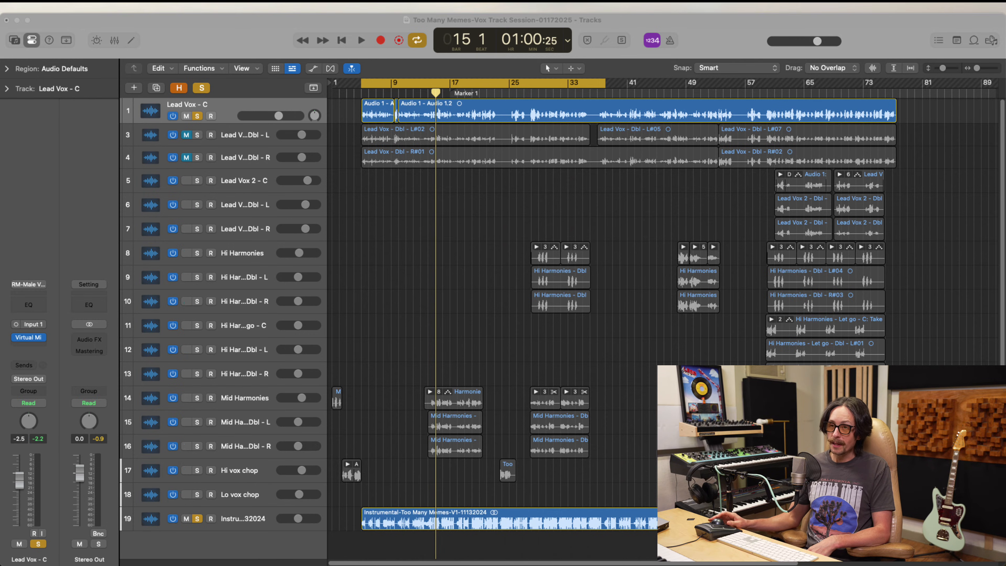
# Examine the channel strip plug-ins of each vocal track from Lead Vox - Dbl - L down through Mid Harmonies - Dbl - L
pyautogui.click(46, 160)
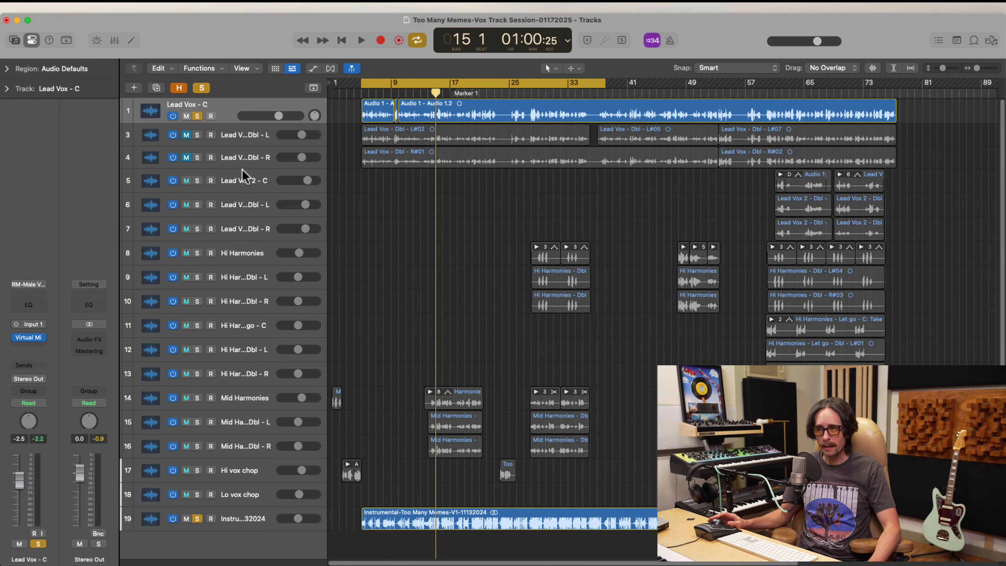
pyautogui.click(243, 138)
pyautogui.press('Down')
pyautogui.press('Down')
pyautogui.press('Down')
pyautogui.press('Down')
pyautogui.press('Down')
pyautogui.press('Down')
pyautogui.press('Down')
pyautogui.press('Down')
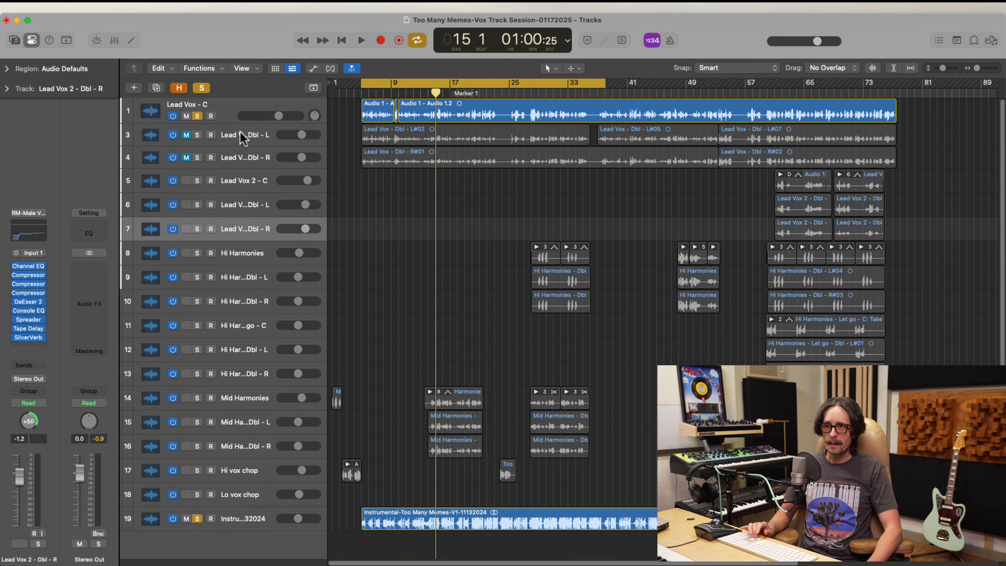
pyautogui.press('Down')
pyautogui.press('Down')
pyautogui.press('Down')
pyautogui.press('Down')
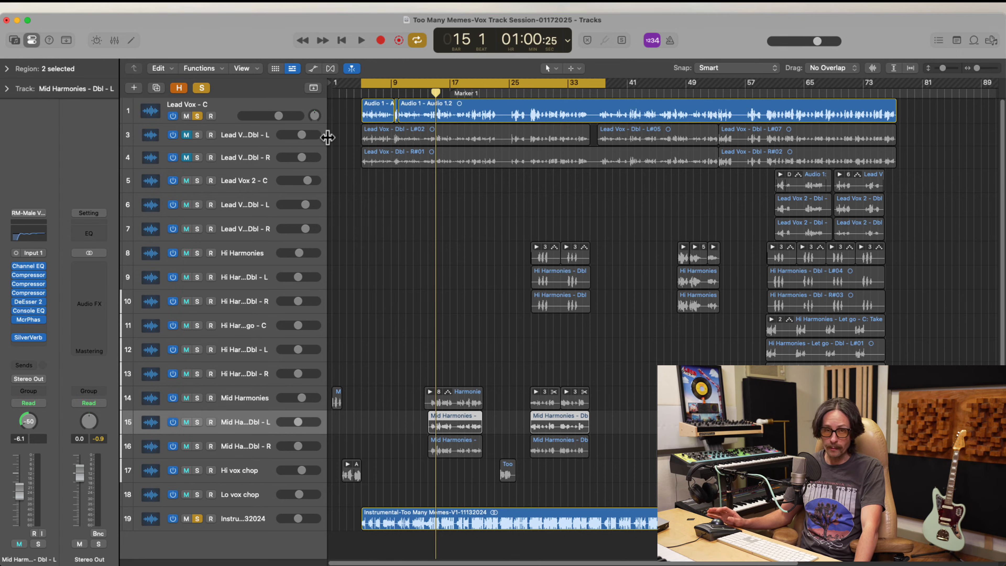
# Compare the channel strips of the Hi Harmonies track, the Lead Vox 2 tracks and the Lead Vox doubles
pyautogui.click(233, 253)
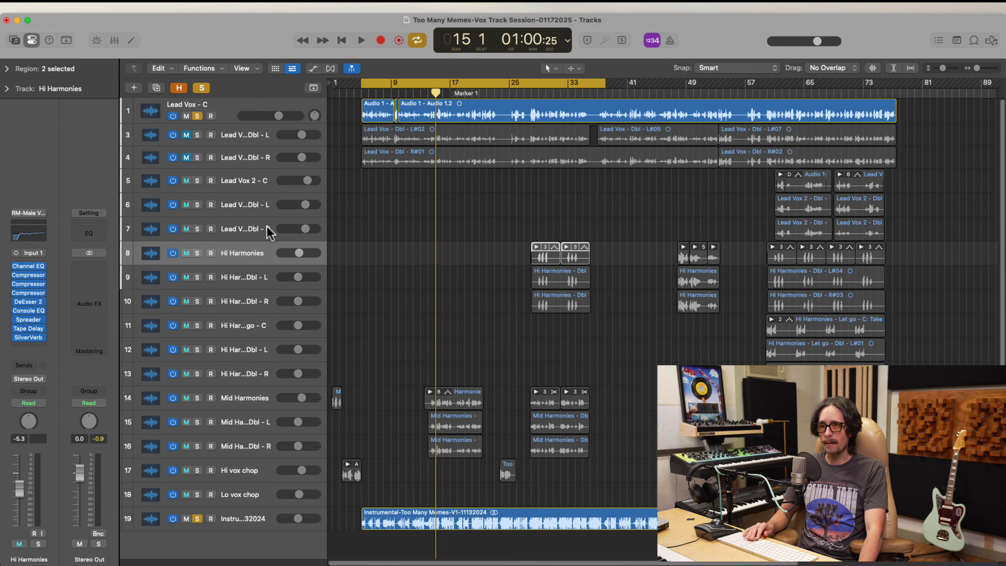
pyautogui.press('Up')
pyautogui.press('Up')
pyautogui.press('Up')
pyautogui.press('Up')
pyautogui.press('Up')
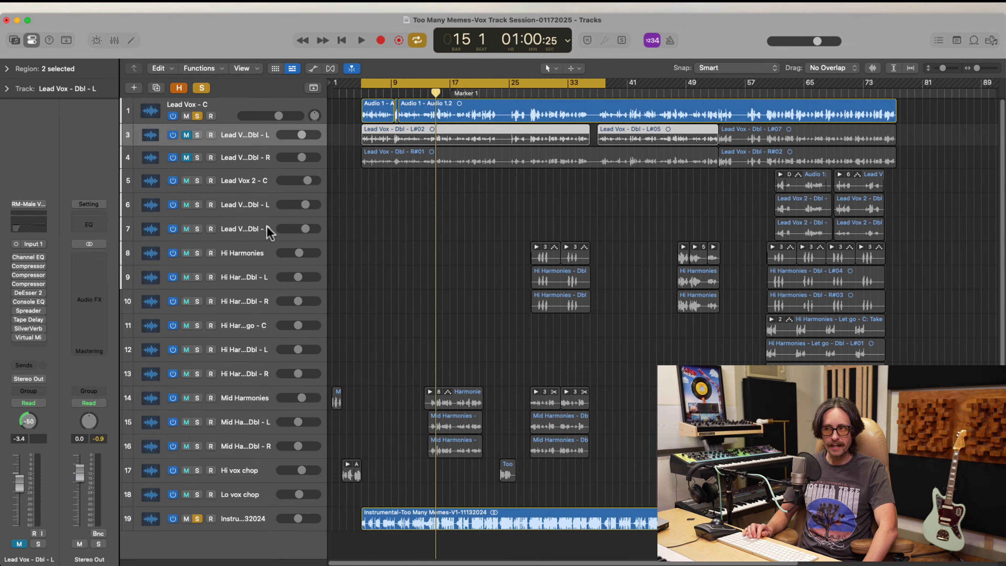
pyautogui.press('Down')
pyautogui.press('Down')
pyautogui.press('Down')
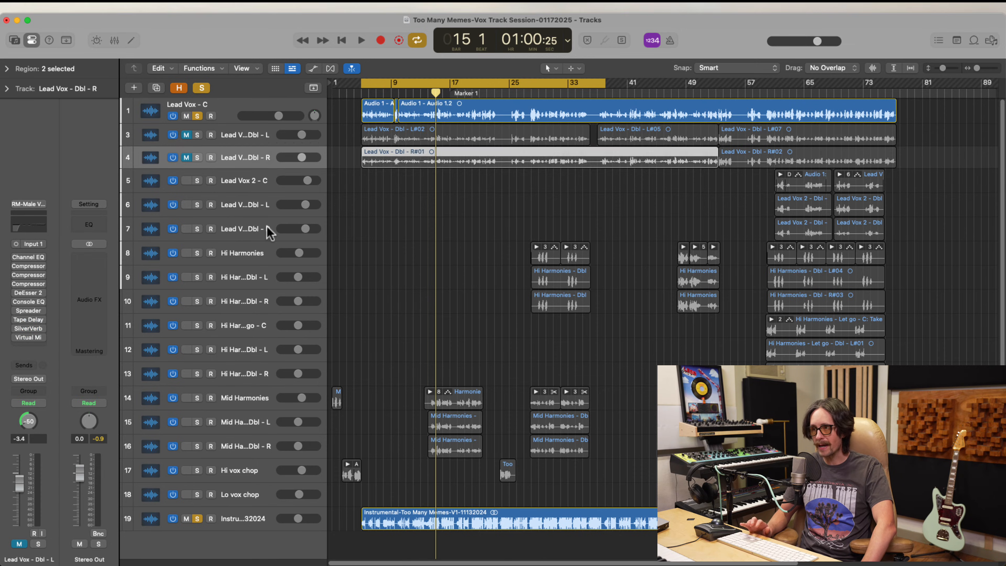
pyautogui.press('Down')
pyautogui.press('Down')
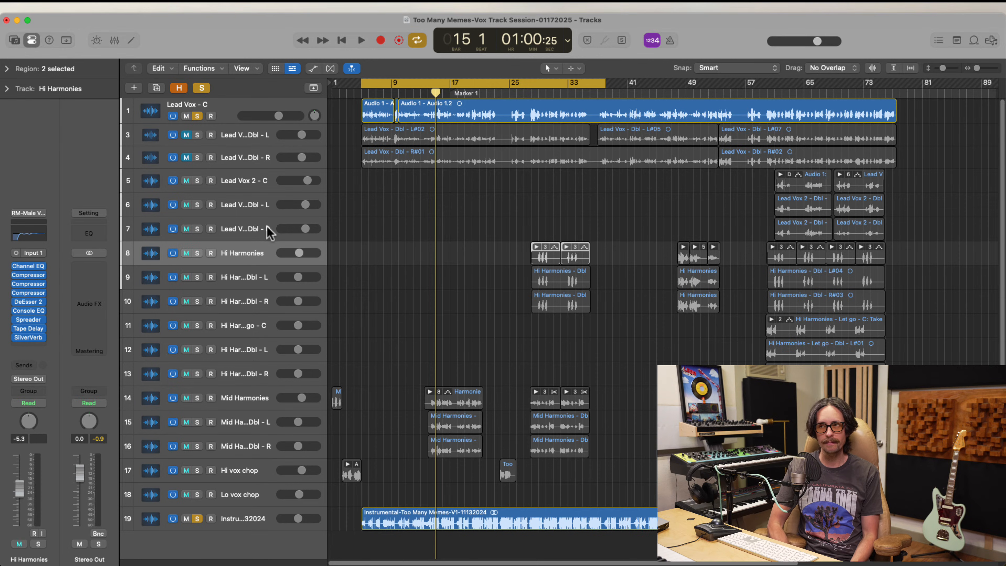
pyautogui.hotkey('ctrl', 'm')
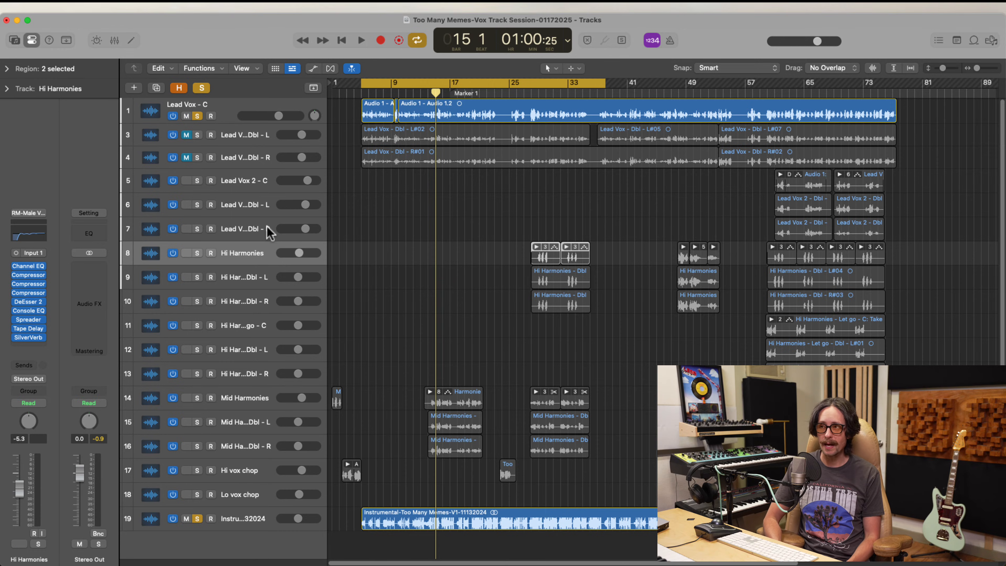
# Inspect the waveforms of the centre Lead Vox track and its two doubles up close, going on to the Lead Vox 2 tracks
pyautogui.click(238, 165)
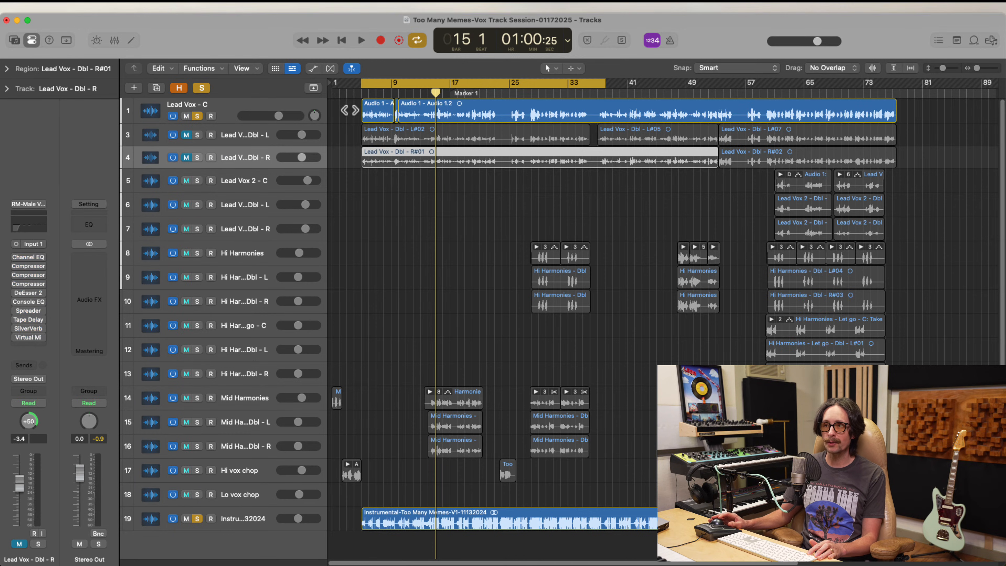
pyautogui.moveTo(628, 127); pyautogui.dragTo(905, 173)
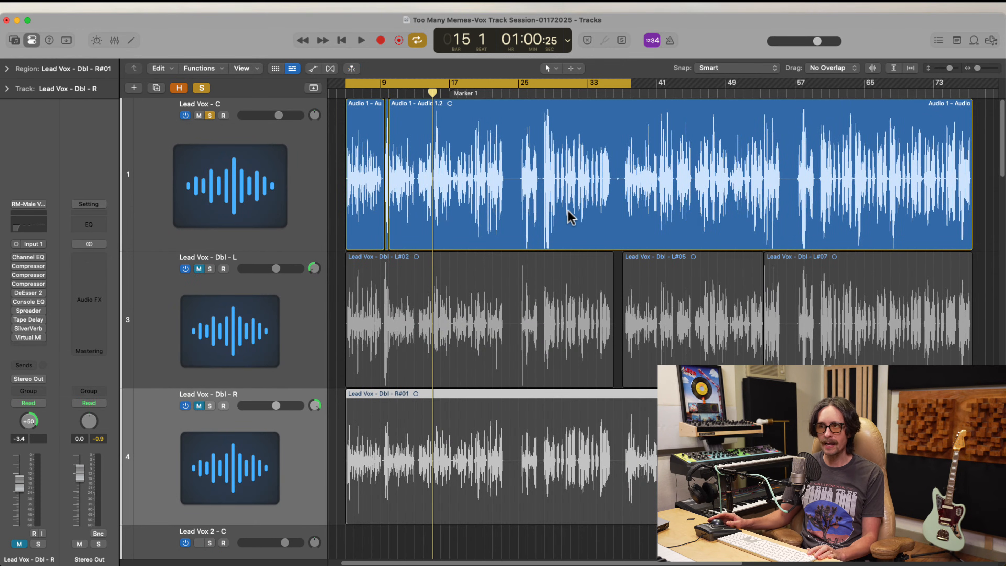
pyautogui.click(244, 198)
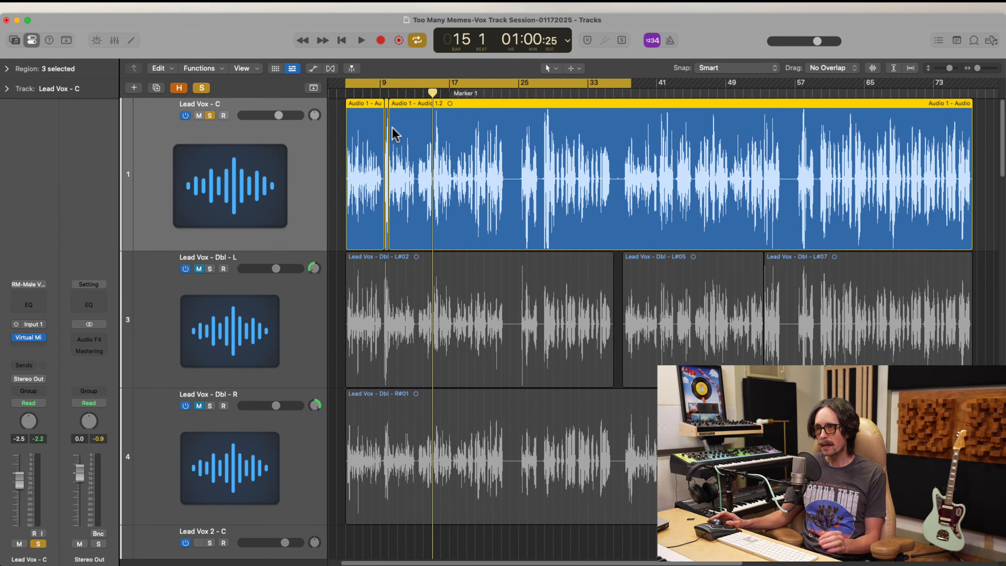
pyautogui.click(294, 349)
pyautogui.scroll(-3, 277, 419)
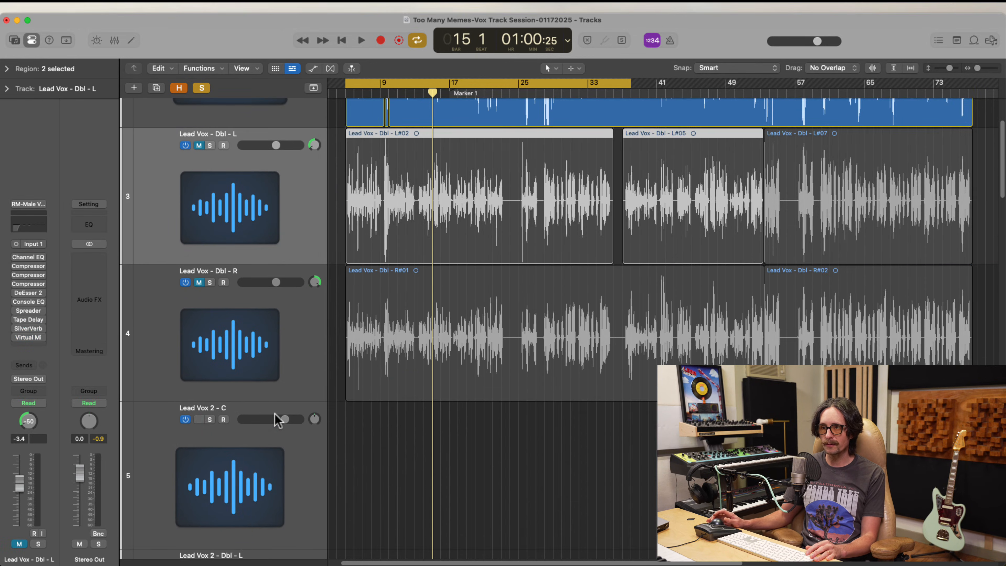
pyautogui.click(294, 352)
pyautogui.scroll(-2, 380, 273)
pyautogui.scroll(-4, 323, 373)
pyautogui.keyDown('ctrl'); pyautogui.keyDown('alt'); pyautogui.click(508, 352); pyautogui.keyUp('alt'); pyautogui.keyUp('ctrl')
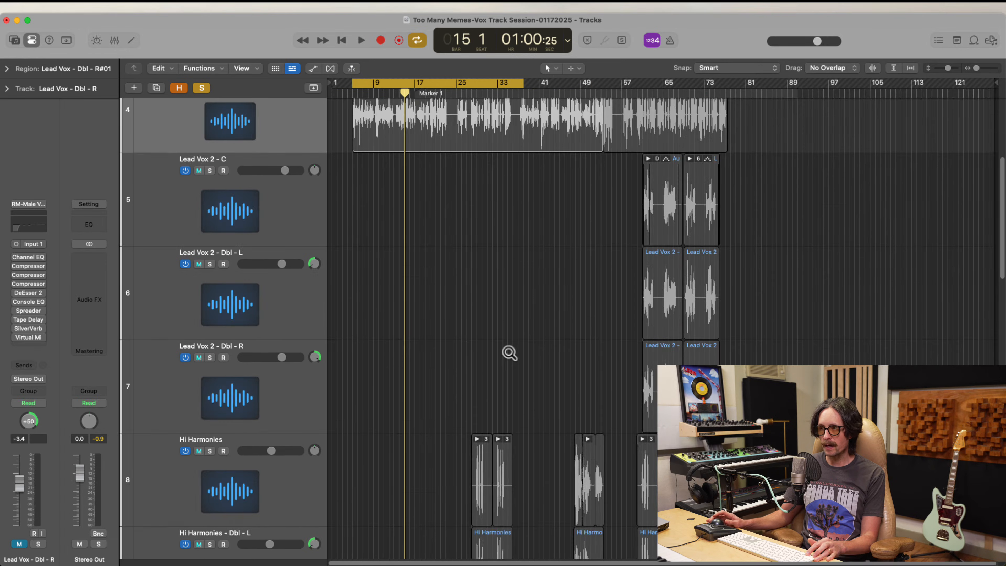
pyautogui.keyDown('ctrl'); pyautogui.keyDown('alt'); pyautogui.click(510, 353); pyautogui.keyUp('alt'); pyautogui.keyUp('ctrl')
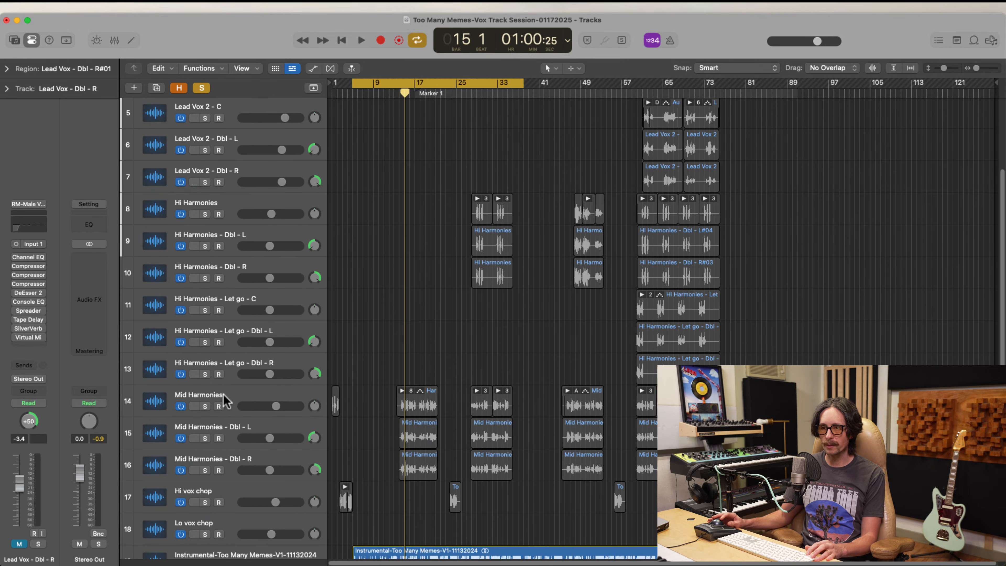
# Inspect the Mid Harmonies regions and their left and right doubles up close, and return to the whole arrangement
pyautogui.click(226, 401)
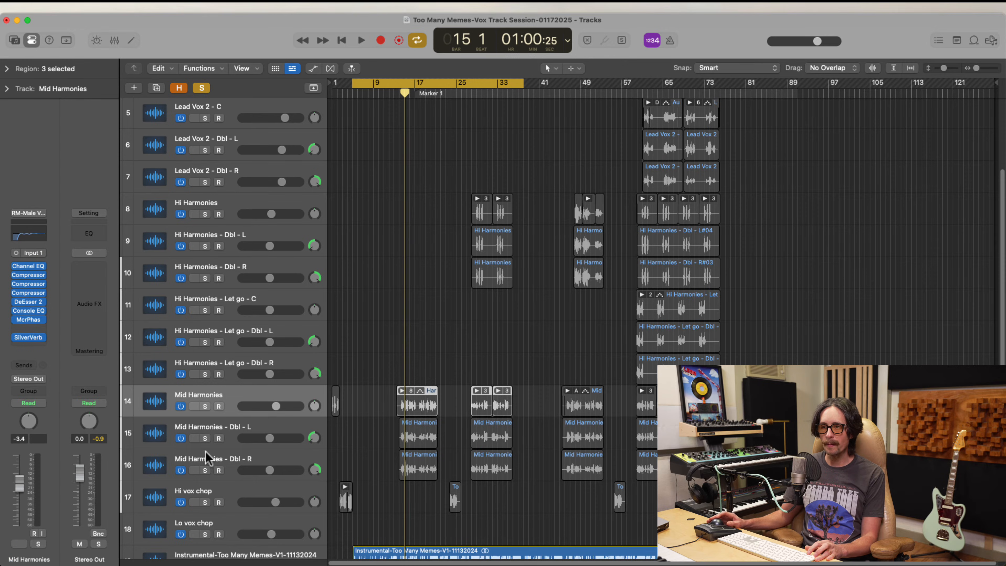
pyautogui.scroll(3, 503, 373)
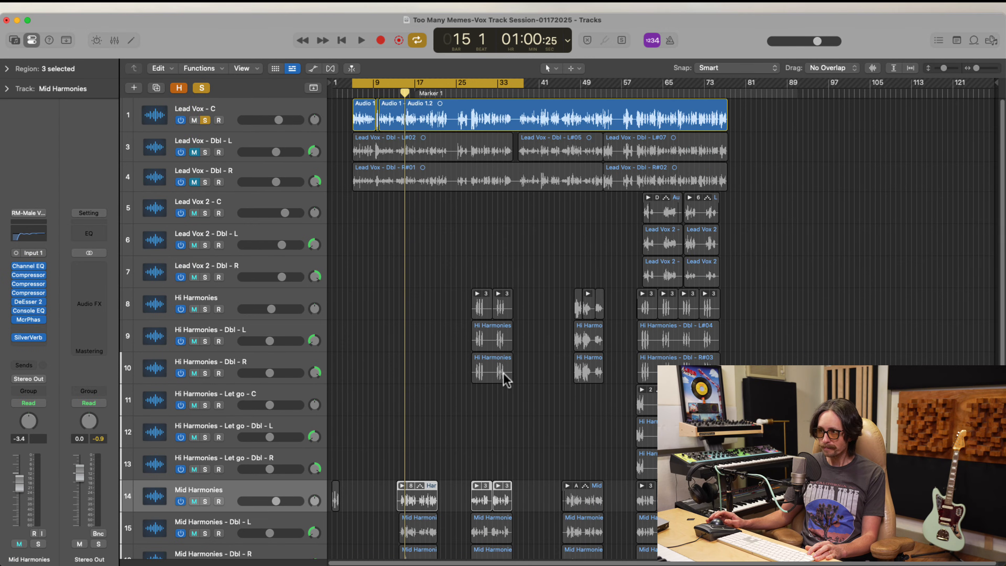
pyautogui.scroll(-3, 503, 373)
pyautogui.moveTo(469, 327); pyautogui.dragTo(414, 359)
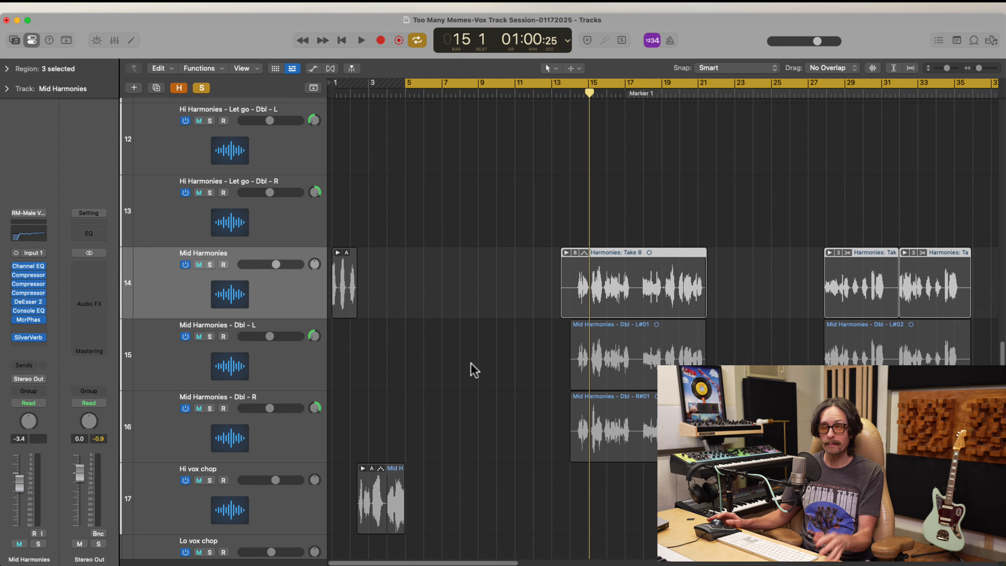
pyautogui.keyDown('ctrl'); pyautogui.keyDown('alt'); pyautogui.click(592, 340); pyautogui.keyUp('alt'); pyautogui.keyUp('ctrl')
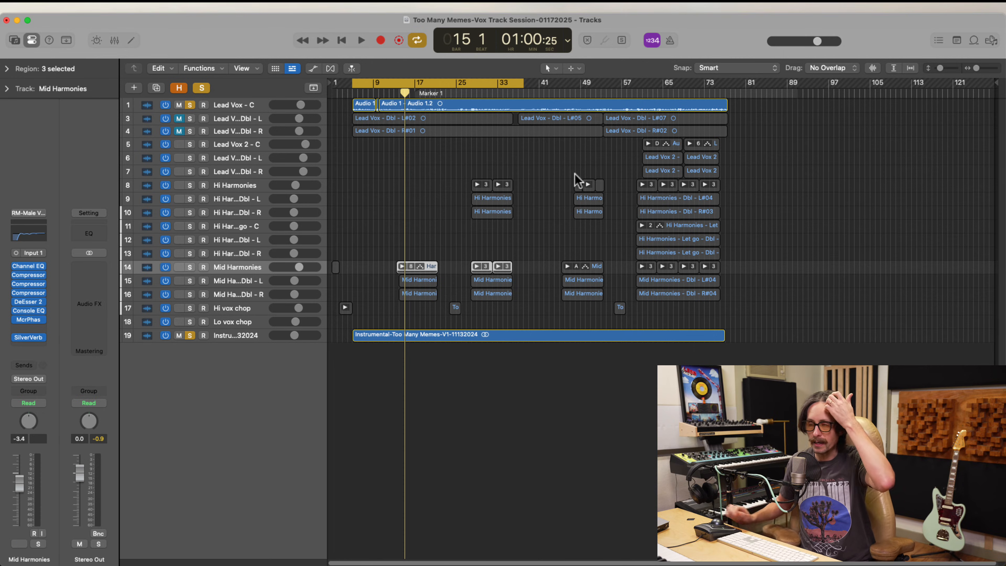
# Turn off solo on the Lead Vox - C track and on the instrumental track
pyautogui.press('super+Tab')
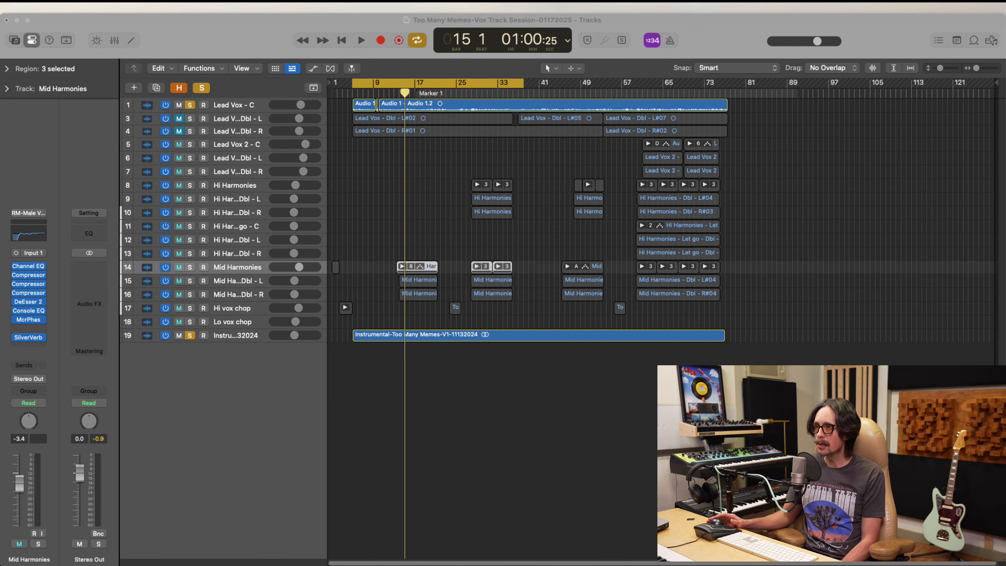
pyautogui.click(312, 69)
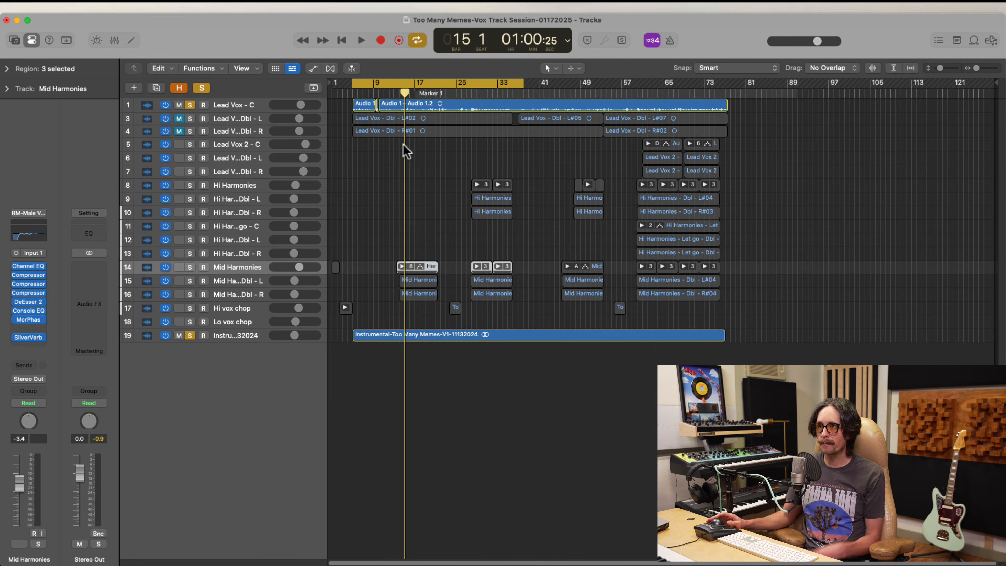
pyautogui.click(189, 104)
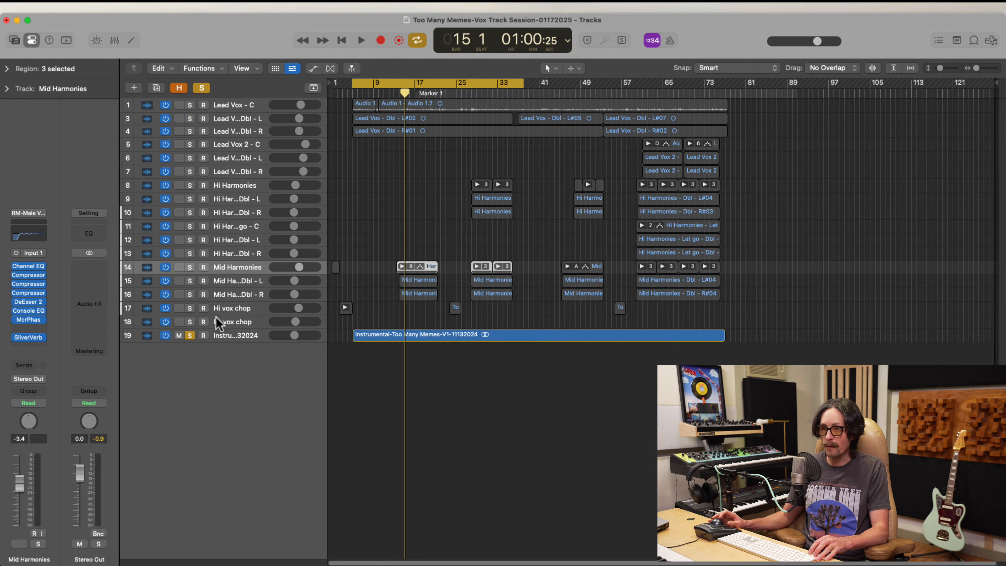
pyautogui.click(189, 335)
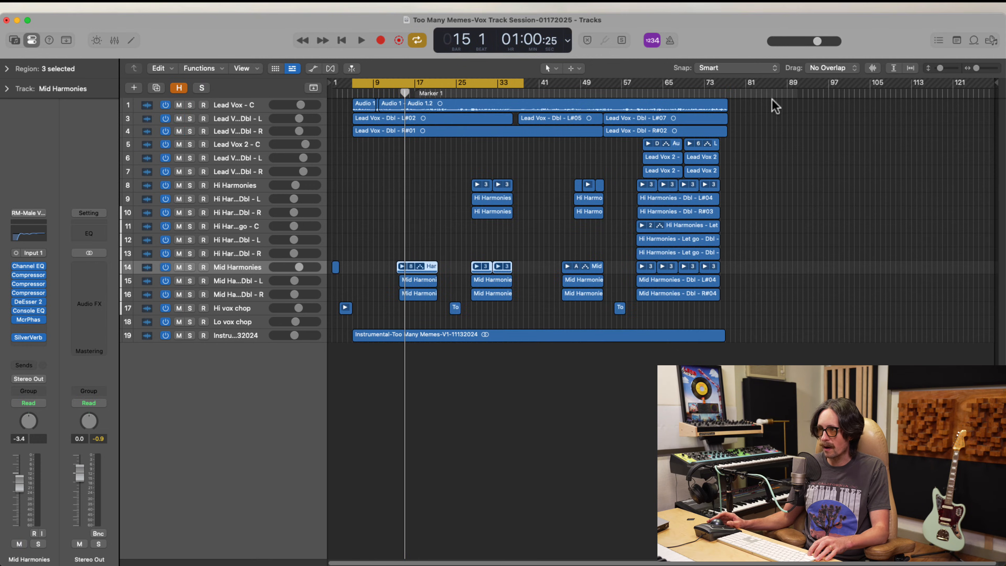
# Enlarge the arrangement view and play the full mix from the cycle start at bar 5
pyautogui.moveTo(775, 100); pyautogui.dragTo(315, 394)
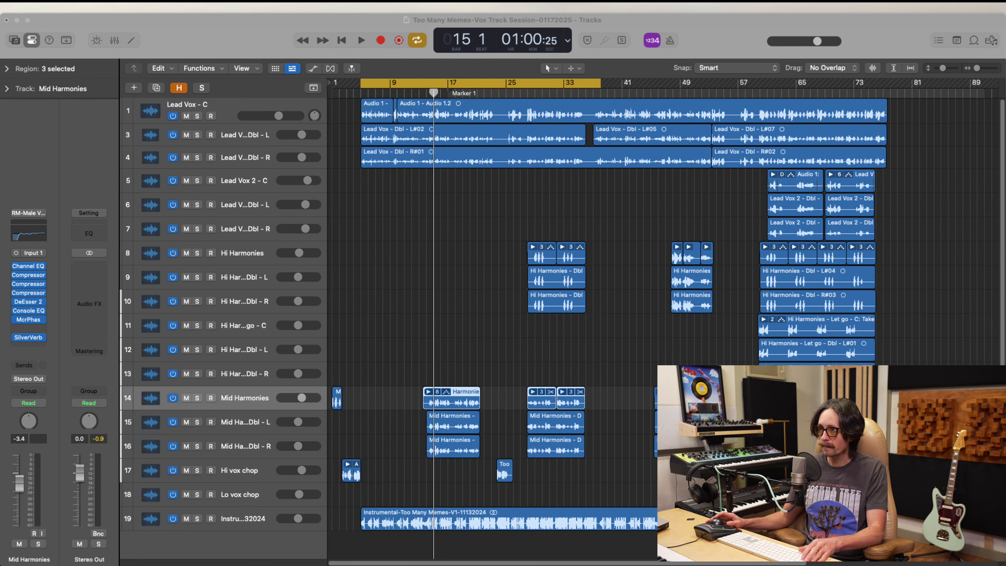
pyautogui.click(255, 20)
pyautogui.press('space')
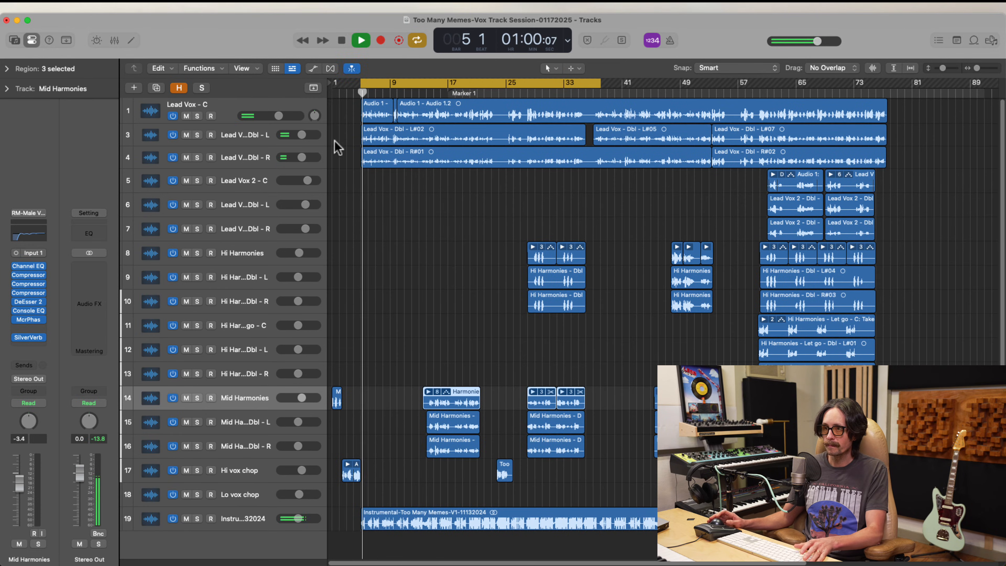
# Lower the volume of both Lead Vox doubles, left and right, together to -8.6 dB
pyautogui.click(242, 138)
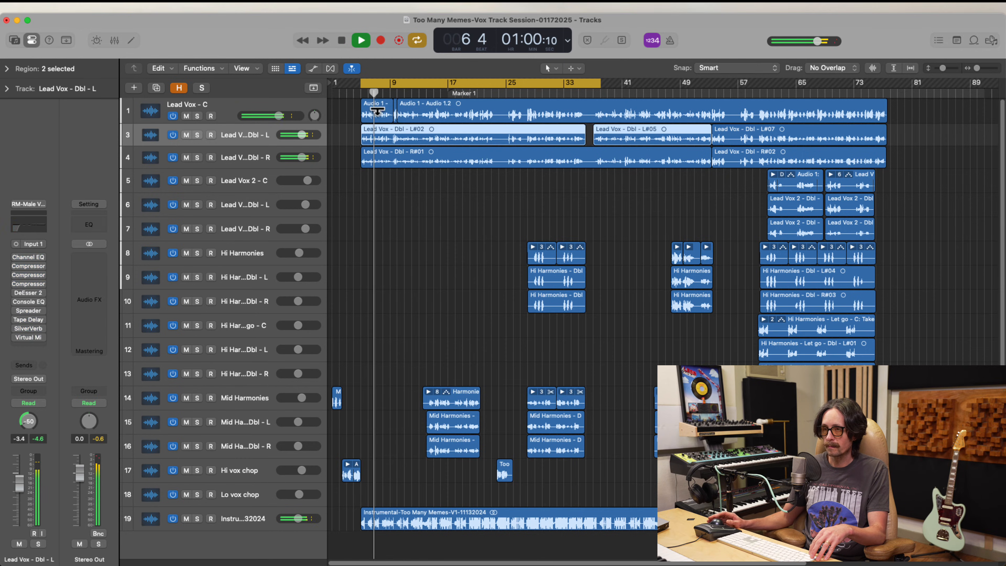
pyautogui.keyDown('shift'); pyautogui.click(229, 158); pyautogui.keyUp('shift')
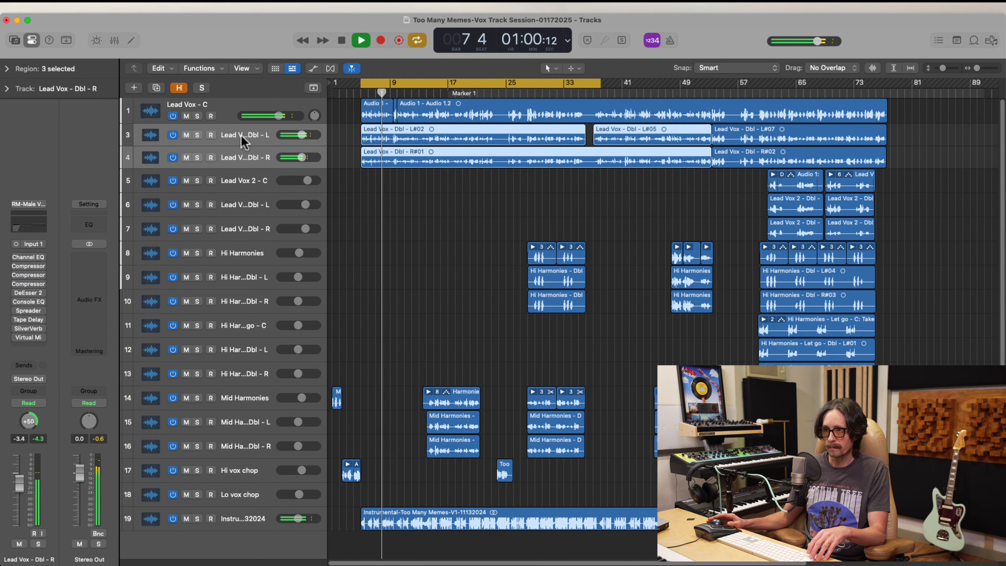
pyautogui.press('x')
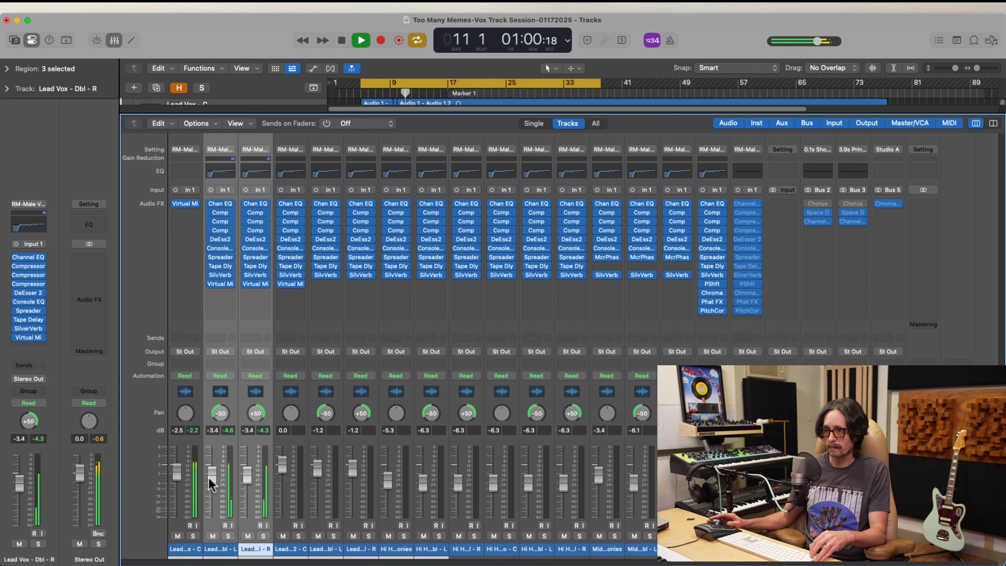
pyautogui.moveTo(212, 473); pyautogui.dragTo(206, 499)
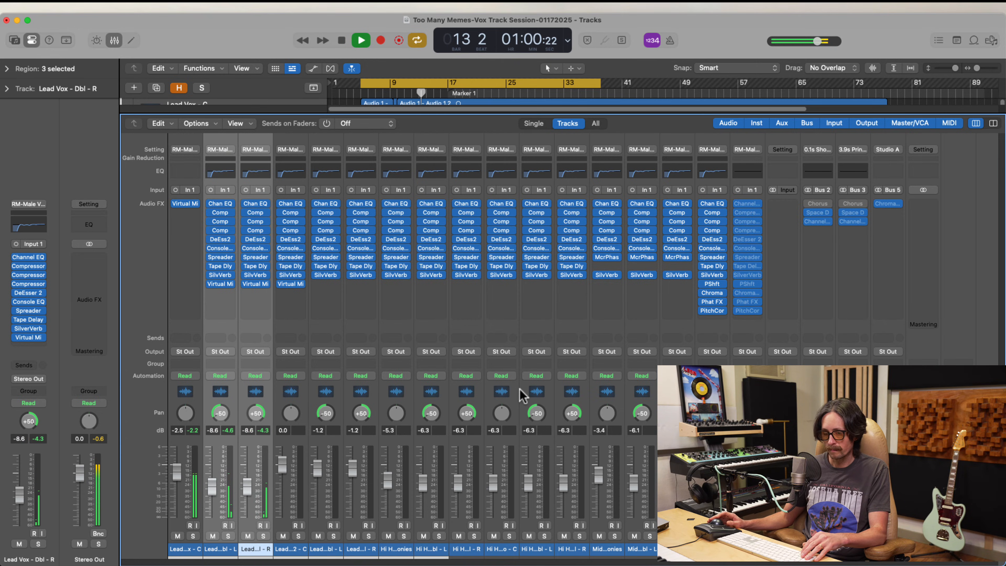
pyautogui.press('x')
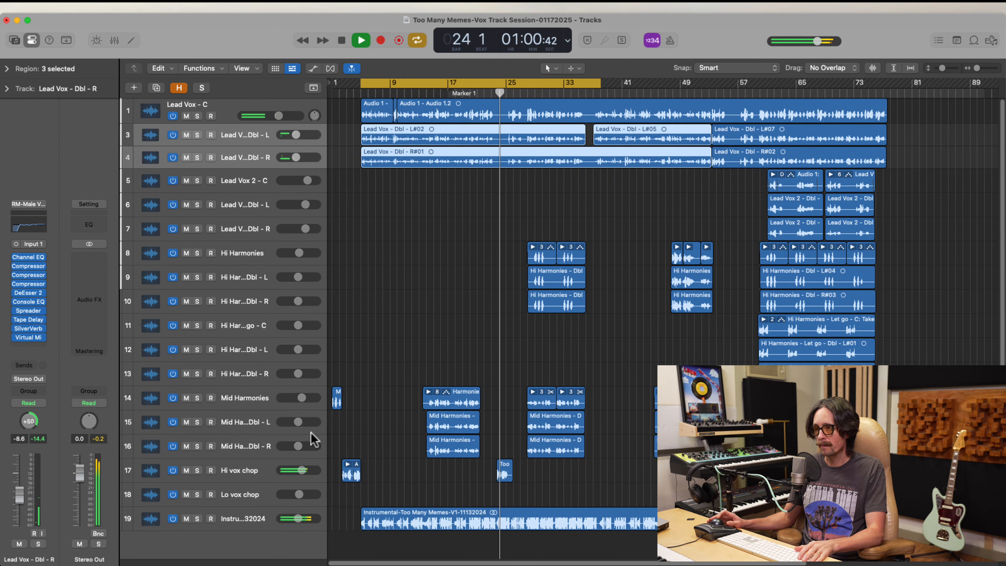
# Check the channel strips of the Hi vox chop and Lead Vox - C tracks during playback, and stop playback
pyautogui.click(265, 473)
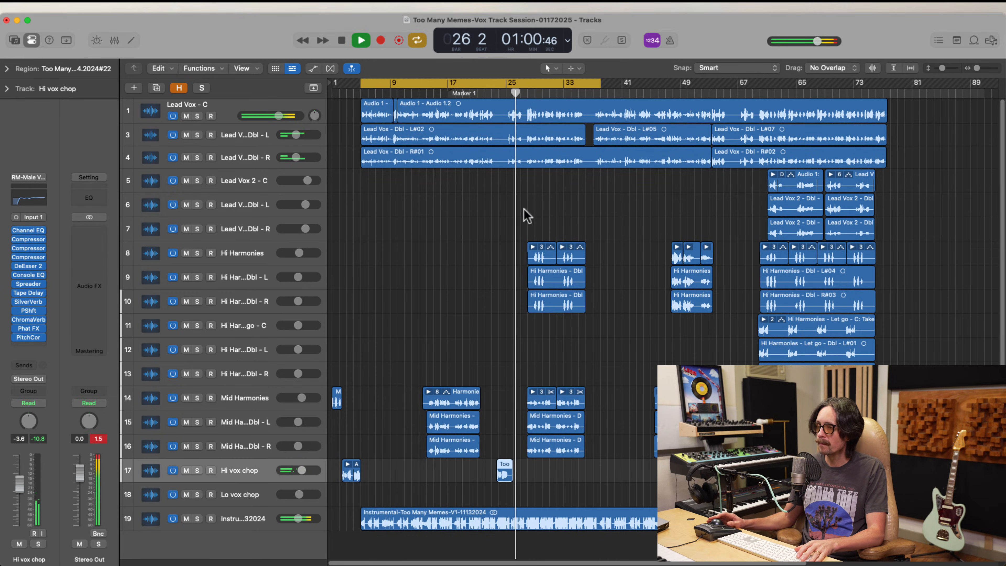
pyautogui.click(252, 109)
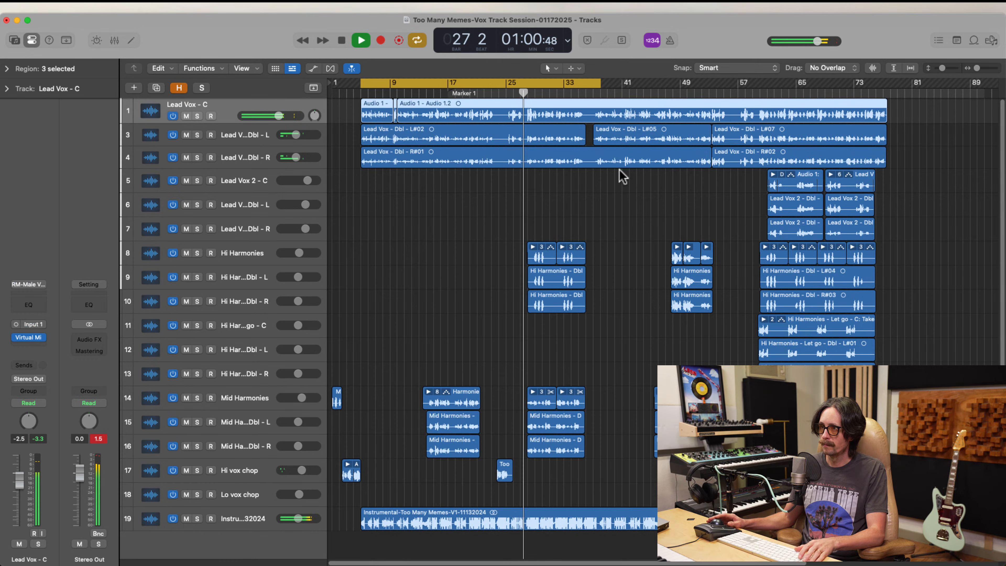
pyautogui.press('space')
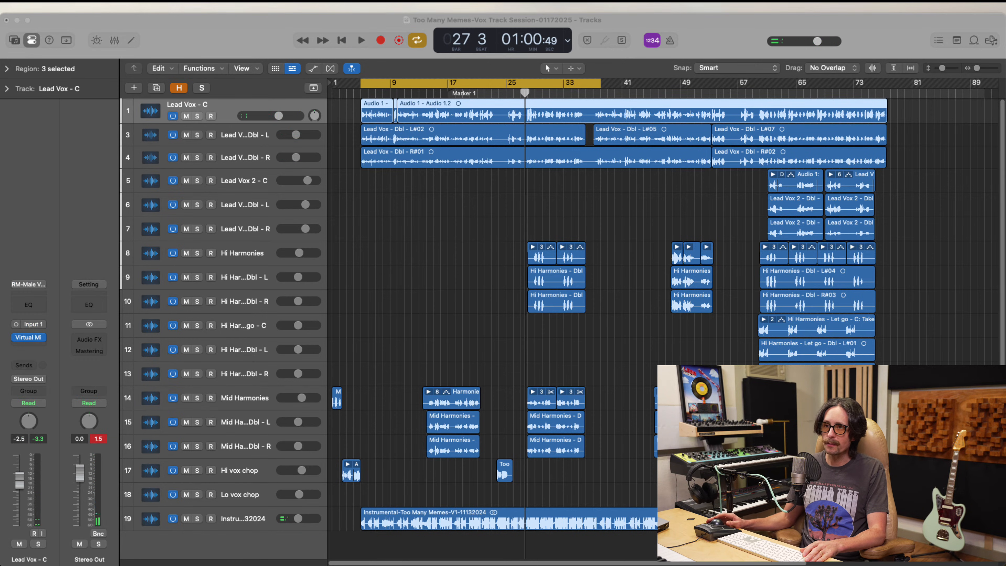
# Mute all supporting vocal tracks from Lead Vox - Dbl - L through Lo vox chop
pyautogui.click(197, 45)
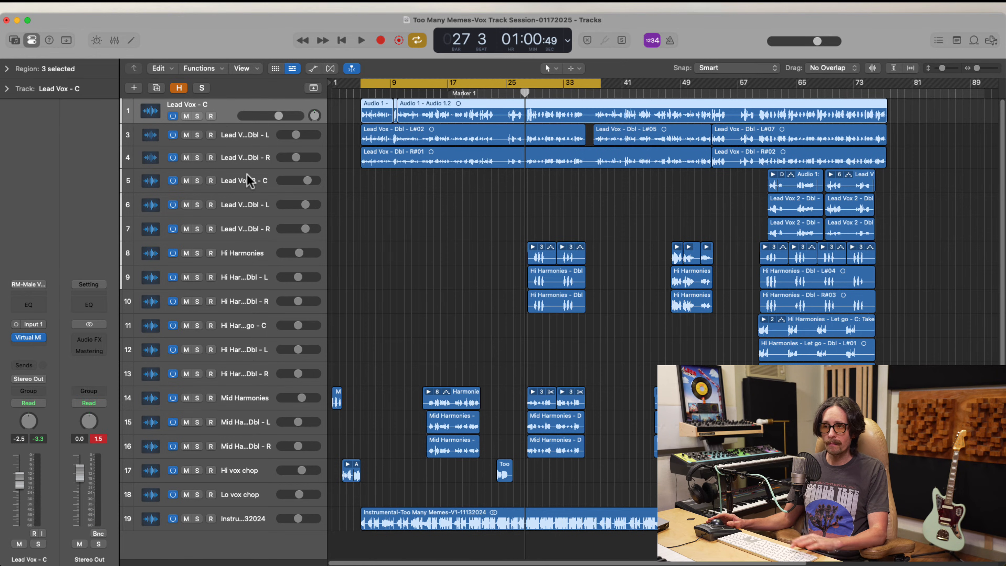
pyautogui.click(241, 137)
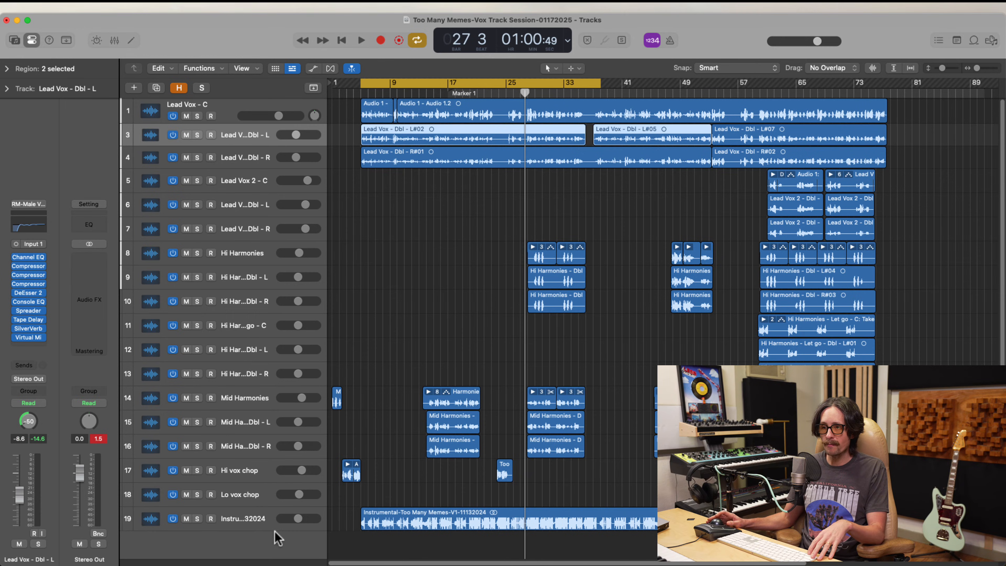
pyautogui.keyDown('shift'); pyautogui.click(256, 499); pyautogui.keyUp('shift')
pyautogui.click(186, 494)
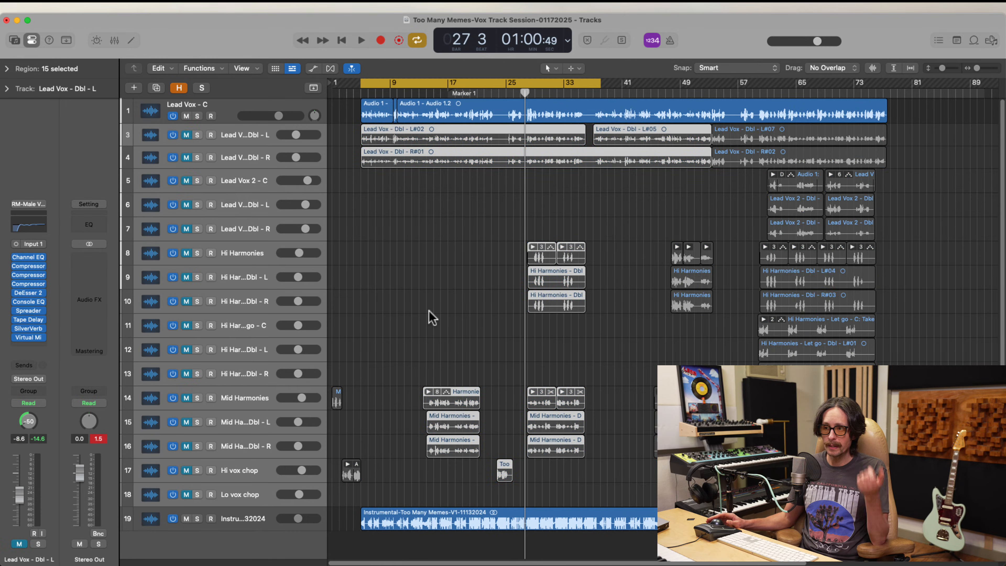
# Move the Lead Vox - C track to directly above the Instrumental track and enlarge both tracks in the arrangement
pyautogui.moveTo(224, 112); pyautogui.dragTo(225, 508)
pyautogui.press('z')
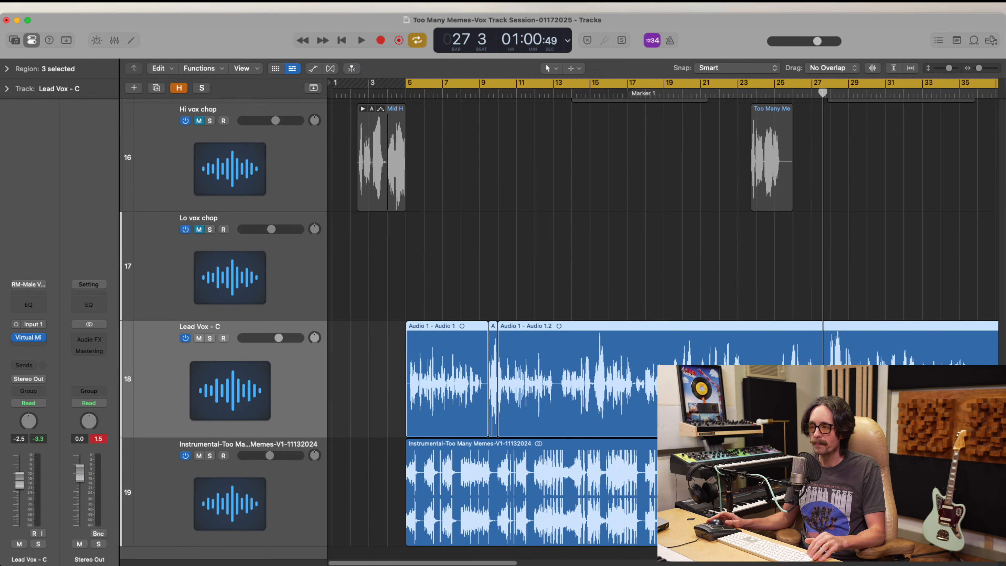
pyautogui.hscroll(2, 515, 380)
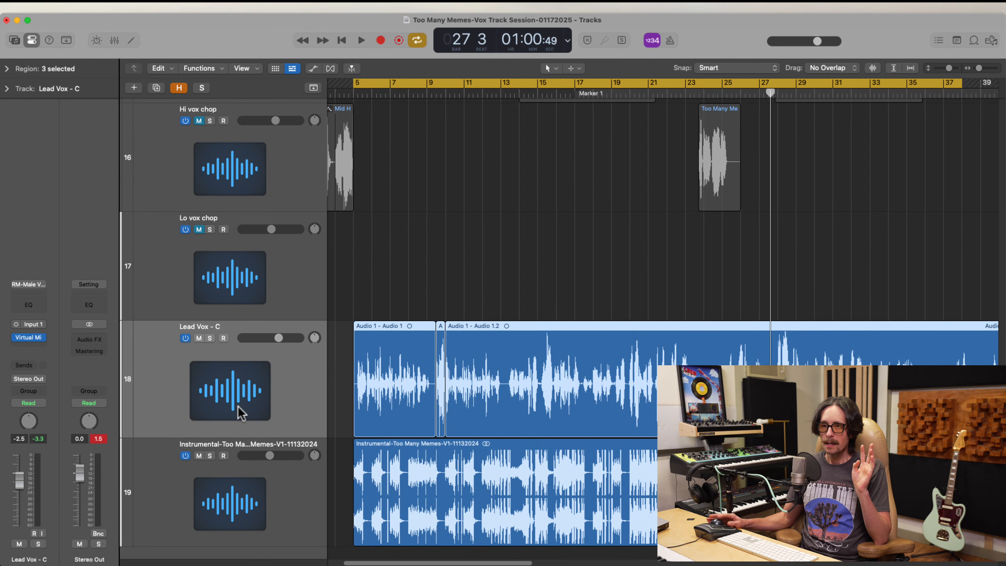
# Open the Virtual Mix Rack plug-in on Lead Vox - C and bypass its New York module
pyautogui.moveTo(29, 344)
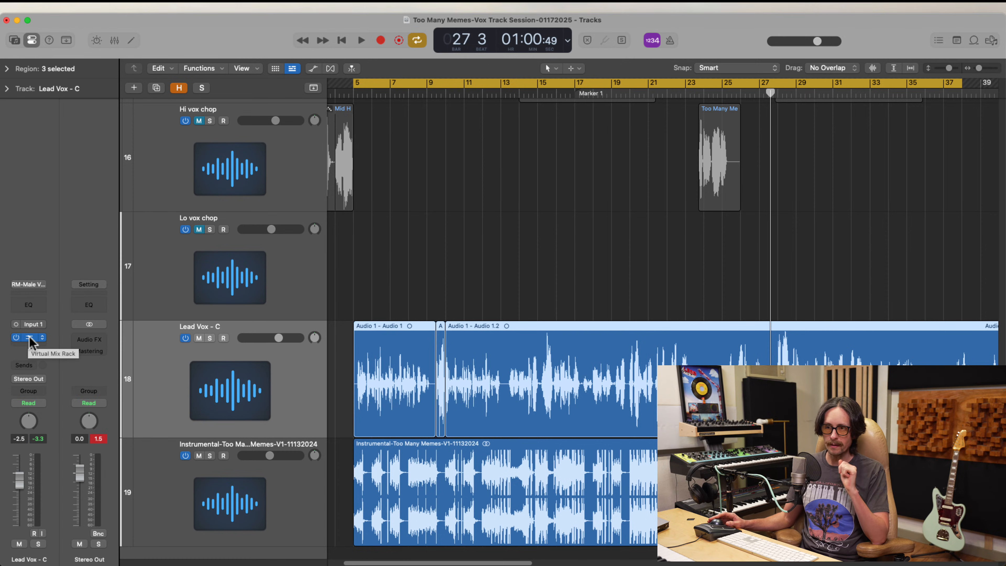
pyautogui.click(30, 342)
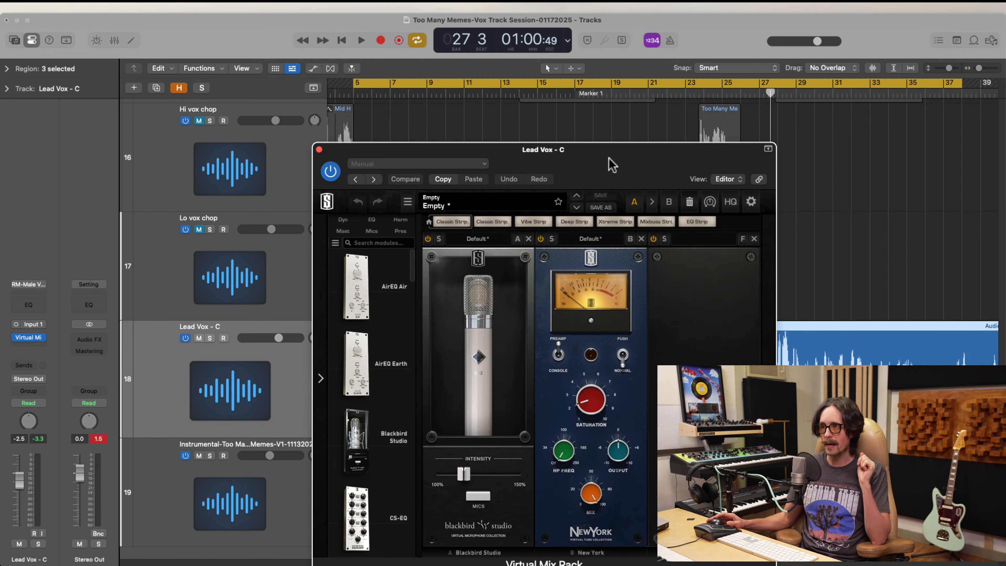
pyautogui.moveTo(611, 165); pyautogui.dragTo(496, 63)
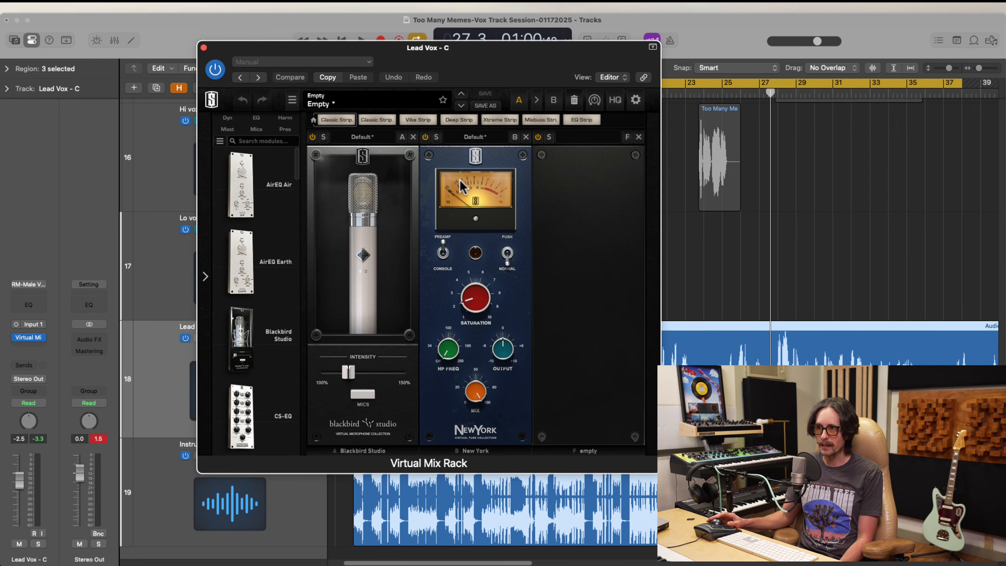
pyautogui.click(425, 137)
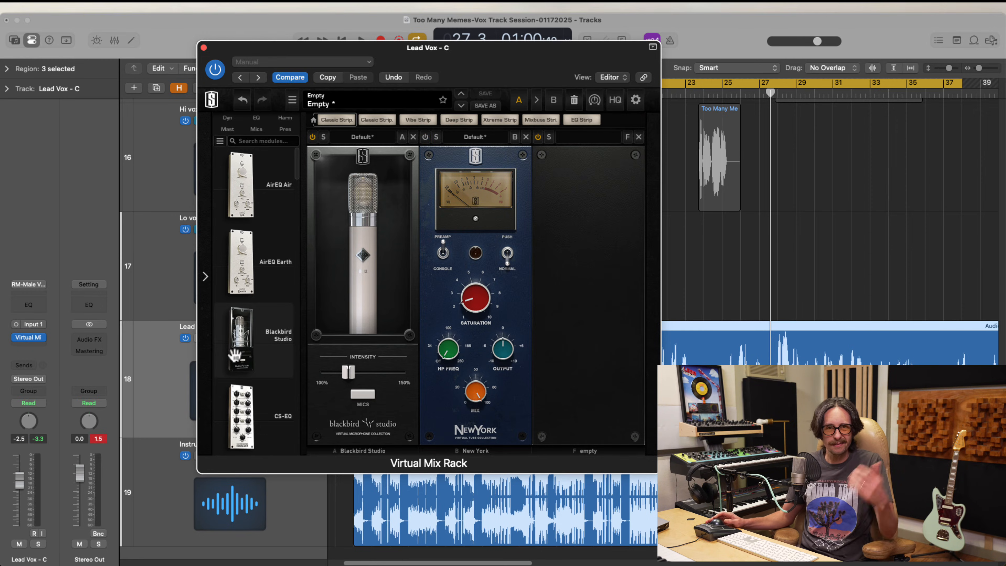
# Reset the peak level readings on the channel strips and close the Virtual Mix Rack window
pyautogui.click(166, 386)
pyautogui.click(99, 438)
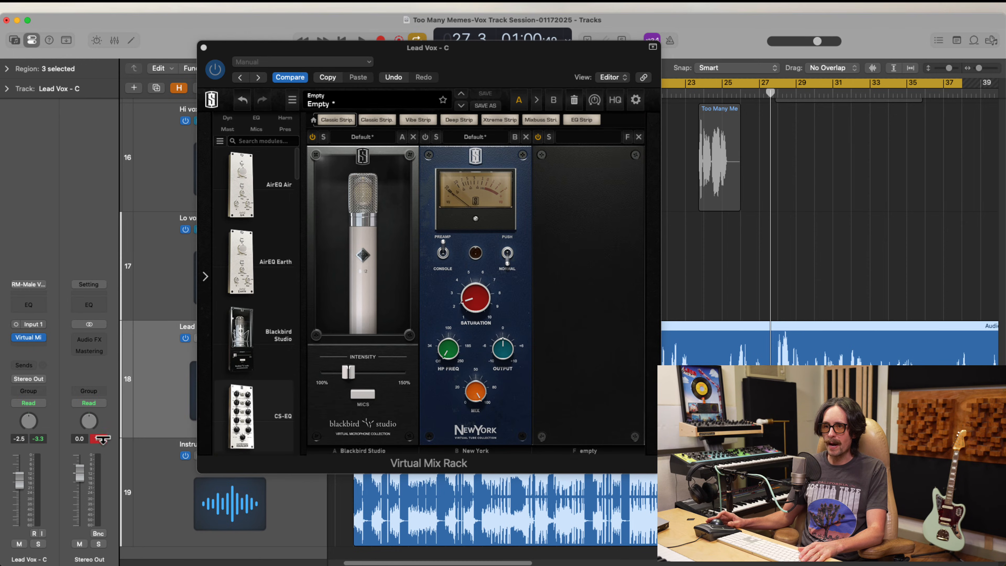
pyautogui.click(203, 48)
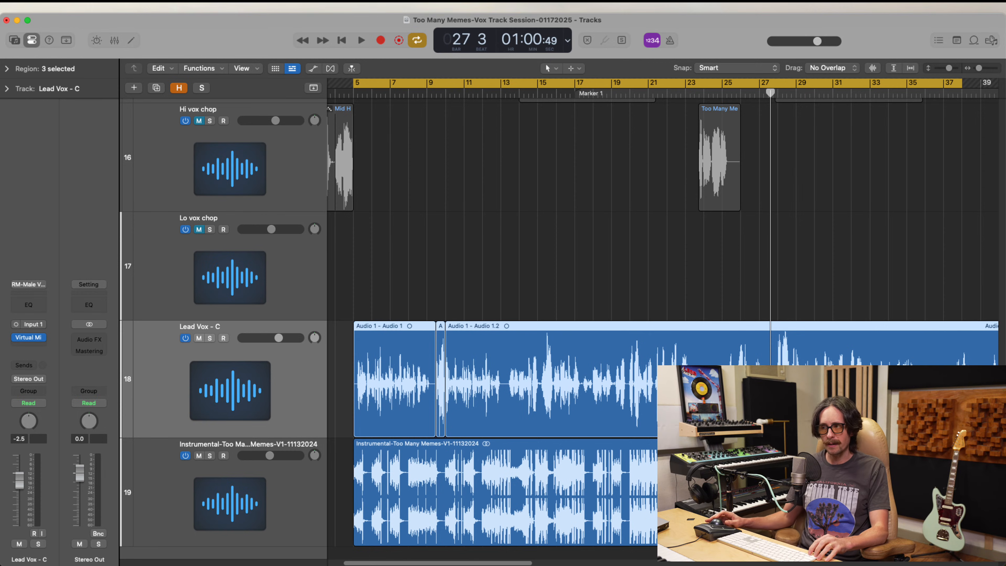
# Play the lead vocal with the instrumental from bar 5, solo Lead Vox - C during playback, and stop
pyautogui.press('z')
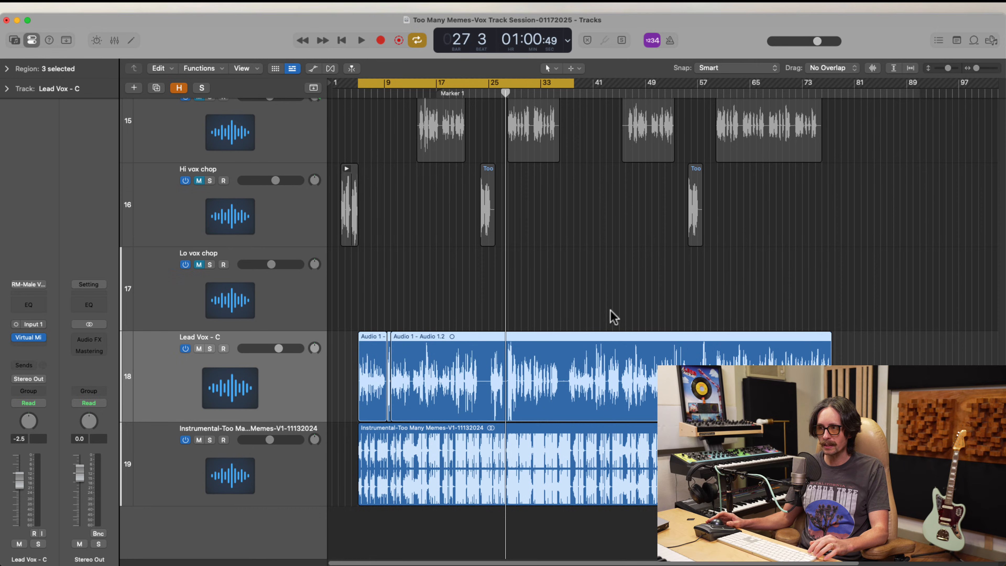
pyautogui.moveTo(600, 312); pyautogui.dragTo(314, 423)
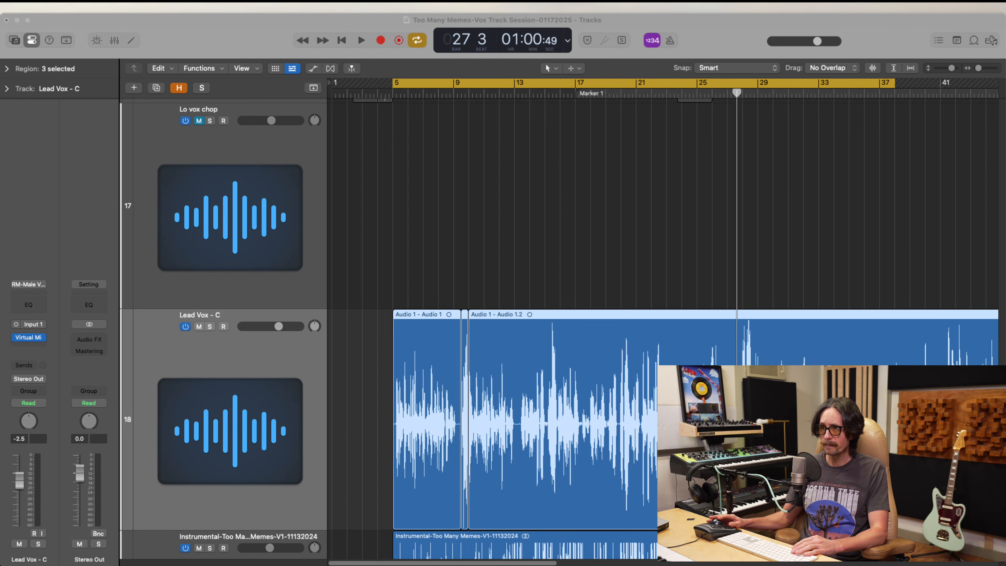
pyautogui.press('space')
pyautogui.keyDown('ctrl'); pyautogui.keyDown('alt'); pyautogui.click(568, 344); pyautogui.keyUp('alt'); pyautogui.keyUp('ctrl')
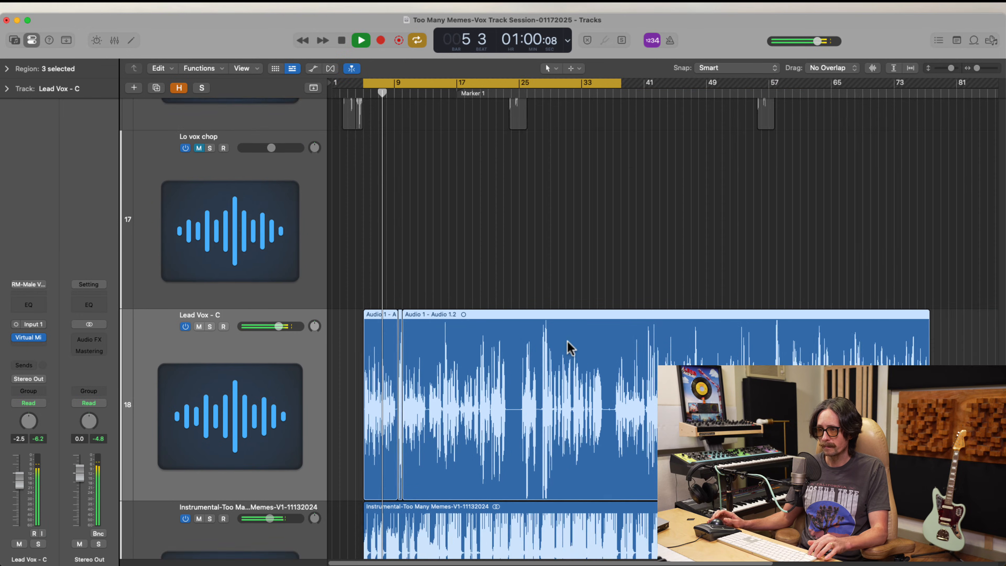
pyautogui.moveTo(776, 357); pyautogui.dragTo(307, 517)
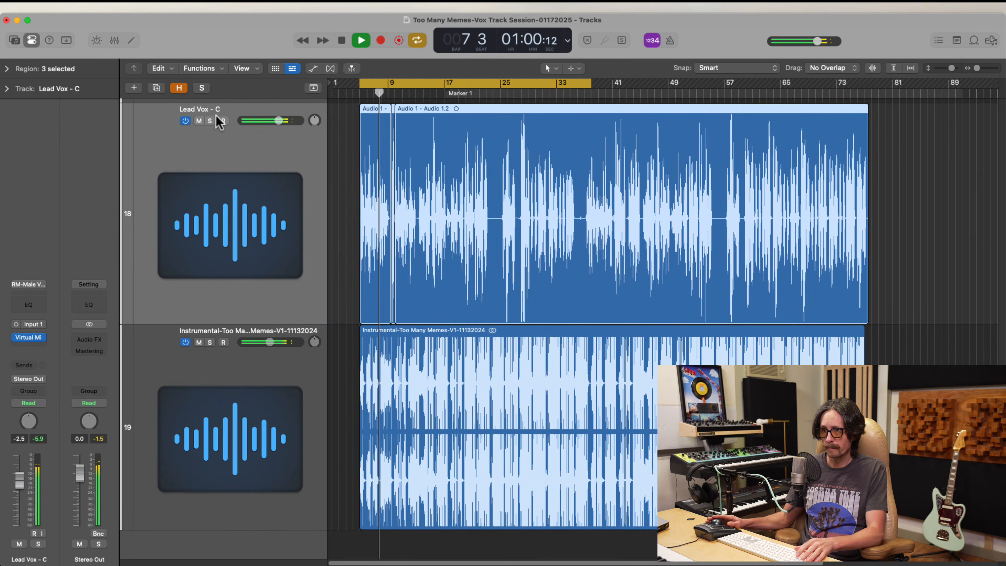
pyautogui.click(210, 121)
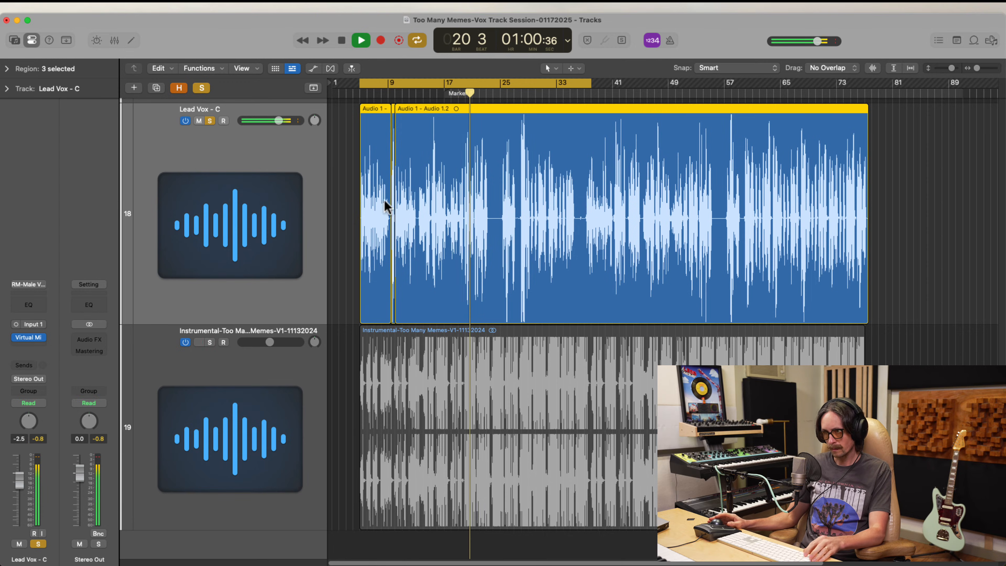
pyautogui.press('space')
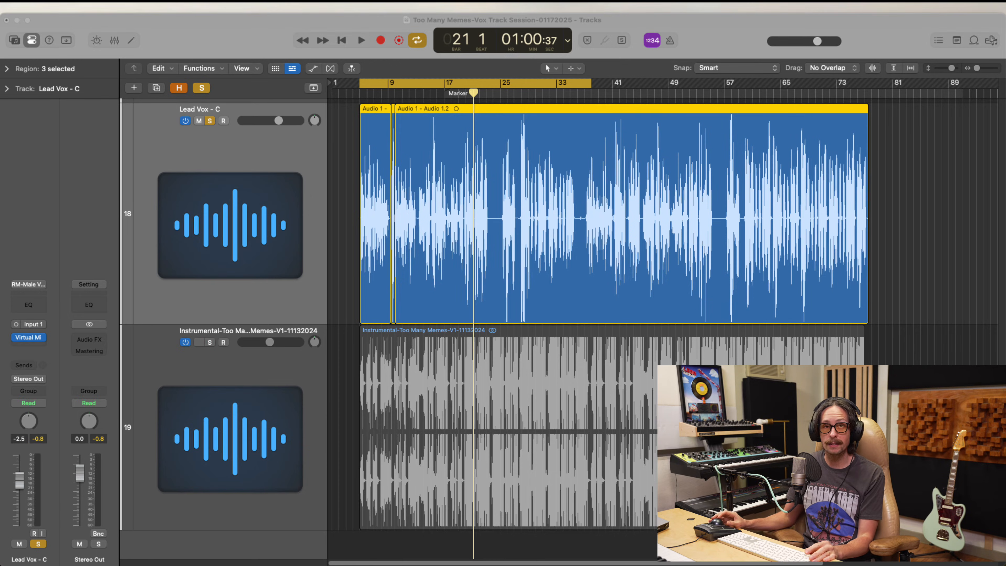
# Listen to the opening phrase of the soloed Lead Vox - C from bar 5 to about bar 9 while inspecting its waveform
pyautogui.click(166, 46)
pyautogui.moveTo(345, 134); pyautogui.dragTo(525, 408)
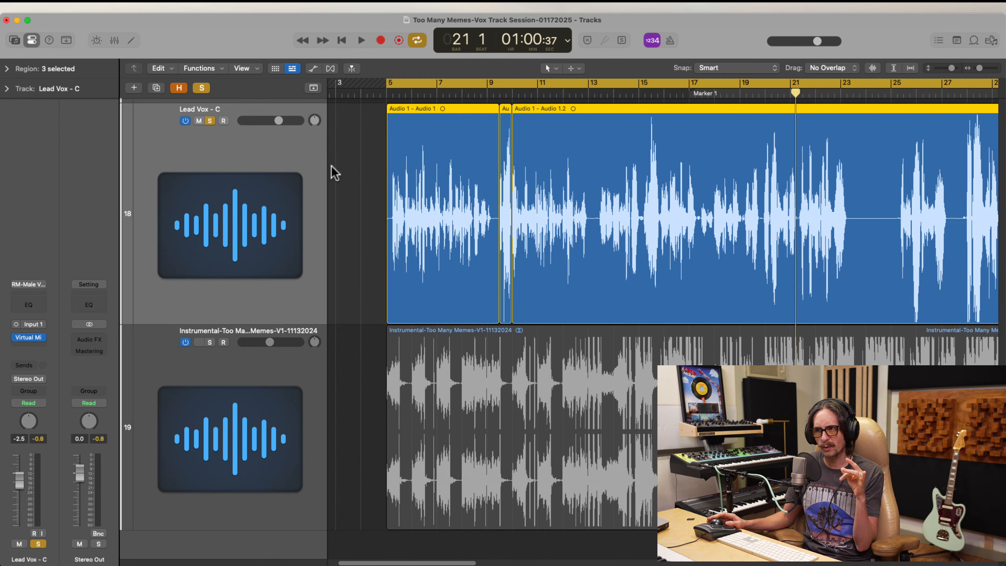
pyautogui.hotkey('ctrl', 'b')
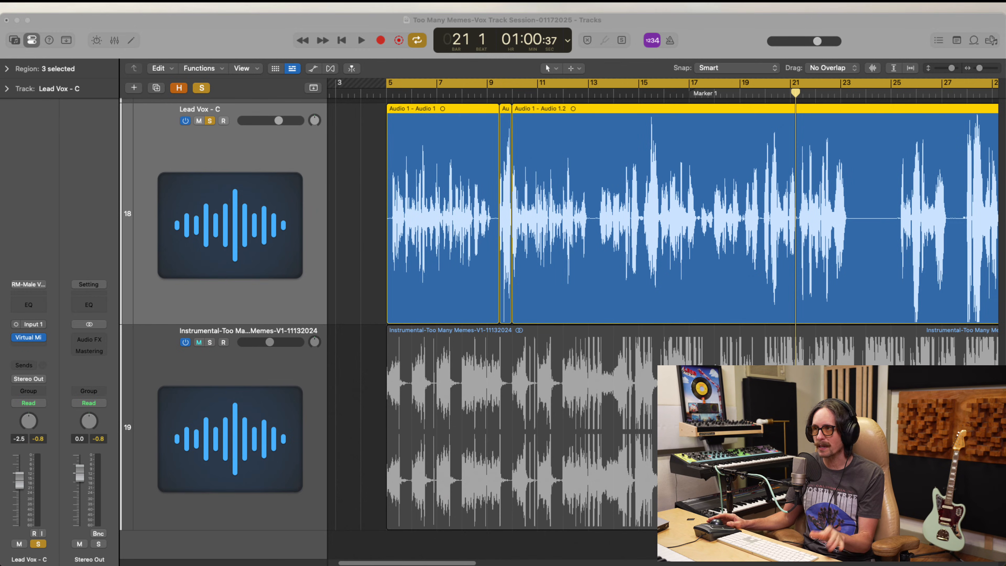
pyautogui.click(217, 28)
pyautogui.press('space')
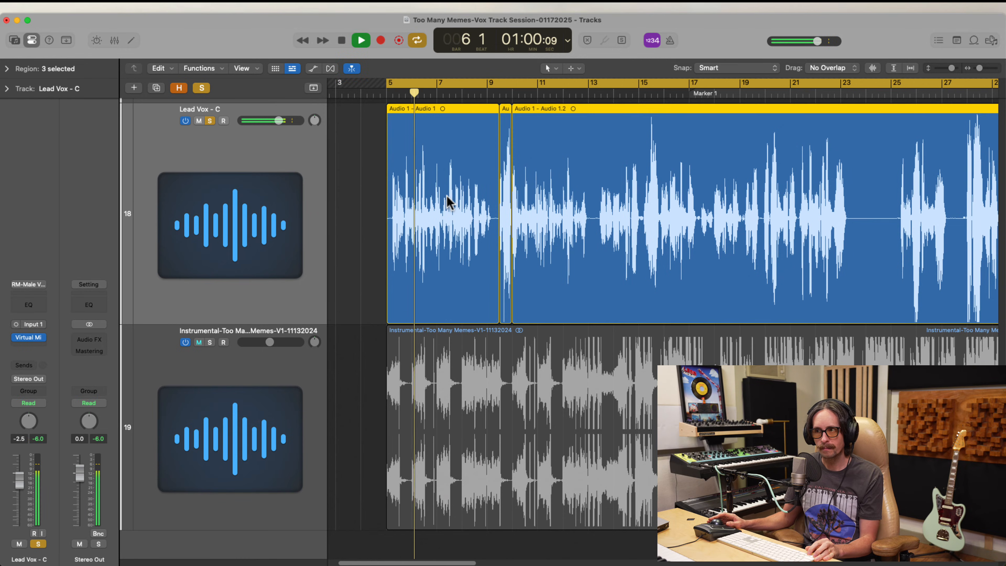
pyautogui.keyDown('ctrl'); pyautogui.keyDown('alt'); pyautogui.moveTo(392, 180); pyautogui.dragTo(533, 299); pyautogui.keyUp('alt'); pyautogui.keyUp('ctrl')
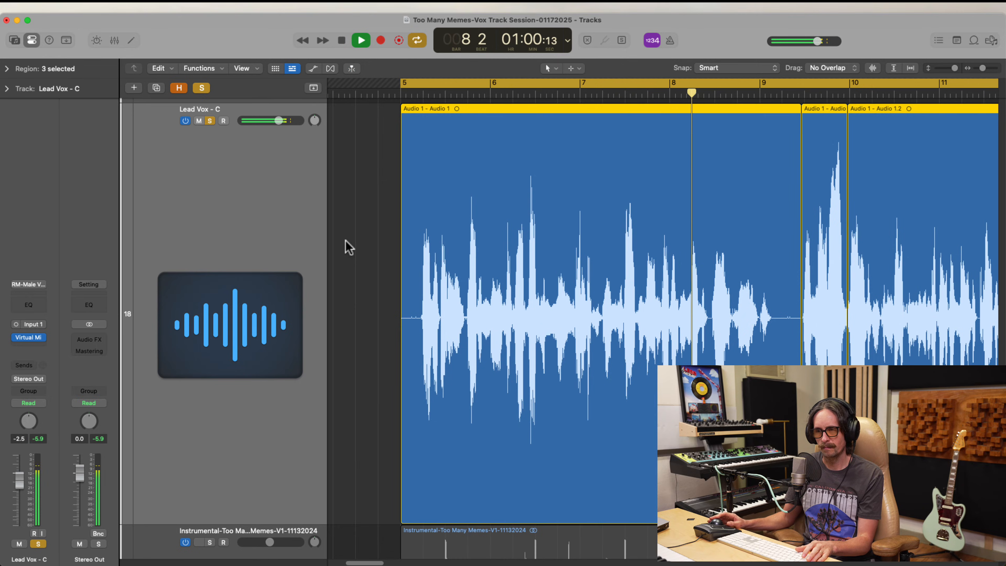
pyautogui.press('space')
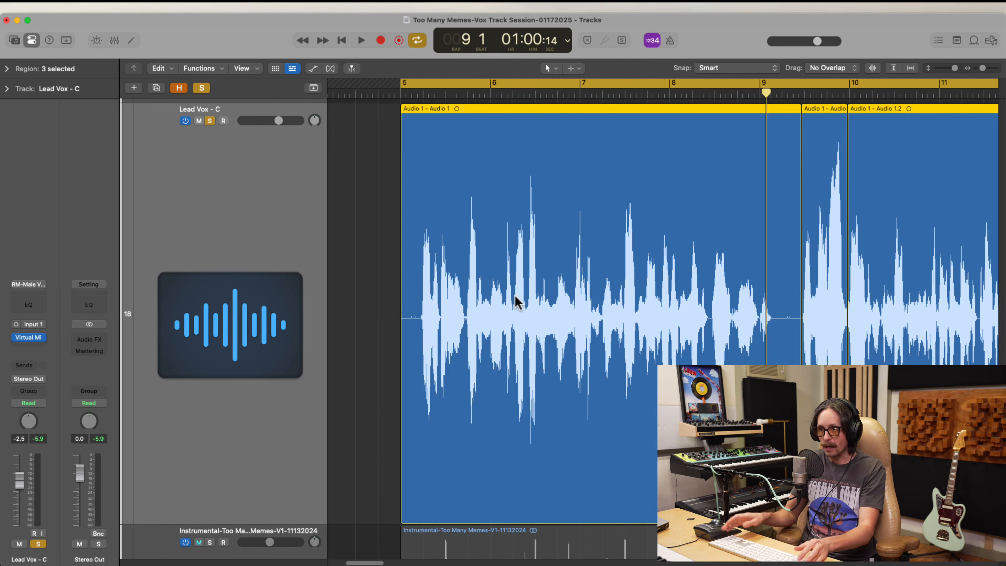
# Replay the soloed lead vocal from the cycle start at bar 5
pyautogui.keyDown('ctrl'); pyautogui.keyDown('alt'); pyautogui.click(454, 310); pyautogui.keyUp('alt'); pyautogui.keyUp('ctrl')
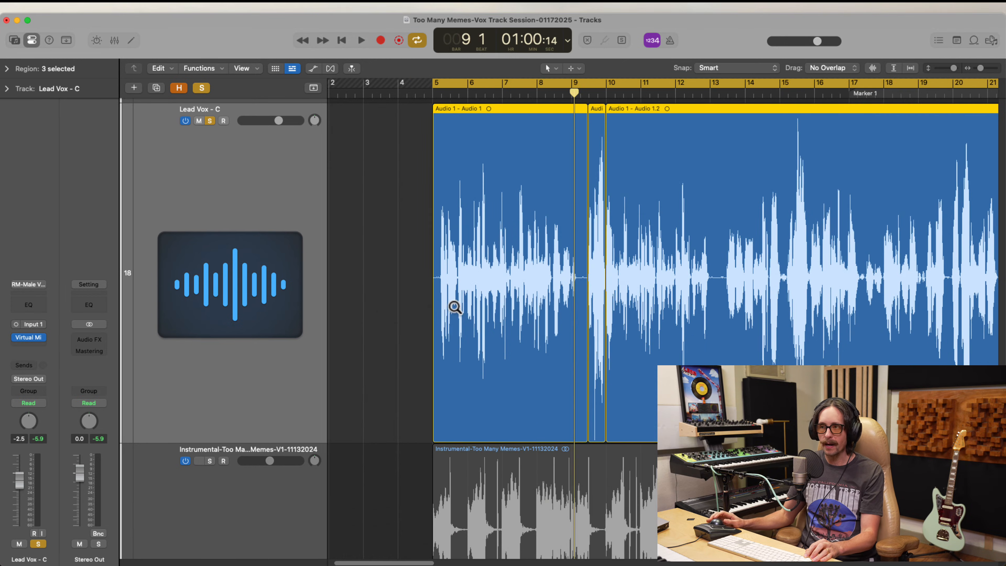
pyautogui.keyDown('ctrl'); pyautogui.keyDown('alt'); pyautogui.click(454, 307); pyautogui.keyUp('alt'); pyautogui.keyUp('ctrl')
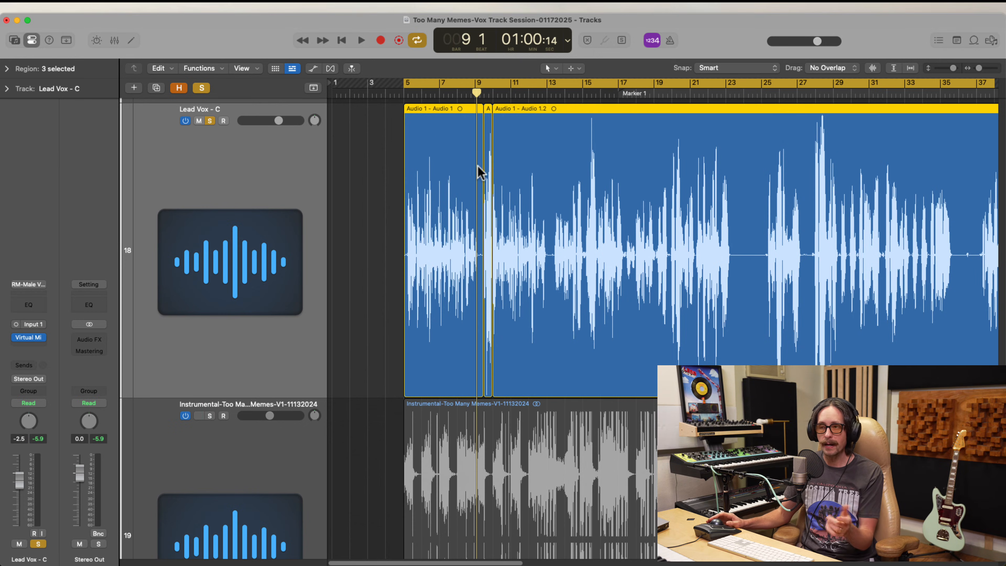
pyautogui.moveTo(367, 166); pyautogui.dragTo(600, 281)
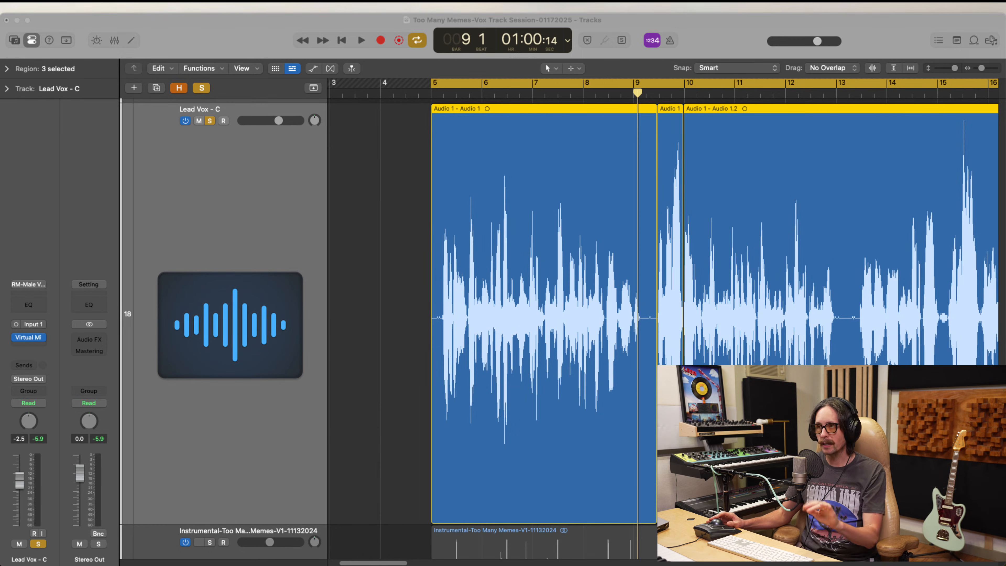
pyautogui.click(410, 290)
pyautogui.press('space')
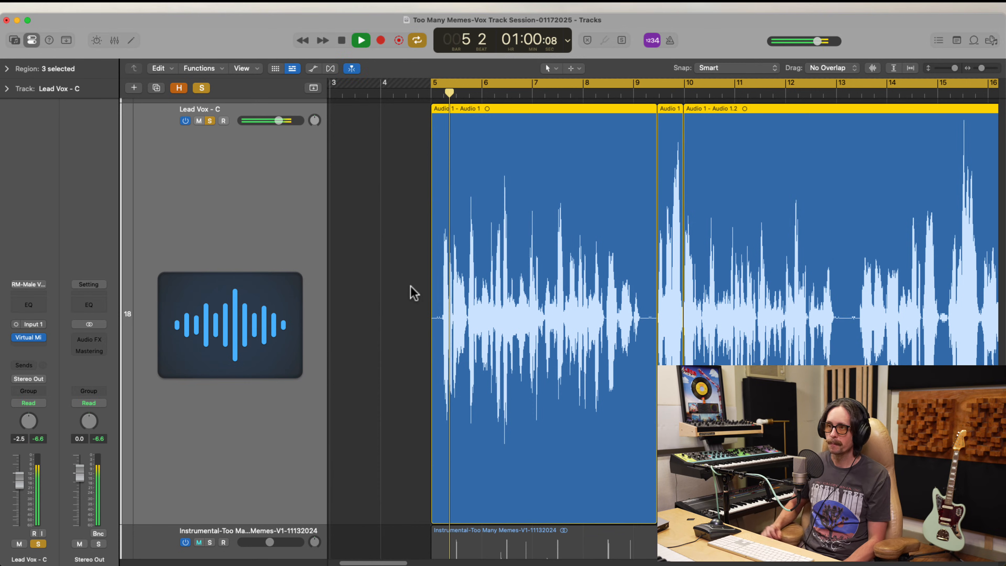
# Compare the lead vocal alone and with the instrumental by toggling the instrumental's solo during playback, leaving it off
pyautogui.scroll(-3, 392, 305)
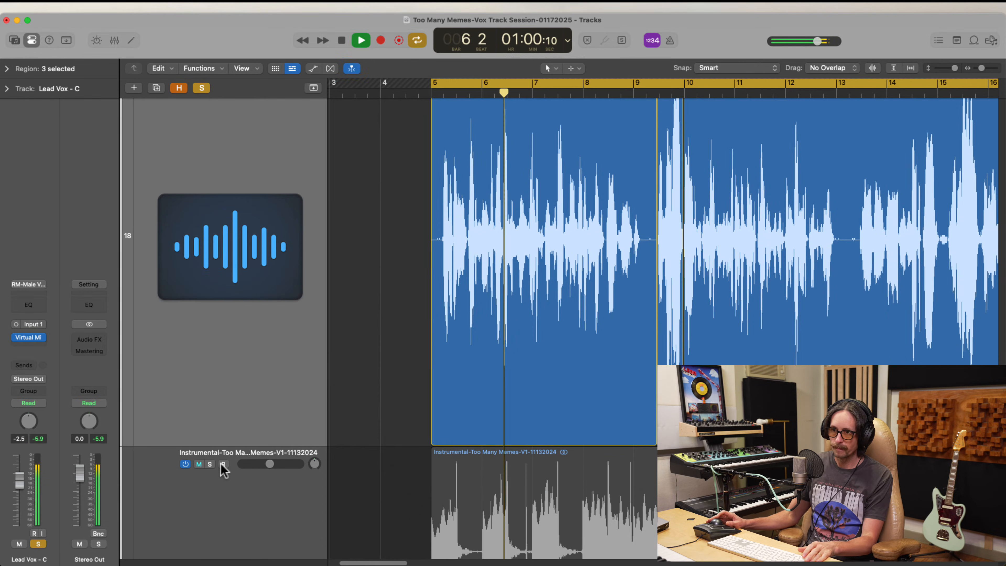
pyautogui.click(209, 463)
pyautogui.scroll(-10, 428, 378)
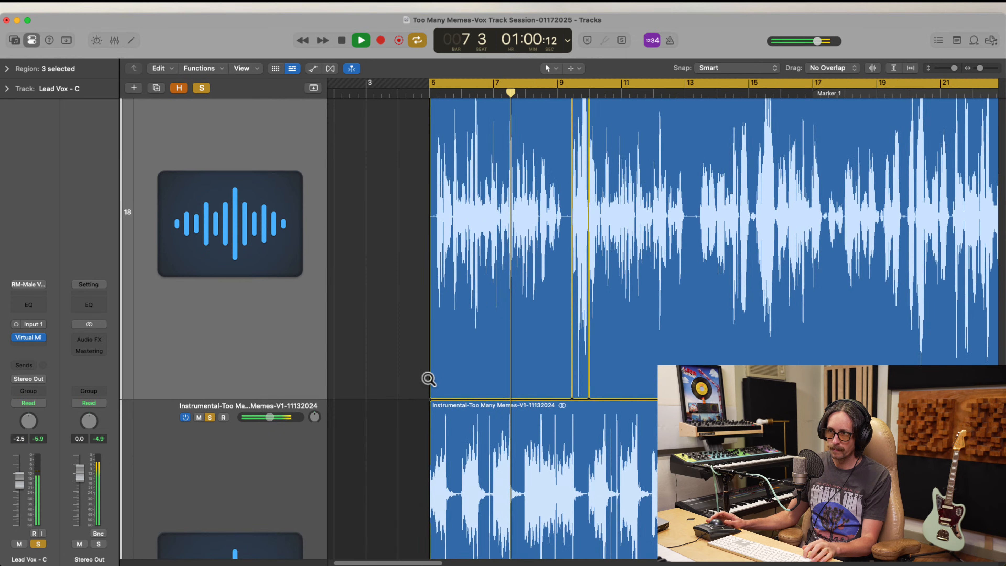
pyautogui.scroll(-3, 438, 291)
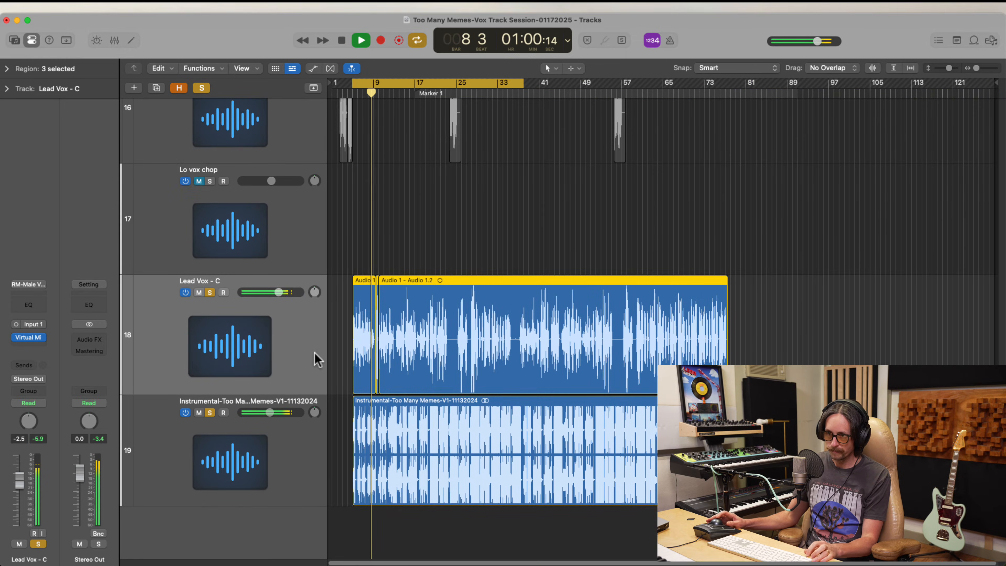
pyautogui.click(210, 413)
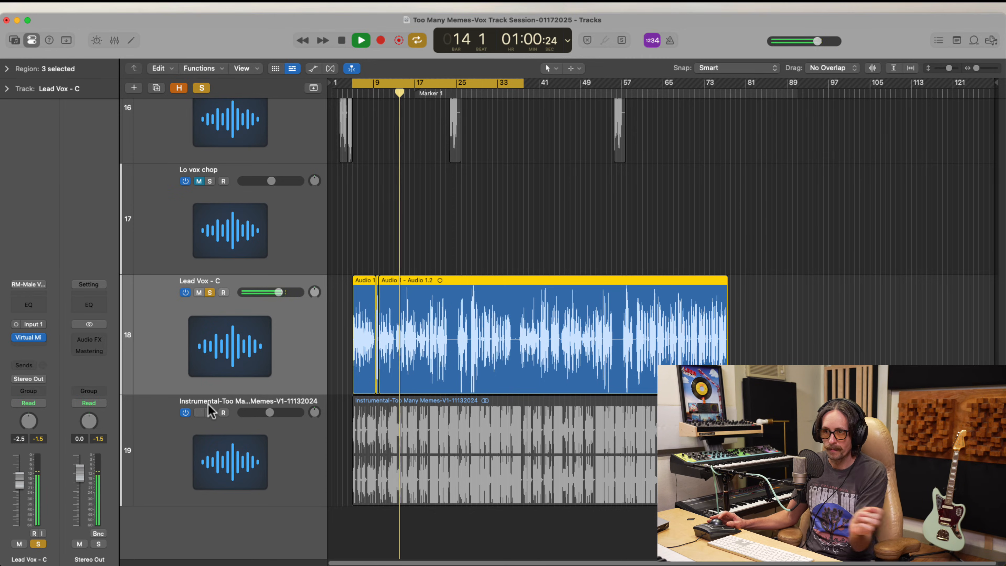
pyautogui.click(210, 413)
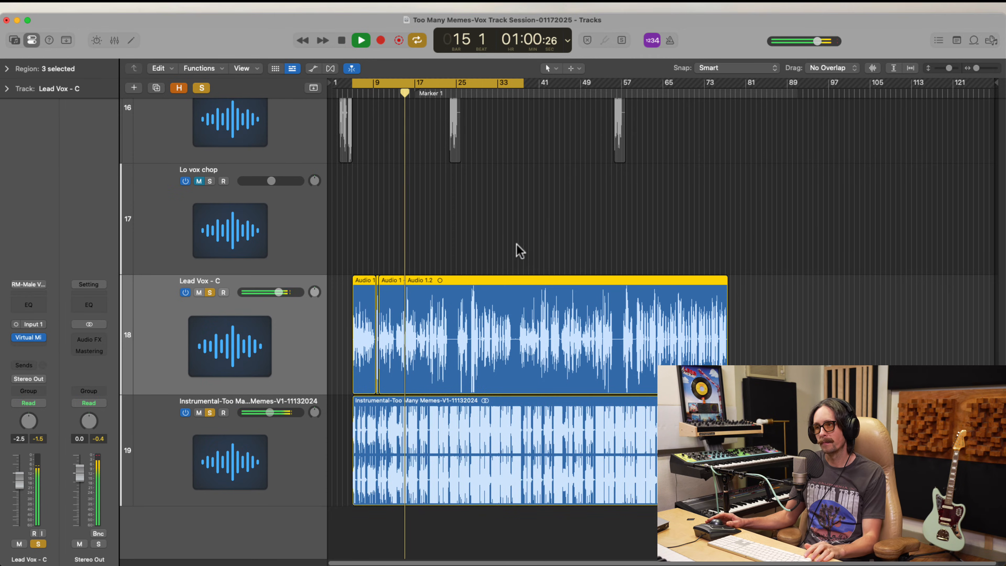
pyautogui.moveTo(523, 252); pyautogui.dragTo(338, 448)
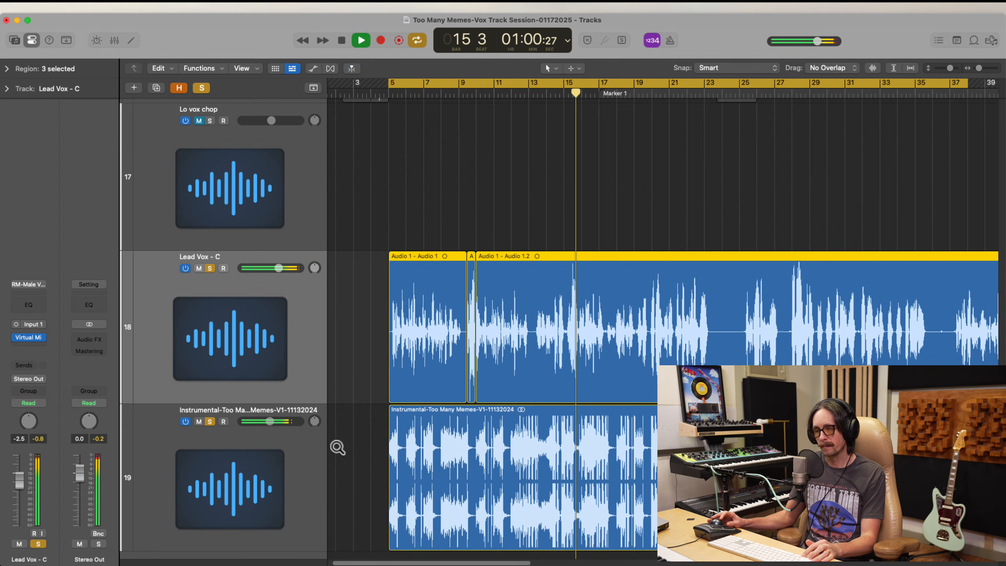
pyautogui.click(211, 421)
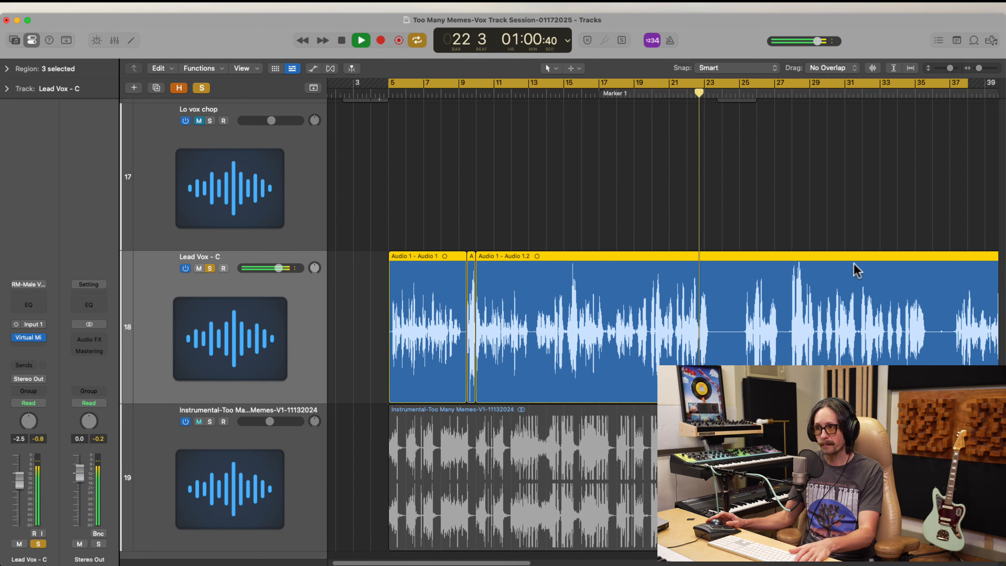
# Listen to the isolated lead vocal again from bar 5 and stop playback around bar 7
pyautogui.press('super+Tab')
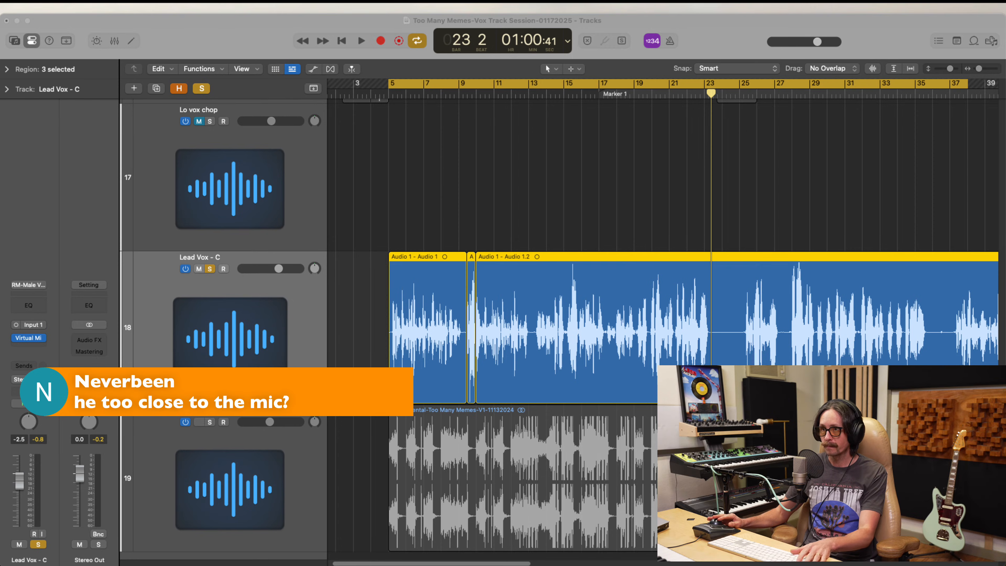
pyautogui.press('space')
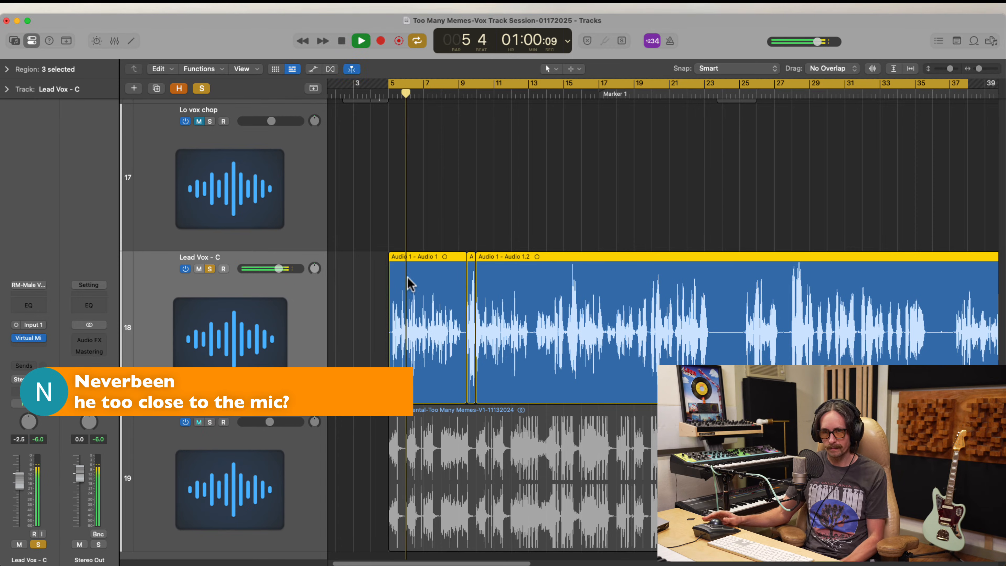
pyautogui.press('space')
pyautogui.press('space')
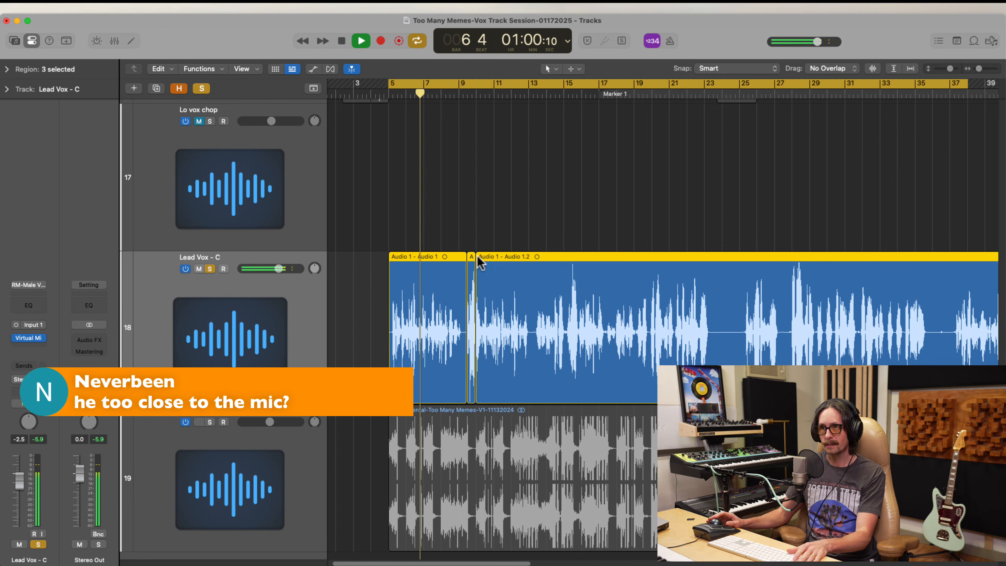
pyautogui.press('space')
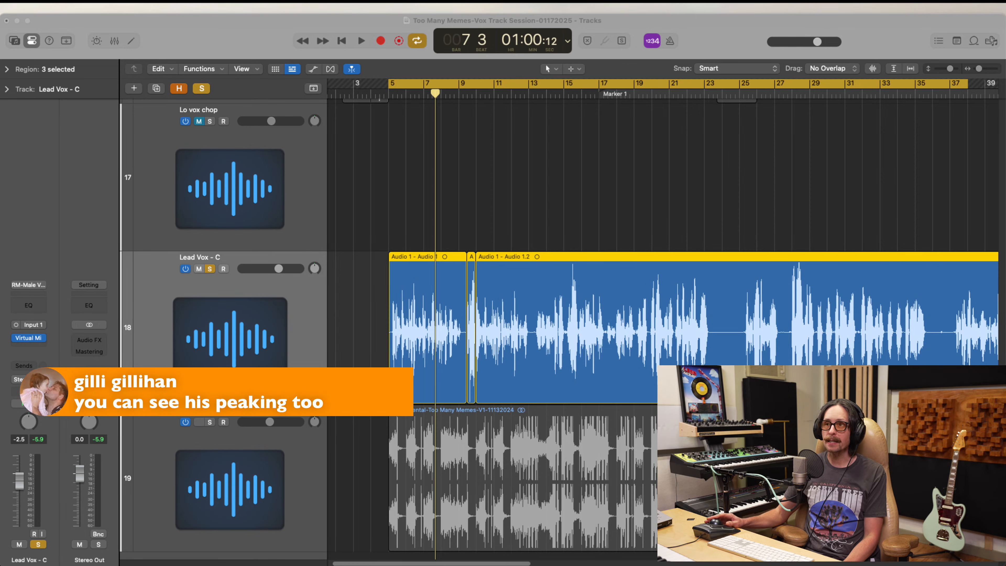
# Inspect the waveform peaks of the short Audio 1 - Audio 1.1 region between bars 9 and 10 on Lead Vox - C
pyautogui.click(198, 31)
pyautogui.moveTo(423, 271); pyautogui.dragTo(508, 379)
pyautogui.moveTo(595, 221); pyautogui.dragTo(756, 366)
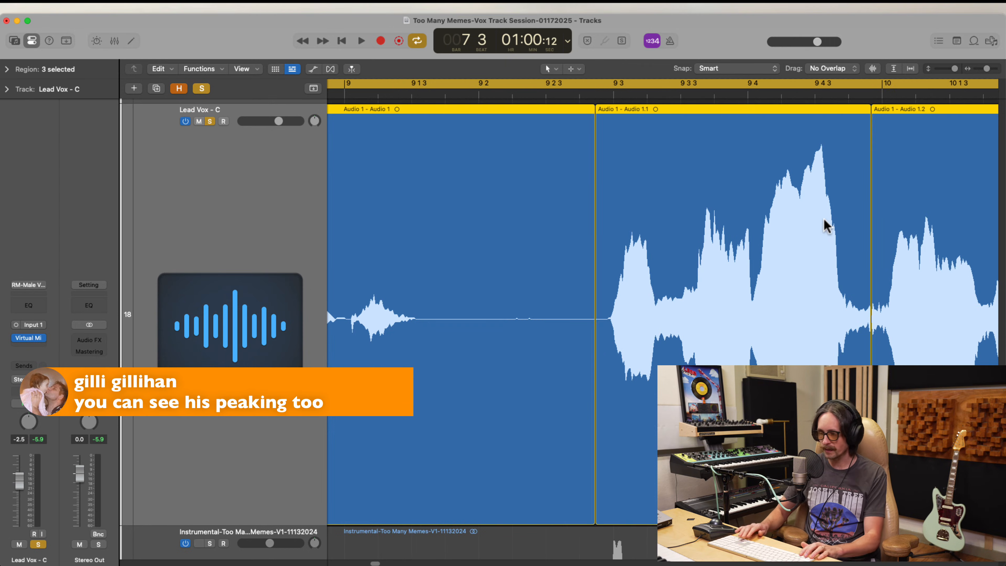
# Magnify the Lead Vox - C waveform display to check its peaks around bar 9, and restore its original vertical size
pyautogui.press('super+equal')
pyautogui.press('super+equal')
pyautogui.press('super+equal')
pyautogui.press('super+equal')
pyautogui.press('super+minus')
pyautogui.press('super+minus')
pyautogui.press('super+minus')
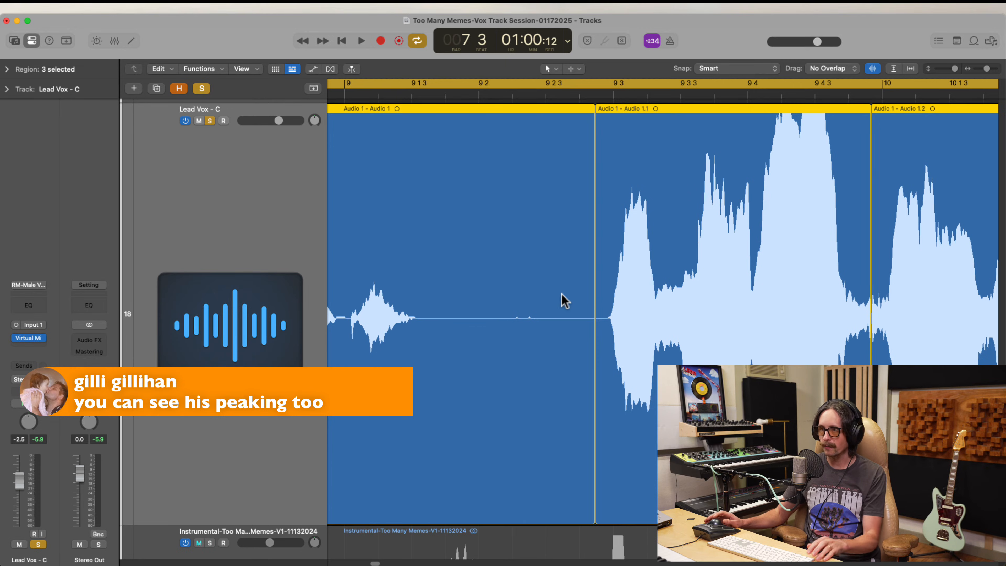
pyautogui.press('super+minus')
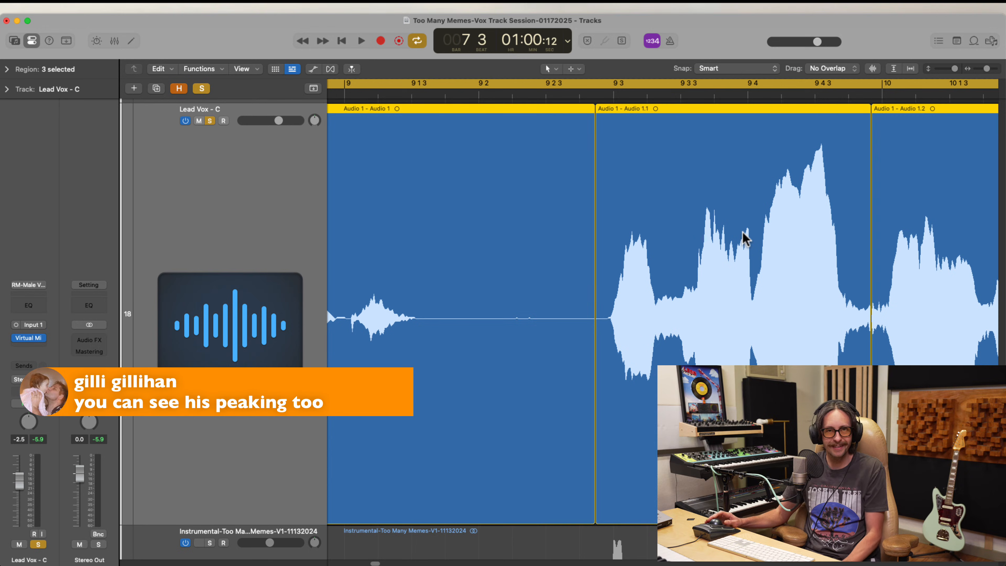
# Listen to the soloed lead vocal in short passages from bar 5 to about bar 6 beat 4, following its waveform close up
pyautogui.hscroll(-10, 754, 265)
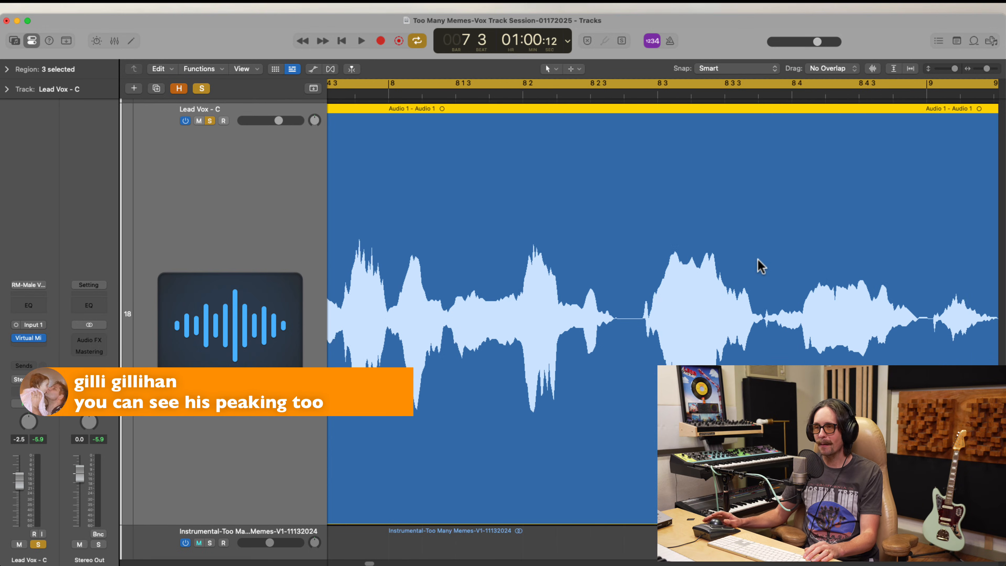
pyautogui.scroll(-8, 759, 260)
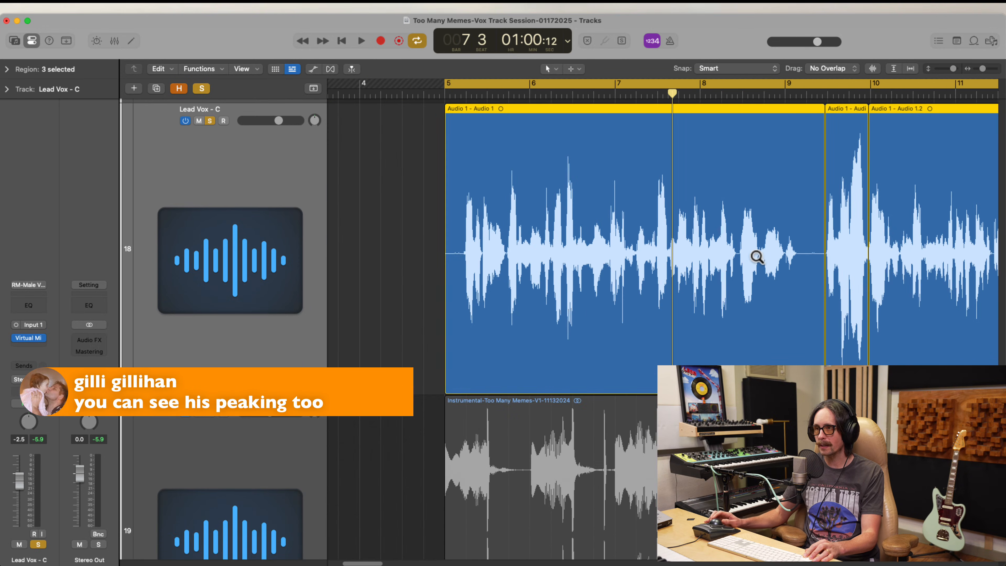
pyautogui.moveTo(479, 178); pyautogui.dragTo(635, 299)
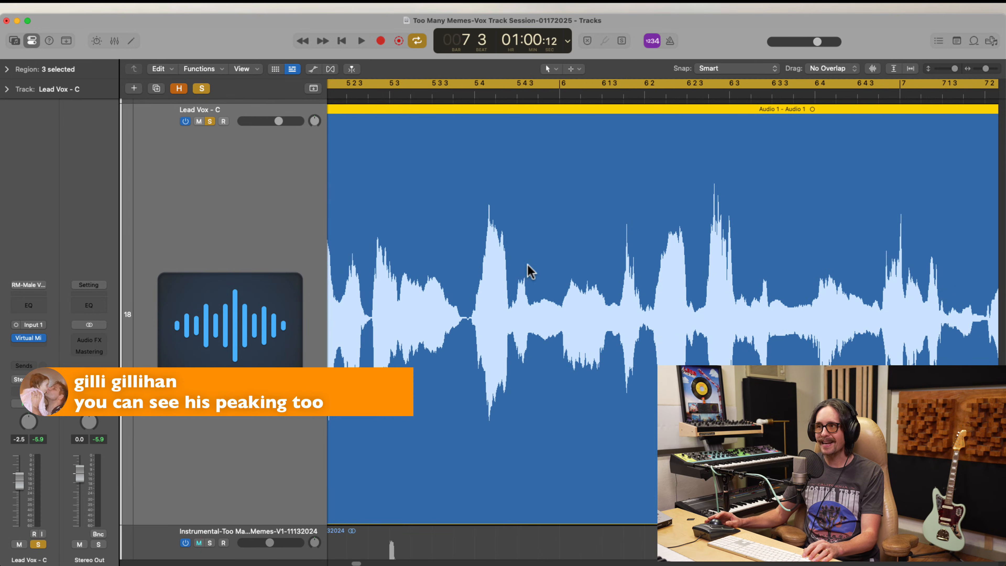
pyautogui.moveTo(433, 235); pyautogui.dragTo(628, 420)
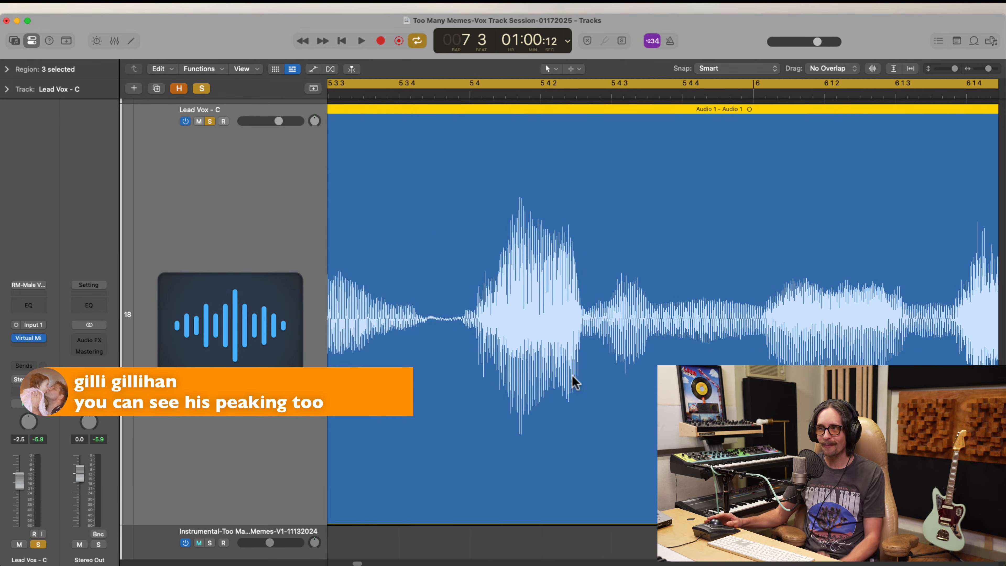
pyautogui.press('space')
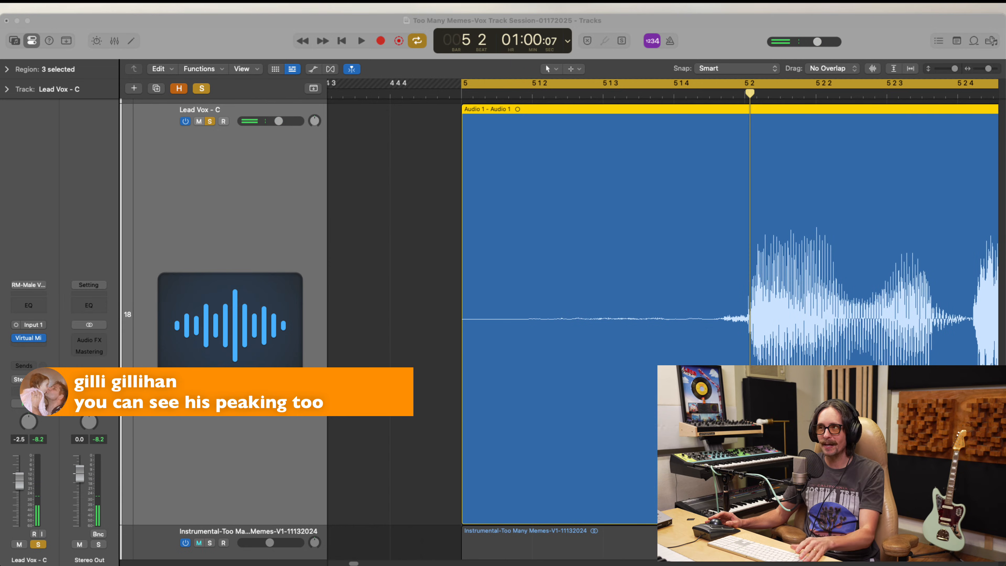
pyautogui.click(530, 240)
pyautogui.press('space')
pyautogui.hscroll(10, 713, 316)
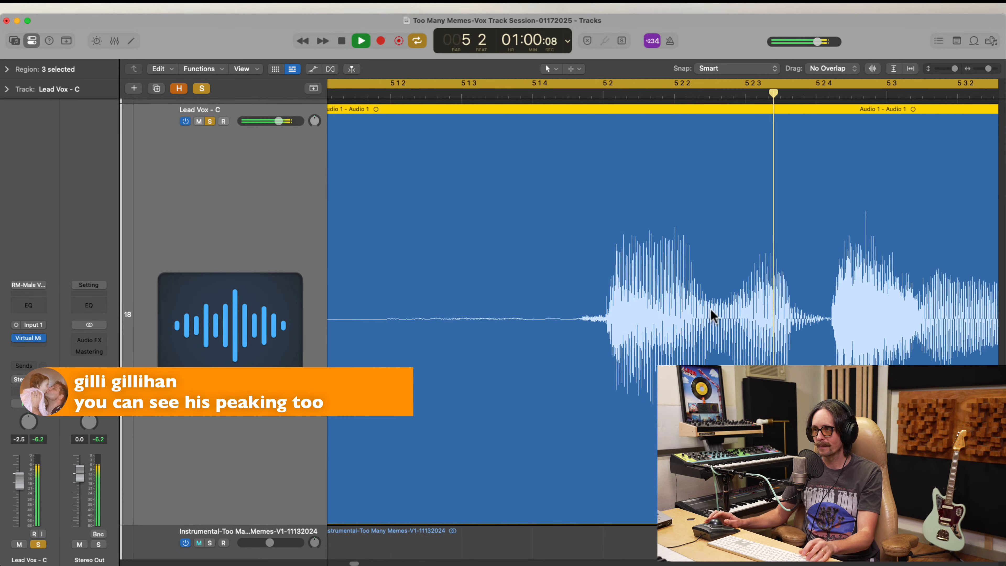
pyautogui.press('space')
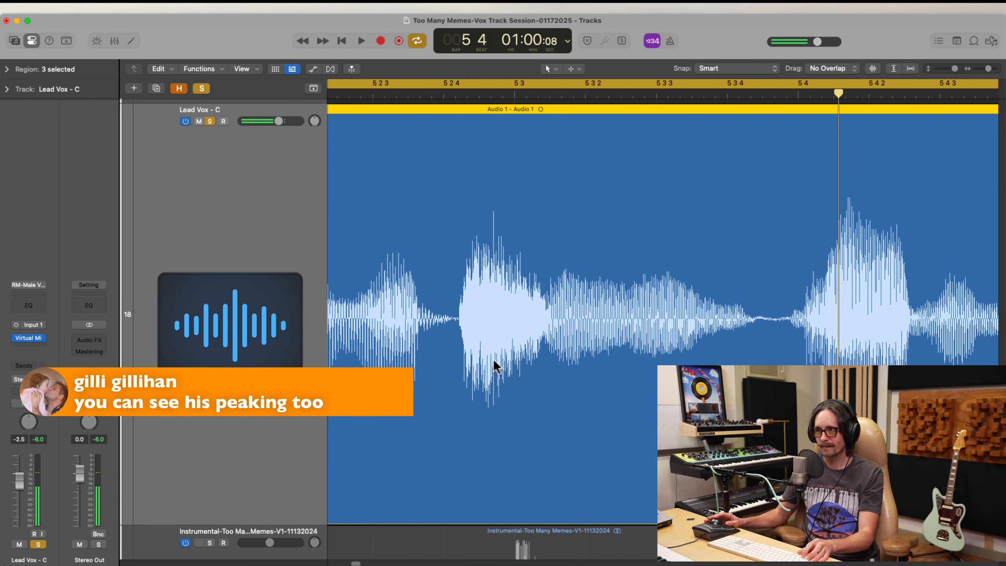
pyautogui.press('space')
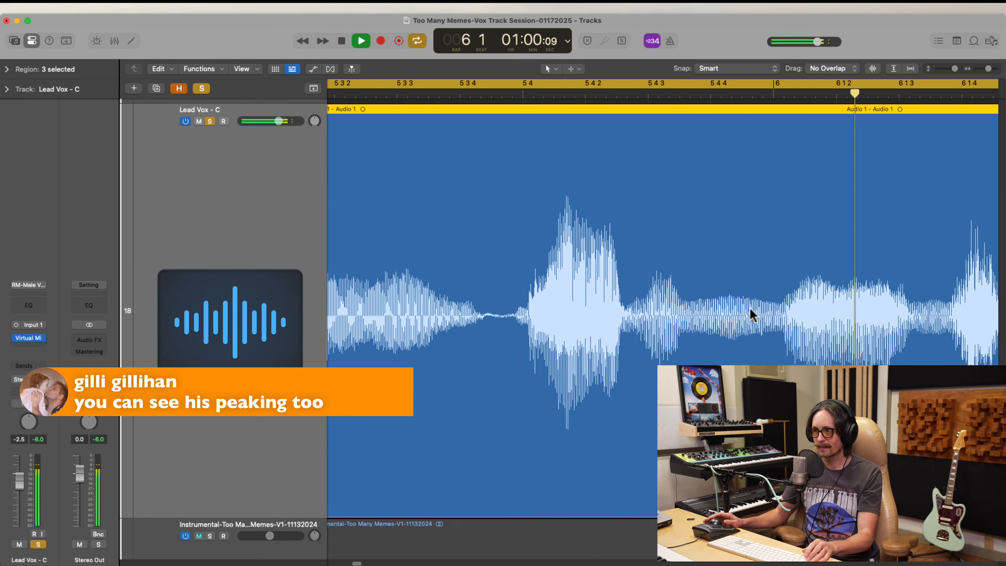
pyautogui.press('space')
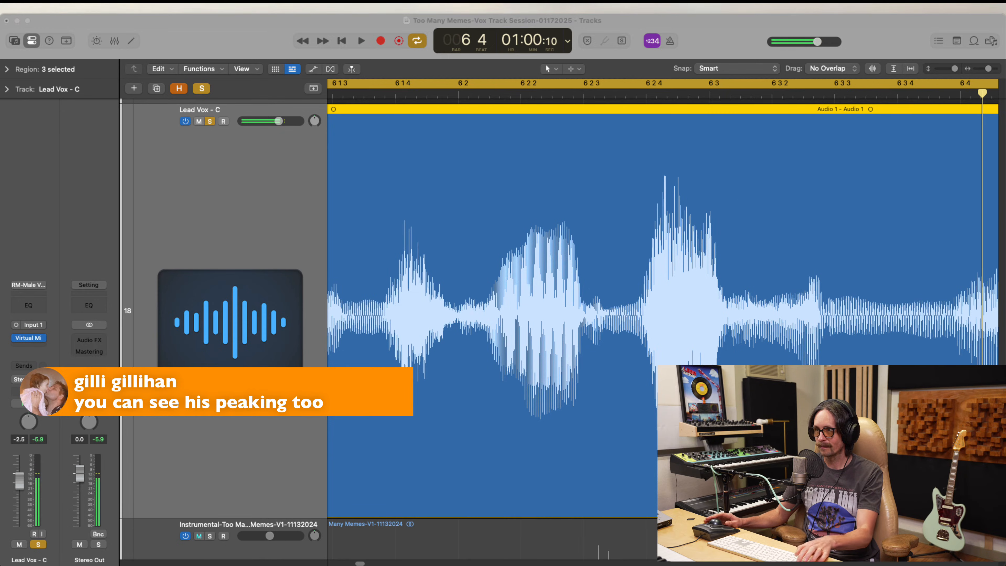
# Loop a short cycle range around the lead vocal peak near bar 6 beat 3, listen to it repeat, and stop playback
pyautogui.click(293, 23)
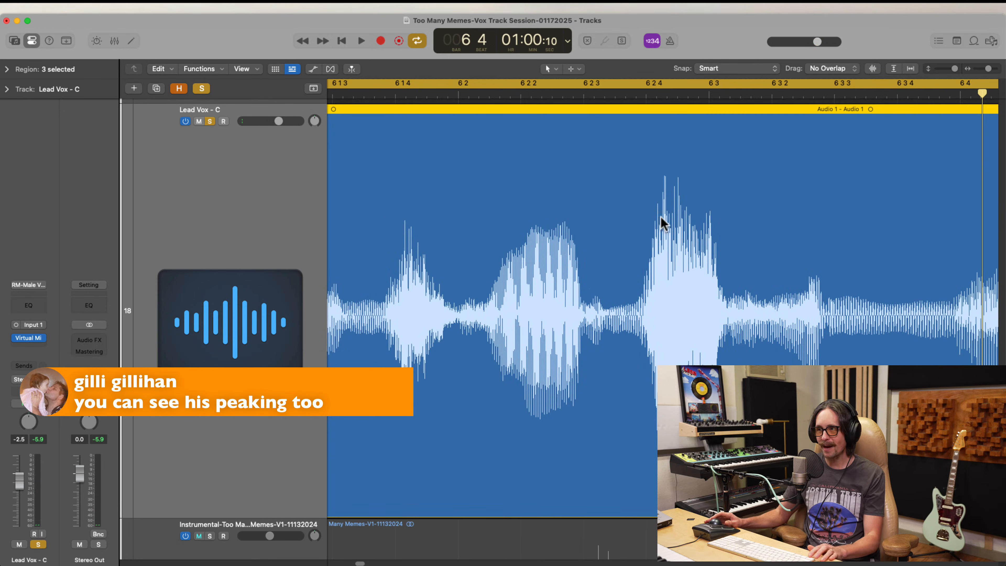
pyautogui.click(624, 90)
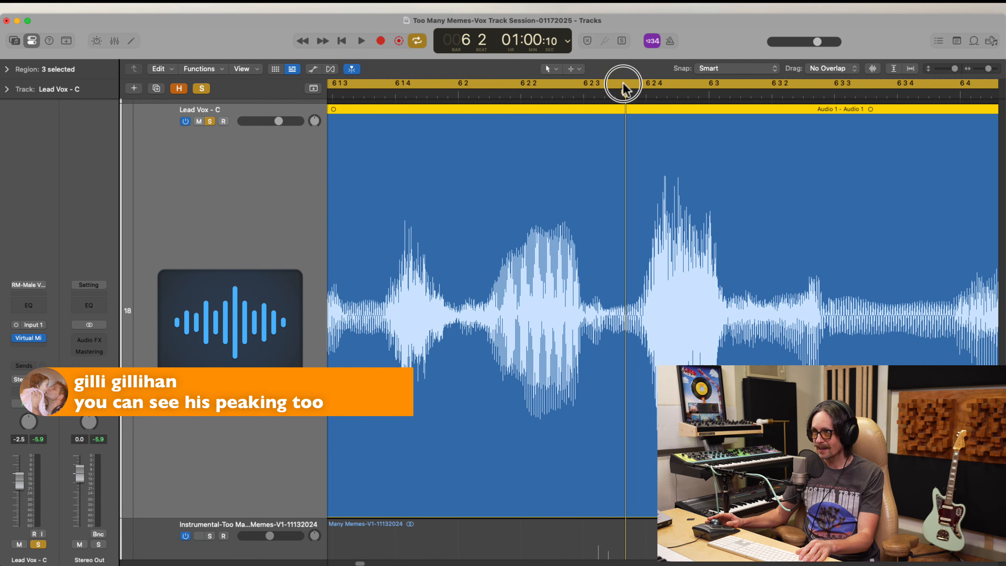
pyautogui.moveTo(624, 90); pyautogui.dragTo(772, 95)
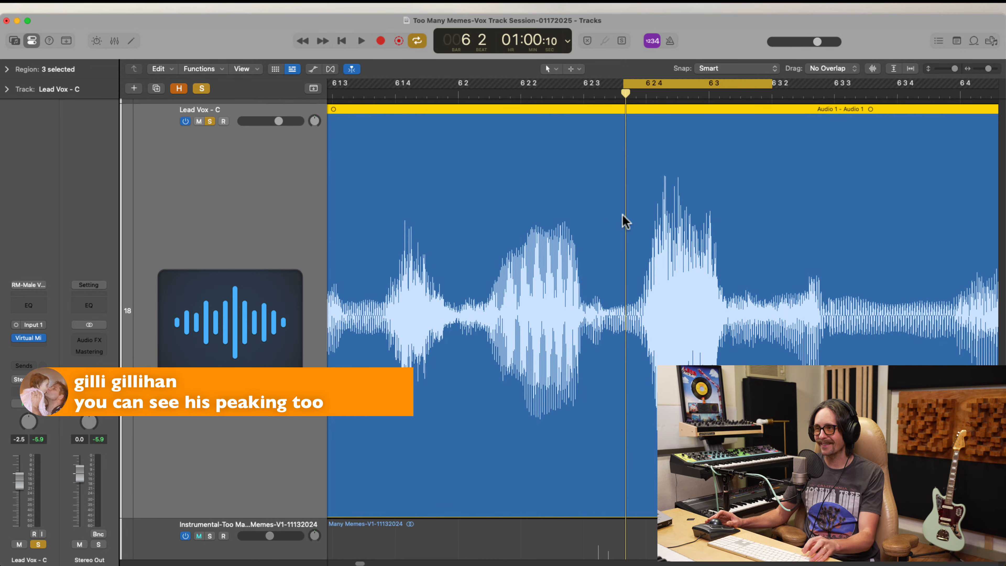
pyautogui.press('z')
pyautogui.press('z')
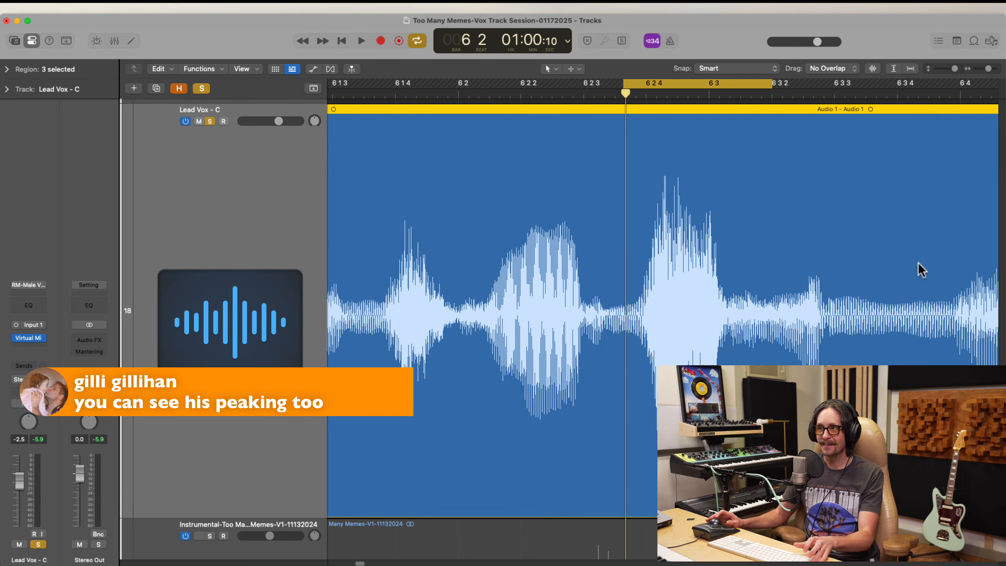
pyautogui.click(462, 187)
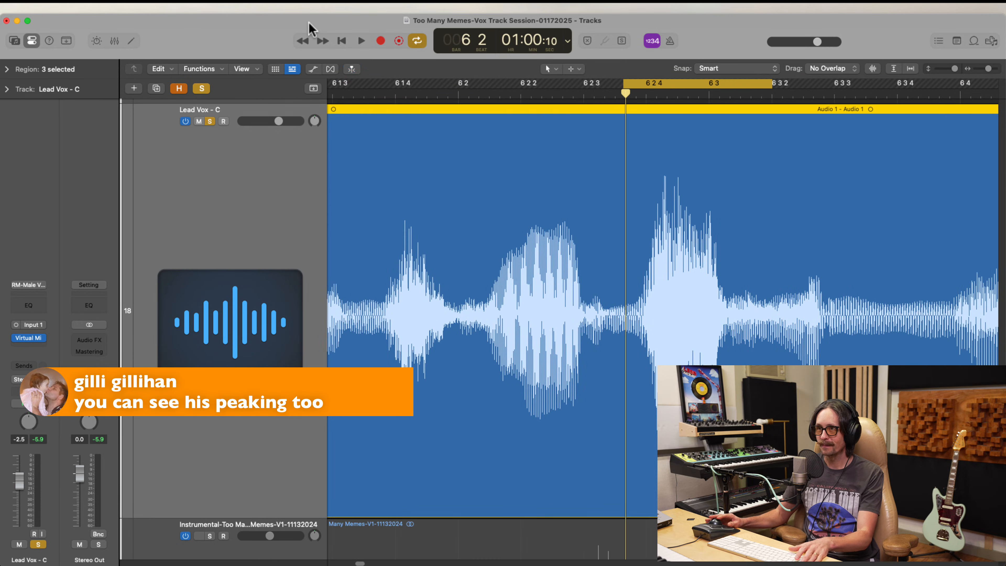
pyautogui.press('space')
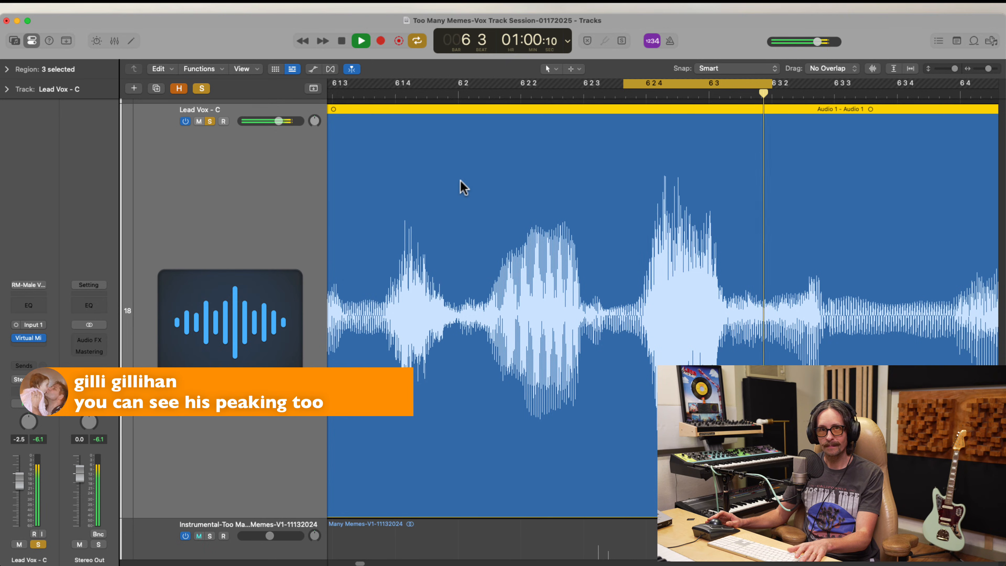
pyautogui.press('space')
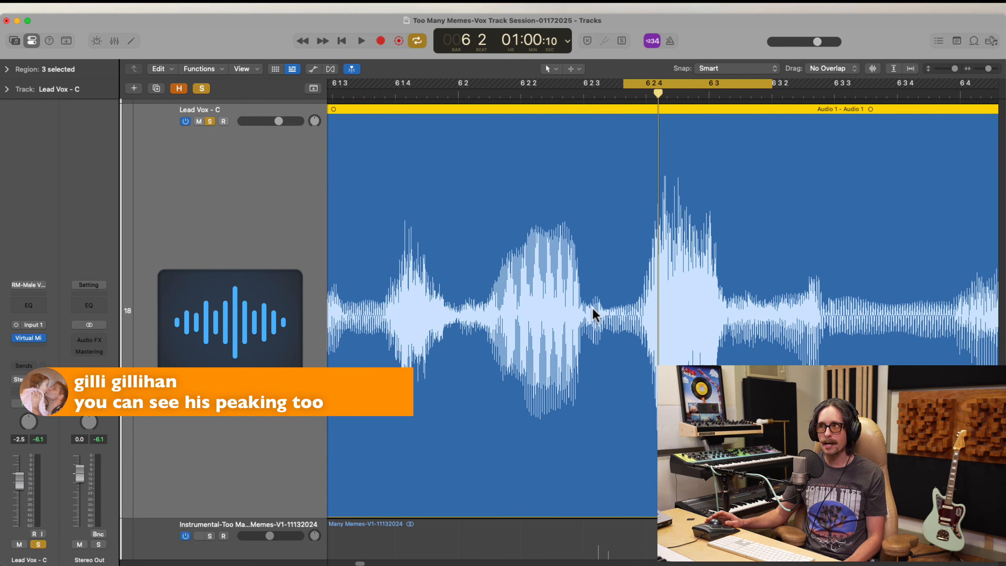
# Set the cycle range to span all three selected Lead Vox - C regions
pyautogui.keyDown('ctrl'); pyautogui.keyDown('alt'); pyautogui.click(529, 285); pyautogui.keyUp('alt'); pyautogui.keyUp('ctrl')
pyautogui.keyDown('ctrl'); pyautogui.keyDown('alt'); pyautogui.click(530, 285); pyautogui.keyUp('alt'); pyautogui.keyUp('ctrl')
pyautogui.keyDown('ctrl'); pyautogui.keyDown('alt'); pyautogui.click(529, 286); pyautogui.keyUp('alt'); pyautogui.keyUp('ctrl')
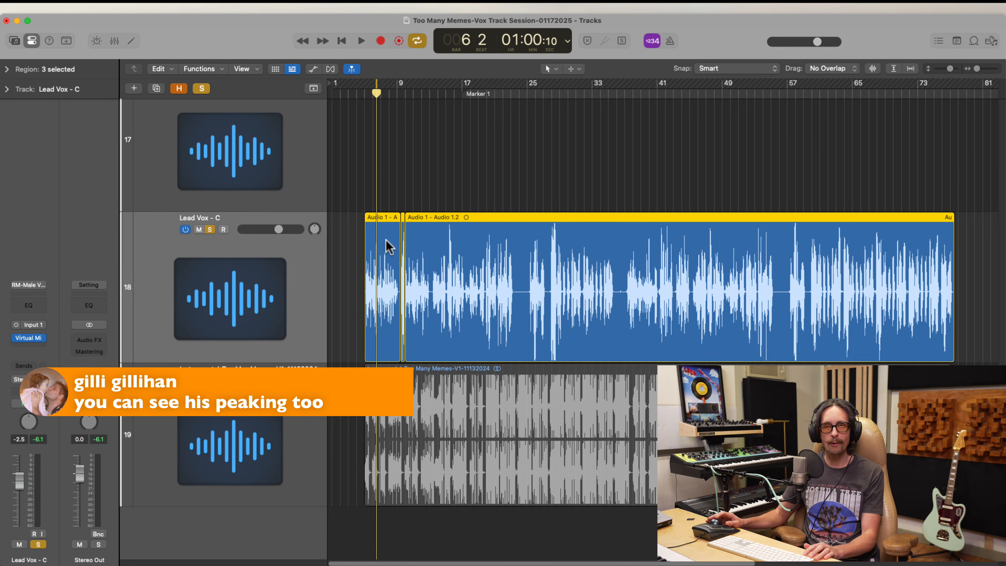
pyautogui.keyDown('ctrl'); pyautogui.keyDown('alt'); pyautogui.click(352, 236); pyautogui.keyUp('alt'); pyautogui.keyUp('ctrl')
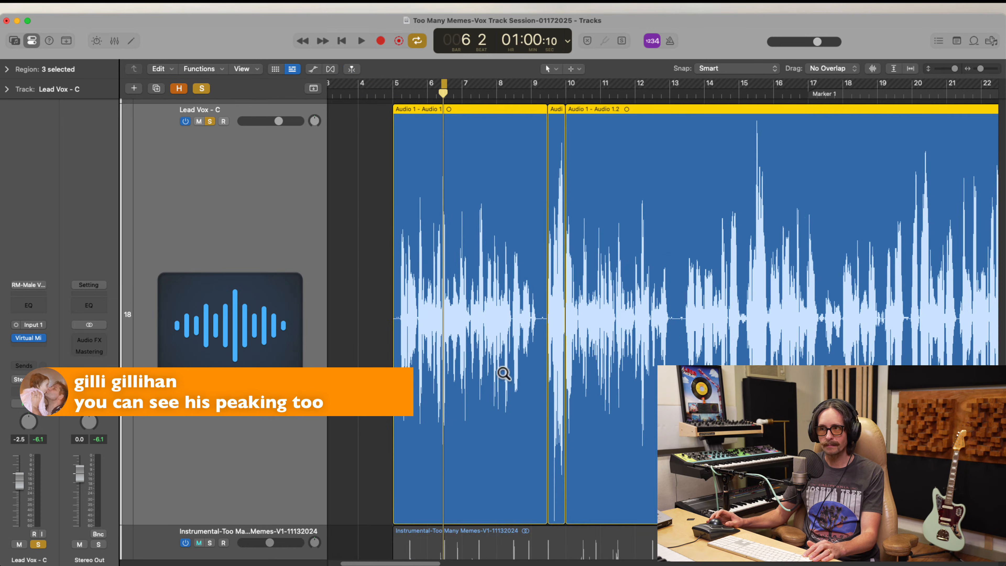
pyautogui.keyDown('ctrl'); pyautogui.keyDown('alt'); pyautogui.click(505, 367); pyautogui.keyUp('alt'); pyautogui.keyUp('ctrl')
pyautogui.moveTo(982, 288); pyautogui.dragTo(383, 306)
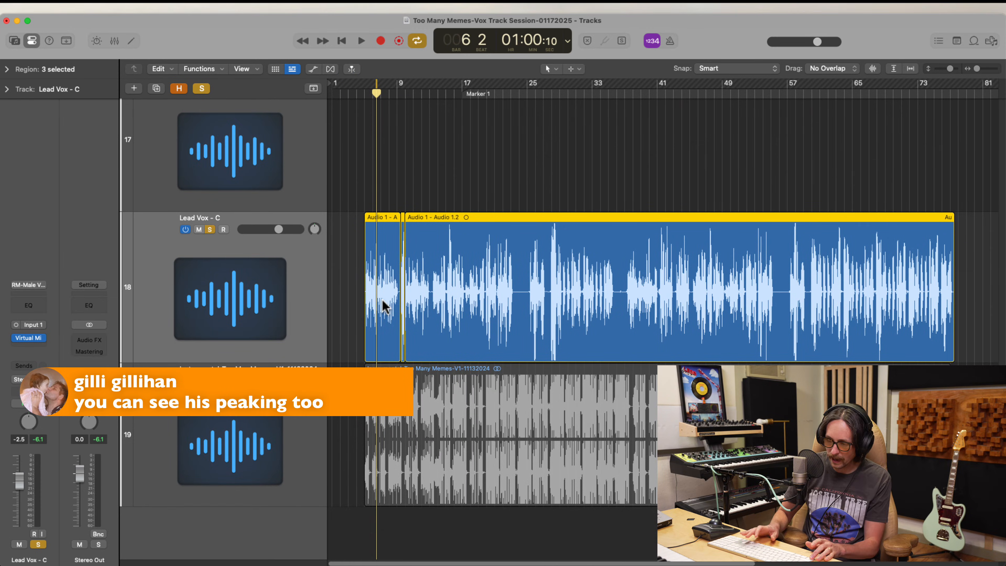
pyautogui.press('super+u')
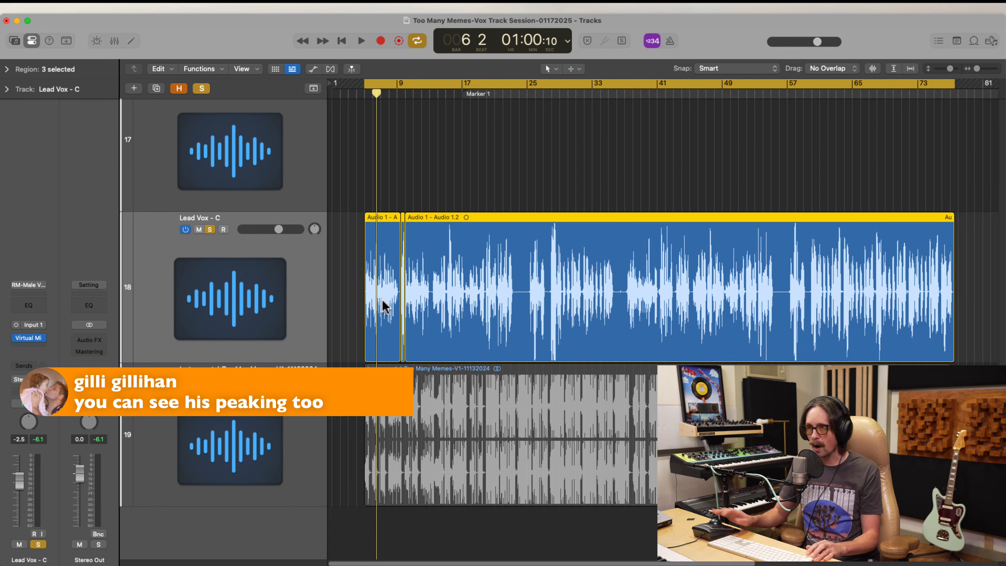
# Examine the lead vocal's waveform dynamics in the opening bars and across the whole song
pyautogui.moveTo(343, 232); pyautogui.dragTo(485, 348)
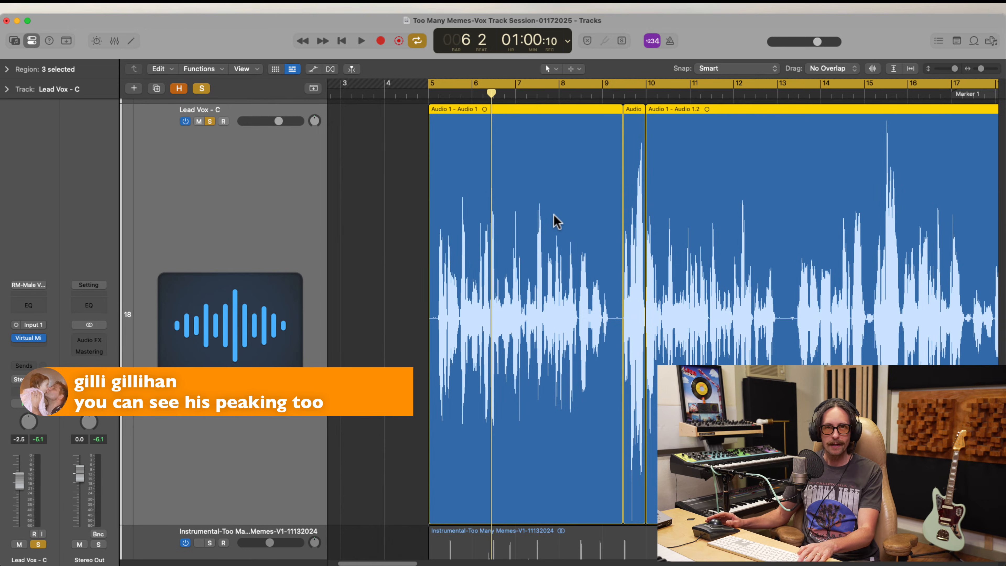
pyautogui.press('super+Tab')
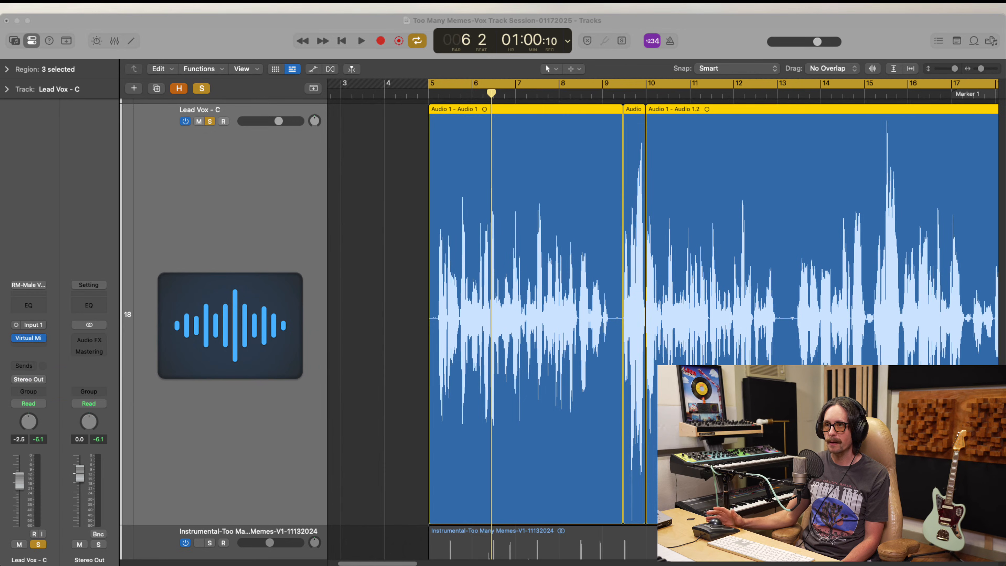
pyautogui.click(209, 42)
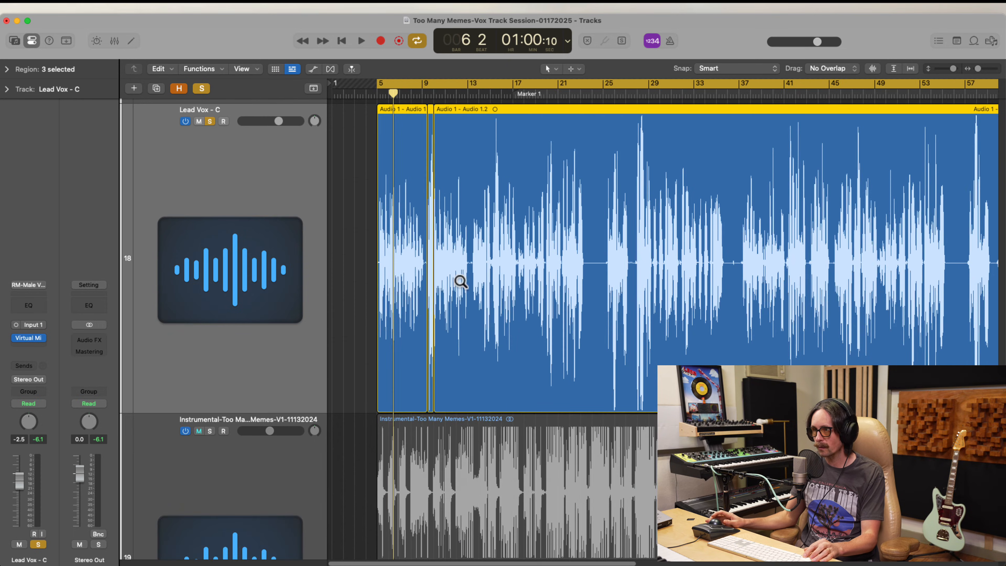
pyautogui.keyDown('ctrl'); pyautogui.keyDown('alt'); pyautogui.click(460, 284); pyautogui.keyUp('alt'); pyautogui.keyUp('ctrl')
pyautogui.keyDown('ctrl'); pyautogui.keyDown('alt'); pyautogui.click(533, 266); pyautogui.keyUp('alt'); pyautogui.keyUp('ctrl')
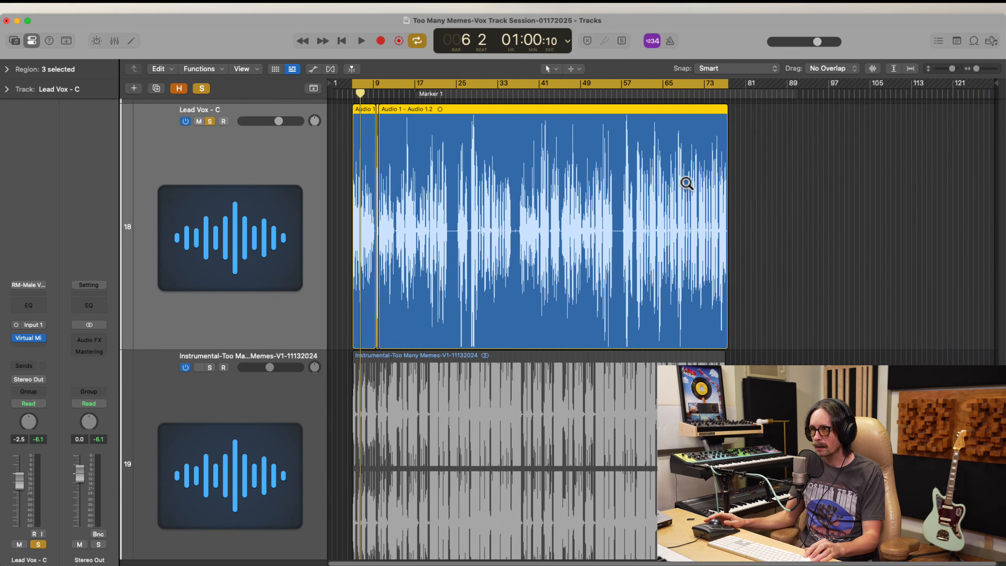
pyautogui.moveTo(764, 145); pyautogui.dragTo(204, 273)
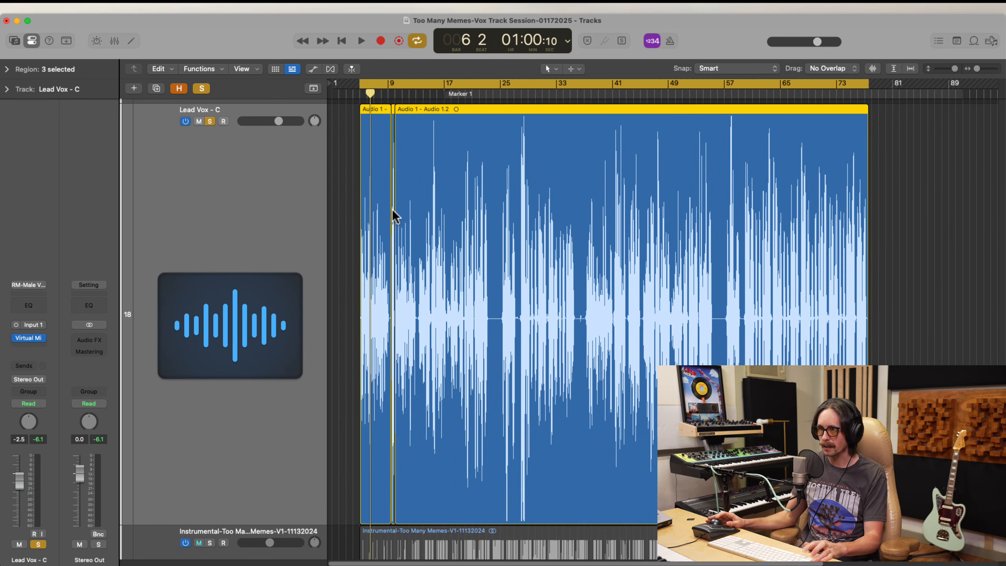
pyautogui.moveTo(359, 217); pyautogui.dragTo(541, 372)
pyautogui.click(298, 269)
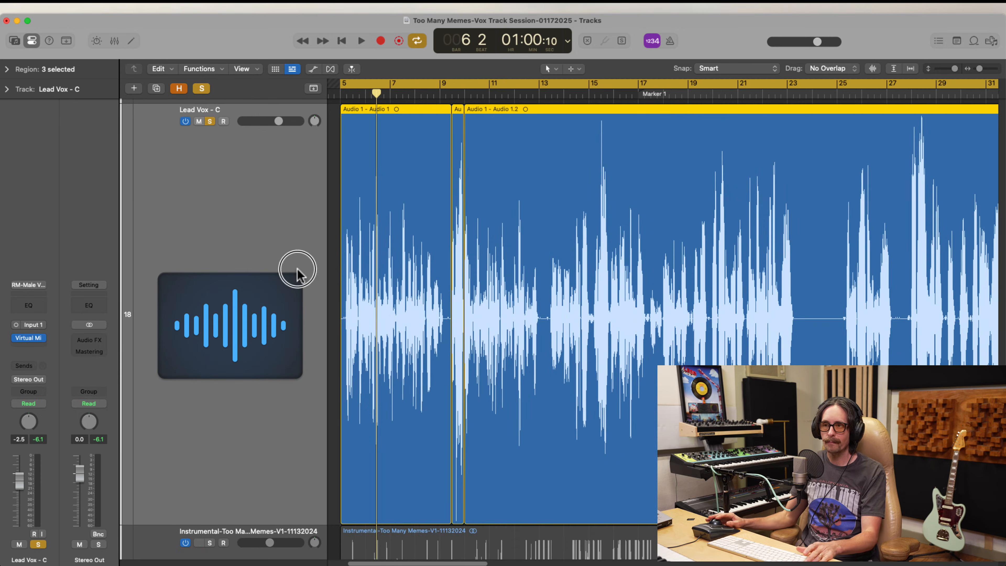
pyautogui.press('z')
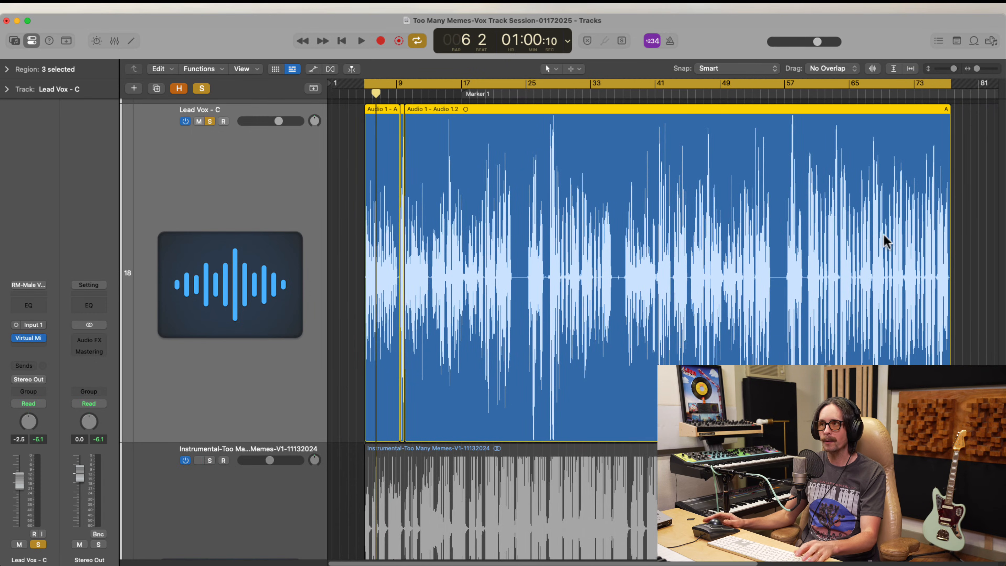
# Examine the lead vocal's peaks around bar 28 in the Audio 1 - Audio 1.2 region and return to the full-song view
pyautogui.moveTo(784, 182); pyautogui.dragTo(393, 329)
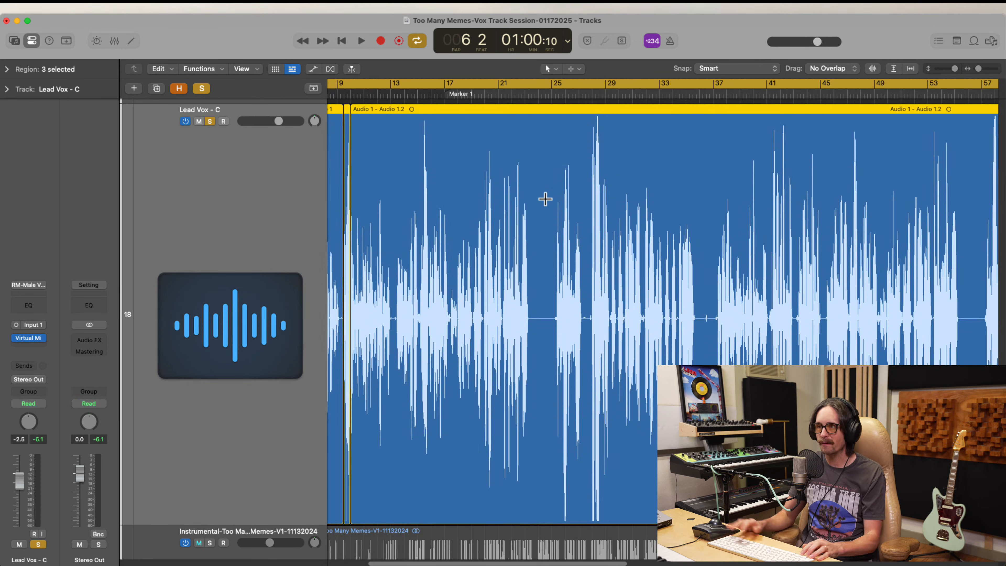
pyautogui.moveTo(552, 202); pyautogui.dragTo(731, 366)
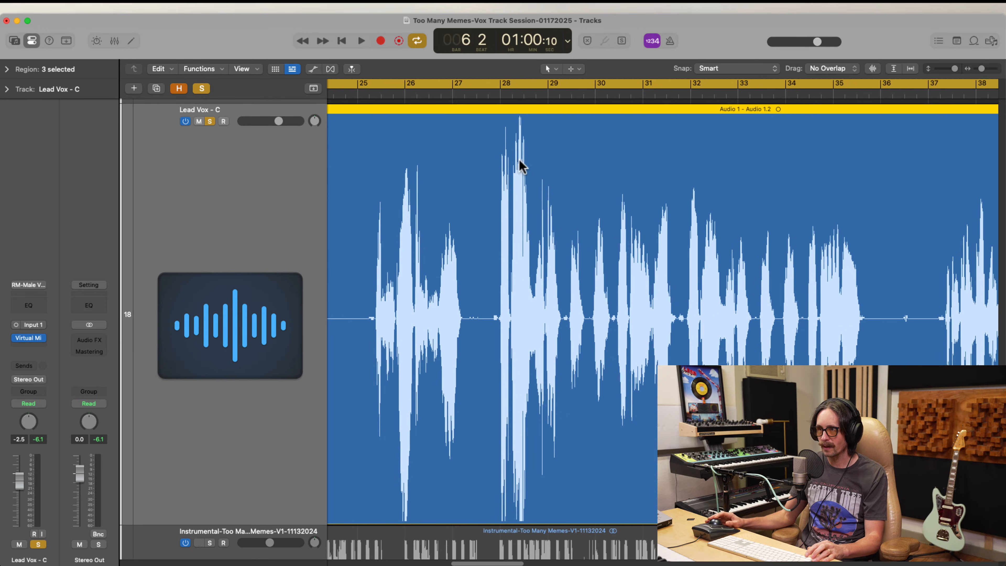
pyautogui.moveTo(489, 465); pyautogui.dragTo(560, 557)
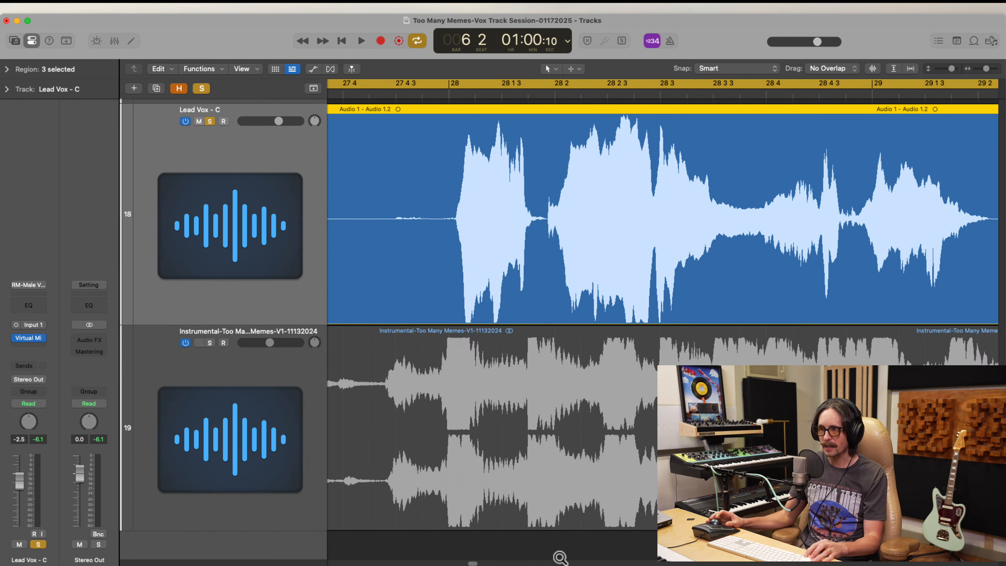
pyautogui.moveTo(421, 259); pyautogui.dragTo(555, 380)
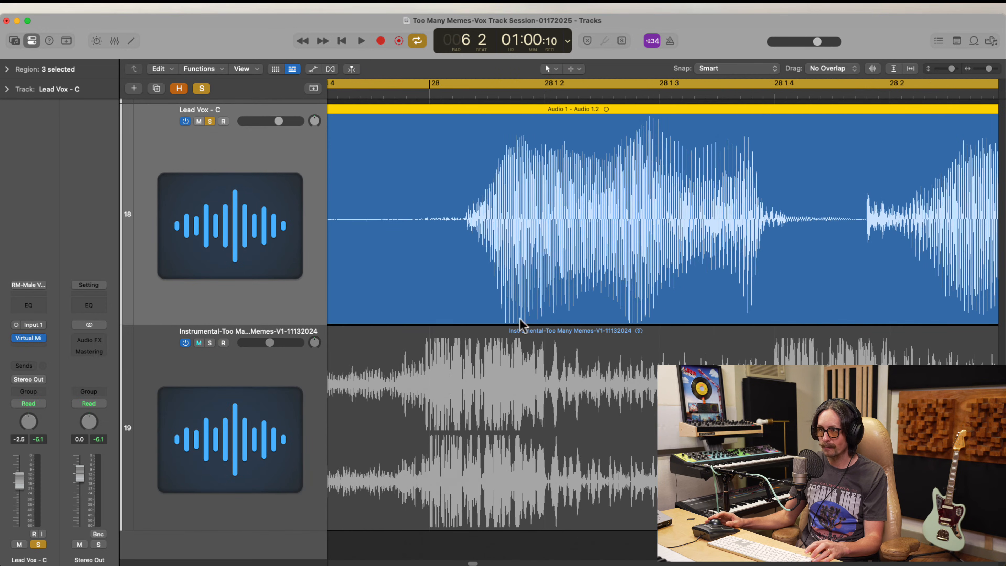
pyautogui.keyDown('ctrl'); pyautogui.keyDown('alt'); pyautogui.click(540, 289); pyautogui.keyUp('alt'); pyautogui.keyUp('ctrl')
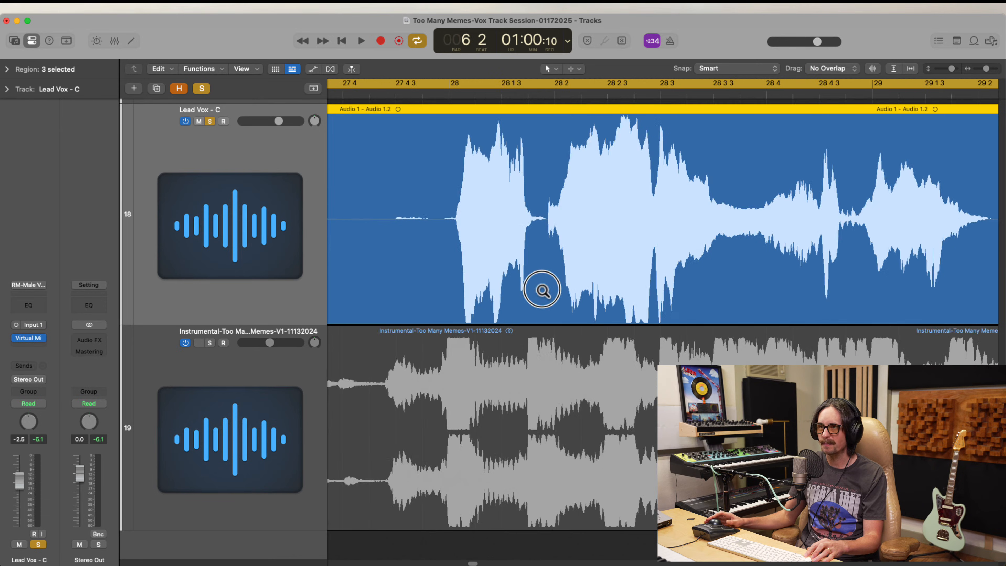
pyautogui.keyDown('ctrl'); pyautogui.keyDown('alt'); pyautogui.click(541, 290); pyautogui.keyUp('alt'); pyautogui.keyUp('ctrl')
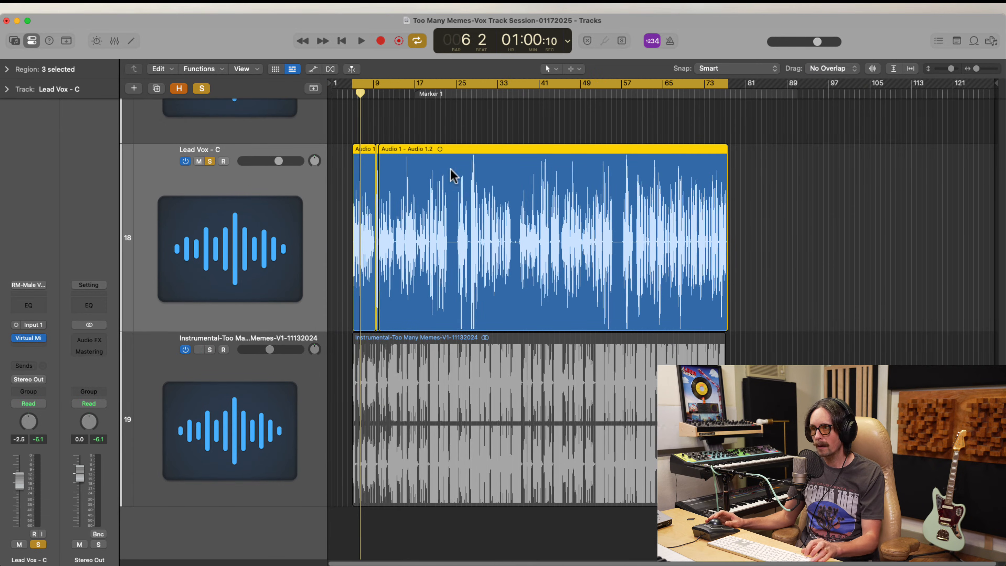
# Play the soloed lead vocal from just before the loud peak at bar 28, and stop playback after it
pyautogui.moveTo(451, 168); pyautogui.dragTo(518, 288)
pyautogui.doubleClick(514, 90)
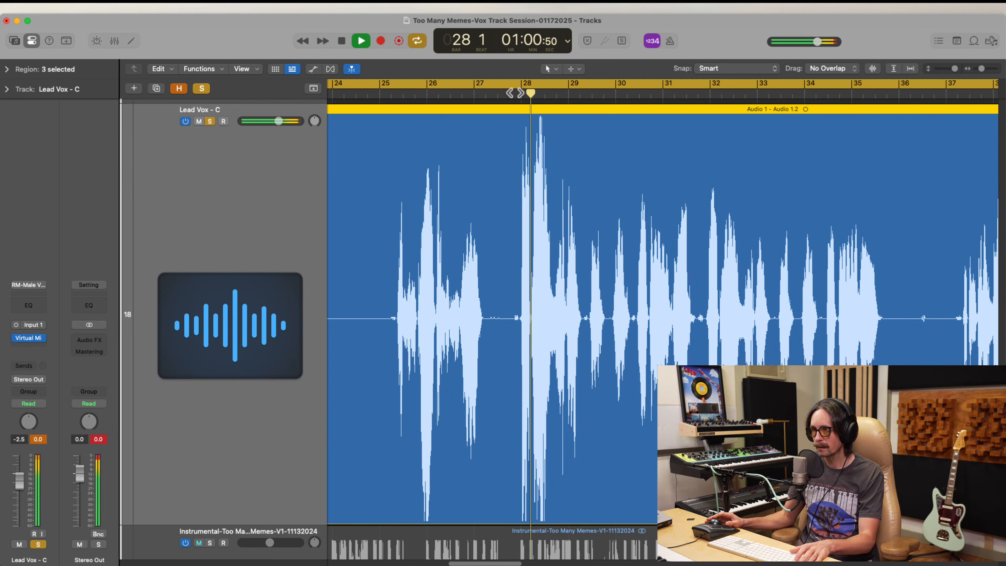
pyautogui.press('space')
pyautogui.keyDown('ctrl'); pyautogui.keyDown('alt'); pyautogui.click(505, 237); pyautogui.keyUp('alt'); pyautogui.keyUp('ctrl')
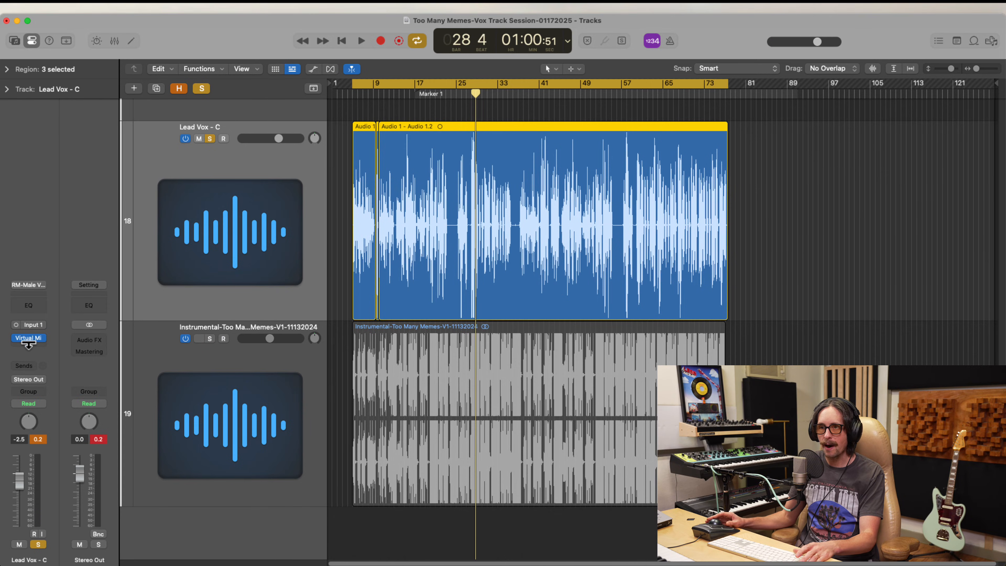
# Open Virtual Mix Rack on Lead Vox - C, bypass its Blackbird Studio module and start playback
pyautogui.click(29, 346)
pyautogui.click(51, 202)
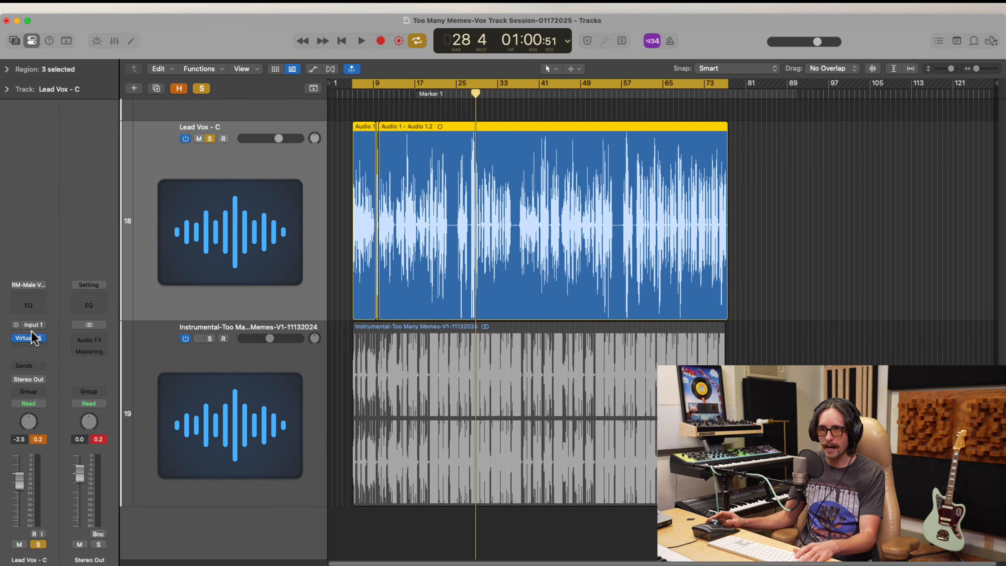
pyautogui.click(29, 338)
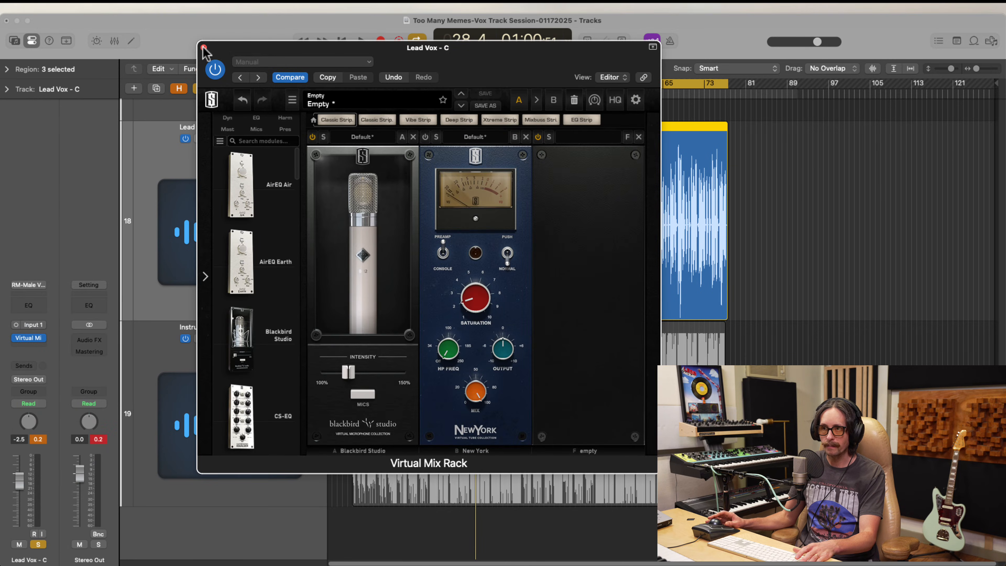
pyautogui.click(311, 138)
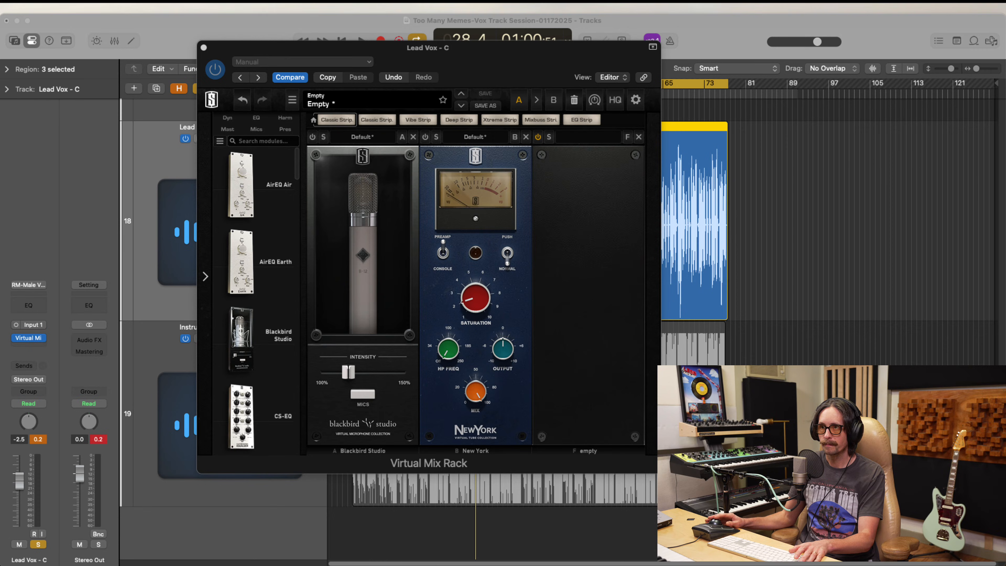
pyautogui.press('space')
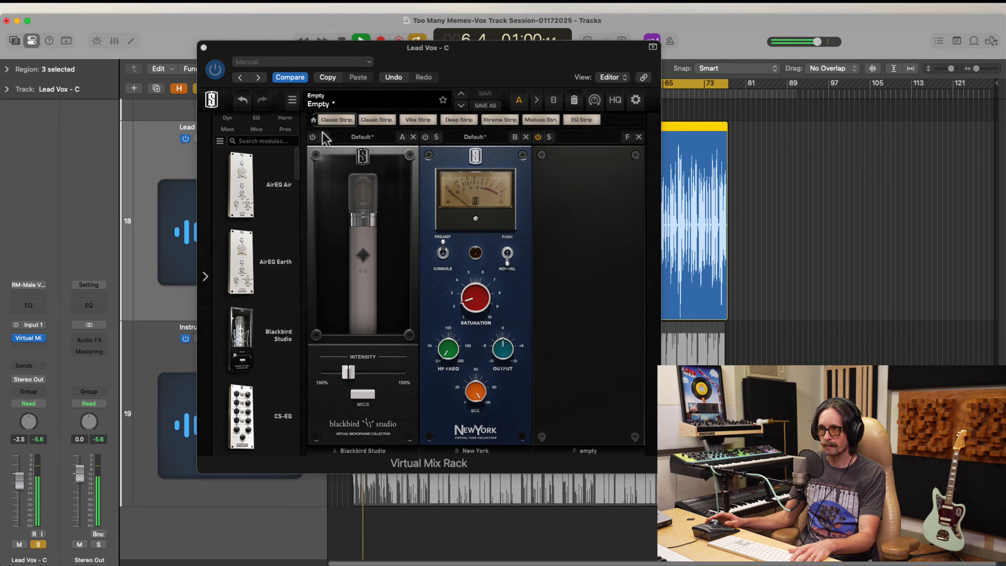
# Compare the playing vocal with the Blackbird Studio module on and off, leave it on, stop playback and close Virtual Mix Rack
pyautogui.click(312, 137)
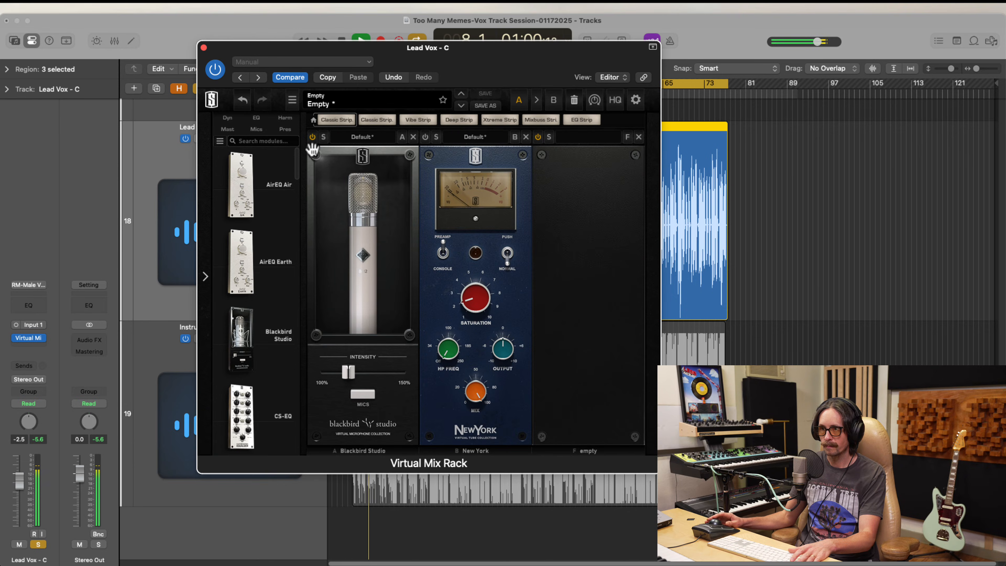
pyautogui.click(312, 137)
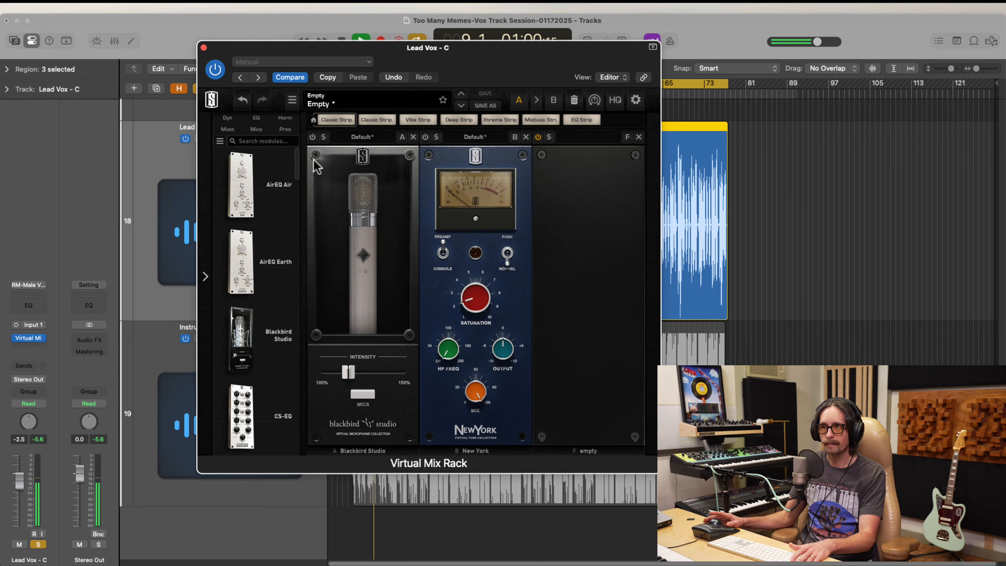
pyautogui.click(314, 138)
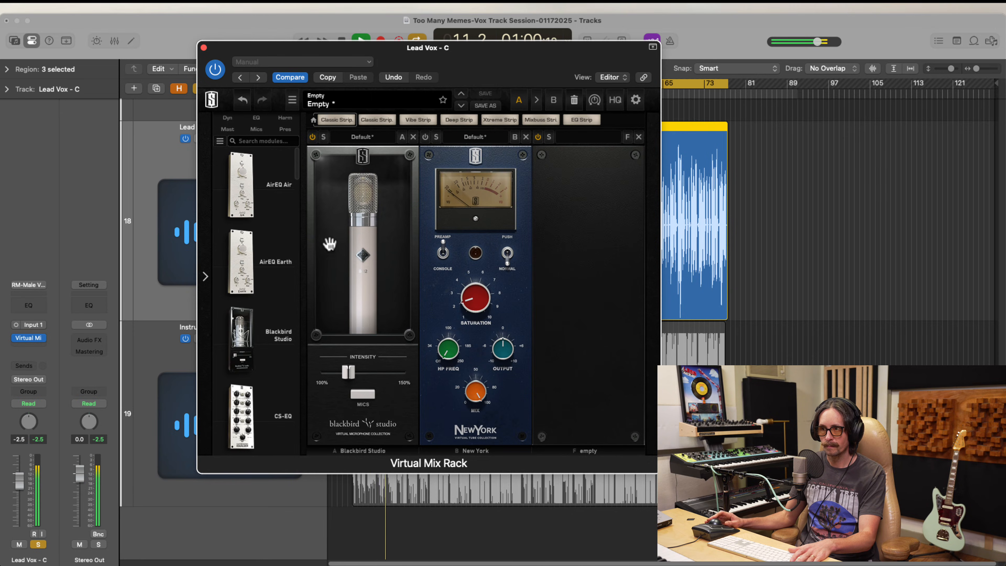
pyautogui.click(312, 137)
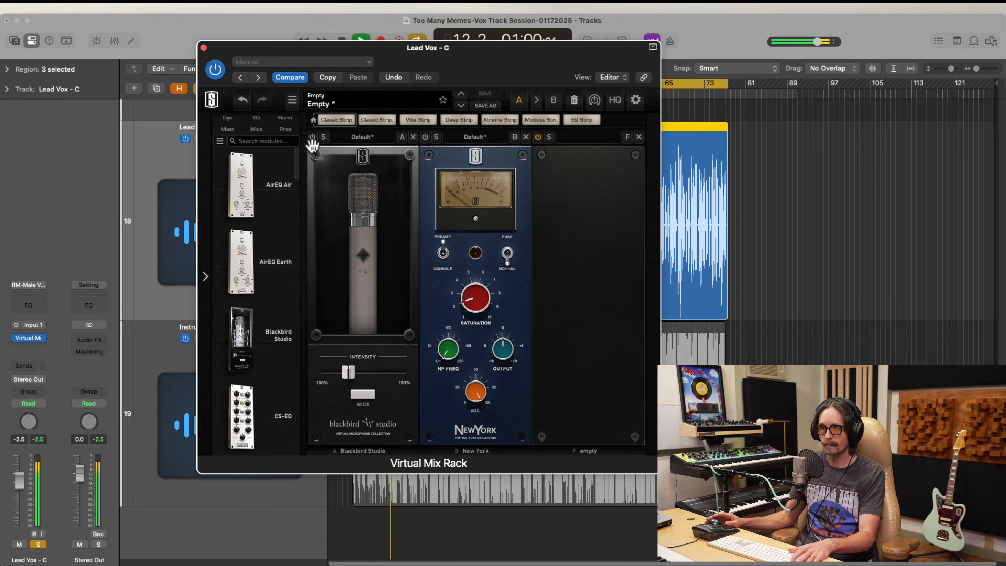
pyautogui.click(313, 138)
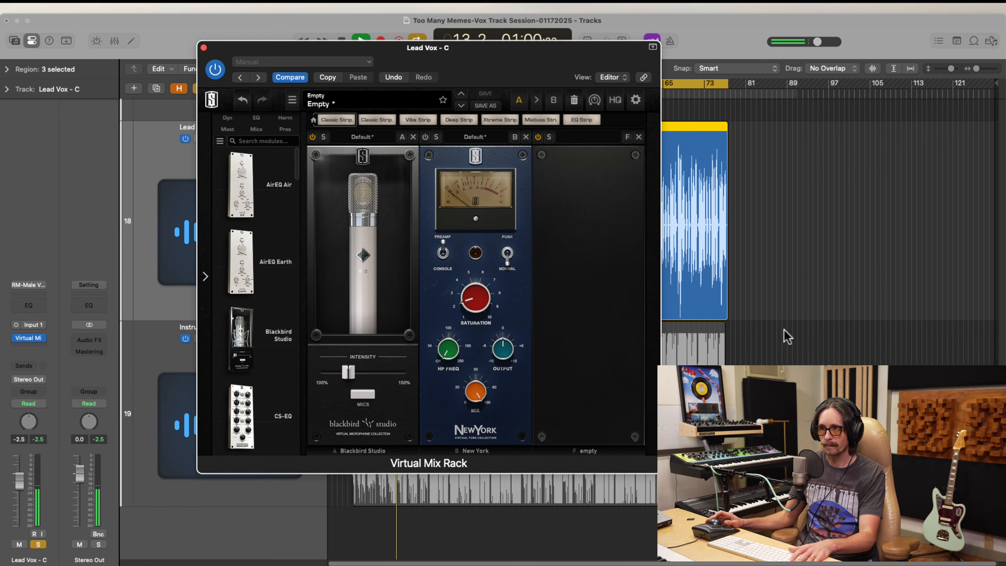
pyautogui.press('space')
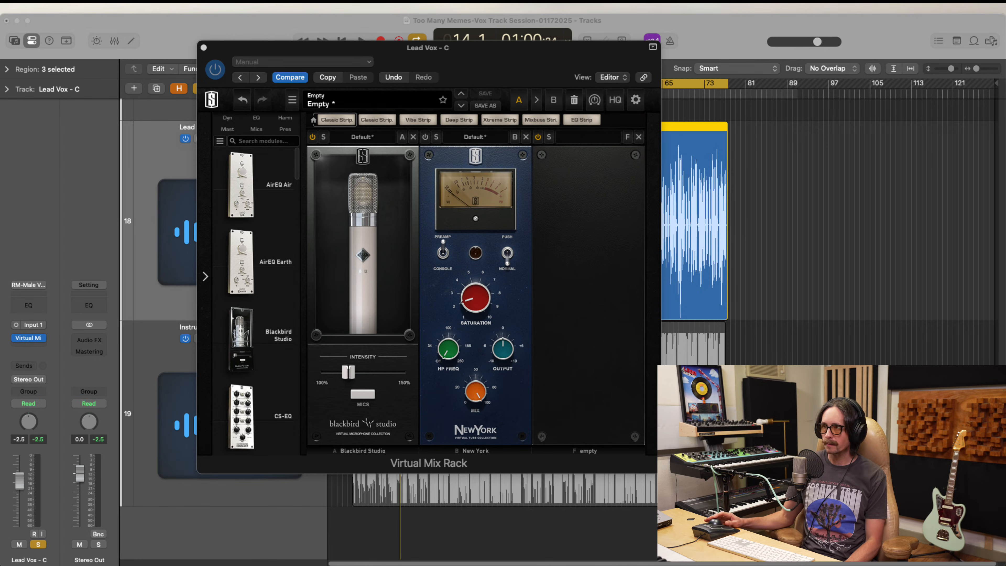
pyautogui.click(438, 45)
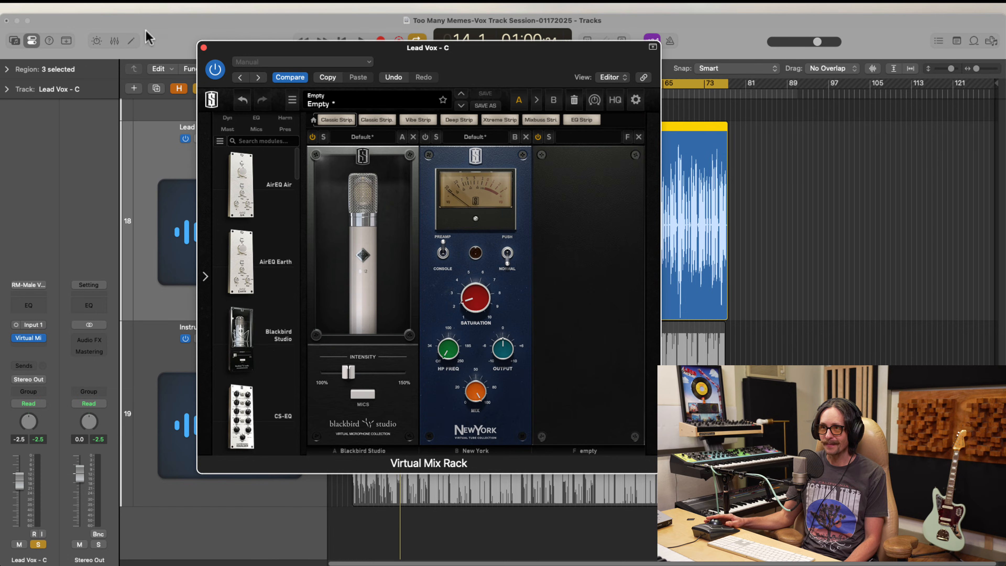
pyautogui.click(203, 47)
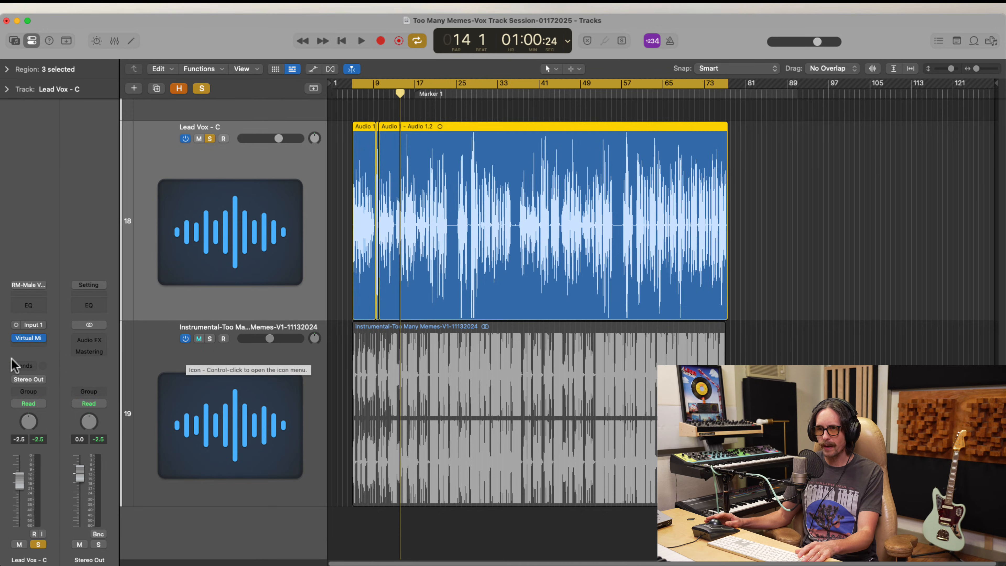
# Insert a dual mono Vocal Rider (m) after Virtual Mix Rack on the Lead Vox - C channel
pyautogui.click(28, 347)
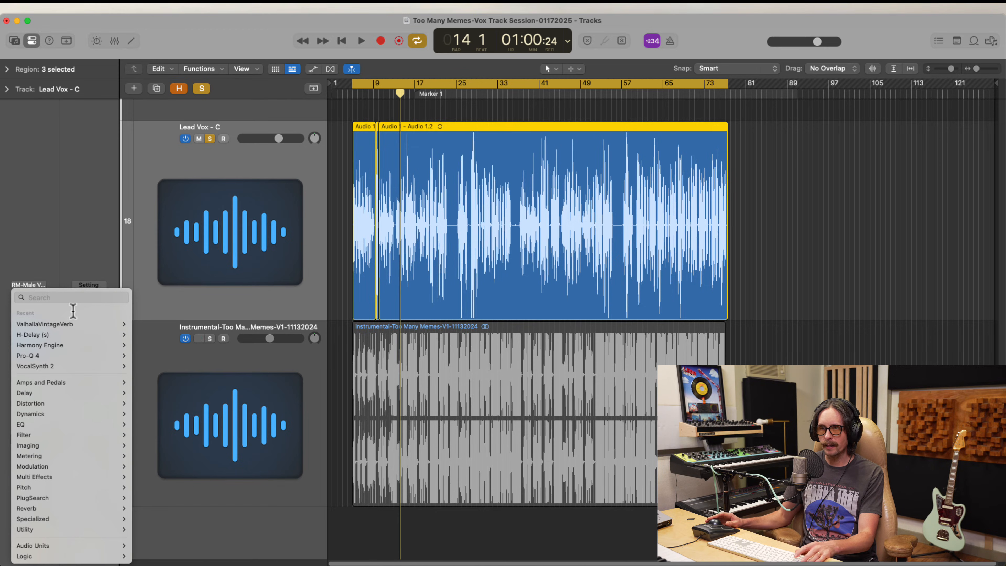
pyautogui.write('wa')
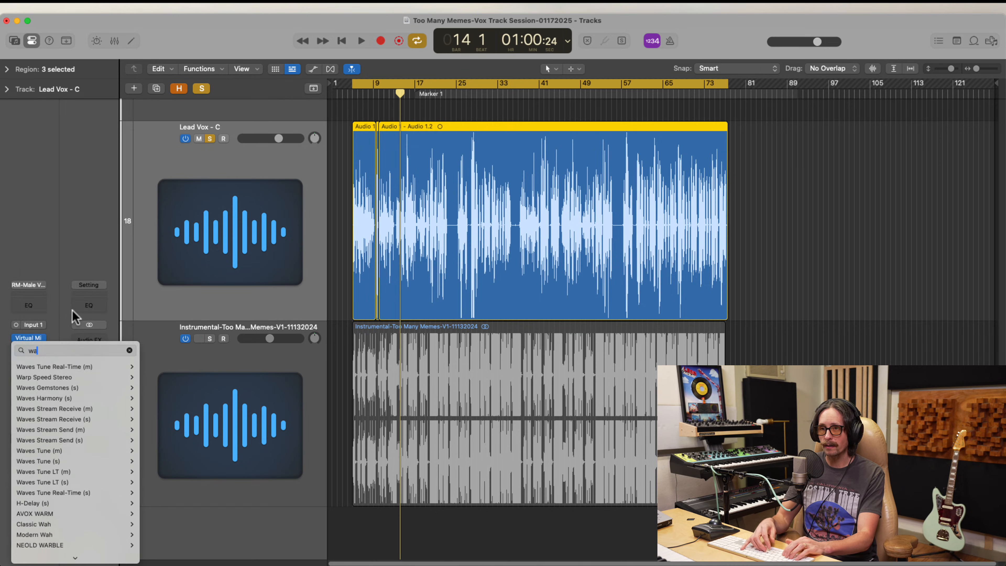
pyautogui.press('BackSpace')
pyautogui.press('BackSpace')
pyautogui.write('voca')
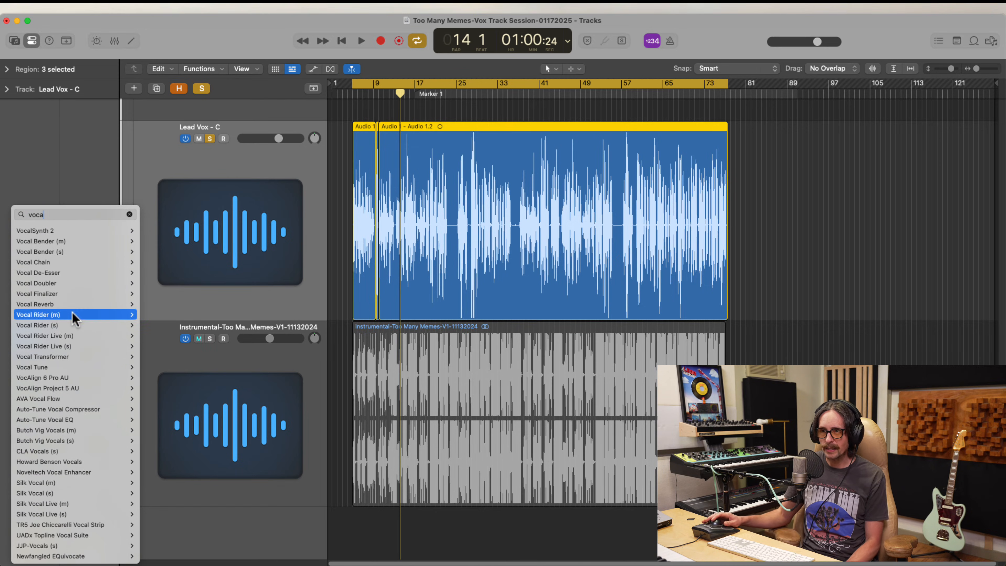
pyautogui.moveTo(76, 254)
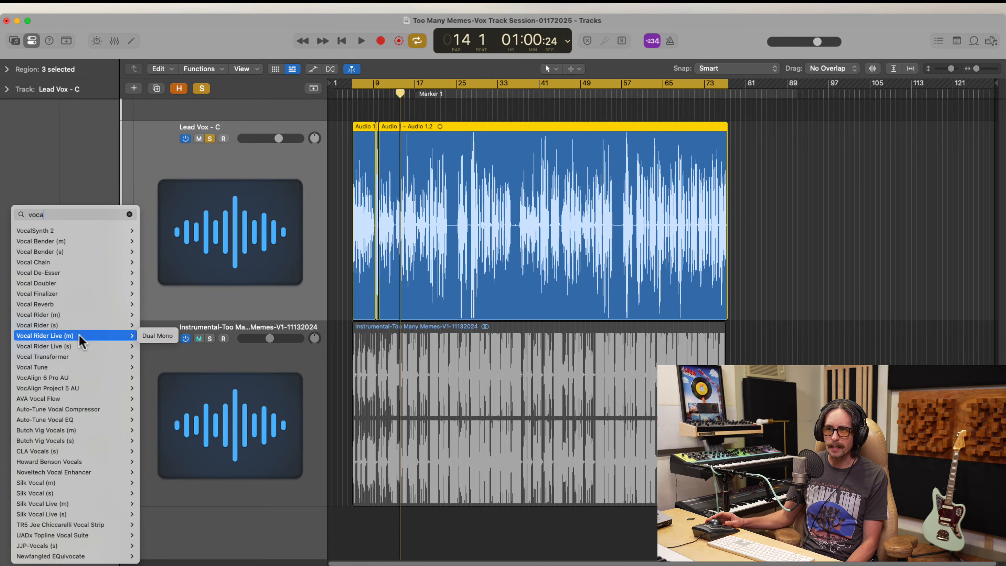
pyautogui.click(75, 317)
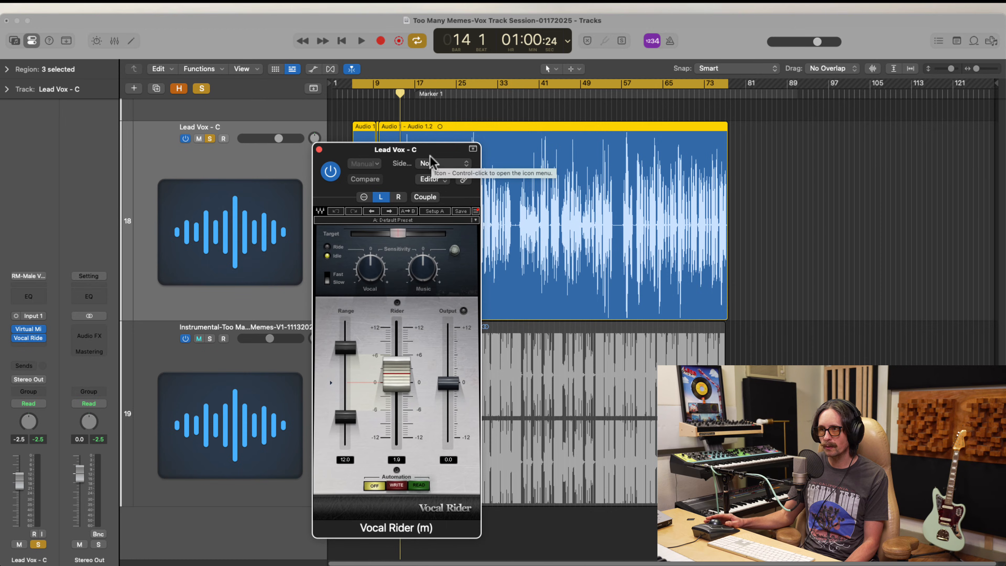
pyautogui.moveTo(430, 147); pyautogui.dragTo(305, 113)
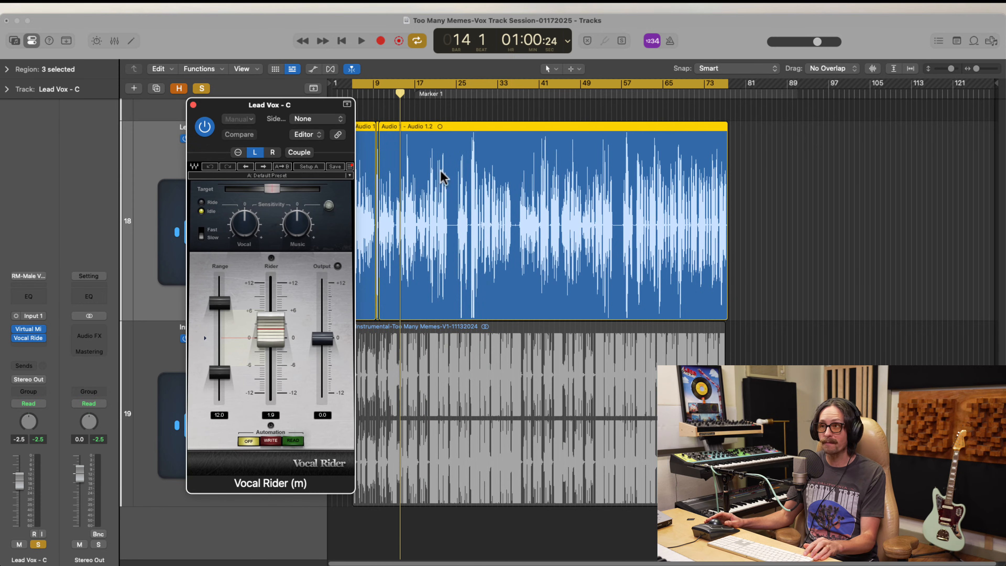
# Place the playhead at bar 27 beat 4, just ahead of the loud vocal peak
pyautogui.moveTo(421, 165); pyautogui.dragTo(573, 340)
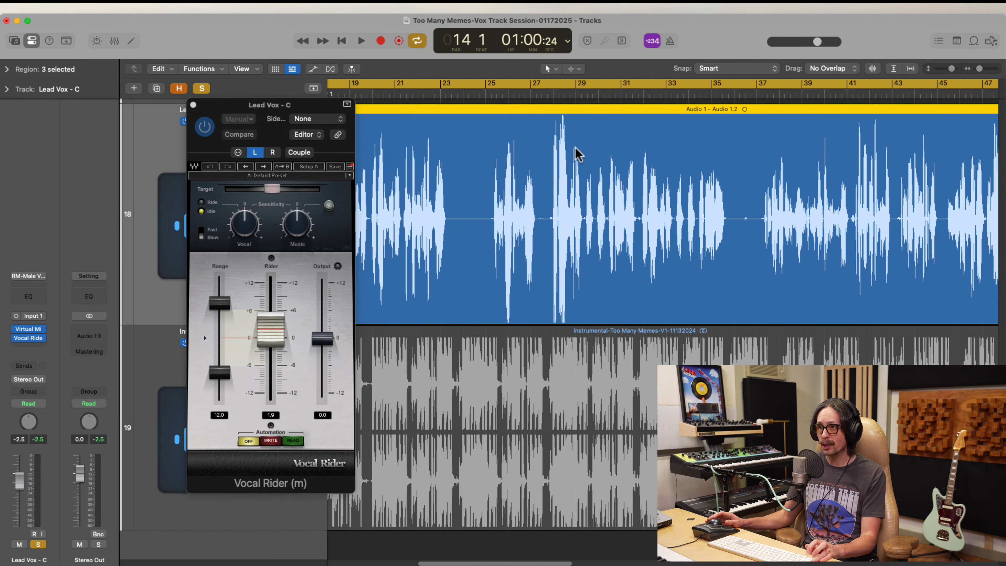
pyautogui.click(547, 95)
pyautogui.keyDown('ctrl'); pyautogui.keyDown('alt'); pyautogui.click(520, 251); pyautogui.keyUp('alt'); pyautogui.keyUp('ctrl')
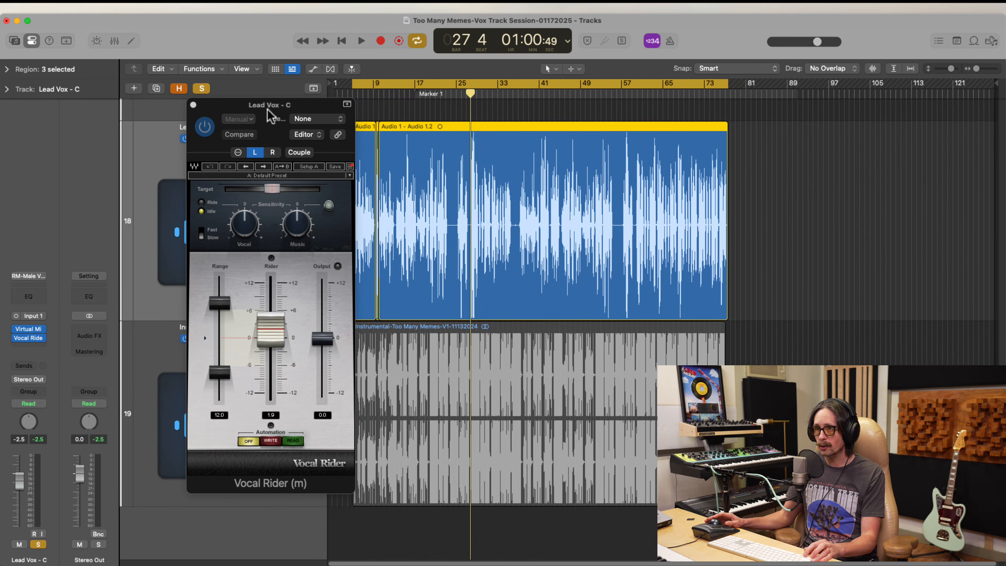
pyautogui.moveTo(265, 107); pyautogui.dragTo(135, 113)
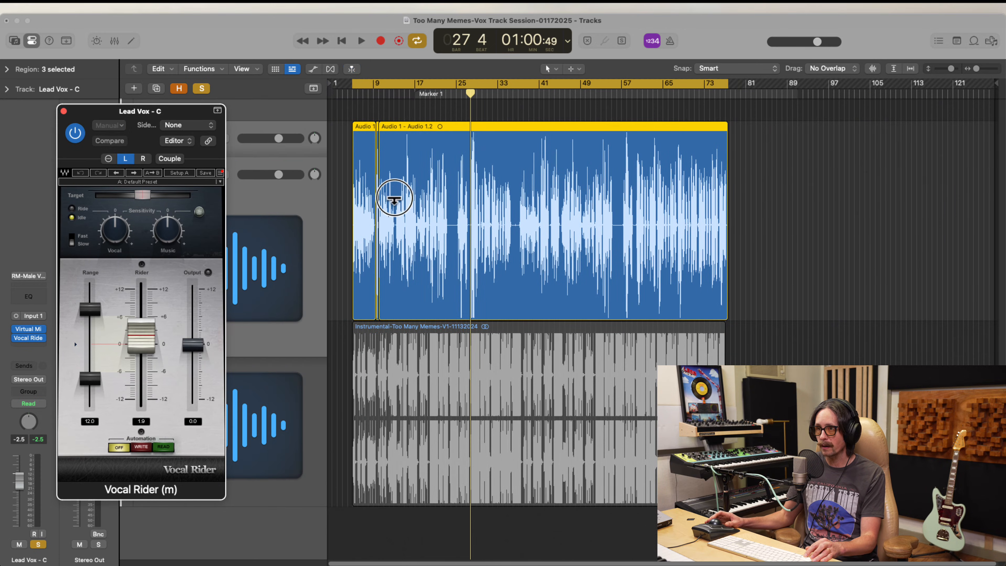
# Set a new cycle range from bar 25 to bar 45 over the lead vocal
pyautogui.moveTo(339, 179); pyautogui.dragTo(467, 262)
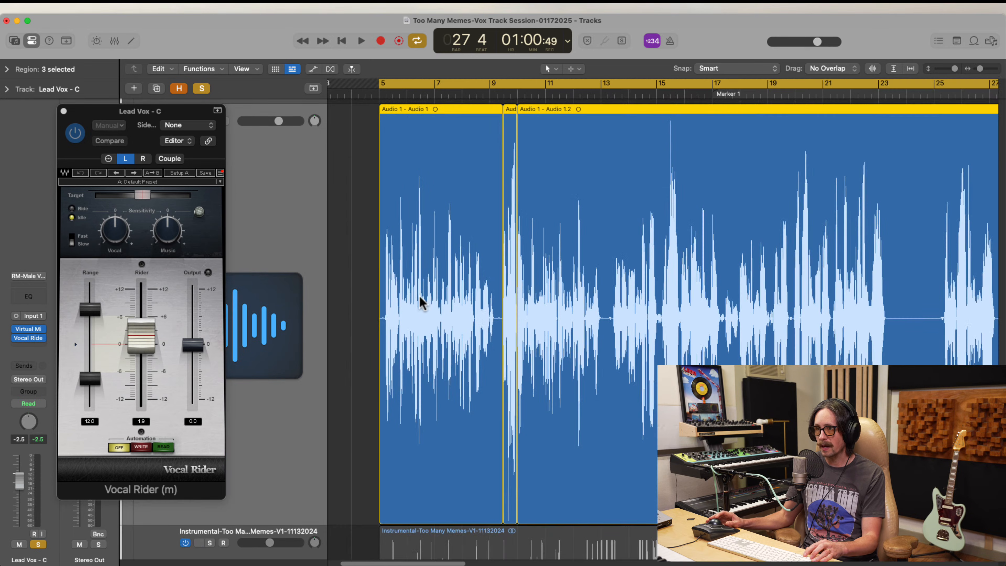
pyautogui.hscroll(3, 522, 302)
pyautogui.hscroll(4, 712, 279)
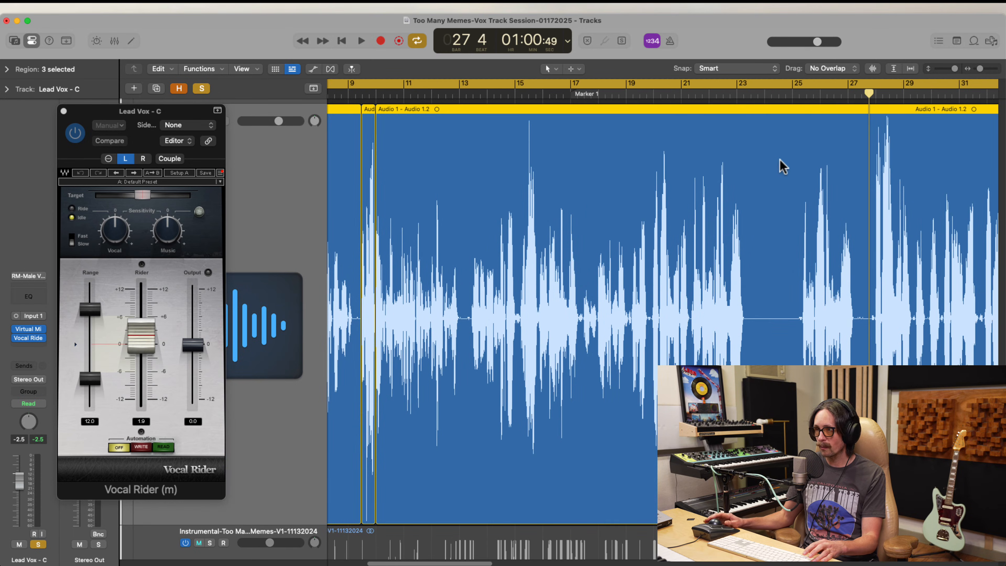
pyautogui.keyDown('ctrl'); pyautogui.keyDown('alt'); pyautogui.click(684, 221); pyautogui.keyUp('alt'); pyautogui.keyUp('ctrl')
pyautogui.keyDown('ctrl'); pyautogui.keyDown('alt'); pyautogui.click(684, 221); pyautogui.keyUp('alt'); pyautogui.keyUp('ctrl')
pyautogui.hscroll(5, 698, 157)
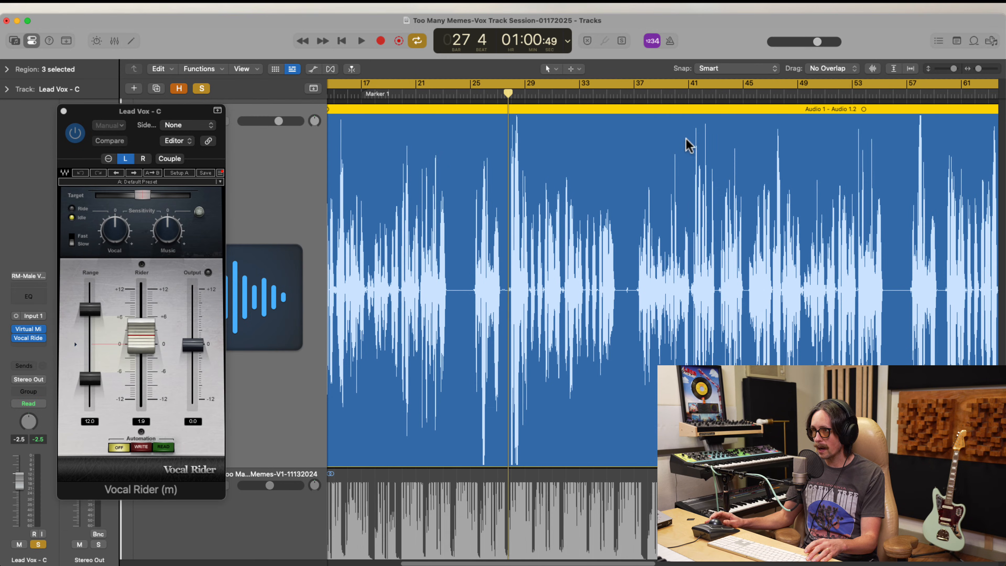
pyautogui.click(509, 84)
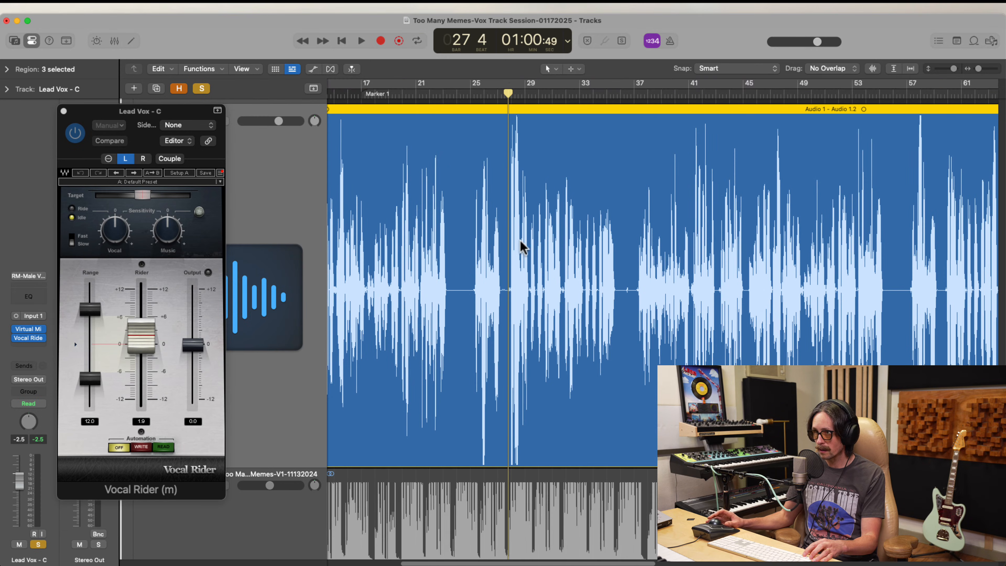
pyautogui.moveTo(463, 201); pyautogui.dragTo(796, 374)
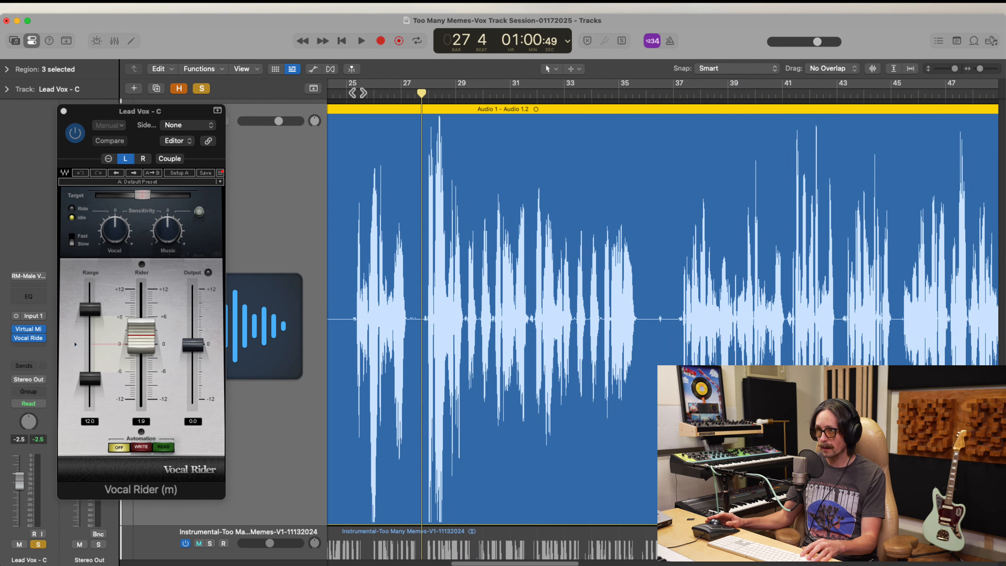
pyautogui.moveTo(350, 88); pyautogui.dragTo(891, 112)
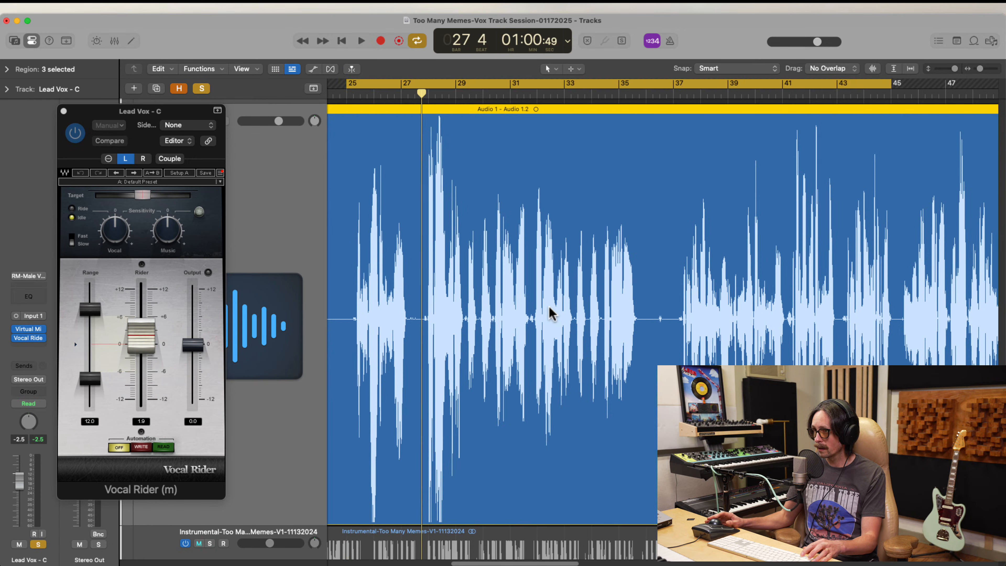
pyautogui.keyDown('ctrl'); pyautogui.keyDown('alt'); pyautogui.click(545, 306); pyautogui.keyUp('alt'); pyautogui.keyUp('ctrl')
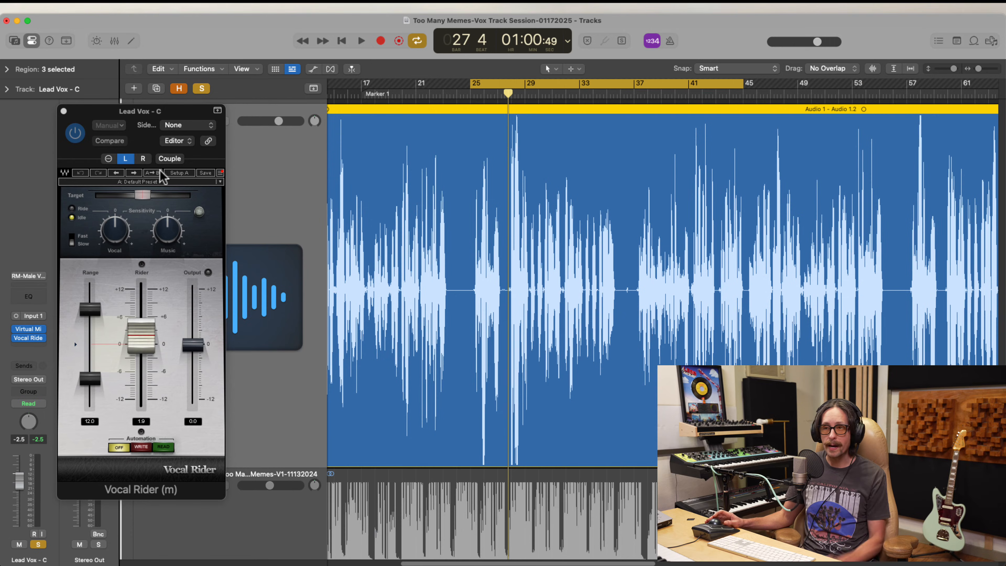
# In Vocal Rider, turn the music sensitivity fully down, raise the vocal sensitivity and switch the response to Fast
pyautogui.moveTo(166, 116); pyautogui.dragTo(430, 101)
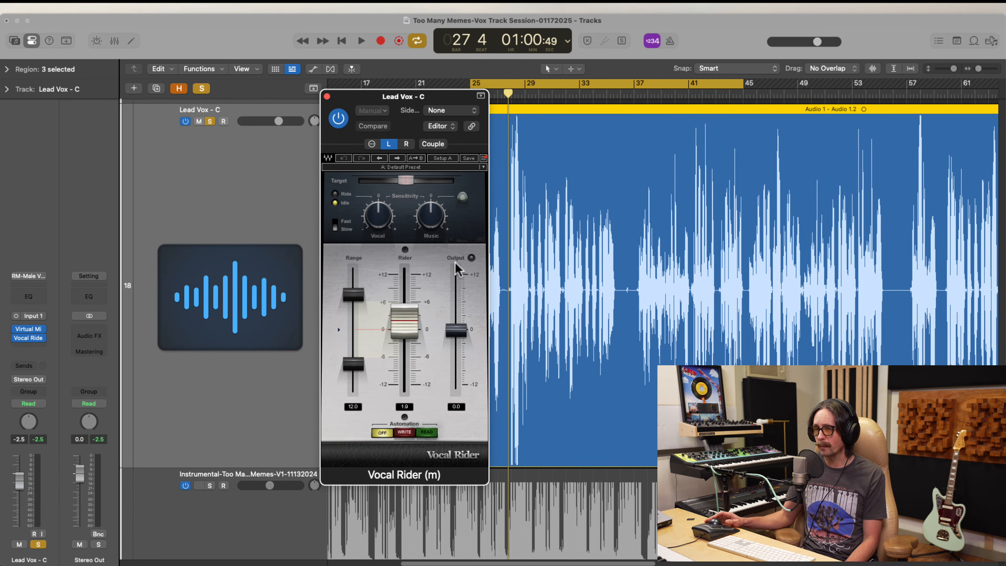
pyautogui.moveTo(439, 219); pyautogui.dragTo(441, 219)
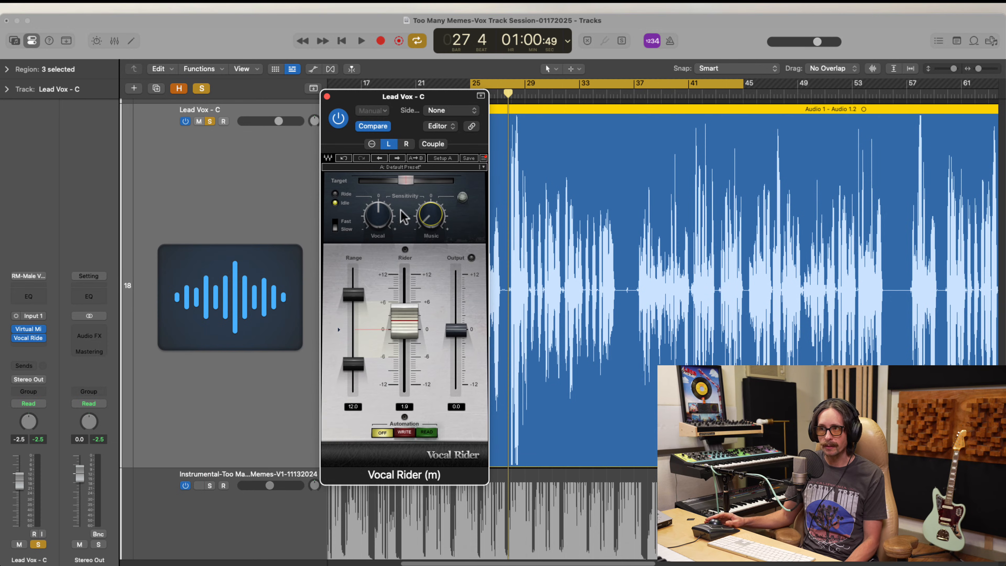
pyautogui.moveTo(382, 220); pyautogui.dragTo(386, 129)
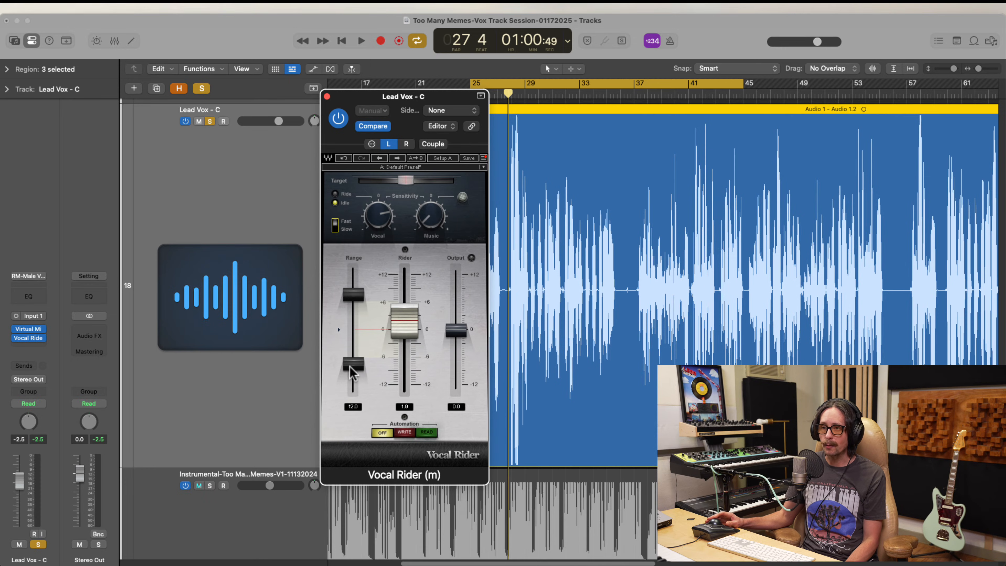
# Narrow Vocal Rider's range to 4.2 by raising the lower limit to about 0.7 and lowering the upper limit
pyautogui.moveTo(352, 374); pyautogui.dragTo(354, 336)
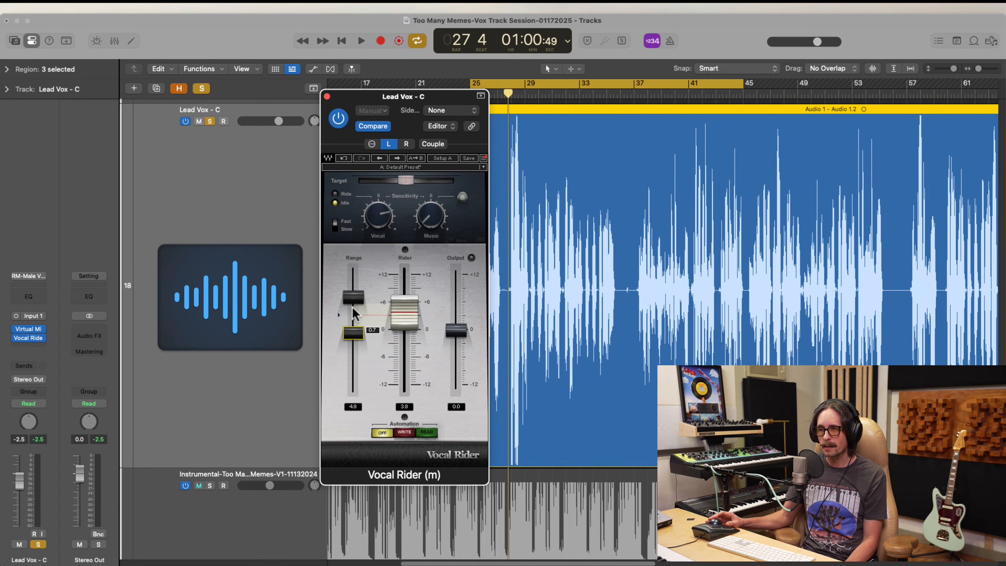
pyautogui.moveTo(352, 298); pyautogui.dragTo(352, 301)
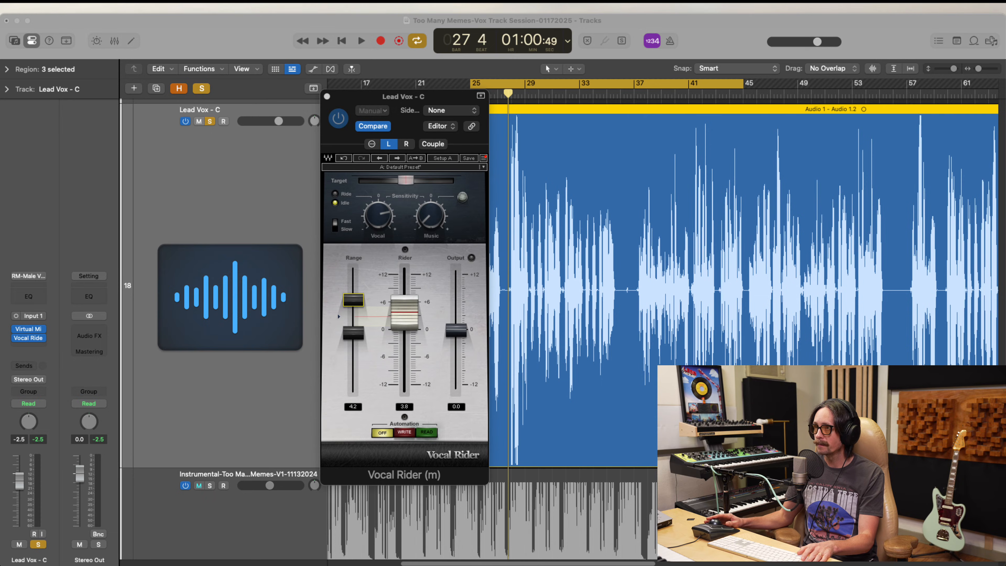
# Play the cycled lead vocal while raising Vocal Rider's target level and moving both range limits higher and closer together
pyautogui.press('space')
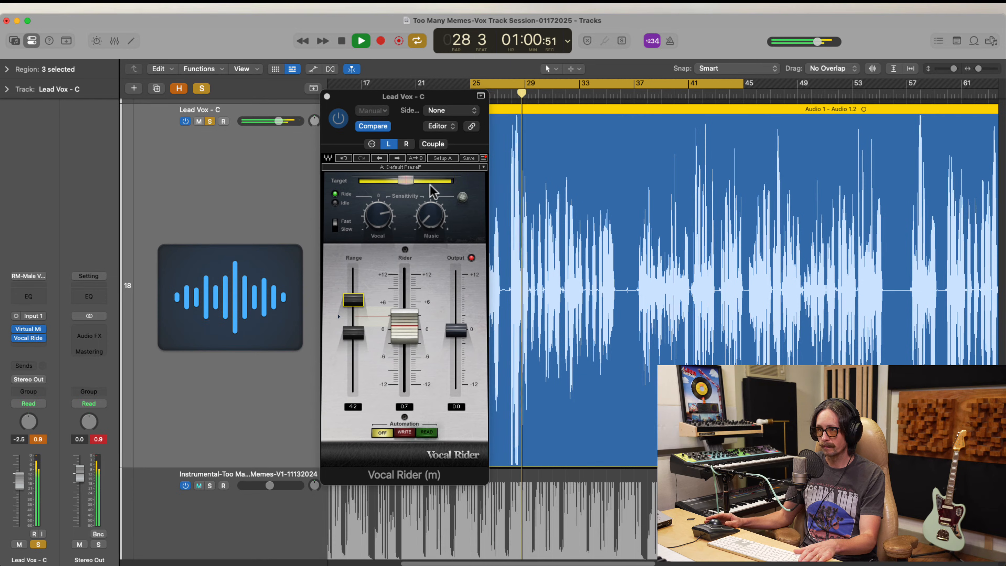
pyautogui.moveTo(407, 180); pyautogui.dragTo(429, 180)
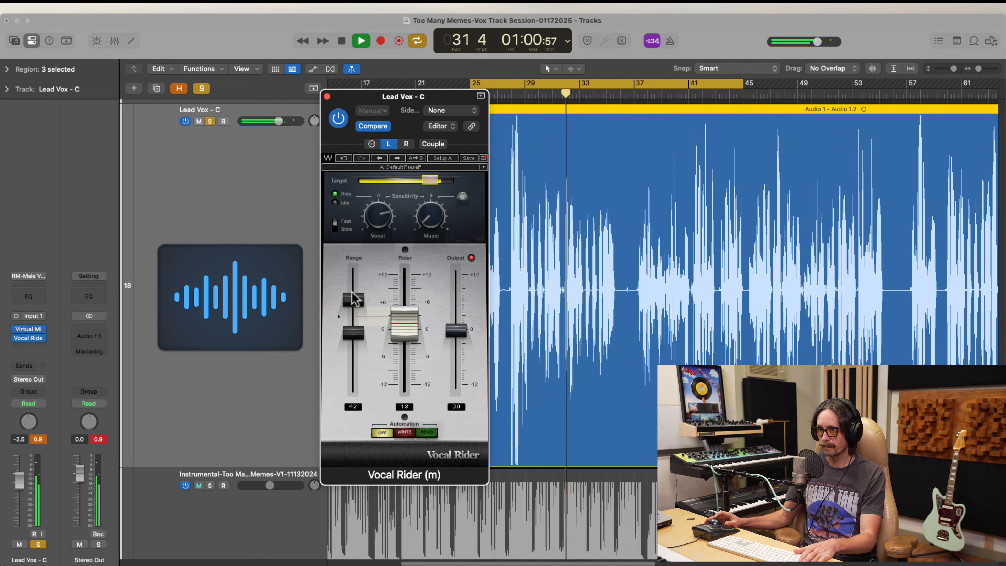
pyautogui.moveTo(352, 298); pyautogui.dragTo(352, 290)
pyautogui.moveTo(345, 339); pyautogui.dragTo(346, 322)
pyautogui.press('space')
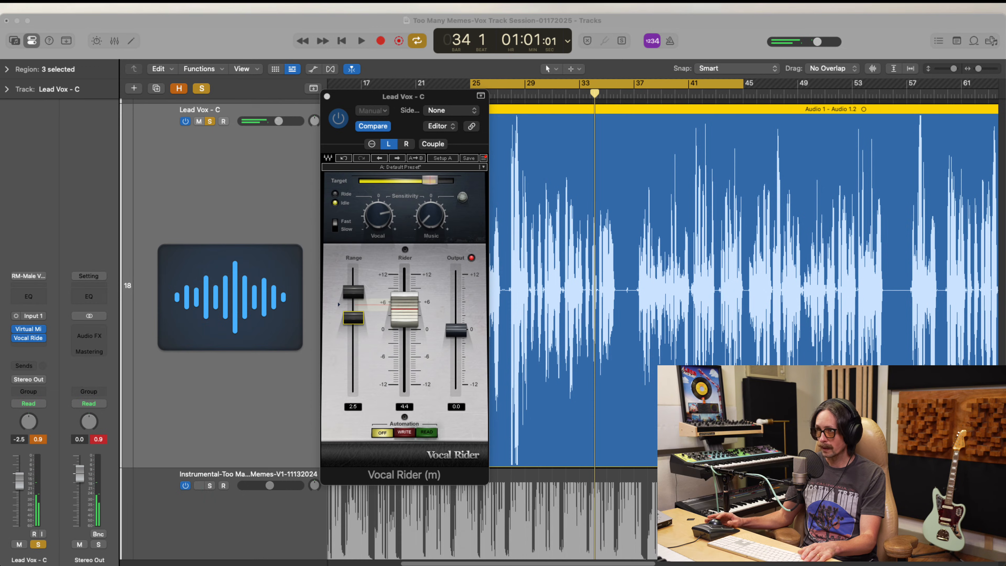
# Inspect the Virtual Mix Rack modules on the Lead Vox - C channel, then close the plug-in
pyautogui.click(12, 287)
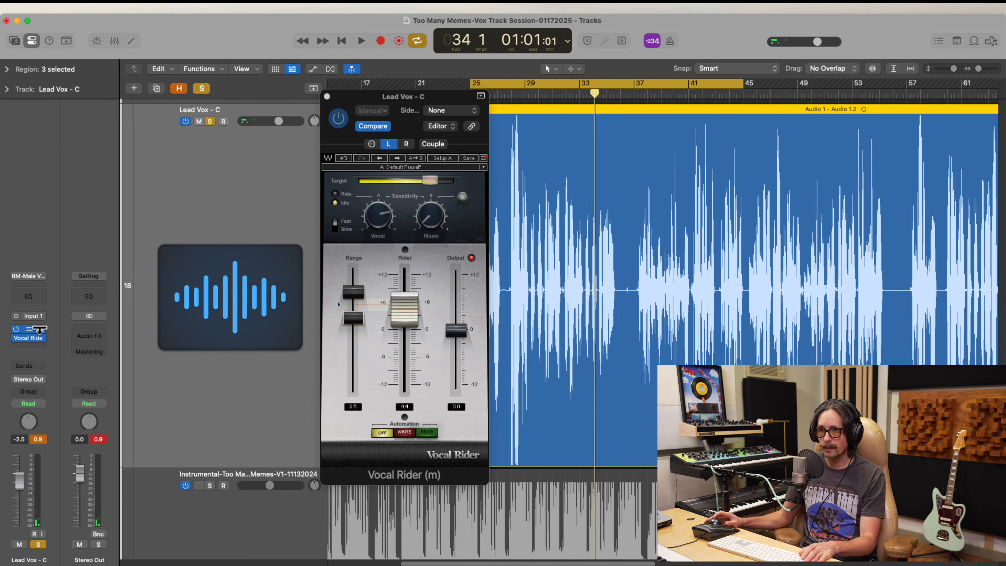
pyautogui.click(39, 338)
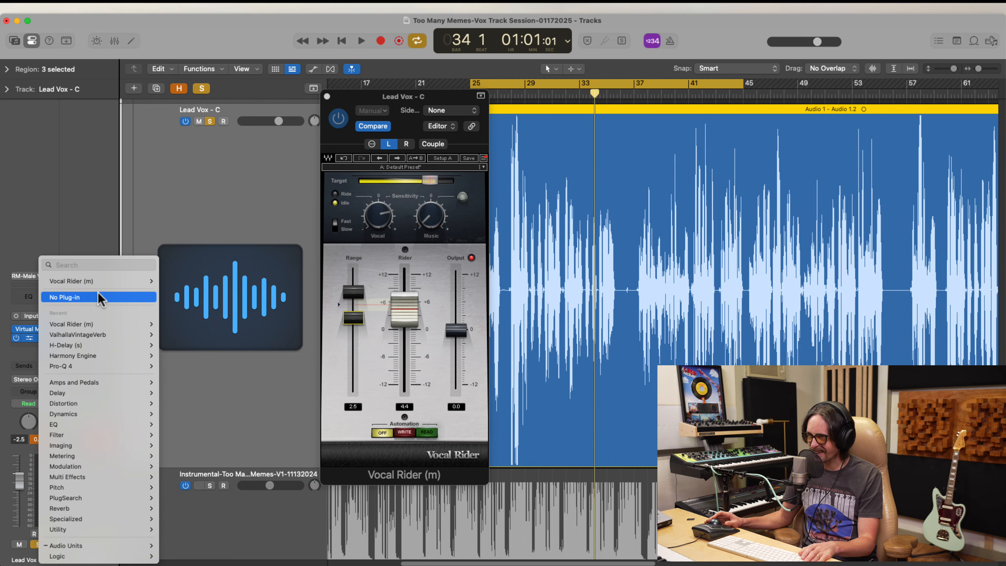
pyautogui.click(60, 191)
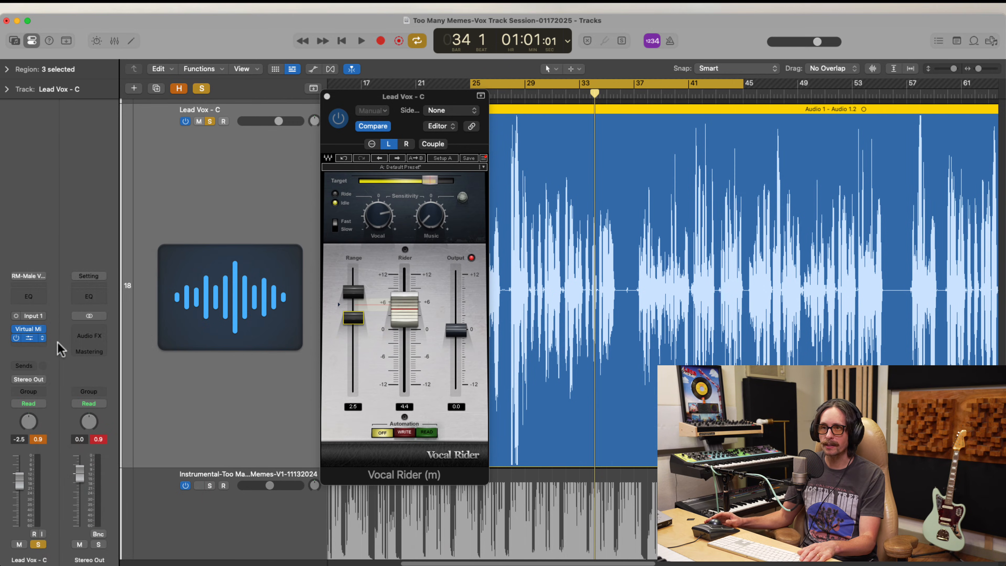
pyautogui.click(30, 330)
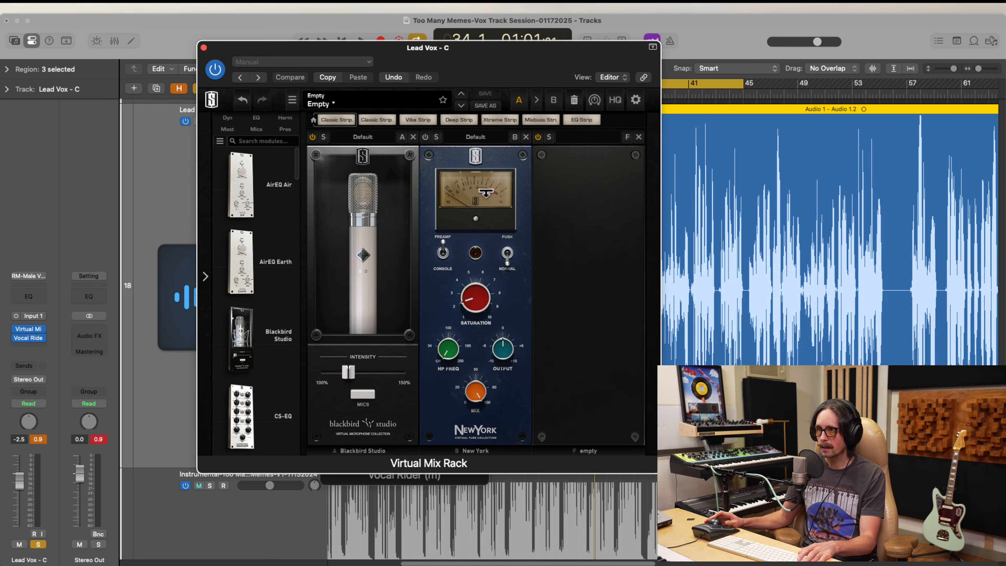
pyautogui.click(203, 48)
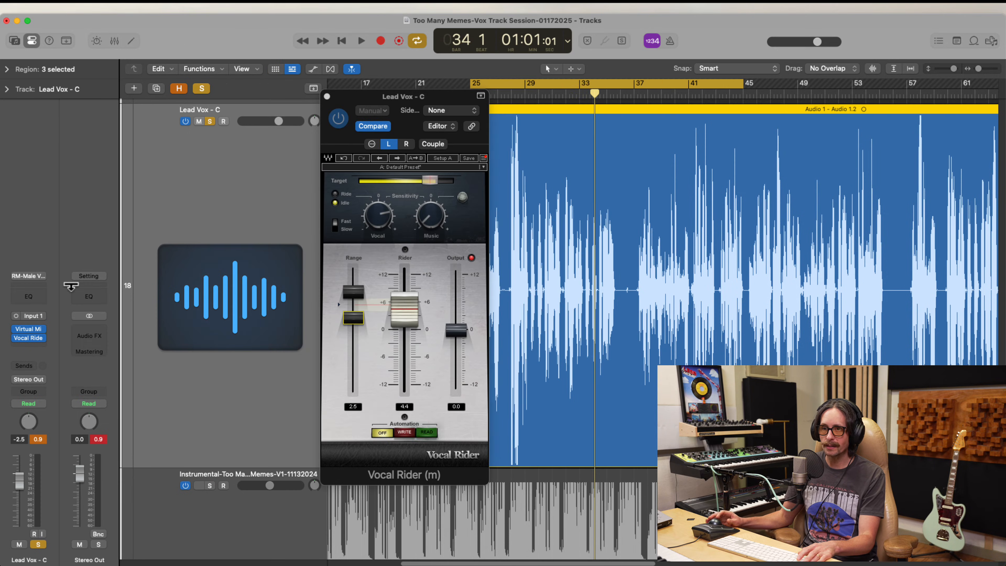
# Replace Vocal Rider (m) on the Lead Vox - C channel with Vocal Rider (s), searching the plug-ins for "vocal"
pyautogui.click(42, 340)
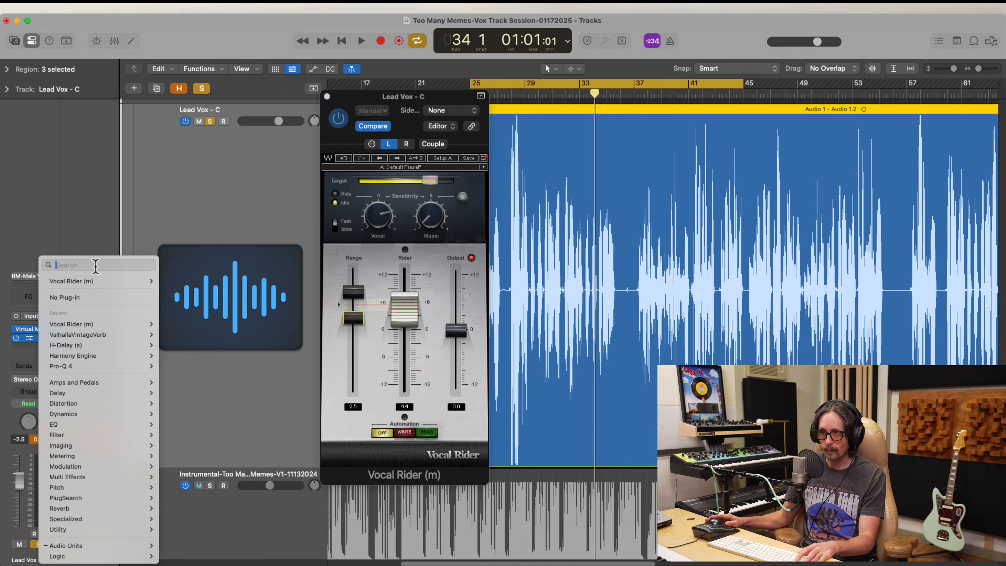
pyautogui.write('vocaL')
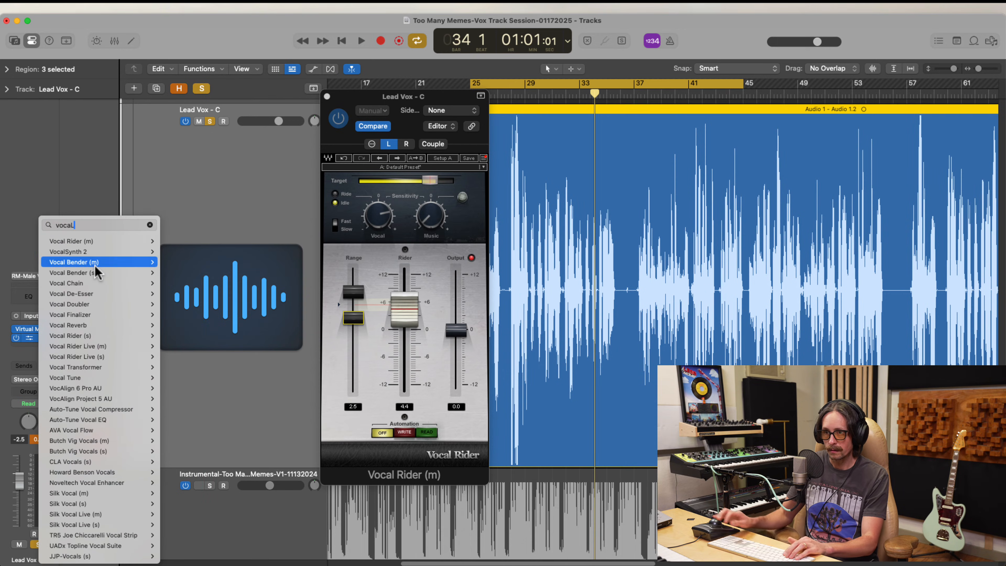
pyautogui.moveTo(96, 268)
pyautogui.press('BackSpace')
pyautogui.write('l')
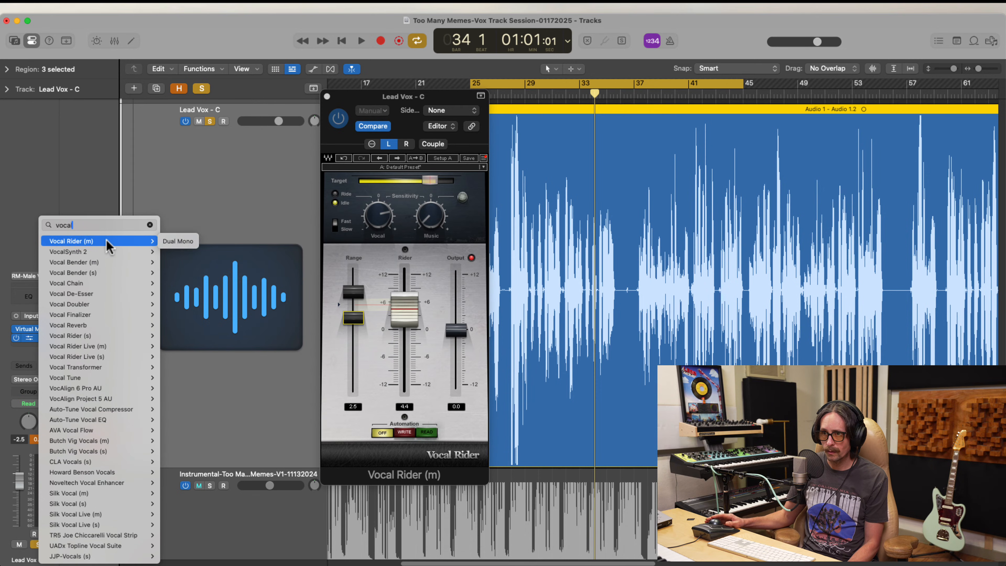
pyautogui.moveTo(111, 246)
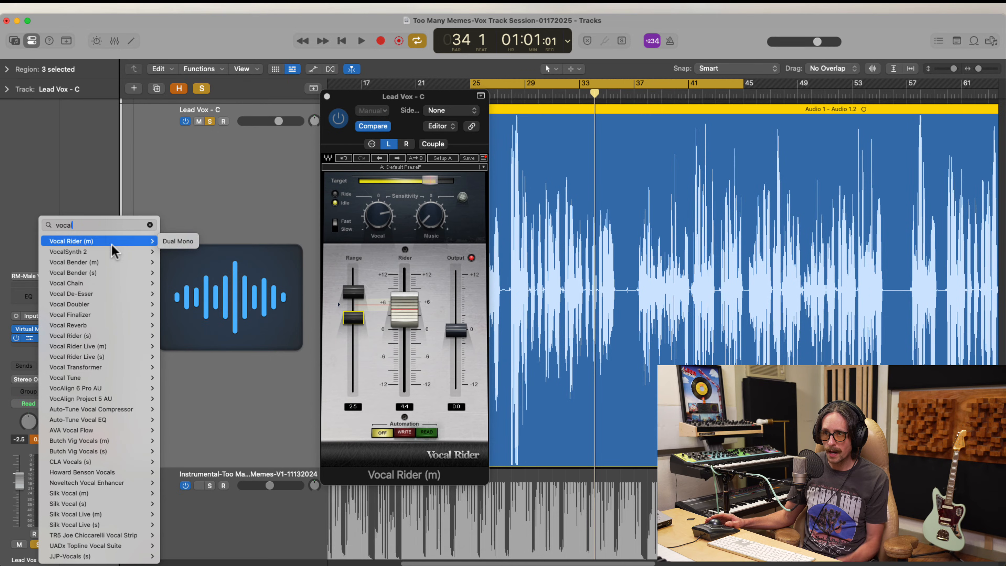
pyautogui.click(124, 337)
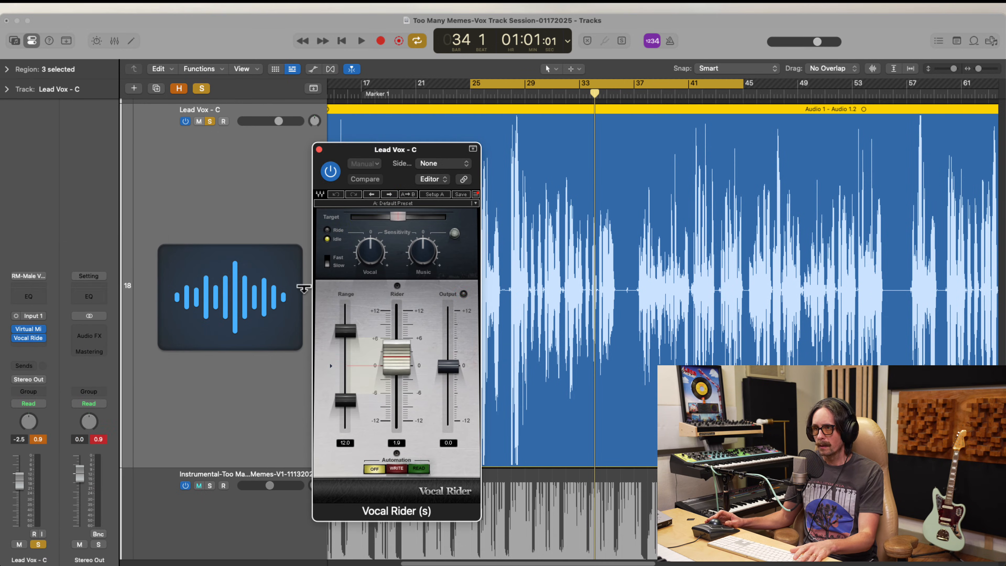
# In Vocal Rider (s), raise the vocal sensitivity, turn music sensitivity fully down, and raise both range limits into a narrower span above 0
pyautogui.moveTo(373, 255); pyautogui.dragTo(371, 250)
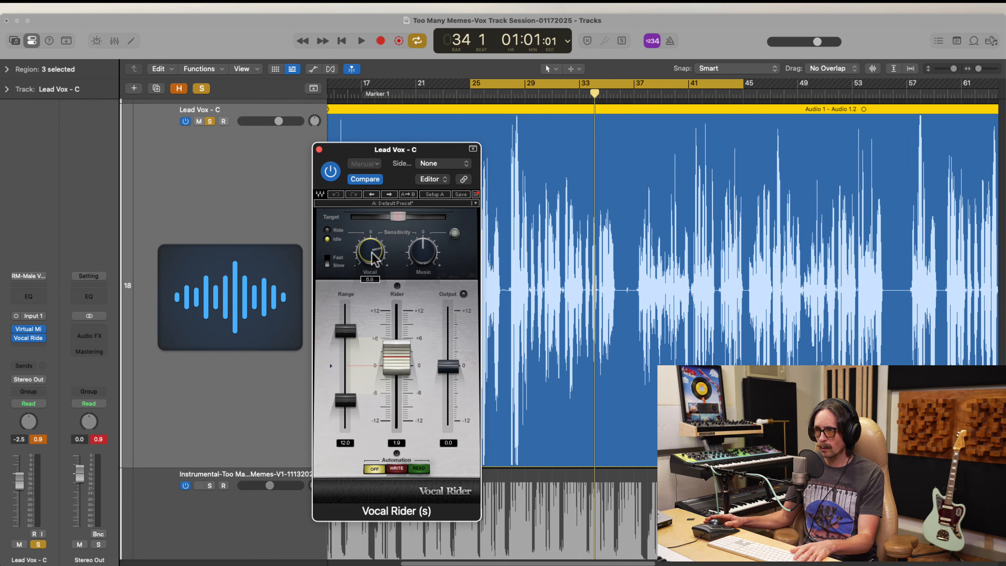
pyautogui.moveTo(420, 273); pyautogui.dragTo(498, 332)
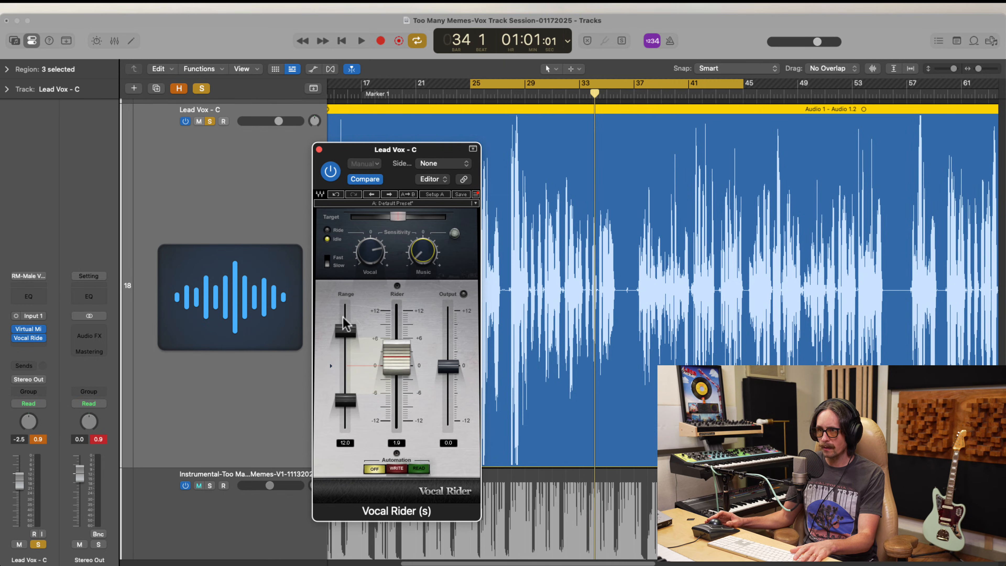
pyautogui.moveTo(343, 323); pyautogui.dragTo(344, 316)
pyautogui.moveTo(341, 402); pyautogui.dragTo(343, 363)
pyautogui.moveTo(336, 321); pyautogui.dragTo(341, 317)
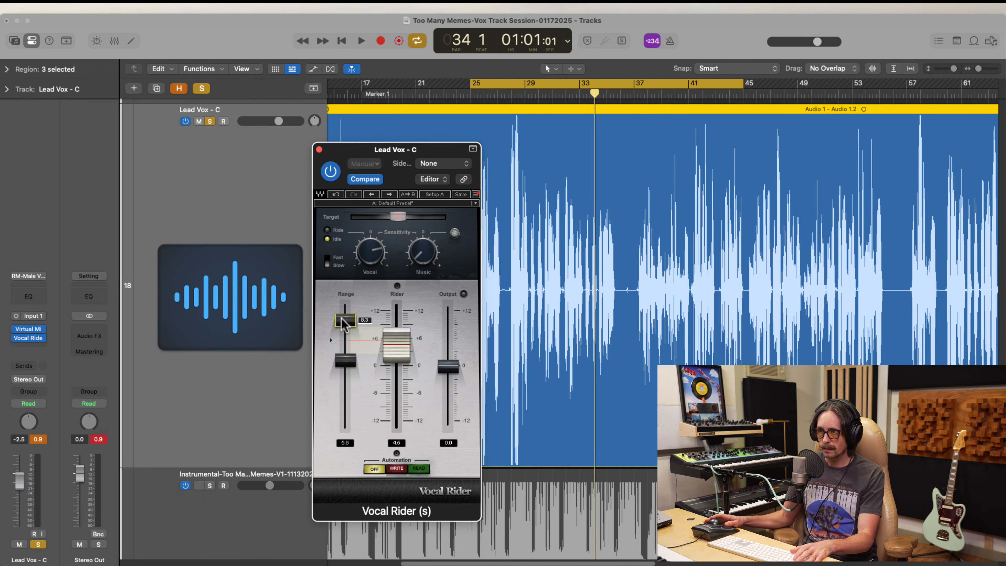
# Raise Vocal Rider's target level and start playback of the cycled section from bar 25
pyautogui.moveTo(398, 217); pyautogui.dragTo(433, 211)
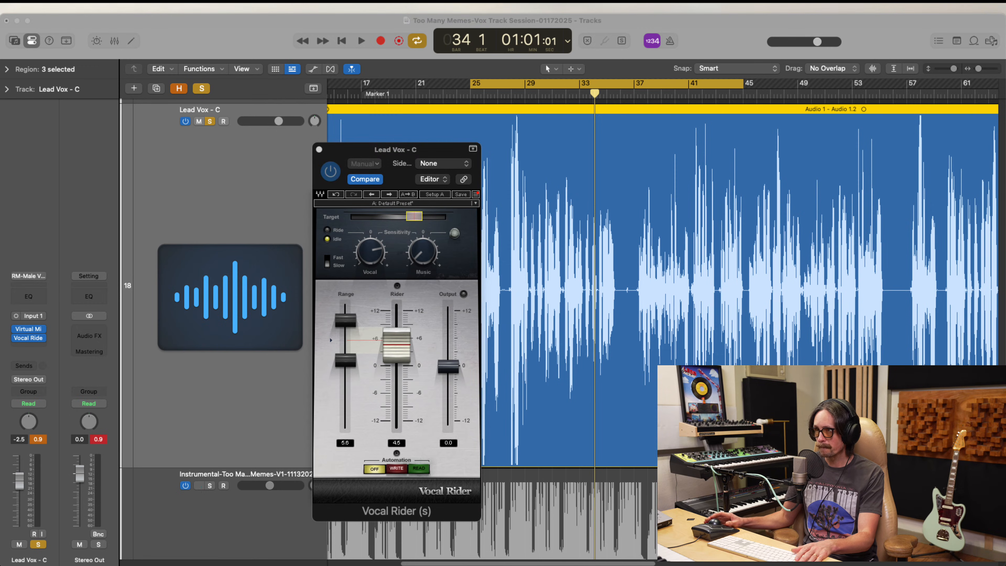
pyautogui.click(251, 31)
pyautogui.press('space')
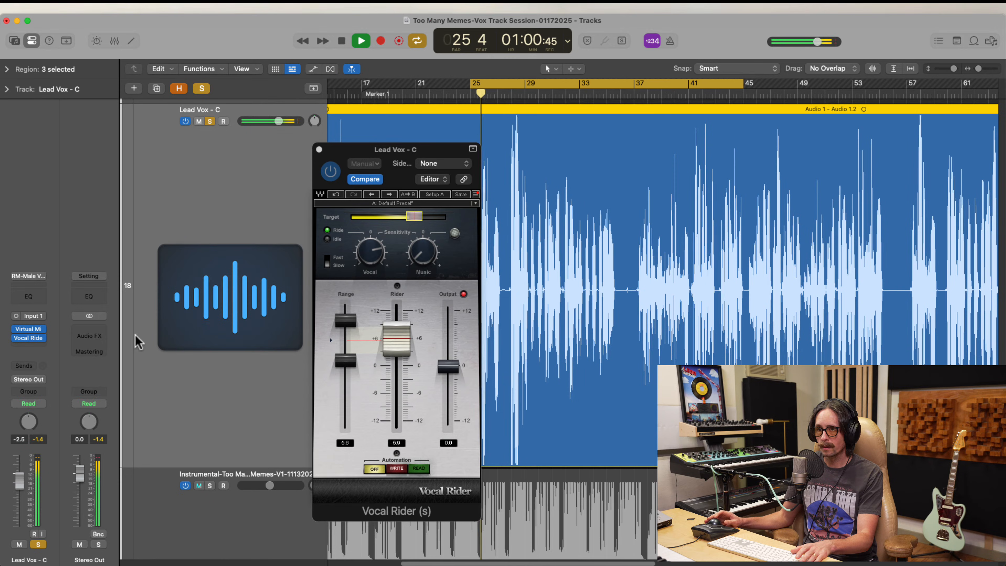
# Lower Vocal Rider's range limits to a span of 5.1 during playback and reset the lead vocal channel's peak reading
pyautogui.moveTo(345, 321); pyautogui.dragTo(345, 364)
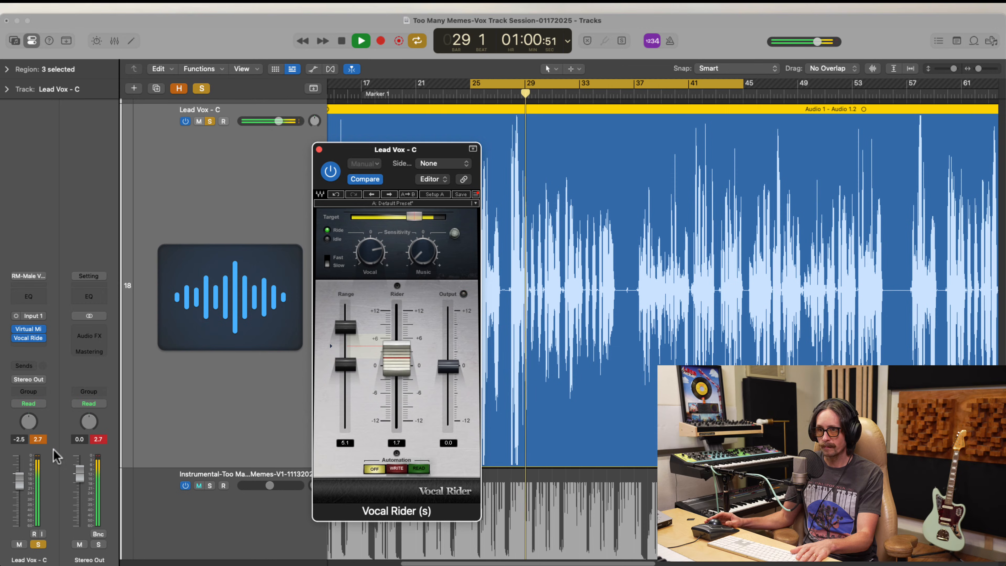
pyautogui.click(39, 440)
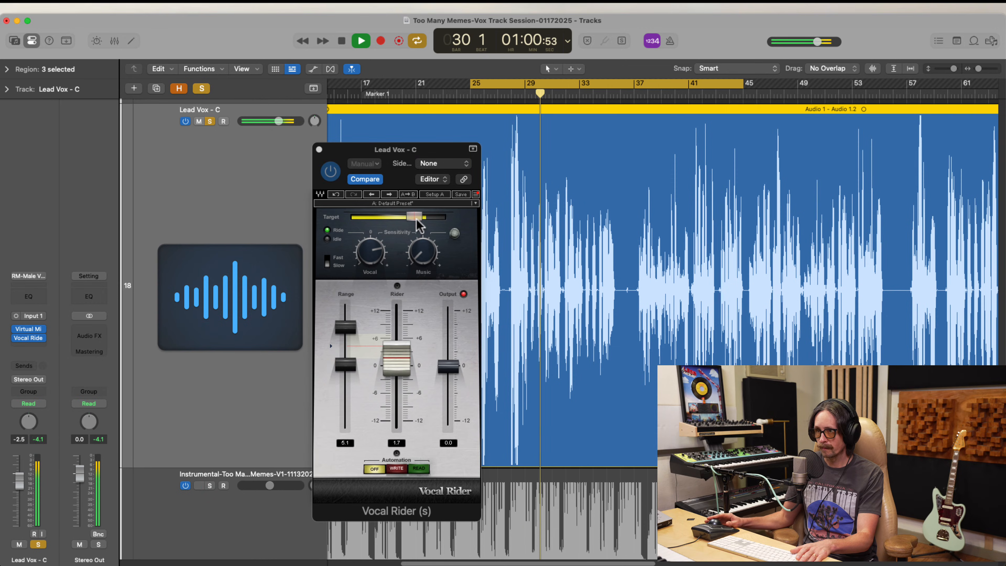
# Lower Vocal Rider's target to about -17.1, raise the vocal sensitivity slightly and switch the response to Fast
pyautogui.moveTo(419, 225)
pyautogui.mouseDown()
pyautogui.moveTo(386, 219)
pyautogui.moveTo(411, 224)
pyautogui.mouseUp()
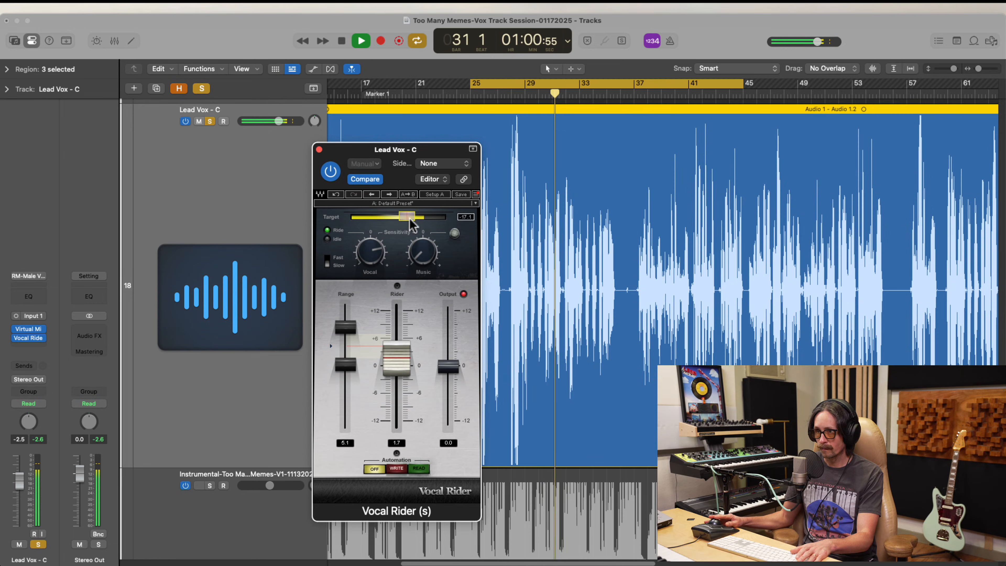
pyautogui.moveTo(371, 254); pyautogui.dragTo(368, 219)
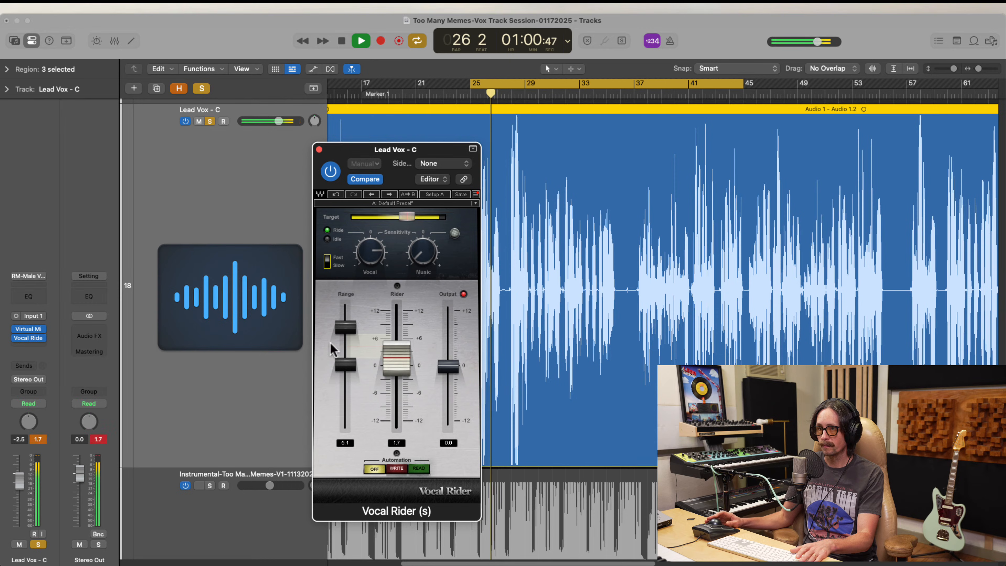
# Lower both of Vocal Rider's range limits so the rider can also pull the vocal below 0
pyautogui.moveTo(346, 365); pyautogui.dragTo(348, 382)
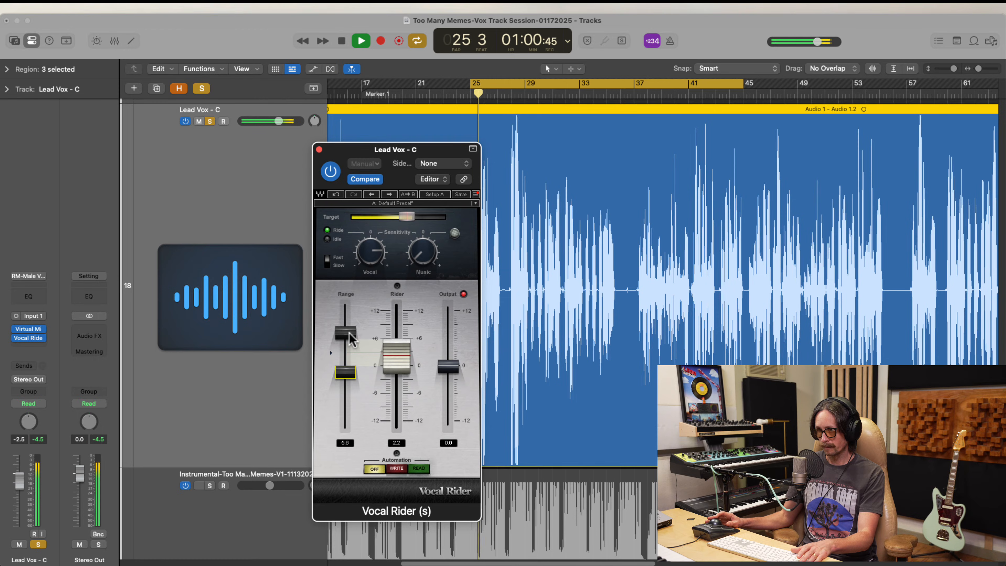
pyautogui.moveTo(349, 334); pyautogui.dragTo(350, 355)
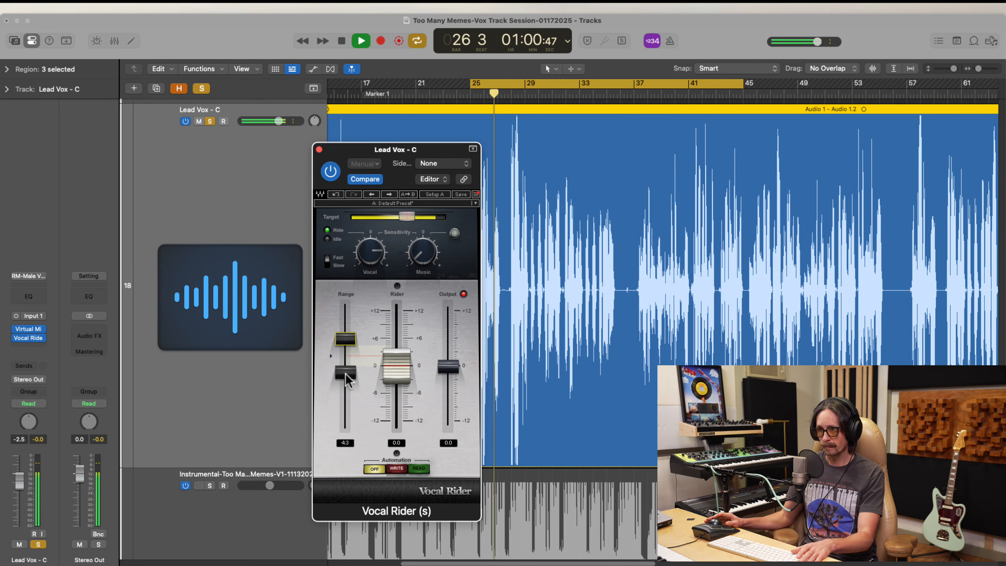
pyautogui.moveTo(347, 380); pyautogui.dragTo(344, 385)
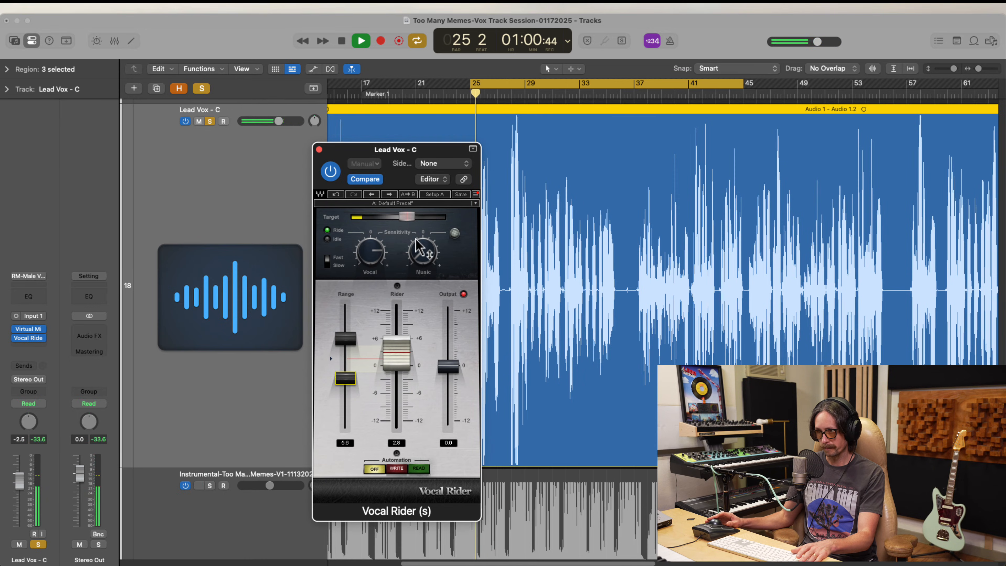
# Nudge Vocal Rider's target level slightly higher and stop playback
pyautogui.click(412, 217)
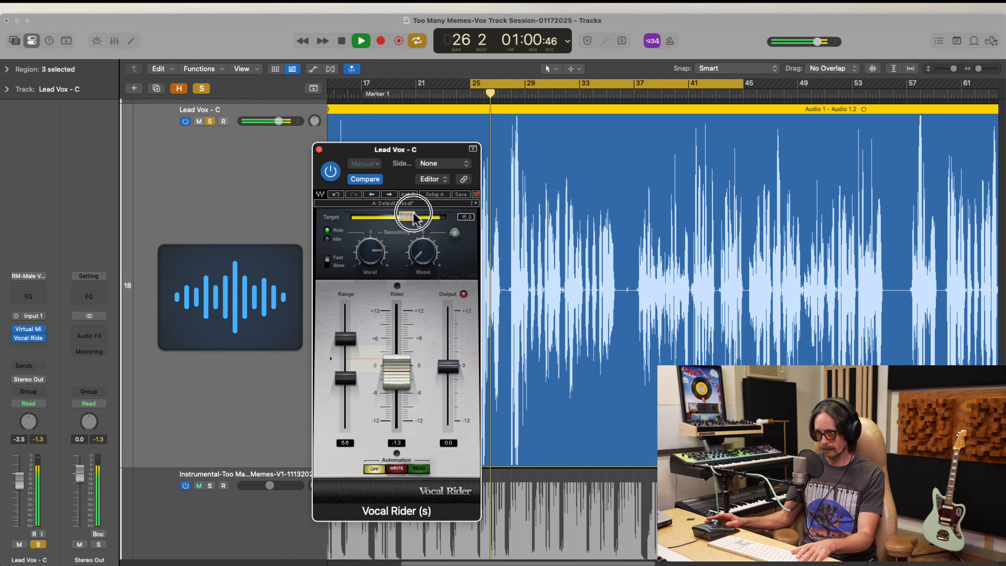
pyautogui.press('space')
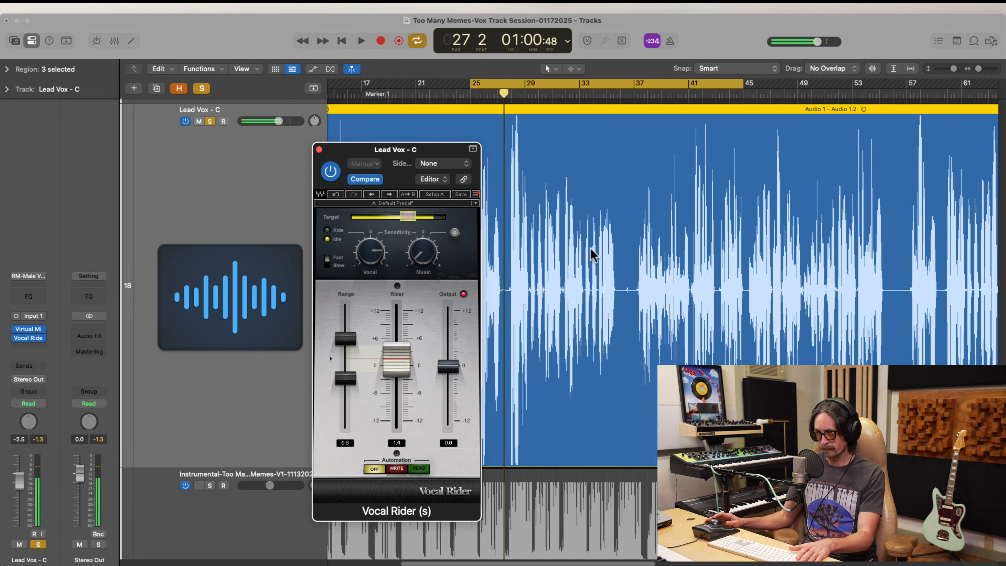
pyautogui.press('super+Tab')
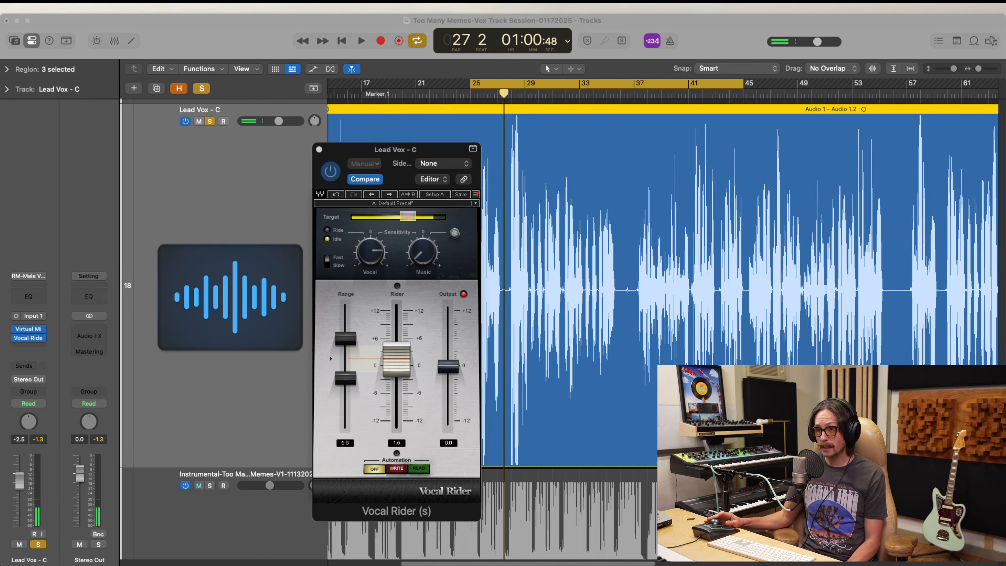
pyautogui.press('super+Tab')
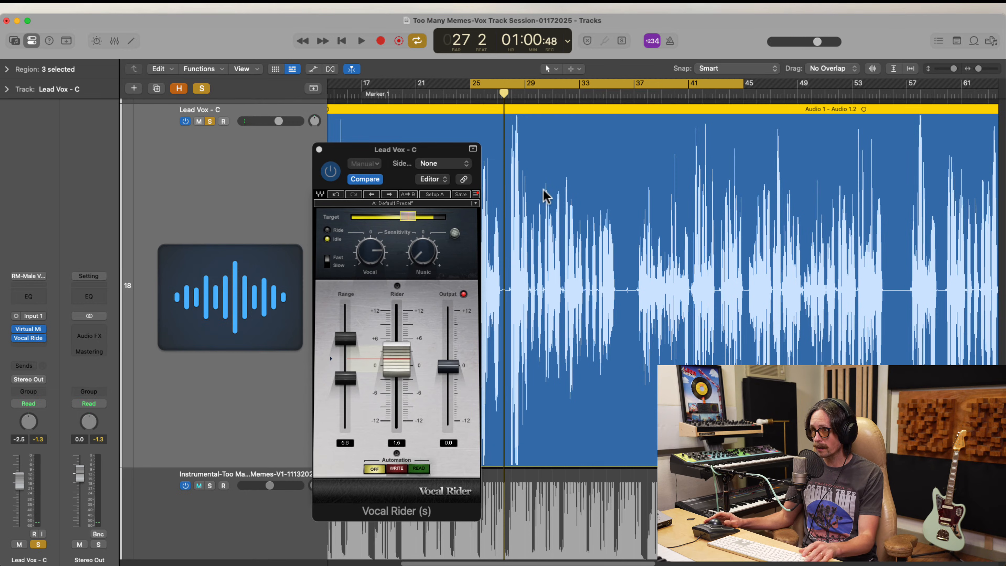
pyautogui.moveTo(508, 177); pyautogui.dragTo(557, 339)
pyautogui.keyDown('ctrl'); pyautogui.keyDown('alt'); pyautogui.click(545, 296); pyautogui.keyUp('alt'); pyautogui.keyUp('ctrl')
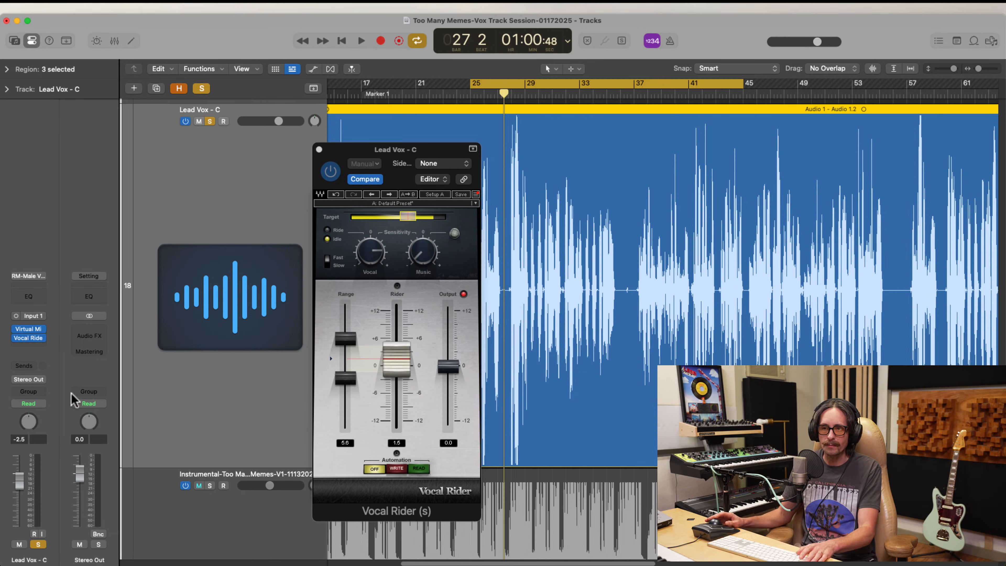
# Clear Vocal Rider's output clip indicator and set its output level to -0.5
pyautogui.click(462, 294)
pyautogui.moveTo(453, 381); pyautogui.dragTo(451, 383)
pyautogui.click(668, 230)
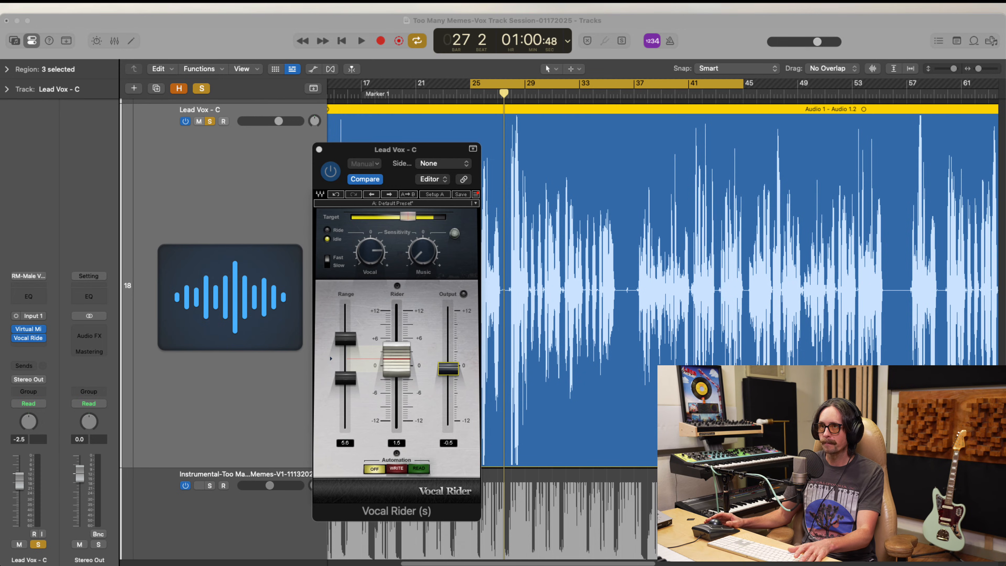
# Play the cycled section, try narrowing Vocal Rider's range to 3.7 by raising the lower limit, and replay it
pyautogui.click(497, 212)
pyautogui.press('space')
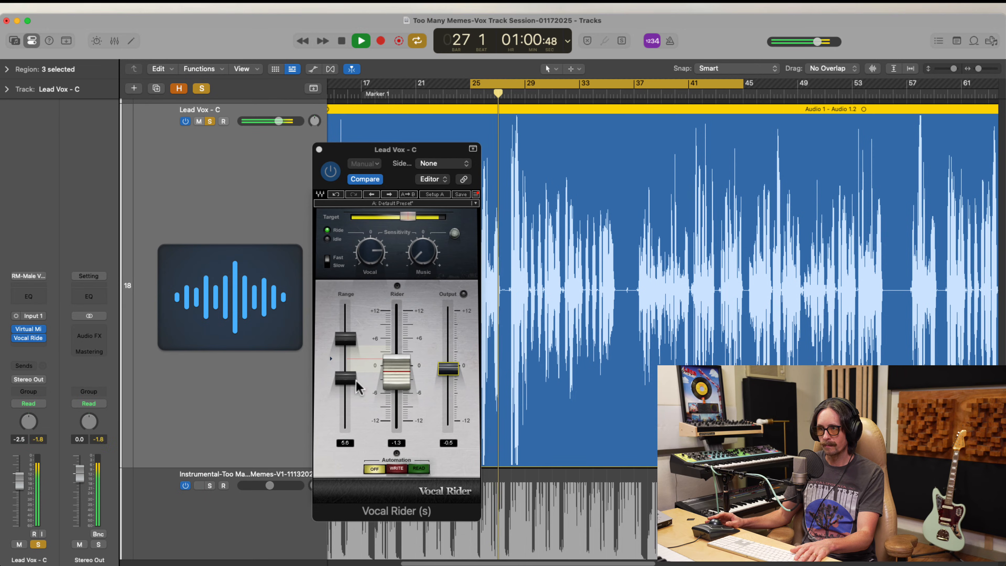
pyautogui.moveTo(351, 378); pyautogui.dragTo(348, 368)
pyautogui.press('space')
pyautogui.press('space')
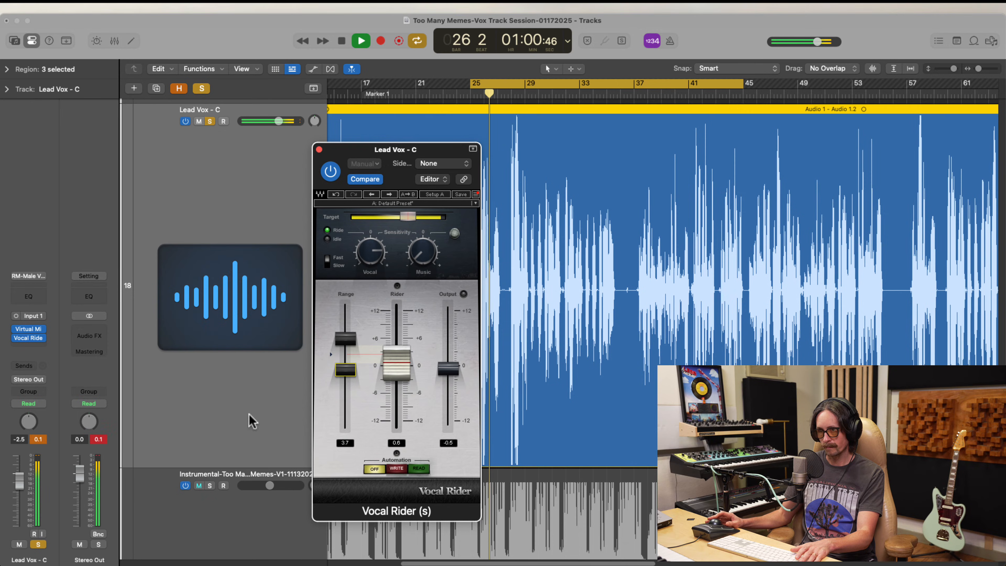
# Set Vocal Rider's range to 4.5 by lowering both the lower and upper limits, replaying the cycled section to check it
pyautogui.moveTo(350, 371); pyautogui.dragTo(350, 380)
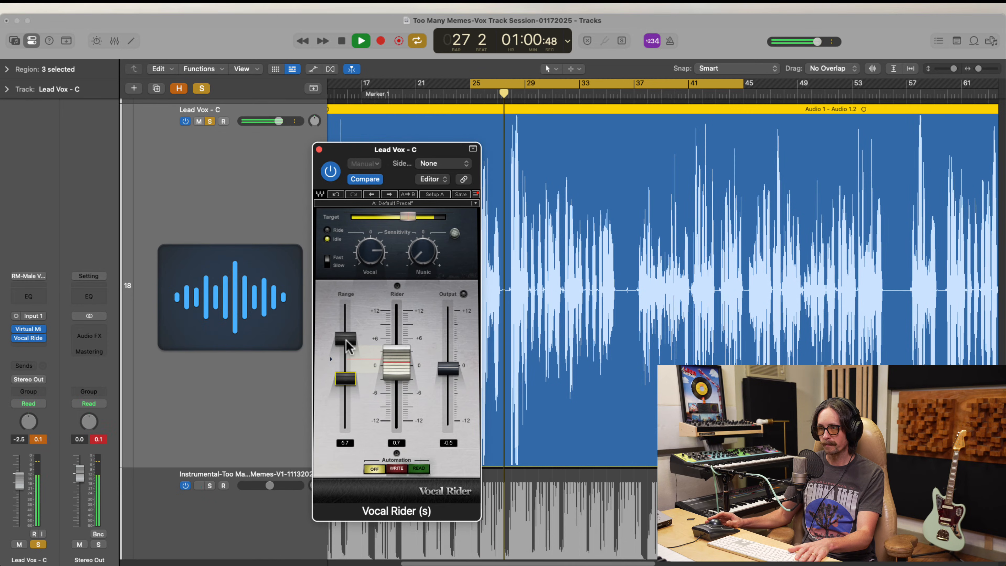
pyautogui.moveTo(346, 340); pyautogui.dragTo(346, 346)
pyautogui.press('space')
pyautogui.press('space')
pyautogui.moveTo(351, 380); pyautogui.dragTo(351, 382)
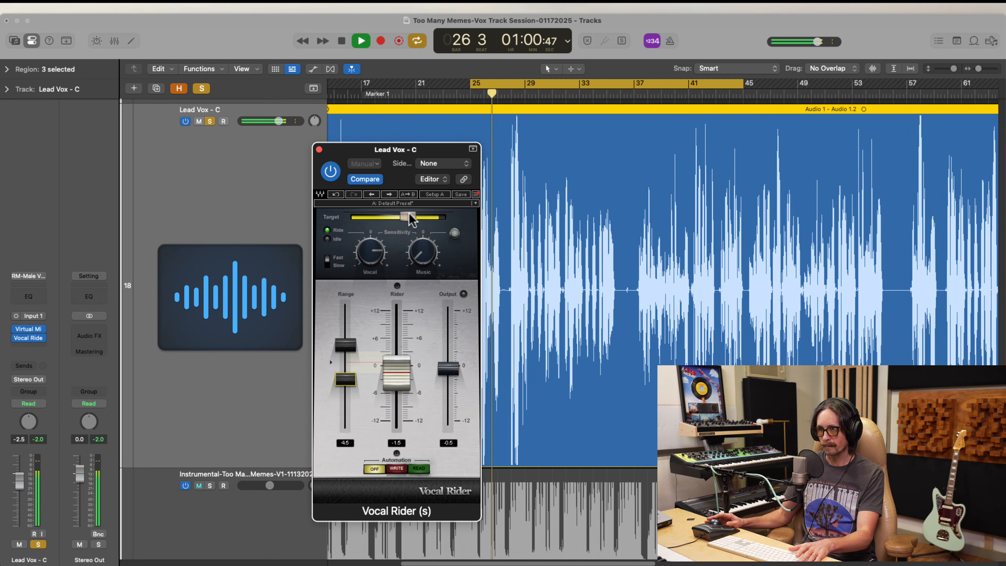
# Stop playback, set the cycle range to bars 37–43 on the centre lead vocal, and play that section
pyautogui.press('space')
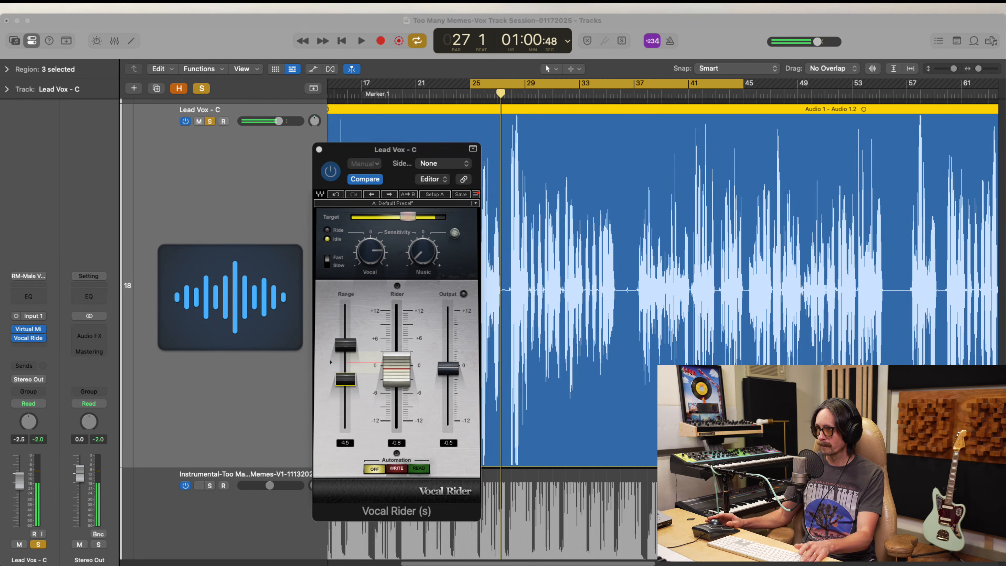
pyautogui.click(239, 34)
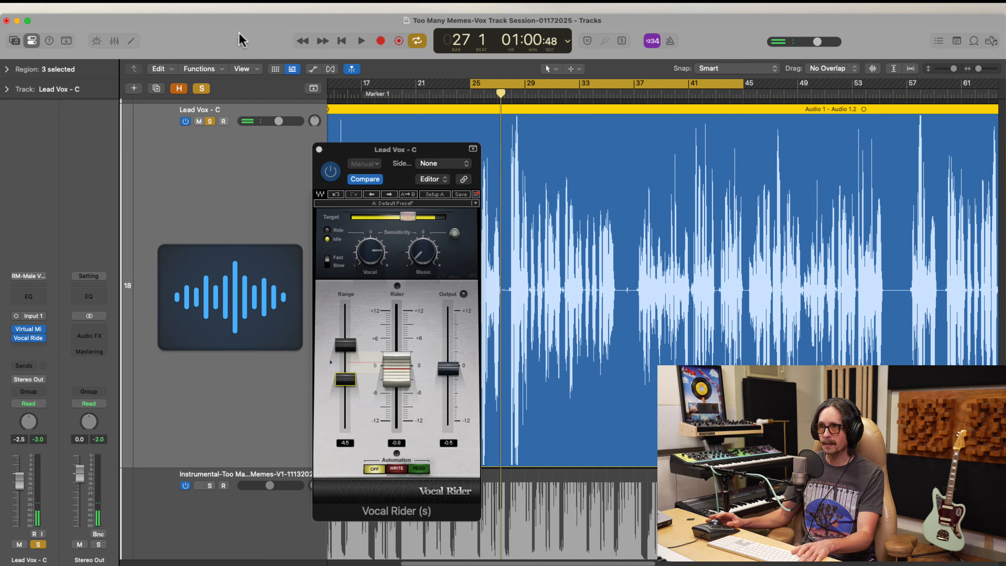
pyautogui.press('z')
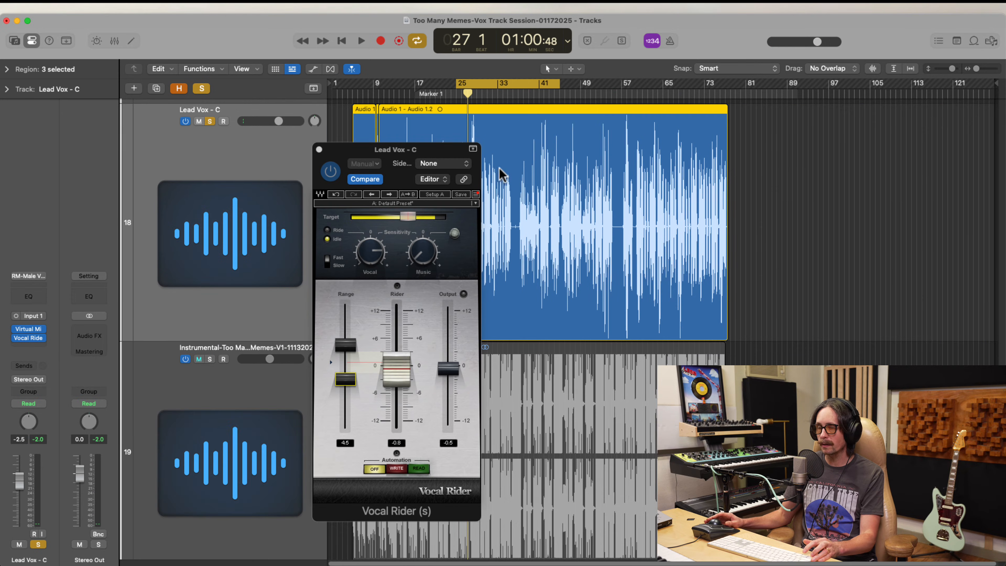
pyautogui.moveTo(502, 175); pyautogui.dragTo(571, 297)
pyautogui.moveTo(524, 81); pyautogui.dragTo(806, 106)
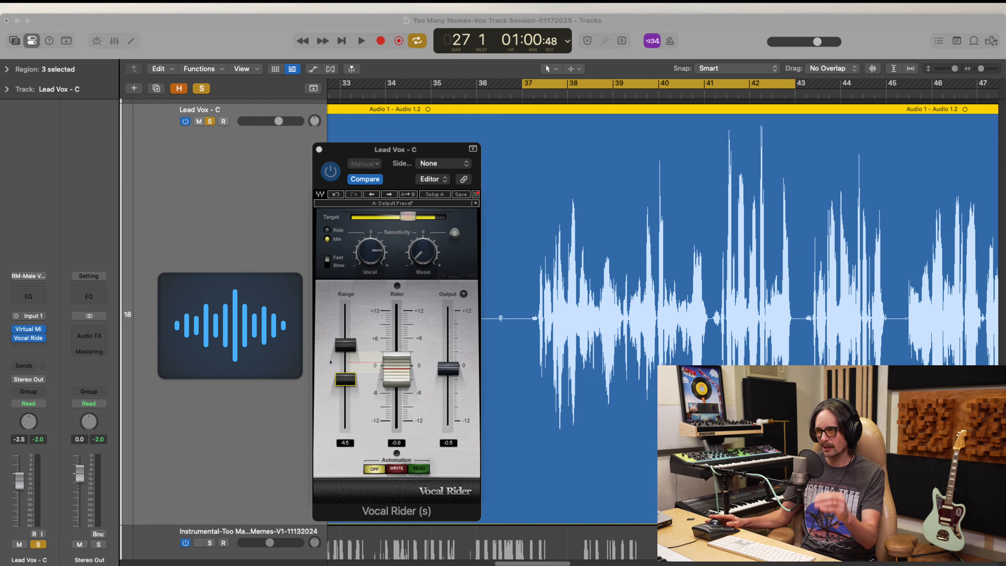
pyautogui.click(348, 150)
pyautogui.press('space')
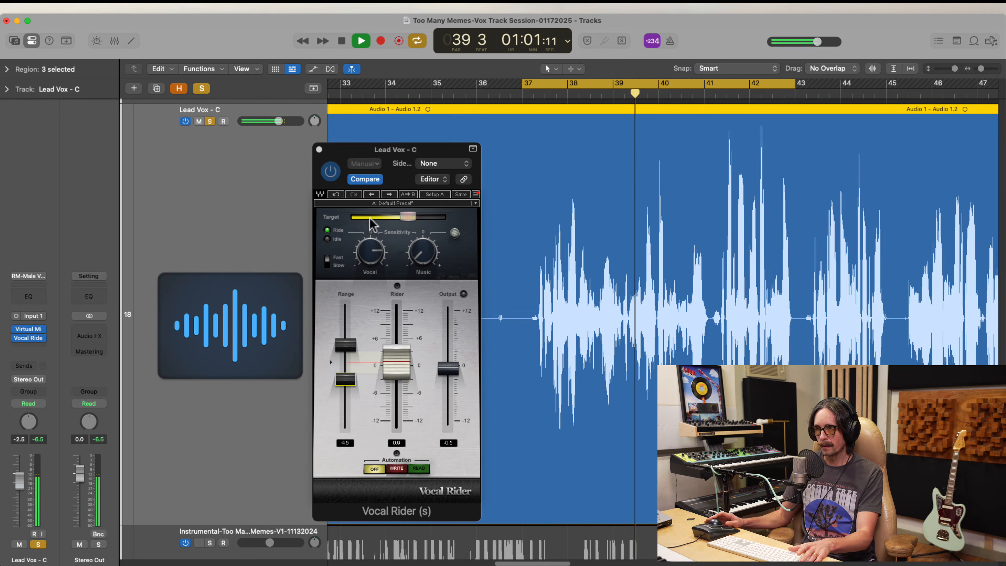
# Reduce Vocal Rider's vocal sensitivity to 2.2 and nudge its target level slightly lower during playback
pyautogui.moveTo(372, 252); pyautogui.dragTo(379, 323)
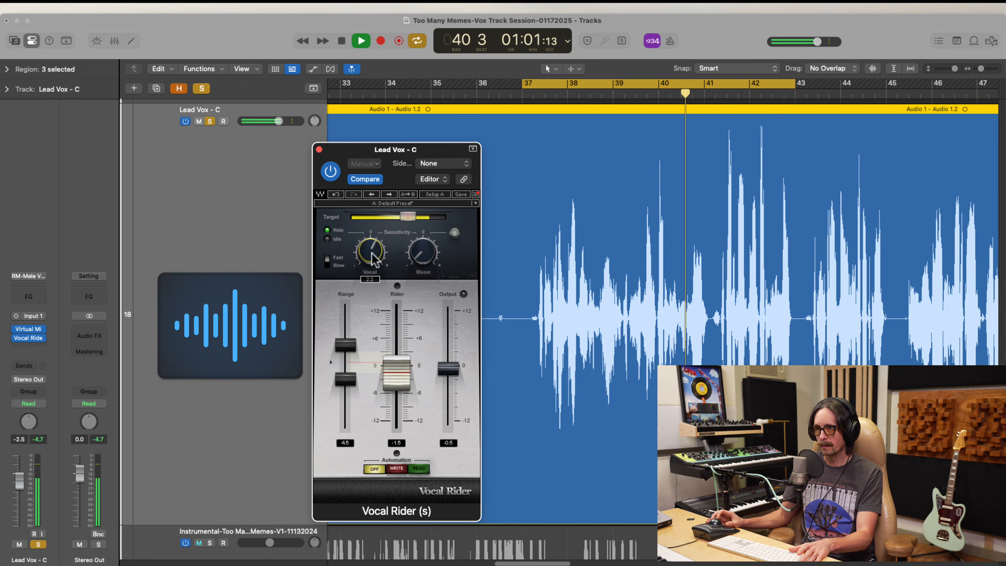
pyautogui.click(407, 218)
pyautogui.moveTo(407, 218); pyautogui.dragTo(394, 223)
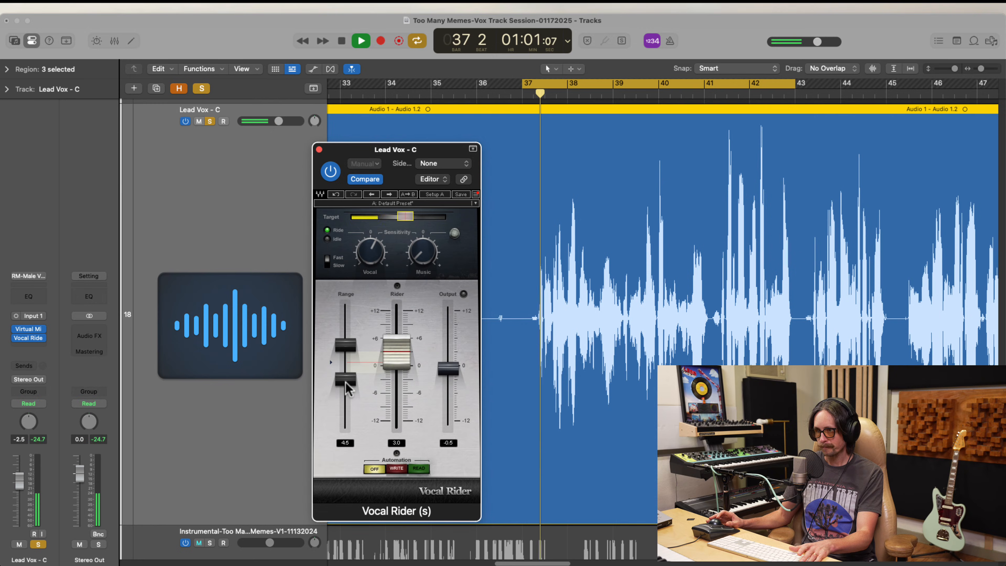
# With cycling turned off and the channel peak reading cleared, narrow Vocal Rider's range to 1.1 by raising its lower limit and lowering its upper limit
pyautogui.moveTo(347, 378); pyautogui.dragTo(348, 361)
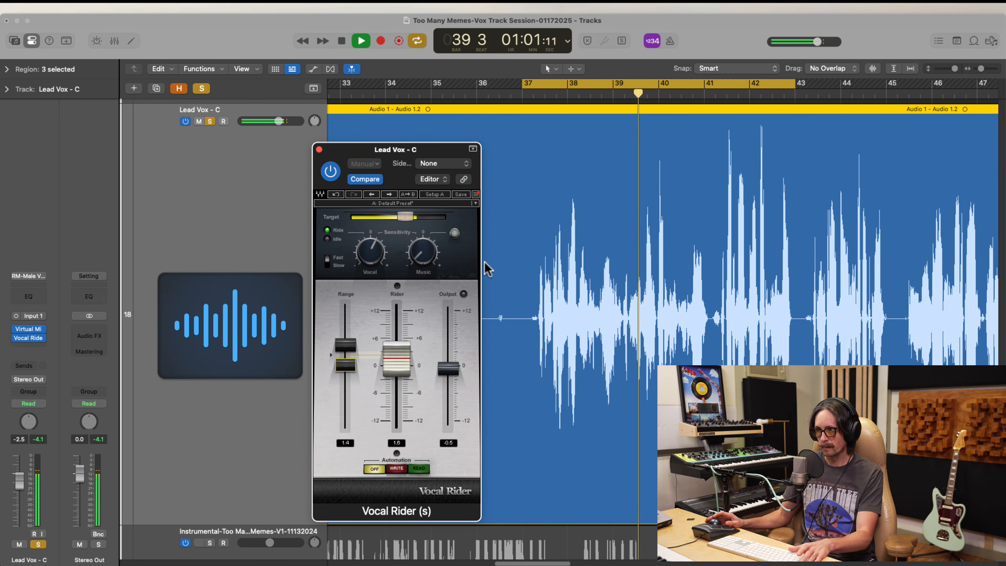
pyautogui.click(761, 93)
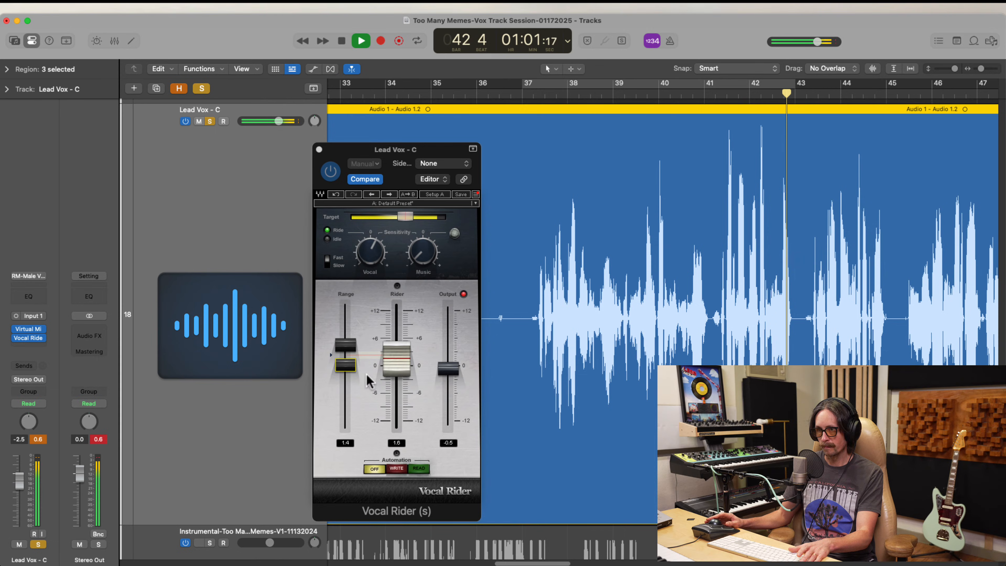
pyautogui.click(346, 367)
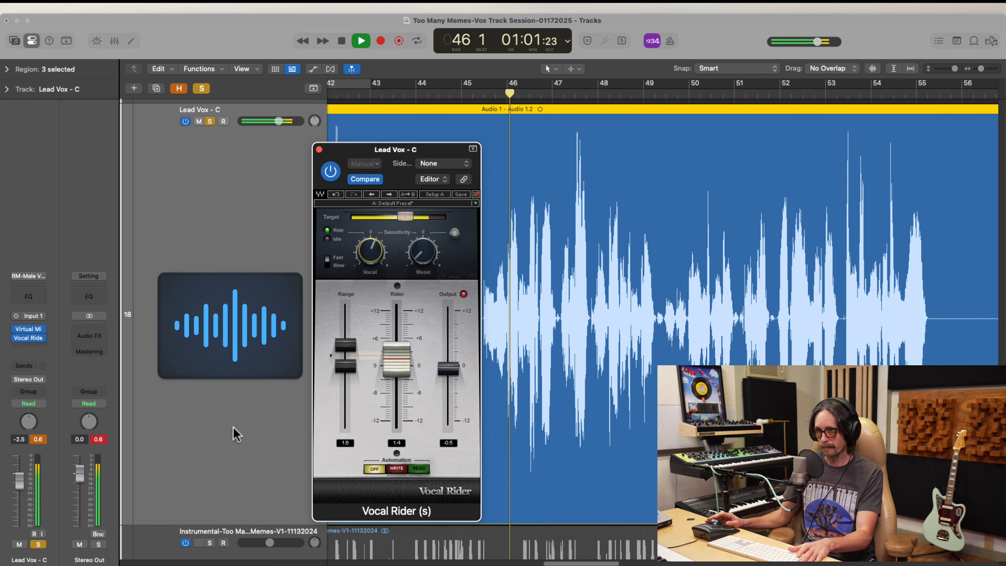
pyautogui.click(40, 439)
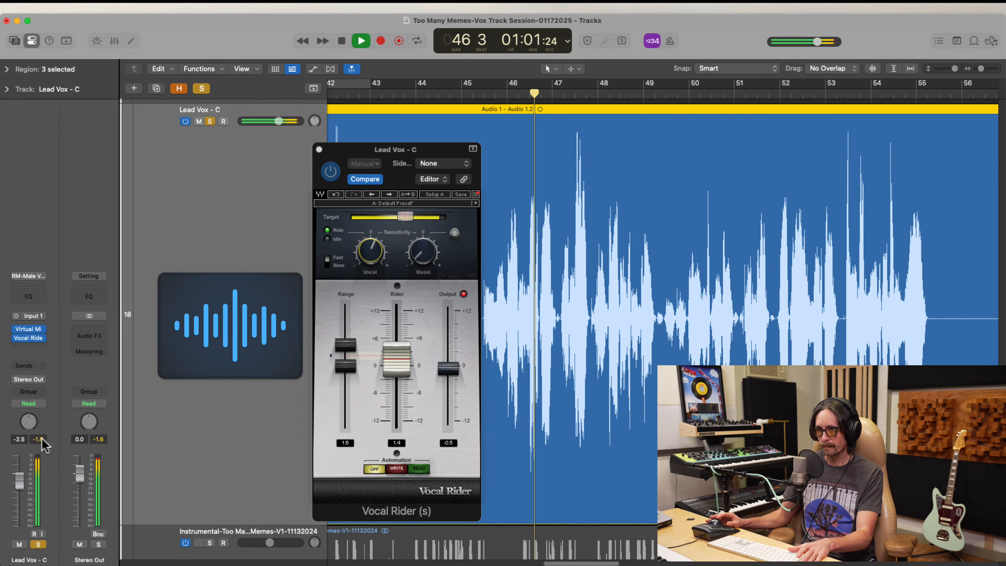
pyautogui.click(345, 346)
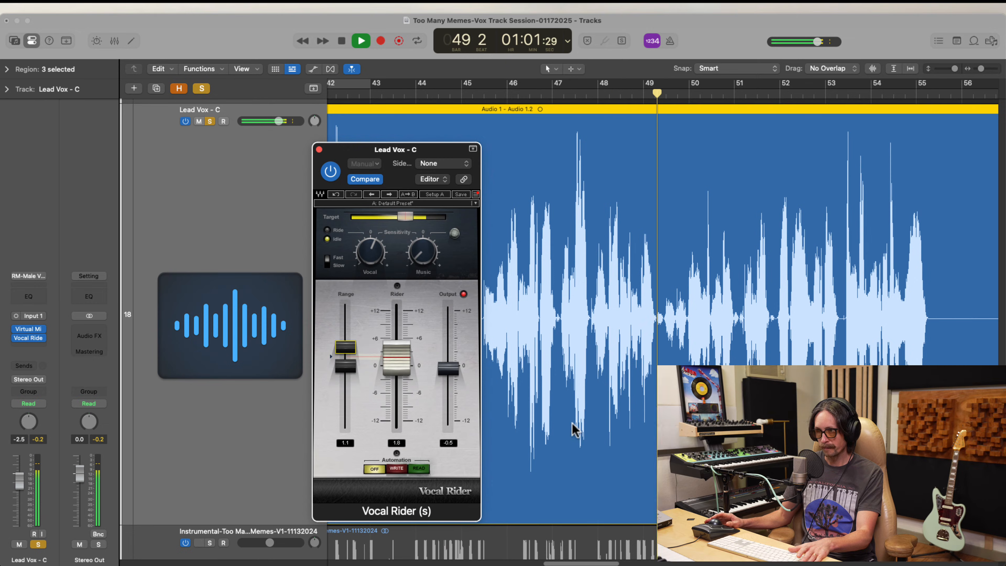
# Clear Vocal Rider's output clip indicator, lower its output level slightly, and stop playback
pyautogui.click(462, 295)
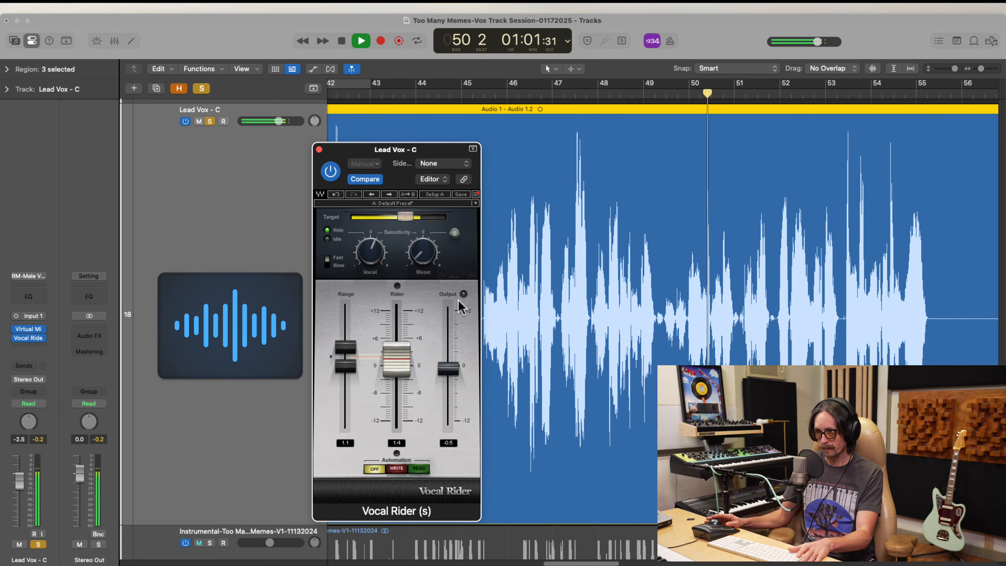
pyautogui.moveTo(449, 371); pyautogui.dragTo(448, 372)
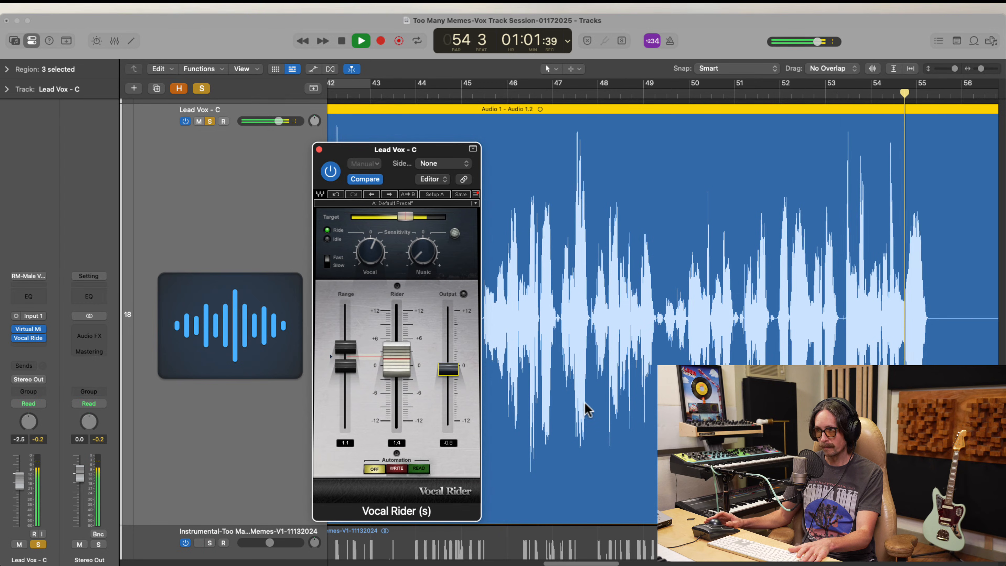
pyautogui.press('space')
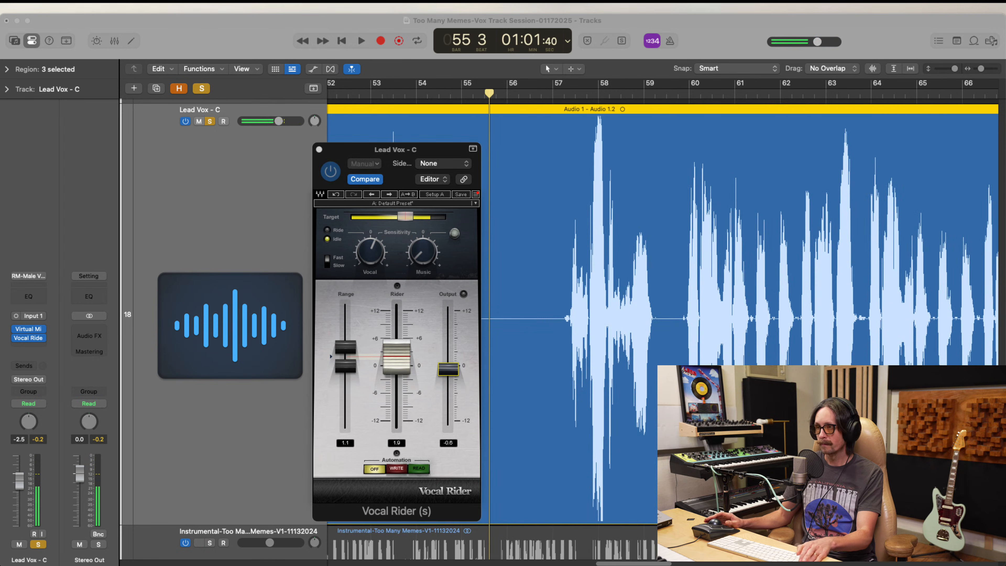
# Close the Vocal Rider window to show the whole Lead Vox - C track in the arrangement
pyautogui.click(287, 55)
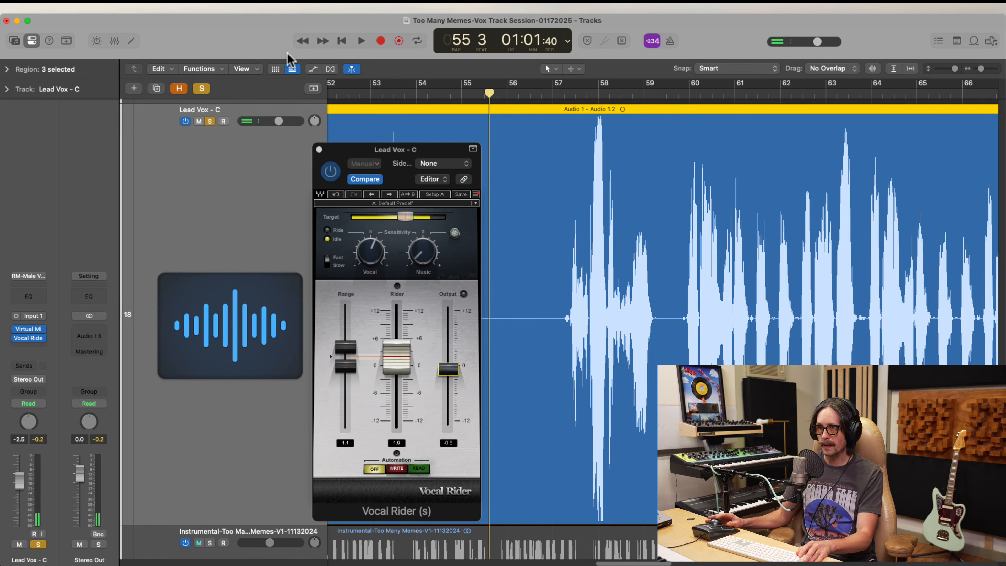
pyautogui.keyDown('ctrl'); pyautogui.keyDown('alt'); pyautogui.click(505, 260); pyautogui.keyUp('alt'); pyautogui.keyUp('ctrl')
pyautogui.keyDown('ctrl'); pyautogui.keyDown('alt'); pyautogui.click(507, 260); pyautogui.keyUp('alt'); pyautogui.keyUp('ctrl')
pyautogui.keyDown('ctrl'); pyautogui.keyDown('alt'); pyautogui.click(580, 227); pyautogui.keyUp('alt'); pyautogui.keyUp('ctrl')
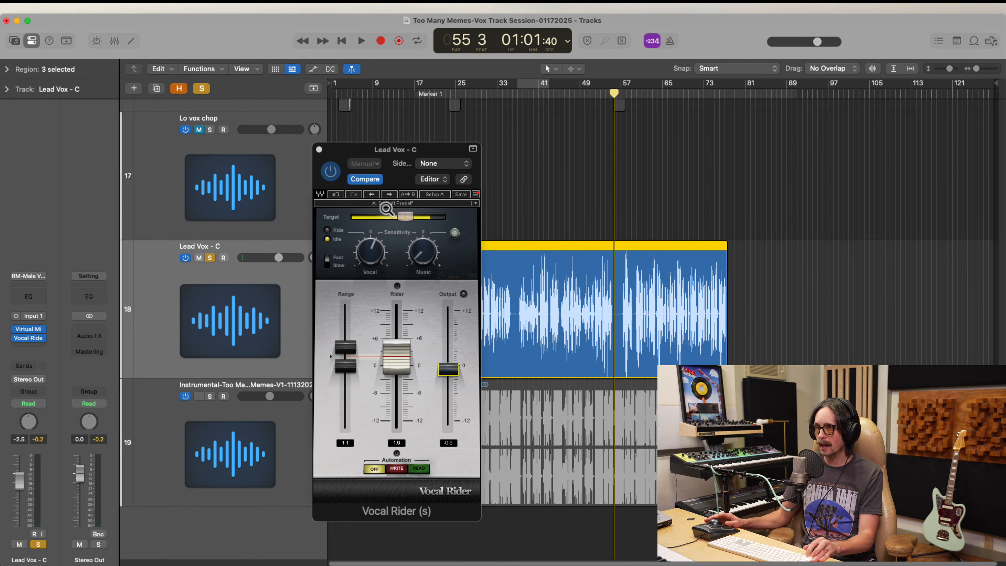
pyautogui.click(318, 149)
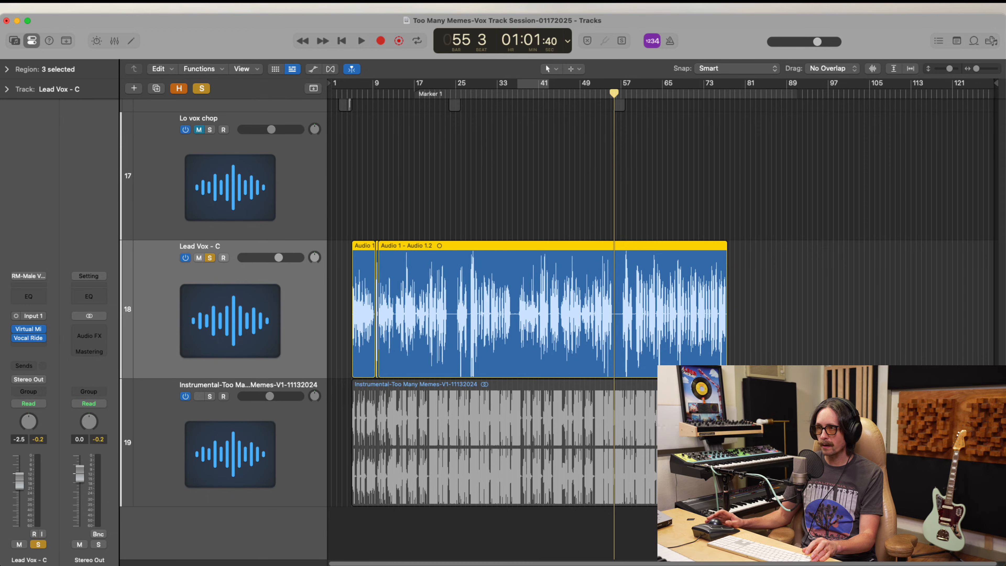
# Bounce all the Lead Vox - C regions in place to a new track named "Lead vox-VR mic", muting the source regions
pyautogui.moveTo(824, 305); pyautogui.dragTo(349, 303)
pyautogui.rightClick(452, 278)
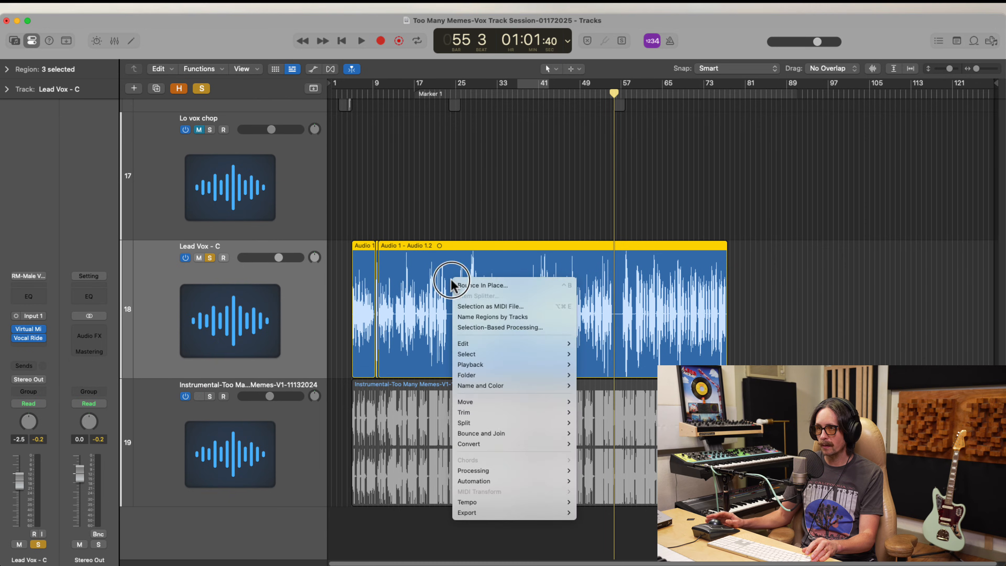
pyautogui.click(467, 283)
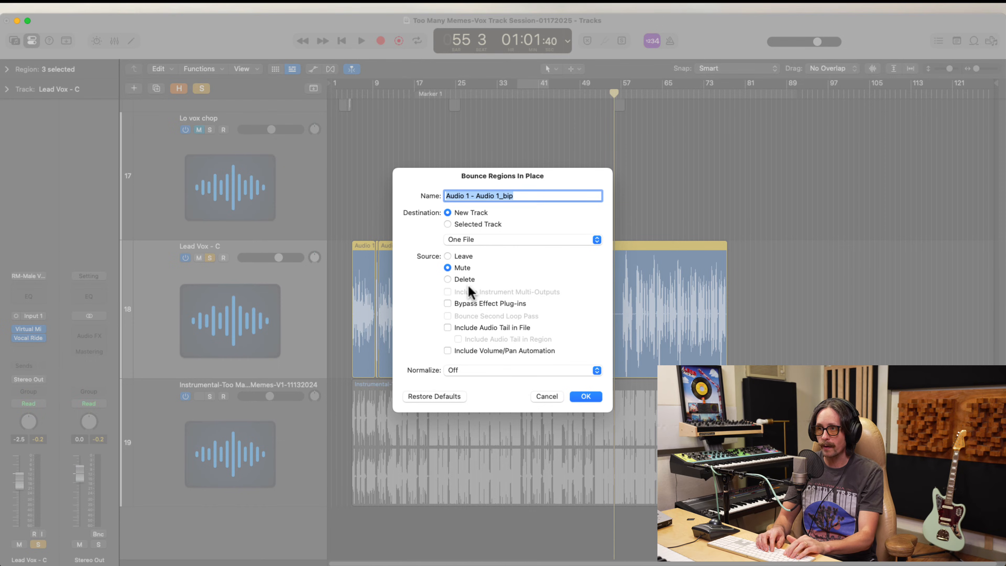
pyautogui.write('Lead ov')
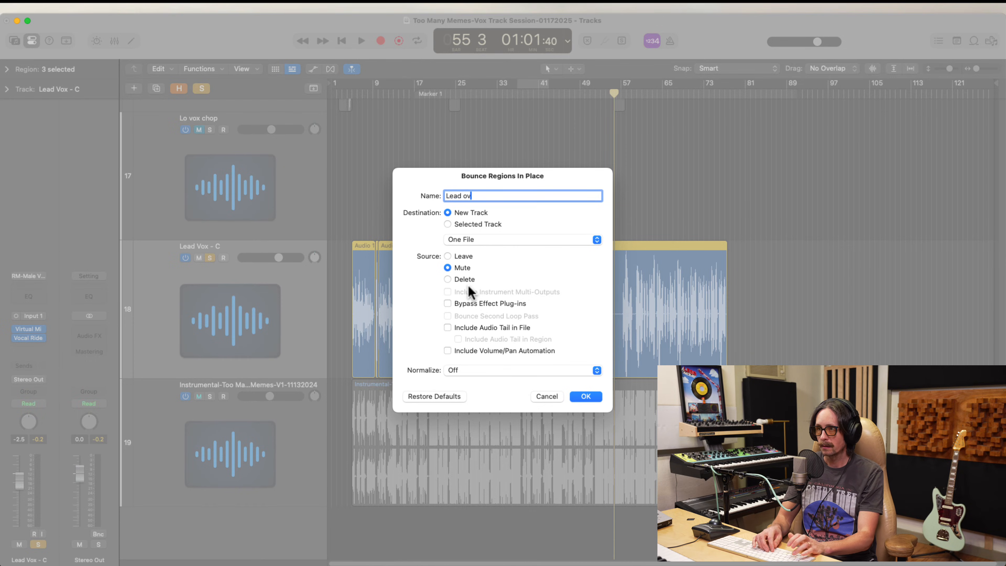
pyautogui.press('BackSpace')
pyautogui.write('vo')
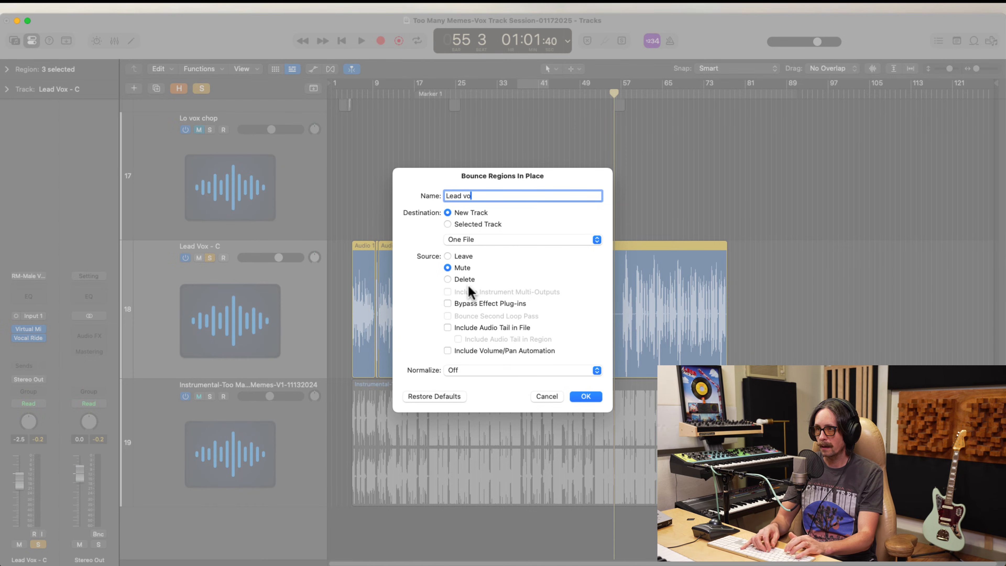
pyautogui.write('x-VR')
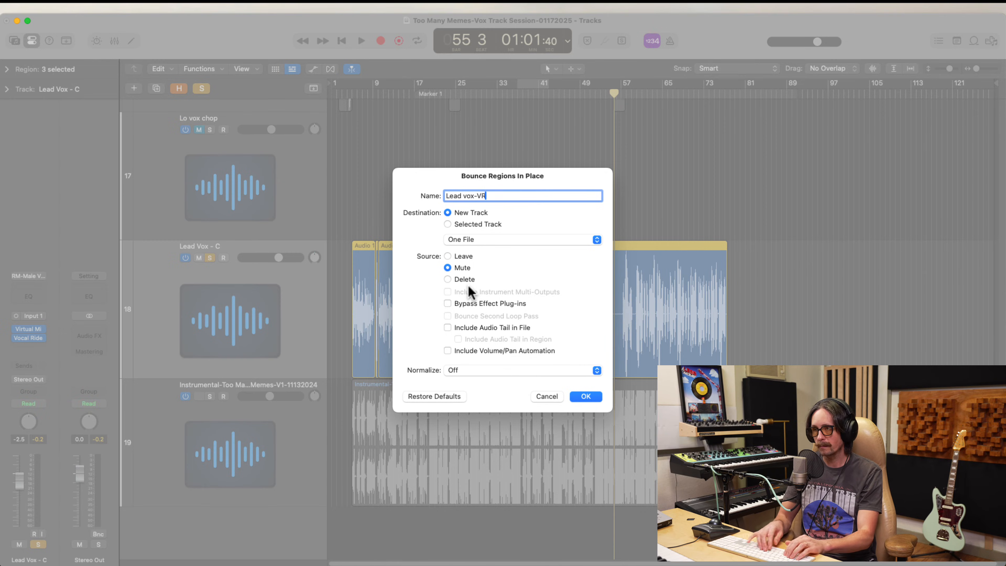
pyautogui.write(' mix')
pyautogui.press('Return')
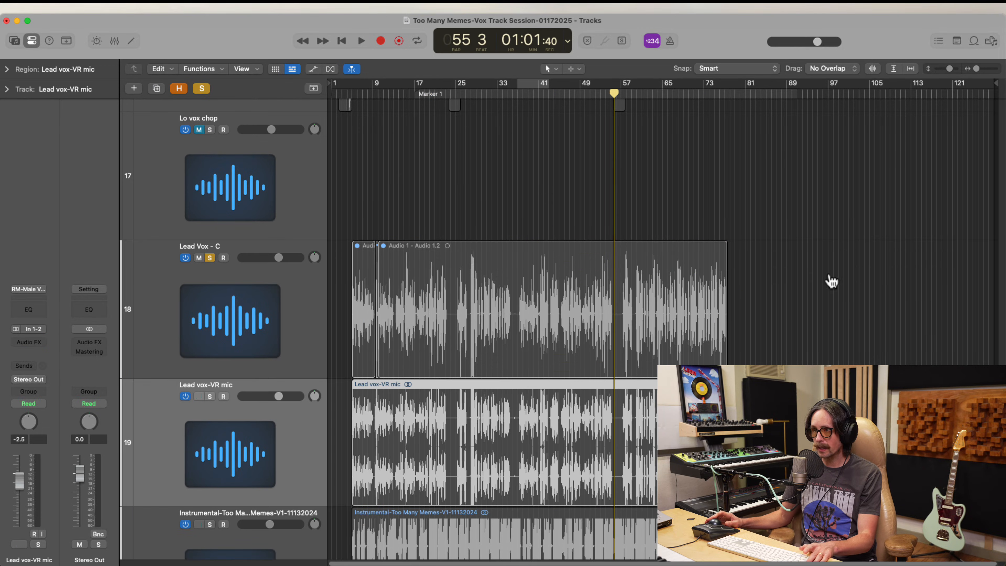
# Turn off the solo on Lead Vox - C and examine the bounced Lead vox-VR mic waveform closely around bar 28
pyautogui.click(210, 258)
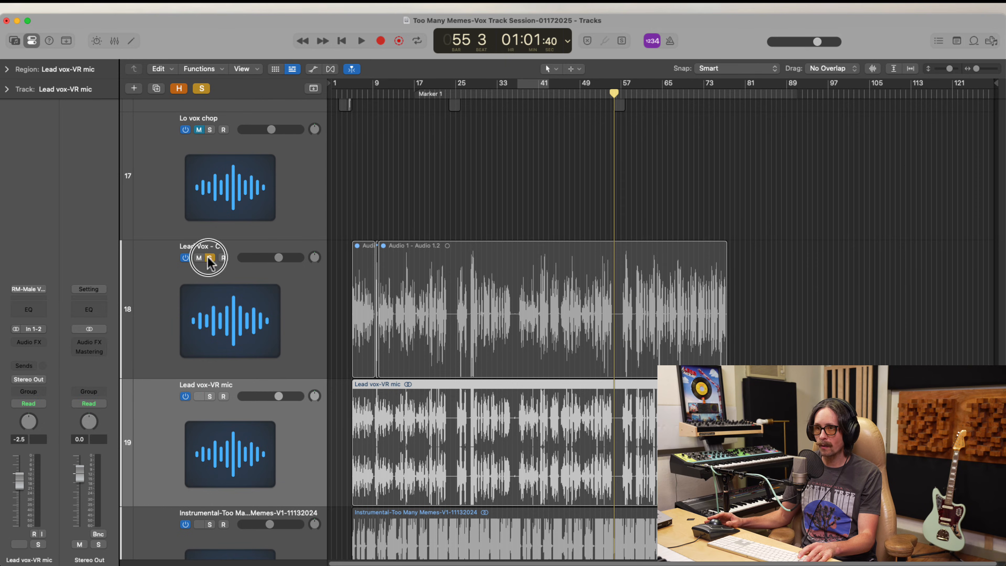
pyautogui.moveTo(771, 353); pyautogui.dragTo(307, 549)
pyautogui.moveTo(454, 242); pyautogui.dragTo(586, 355)
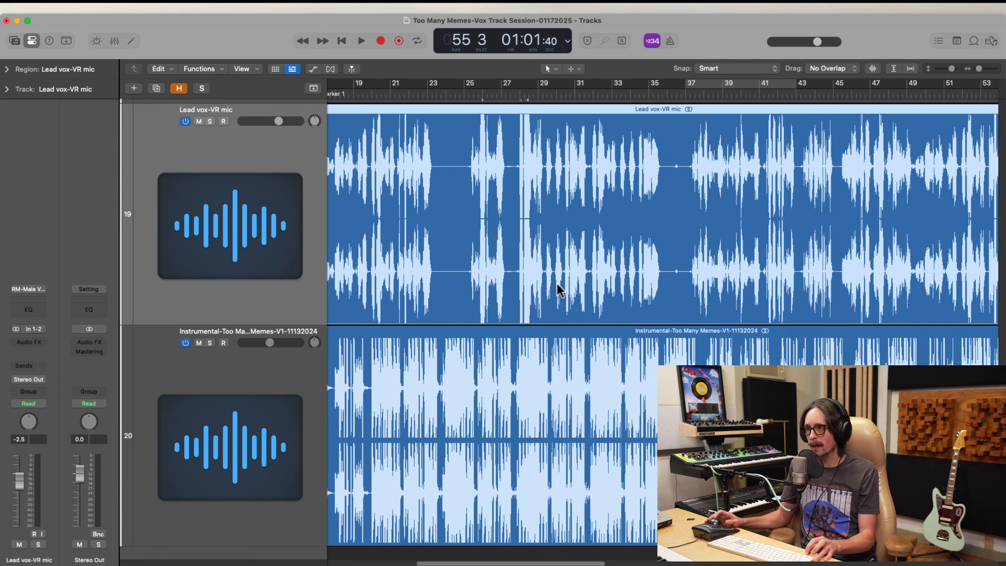
pyautogui.moveTo(460, 213); pyautogui.dragTo(594, 323)
pyautogui.press('super+minus')
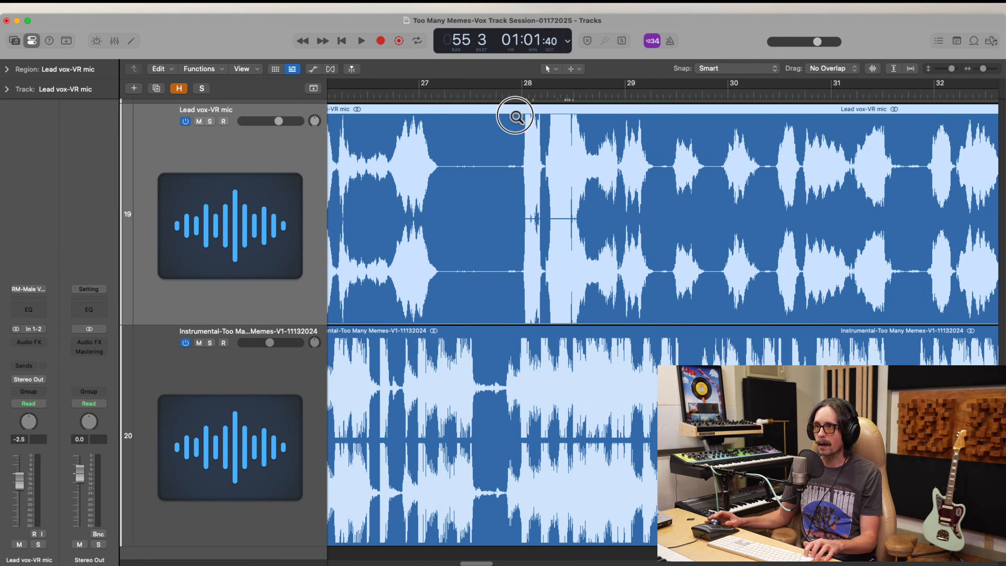
pyautogui.moveTo(515, 112); pyautogui.dragTo(625, 200)
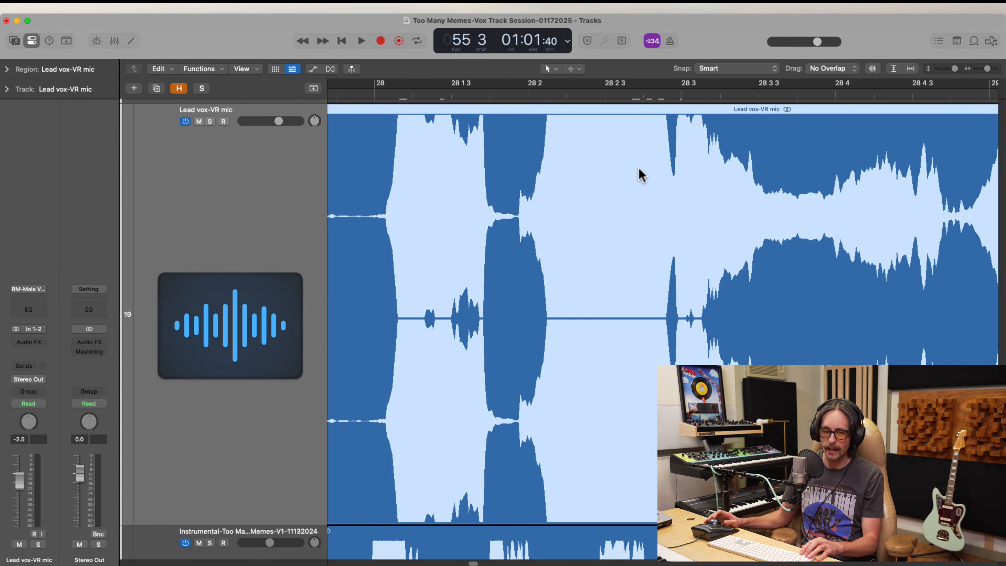
# Undo the in-place bounce to return to the original Lead Vox - C regions
pyautogui.press('super+z')
pyautogui.scroll(-5, 655, 136)
pyautogui.press('s')
pyautogui.scroll(3, 566, 240)
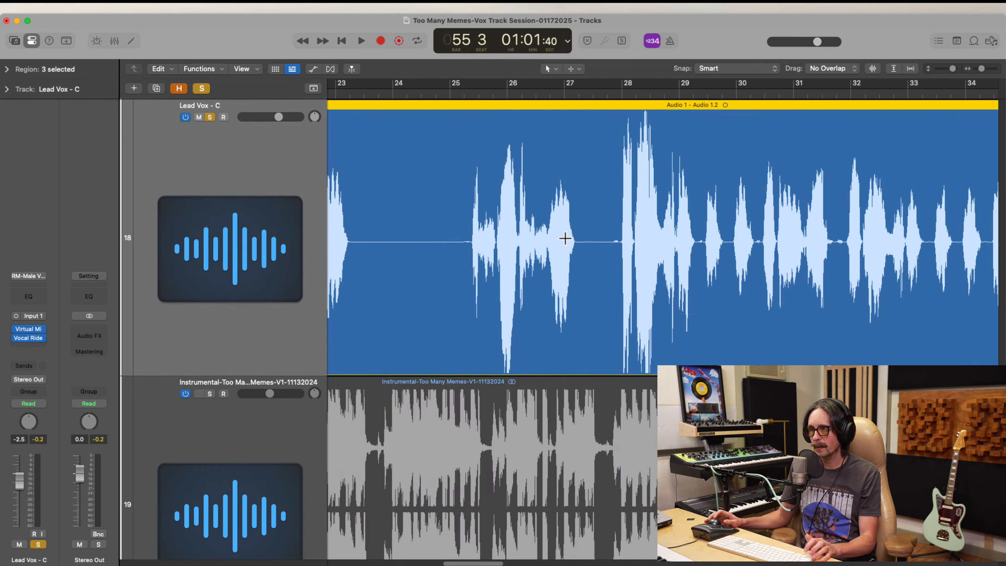
pyautogui.scroll(-10, 570, 265)
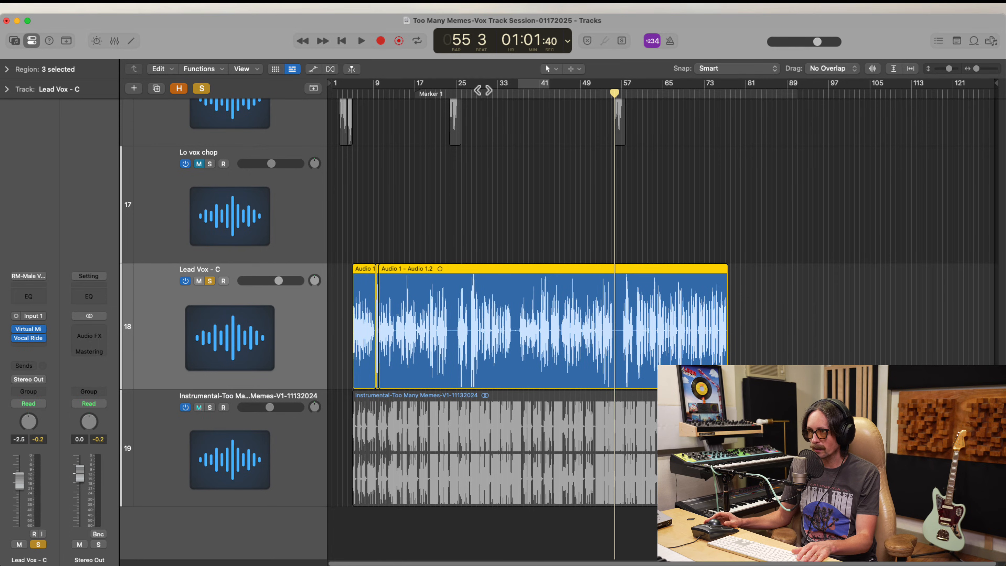
# Set the cycle range to about bars 26–44, play the soloed lead vocal briefly, and stop
pyautogui.moveTo(464, 88); pyautogui.dragTo(554, 101)
pyautogui.press('space')
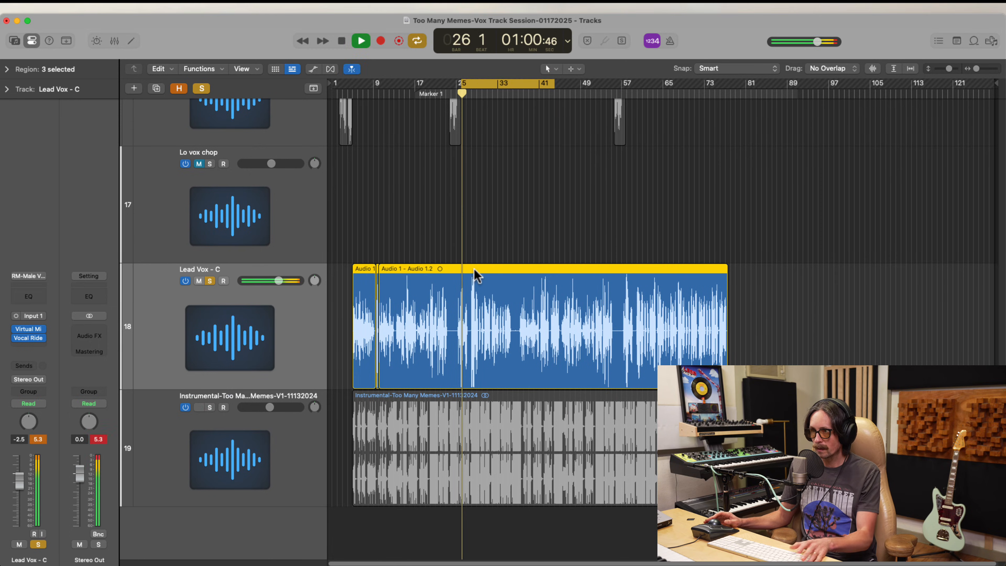
pyautogui.press('z')
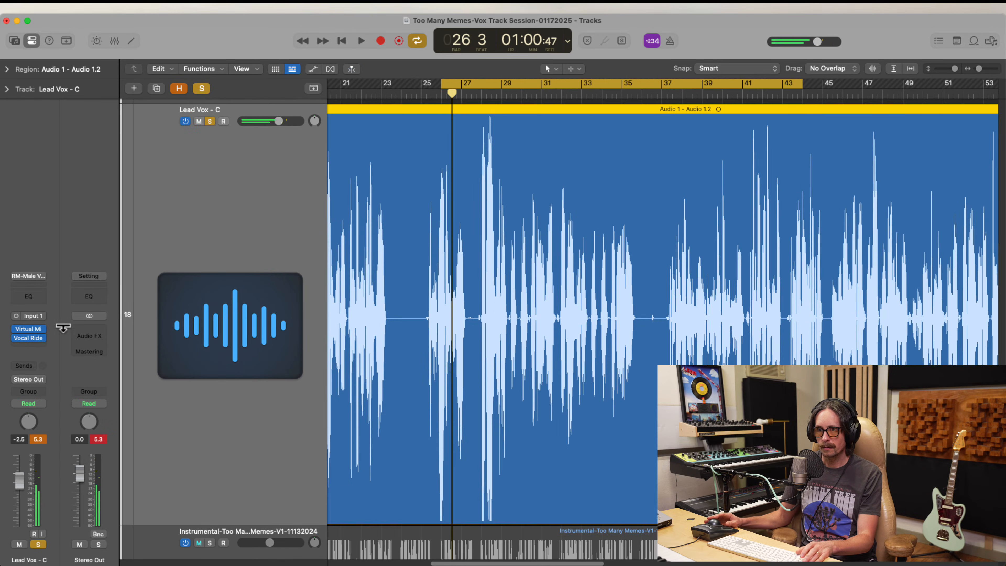
# Restore the undone bounce and remove the bounced region from the Lead vox-VR mic track
pyautogui.press('Down')
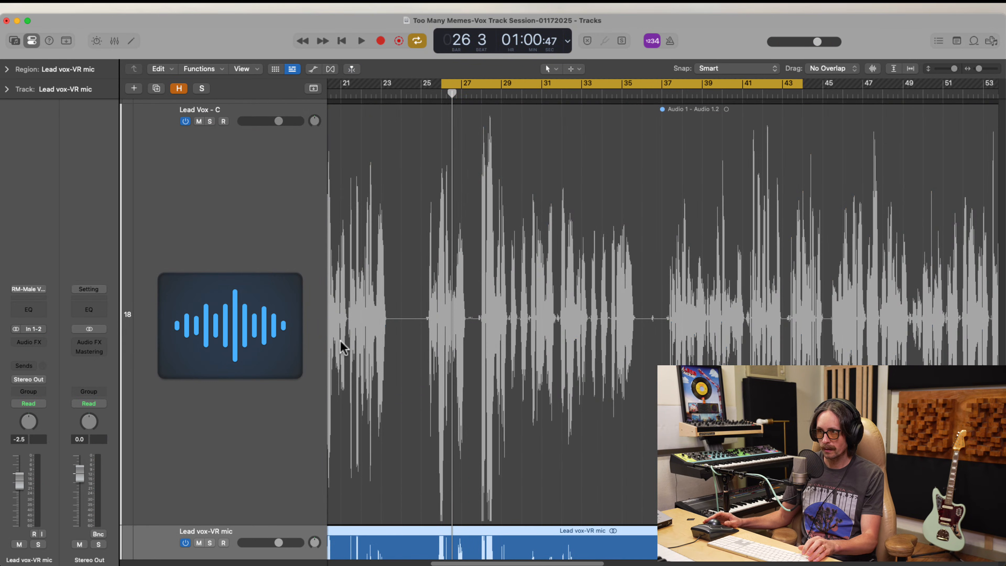
pyautogui.click(298, 292)
pyautogui.press('z')
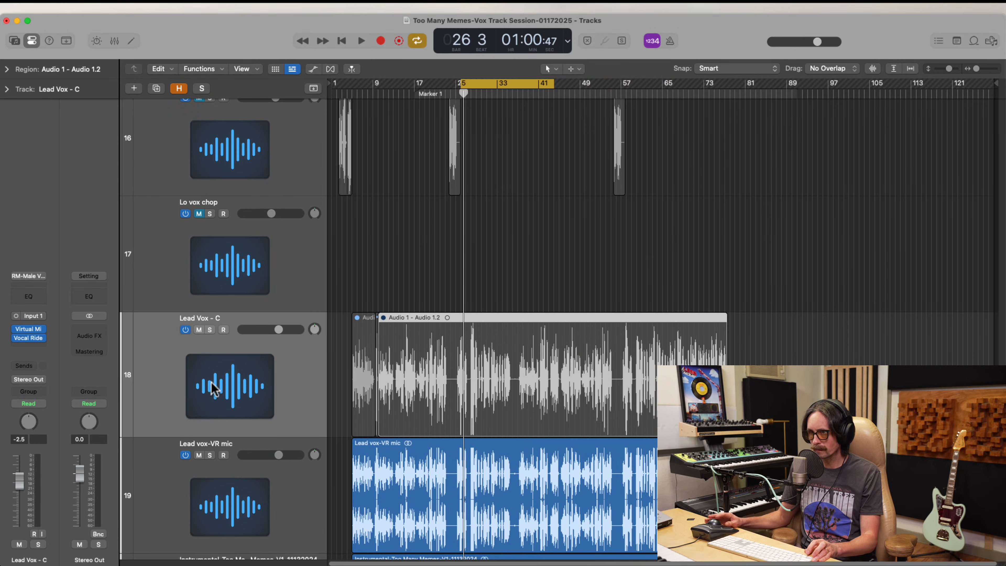
pyautogui.click(179, 500)
pyautogui.hotkey('ctrl', 'h')
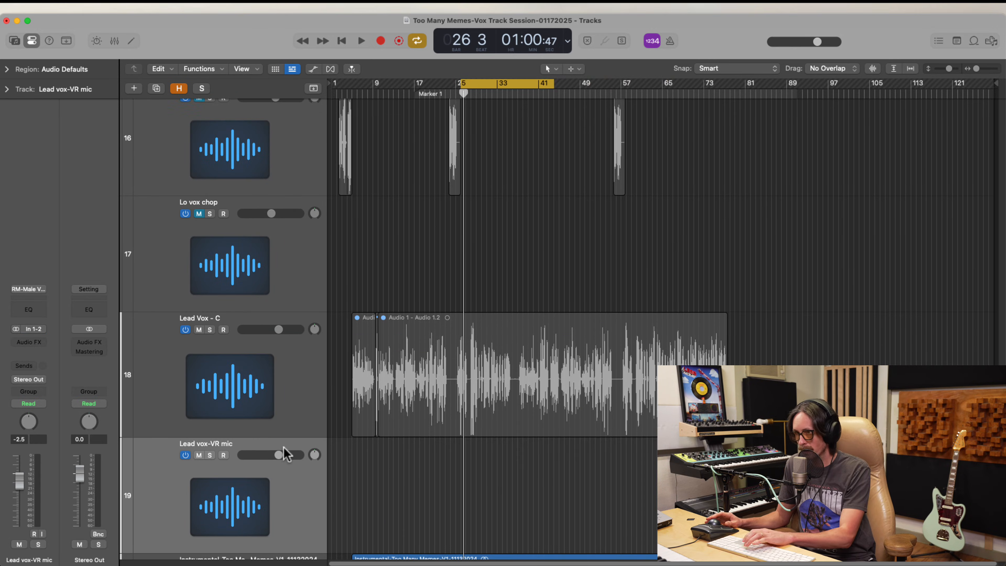
# Remove the Lead vox-VR mic track and unmute the original regions on Lead Vox - C
pyautogui.click(243, 408)
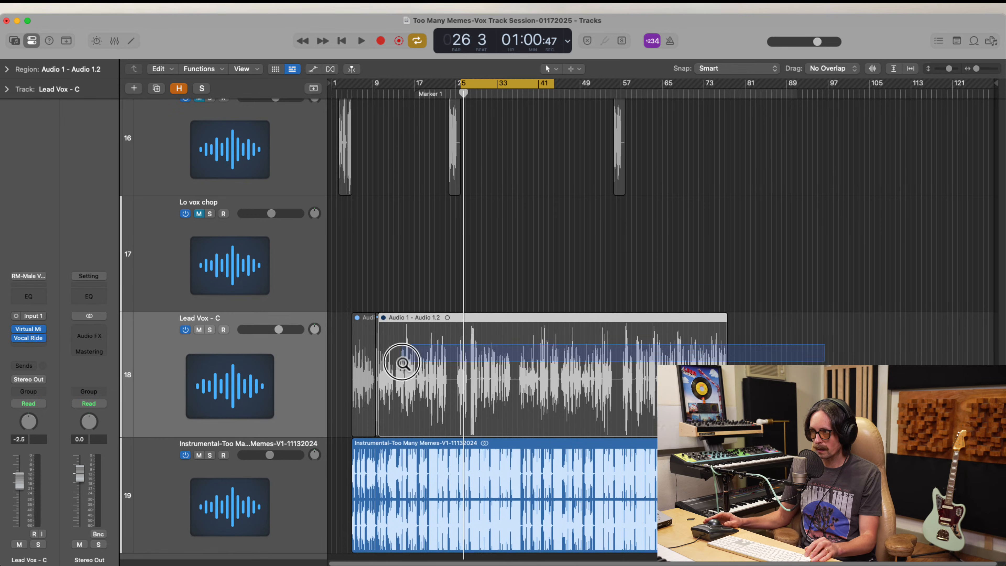
pyautogui.press('z')
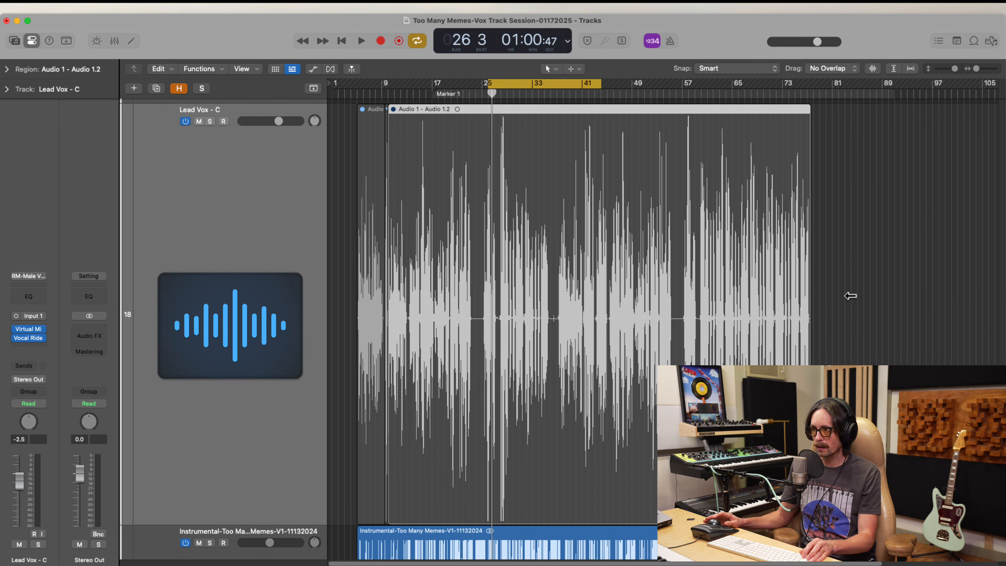
pyautogui.click(364, 332)
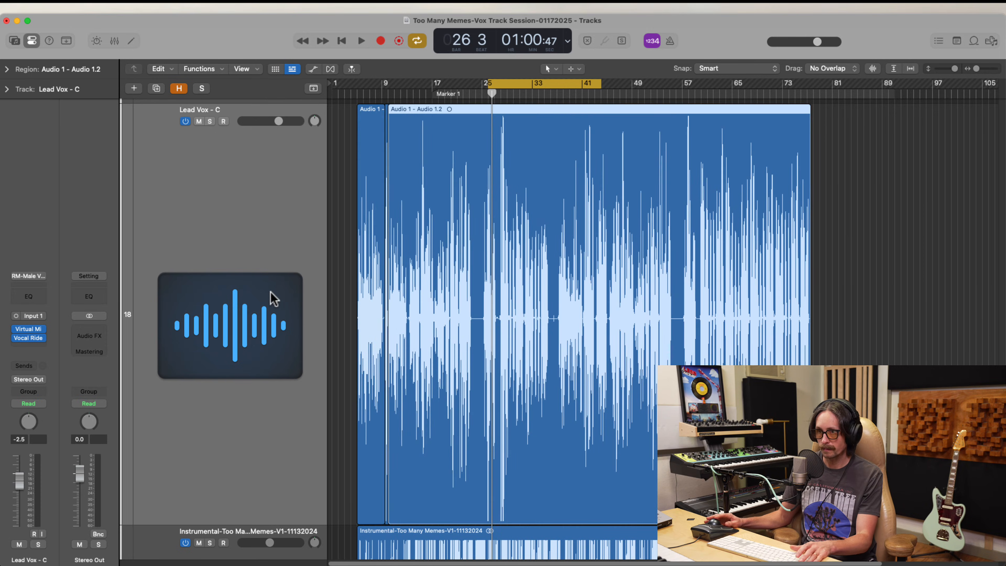
# Open Virtual Mix Rack and Vocal Rider on Lead Vox - C and shift Vocal Rider's range faders down, to 1.4
pyautogui.click(30, 332)
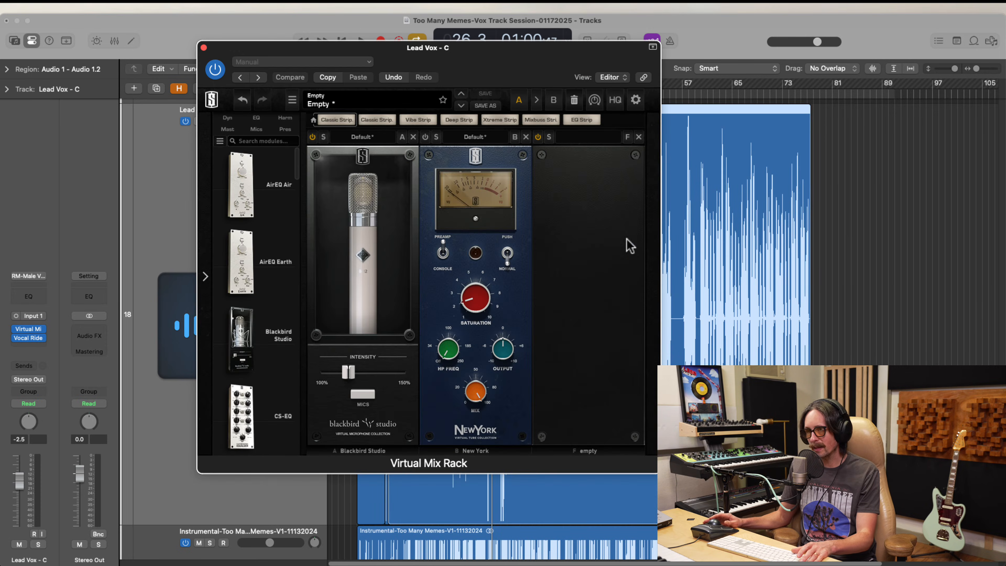
pyautogui.click(28, 338)
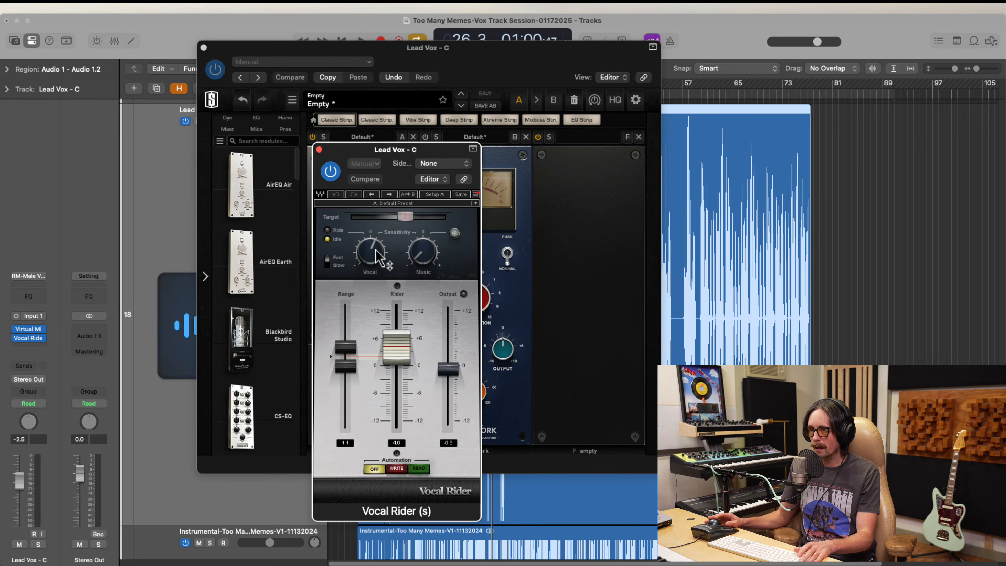
pyautogui.moveTo(345, 367)
pyautogui.mouseDown()
pyautogui.moveTo(345, 375)
pyautogui.moveTo(345, 361)
pyautogui.mouseUp()
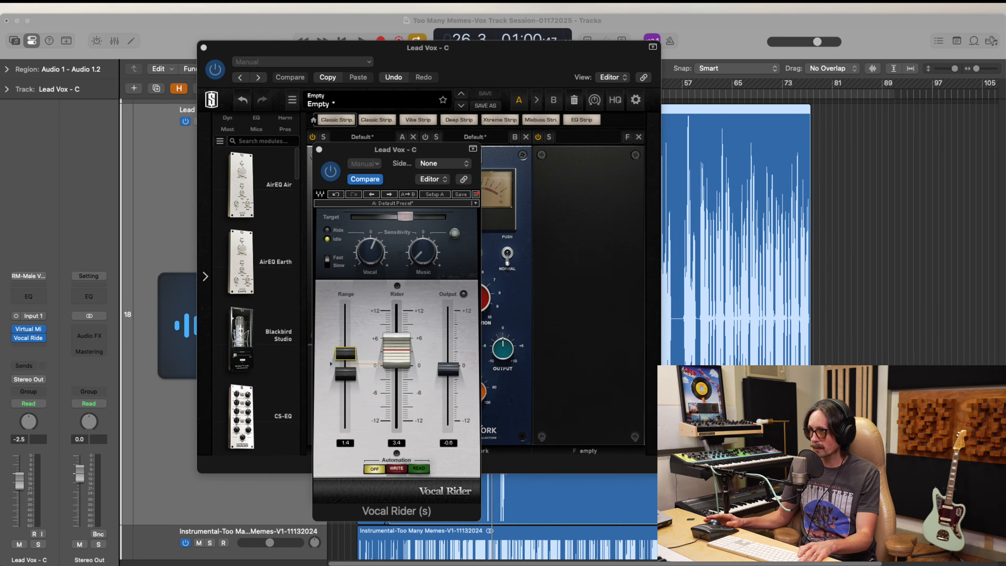
# Play the vocal with the mix, close Virtual Mix Rack, and lower Vocal Rider's range further, to 1.3
pyautogui.press('space')
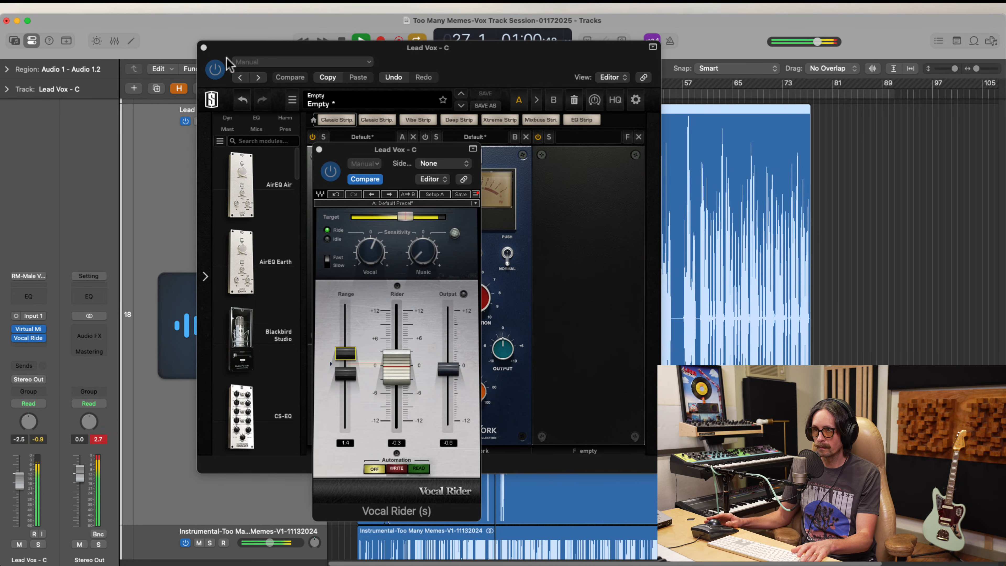
pyautogui.click(203, 47)
pyautogui.click(371, 150)
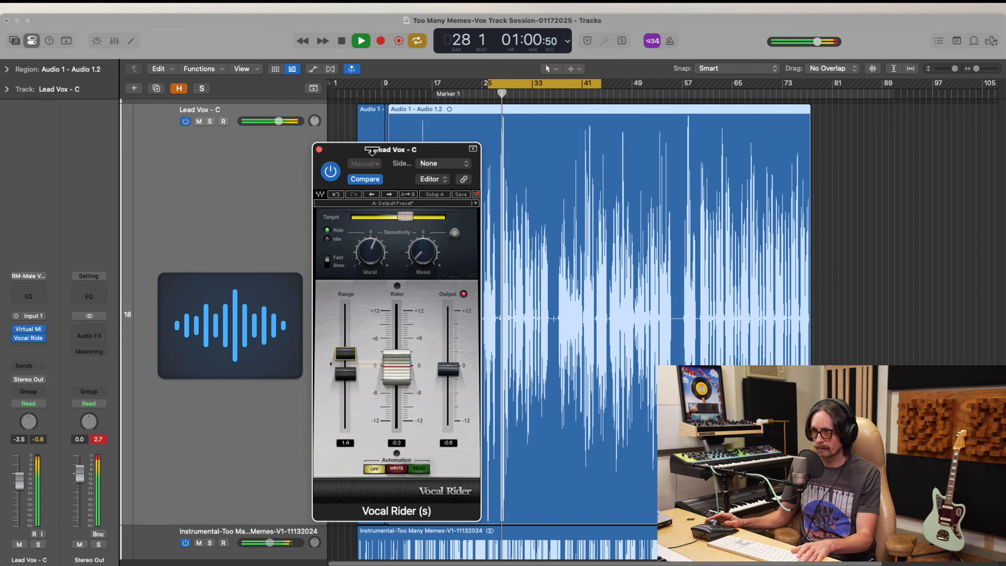
pyautogui.moveTo(371, 149); pyautogui.dragTo(220, 76)
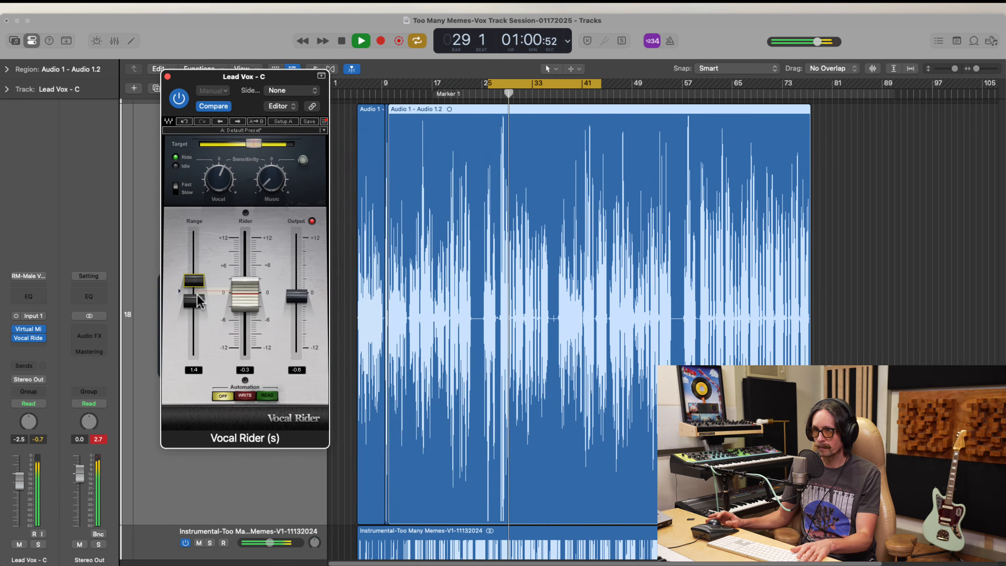
pyautogui.moveTo(196, 301)
pyautogui.mouseDown()
pyautogui.moveTo(193, 308)
pyautogui.moveTo(193, 281)
pyautogui.moveTo(193, 289)
pyautogui.mouseUp()
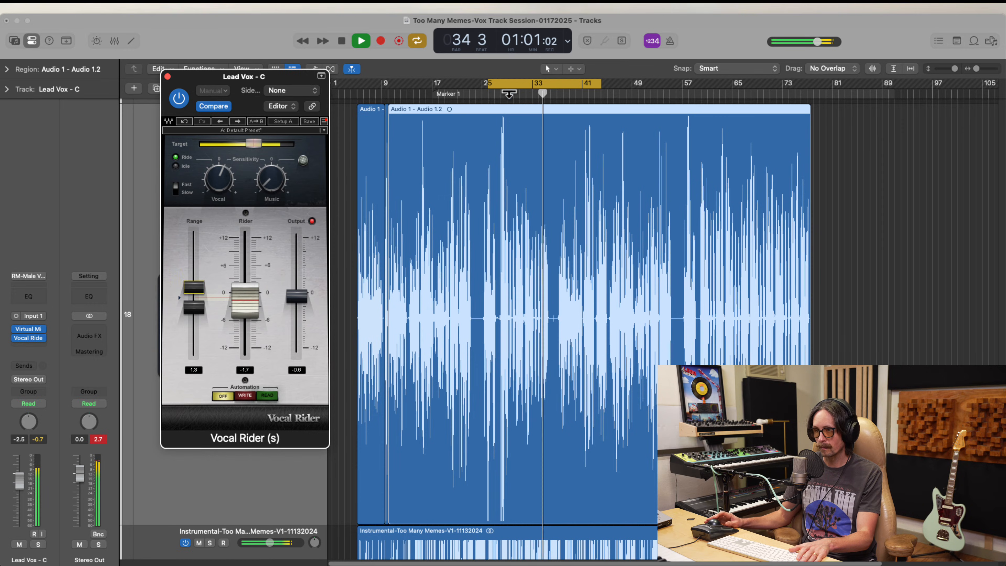
# Replay the passage from bar 26, lower Vocal Rider's target slightly, and stop playback
pyautogui.press('space')
pyautogui.press('space')
pyautogui.moveTo(454, 169); pyautogui.dragTo(601, 391)
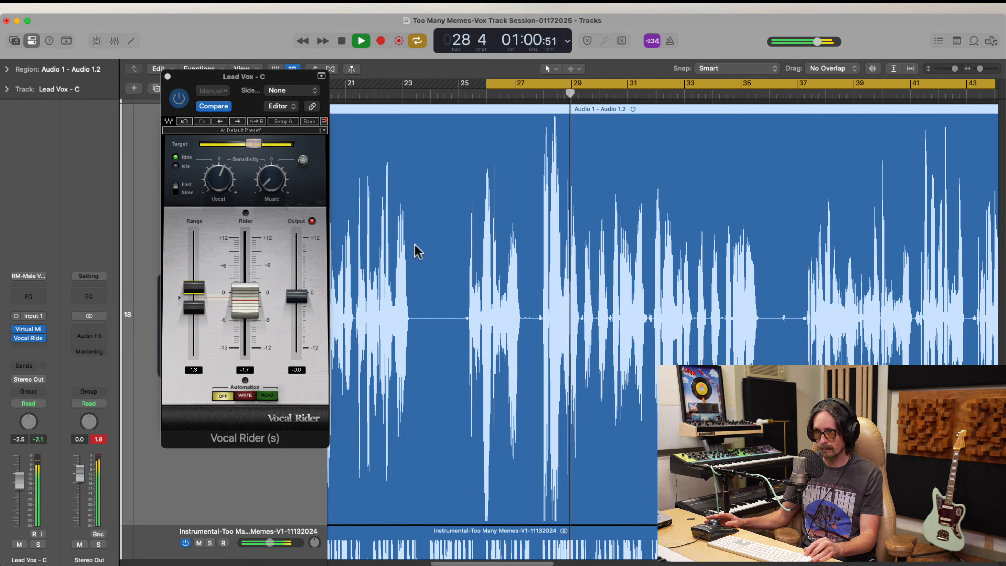
pyautogui.press('space')
pyautogui.press('space')
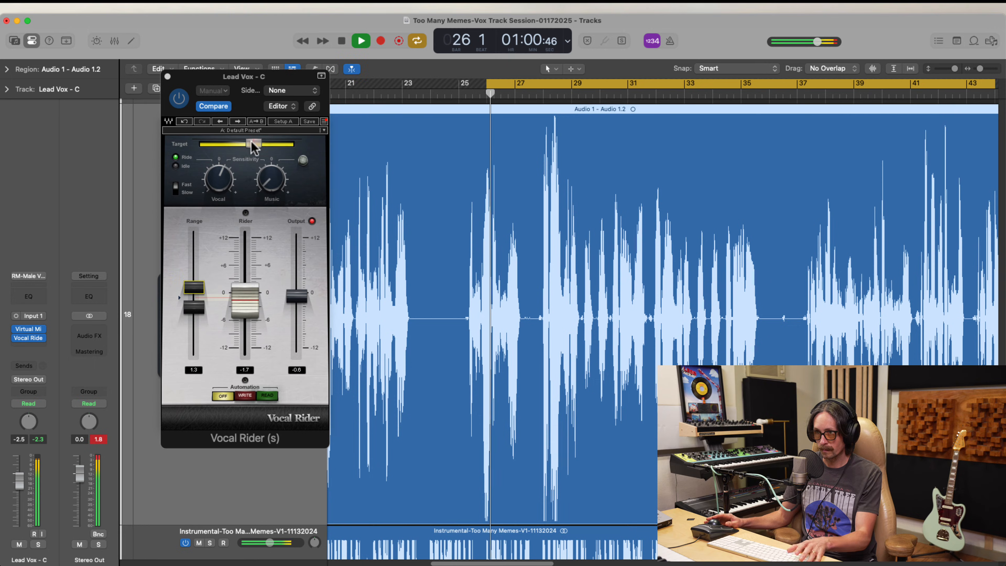
pyautogui.moveTo(251, 144); pyautogui.dragTo(241, 147)
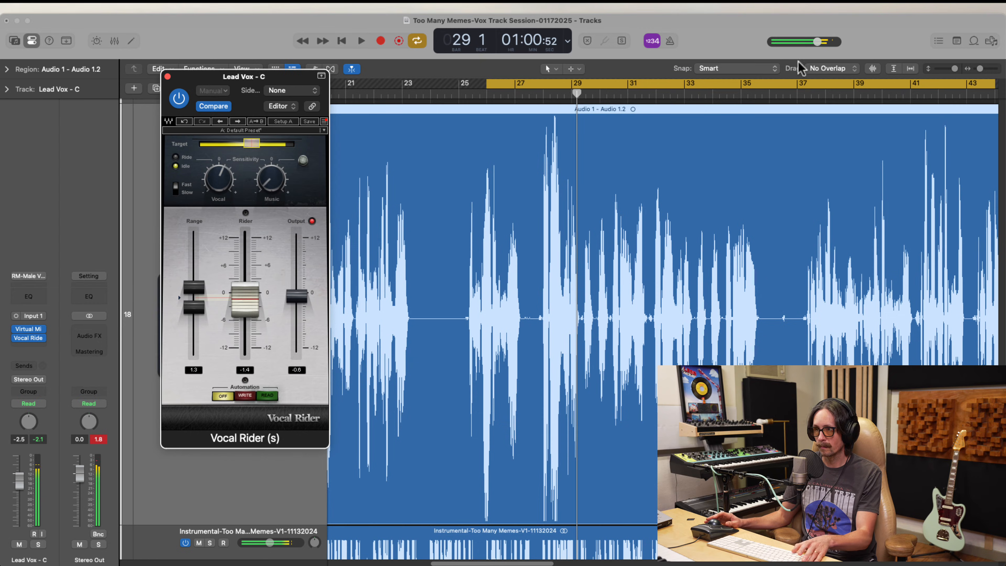
pyautogui.click(849, 137)
pyautogui.press('space')
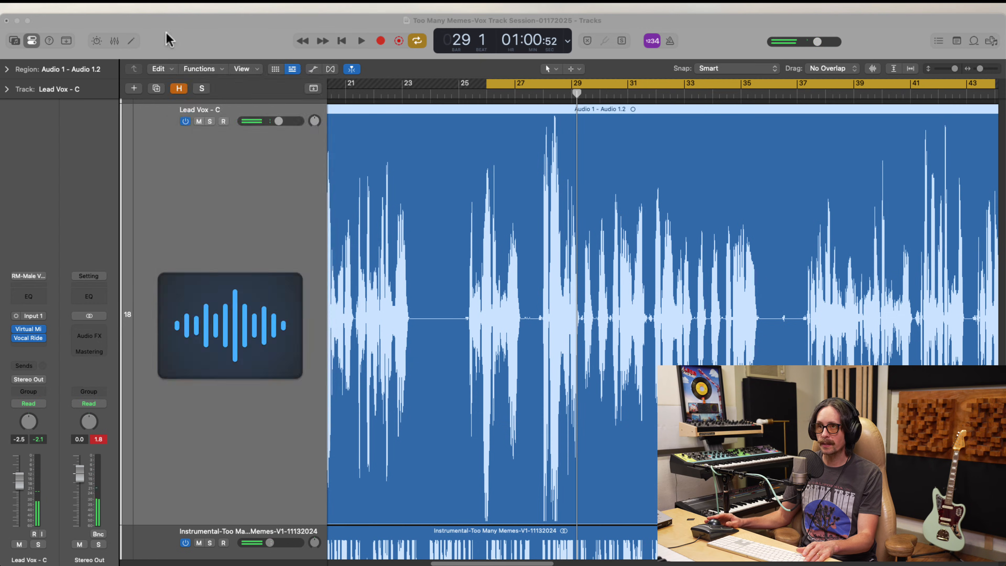
pyautogui.click(166, 34)
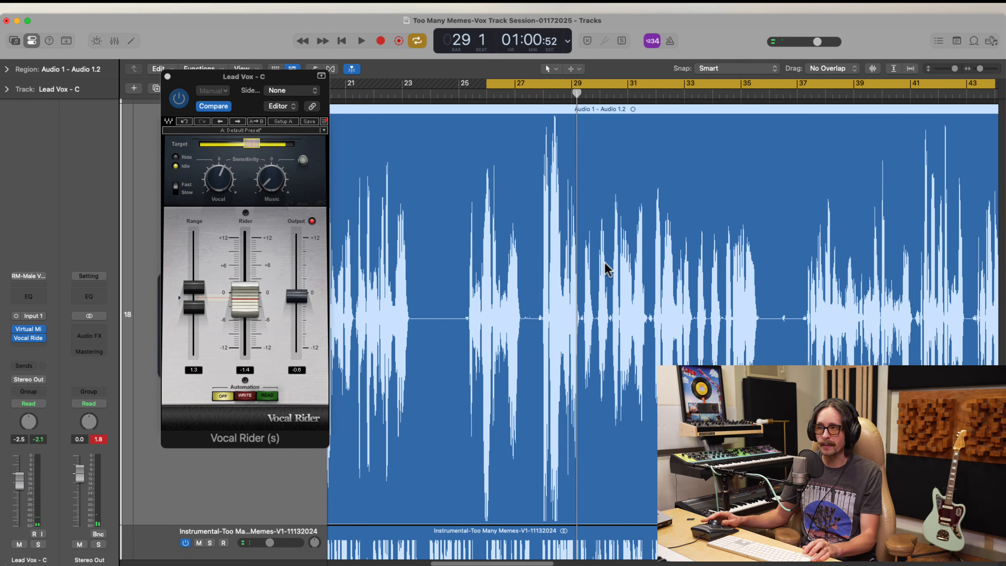
# Split the lead vocal region just before bar 28 and just after bar 29, and set the middle region's gain to -1.7 dB
pyautogui.moveTo(505, 246); pyautogui.dragTo(667, 452)
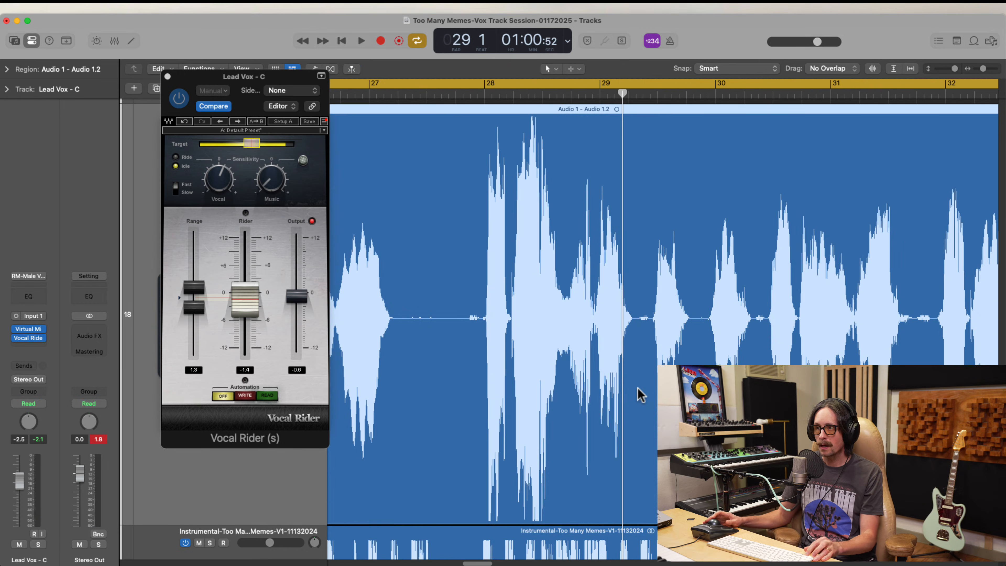
pyautogui.click(464, 340)
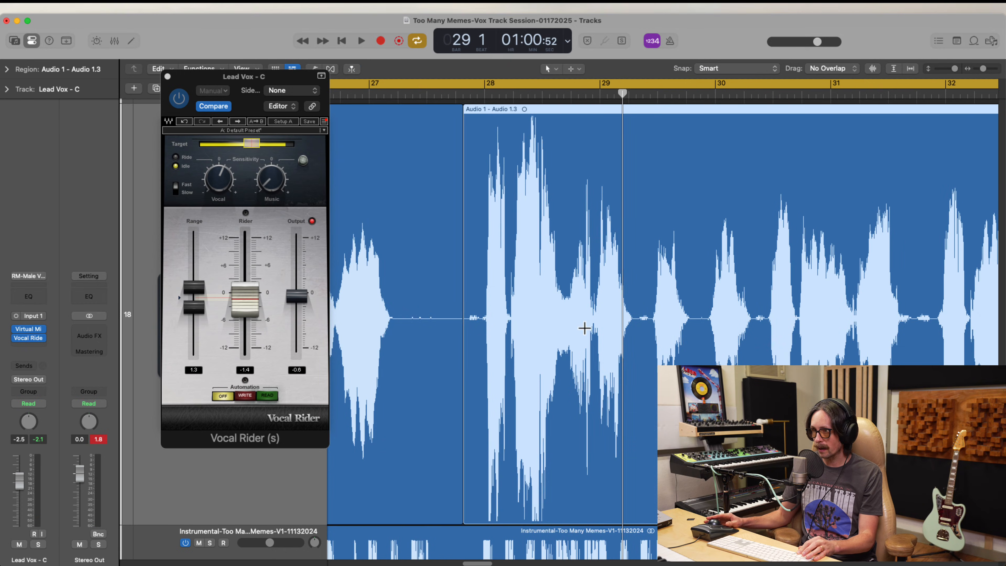
pyautogui.click(636, 348)
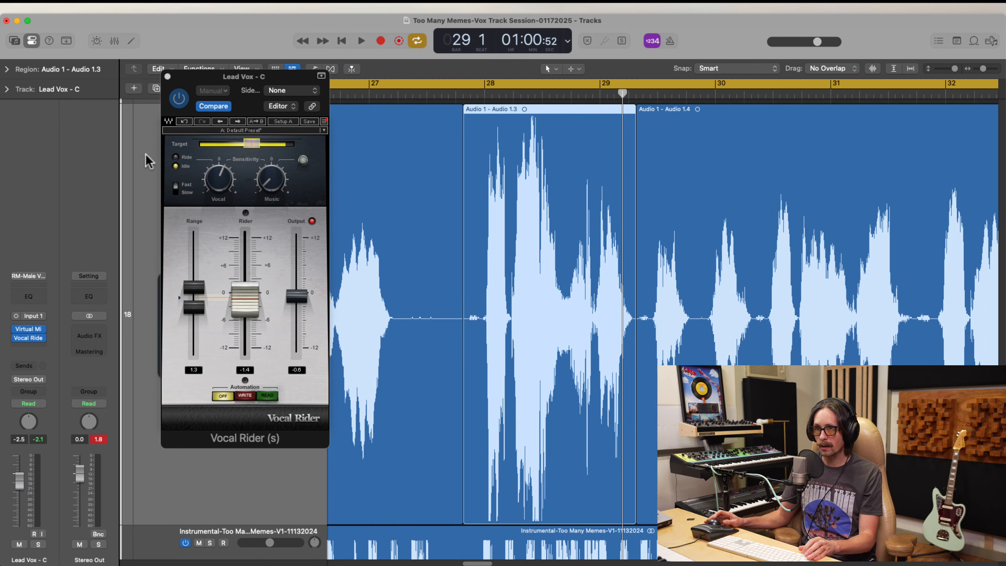
pyautogui.click(8, 71)
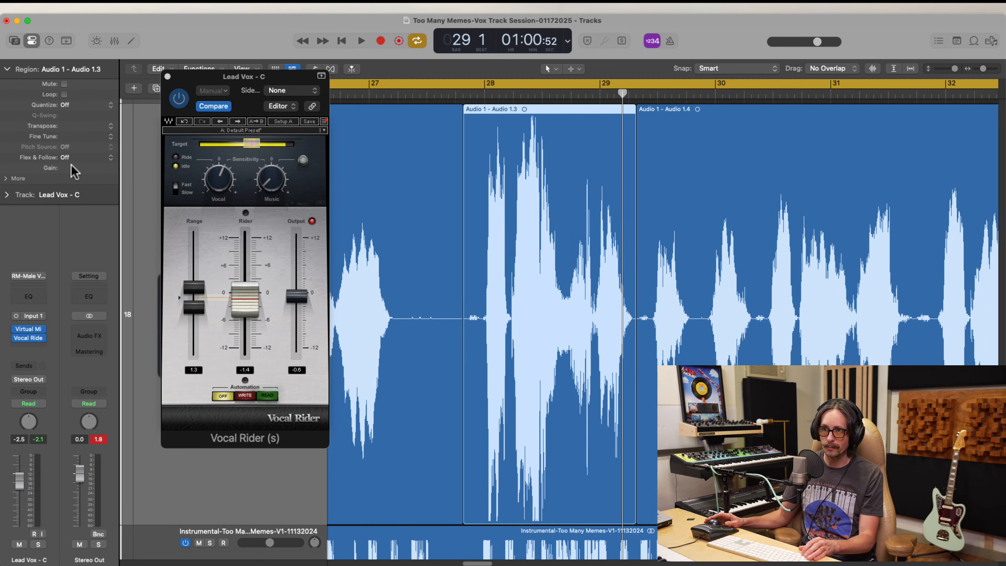
pyautogui.moveTo(74, 171); pyautogui.dragTo(69, 204)
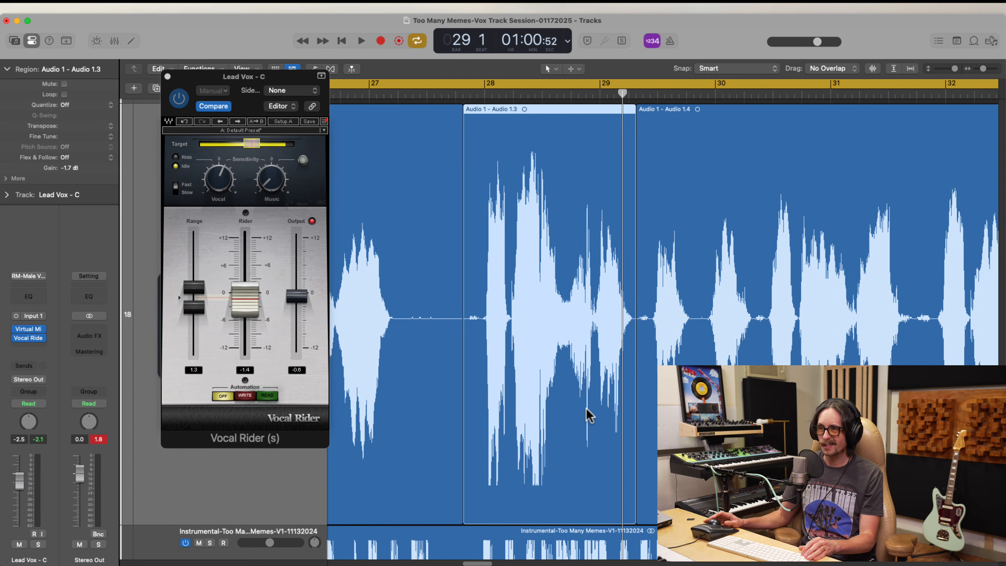
# Examine the waveform of the split phrase at bar 28 up close and close Vocal Rider
pyautogui.moveTo(495, 509); pyautogui.dragTo(610, 535)
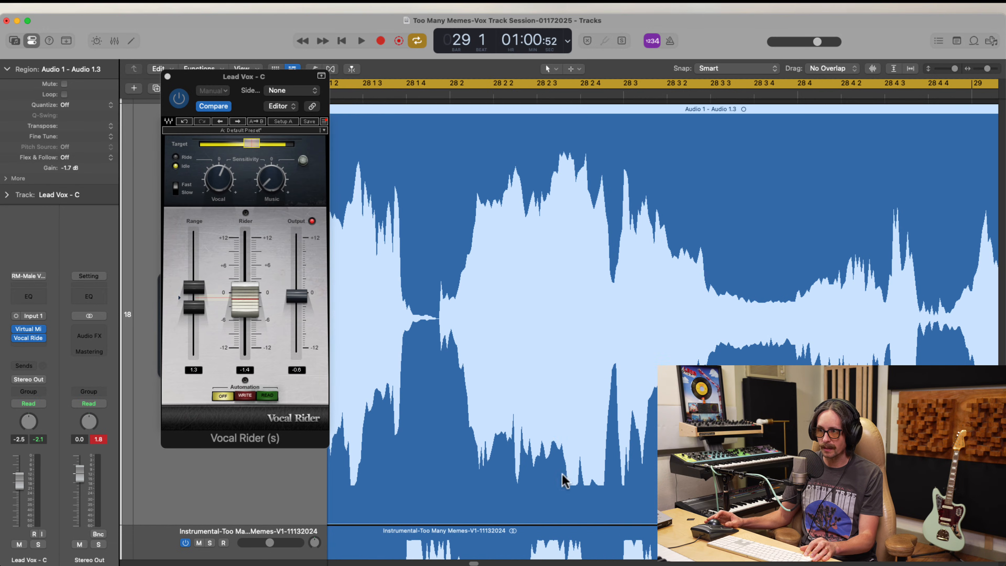
pyautogui.keyDown('ctrl'); pyautogui.keyDown('alt'); pyautogui.click(570, 410); pyautogui.keyUp('alt'); pyautogui.keyUp('ctrl')
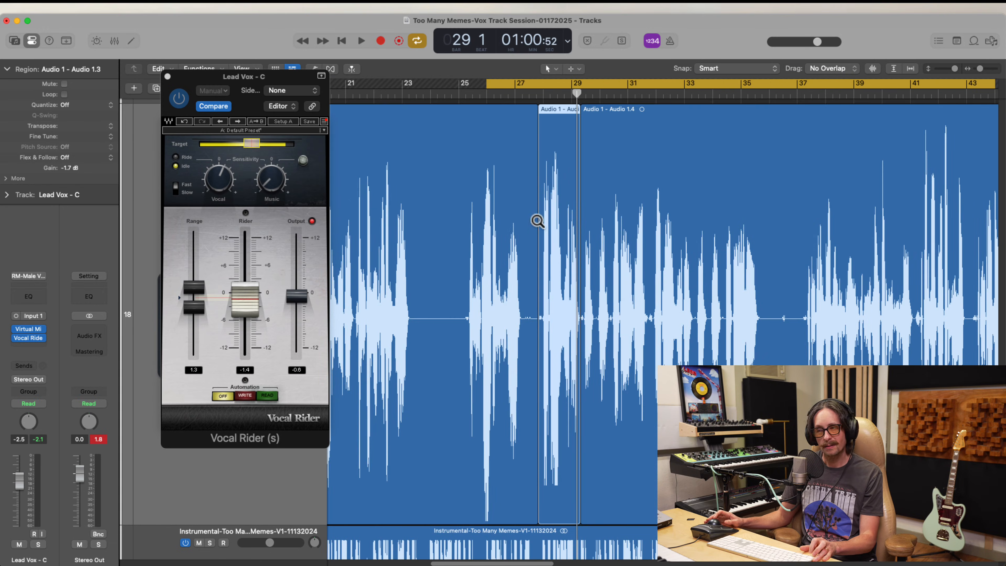
pyautogui.moveTo(545, 220); pyautogui.dragTo(530, 231)
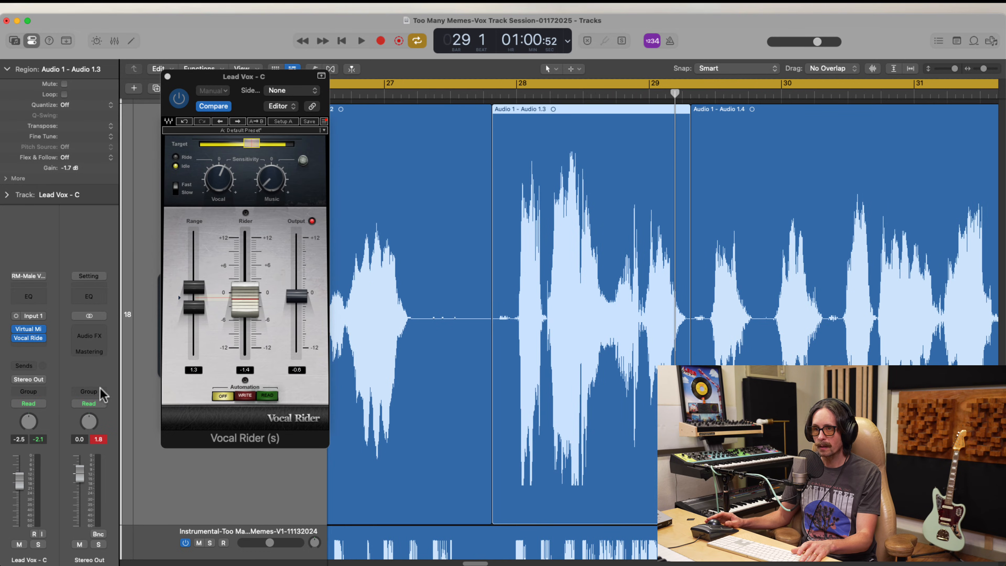
pyautogui.click(169, 77)
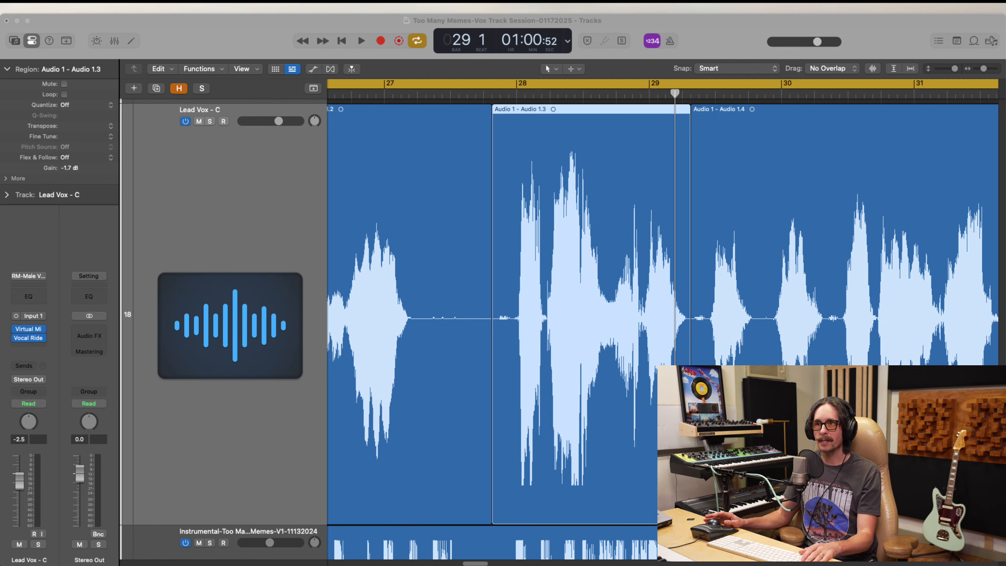
# Play the vocal through the phrase at bar 28 to check its level, and stop
pyautogui.click(561, 52)
pyautogui.keyDown('ctrl'); pyautogui.keyDown('alt'); pyautogui.click(392, 207); pyautogui.keyUp('alt'); pyautogui.keyUp('ctrl')
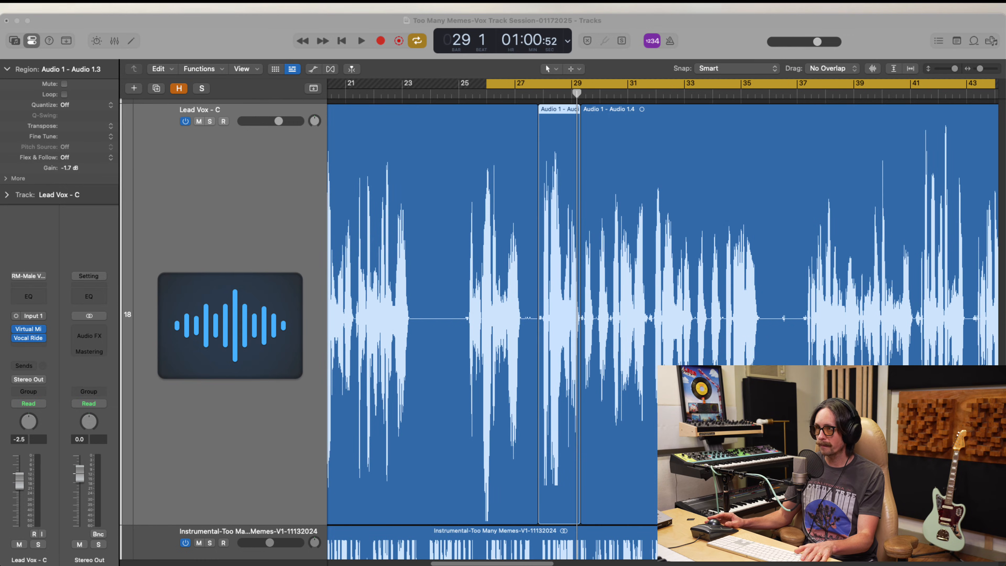
pyautogui.click(247, 22)
pyautogui.press('space')
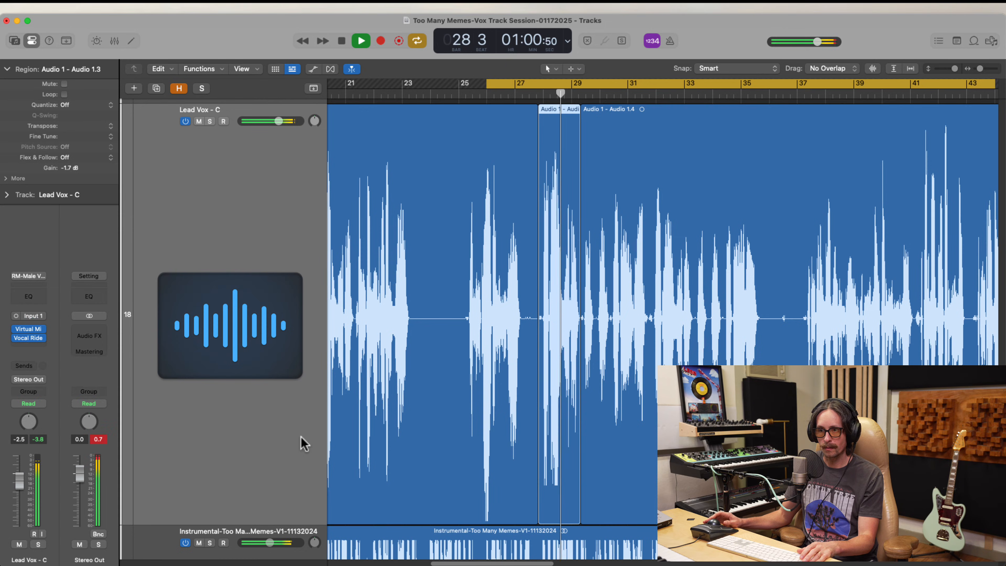
pyautogui.press('space')
# Select all the regions on Lead Vox - C and set the cycle range to span them
pyautogui.keyDown('ctrl'); pyautogui.keyDown('alt'); pyautogui.click(578, 256); pyautogui.keyUp('alt'); pyautogui.keyUp('ctrl')
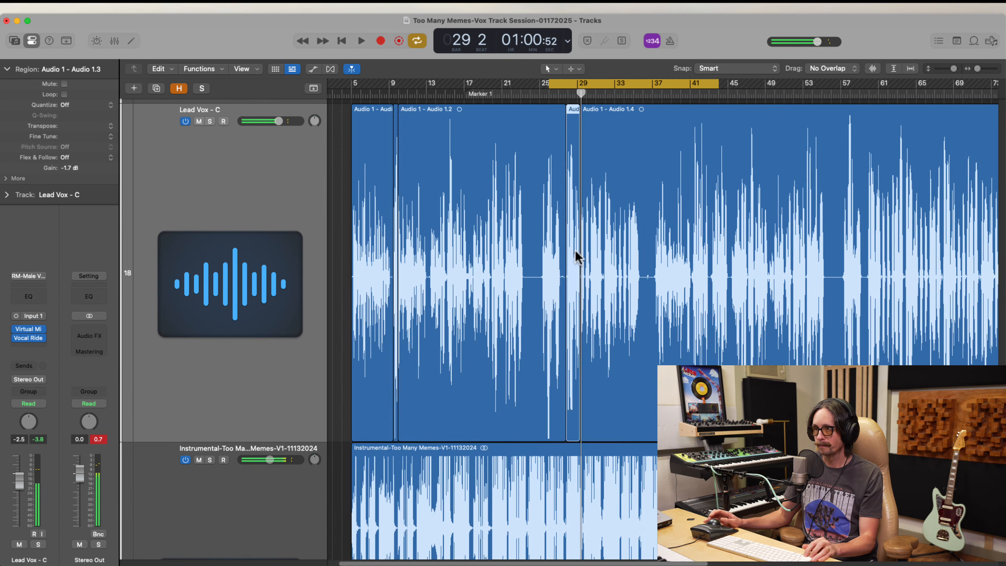
pyautogui.keyDown('ctrl'); pyautogui.keyDown('alt'); pyautogui.click(588, 219); pyautogui.keyUp('alt'); pyautogui.keyUp('ctrl')
pyautogui.click(604, 191)
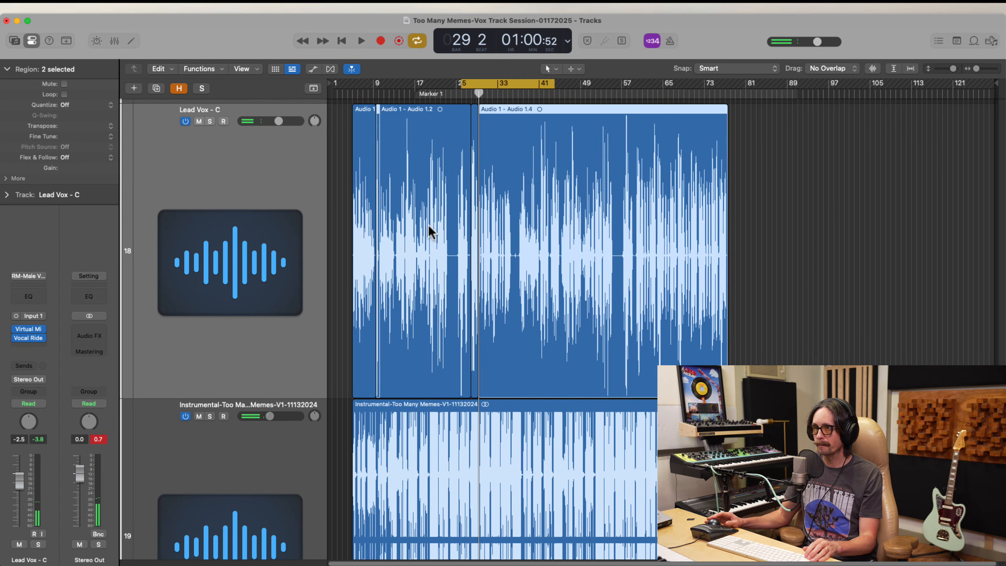
pyautogui.click(279, 222)
pyautogui.hotkey('ctrl', 'b')
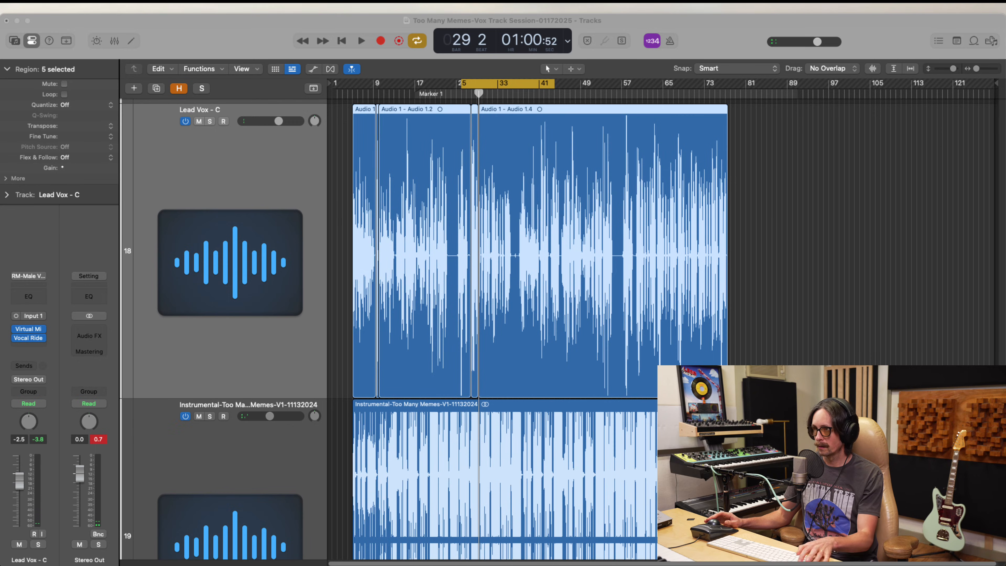
pyautogui.click(260, 36)
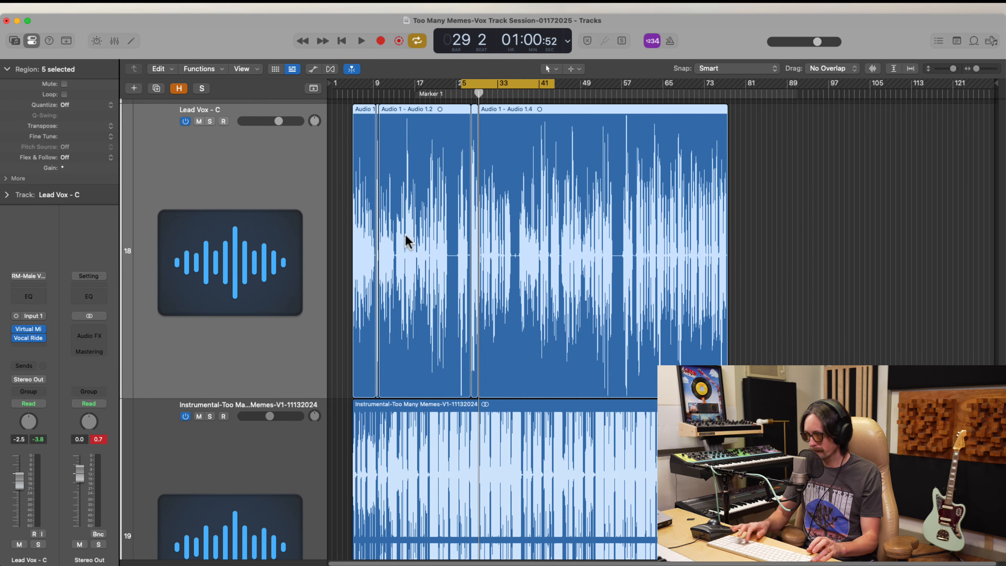
pyautogui.press('super+u')
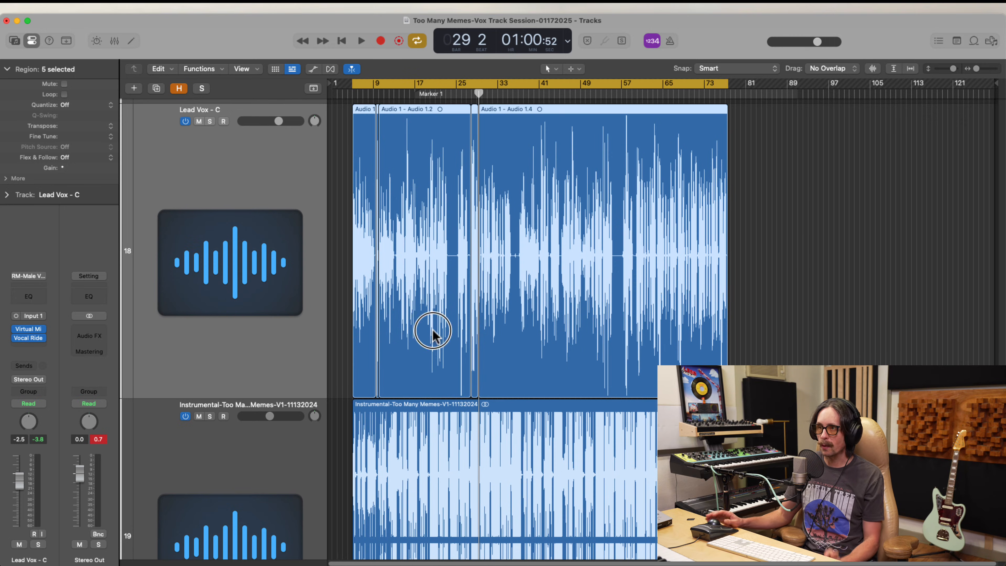
# Bounce the selected regions in place as one file on a new track named Vox Lead-VR, muting the source, with Normalize off
pyautogui.rightClick(433, 320)
pyautogui.click(467, 302)
pyautogui.rightClick(460, 319)
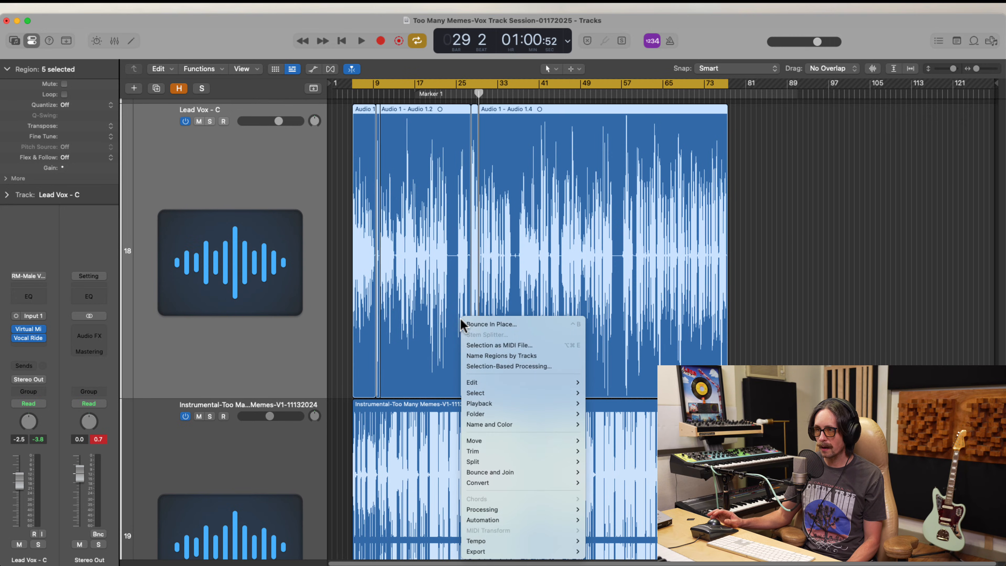
pyautogui.click(477, 323)
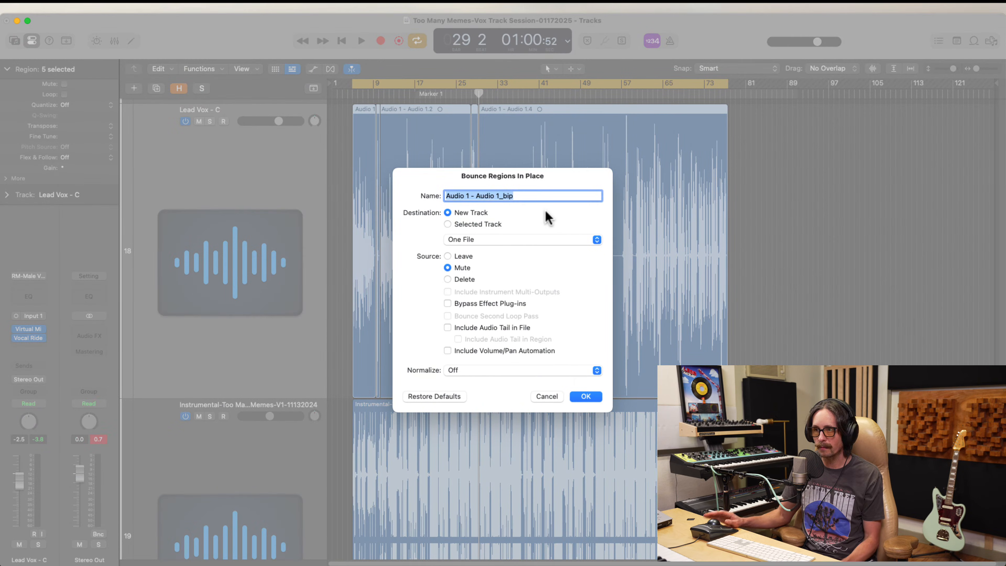
pyautogui.write('Vox Lead-VR')
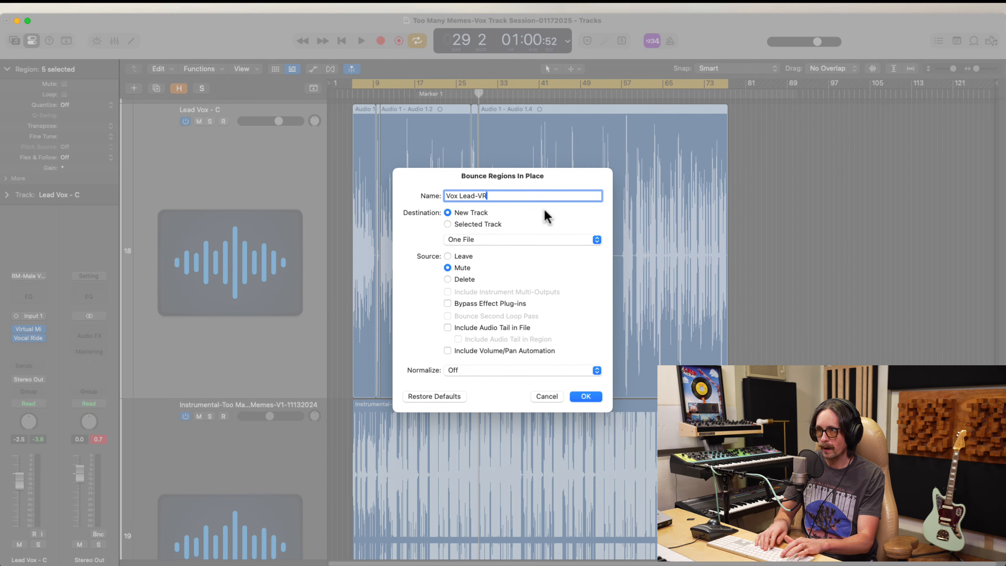
pyautogui.press('Return')
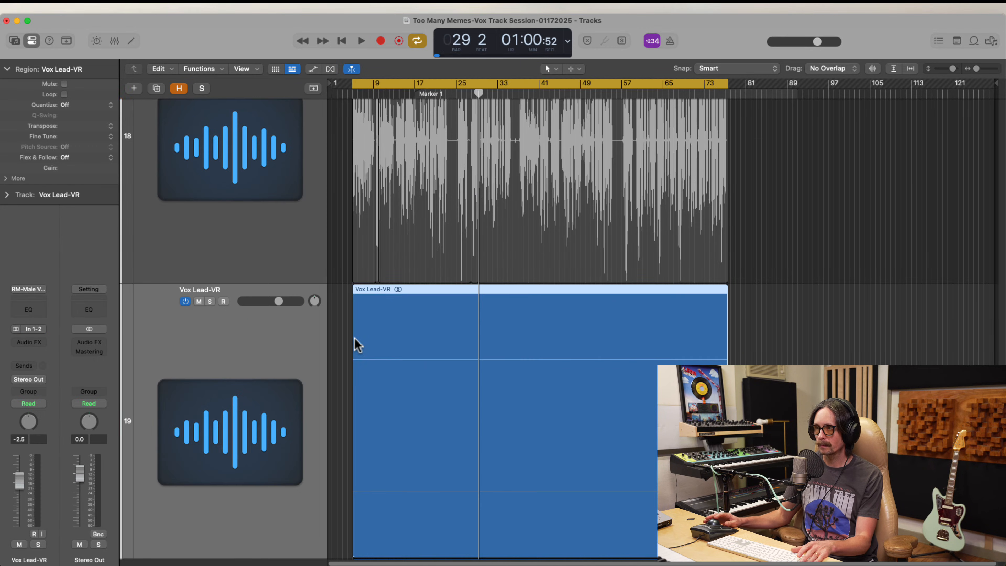
# Examine the waveform of the bounced Vox Lead-VR region up close and compare it with the muted Lead Vox - C regions
pyautogui.scroll(-2, 475, 339)
pyautogui.moveTo(411, 328); pyautogui.dragTo(567, 495)
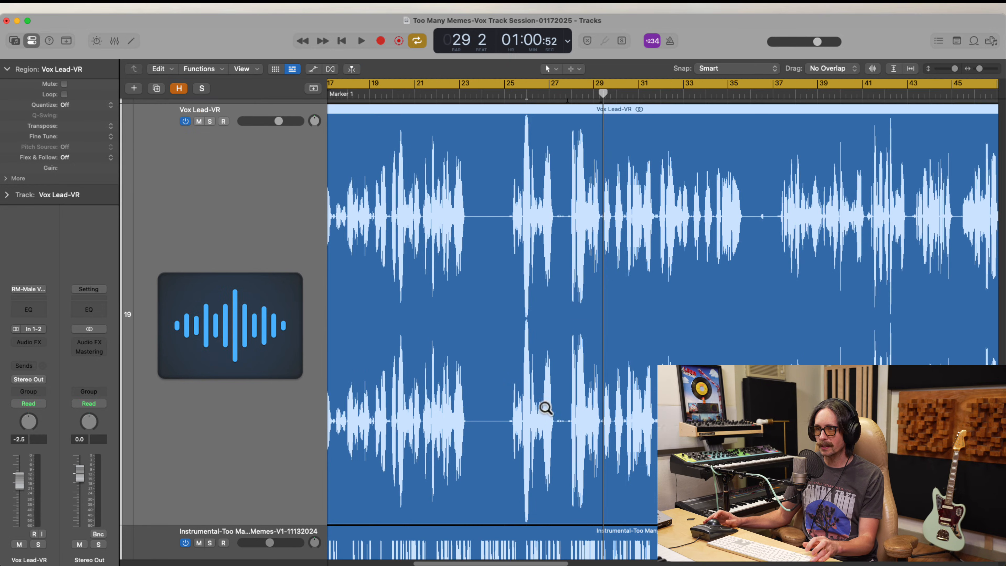
pyautogui.keyDown('ctrl'); pyautogui.keyDown('alt'); pyautogui.click(552, 318); pyautogui.keyUp('alt'); pyautogui.keyUp('ctrl')
pyautogui.scroll(5, 566, 264)
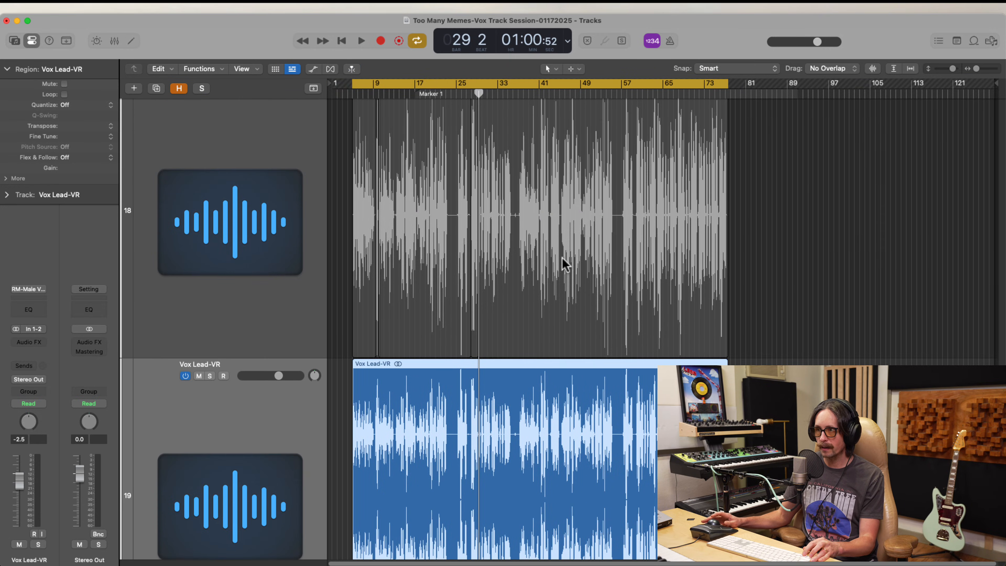
pyautogui.moveTo(518, 153); pyautogui.dragTo(301, 530)
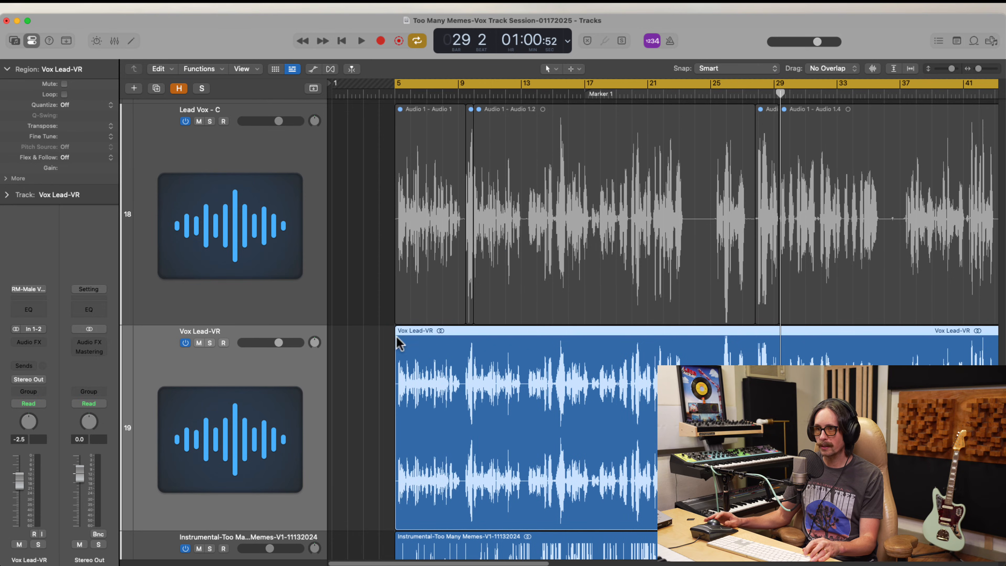
# Insert the stereo UAD UA 1176AE compressor on the Vox Lead-VR track and place its window clear of the channel strip
pyautogui.click(34, 342)
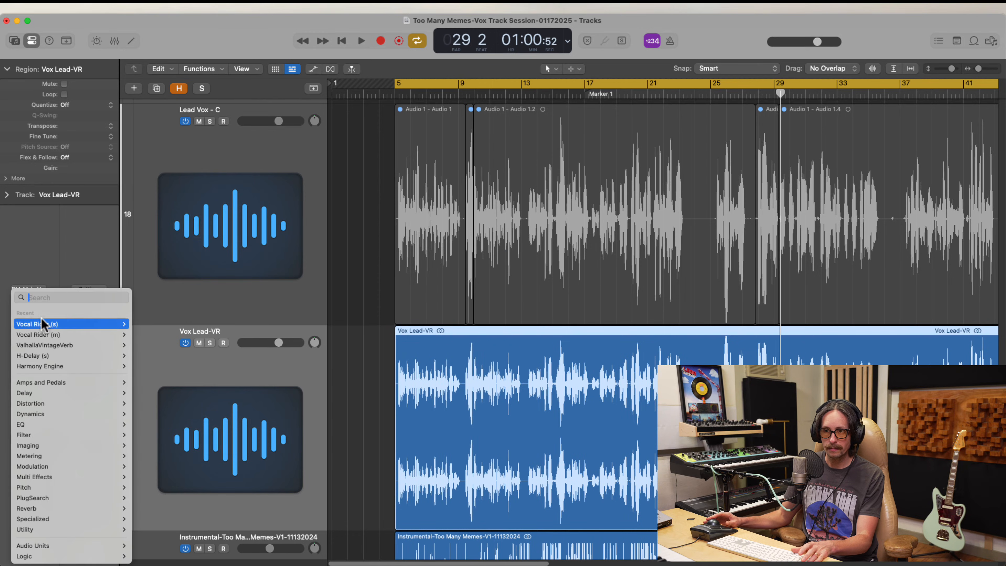
pyautogui.write('1176')
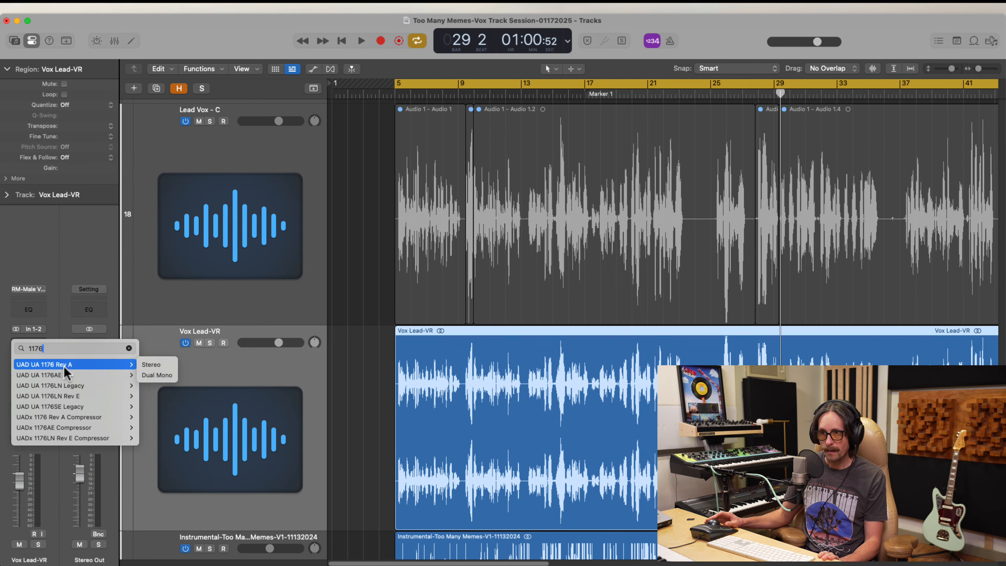
pyautogui.moveTo(66, 374)
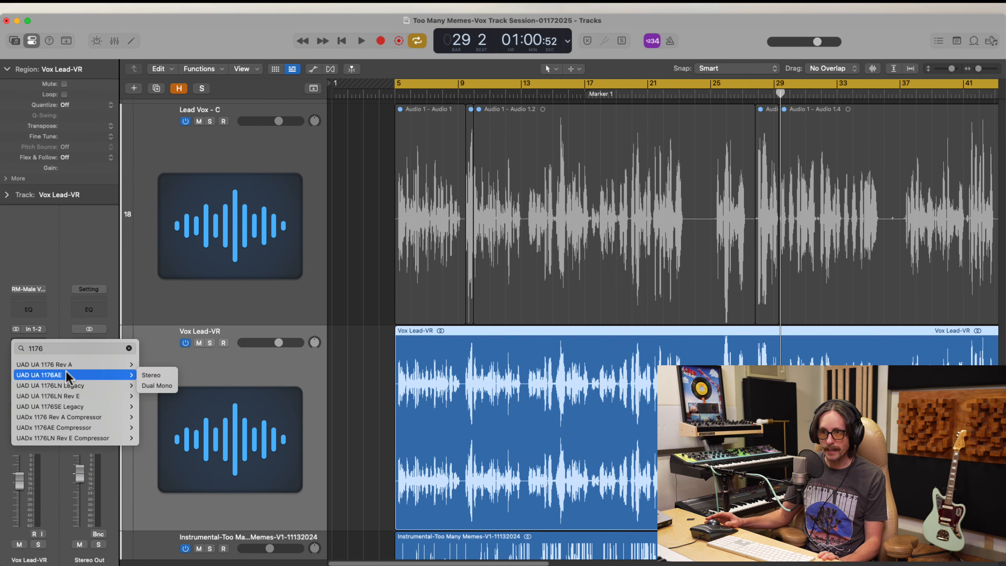
pyautogui.click(151, 375)
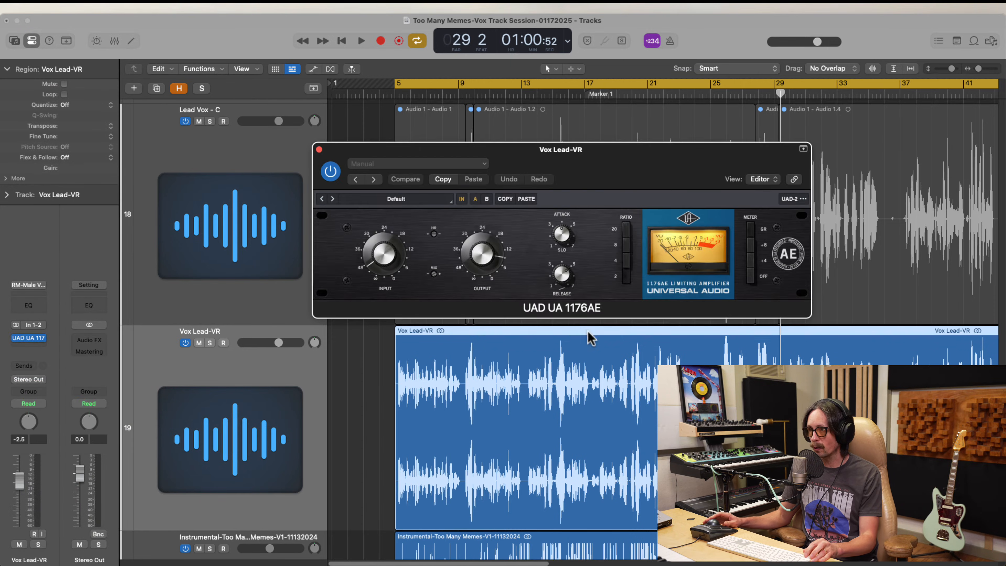
pyautogui.moveTo(643, 164); pyautogui.dragTo(522, 197)
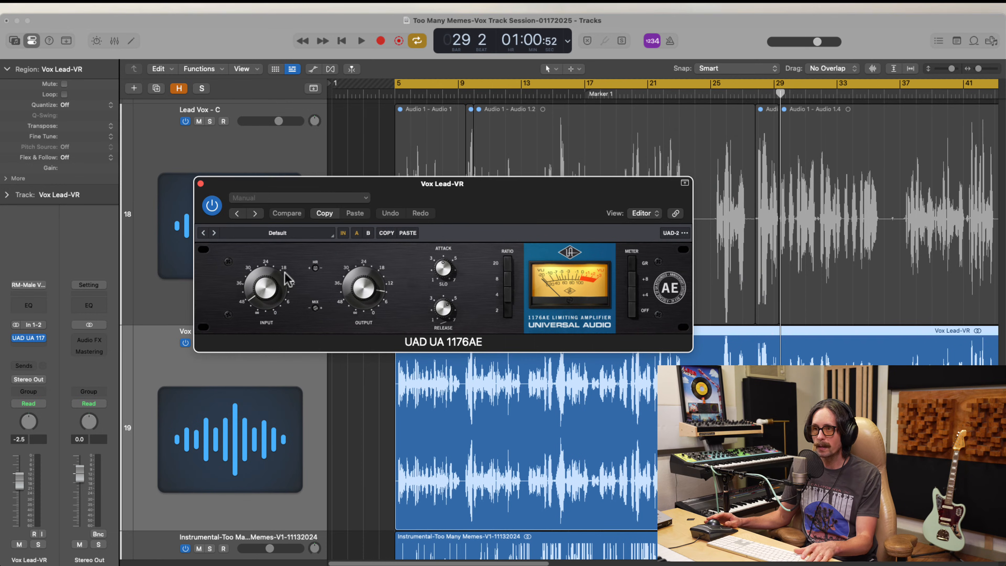
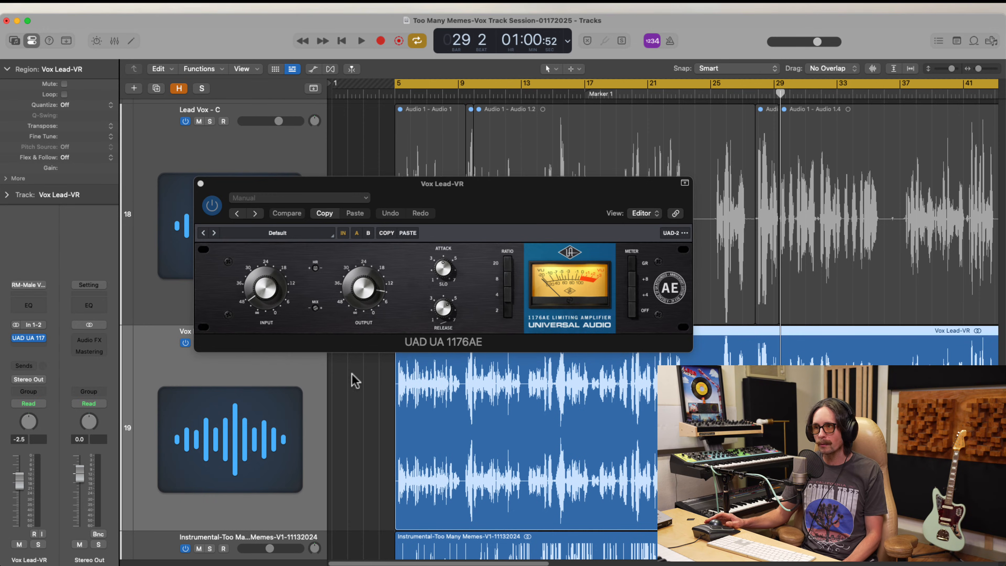
# Set the 1176AE's meter to gain reduction (GR) and adjust its attack and release
pyautogui.click(522, 193)
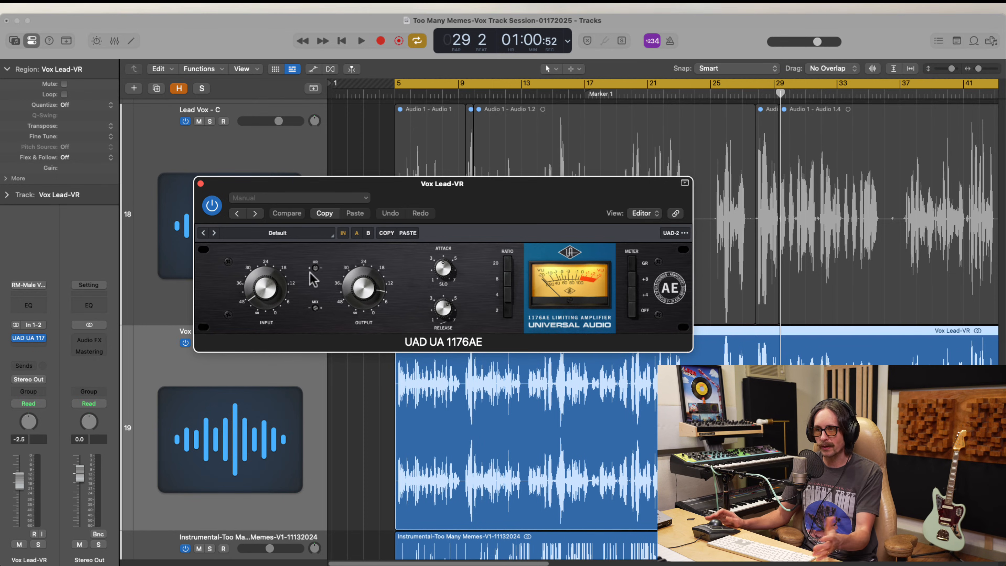
pyautogui.click(218, 429)
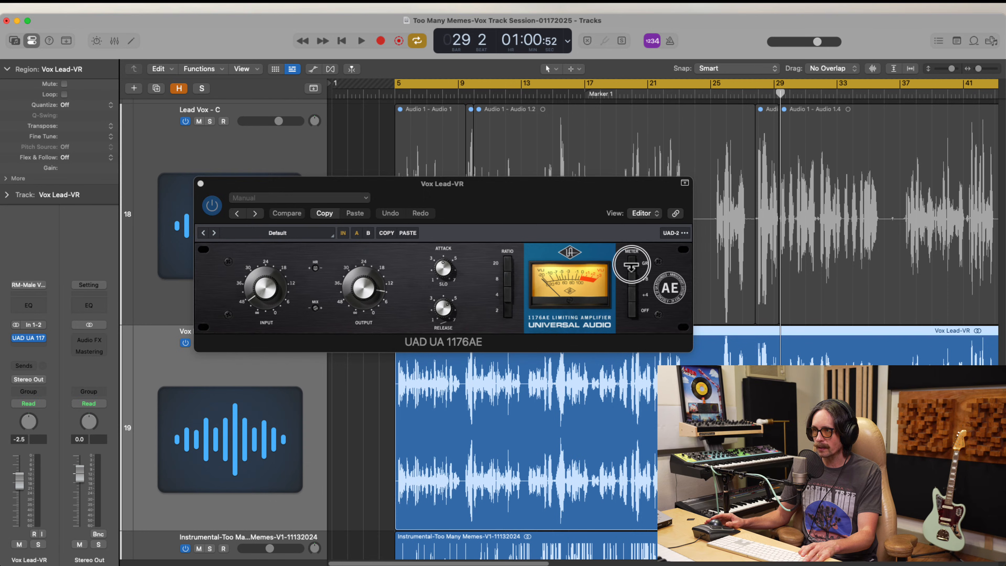
pyautogui.click(643, 268)
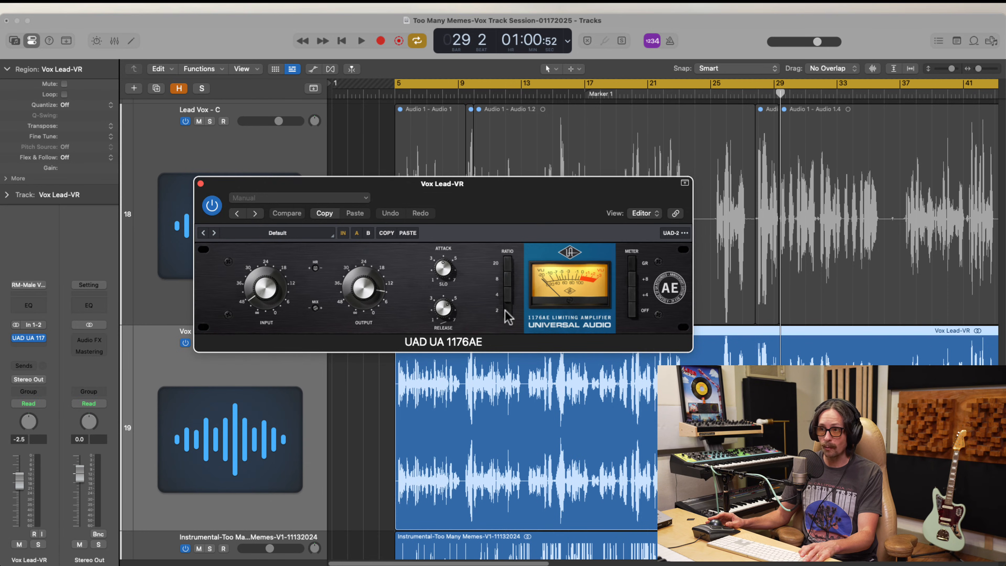
pyautogui.moveTo(444, 286); pyautogui.dragTo(445, 289)
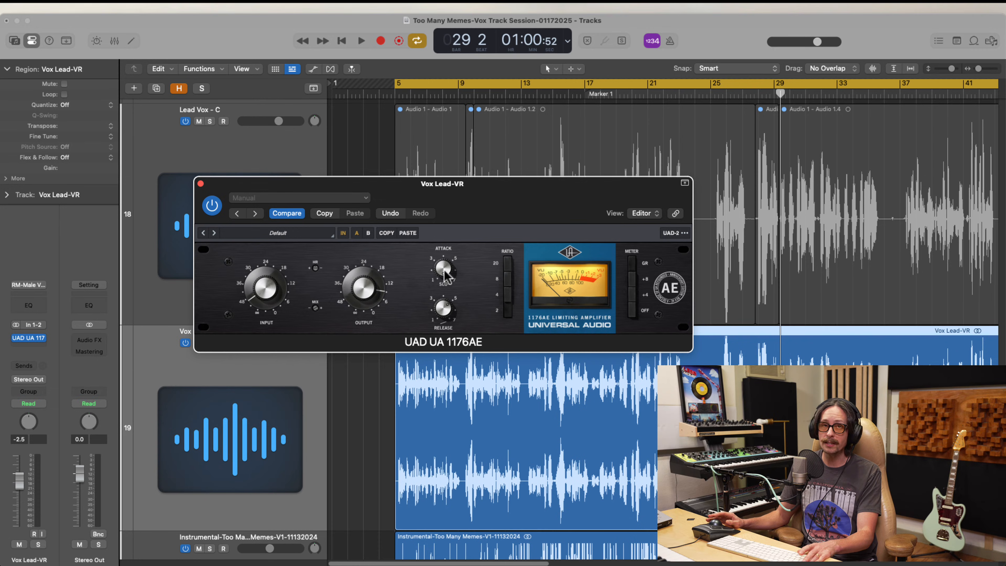
pyautogui.moveTo(441, 268)
pyautogui.mouseDown()
pyautogui.moveTo(433, 227)
pyautogui.moveTo(445, 253)
pyautogui.mouseUp()
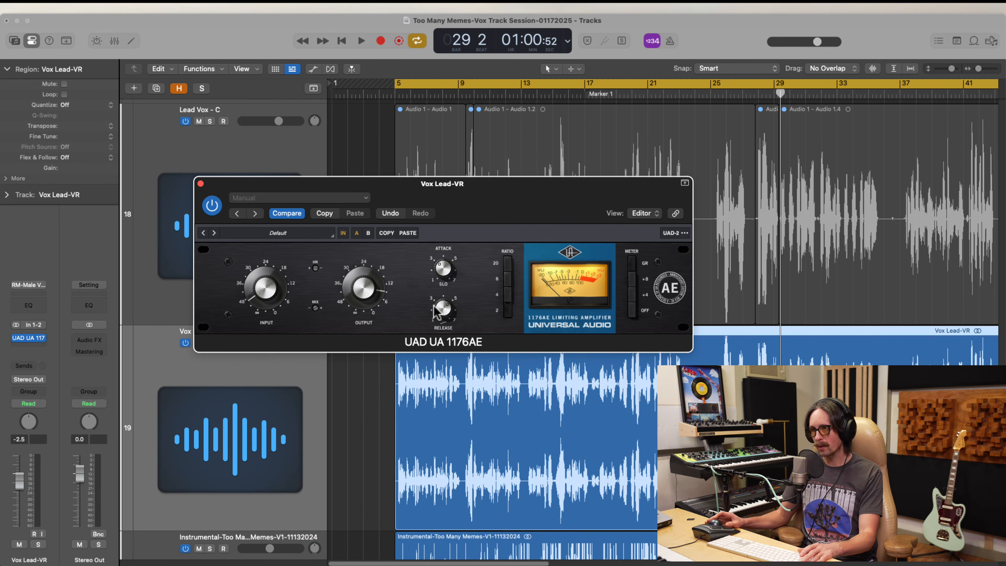
pyautogui.moveTo(445, 288); pyautogui.dragTo(439, 348)
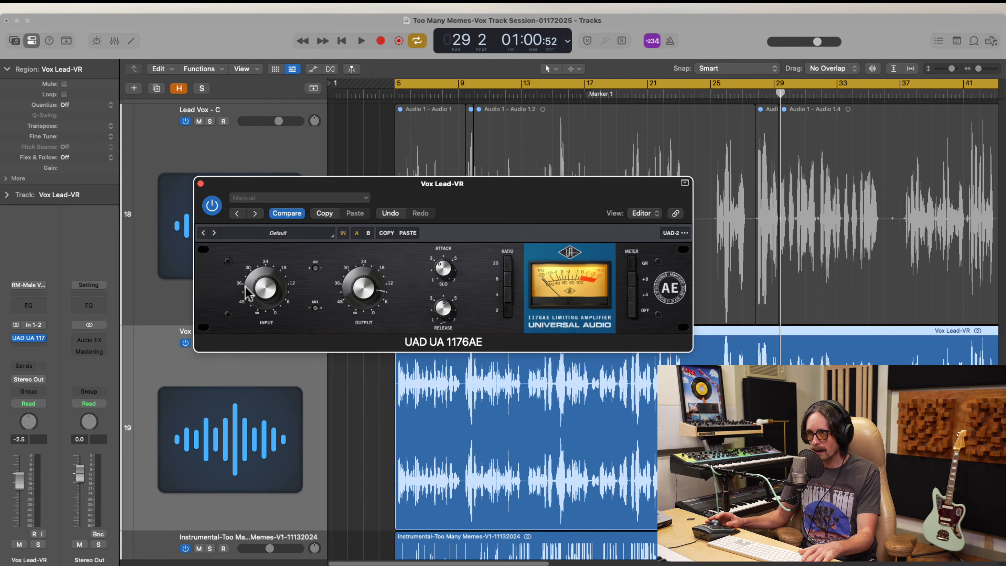
# Play the song from the cycle start and fine-tune the 1176AE's input, output and attack against the mix
pyautogui.press('super+Tab')
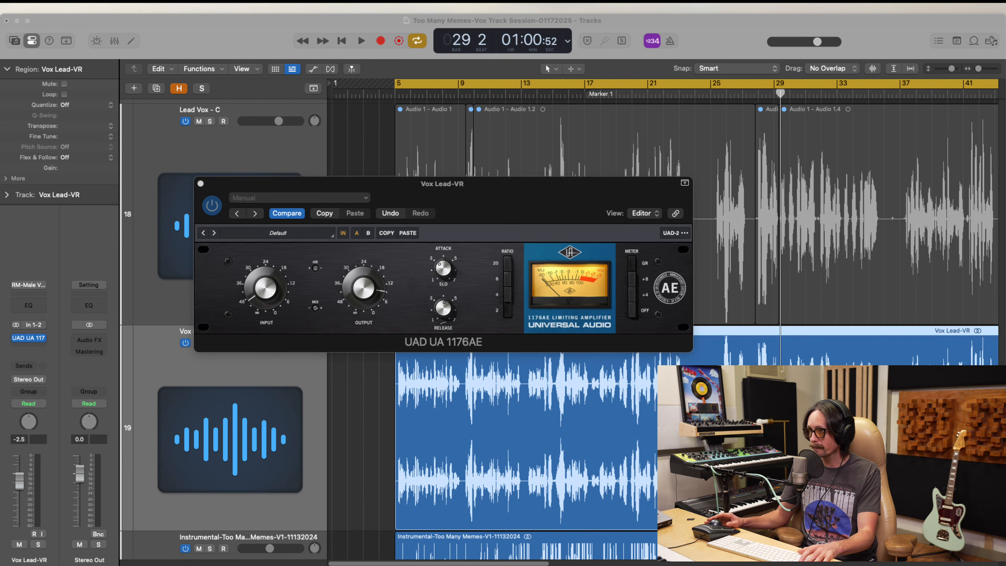
pyautogui.press('super+Tab')
pyautogui.press('space')
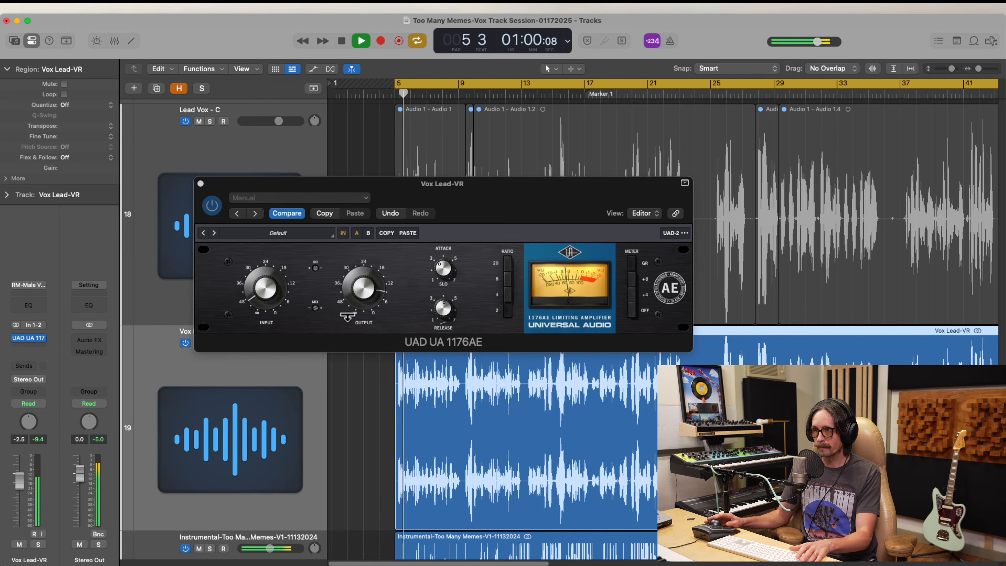
pyautogui.click(263, 295)
pyautogui.click(369, 275)
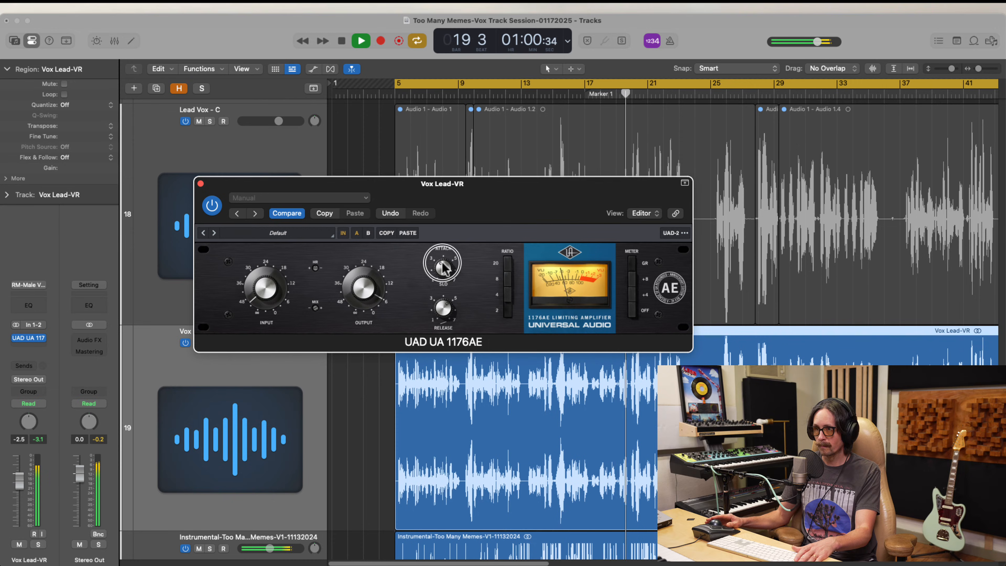
pyautogui.moveTo(439, 271); pyautogui.dragTo(440, 277)
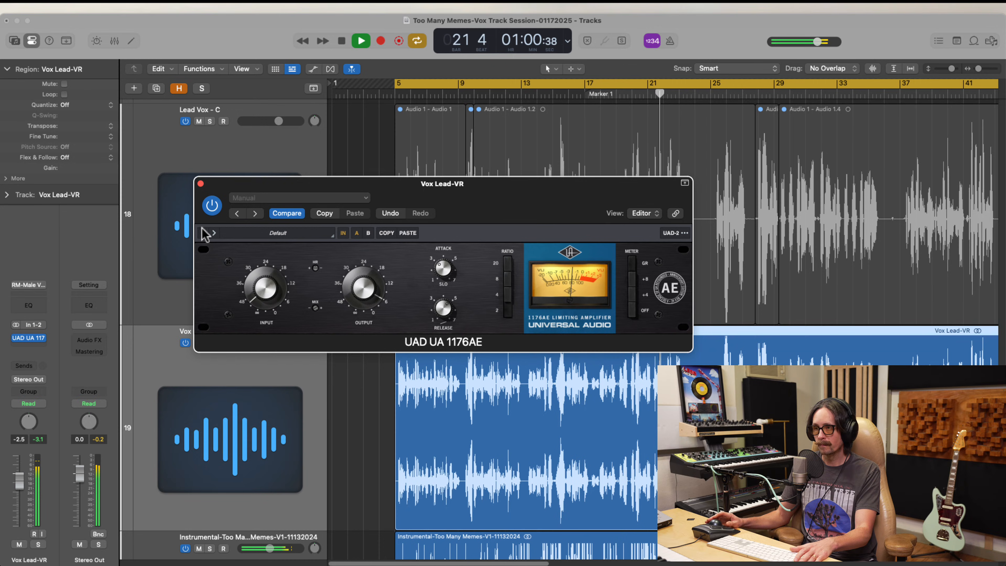
# Compare the vocal with the 1176AE bypassed and active while playing back the opening bars
pyautogui.click(212, 206)
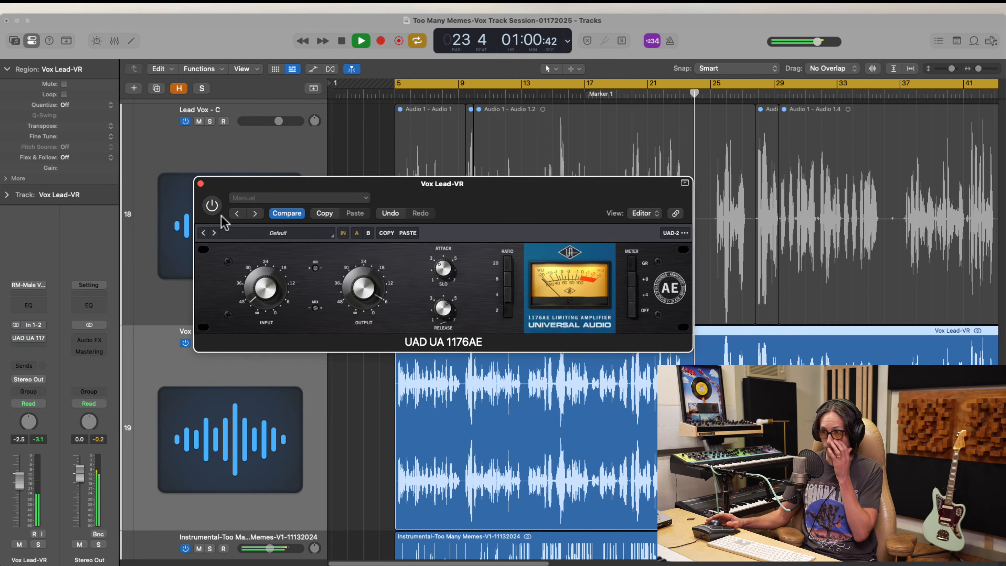
pyautogui.press('space')
pyautogui.press('space')
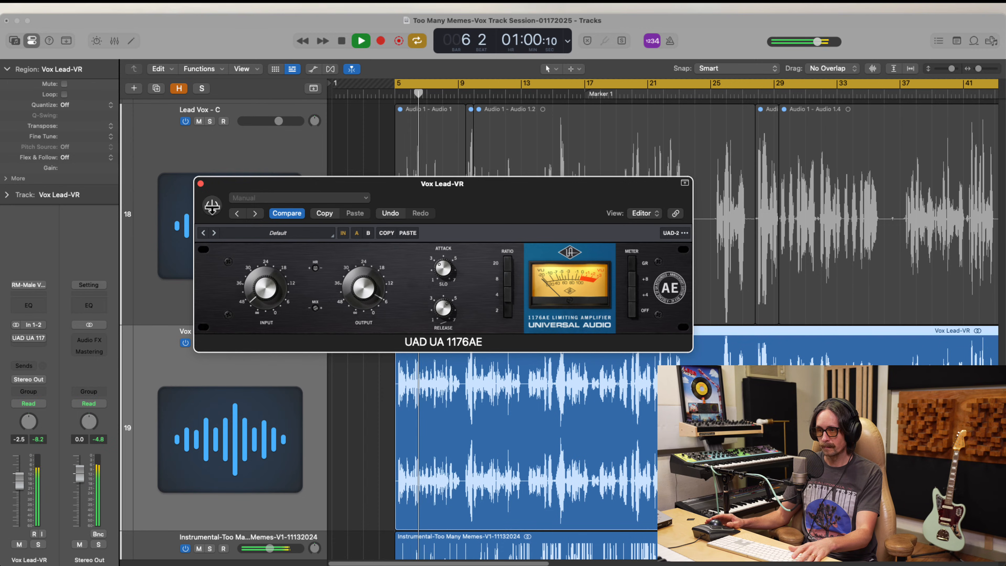
pyautogui.click(461, 95)
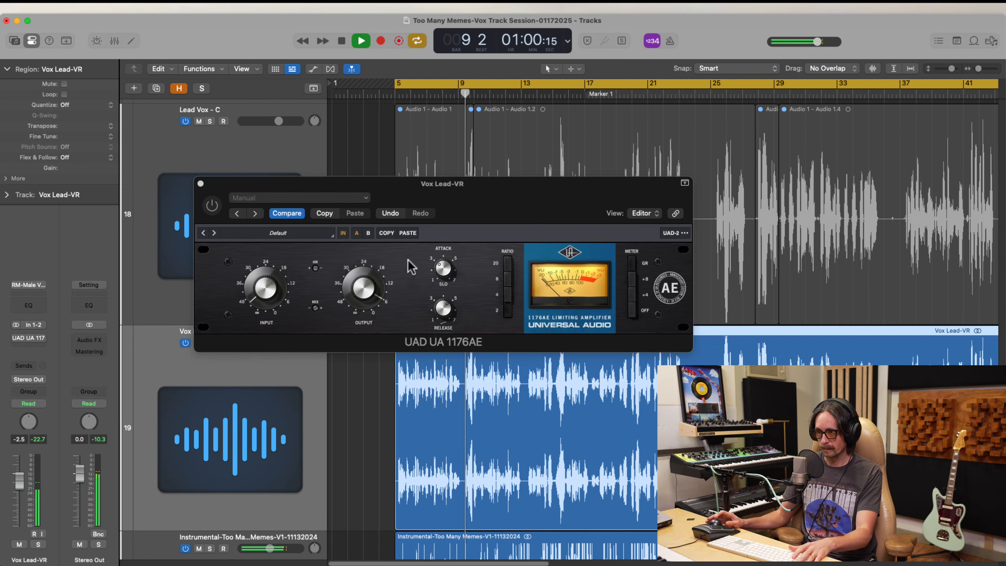
pyautogui.click(205, 201)
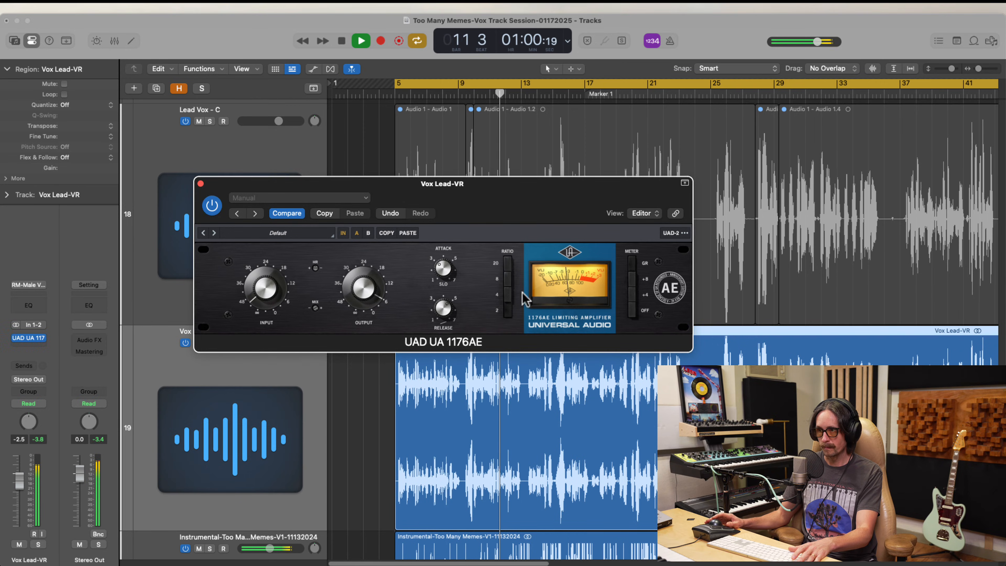
# Solo Vox Lead-VR, fine-tune the 1176AE's release during playback, and stop
pyautogui.click(38, 545)
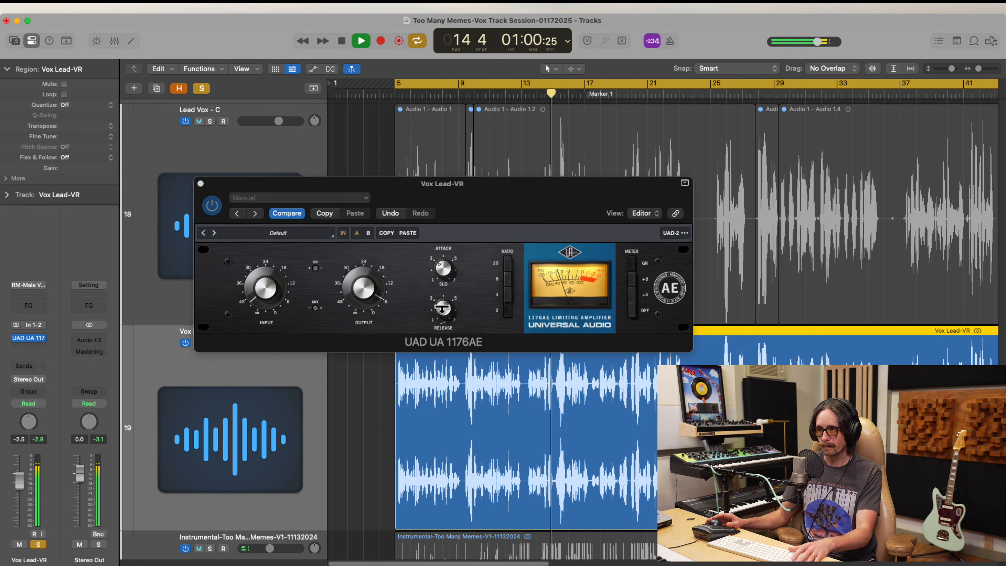
pyautogui.click(442, 309)
pyautogui.moveTo(443, 307); pyautogui.dragTo(443, 302)
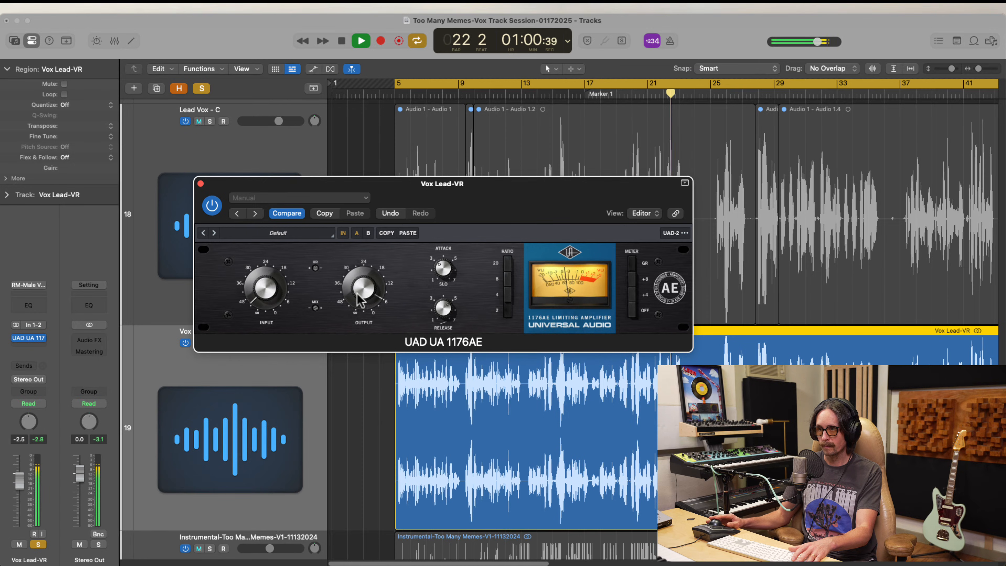
pyautogui.press('space')
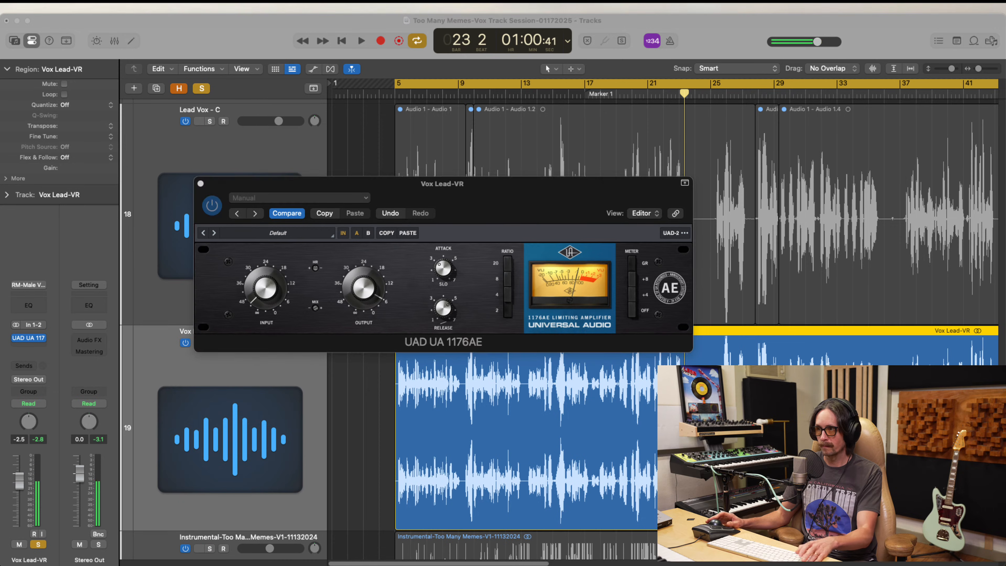
pyautogui.click(202, 41)
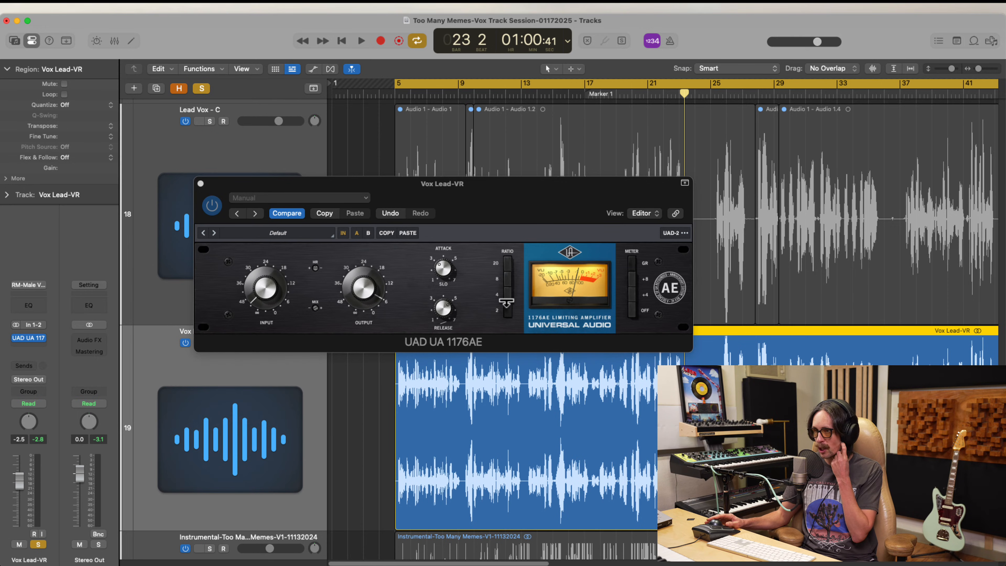
# Try the 1176AE's 20, 8 and 4 ratio settings and finish on 2
pyautogui.click(504, 266)
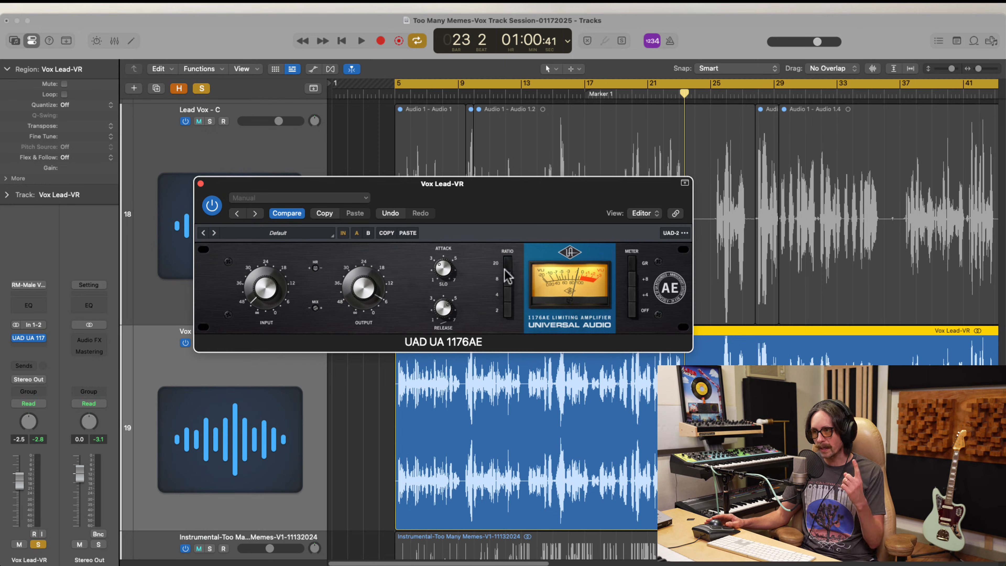
pyautogui.click(507, 311)
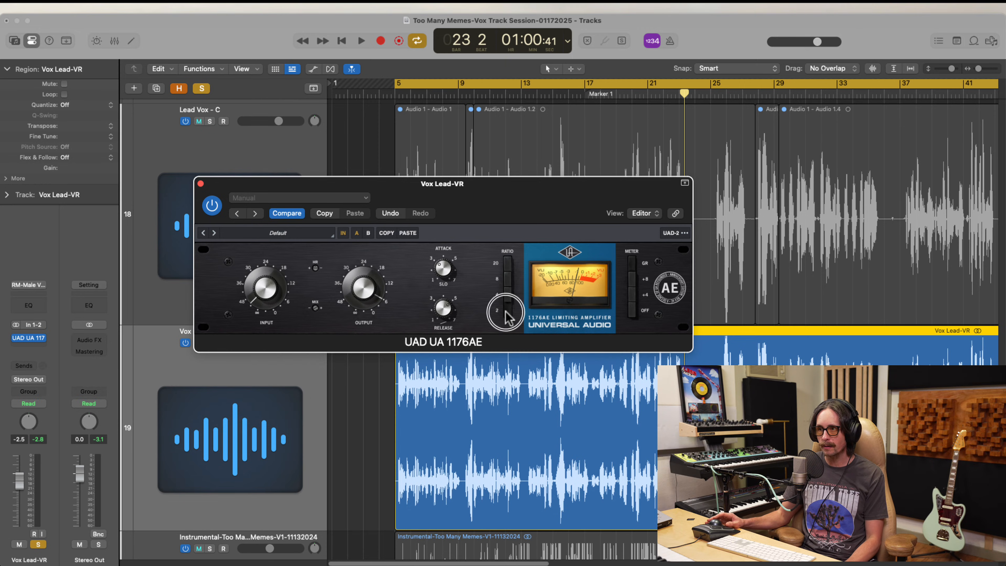
pyautogui.click(508, 279)
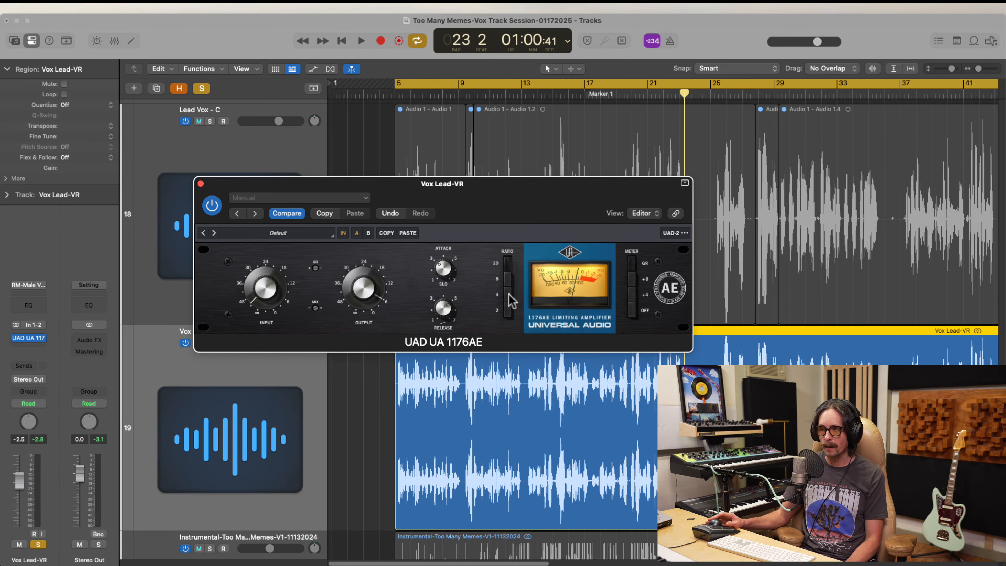
pyautogui.click(507, 310)
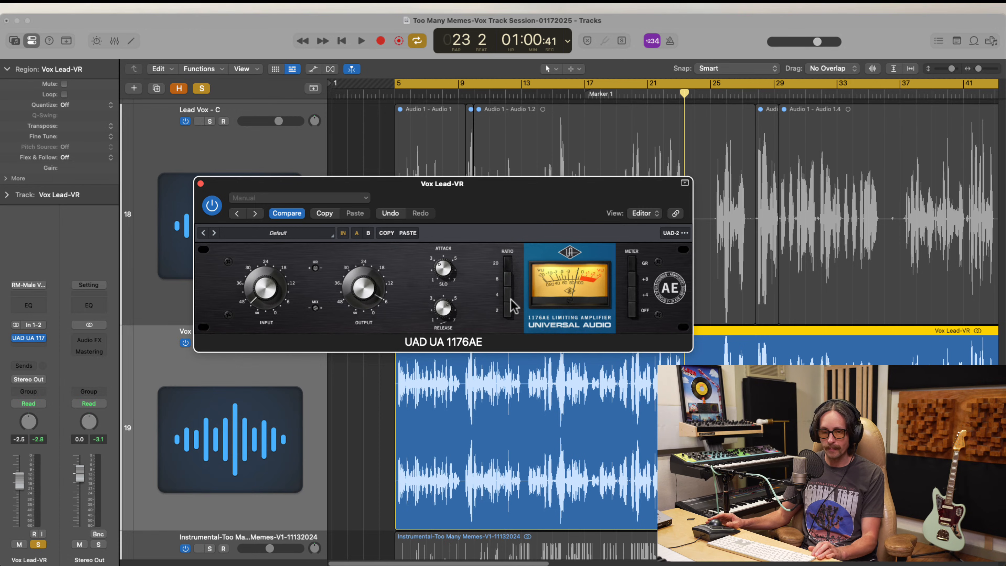
pyautogui.click(511, 309)
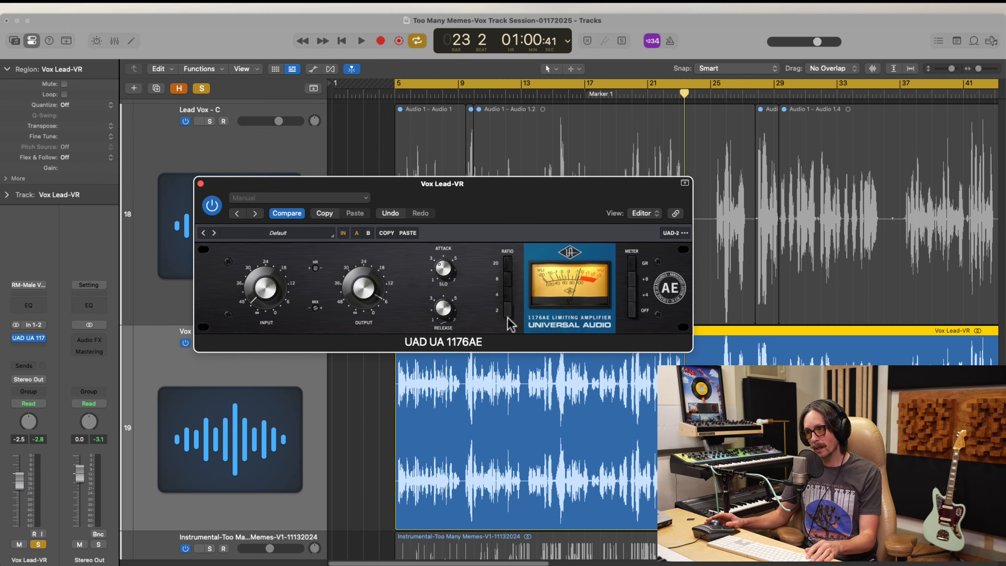
pyautogui.click(508, 292)
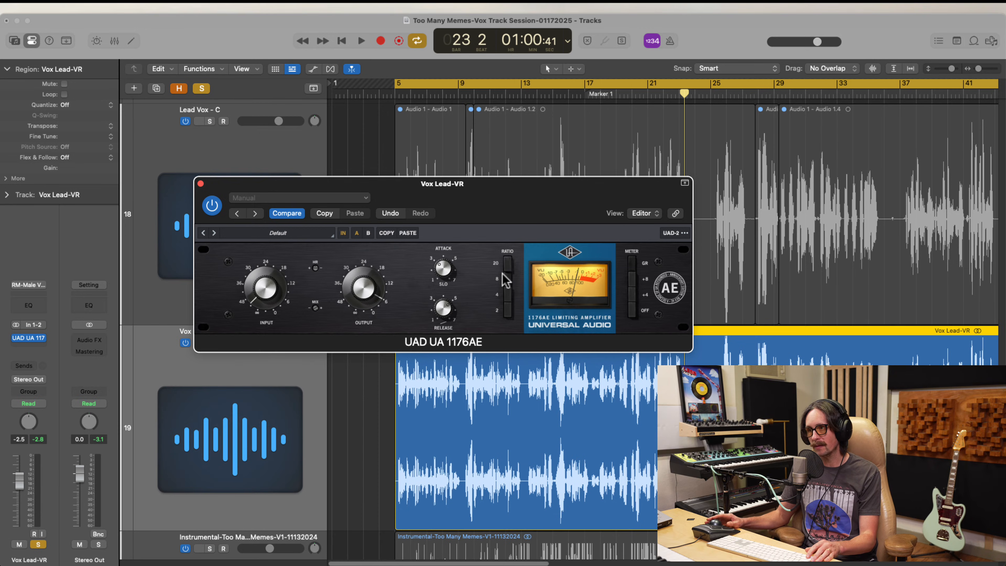
pyautogui.click(508, 310)
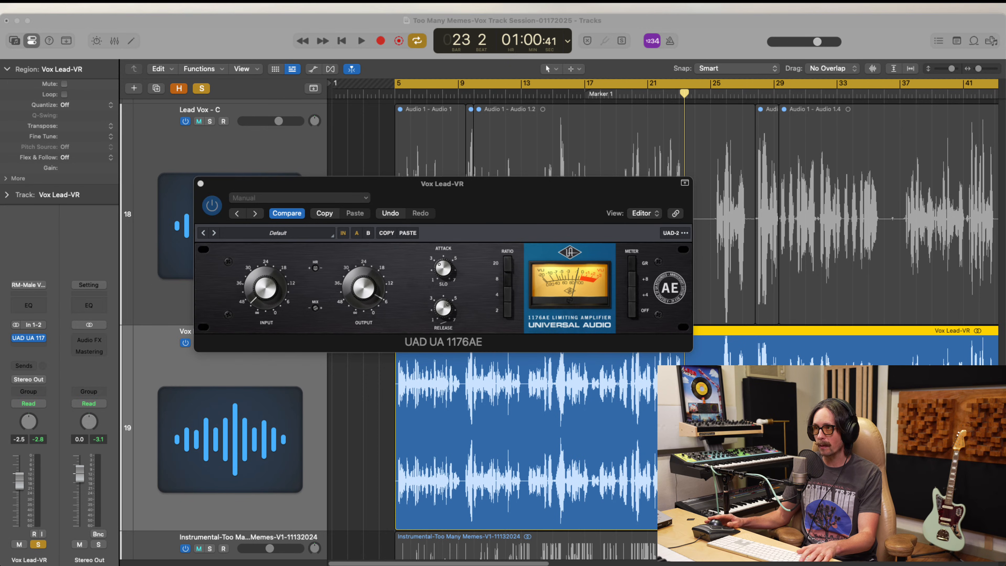
# Play the soloed Vox Lead-VR from the cycle start, compare it with the 1176AE bypassed and active, and stop playback
pyautogui.click(266, 51)
pyautogui.press('space')
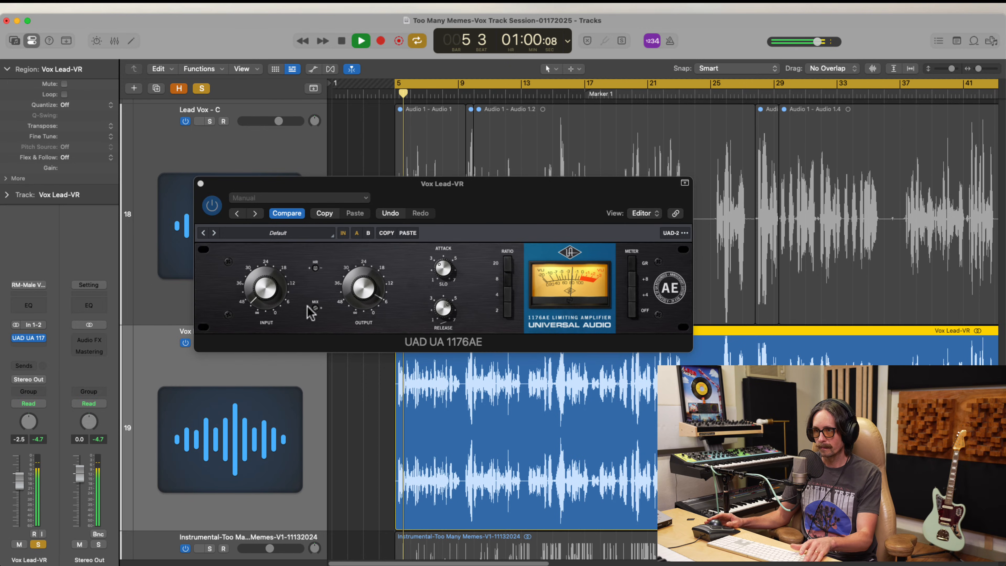
pyautogui.moveTo(316, 308); pyautogui.dragTo(312, 343)
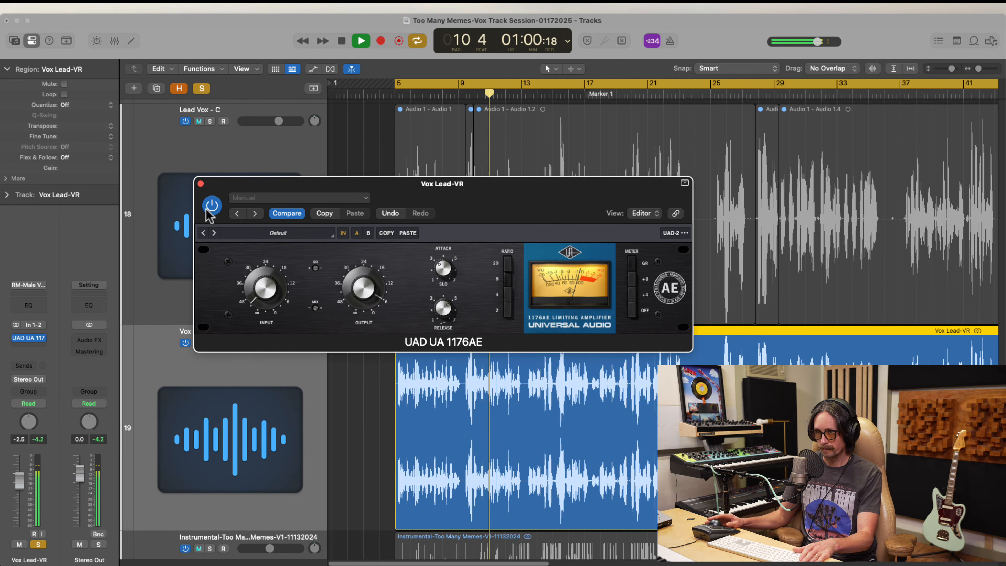
pyautogui.click(212, 205)
pyautogui.click(212, 206)
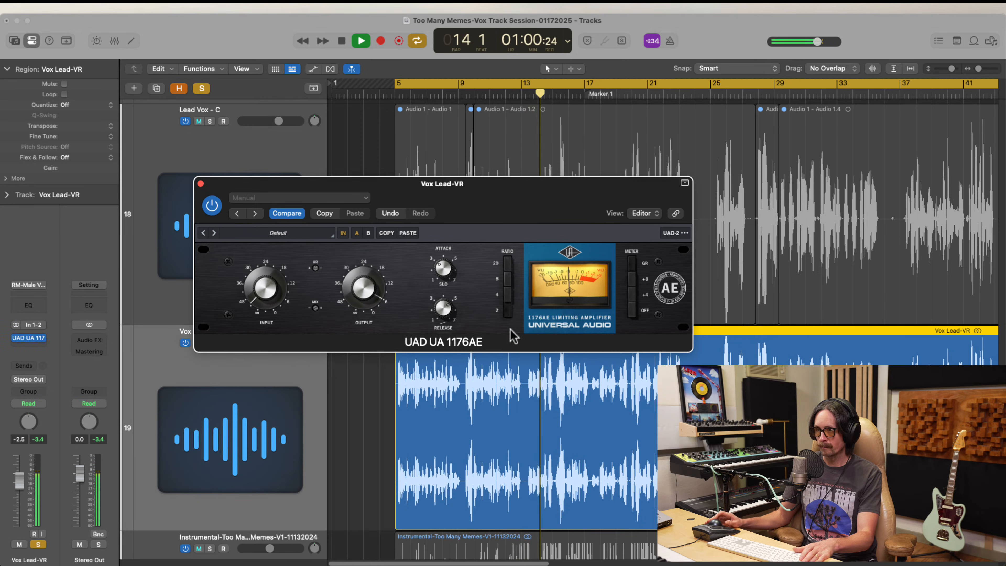
pyautogui.click(442, 307)
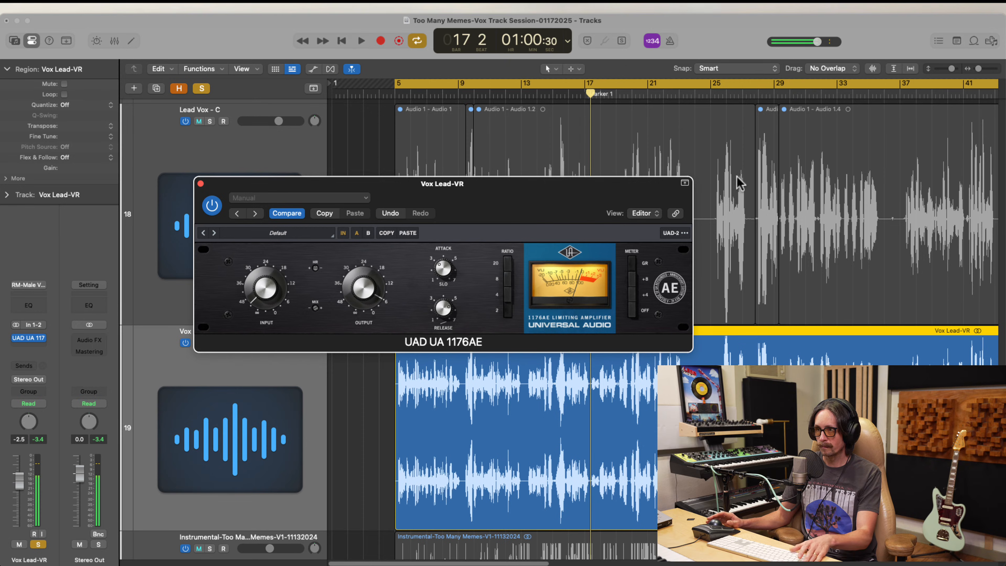
pyautogui.press('space')
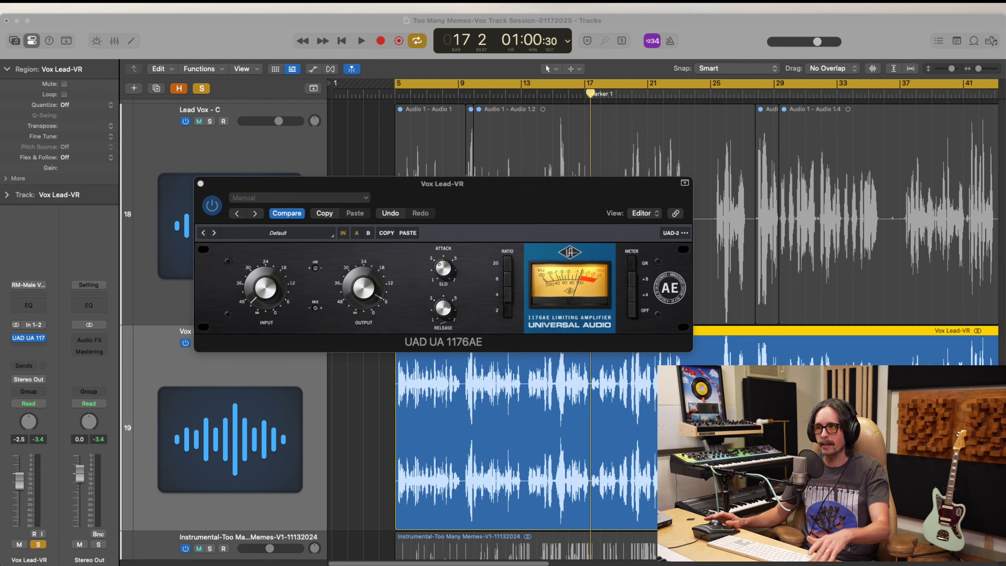
# Readjust the 1176AE's release, audition it on the soloed vocal from the cycle start, and stop playback
pyautogui.click(580, 284)
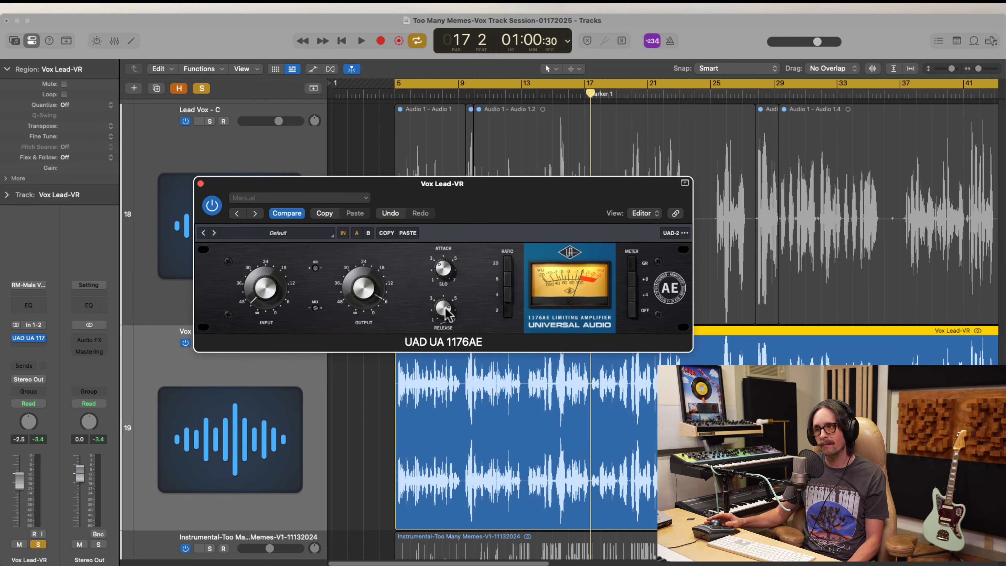
pyautogui.moveTo(446, 313); pyautogui.dragTo(443, 367)
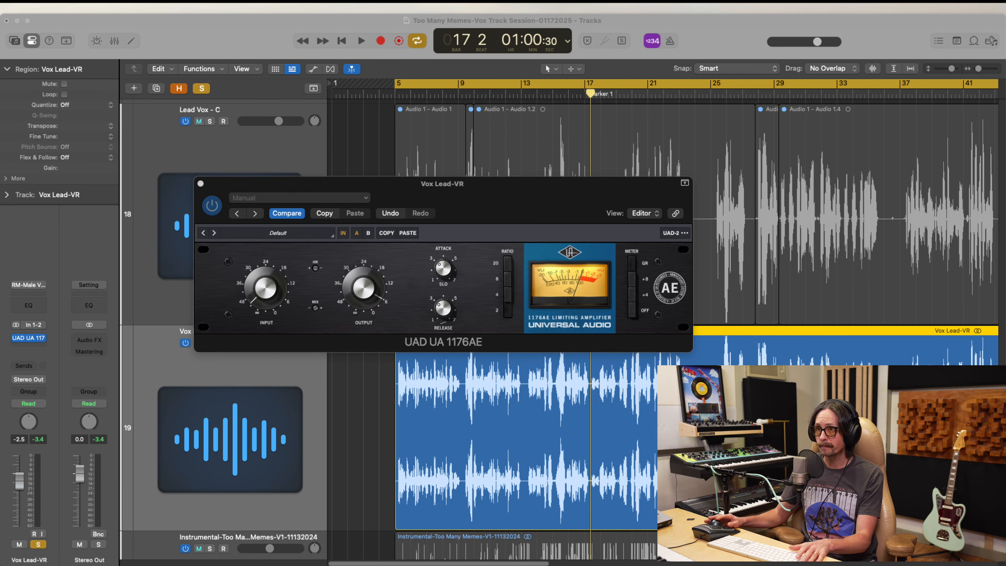
pyautogui.press('space')
pyautogui.click(434, 320)
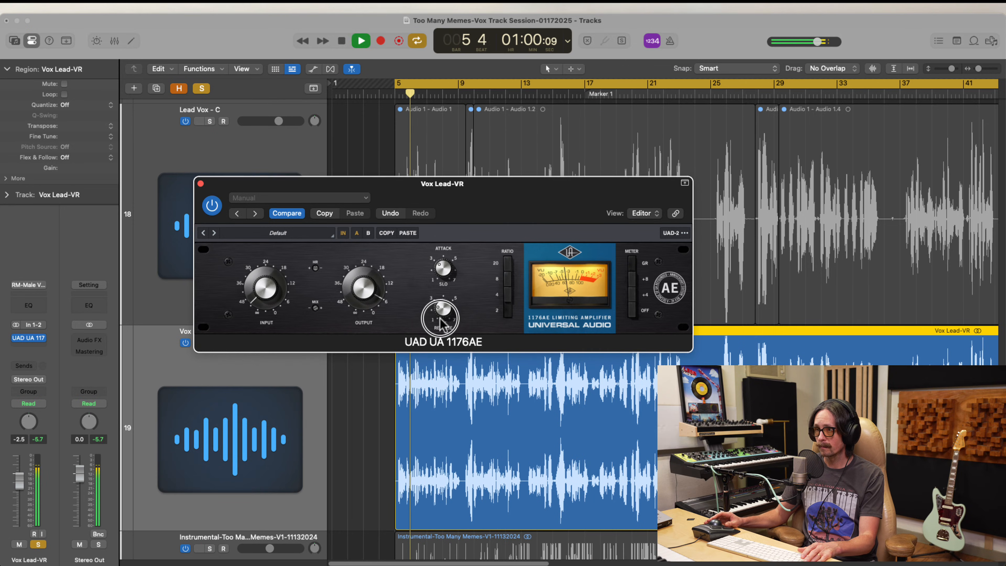
pyautogui.moveTo(438, 322); pyautogui.dragTo(442, 319)
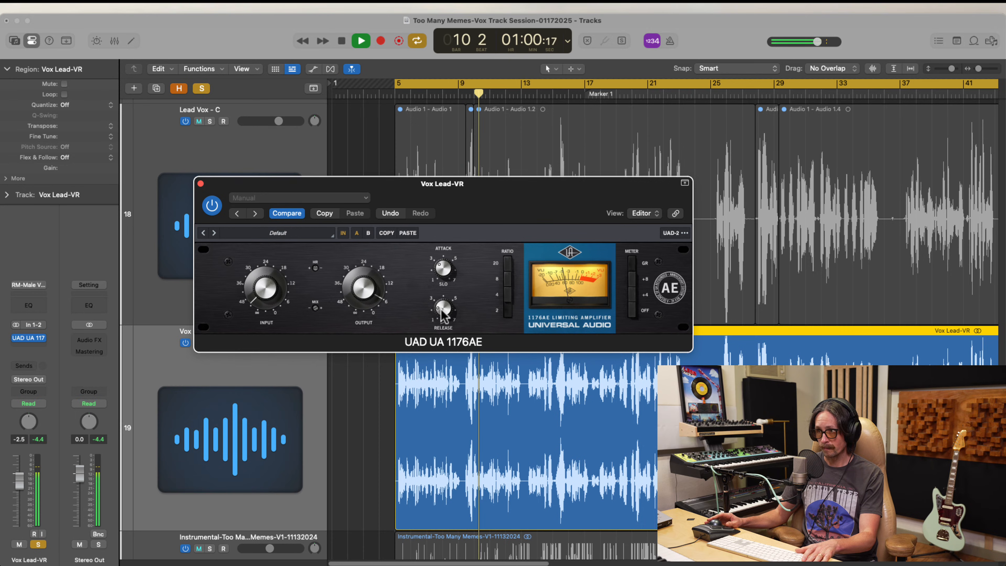
pyautogui.press('space')
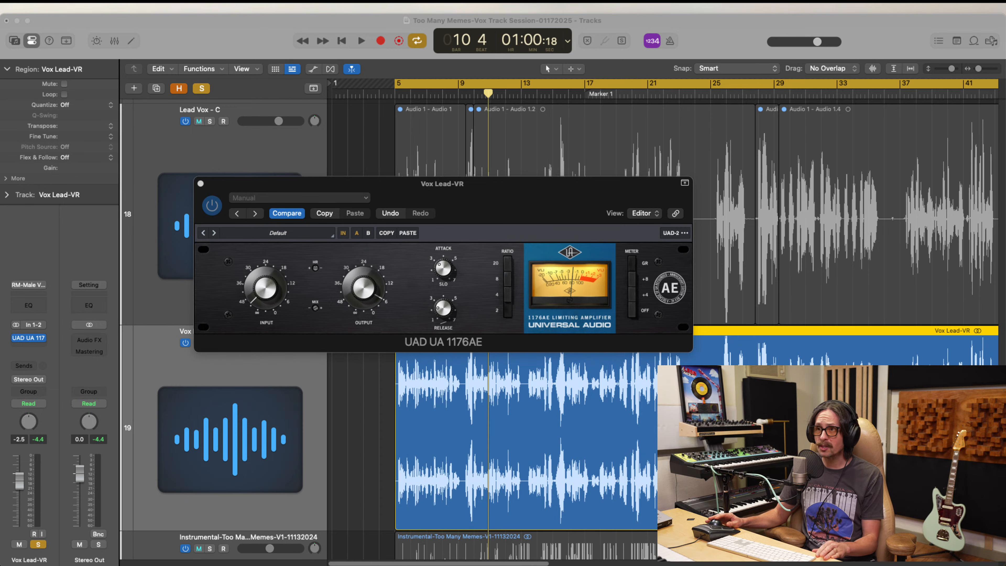
# Fine-tune the 1176AE's release with the playhead at bar 9 and set the cycle range from bar 9 to about bar 24
pyautogui.click(264, 34)
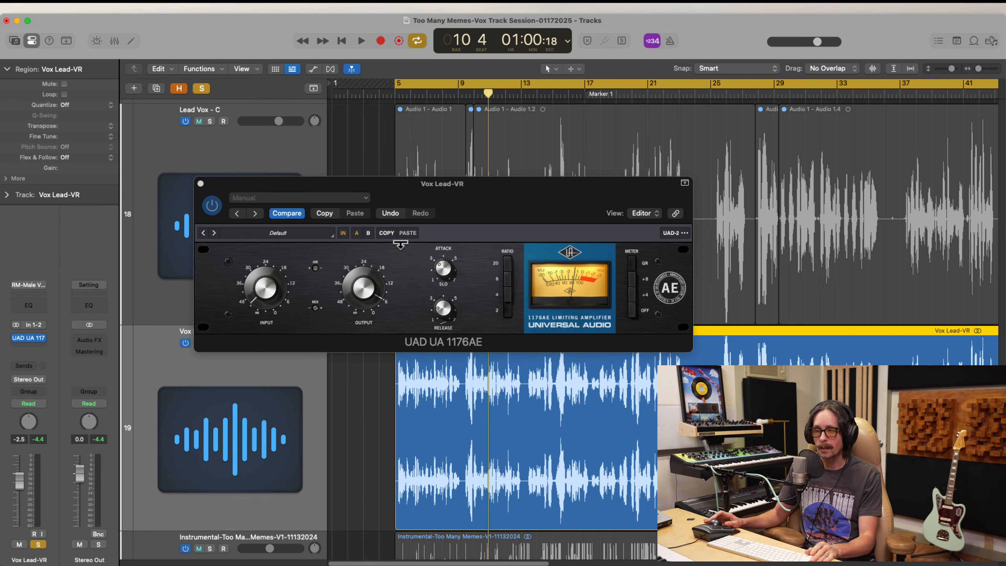
pyautogui.moveTo(445, 307); pyautogui.dragTo(444, 262)
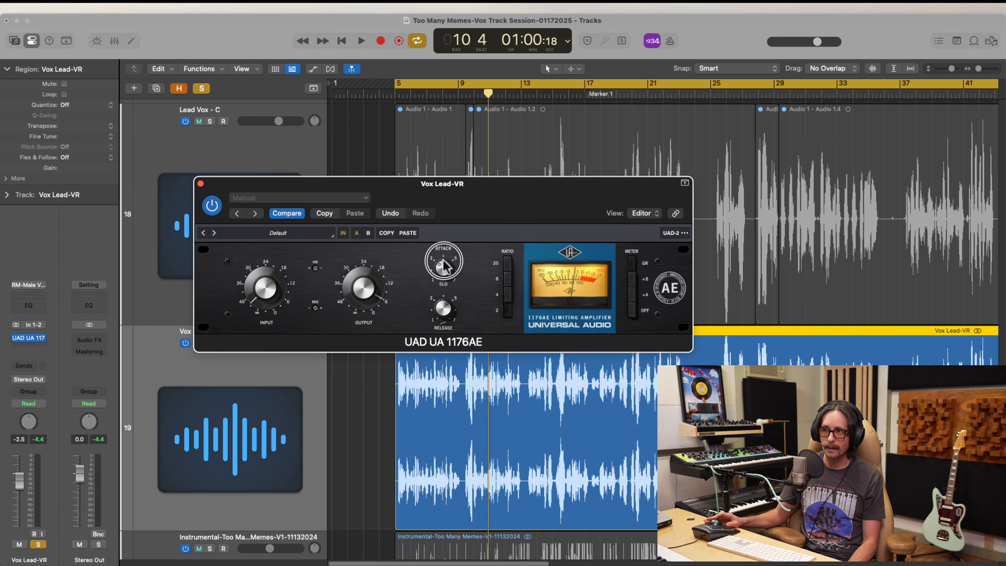
pyautogui.click(462, 94)
pyautogui.click(445, 311)
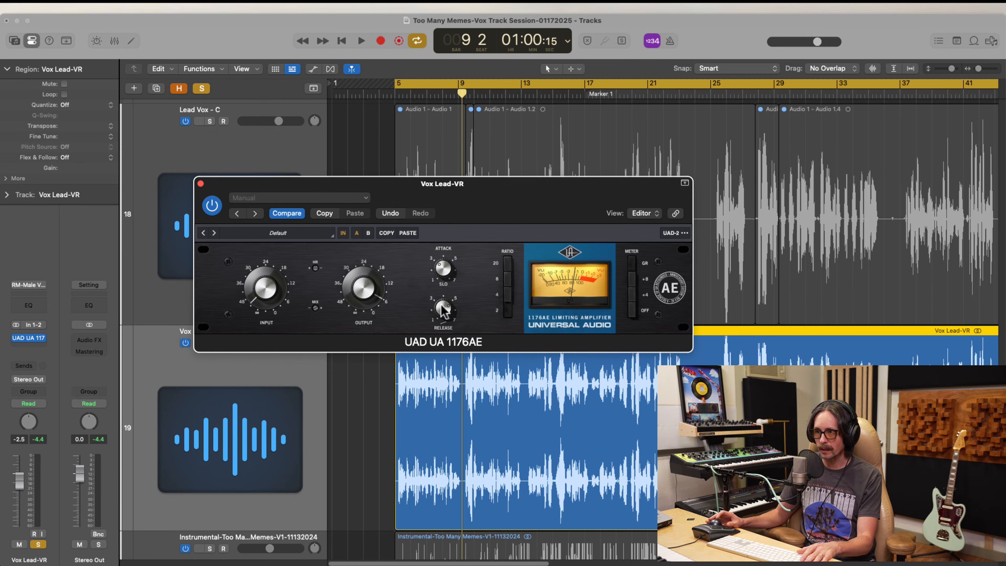
pyautogui.click(445, 314)
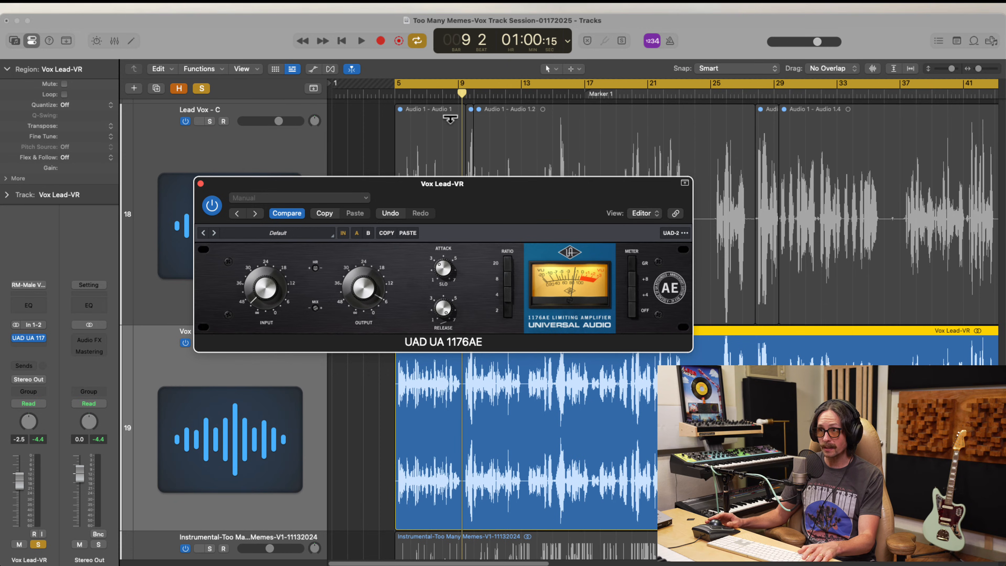
pyautogui.moveTo(464, 84); pyautogui.dragTo(700, 110)
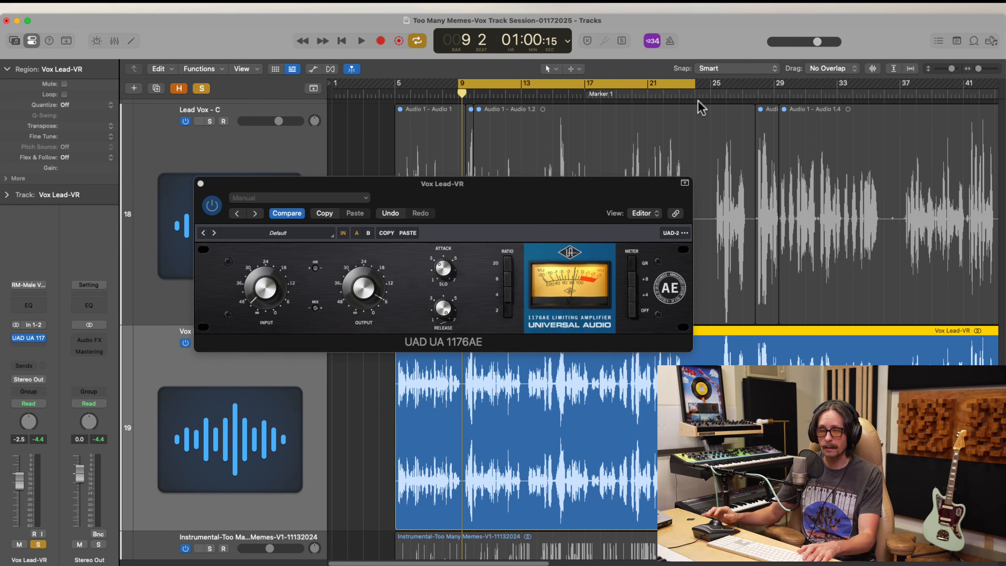
pyautogui.click(265, 288)
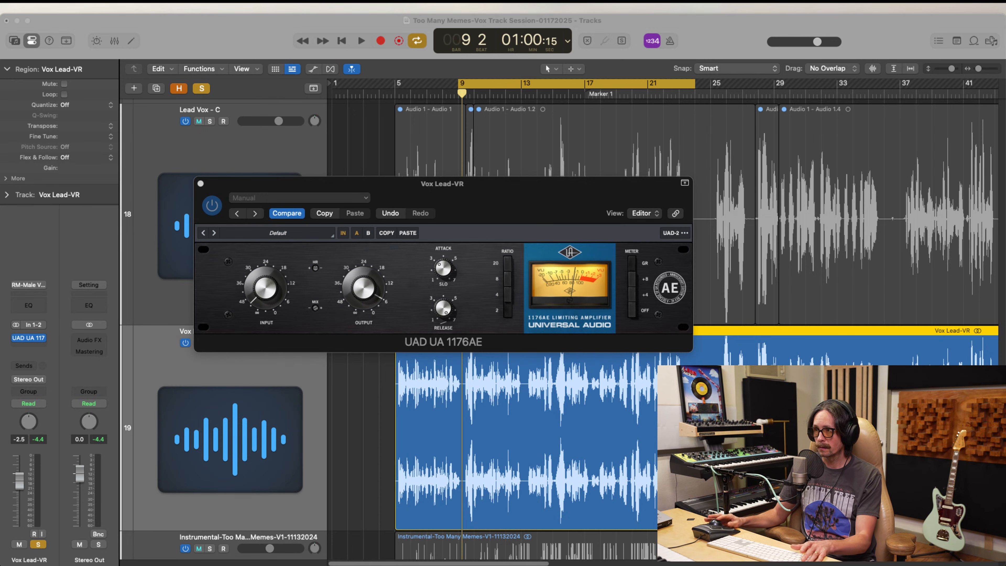
# Audition the looped Vox Lead-VR section through the UAD UA 1176AE, examining its attack and release, and close the plug-in window
pyautogui.press('space')
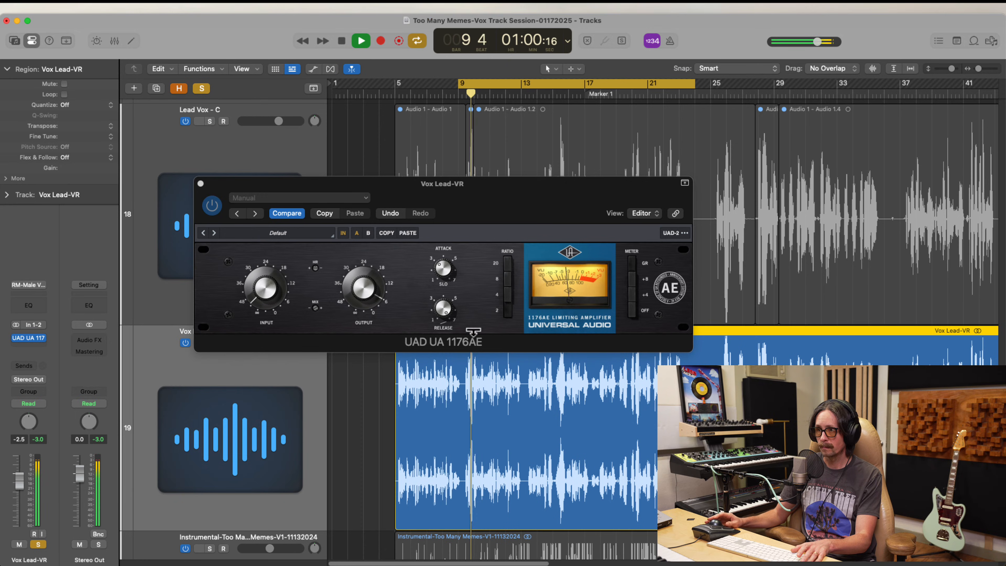
pyautogui.press('space')
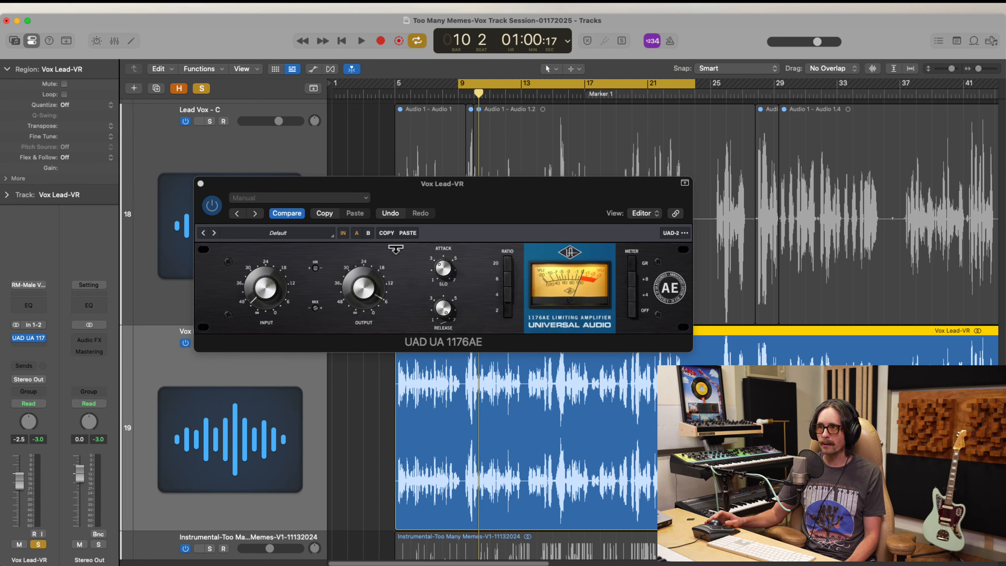
pyautogui.click(449, 219)
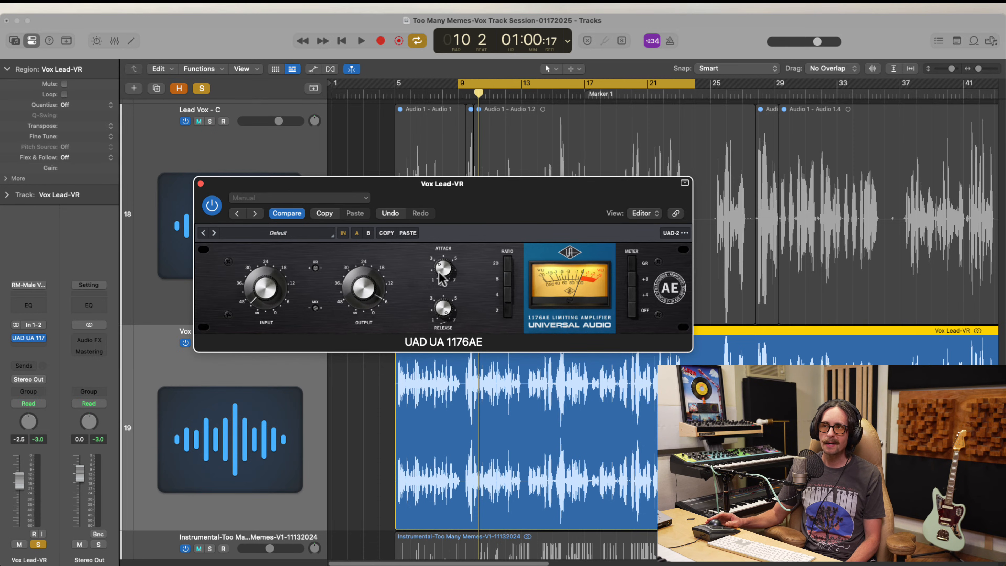
pyautogui.moveTo(442, 313); pyautogui.dragTo(443, 334)
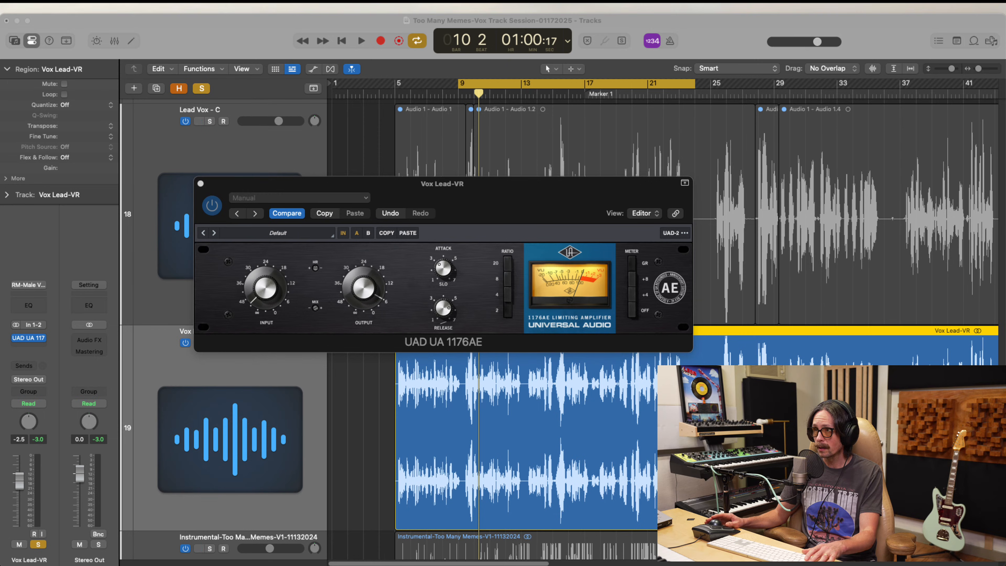
pyautogui.moveTo(449, 314); pyautogui.dragTo(455, 317)
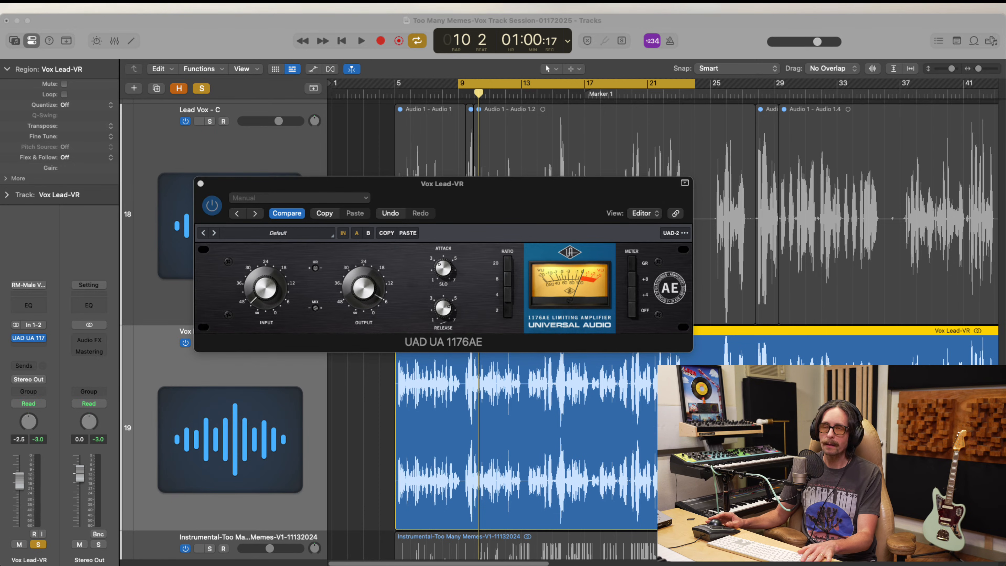
pyautogui.press('space')
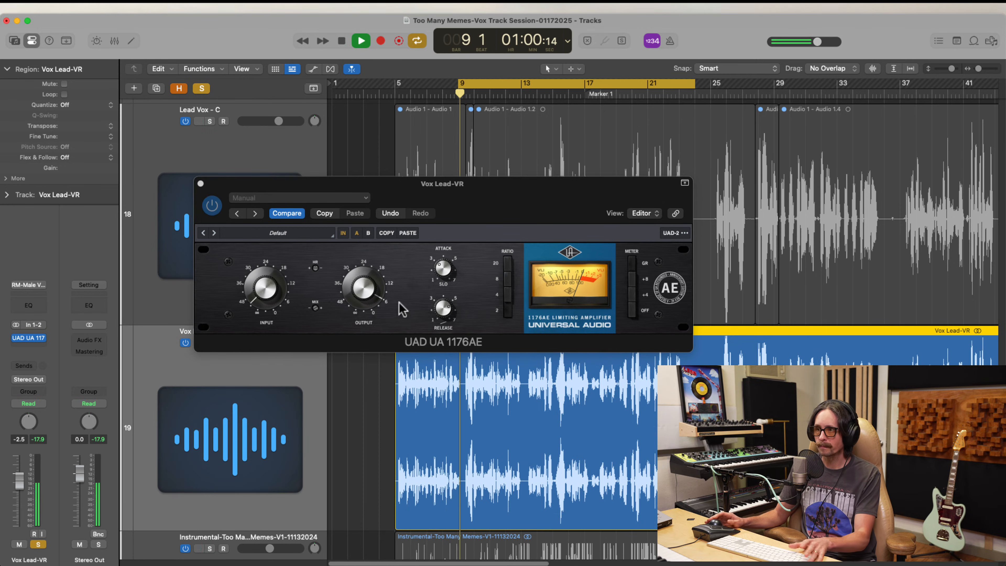
pyautogui.click(445, 316)
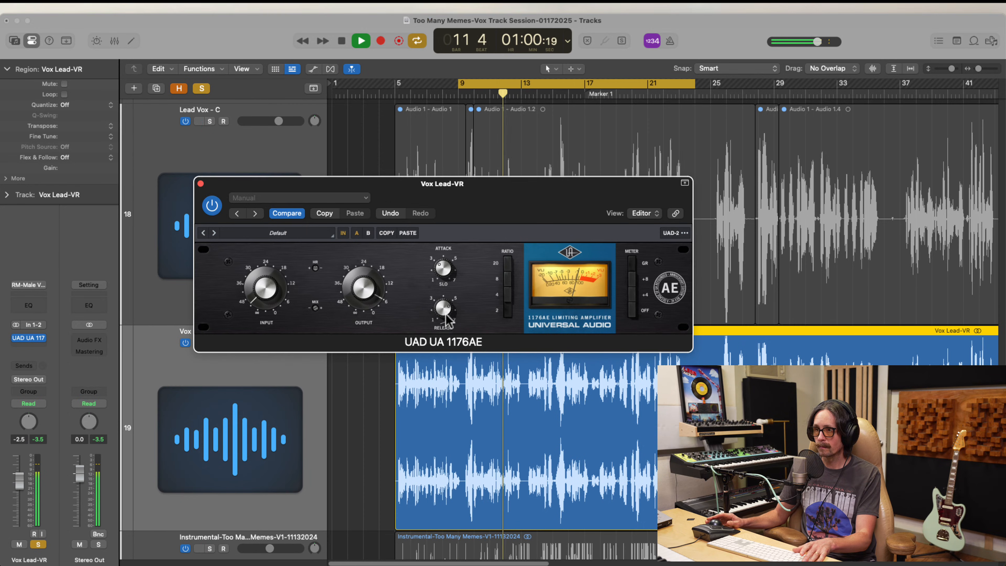
pyautogui.press('space')
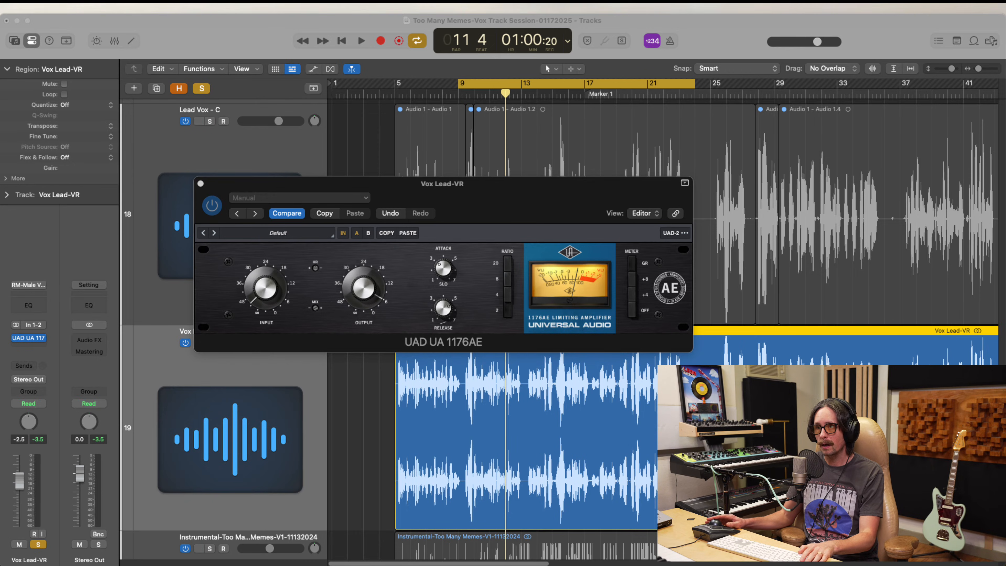
pyautogui.click(263, 51)
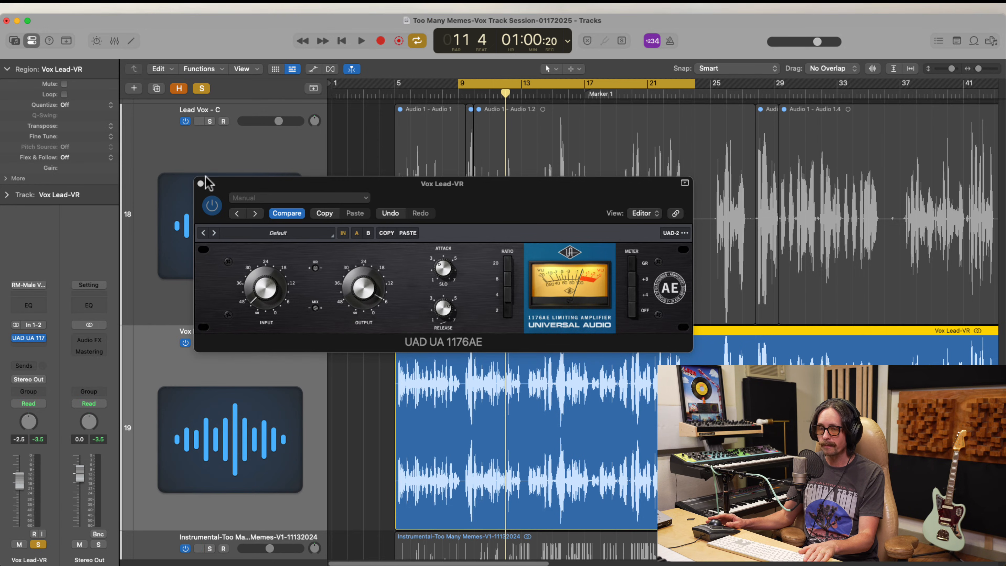
pyautogui.click(201, 184)
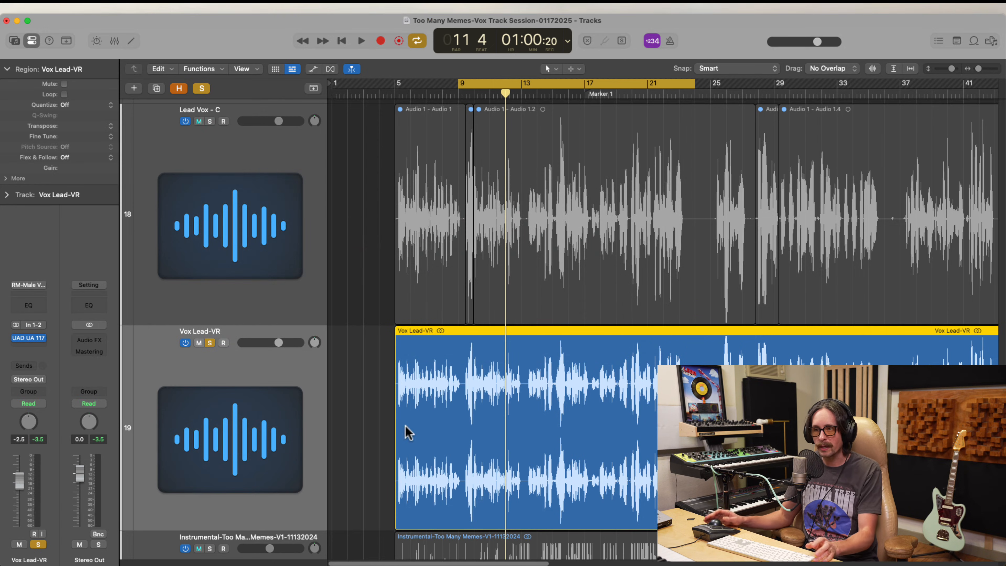
pyautogui.click(26, 348)
pyautogui.moveTo(28, 348)
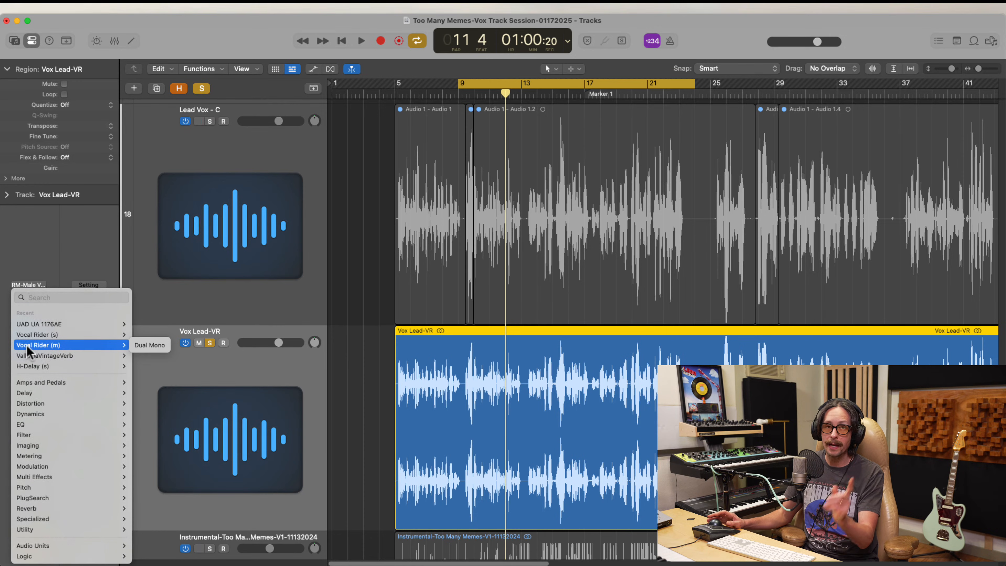
pyautogui.click(62, 245)
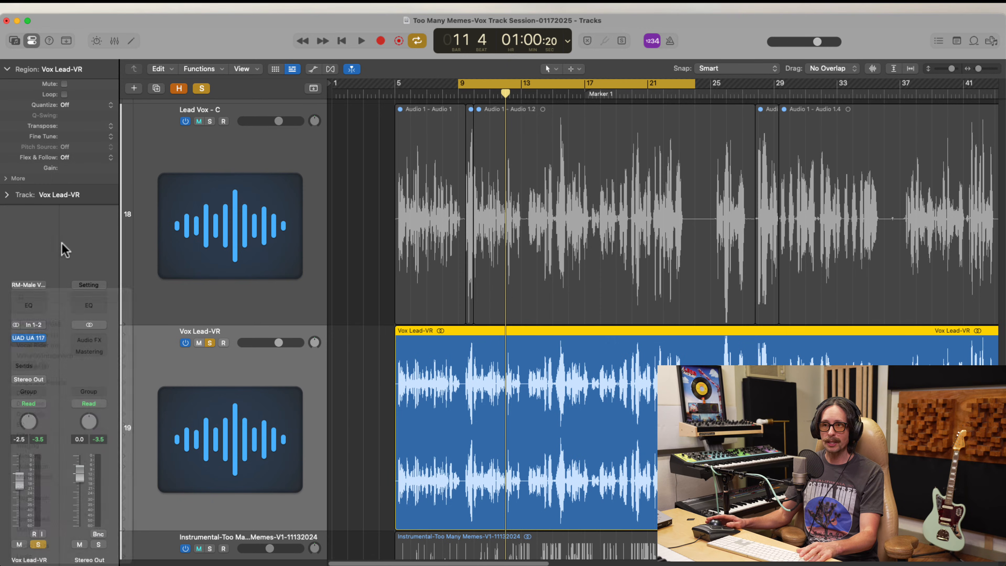
# Find the UAD Tube-Tech CL 1B mk II by searching "tube" and insert it after the 1176AE on Vox Lead-VR
pyautogui.click(30, 346)
pyautogui.moveTo(31, 347)
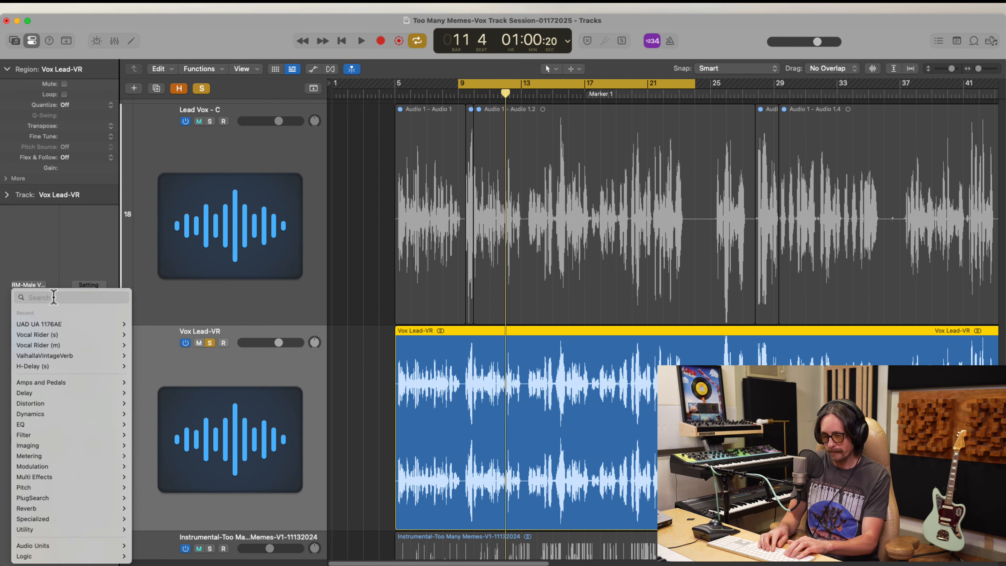
pyautogui.write('tube')
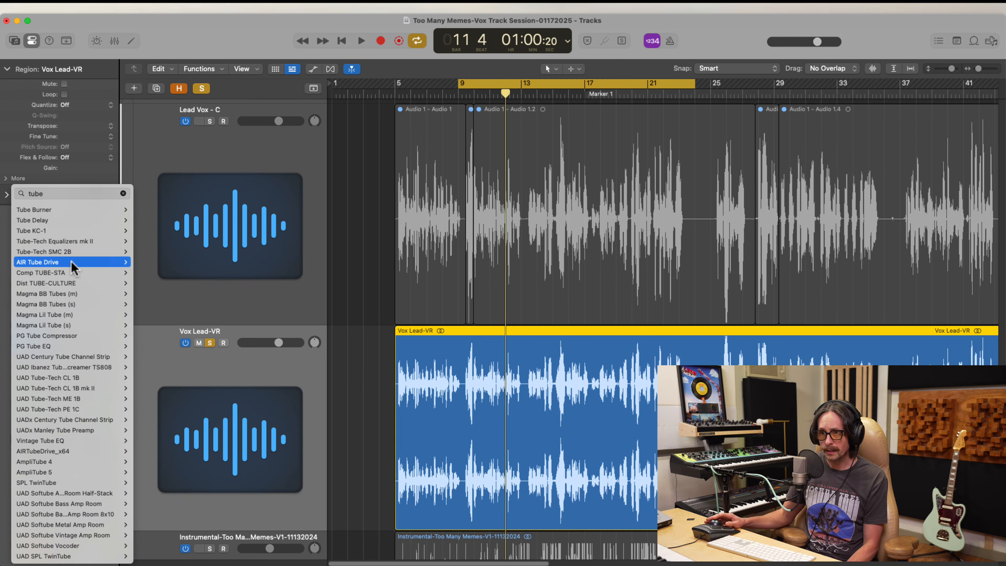
pyautogui.moveTo(71, 222)
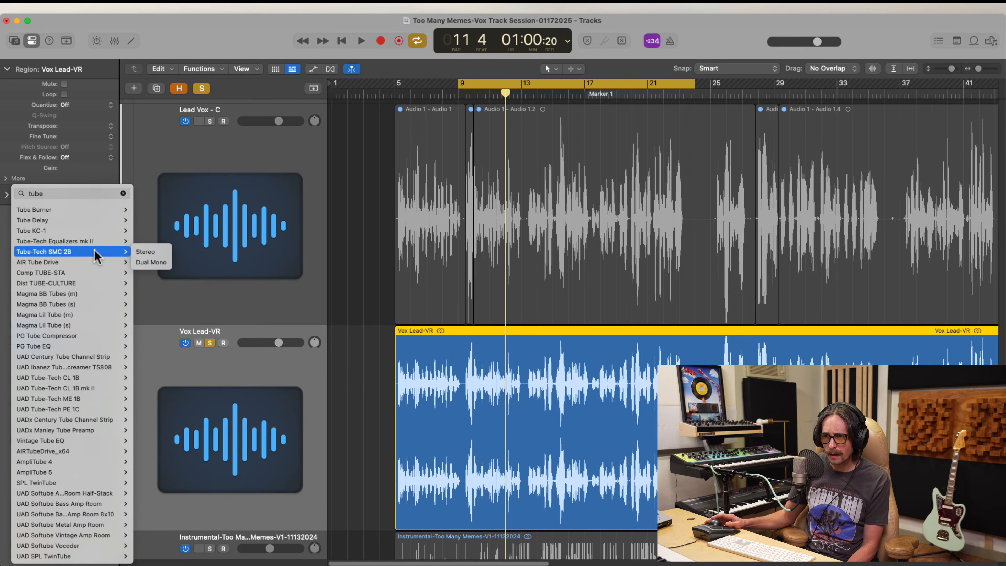
pyautogui.moveTo(97, 264)
pyautogui.moveTo(96, 240)
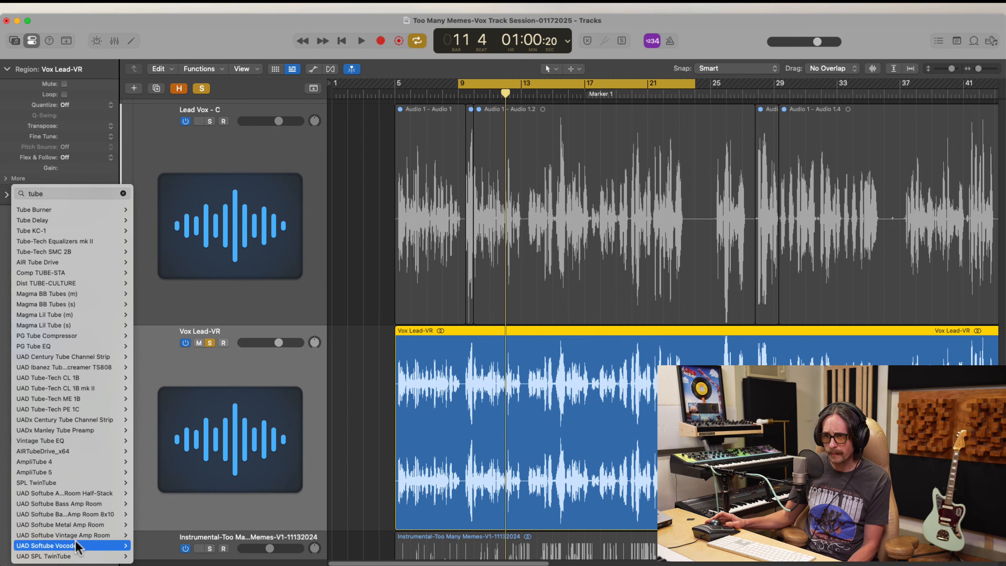
pyautogui.moveTo(88, 401)
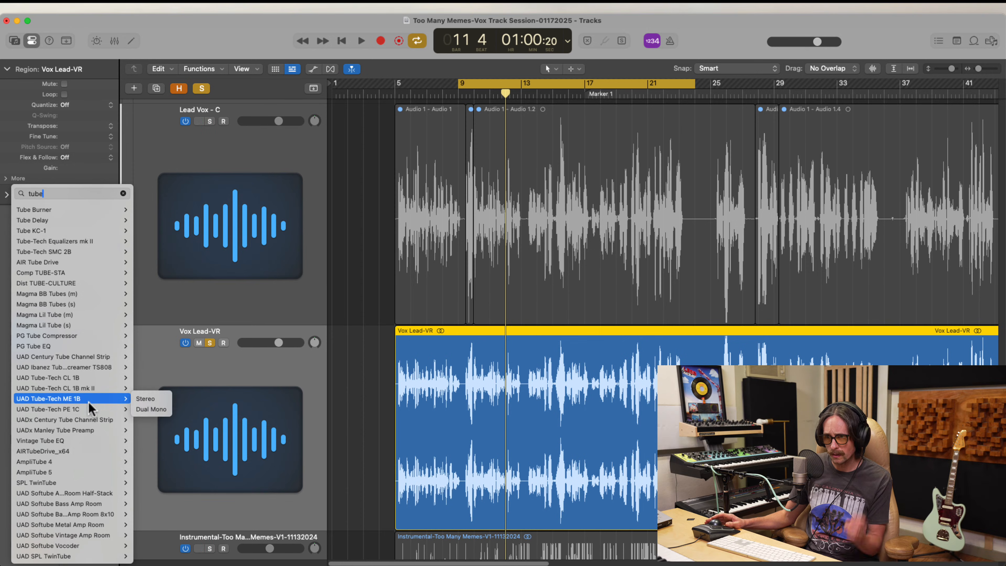
pyautogui.click(99, 389)
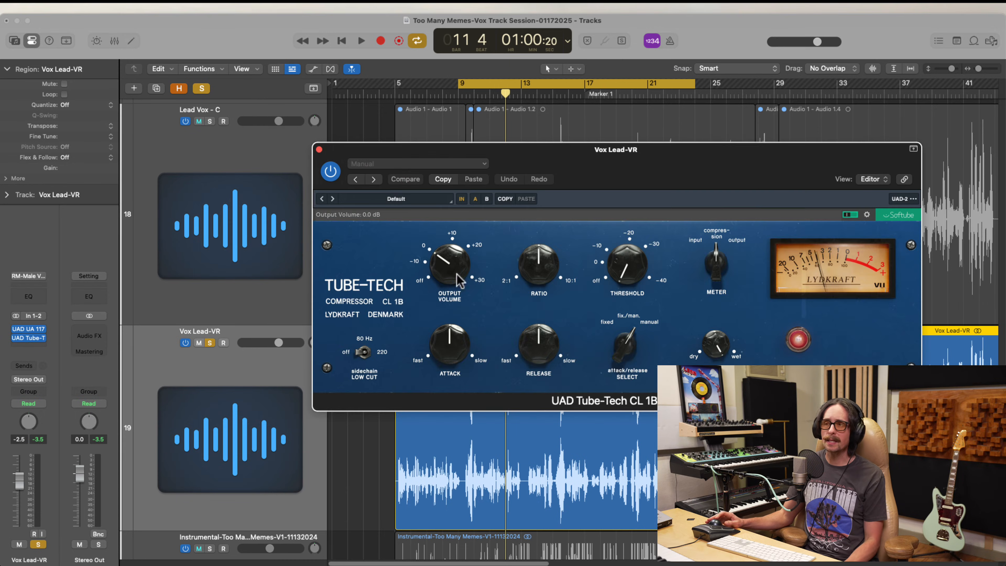
pyautogui.moveTo(602, 157); pyautogui.dragTo(413, 145)
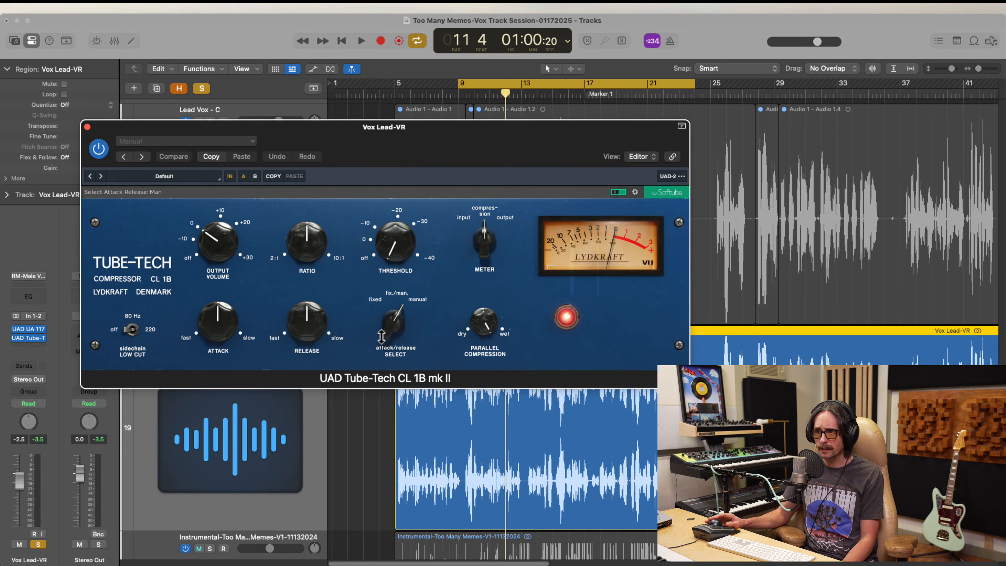
# Keep the CL 1B's attack/release select on manual, set attack to 6.7 and ratio to 4:1, and bring the threshold down past -20 dB
pyautogui.moveTo(399, 330); pyautogui.dragTo(414, 254)
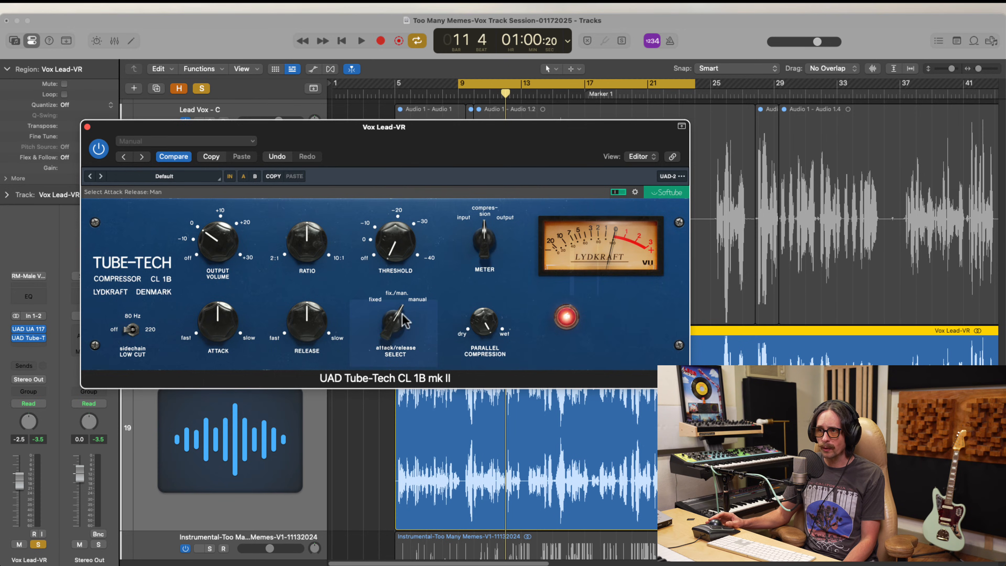
pyautogui.moveTo(209, 324); pyautogui.dragTo(218, 308)
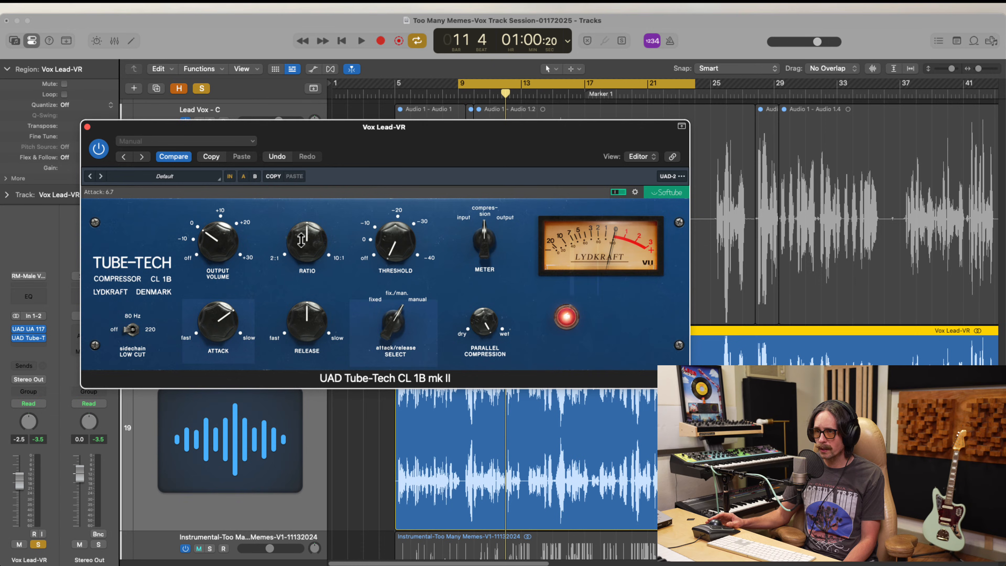
pyautogui.moveTo(301, 239); pyautogui.dragTo(302, 268)
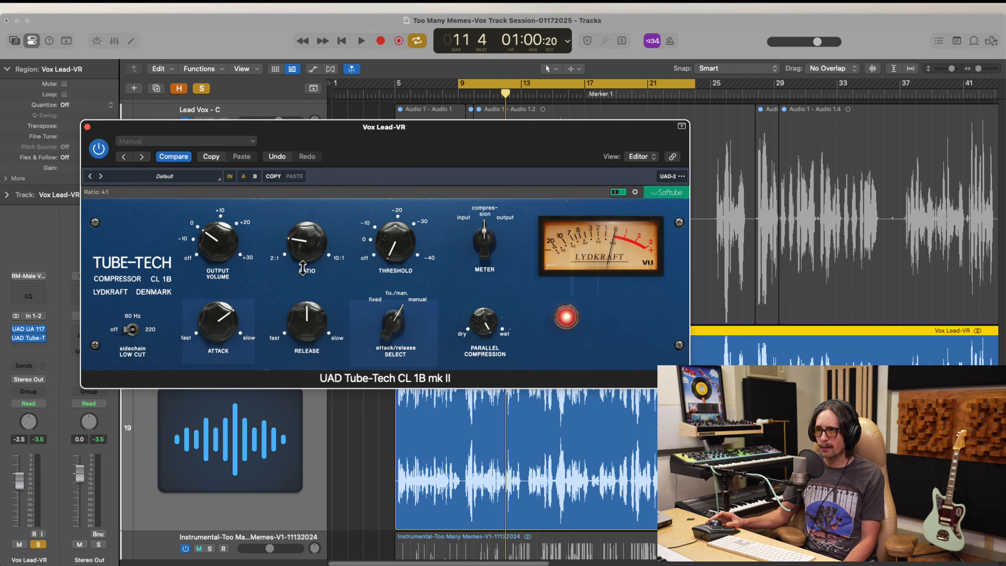
pyautogui.moveTo(393, 259); pyautogui.dragTo(397, 249)
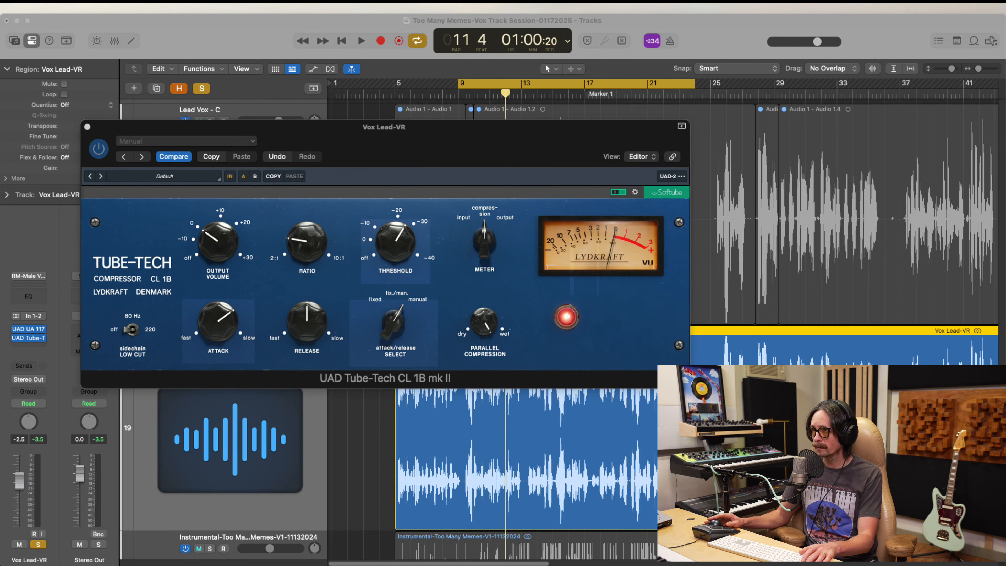
# During loop playback, set the CL 1B's threshold to -0.9 dB, ratio to 3.6:1 and release to 2.8, and make the attack slightly faster
pyautogui.press('space')
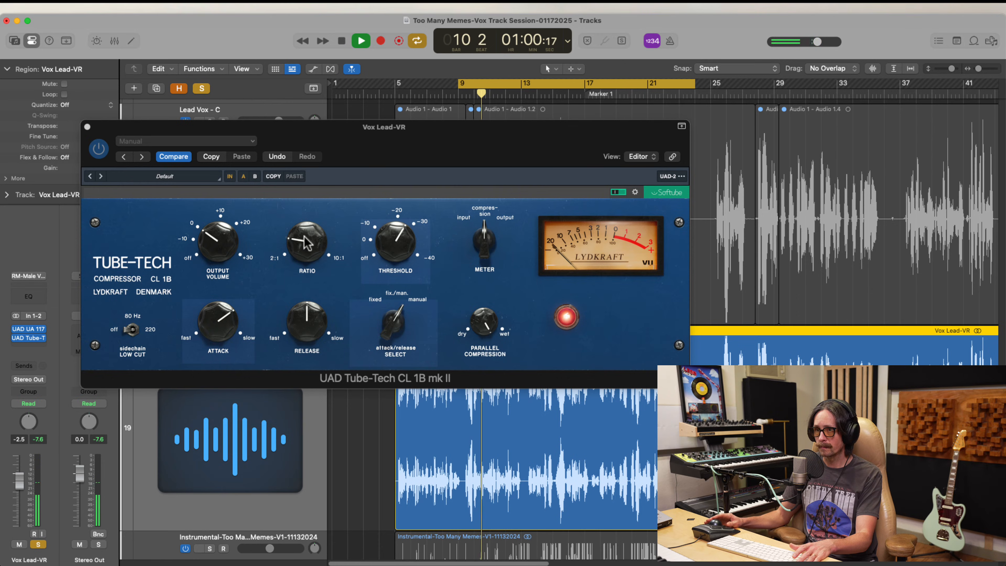
pyautogui.moveTo(394, 240)
pyautogui.mouseDown()
pyautogui.moveTo(380, 275)
pyautogui.moveTo(398, 252)
pyautogui.mouseUp()
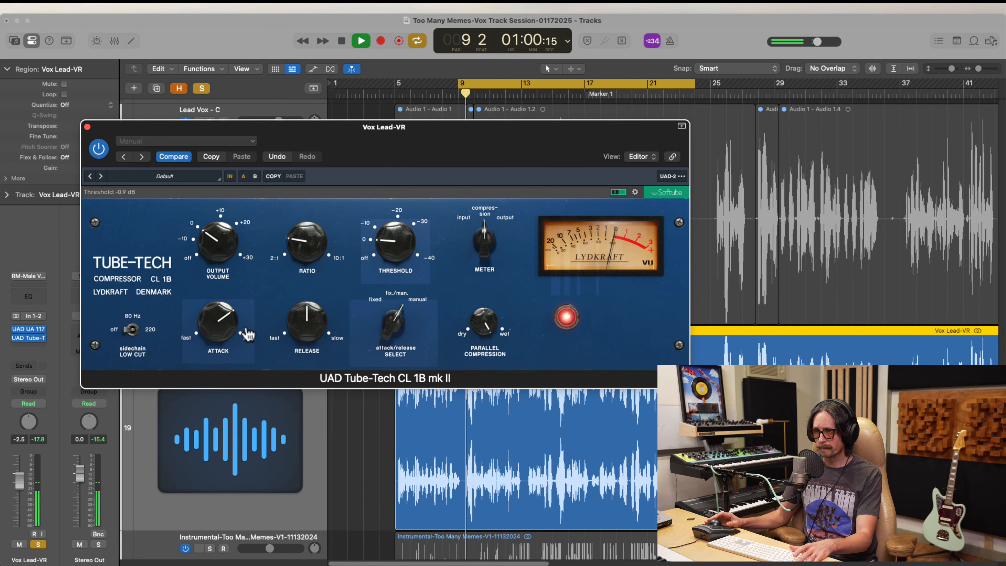
pyautogui.moveTo(309, 255); pyautogui.dragTo(310, 262)
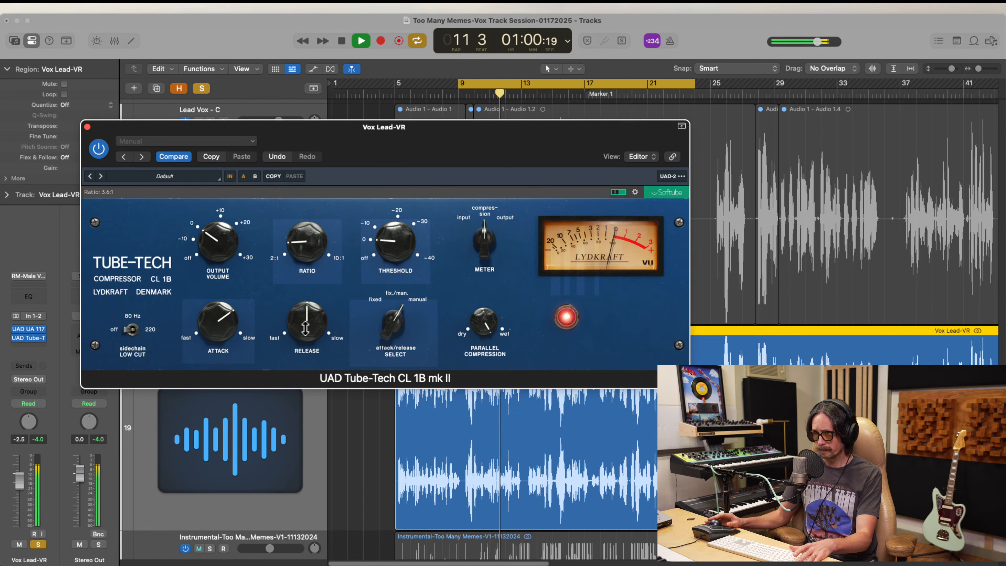
pyautogui.moveTo(305, 327); pyautogui.dragTo(312, 355)
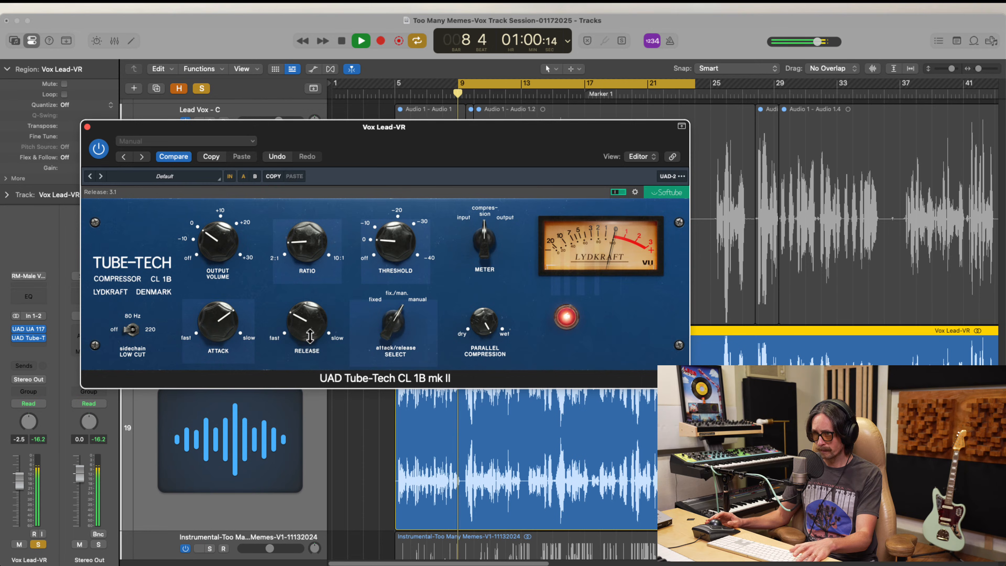
pyautogui.moveTo(312, 325); pyautogui.dragTo(314, 338)
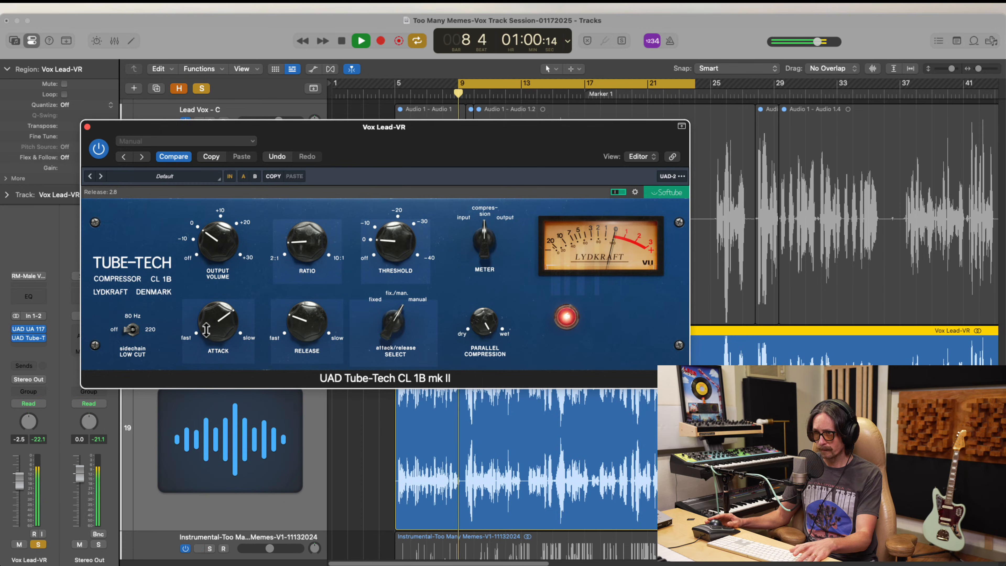
pyautogui.moveTo(216, 328); pyautogui.dragTo(215, 331)
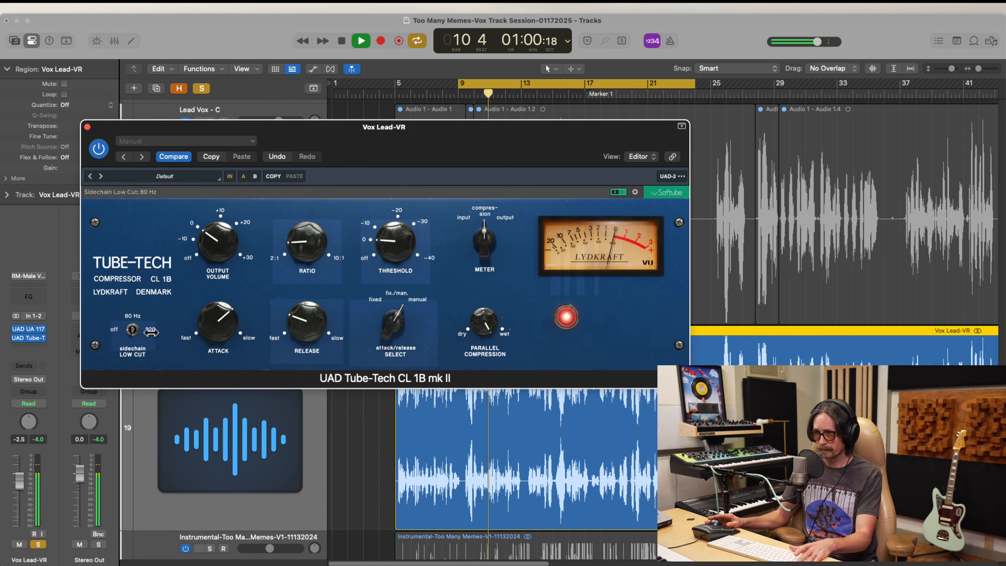
# Try the sidechain low cut at 220 Hz, fine-tune attack and release, set the ratio to 4.2:1, and switch the low cut off
pyautogui.click(133, 330)
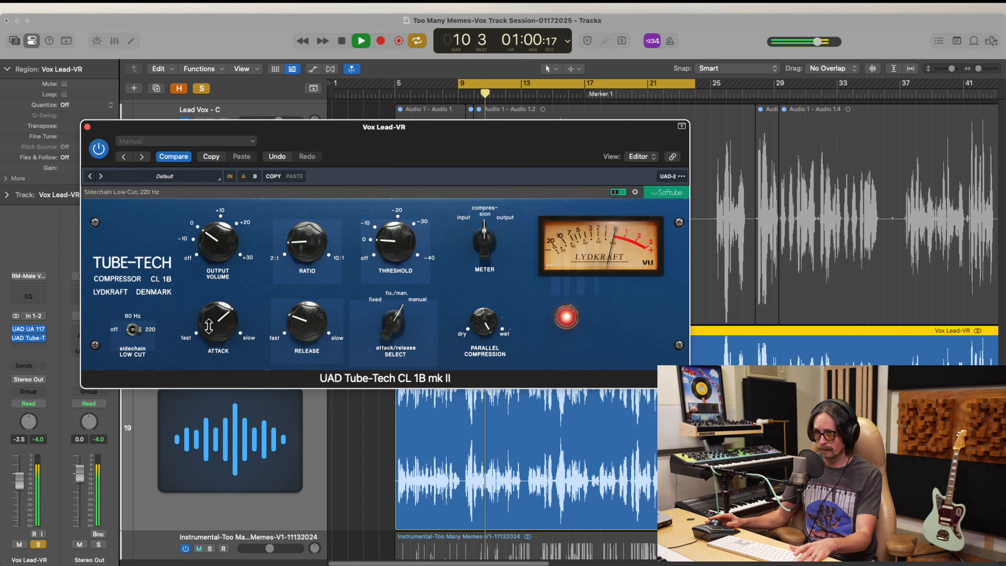
pyautogui.moveTo(214, 322); pyautogui.dragTo(214, 326)
pyautogui.moveTo(308, 332); pyautogui.dragTo(309, 335)
pyautogui.moveTo(300, 250); pyautogui.dragTo(303, 246)
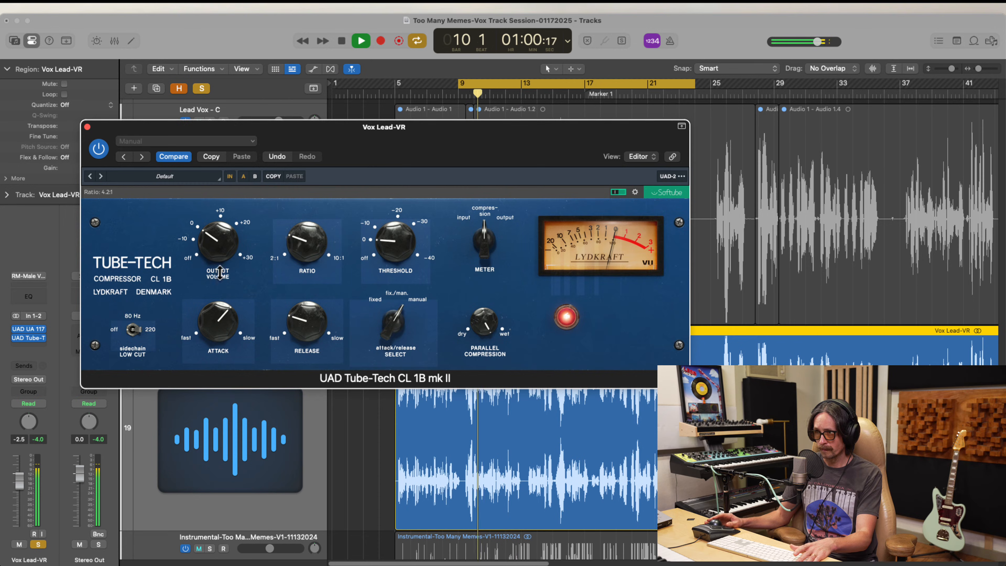
pyautogui.click(130, 331)
pyautogui.click(131, 330)
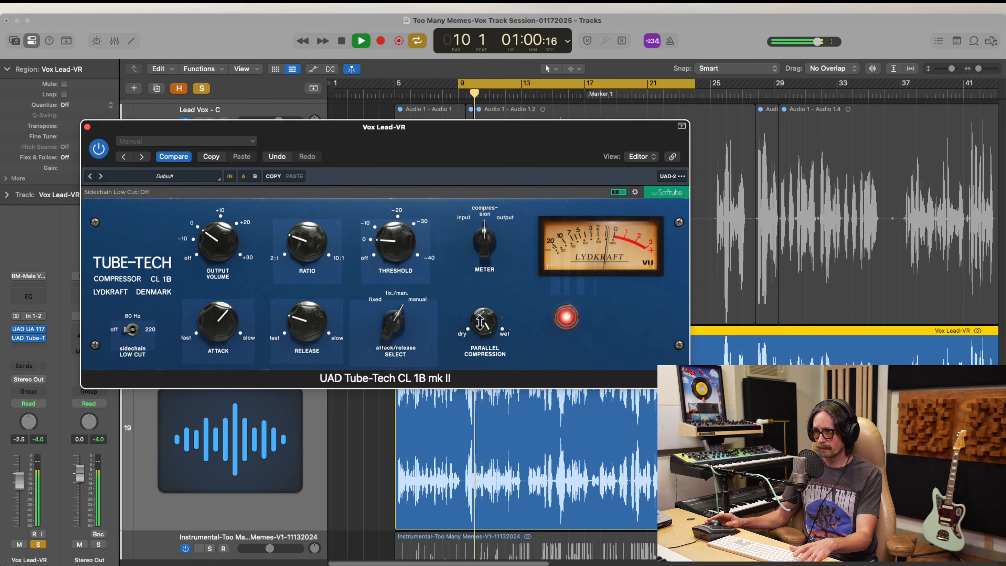
# Raise the CL 1B's output volume to 1.7 dB, stop playback and close the plug-in window
pyautogui.moveTo(212, 246); pyautogui.dragTo(211, 242)
pyautogui.press('space')
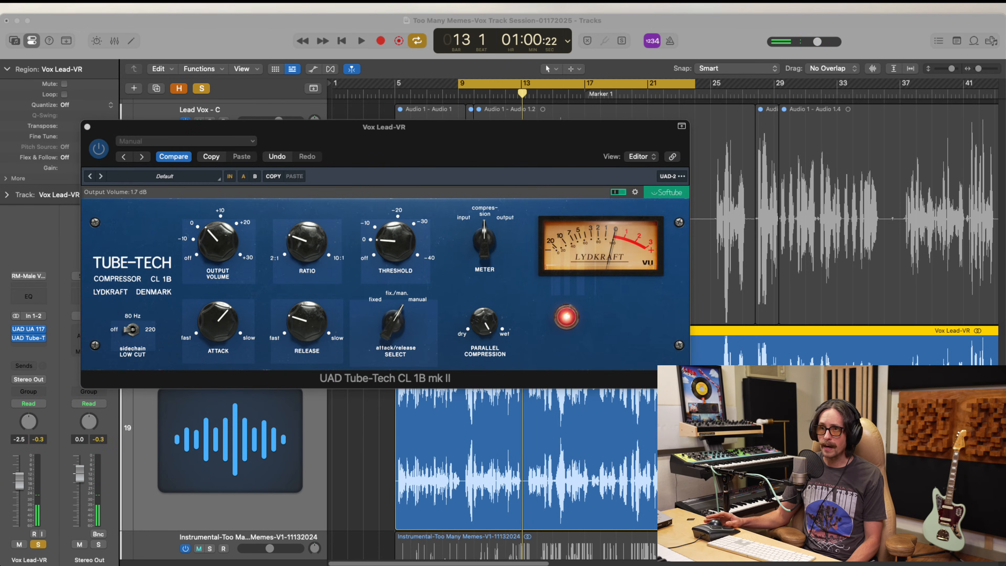
pyautogui.press('v')
pyautogui.press('v')
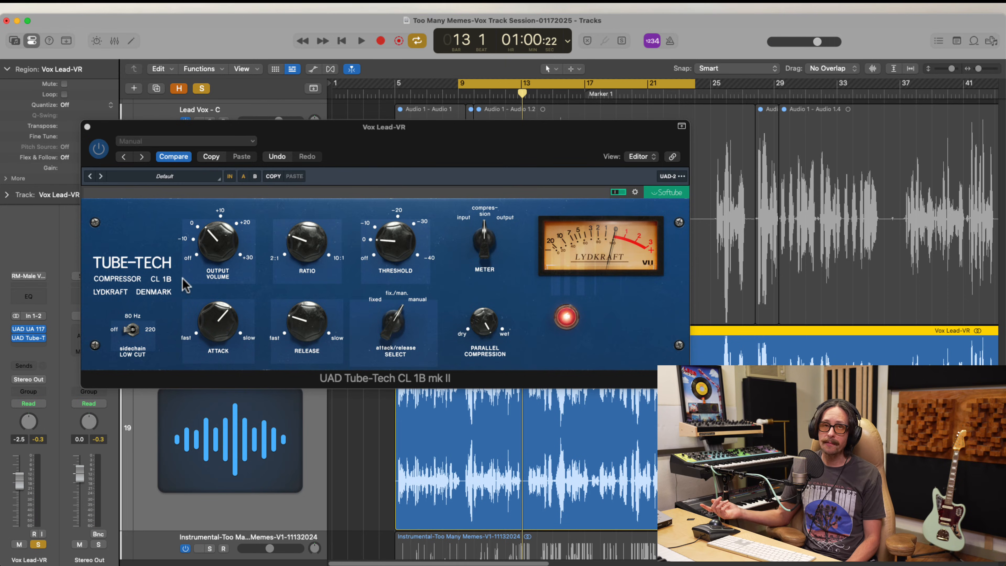
pyautogui.click(87, 127)
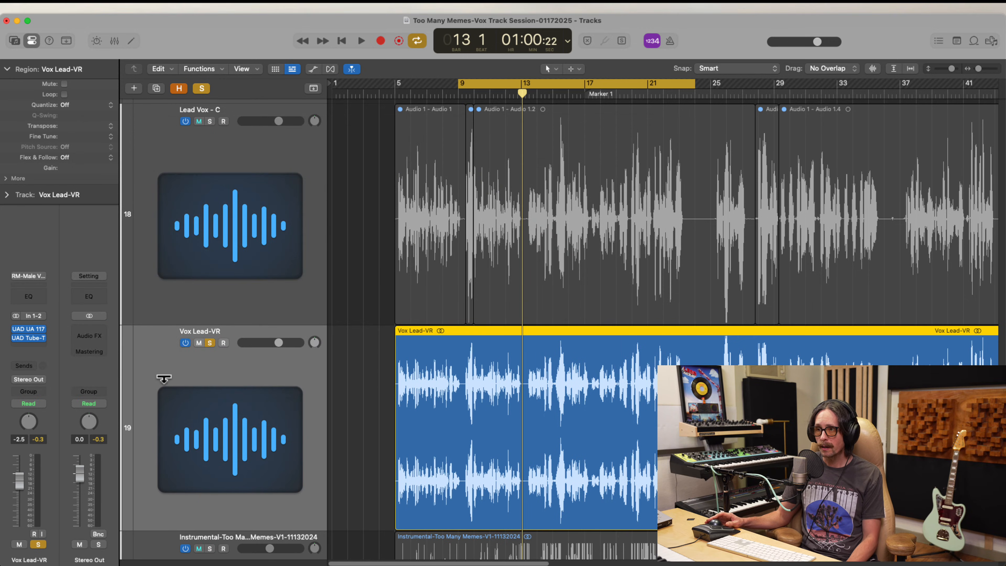
# Compare the soloed Vox Lead-VR playback with the 1176AE and CL 1B both bypassed and both switched back on
pyautogui.click(16, 342)
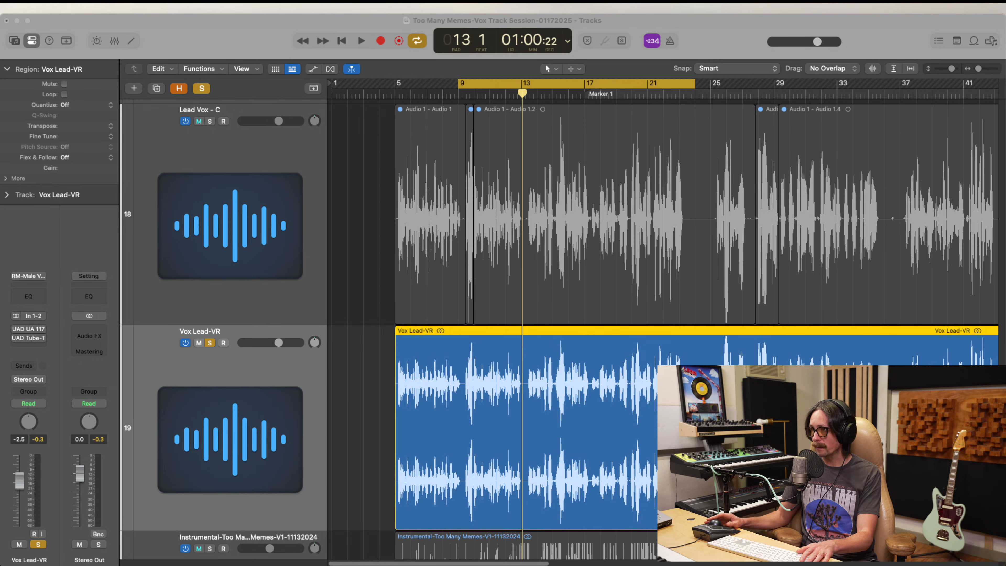
pyautogui.click(261, 27)
pyautogui.press('space')
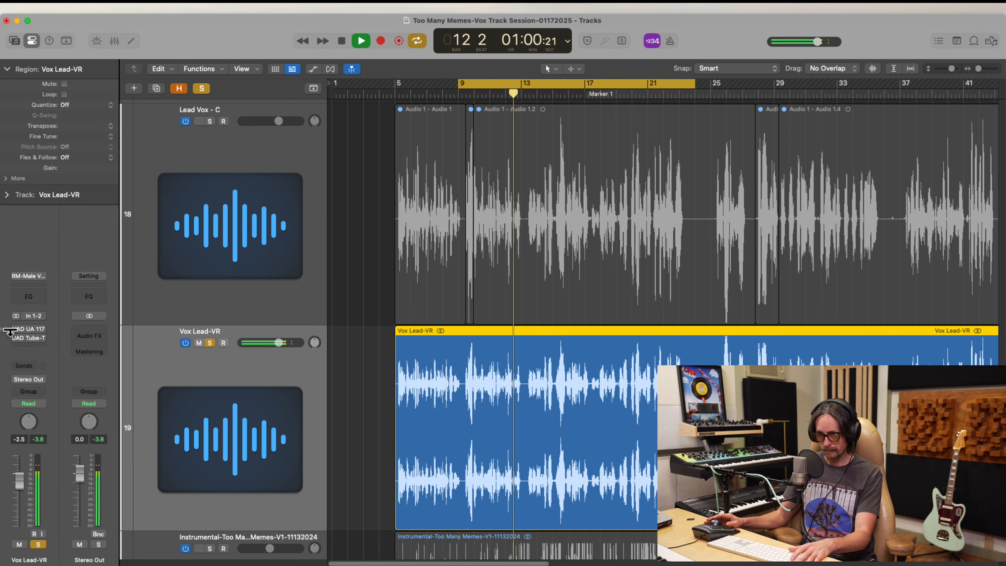
pyautogui.press('space')
pyautogui.press('space')
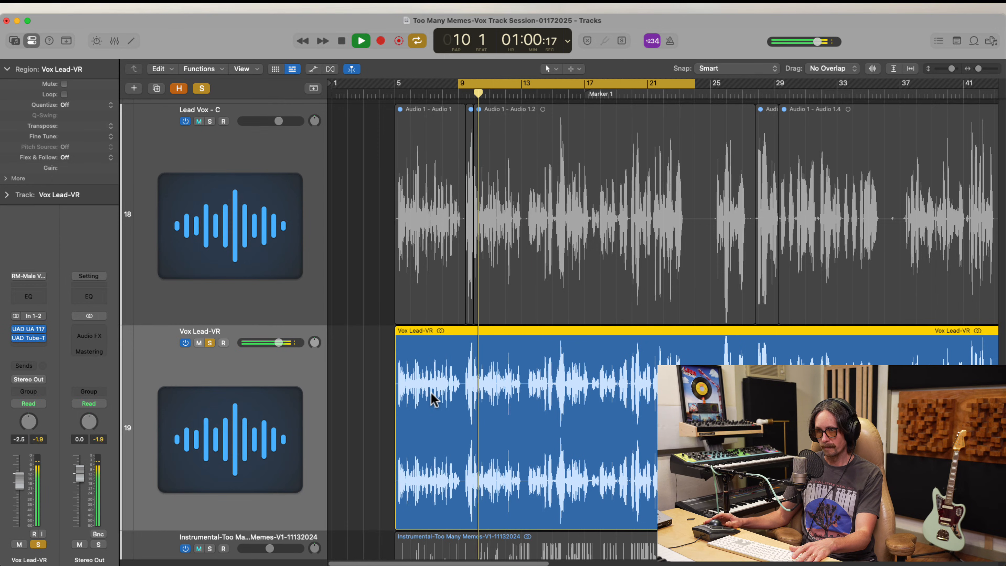
# Solo the instrumental with the lead vocal, compare both compressors bypassed and active in context, and stop playback
pyautogui.scroll(-2, 280, 412)
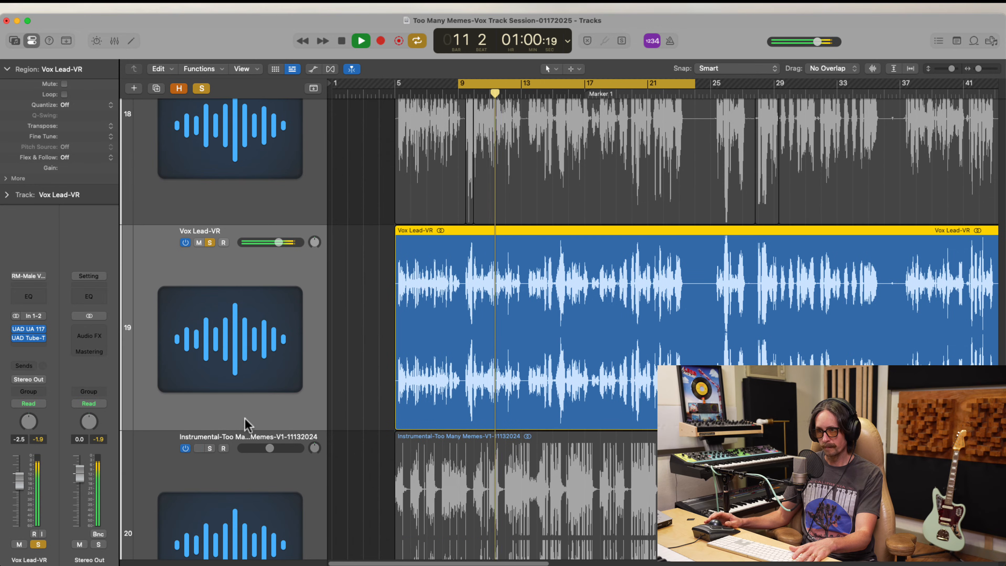
pyautogui.click(210, 448)
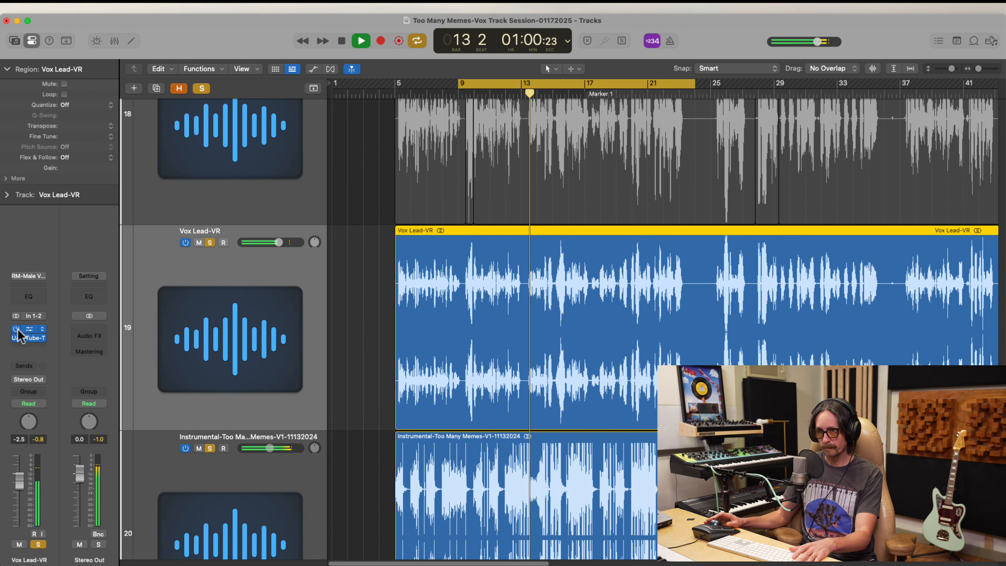
pyautogui.moveTo(16, 329); pyautogui.dragTo(16, 337)
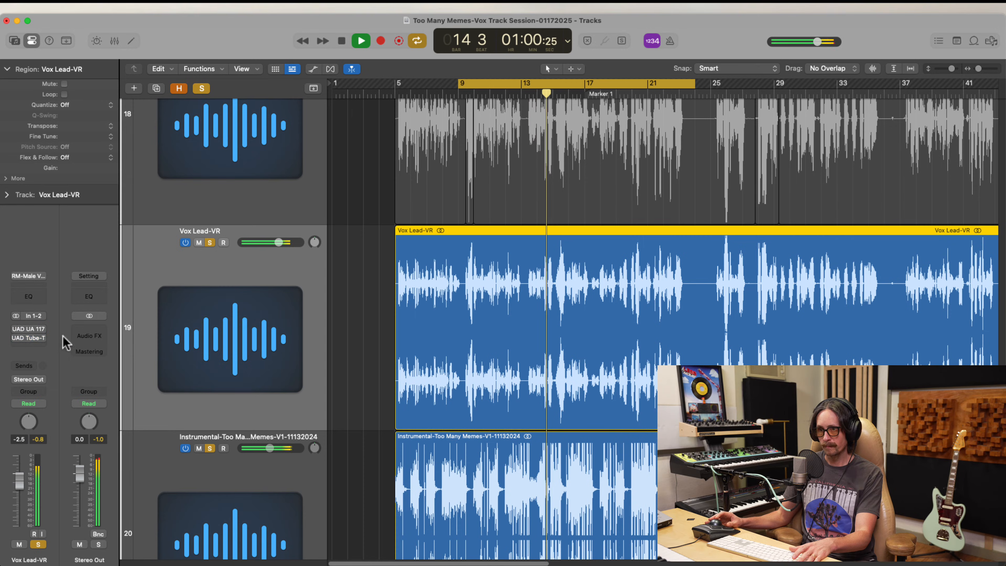
pyautogui.click(16, 330)
pyautogui.click(16, 337)
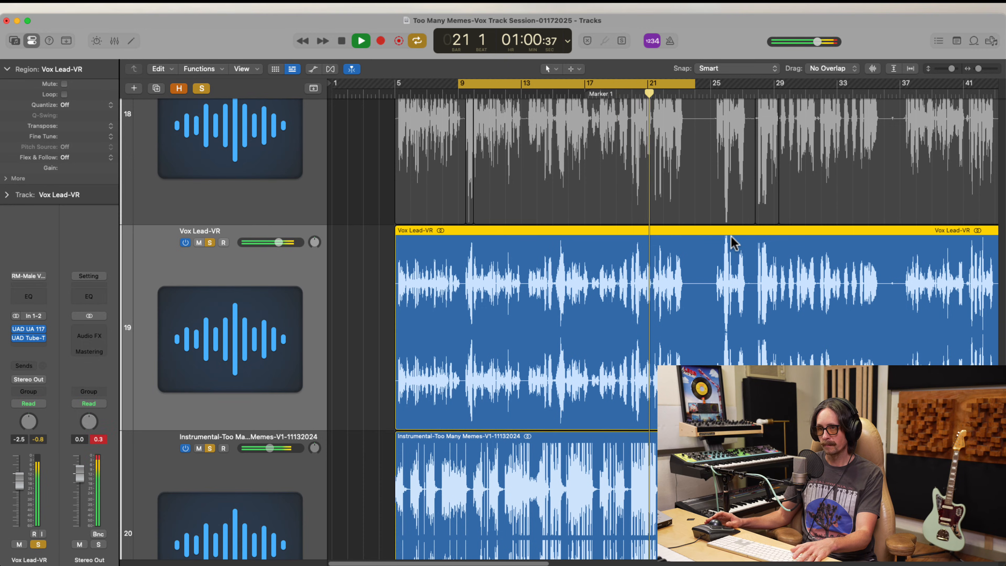
pyautogui.press('space')
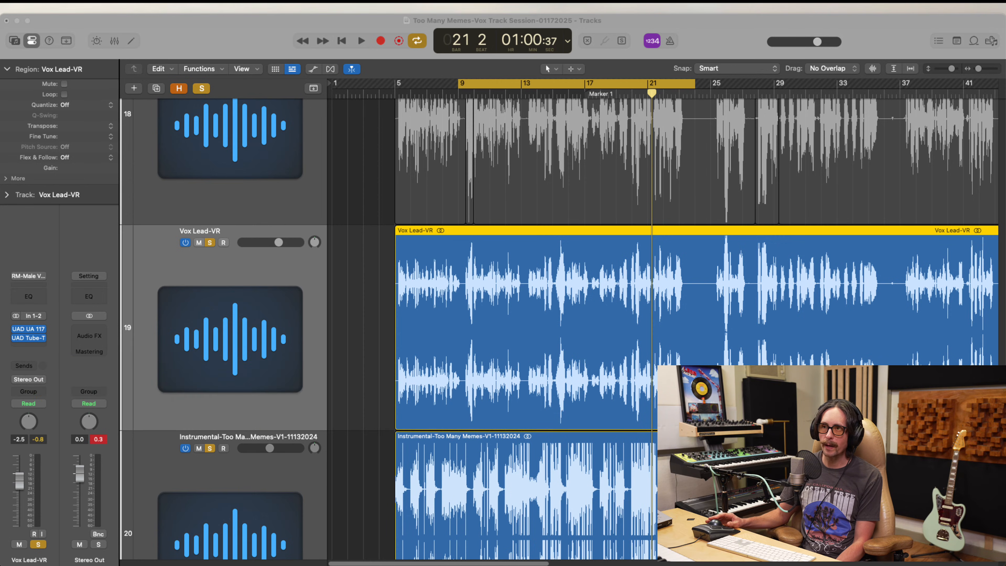
# Insert FabFilter Pro-DS on Vox Lead-VR after the Tube-Tech CL 1B and move its window off the vocal waveform
pyautogui.click(402, 247)
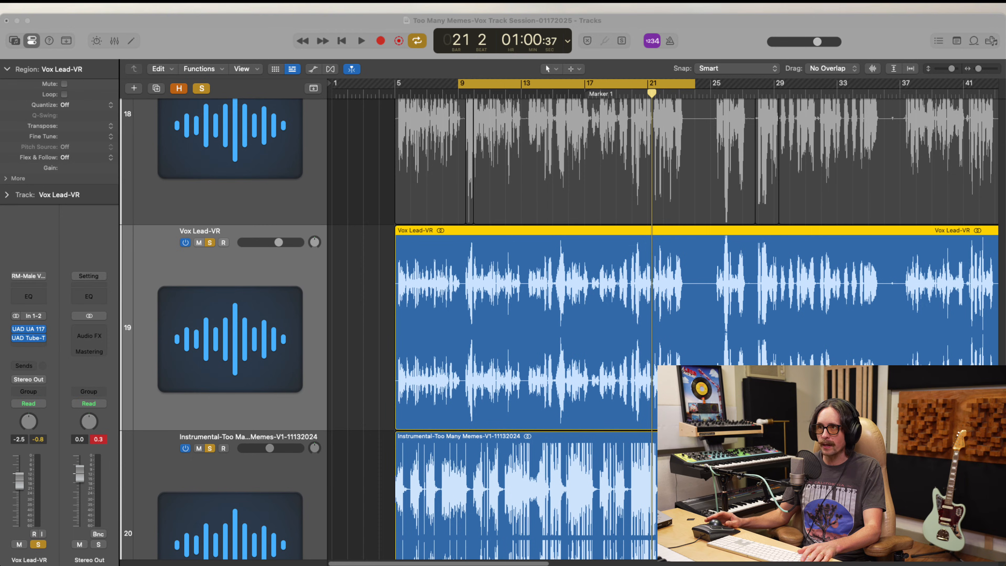
pyautogui.click(210, 39)
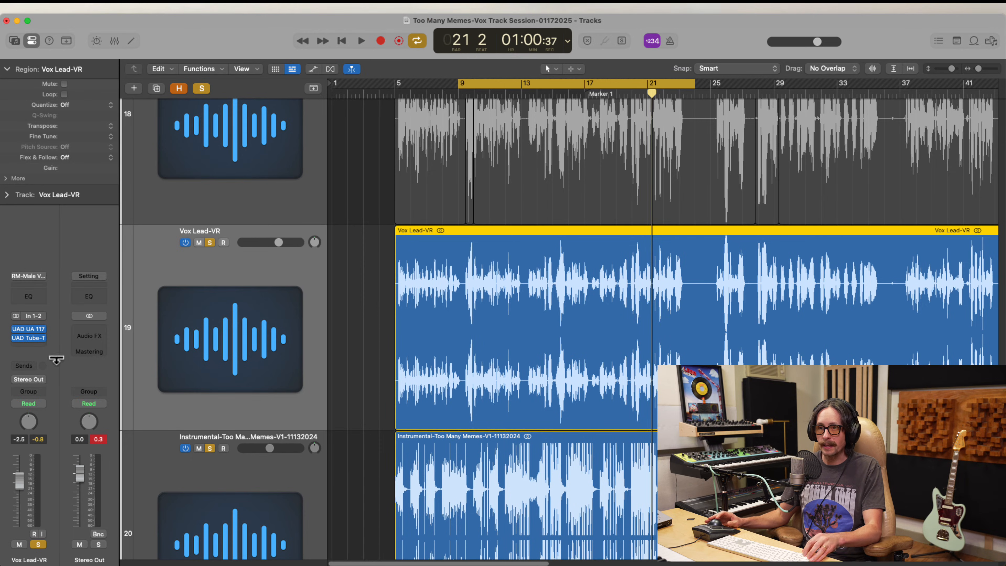
pyautogui.click(31, 348)
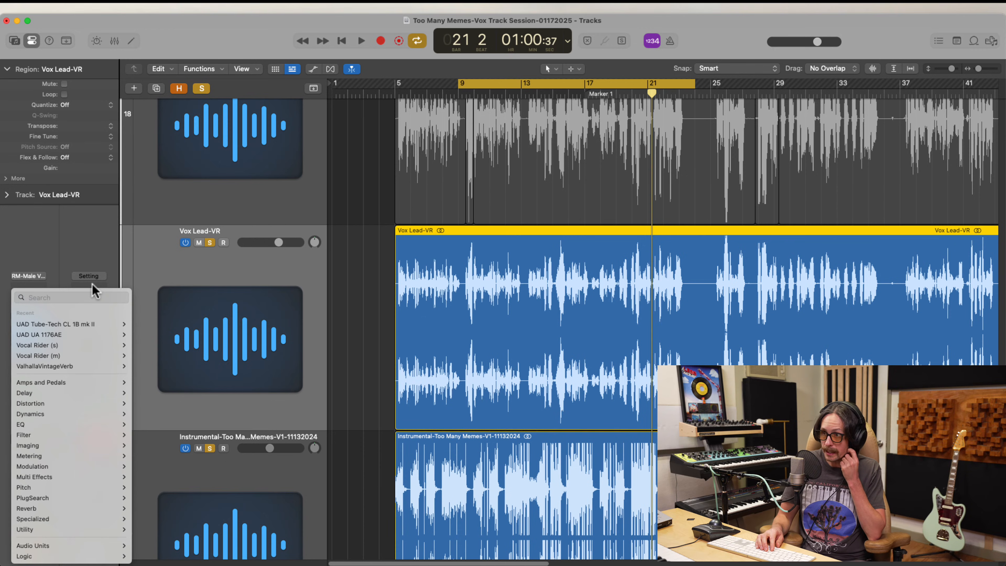
pyautogui.write('pro')
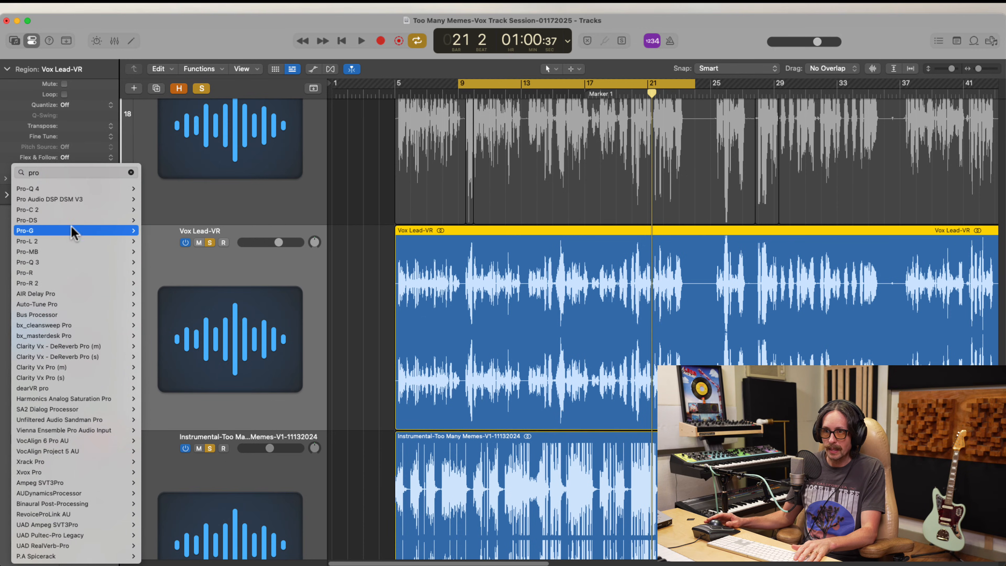
pyautogui.moveTo(74, 220)
pyautogui.click(157, 220)
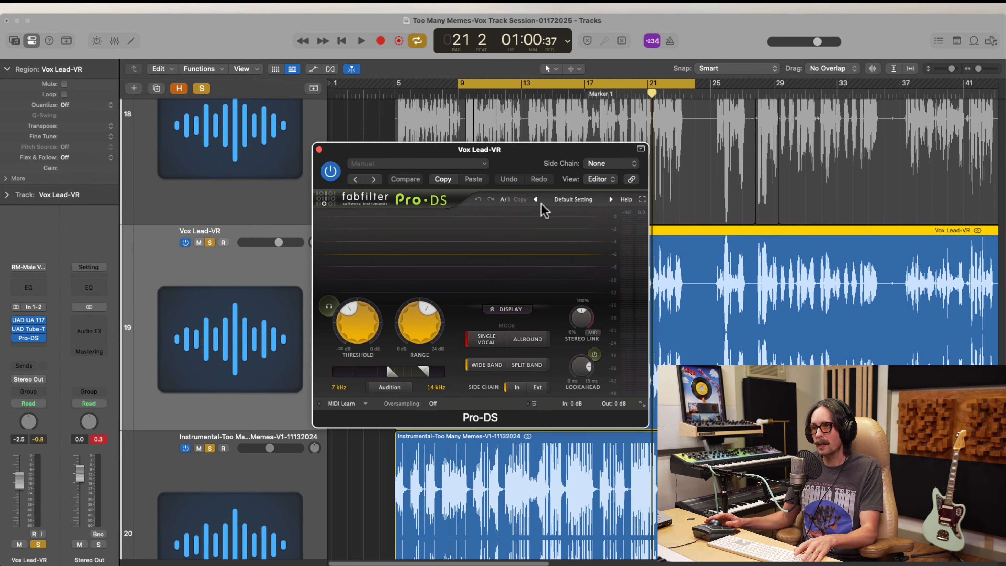
pyautogui.moveTo(514, 168); pyautogui.dragTo(293, 214)
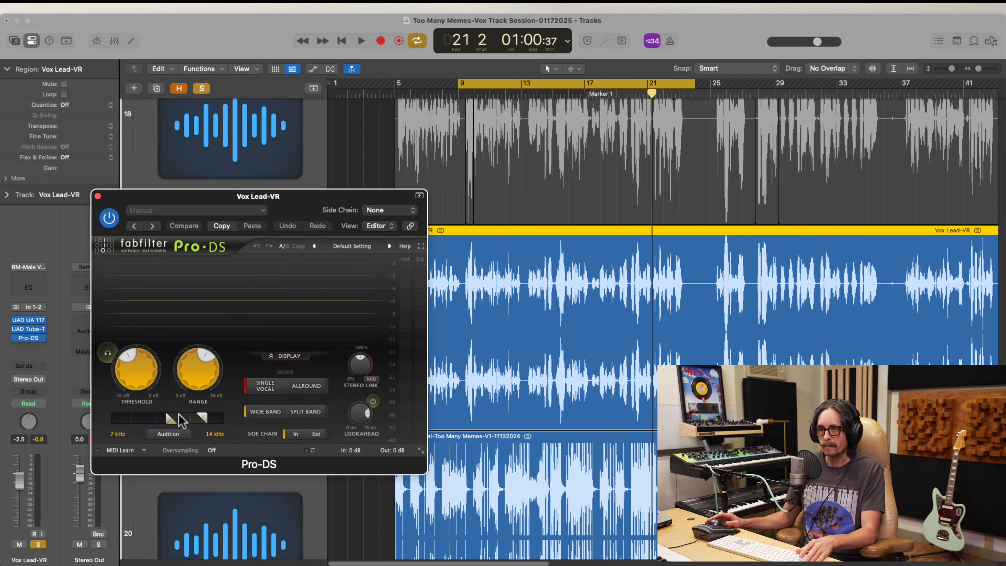
# Try a Pro-DS detection range starting at 2 kHz, and load the saved De-ess Start preset
pyautogui.moveTo(166, 421); pyautogui.dragTo(116, 418)
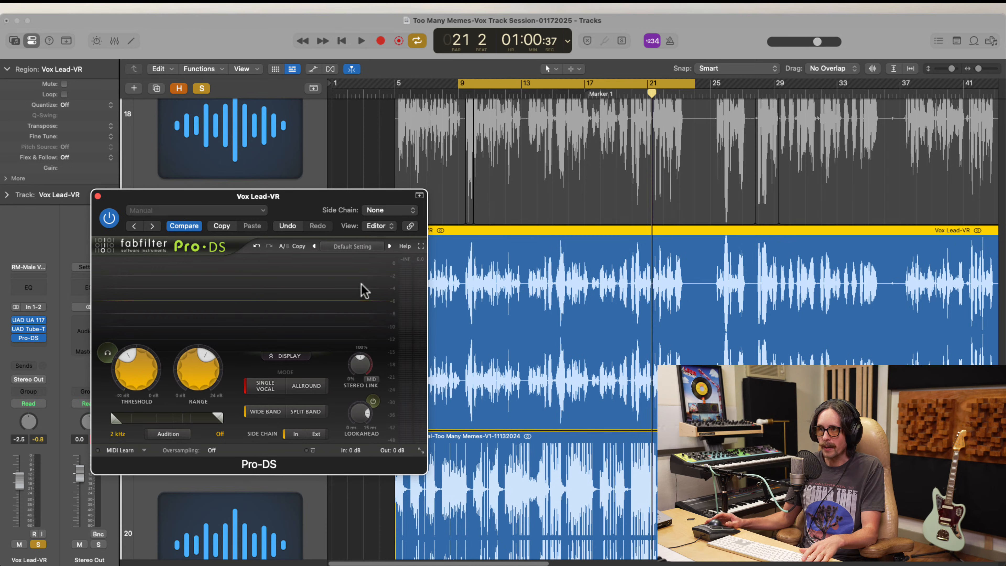
pyautogui.click(380, 283)
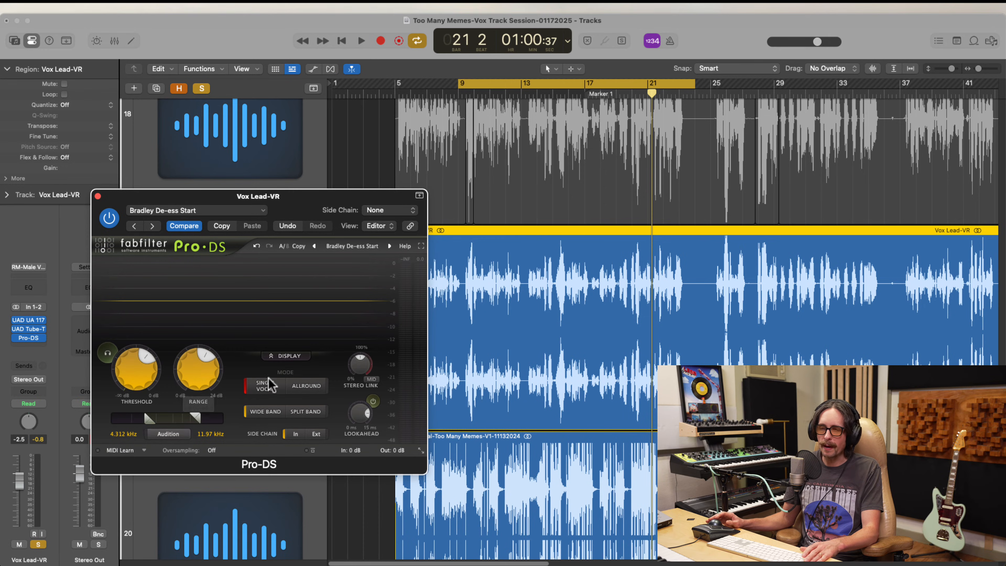
pyautogui.moveTo(200, 369)
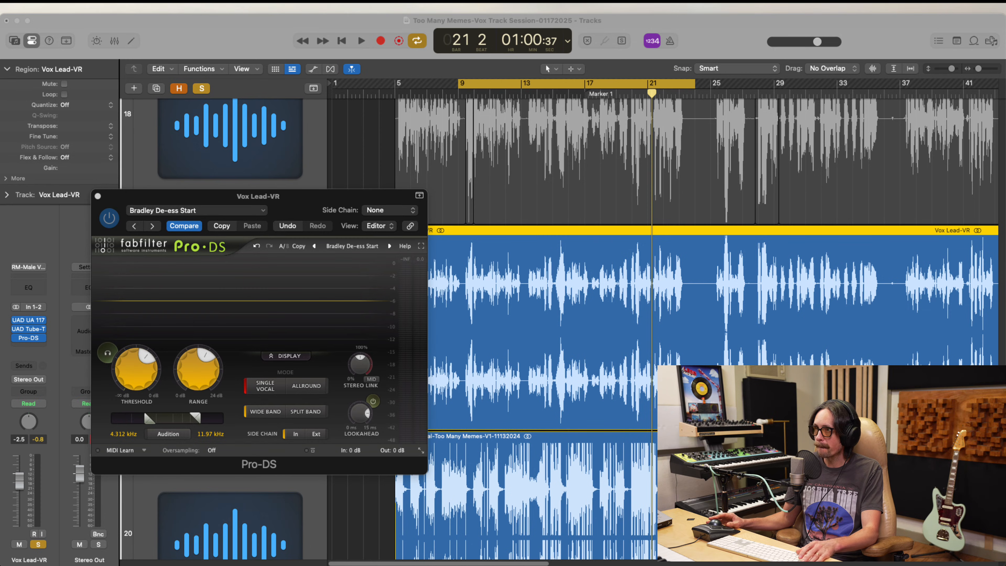
# During loop playback, fine-tune the Pro-DS threshold and compare the vocal with the de-esser bypassed and active
pyautogui.press('space')
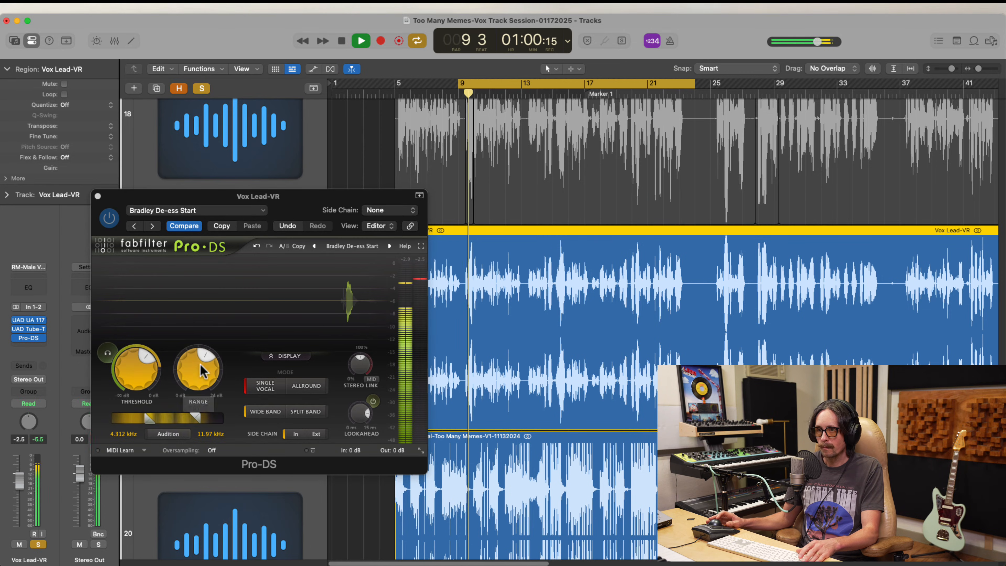
pyautogui.click(145, 353)
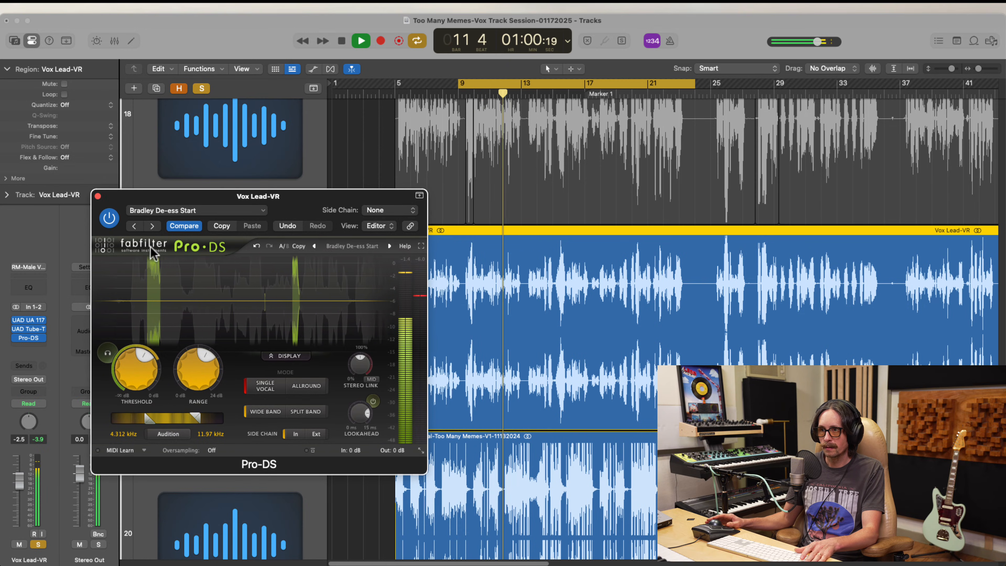
pyautogui.click(111, 219)
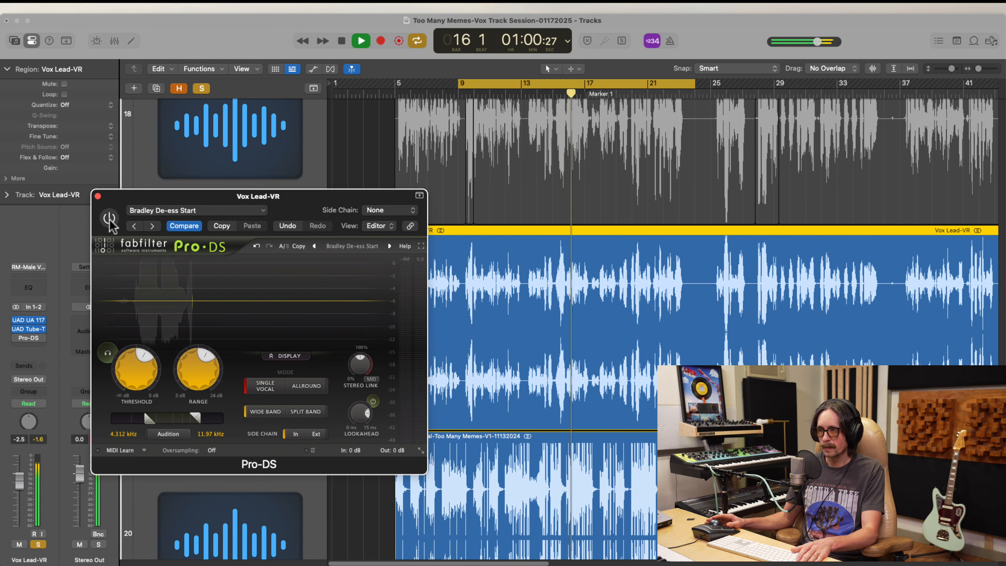
pyautogui.click(110, 220)
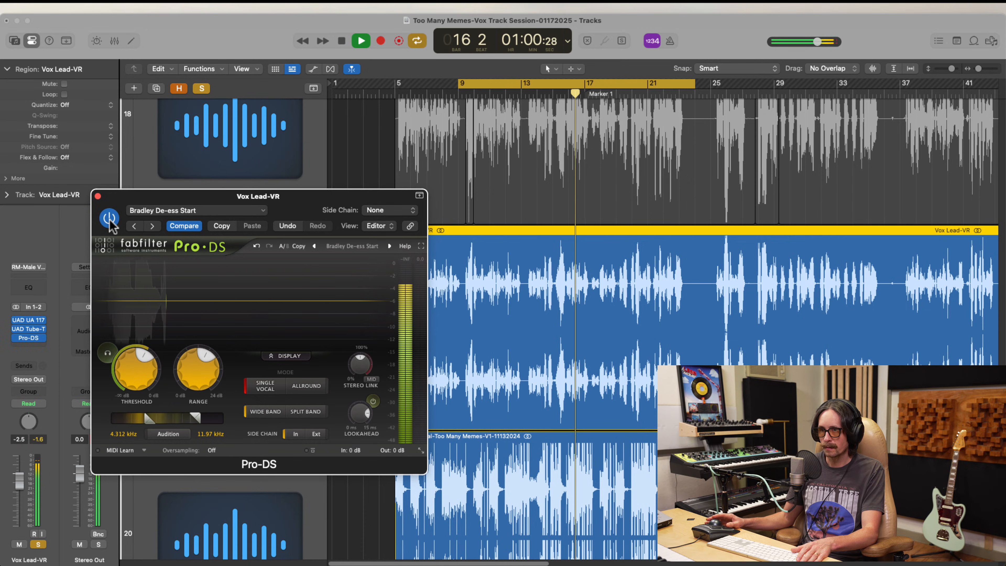
pyautogui.click(146, 358)
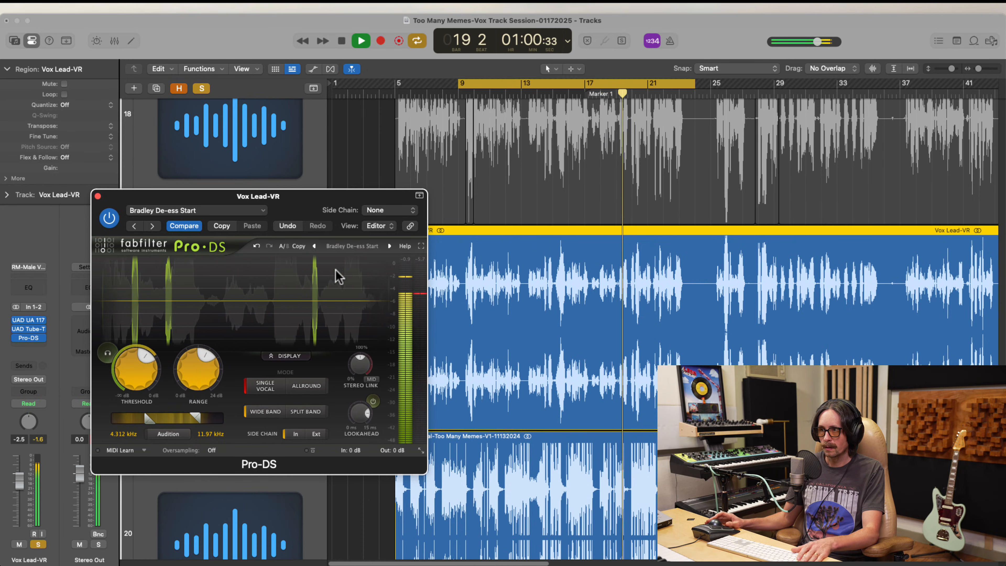
# Lower the Pro-DS detection band's low limit to 4.127 kHz, stop playback and close the plug-in window
pyautogui.moveTo(148, 418); pyautogui.dragTo(141, 421)
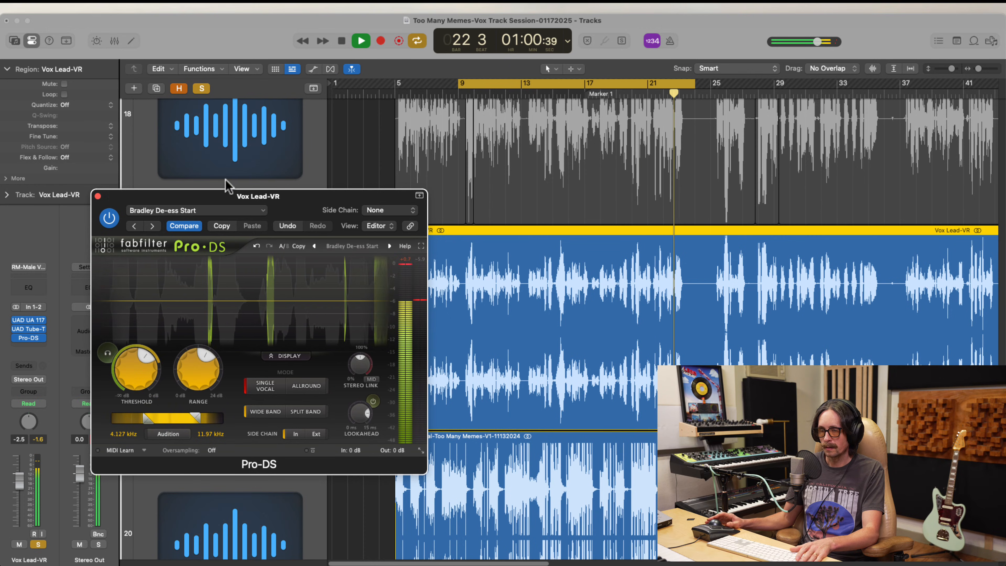
pyautogui.press('space')
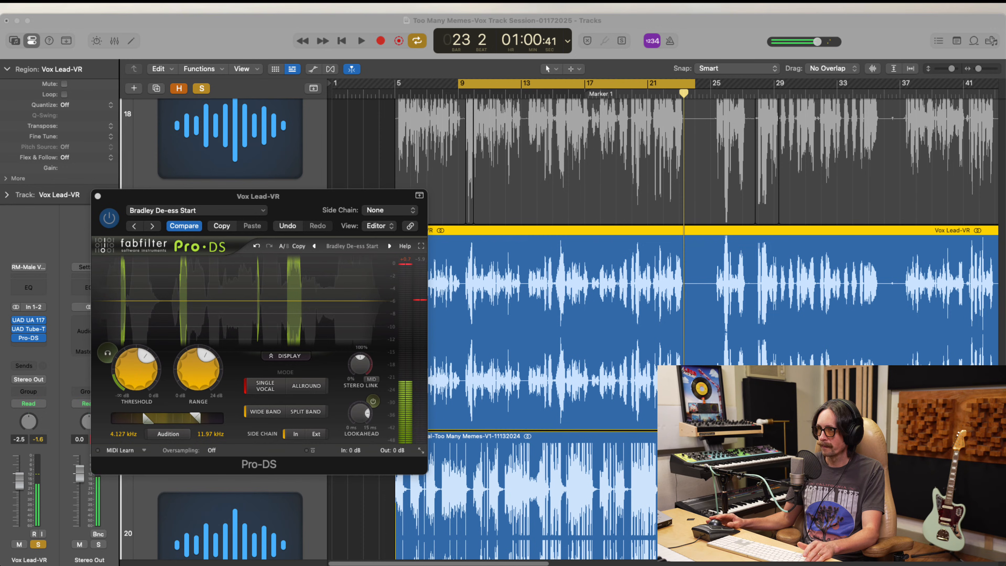
pyautogui.click(213, 112)
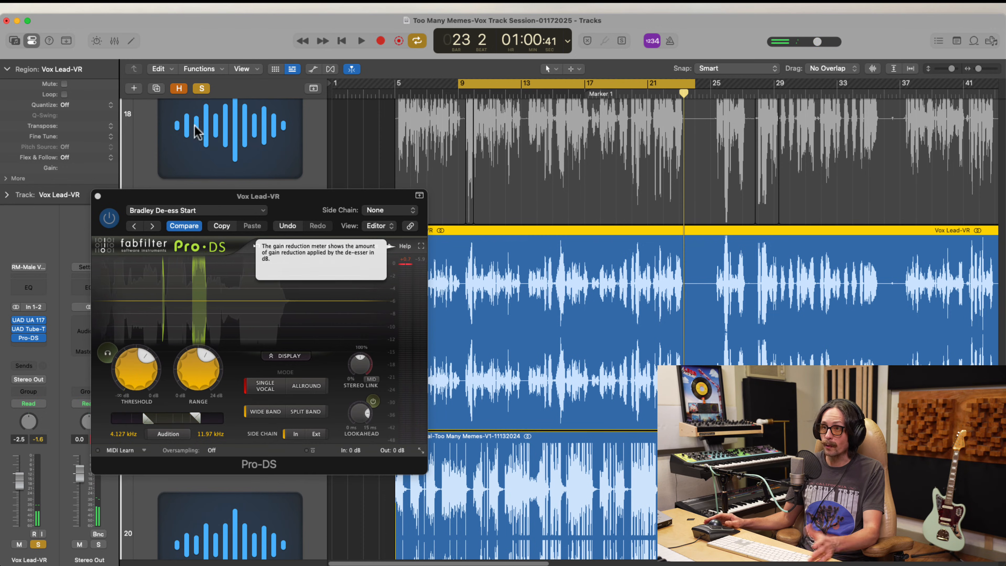
pyautogui.click(98, 196)
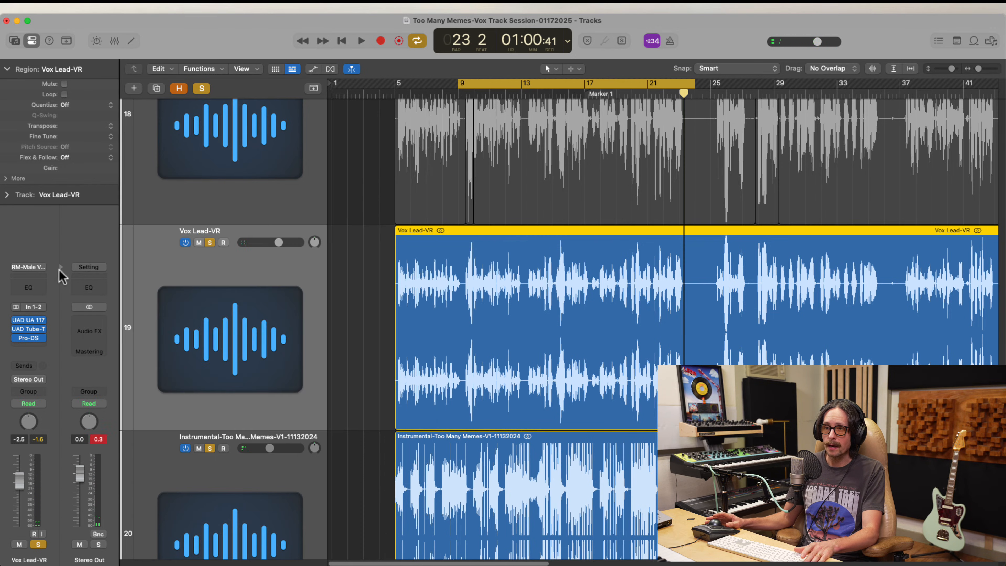
# Review the Pro-DS, CL 1B and 1176AE plug-in windows on Vox Lead-VR and close them all
pyautogui.click(29, 338)
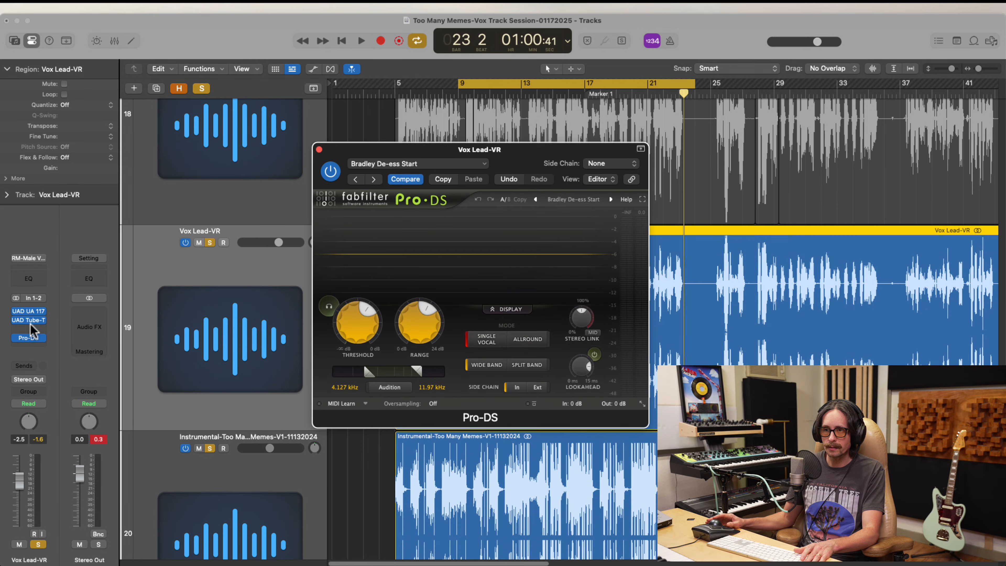
pyautogui.click(31, 320)
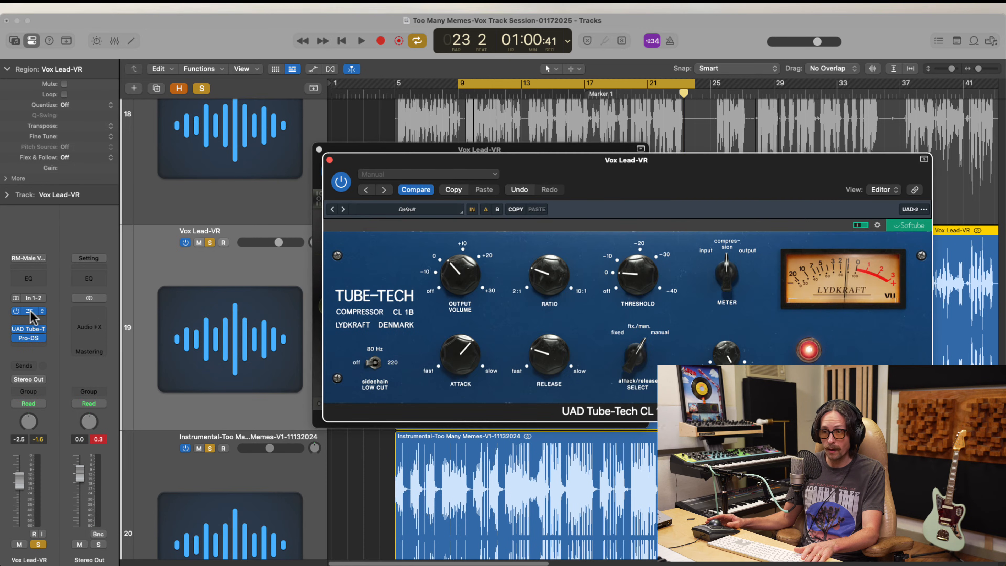
pyautogui.click(30, 313)
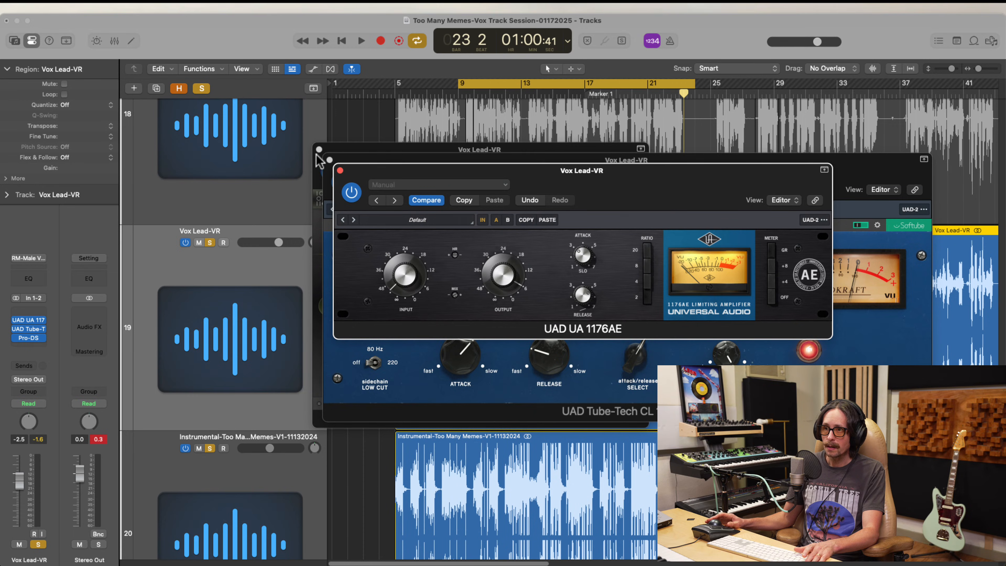
pyautogui.click(340, 170)
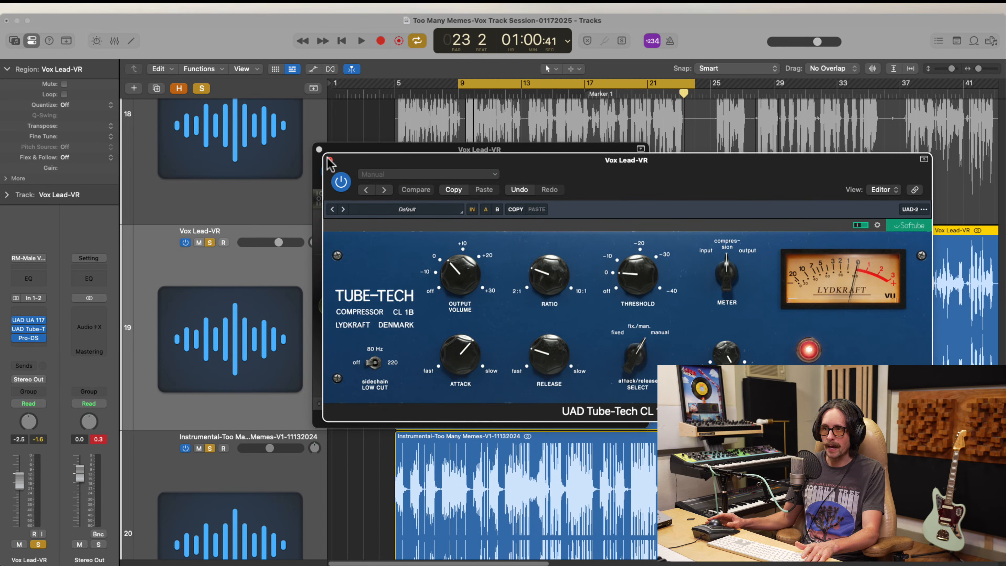
pyautogui.click(320, 150)
pyautogui.click(319, 149)
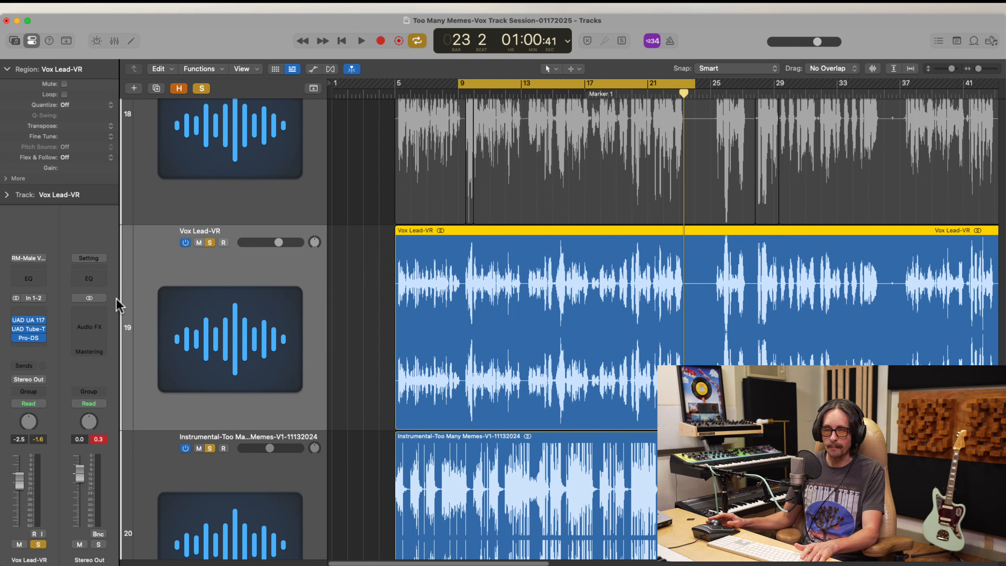
# Try Pro-Q 4 ahead of the 1176AE on Vox Lead-VR, sketching a low-frequency cut, and remove it
pyautogui.click(37, 311)
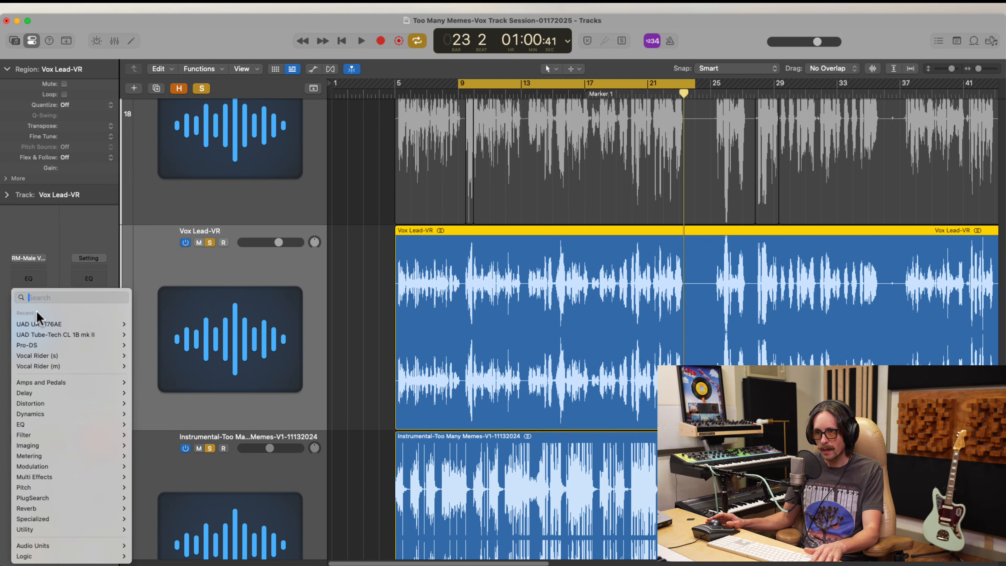
pyautogui.write('pro')
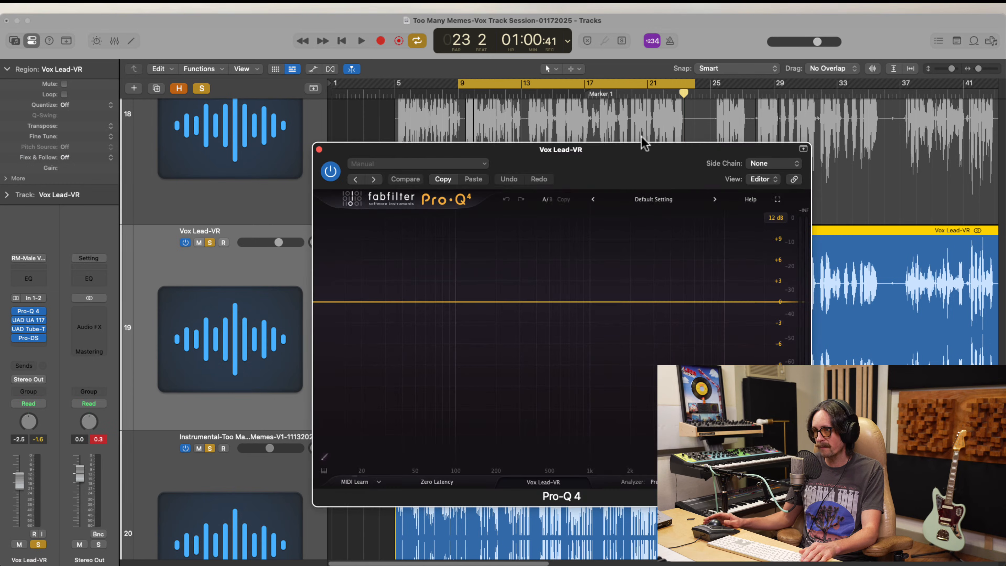
pyautogui.moveTo(591, 170); pyautogui.dragTo(418, 135)
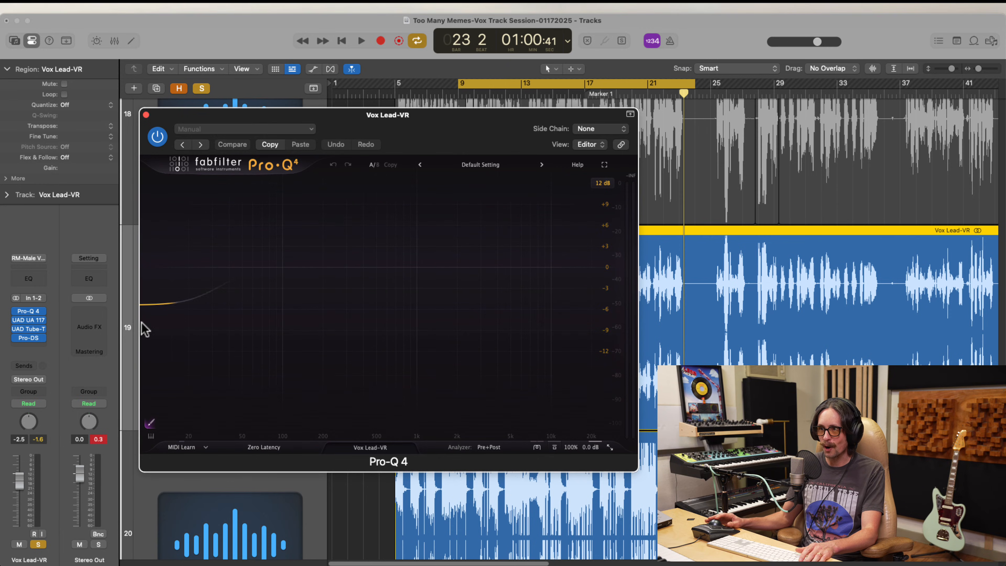
pyautogui.click(236, 298)
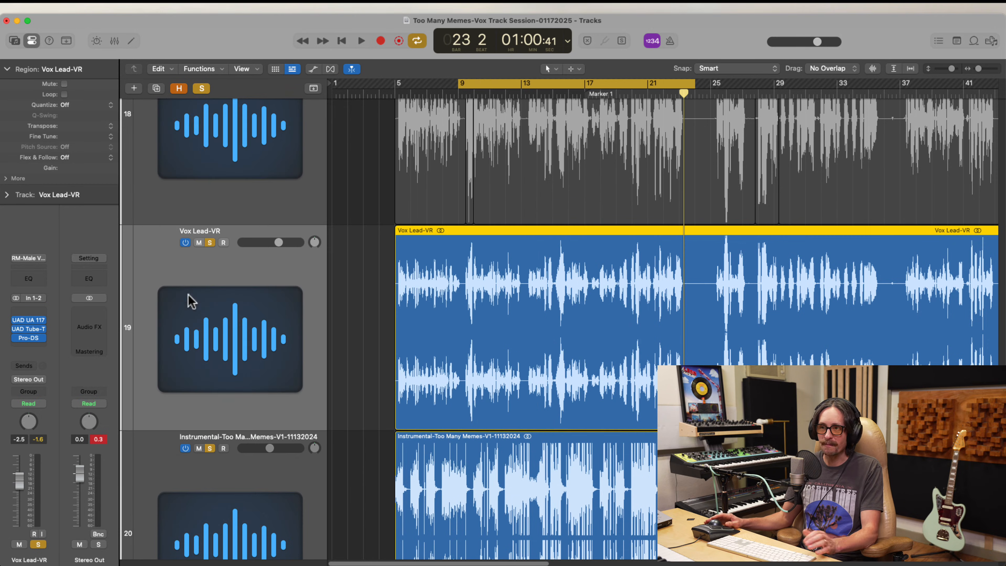
# Insert Pro-Q 4 ahead of the 1176AE on Vox Lead-VR, switch to Natural Phase, and shape an 18 dB/oct low cut at 44.775 Hz
pyautogui.click(36, 311)
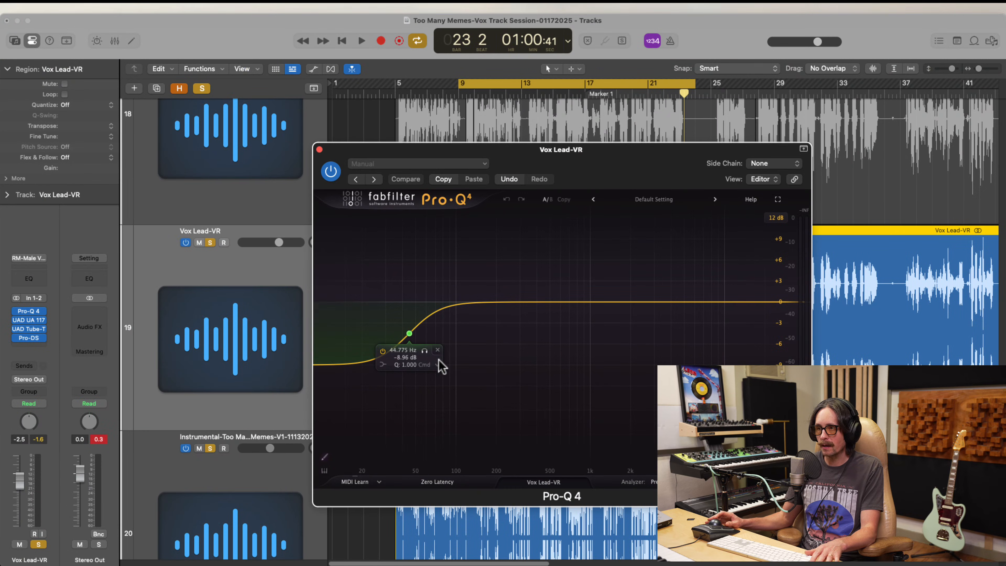
pyautogui.click(383, 364)
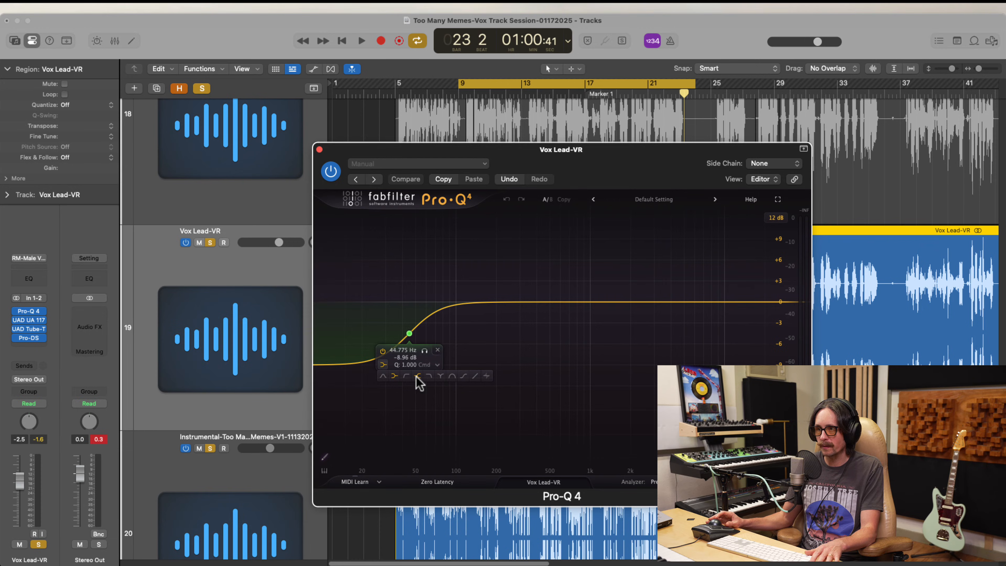
pyautogui.click(406, 377)
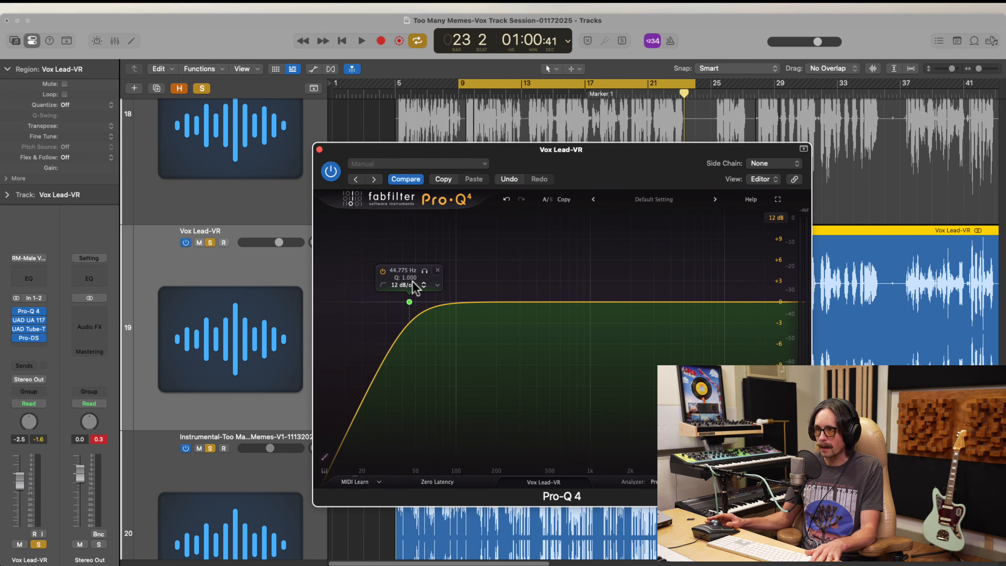
pyautogui.moveTo(413, 282); pyautogui.dragTo(410, 305)
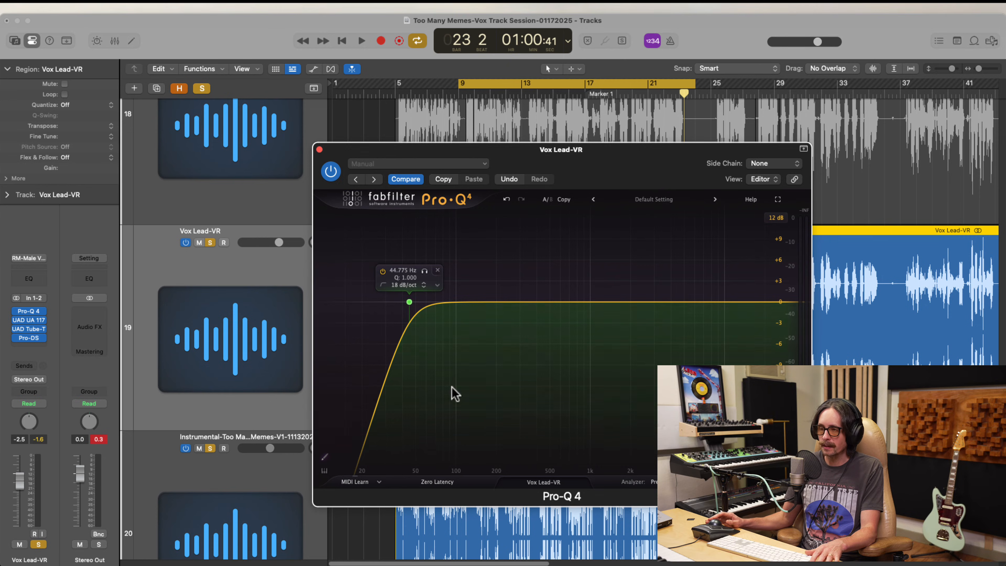
pyautogui.click(452, 507)
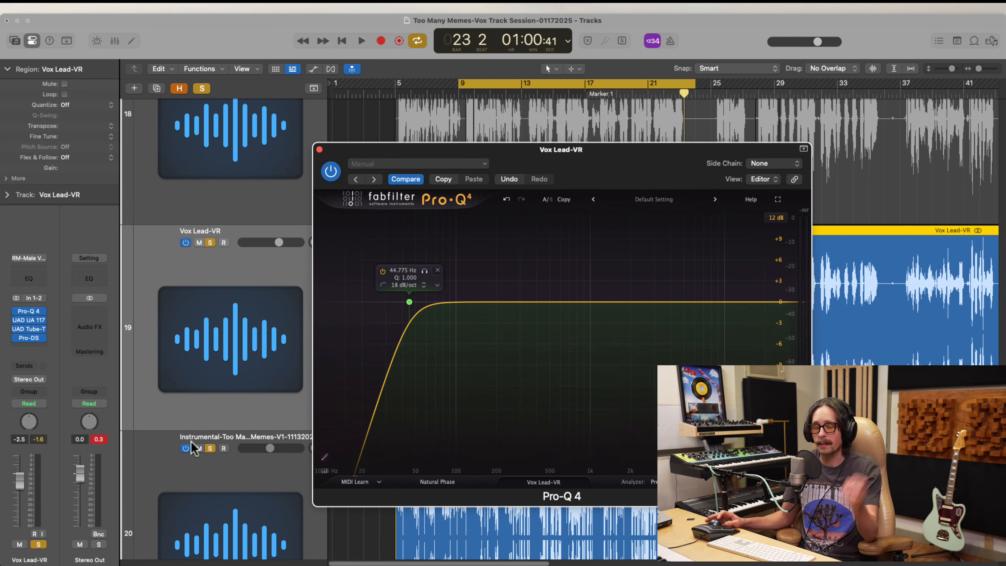
pyautogui.click(99, 439)
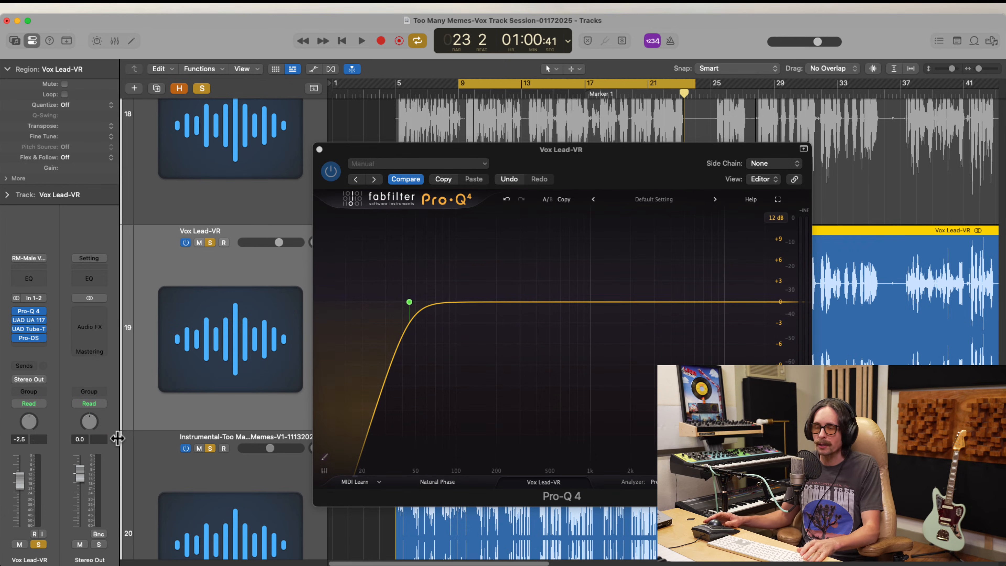
# Try sweeping the Pro-Q 4 low cut up to about 100 Hz during loop playback, and stop playback
pyautogui.moveTo(613, 183); pyautogui.dragTo(530, 140)
pyautogui.moveTo(325, 265)
pyautogui.mouseDown()
pyautogui.moveTo(348, 263)
pyautogui.moveTo(332, 263)
pyautogui.mouseUp()
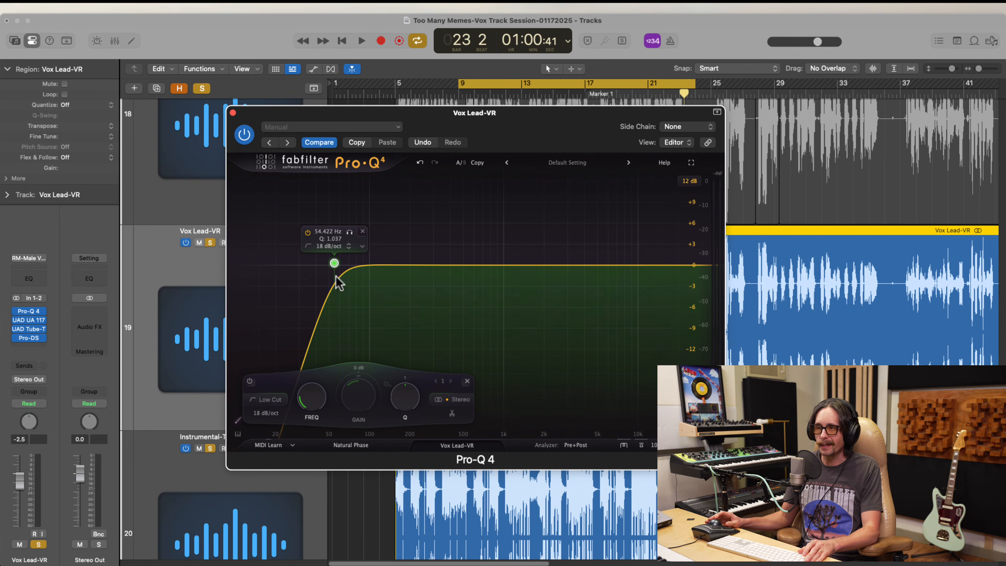
pyautogui.press('super+Tab')
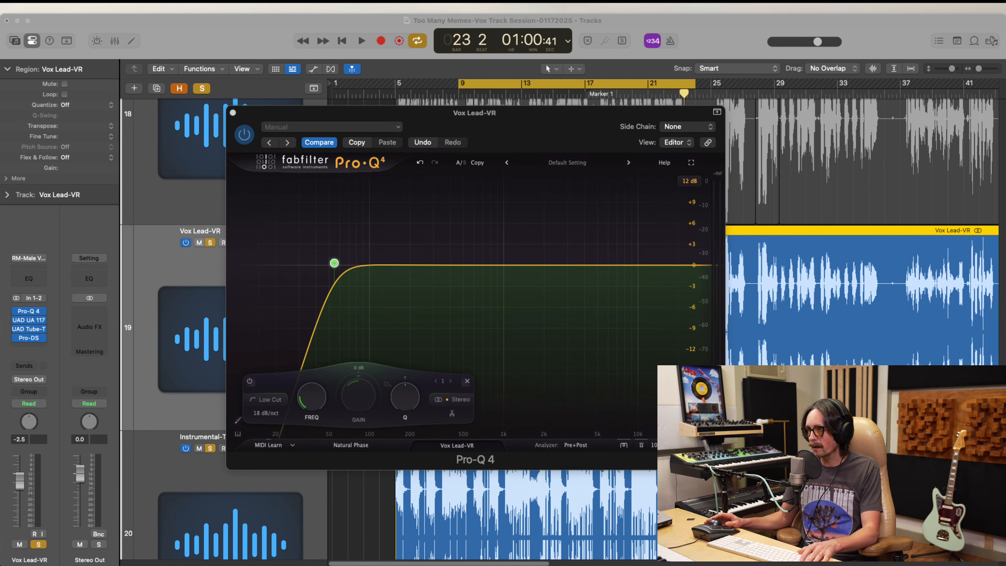
pyautogui.press('super+Tab')
pyautogui.press('space')
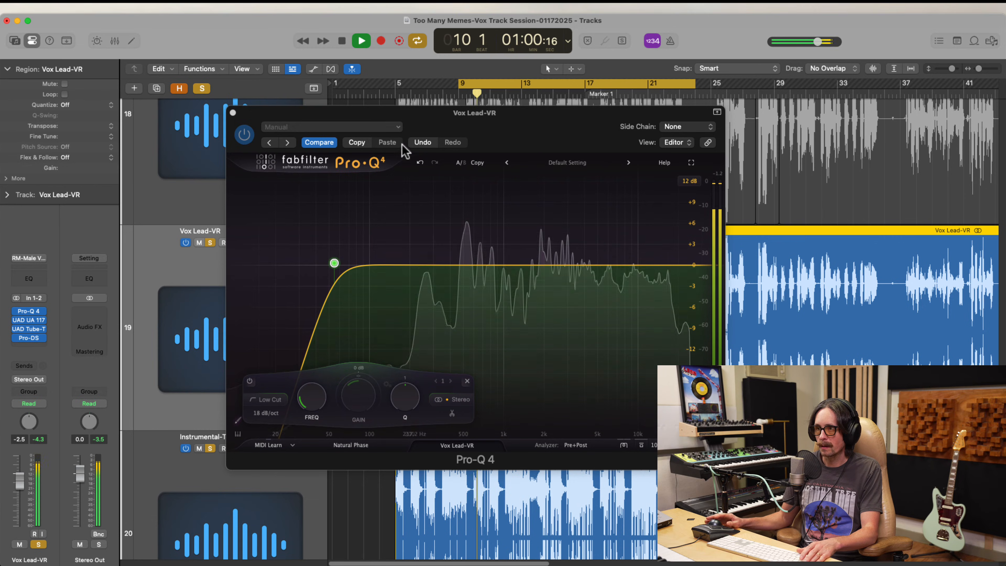
pyautogui.moveTo(460, 112); pyautogui.dragTo(397, 77)
pyautogui.moveTo(271, 227); pyautogui.dragTo(305, 227)
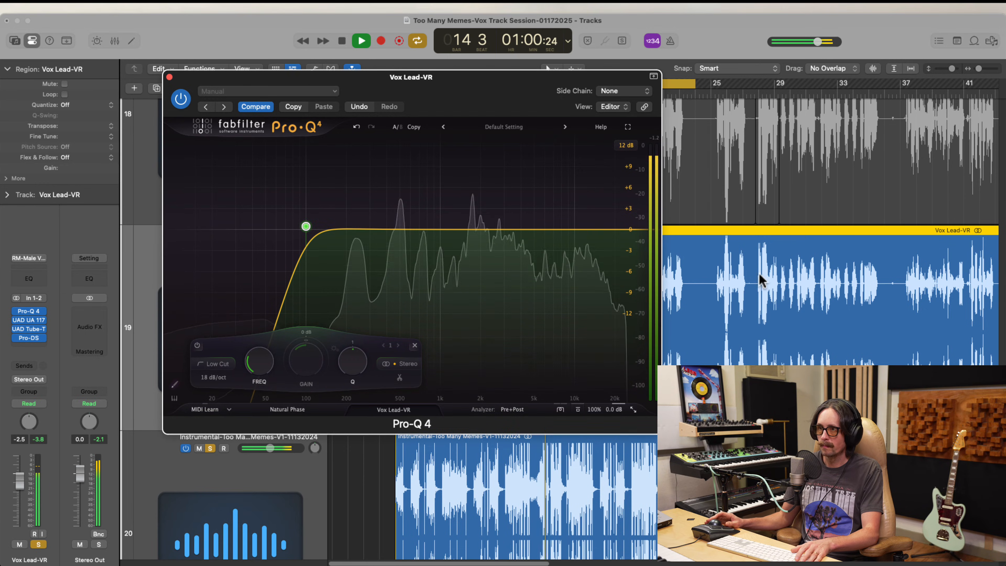
pyautogui.press('space')
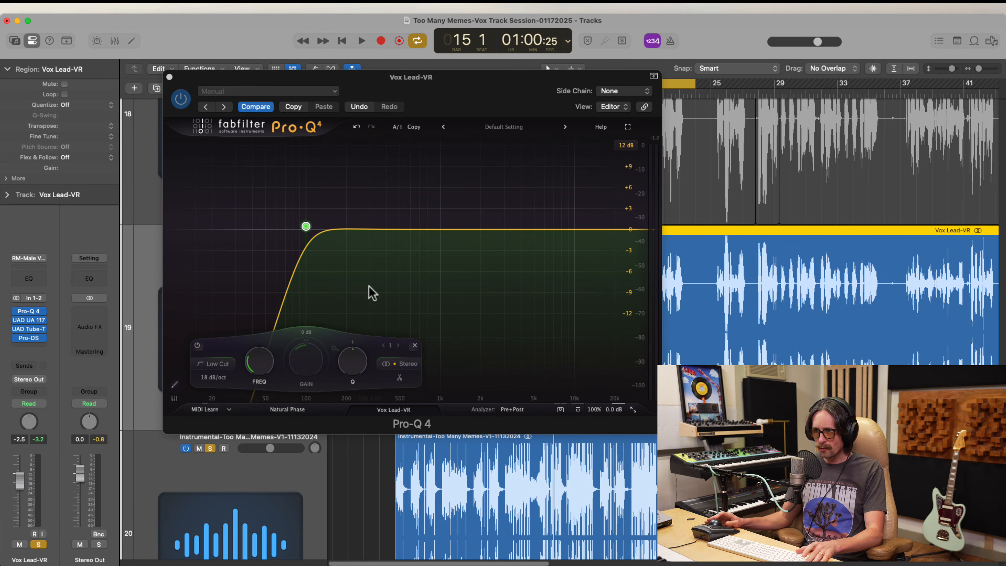
# Remove the Pro-Q 4 band and build a new 18 dB/oct low cut just below 100 Hz
pyautogui.click(414, 345)
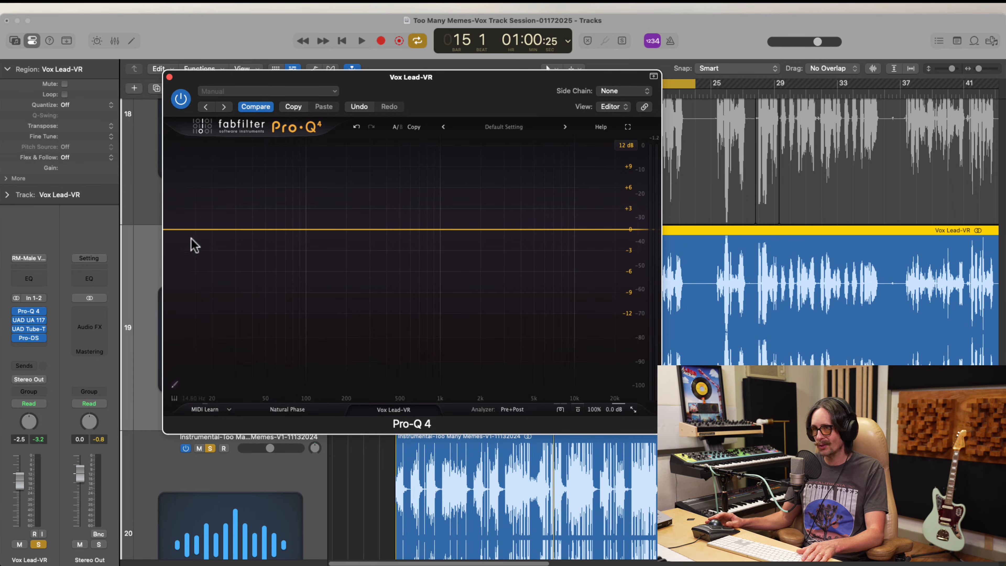
pyautogui.click(207, 229)
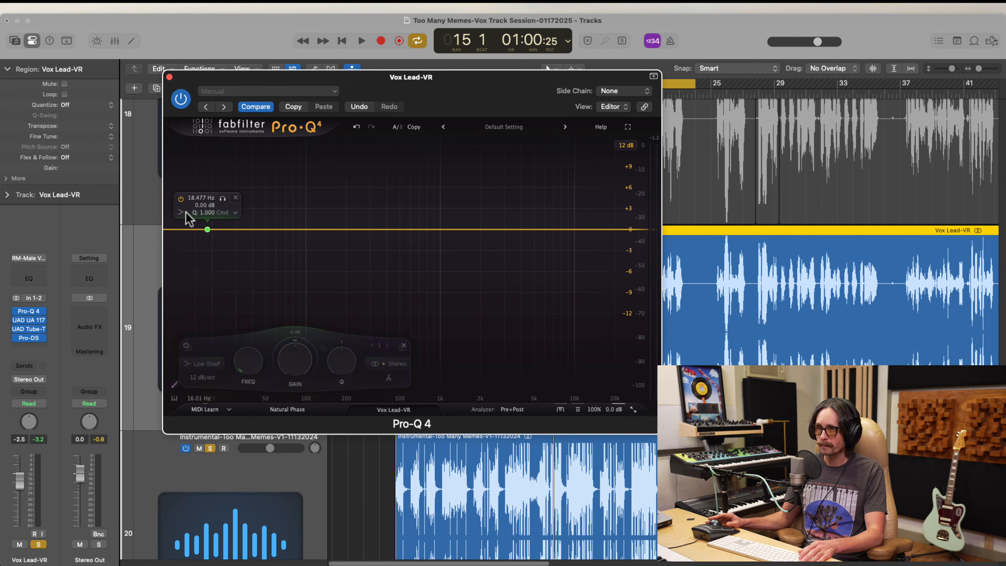
pyautogui.click(182, 212)
pyautogui.click(204, 224)
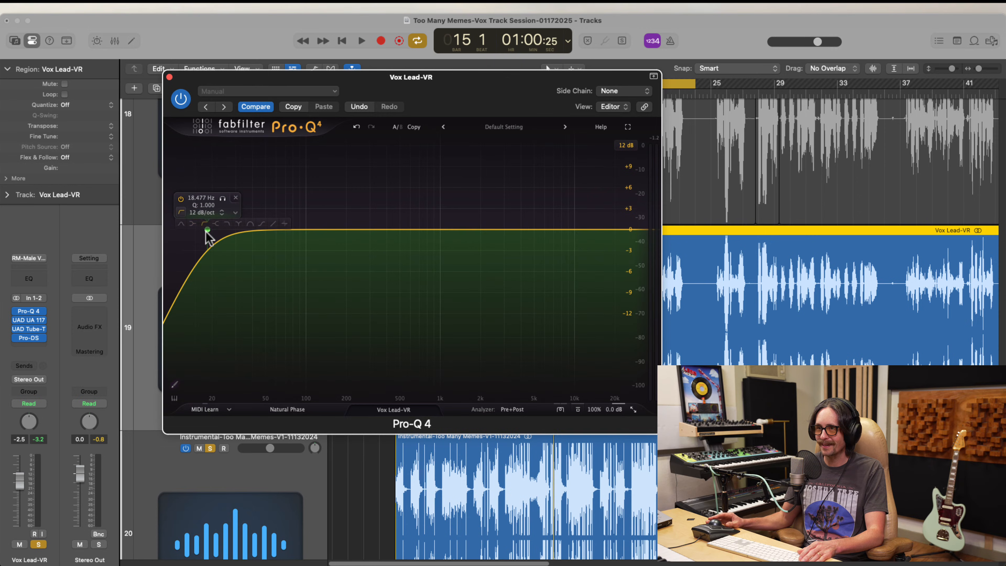
pyautogui.moveTo(206, 230); pyautogui.dragTo(286, 232)
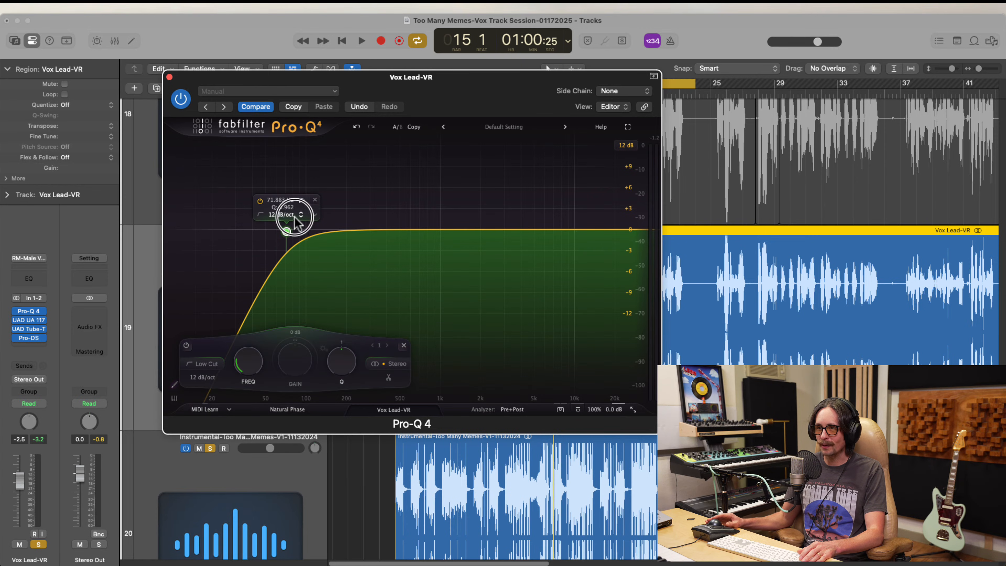
pyautogui.click(301, 212)
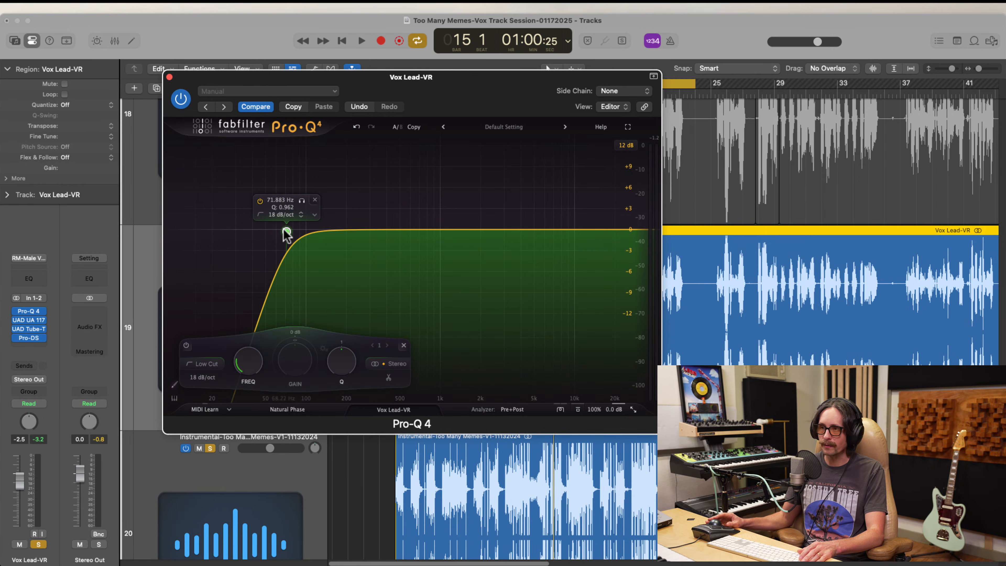
pyautogui.moveTo(287, 231); pyautogui.dragTo(301, 231)
# Add a boosted bell band in the low mids and sweep it around 500 Hz during playback
pyautogui.moveTo(365, 230)
pyautogui.mouseDown()
pyautogui.moveTo(344, 195)
pyautogui.moveTo(376, 217)
pyautogui.mouseUp()
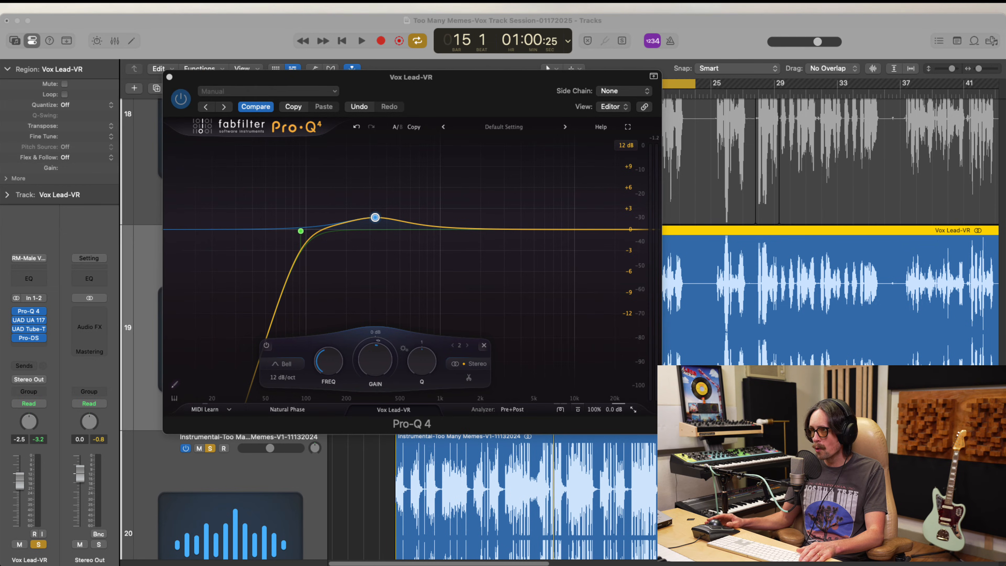
pyautogui.press('space')
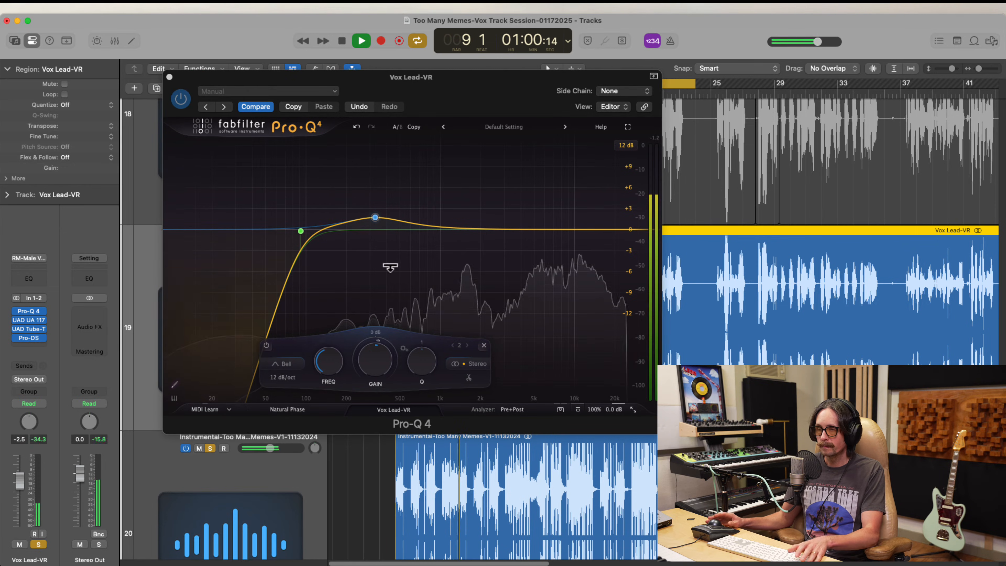
pyautogui.moveTo(375, 217); pyautogui.dragTo(415, 206)
pyautogui.press('space')
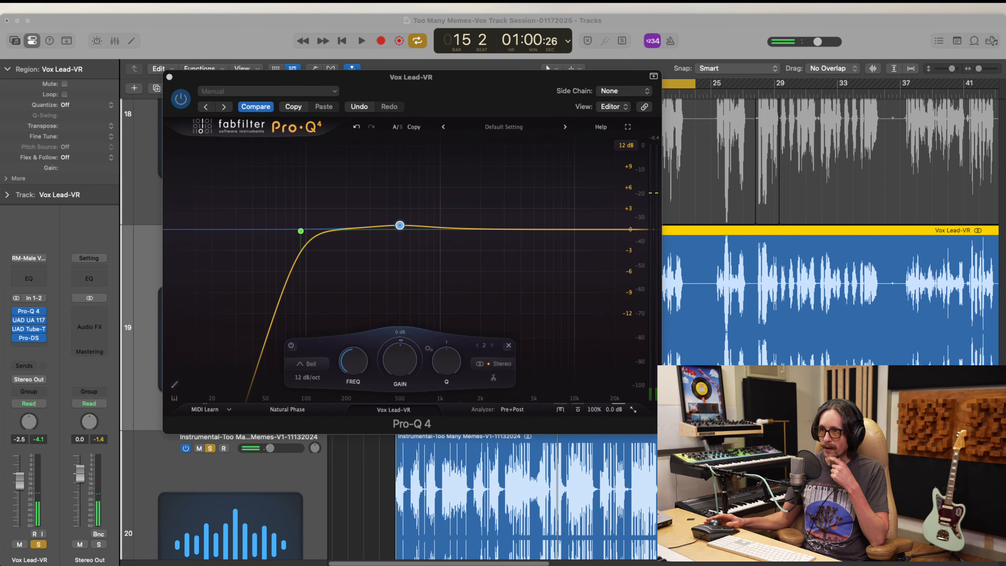
pyautogui.click(253, 42)
# Set the bell to a -3.91 dB cut at 511.14 Hz with Q 1.428, audition it, and close Pro-Q 4
pyautogui.moveTo(400, 229); pyautogui.dragTo(401, 257)
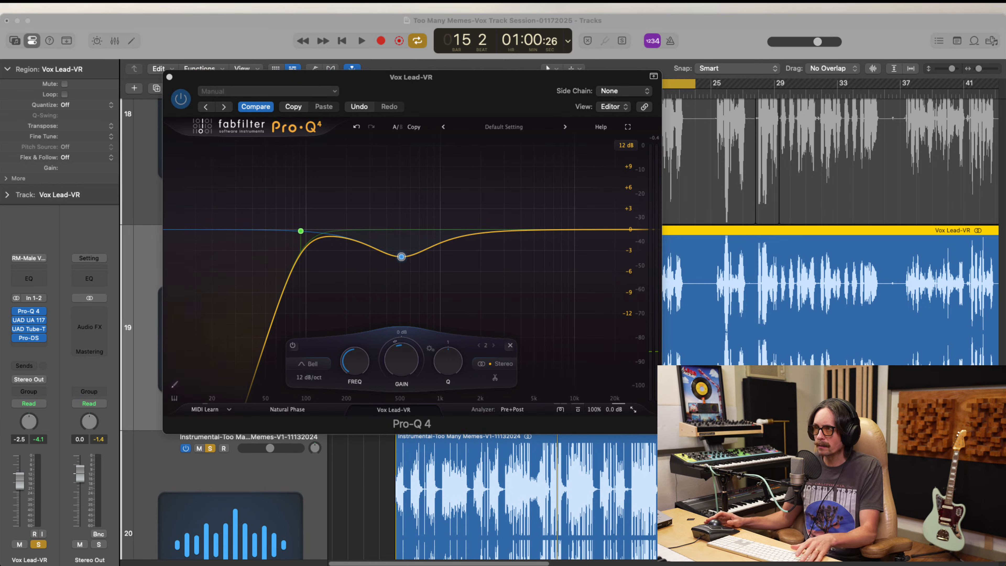
pyautogui.press('space')
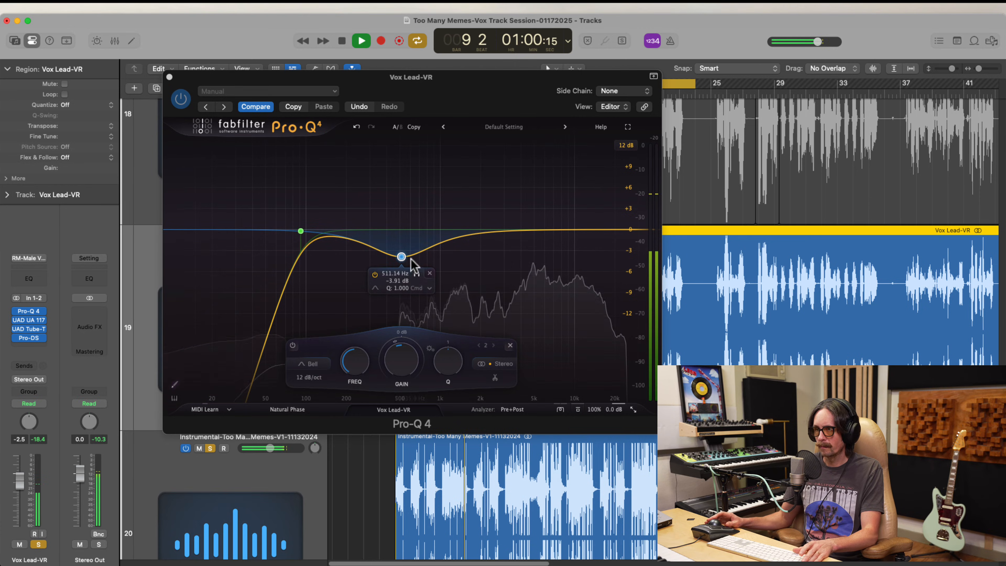
pyautogui.moveTo(449, 358); pyautogui.dragTo(454, 341)
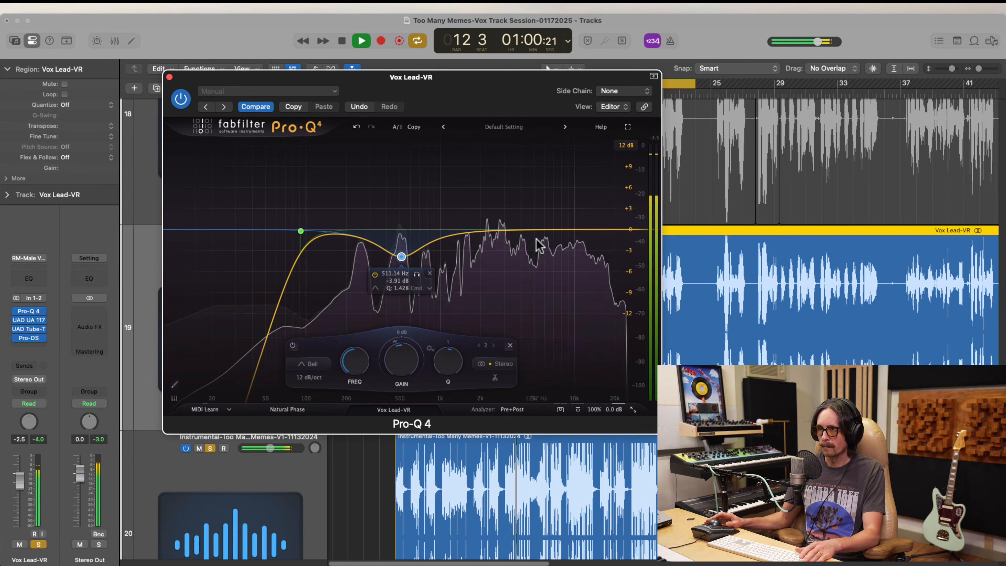
pyautogui.press('space')
pyautogui.press('super+Tab')
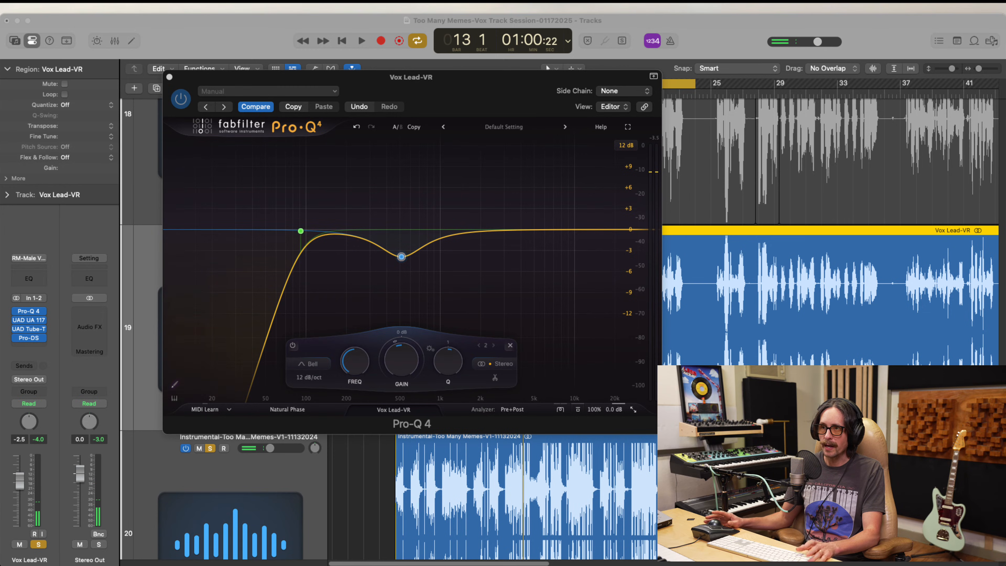
pyautogui.click(458, 190)
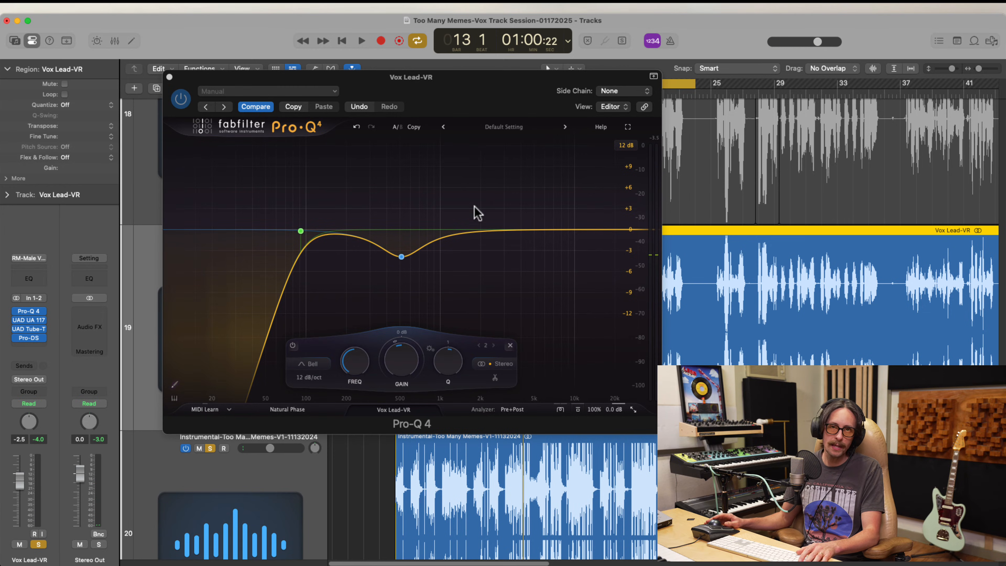
pyautogui.click(169, 77)
# Play the Vox Lead-VR region from bar 9 to bar 12 at close zoom, examining the waveform for harsh syllables
pyautogui.moveTo(447, 229); pyautogui.dragTo(735, 416)
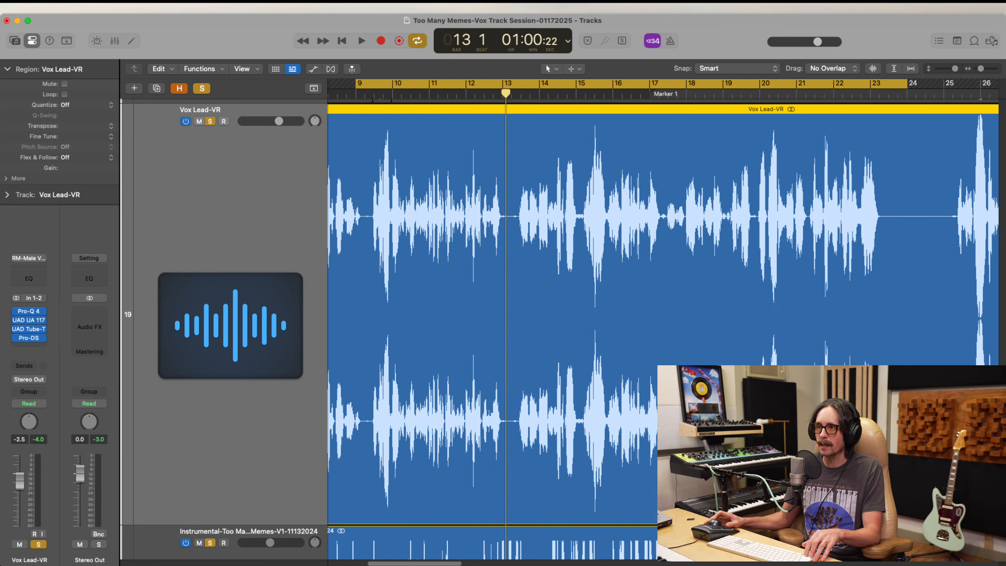
pyautogui.press('space')
pyautogui.press('space')
pyautogui.press('super+Tab')
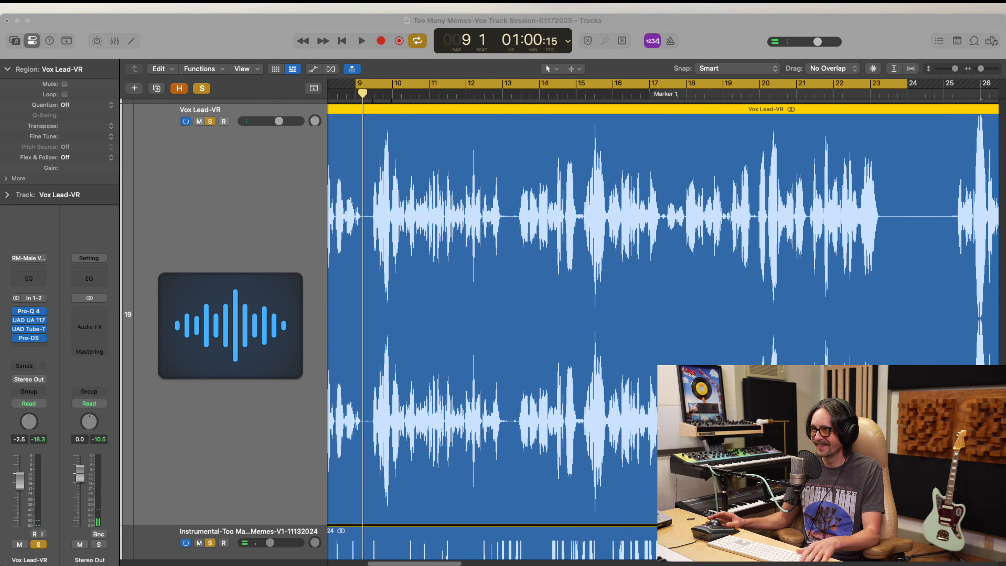
pyautogui.click(209, 23)
pyautogui.press('space')
pyautogui.moveTo(358, 151); pyautogui.dragTo(560, 438)
pyautogui.press('space')
pyautogui.moveTo(395, 160); pyautogui.dragTo(546, 430)
pyautogui.press('space')
pyautogui.hscroll(-1, 526, 258)
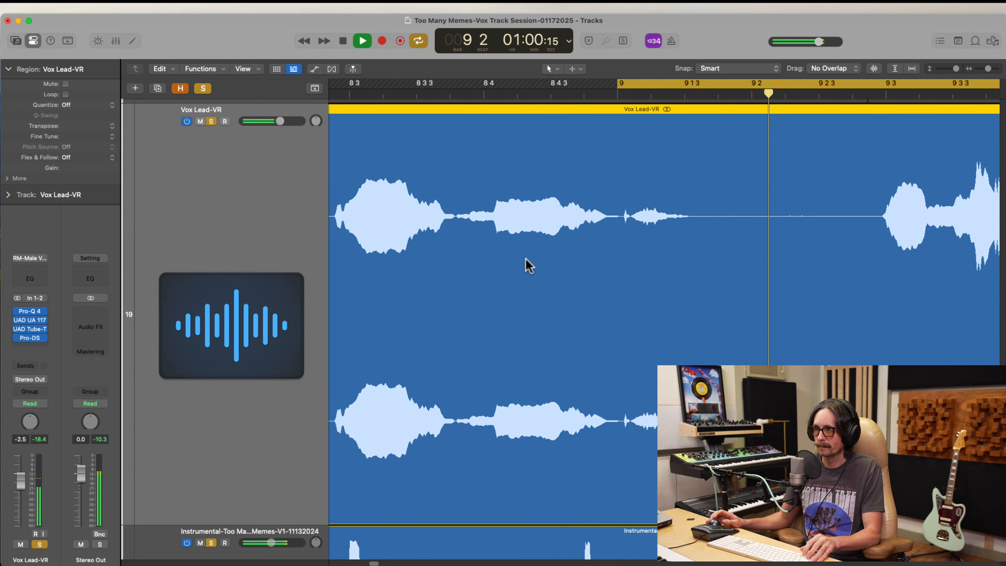
pyautogui.hscroll(5, 544, 264)
pyautogui.press('space')
pyautogui.moveTo(730, 182); pyautogui.dragTo(848, 351)
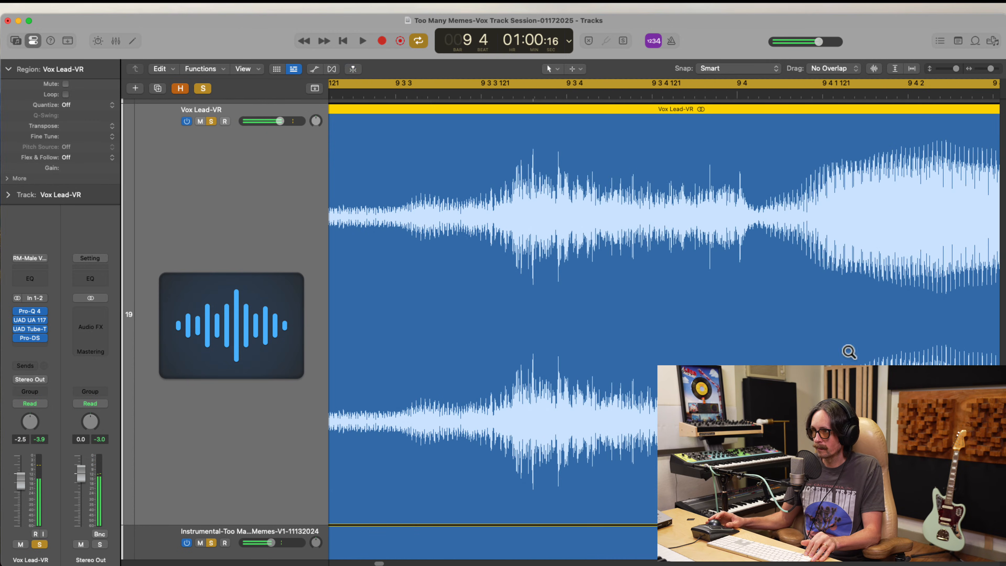
pyautogui.keyDown('ctrl'); pyautogui.keyDown('alt'); pyautogui.click(742, 206); pyautogui.keyUp('alt'); pyautogui.keyUp('ctrl')
pyautogui.press('space')
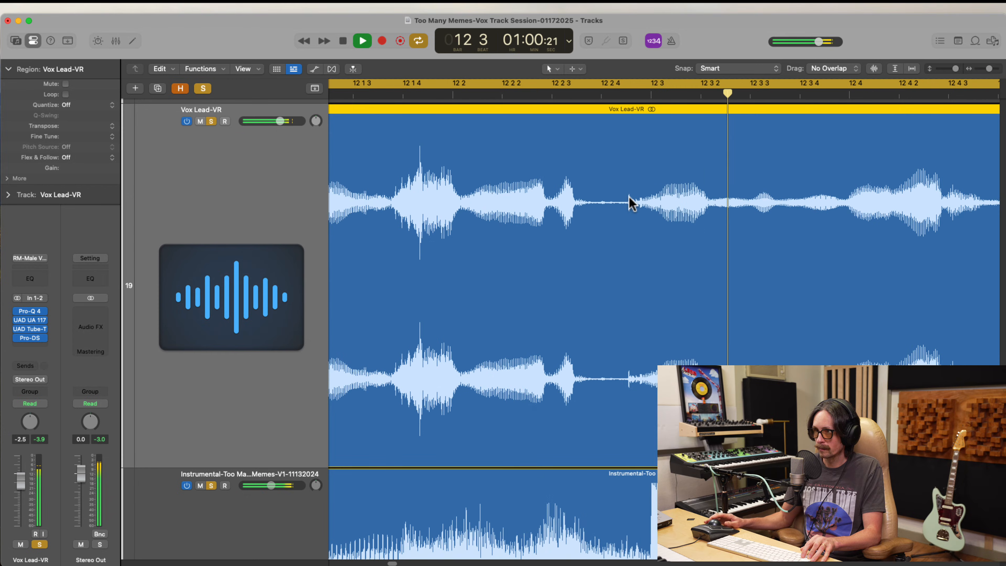
# Audition the harsh syllable around 12 1 4, split it into its own region up to 12 2, and set its gain to -4.8 dB
pyautogui.press('space')
pyautogui.click(388, 95)
pyautogui.press('space')
pyautogui.press('space')
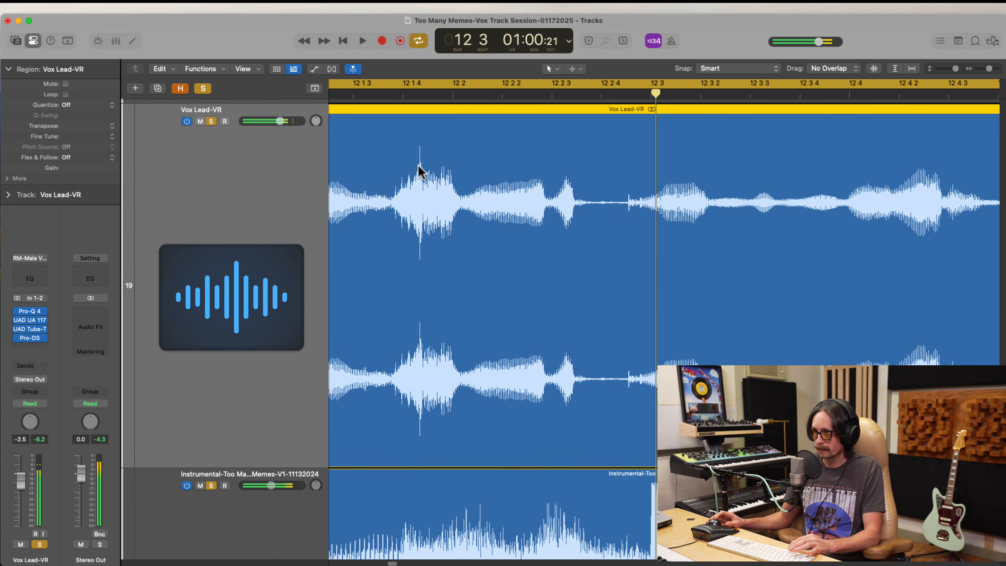
pyautogui.click(386, 96)
pyautogui.press('space')
pyautogui.press('space')
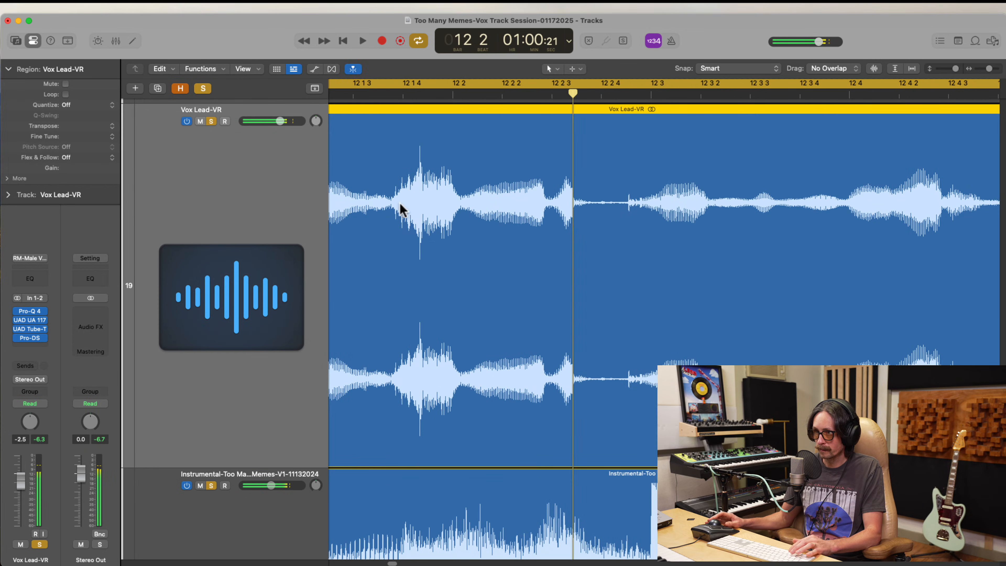
pyautogui.moveTo(391, 204); pyautogui.dragTo(461, 214)
pyautogui.click(412, 203)
pyautogui.moveTo(65, 175); pyautogui.dragTo(49, 262)
# Split the harsh syllable just before 9 4 into its own Vox Lead-VR region and set its gain to -5.1 dB
pyautogui.press('space')
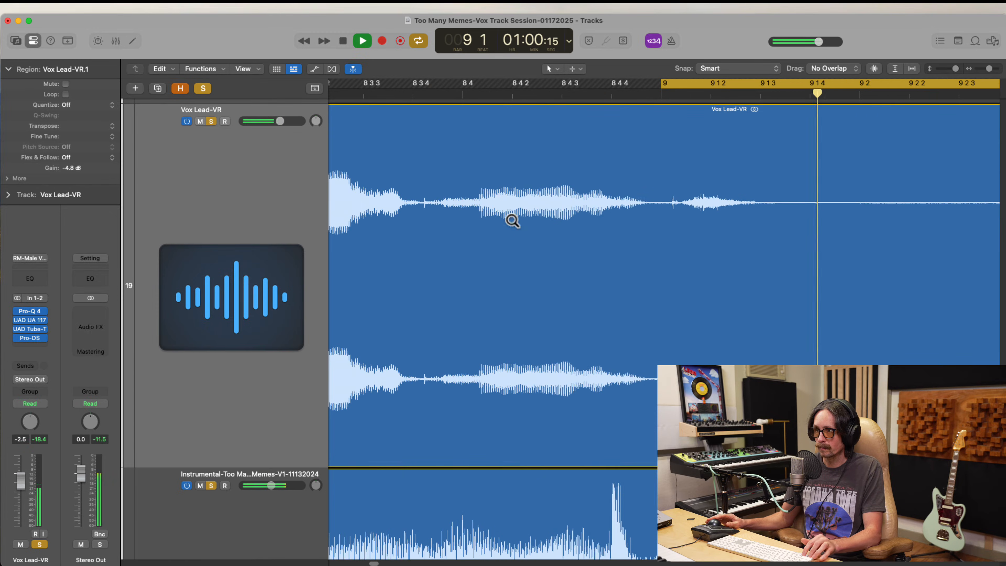
pyautogui.moveTo(574, 155); pyautogui.dragTo(712, 339)
pyautogui.moveTo(600, 222); pyautogui.dragTo(853, 225)
pyautogui.click(777, 229)
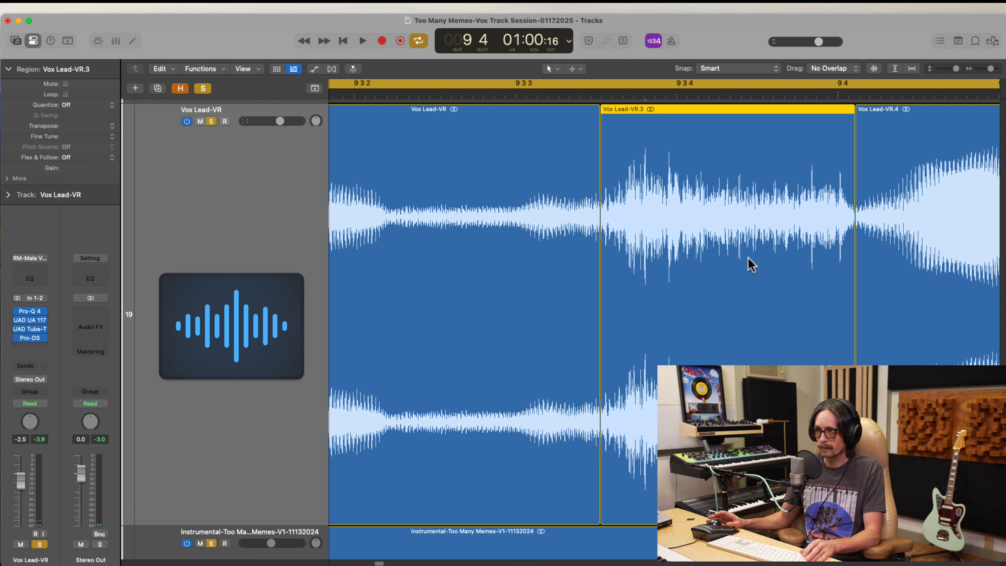
pyautogui.moveTo(71, 168); pyautogui.dragTo(69, 264)
# Play the Vox Lead-VR track from bar 9 to bar 14 to audition the syllable regions with reduced gain
pyautogui.press('space')
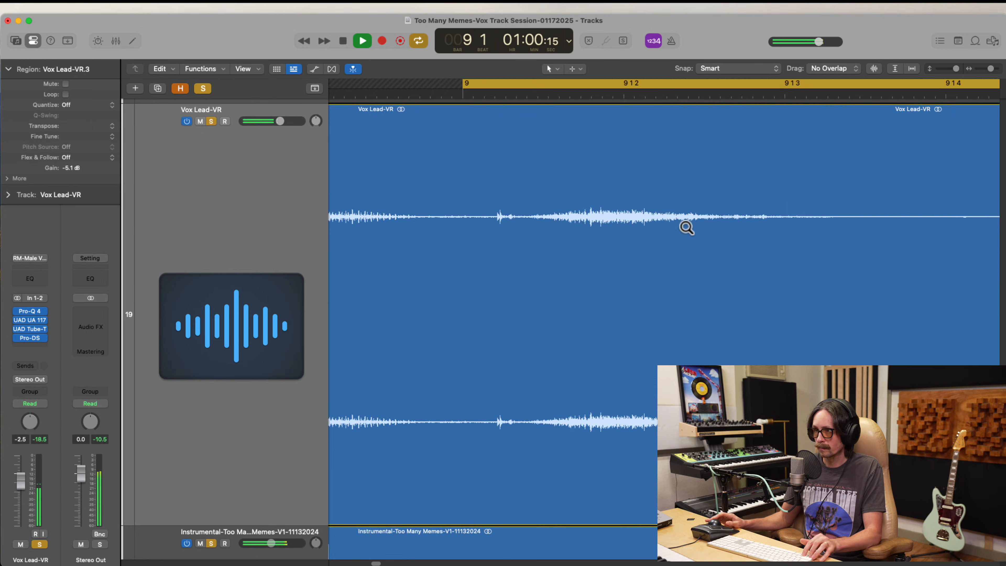
pyautogui.keyDown('ctrl'); pyautogui.keyDown('alt'); pyautogui.click(566, 221); pyautogui.keyUp('alt'); pyautogui.keyUp('ctrl')
pyautogui.hscroll(10, 565, 216)
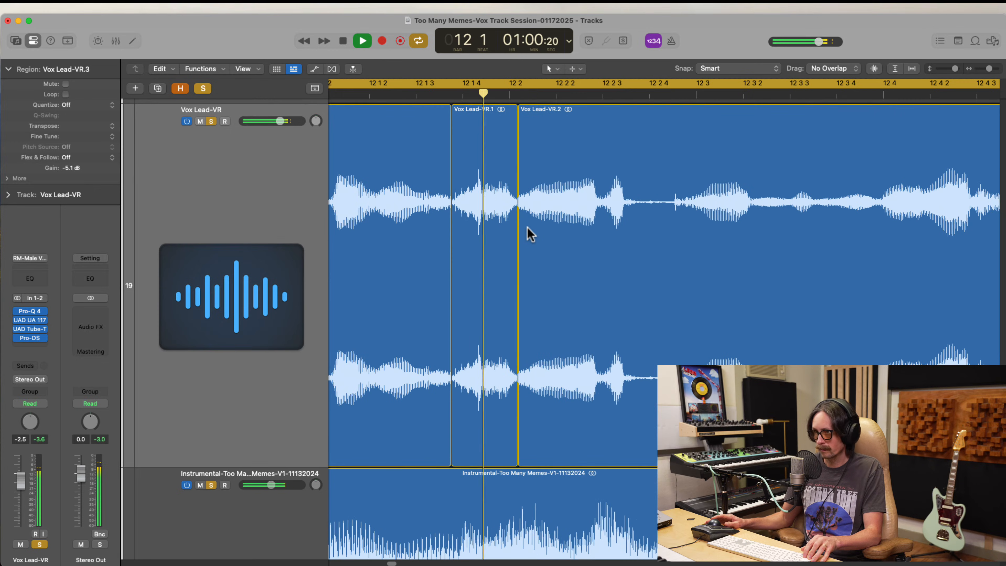
pyautogui.hscroll(7, 634, 220)
pyautogui.keyDown('ctrl'); pyautogui.keyDown('alt'); pyautogui.click(634, 219); pyautogui.keyUp('alt'); pyautogui.keyUp('ctrl')
pyautogui.press('super+Tab')
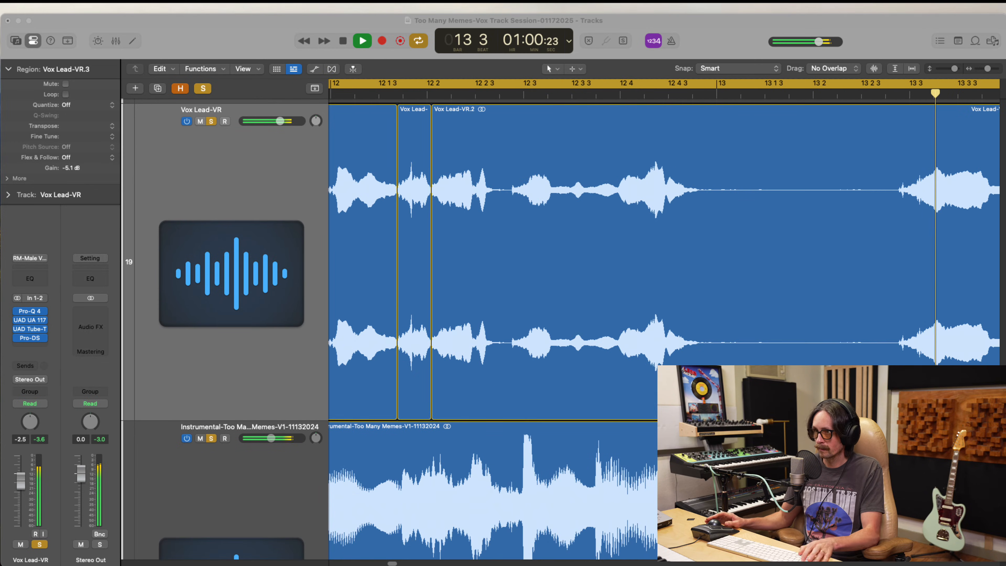
pyautogui.press('space')
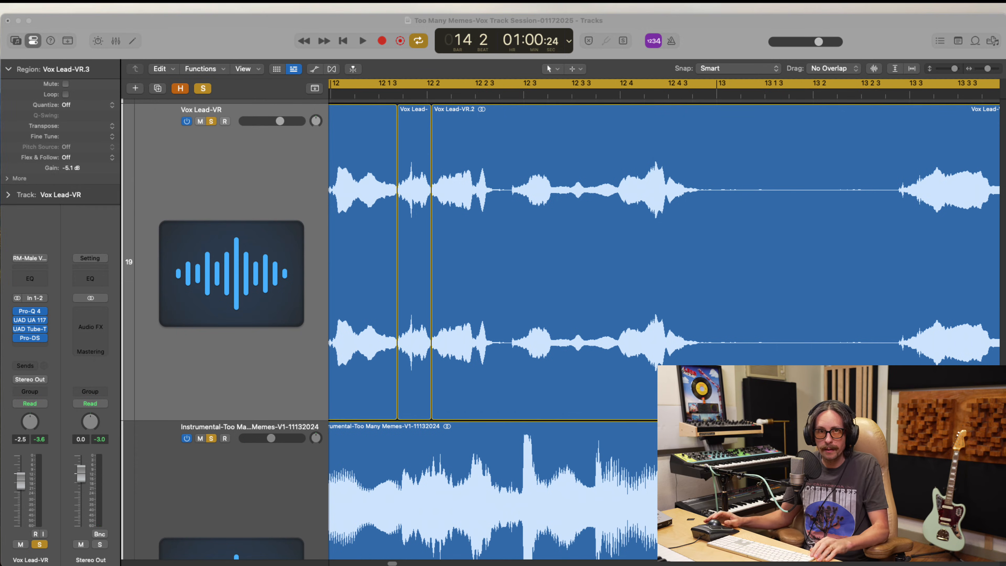
pyautogui.keyDown('ctrl'); pyautogui.keyDown('alt'); pyautogui.click(468, 216); pyautogui.keyUp('alt'); pyautogui.keyUp('ctrl')
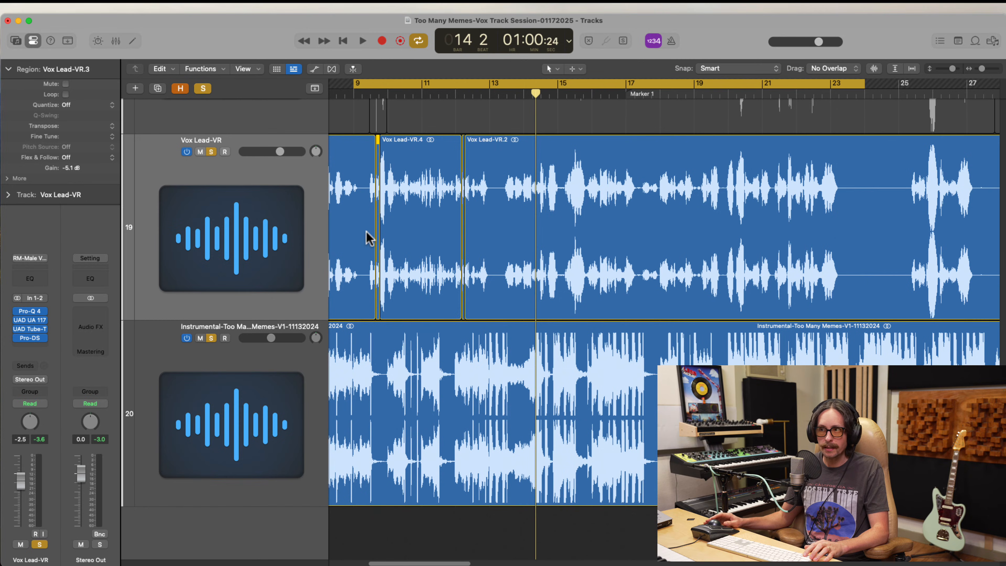
# Review the Vox Lead-VR settings in Pro-Q 4 and the UAD Tube-Tech CL 1B mk II, then close the compressor
pyautogui.click(281, 235)
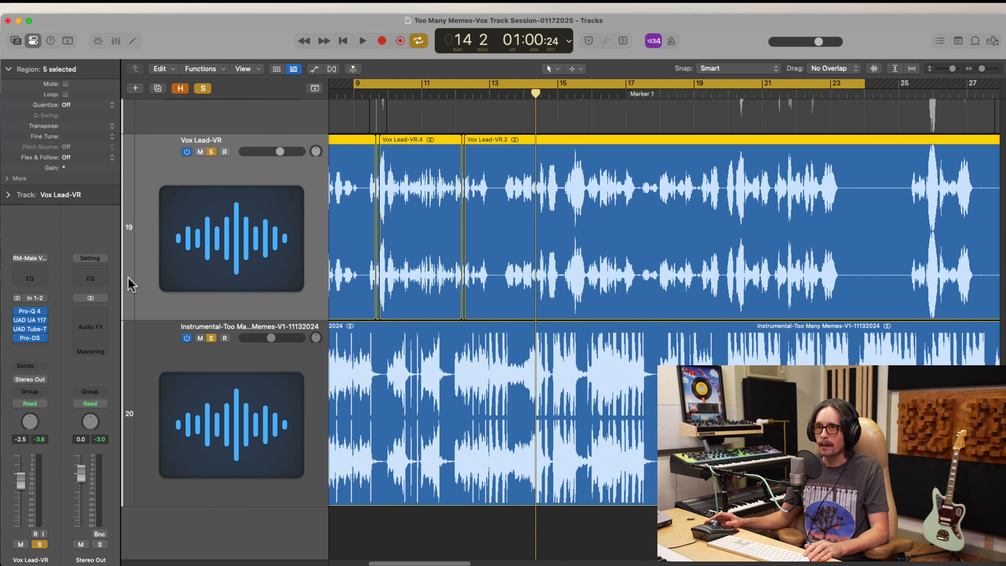
pyautogui.click(31, 311)
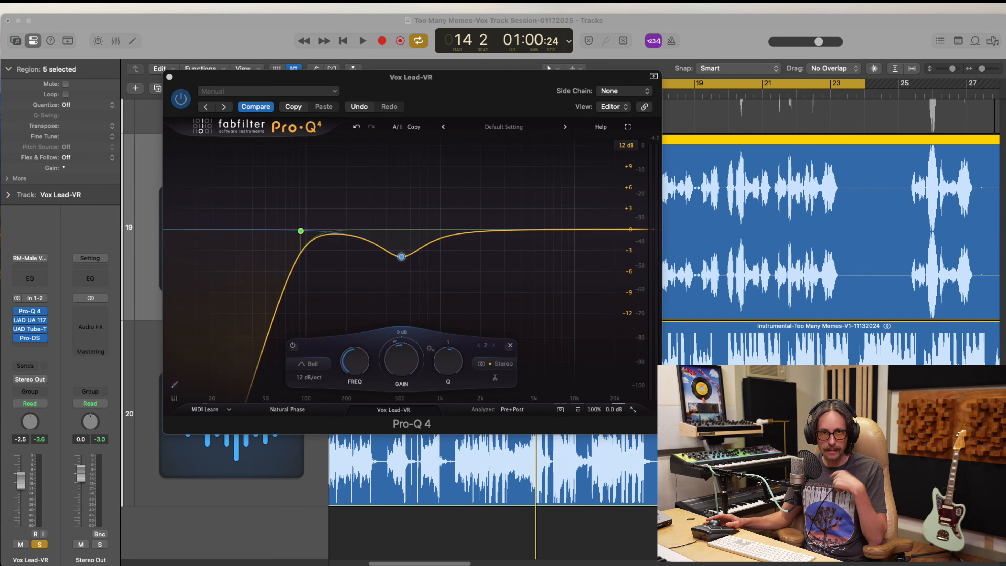
pyautogui.click(352, 110)
pyautogui.moveTo(295, 222)
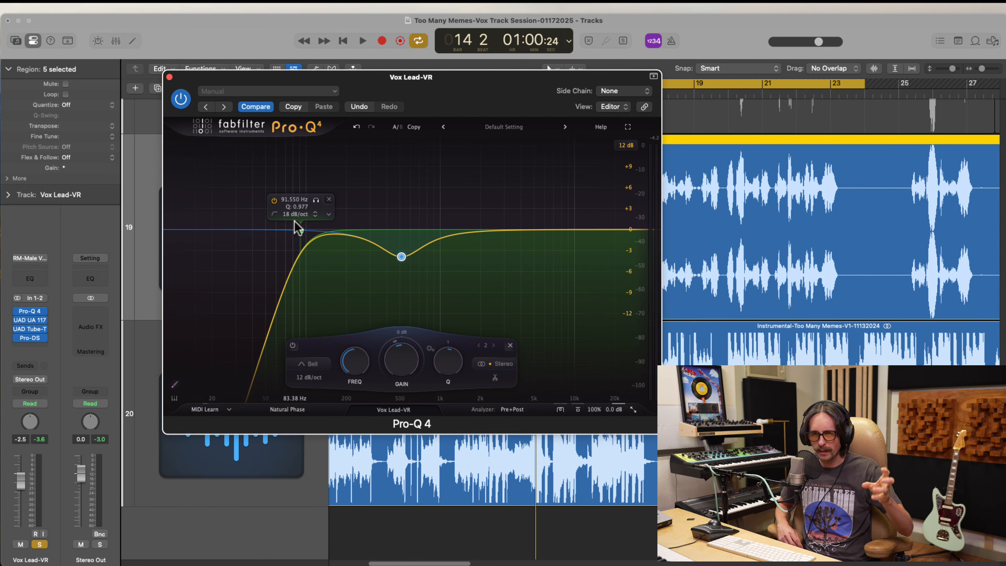
pyautogui.click(30, 329)
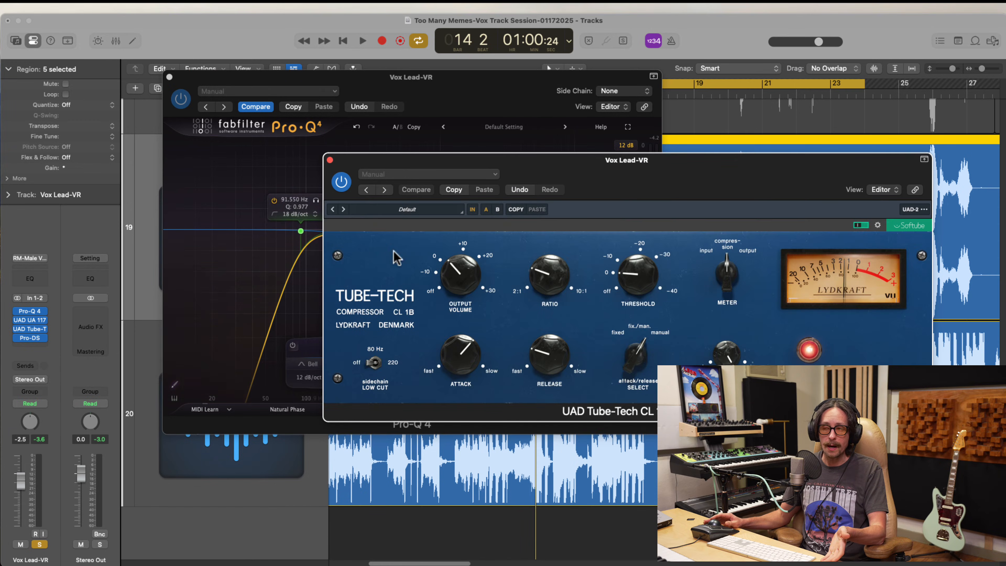
pyautogui.moveTo(638, 160); pyautogui.dragTo(390, 92)
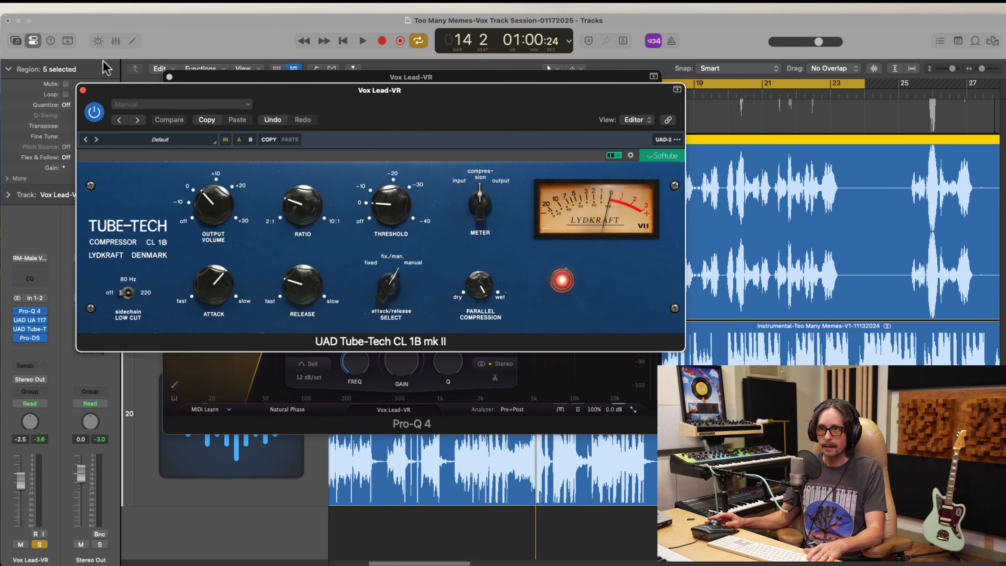
pyautogui.click(82, 90)
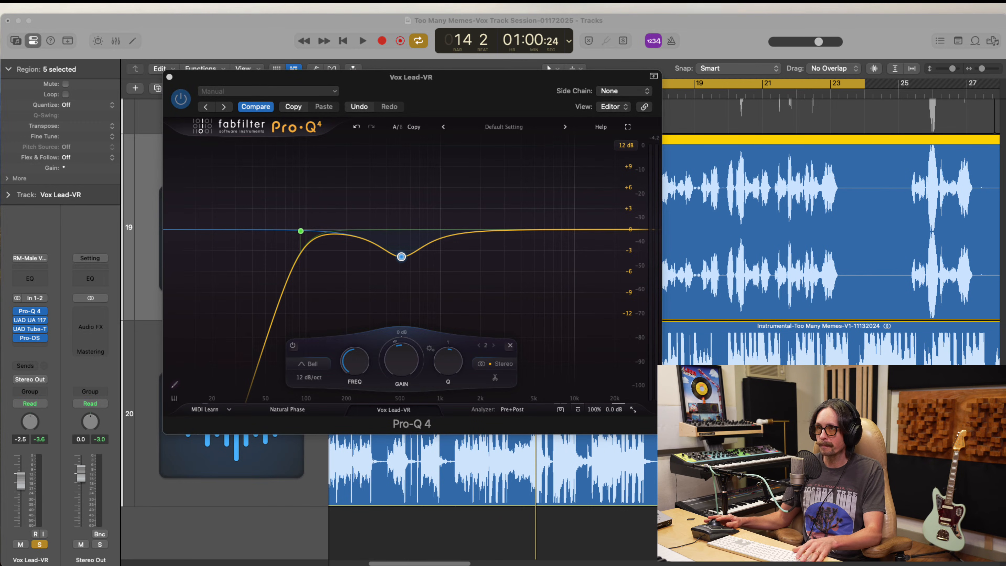
# Play the vocal from bar 9 to bar 13 and examine its high-frequency peaks in the Pro-Q 4 spectrum analyzer
pyautogui.press('space')
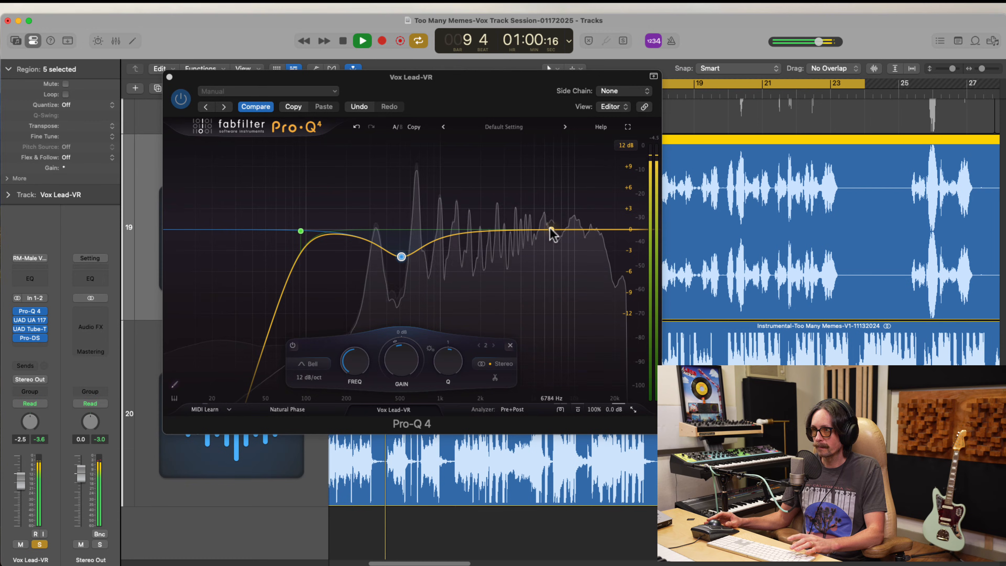
pyautogui.press('space')
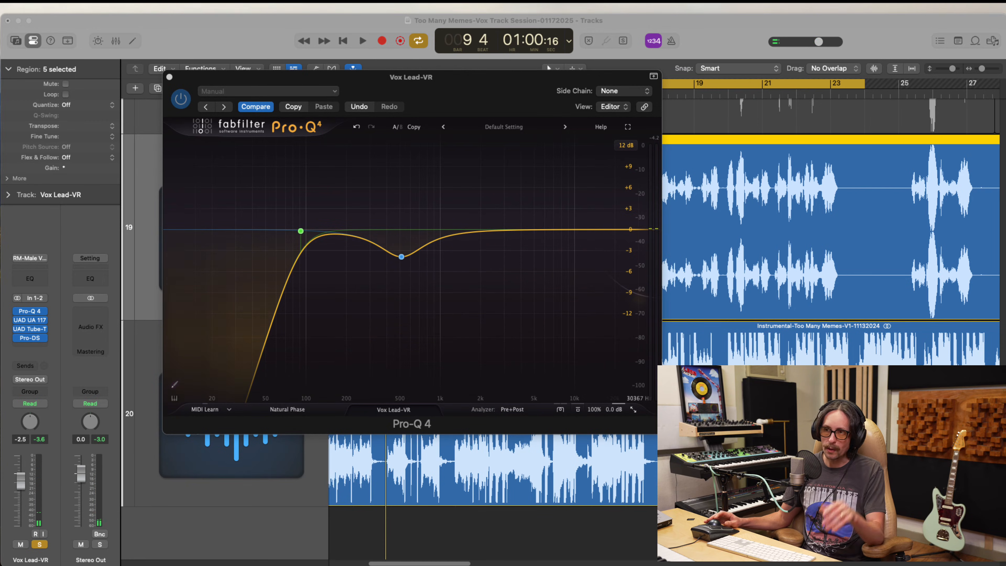
pyautogui.click(267, 75)
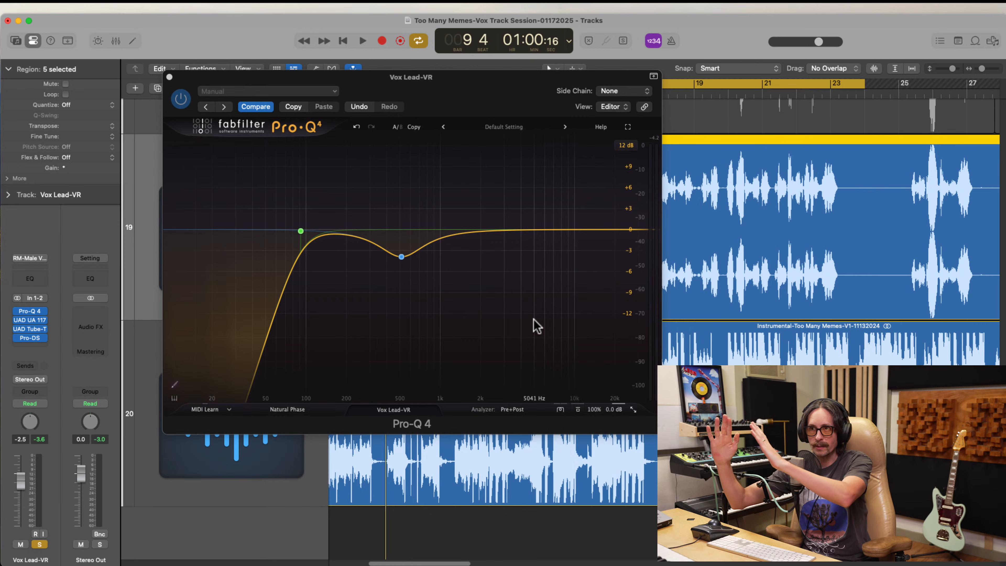
pyautogui.press('super+Tab')
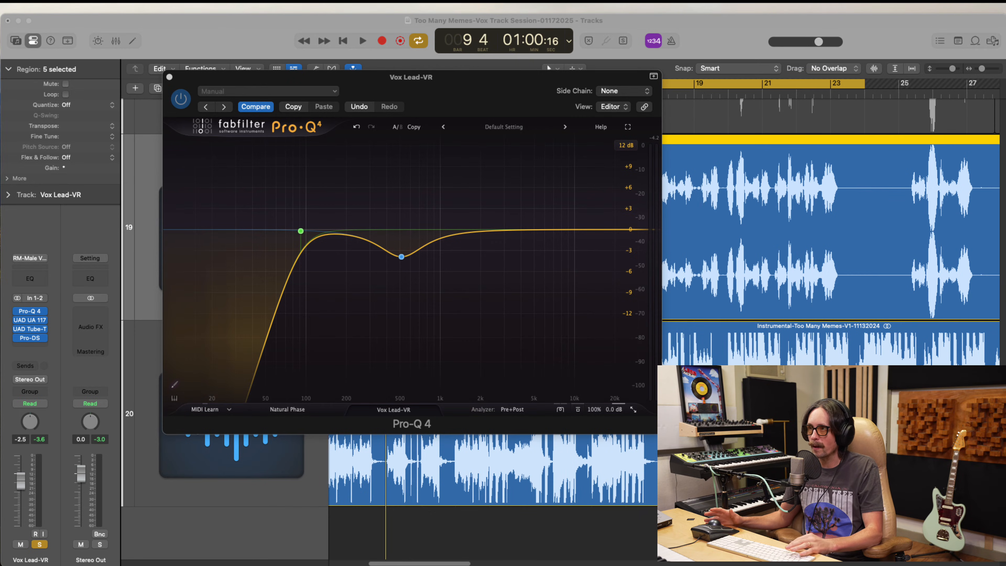
pyautogui.press('space')
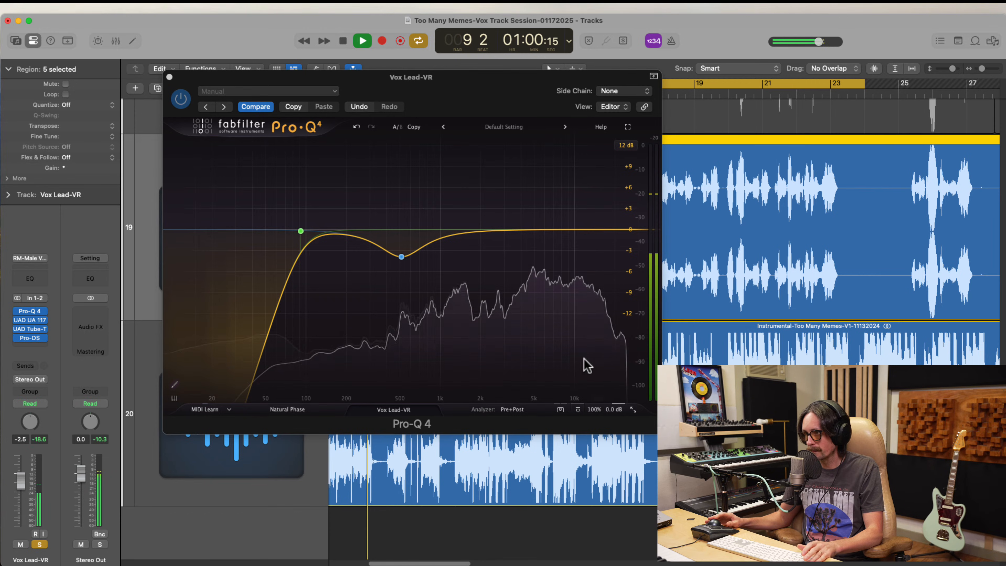
pyautogui.moveTo(534, 374)
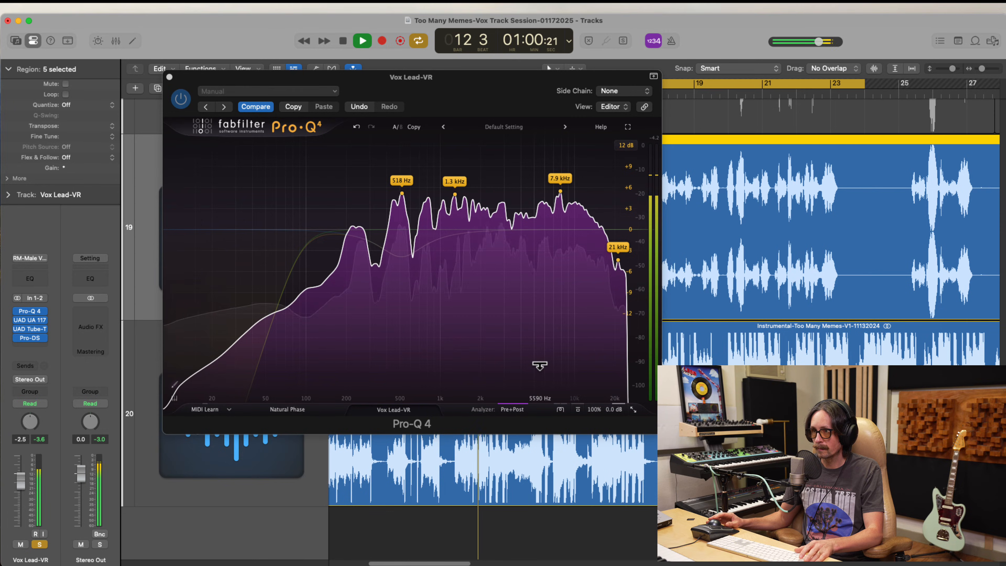
pyautogui.press('space')
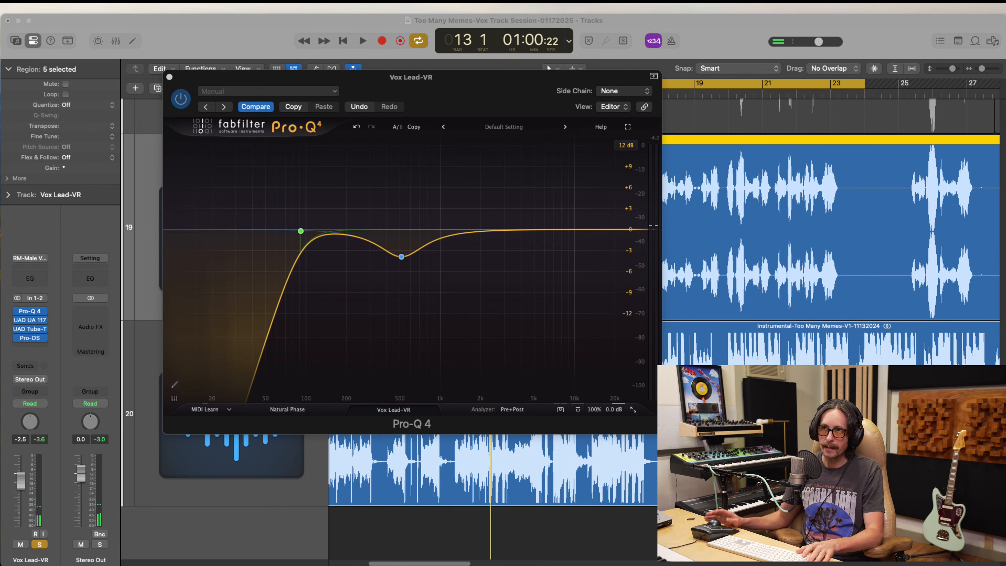
# Add a dynamic bell in Pro-Q 4 at 7992.6 Hz with -0.25 dB gain, Q 6.880 and a downward dynamic range
pyautogui.click(566, 229)
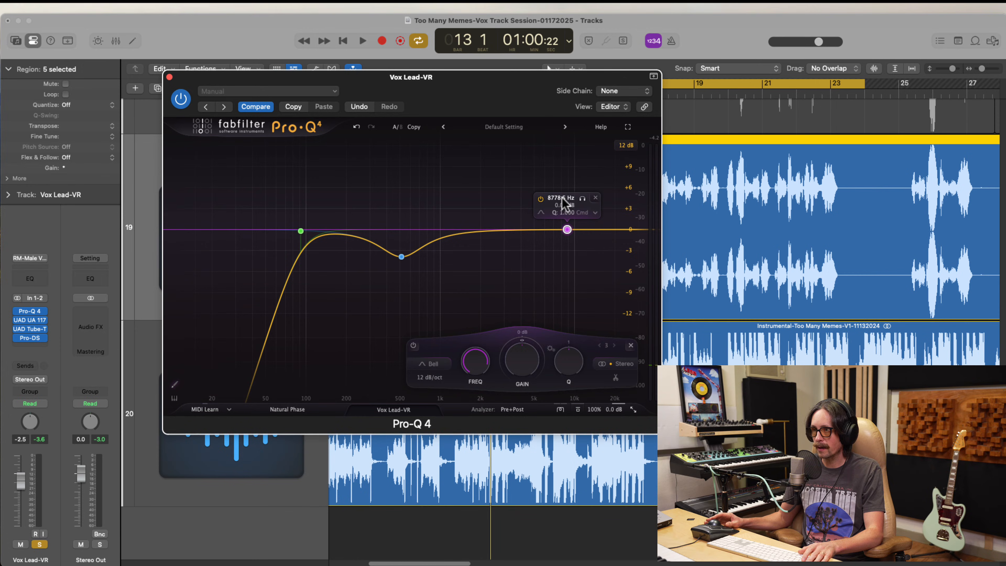
pyautogui.moveTo(567, 230)
pyautogui.mouseDown()
pyautogui.moveTo(557, 229)
pyautogui.moveTo(562, 241)
pyautogui.mouseUp()
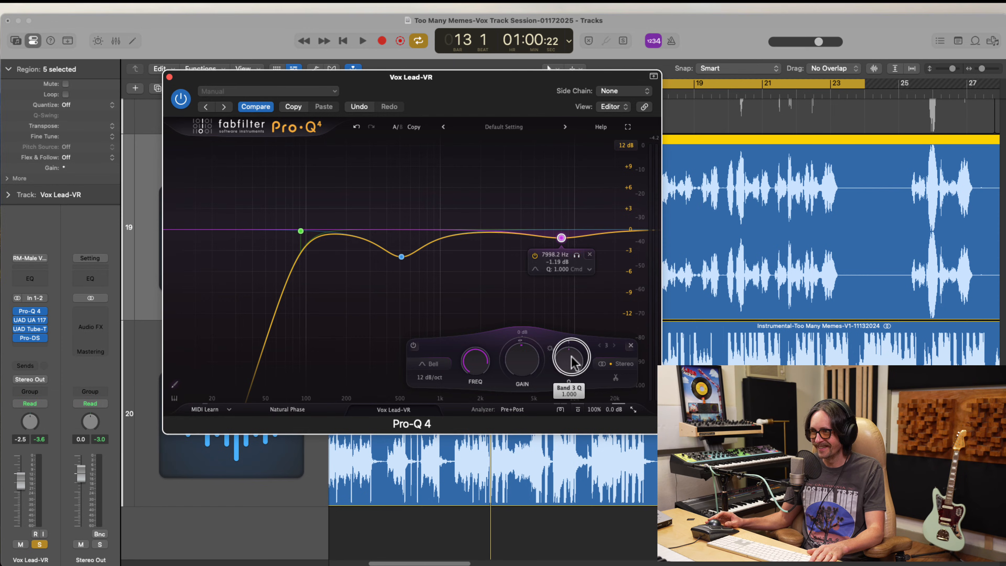
pyautogui.scroll(5, 572, 362)
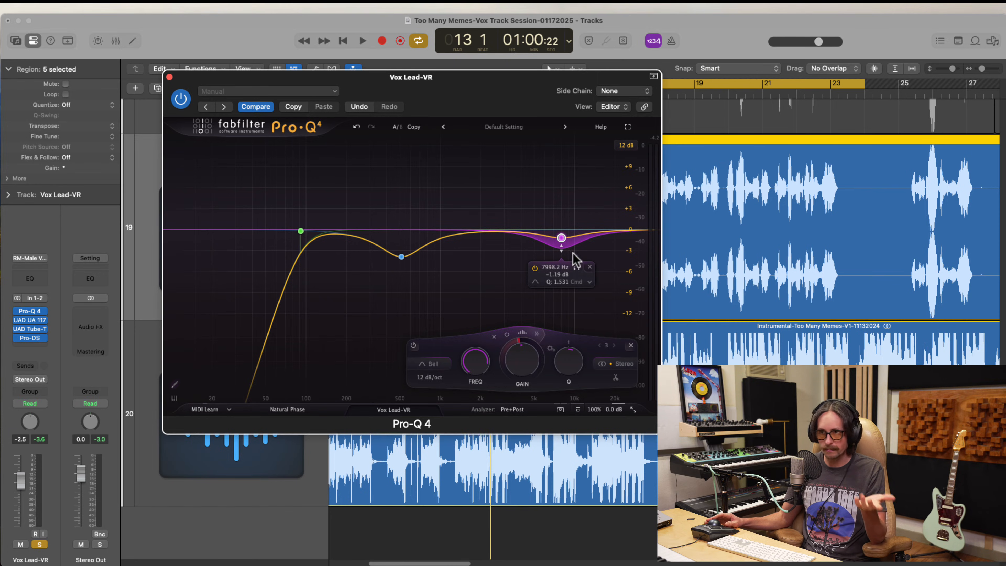
pyautogui.moveTo(563, 249)
pyautogui.mouseDown()
pyautogui.moveTo(565, 273)
pyautogui.moveTo(562, 231)
pyautogui.mouseUp()
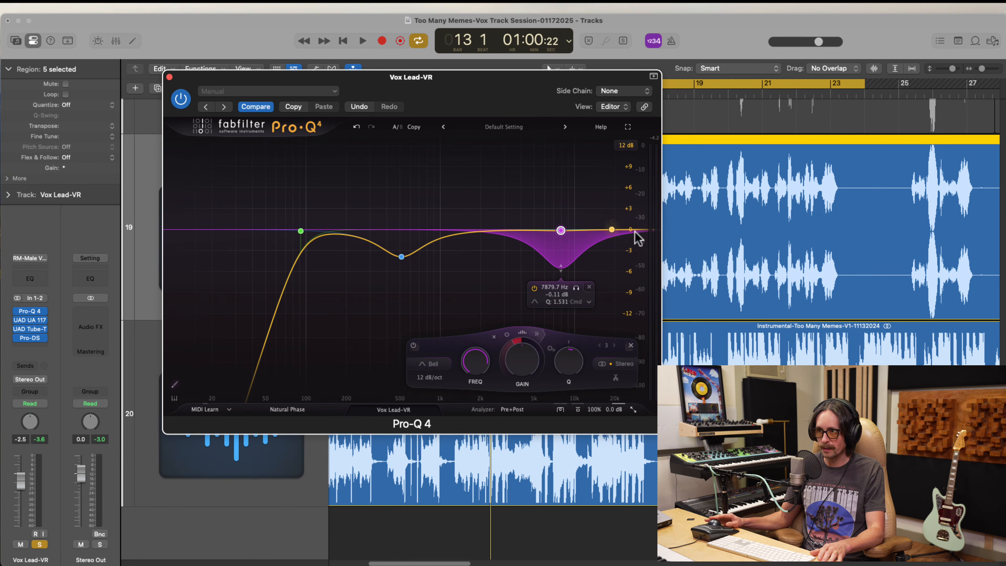
pyautogui.moveTo(561, 230); pyautogui.dragTo(561, 231)
pyautogui.click(561, 230)
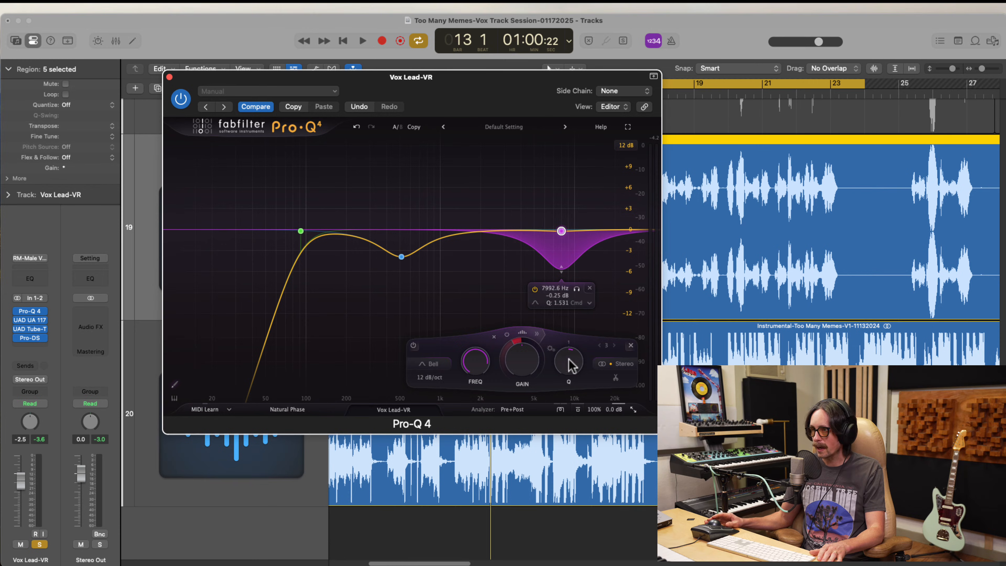
pyautogui.moveTo(568, 357); pyautogui.dragTo(567, 291)
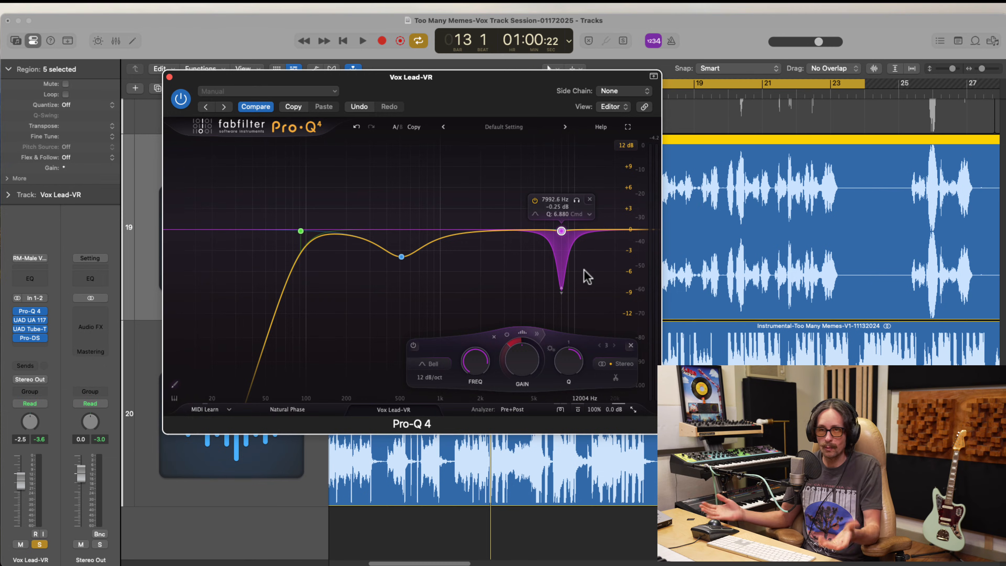
# Play the vocal from bar 9 to bar 13 to audition the narrow dynamic cut near 8 kHz
pyautogui.press('super+Tab')
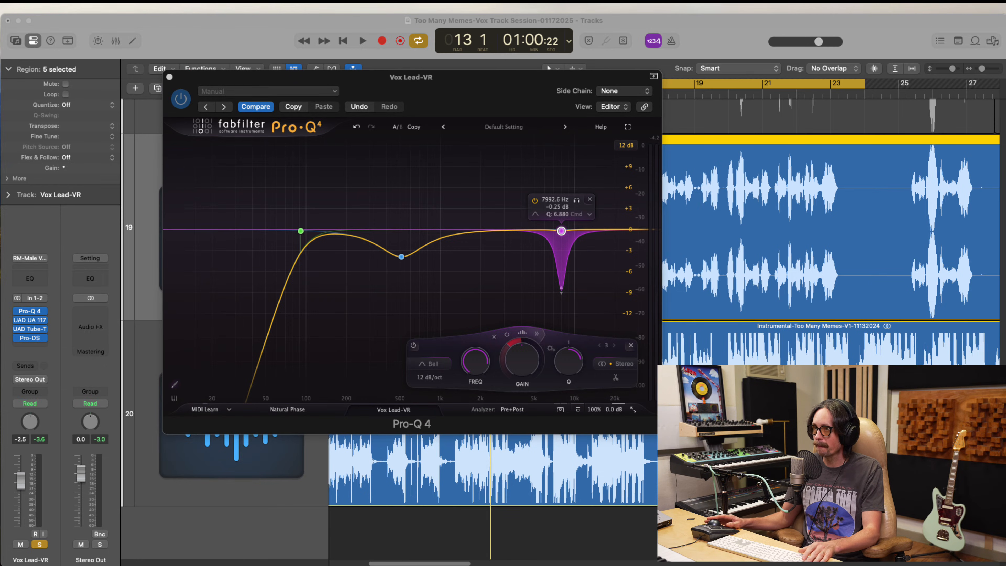
pyautogui.press('space')
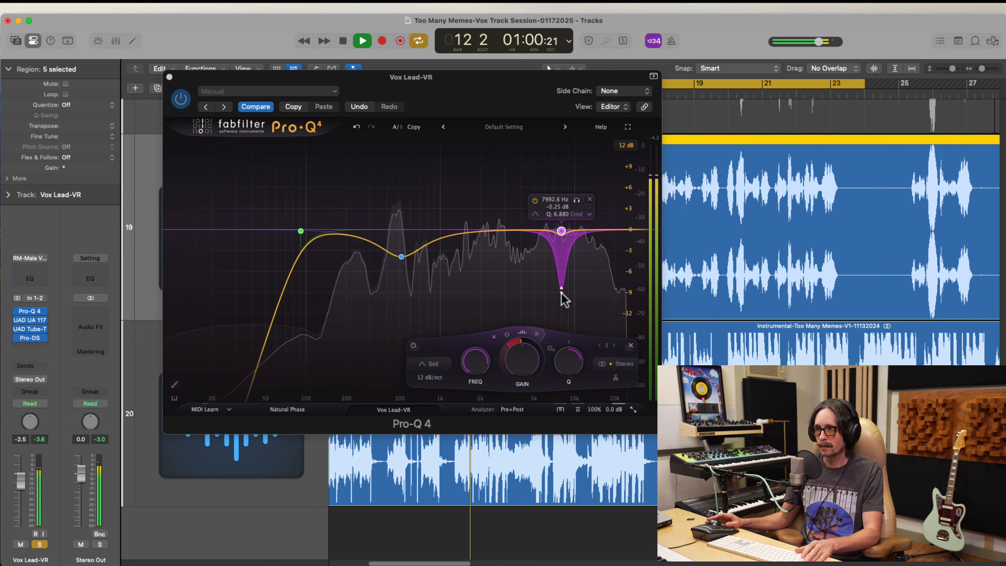
pyautogui.press('space')
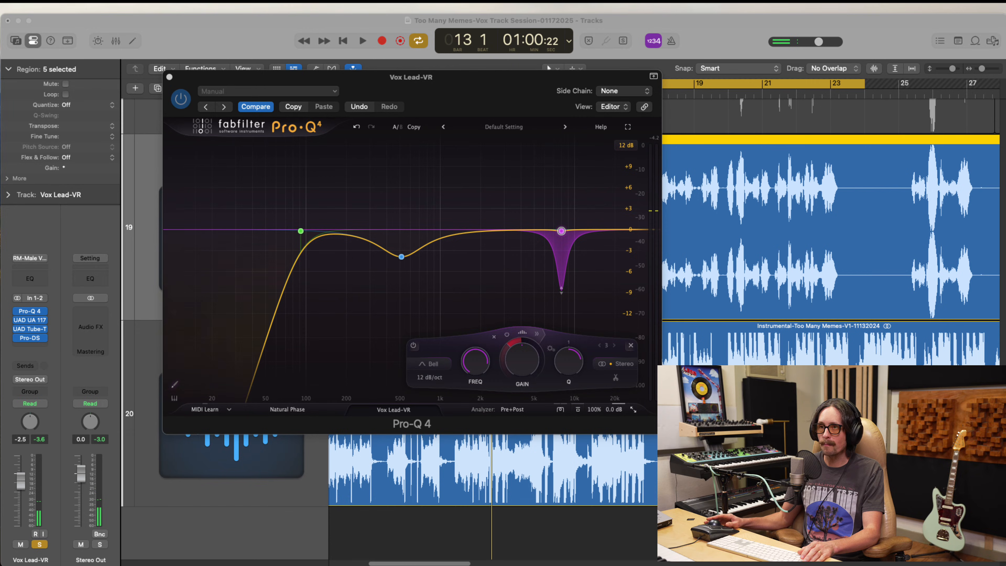
pyautogui.moveTo(561, 231)
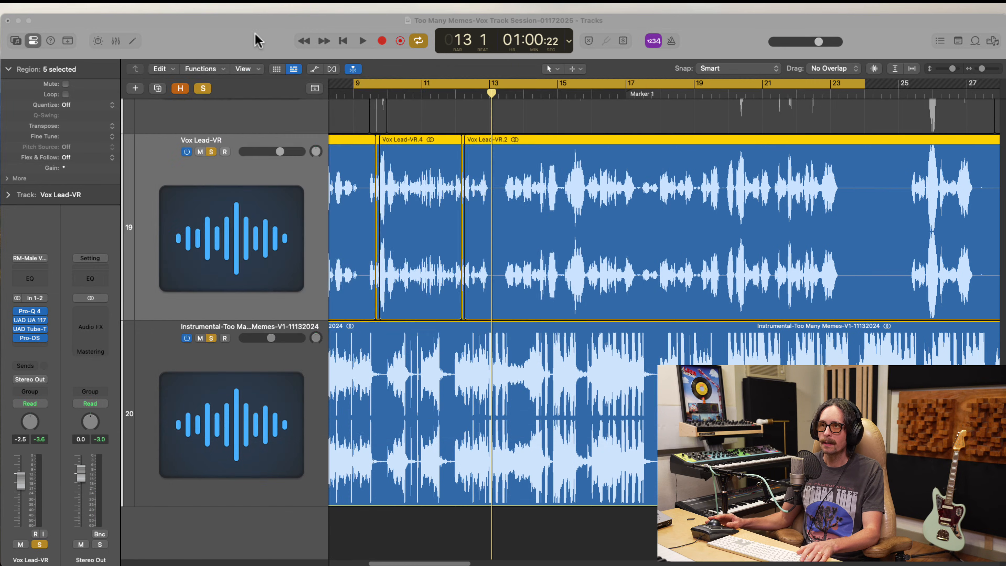
pyautogui.click(256, 35)
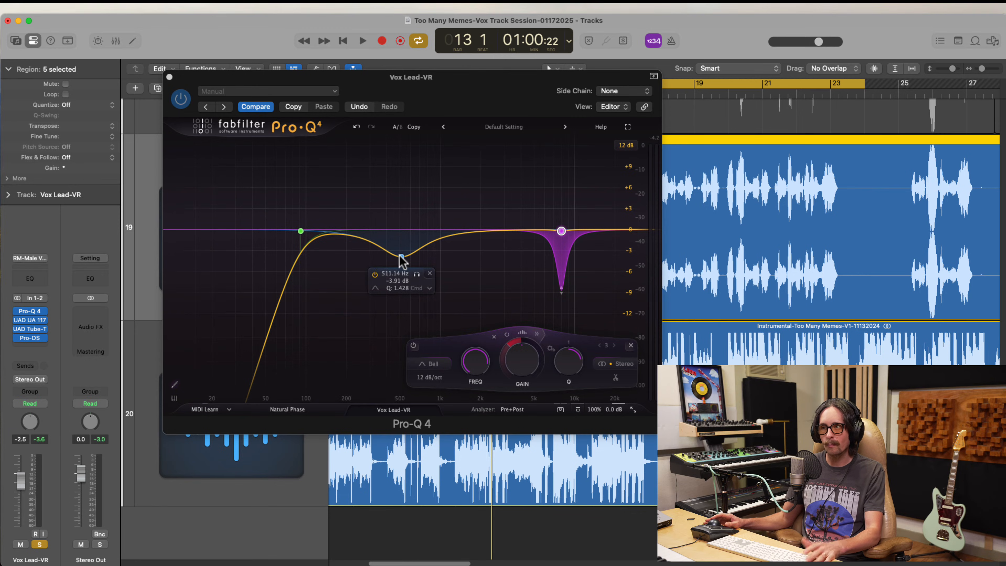
# Make the 511.14 Hz bell dynamic with a downward range, at 492.44 Hz, -0.41 dB gain and Q 2.318
pyautogui.click(431, 288)
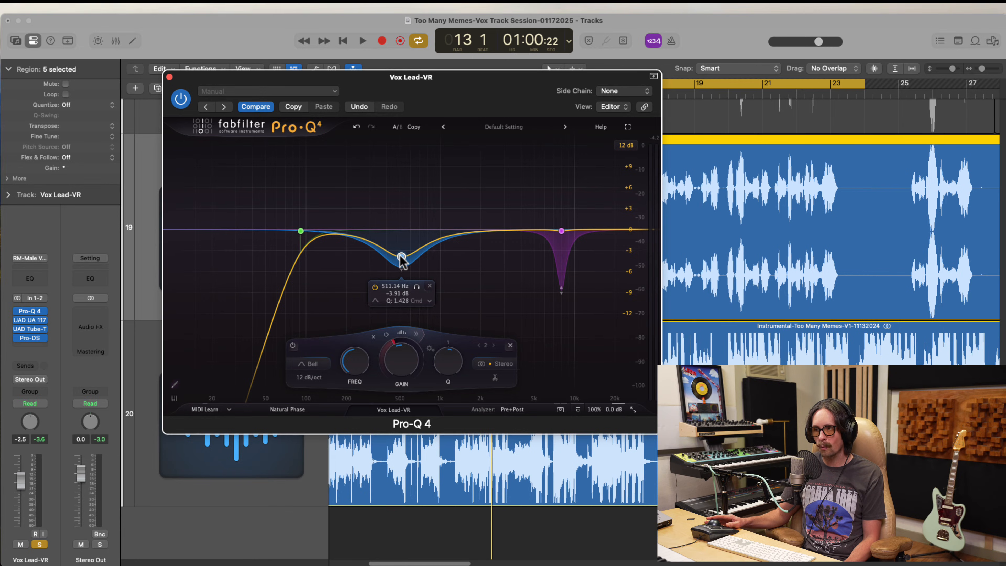
pyautogui.moveTo(401, 254)
pyautogui.mouseDown()
pyautogui.moveTo(400, 231)
pyautogui.moveTo(399, 261)
pyautogui.mouseUp()
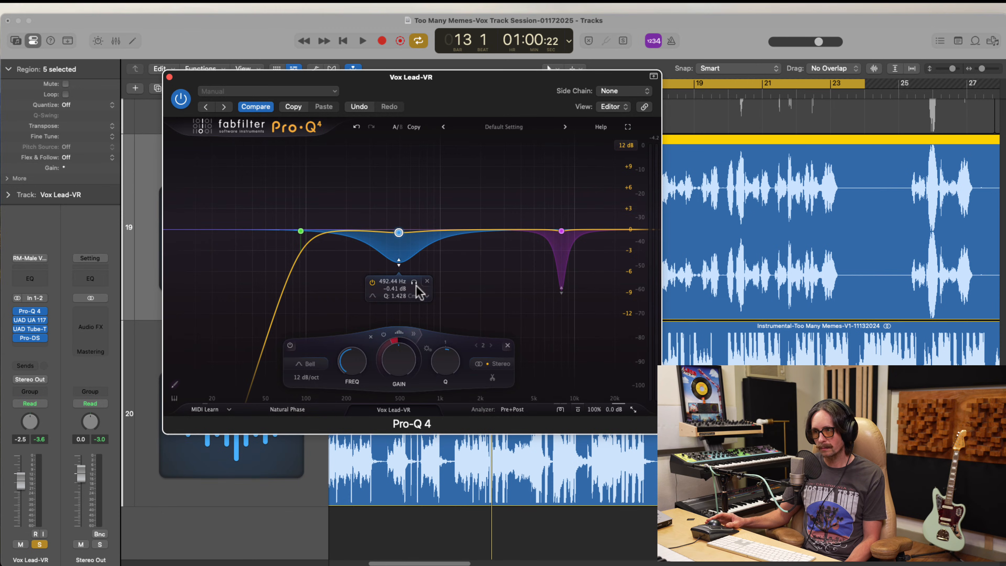
pyautogui.moveTo(431, 345); pyautogui.dragTo(446, 330)
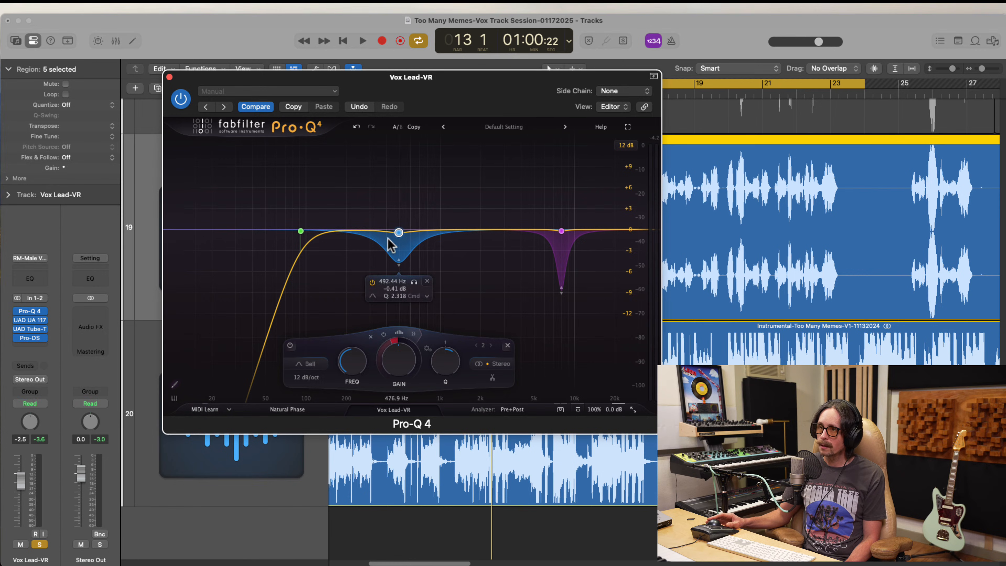
# During playback, retune the low-mid dynamic bell in Pro-Q 4 to 585.87 Hz and deepen its downward dynamic range
pyautogui.moveTo(325, 227)
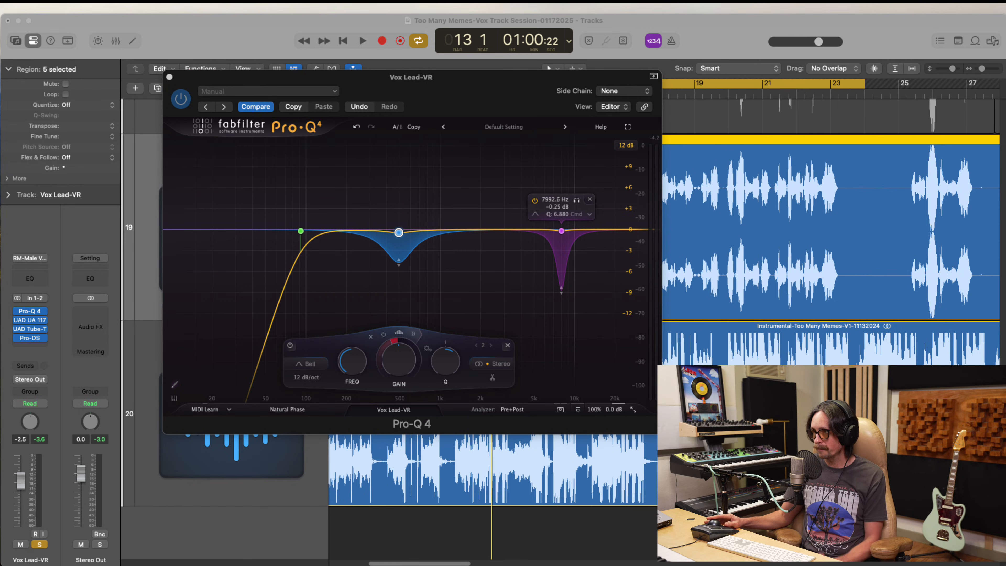
pyautogui.press('space')
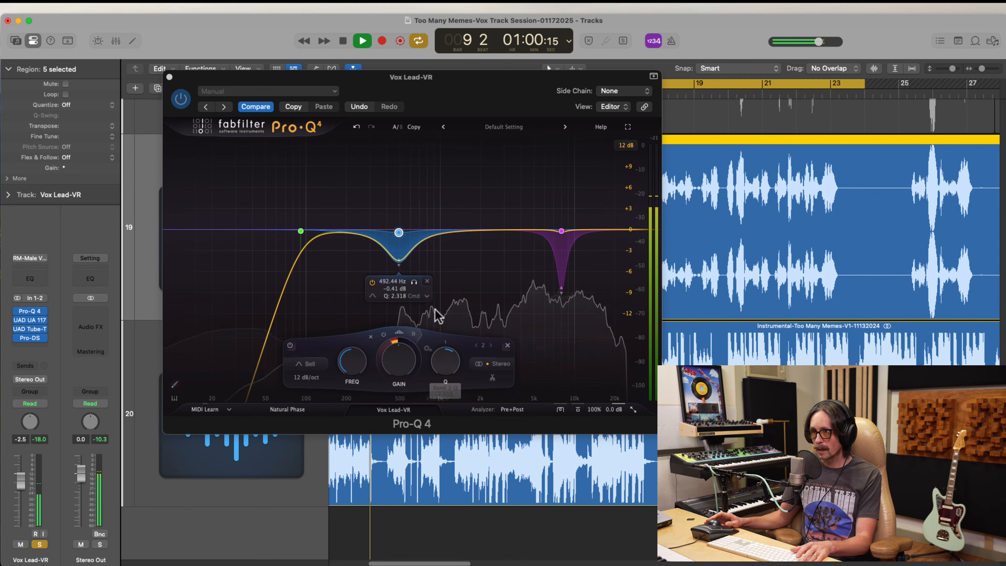
pyautogui.moveTo(398, 232); pyautogui.dragTo(414, 232)
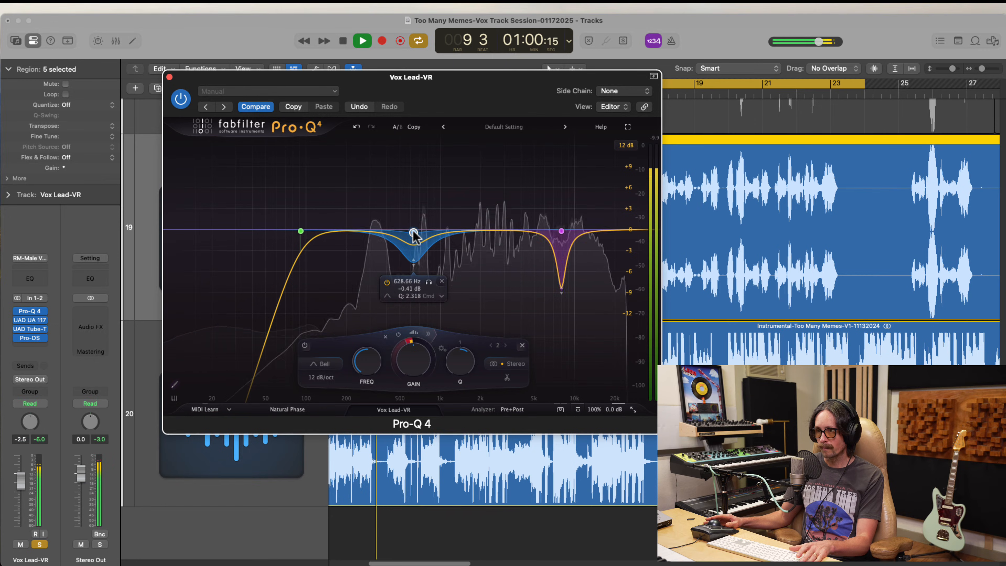
pyautogui.moveTo(413, 234); pyautogui.dragTo(417, 269)
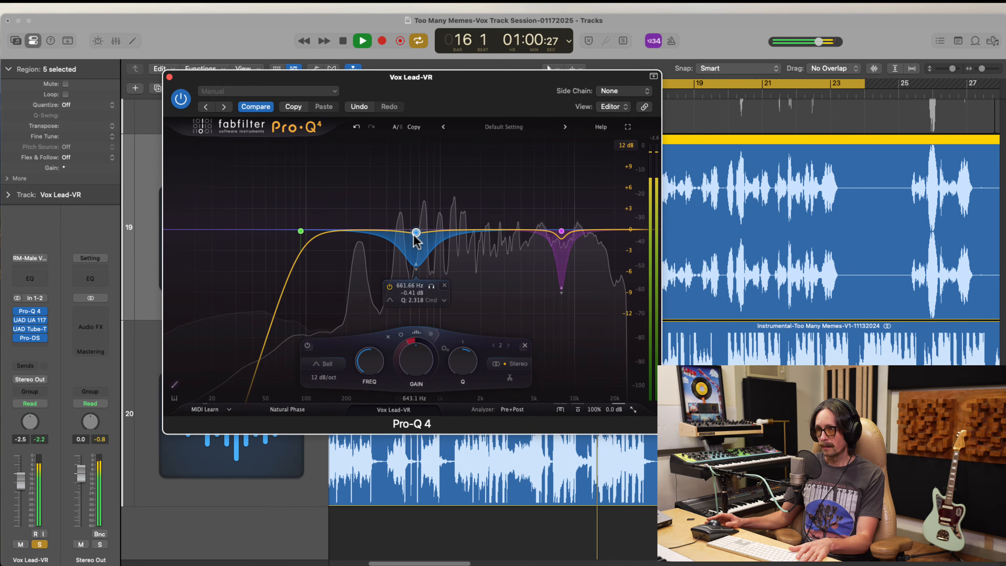
pyautogui.moveTo(416, 232); pyautogui.dragTo(409, 233)
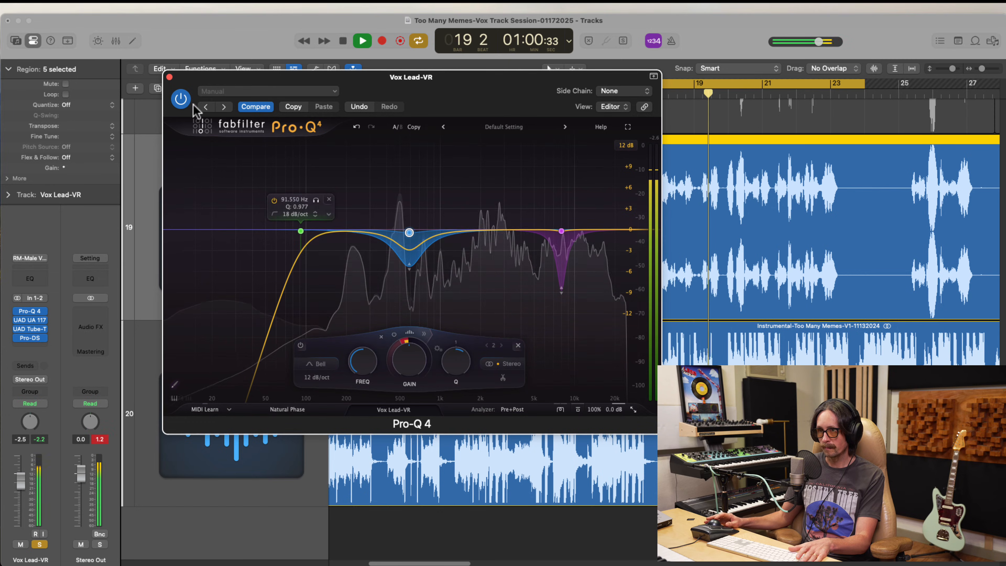
# Compare Pro-Q 4 bypassed and active during playback, and move the low-mid dynamic bell slightly lower in frequency
pyautogui.click(181, 99)
pyautogui.press('Return')
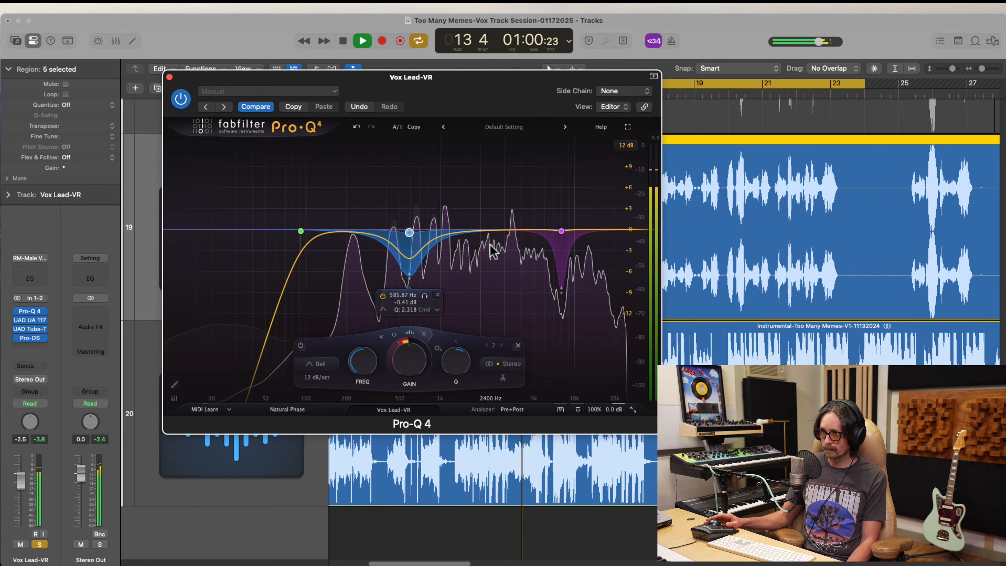
pyautogui.moveTo(492, 240); pyautogui.dragTo(494, 237)
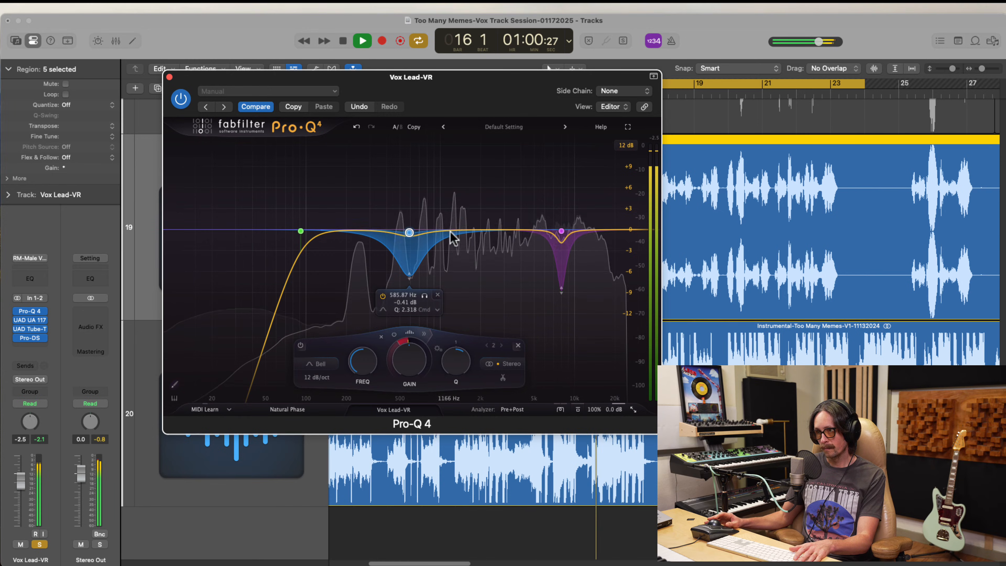
pyautogui.moveTo(409, 232); pyautogui.dragTo(404, 231)
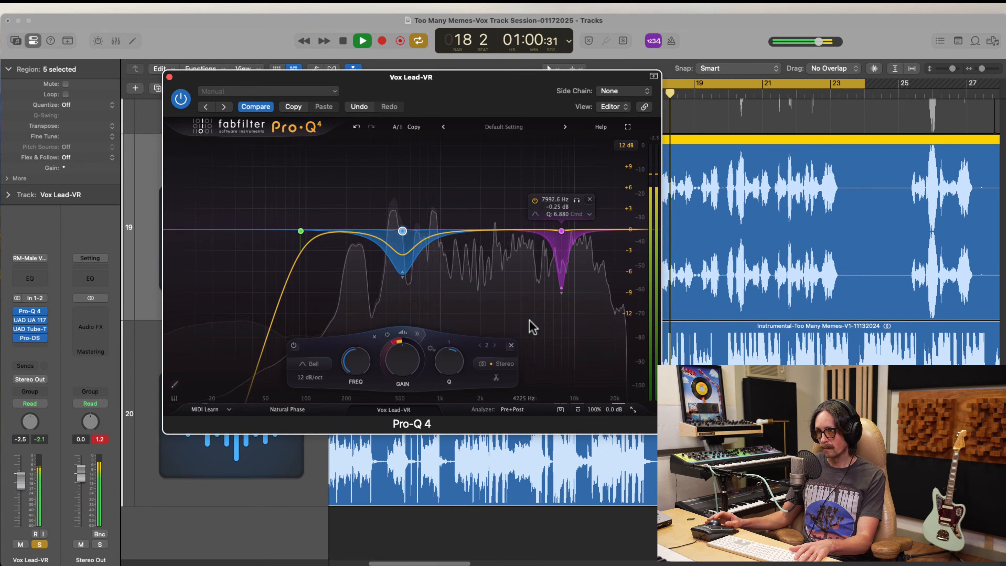
pyautogui.press('space')
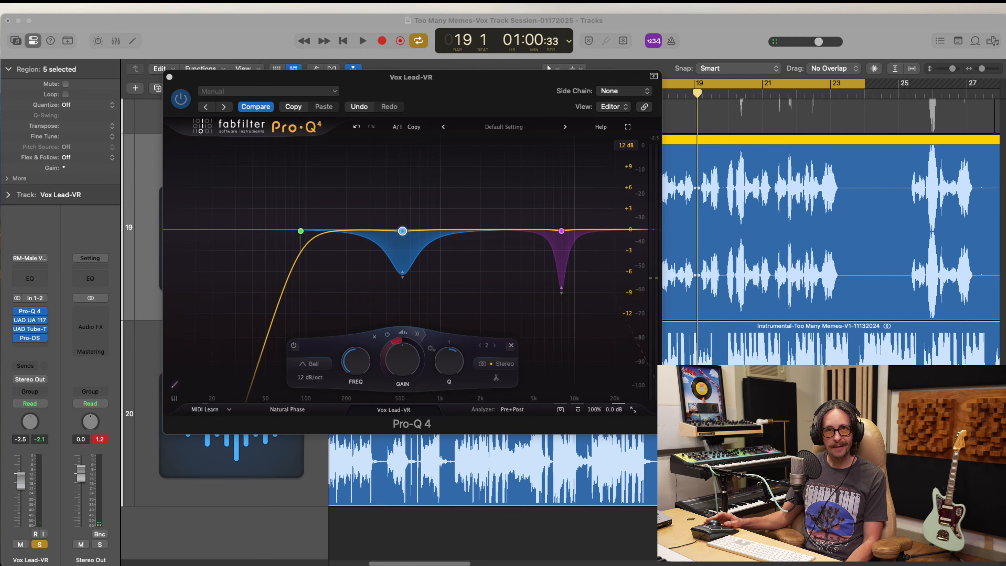
# Bypass all four Vox Lead-VR inserts and audition the unprocessed vocal with the channel fader at 0.1 dB
pyautogui.click(250, 44)
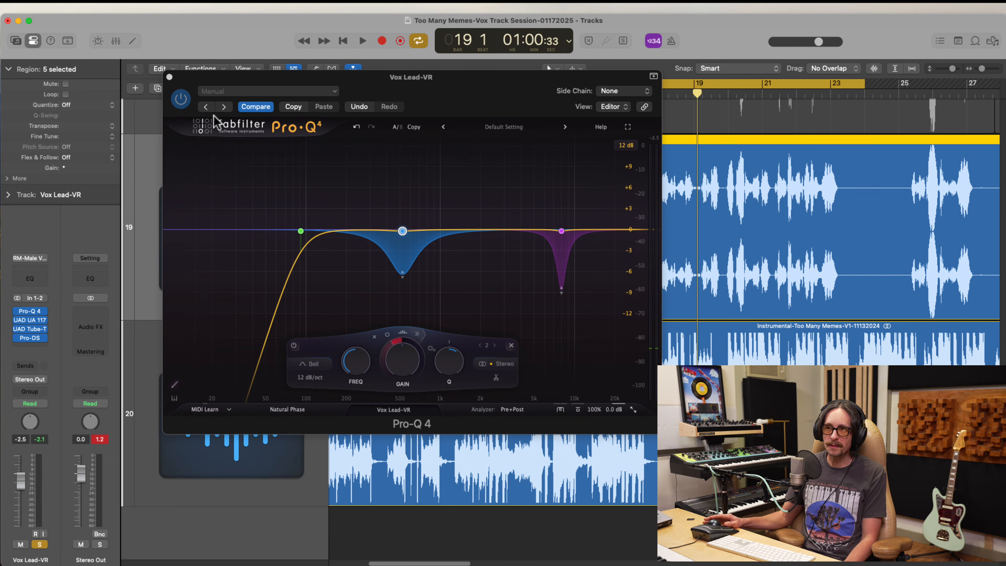
pyautogui.moveTo(420, 245)
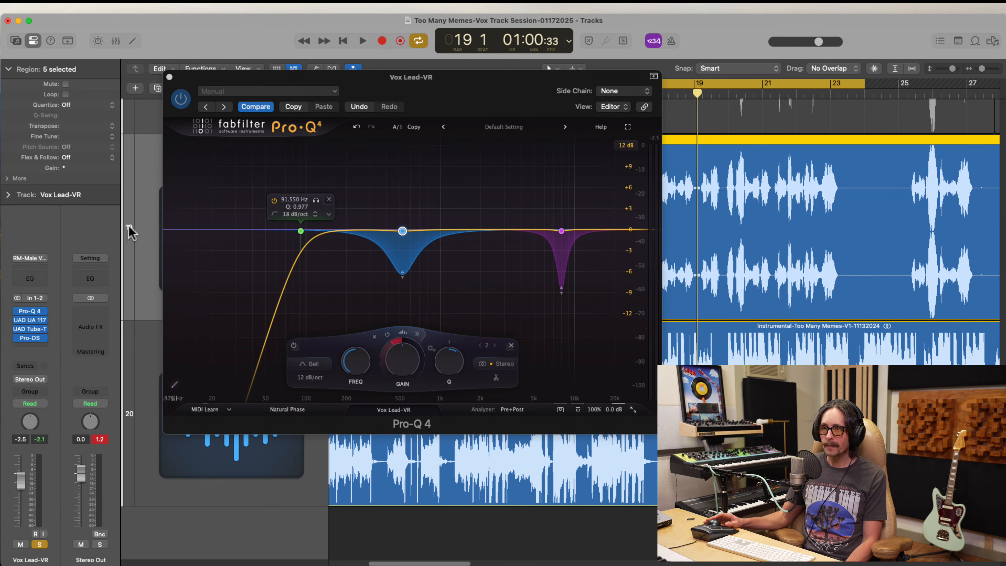
pyautogui.moveTo(15, 312); pyautogui.dragTo(15, 343)
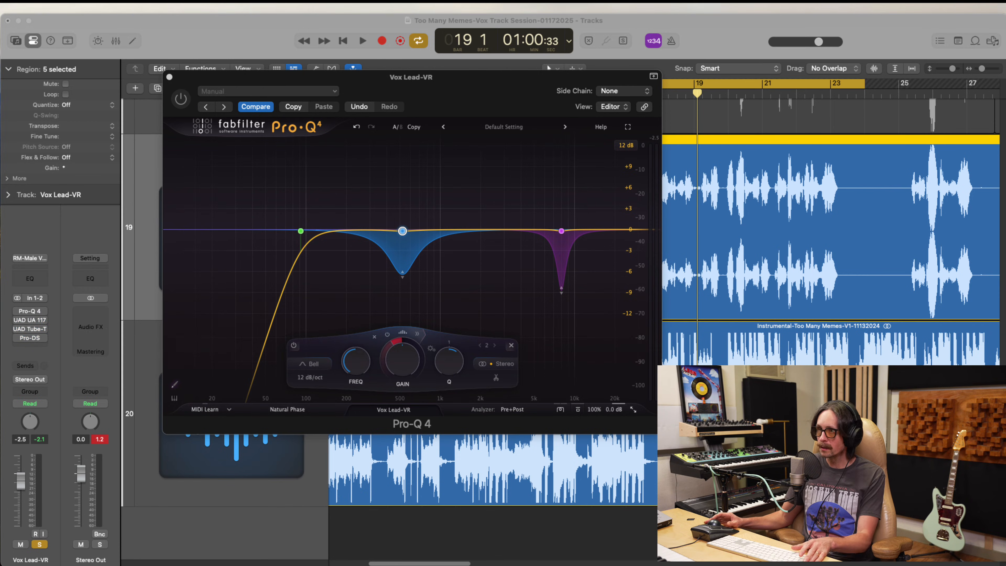
pyautogui.press('space')
pyautogui.moveTo(21, 476); pyautogui.dragTo(22, 477)
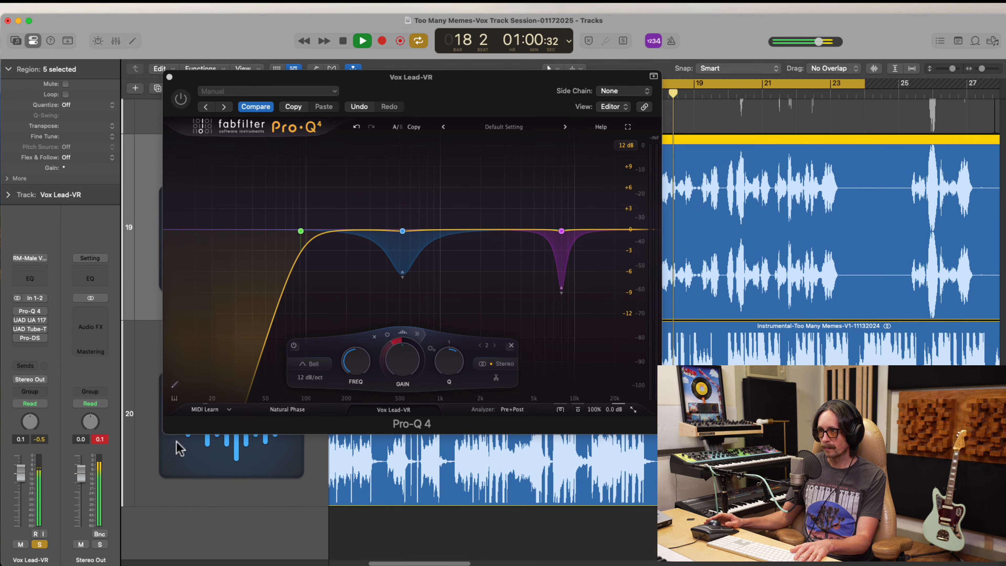
pyautogui.press('space')
# Re-enable all four Vox Lead-VR inserts and set the channel fader to -2.8 dB while playing the processed vocal
pyautogui.moveTo(17, 312); pyautogui.dragTo(17, 351)
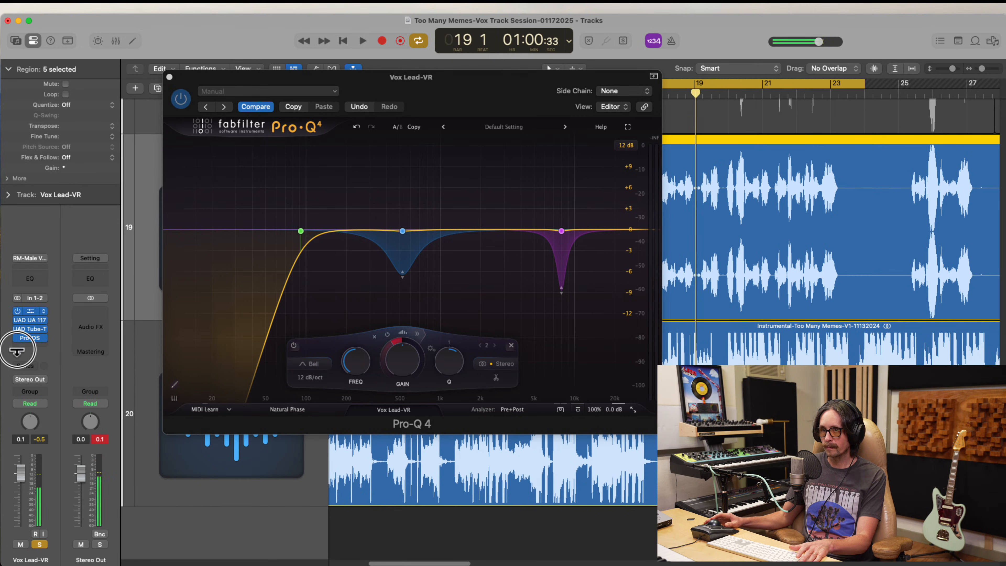
pyautogui.moveTo(20, 477); pyautogui.dragTo(20, 489)
pyautogui.press('space')
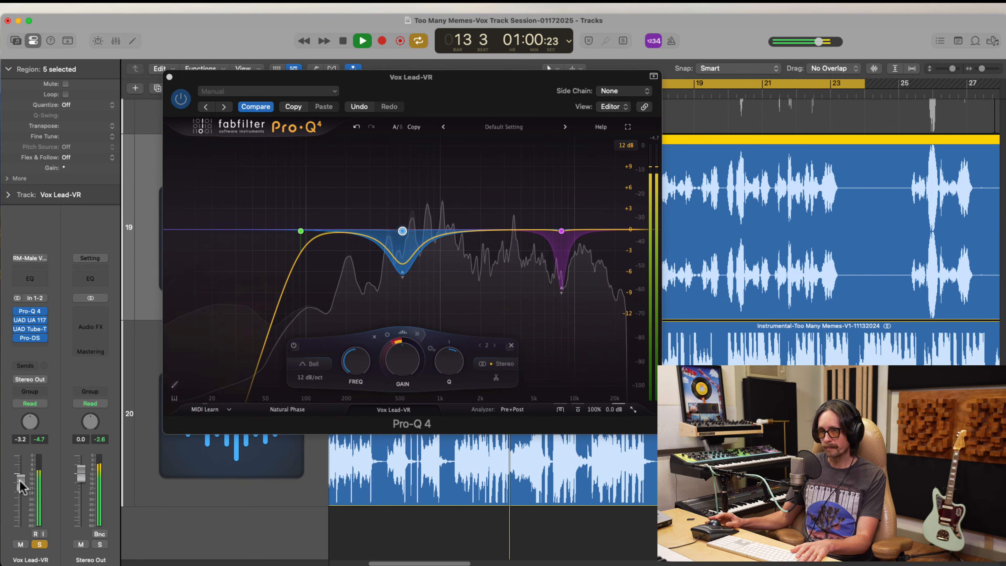
pyautogui.moveTo(20, 481); pyautogui.dragTo(19, 480)
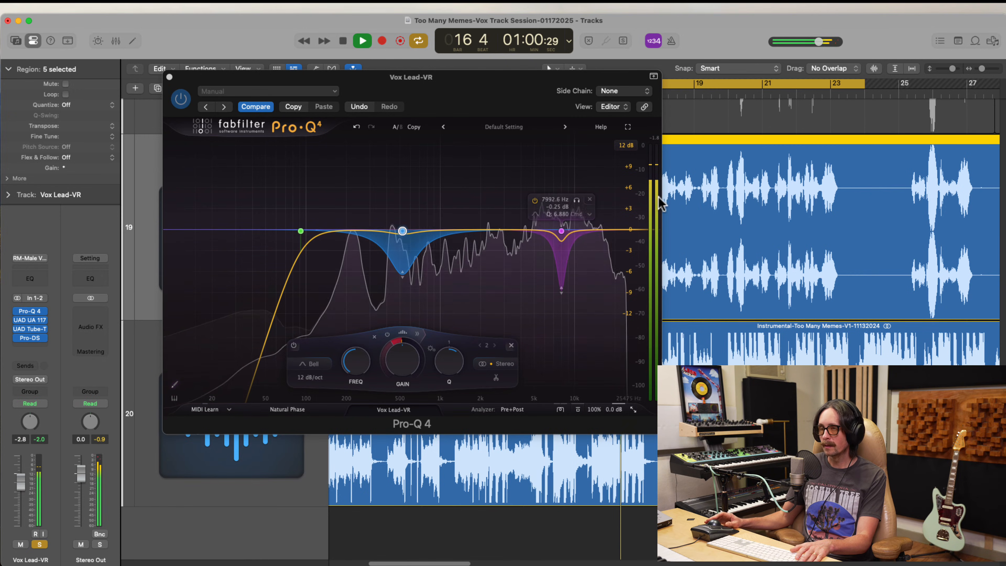
pyautogui.press('space')
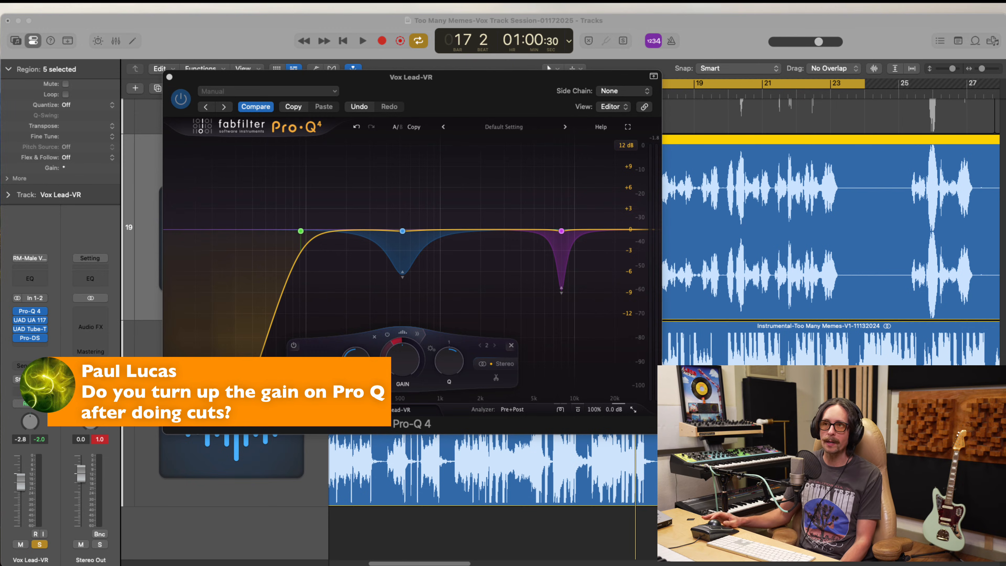
# Review the UAD 1176AE and Tube-Tech CL 1B mk II, comparing the vocal during playback with both compressors bypassed and active
pyautogui.click(361, 299)
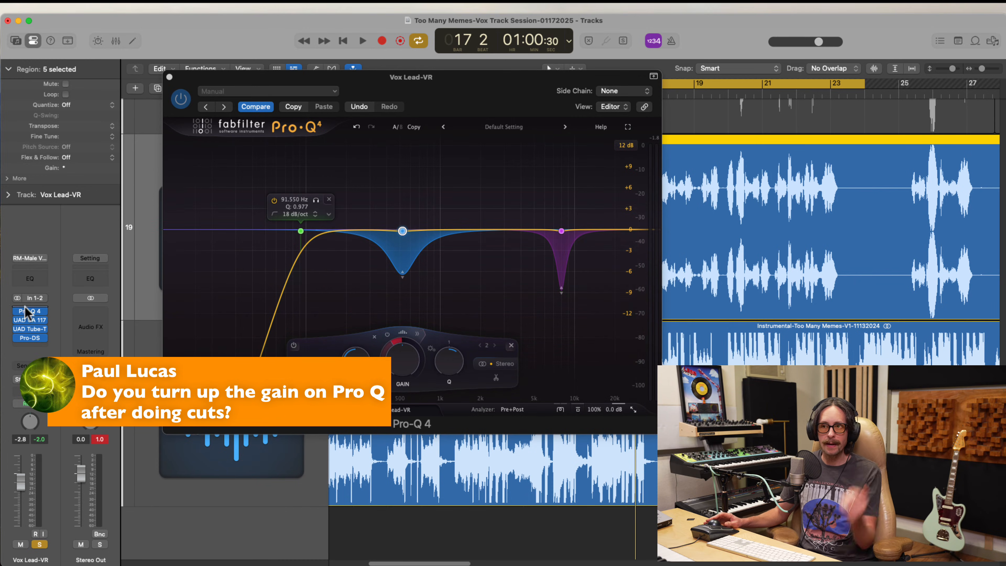
pyautogui.click(31, 321)
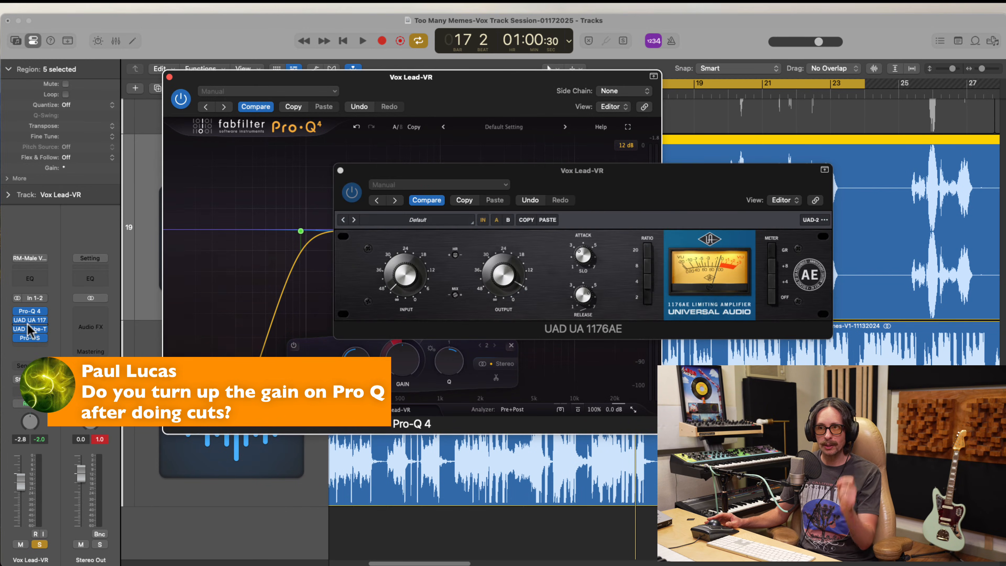
pyautogui.click(30, 330)
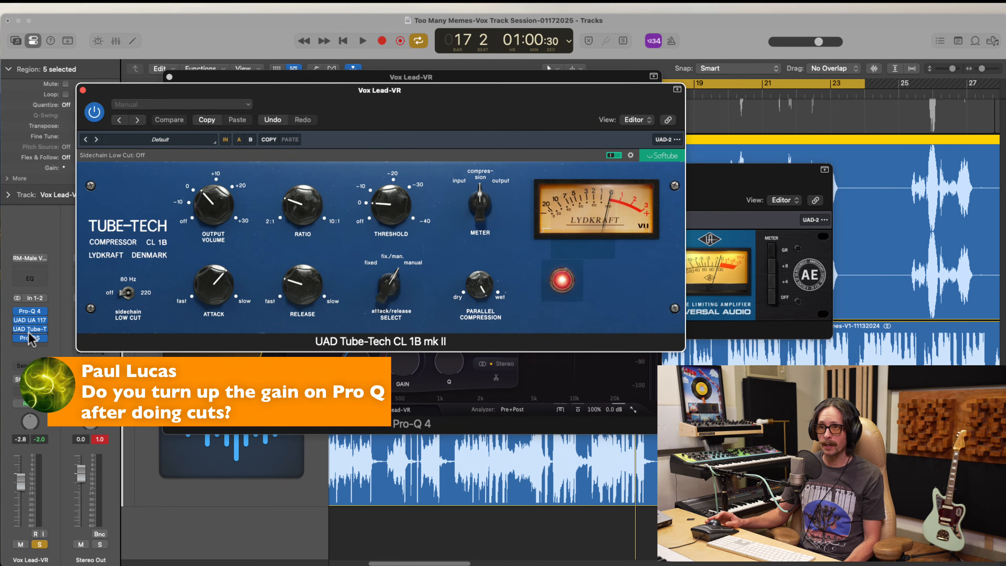
pyautogui.click(31, 321)
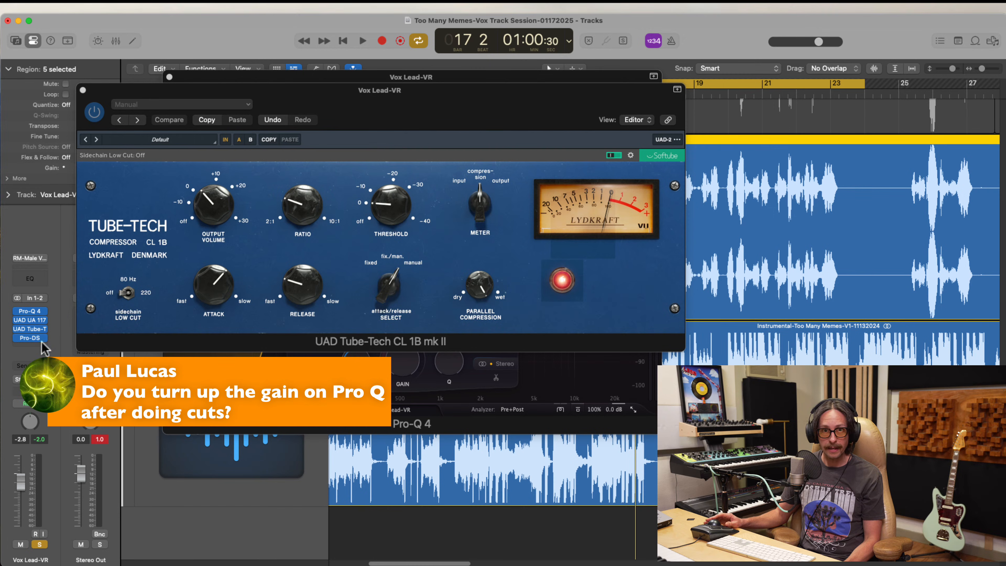
pyautogui.click(15, 324)
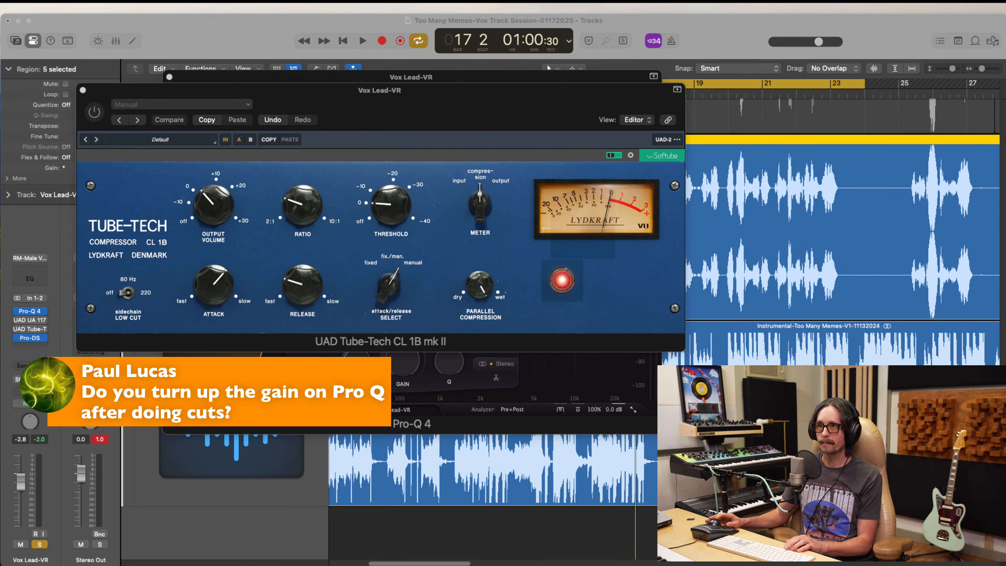
pyautogui.press('space')
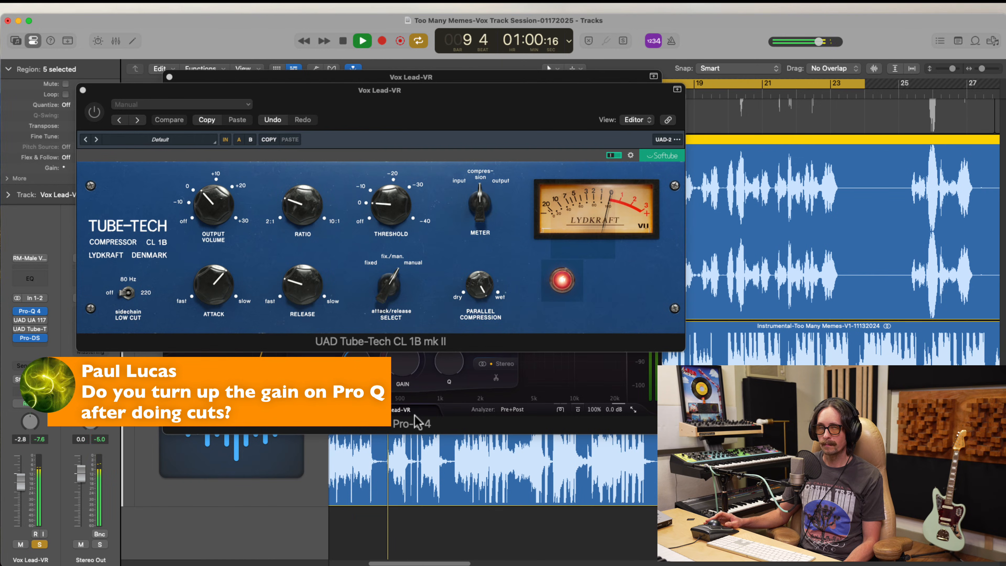
pyautogui.click(17, 321)
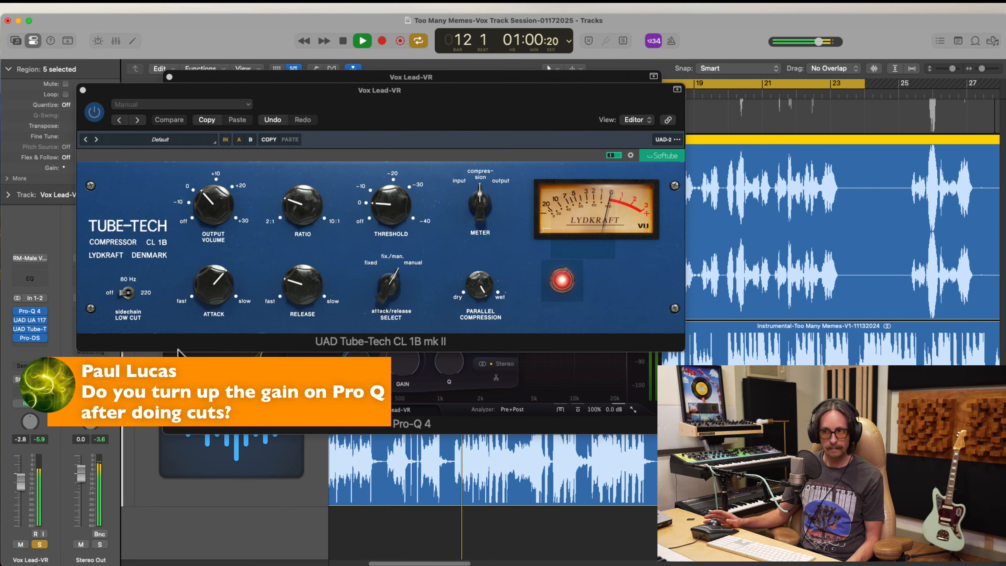
pyautogui.press('space')
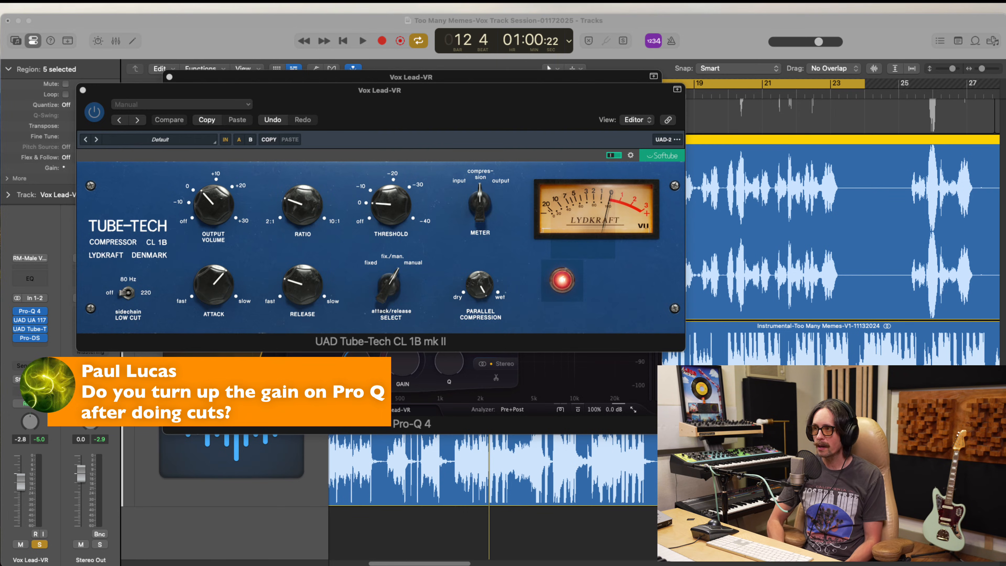
pyautogui.click(213, 44)
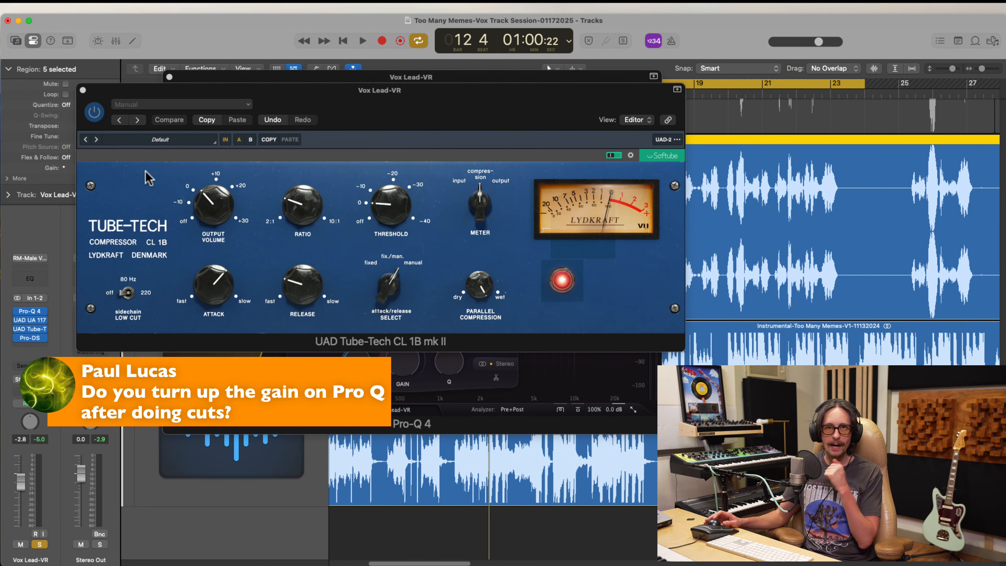
# Review the Vox Lead-VR insert chain, viewing the settings of Pro-Q 4, UAD 1176AE, Tube-Tech CL 1B mk II and Pro-DS
pyautogui.click(82, 90)
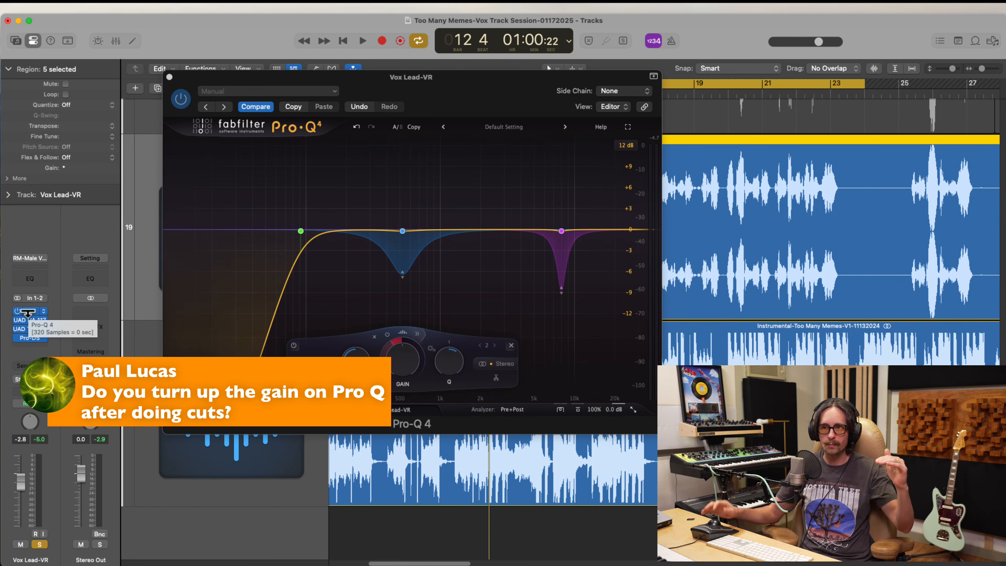
pyautogui.click(30, 310)
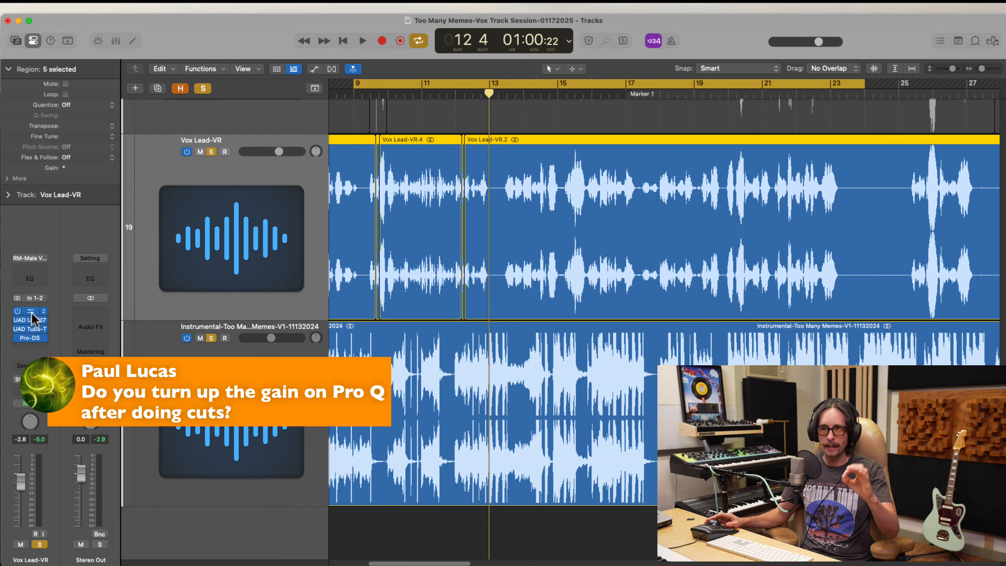
pyautogui.click(33, 320)
pyautogui.click(32, 329)
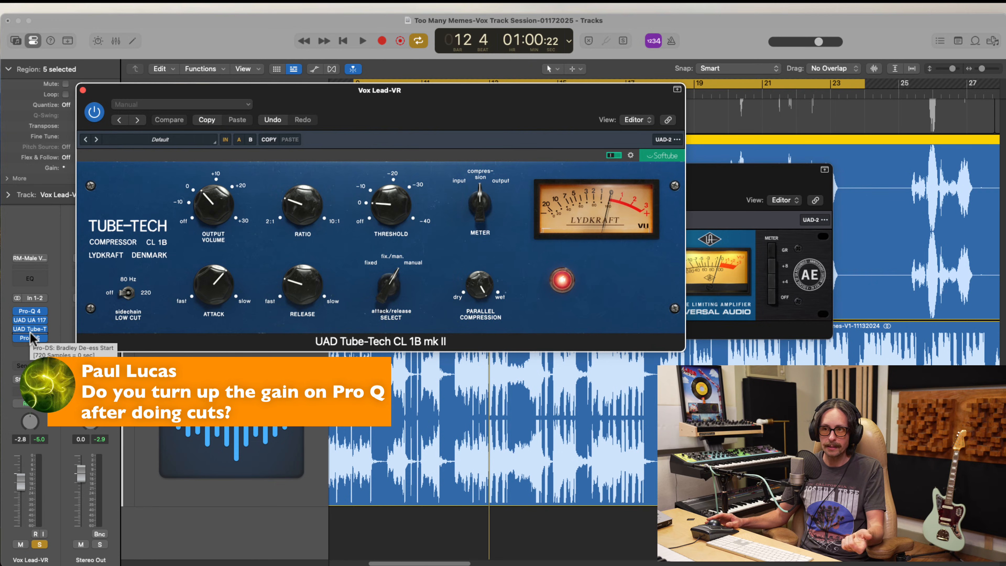
pyautogui.click(24, 338)
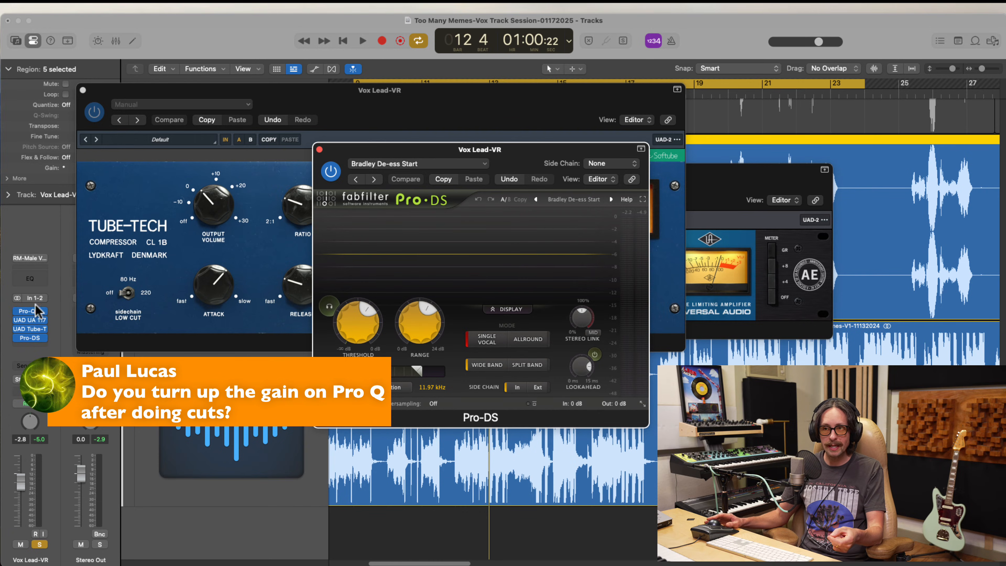
pyautogui.click(32, 311)
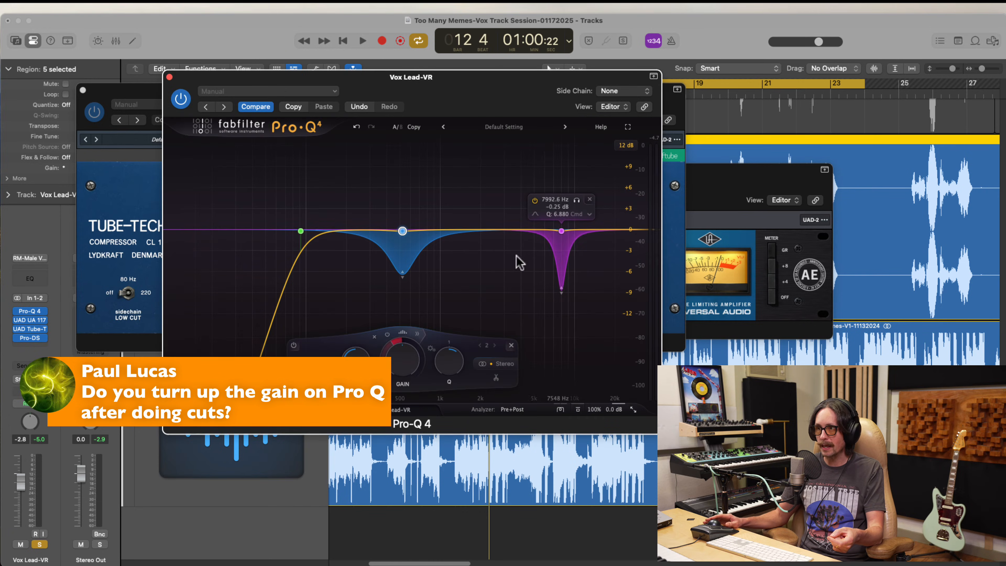
pyautogui.click(30, 337)
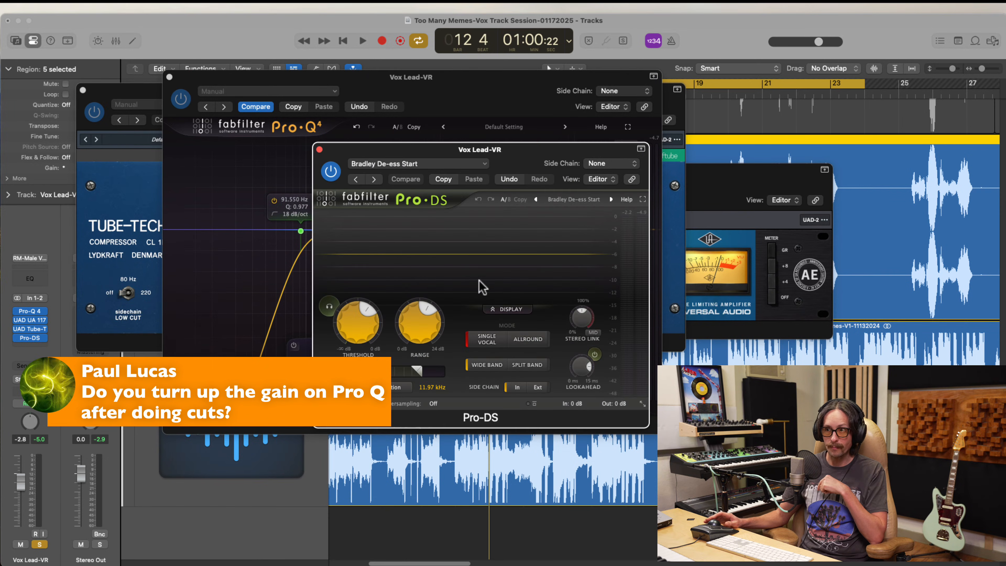
# Close all open plug-in windows and show the full length of the lead vocal tracks in the arrangement
pyautogui.click(319, 149)
pyautogui.click(169, 77)
pyautogui.click(83, 90)
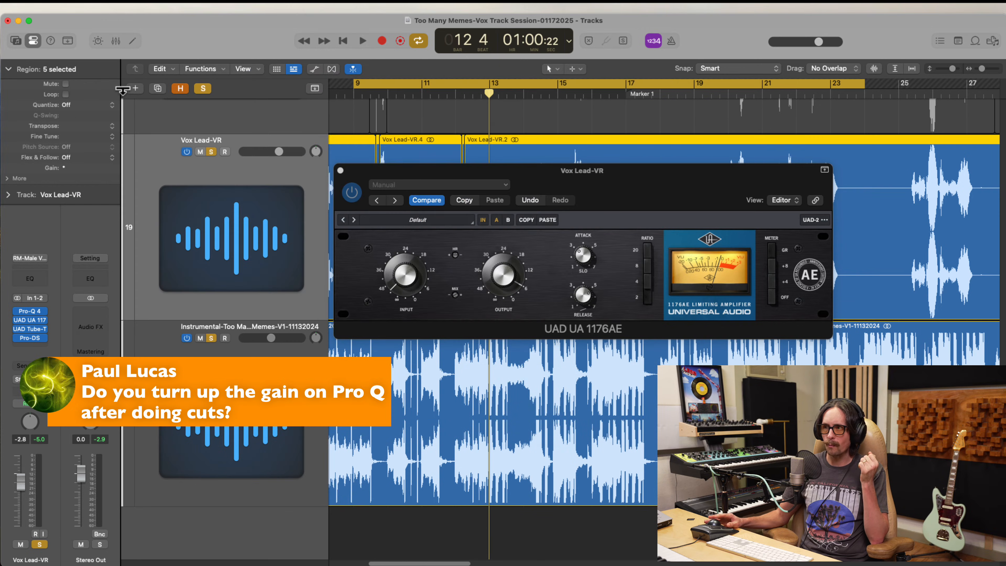
pyautogui.click(339, 172)
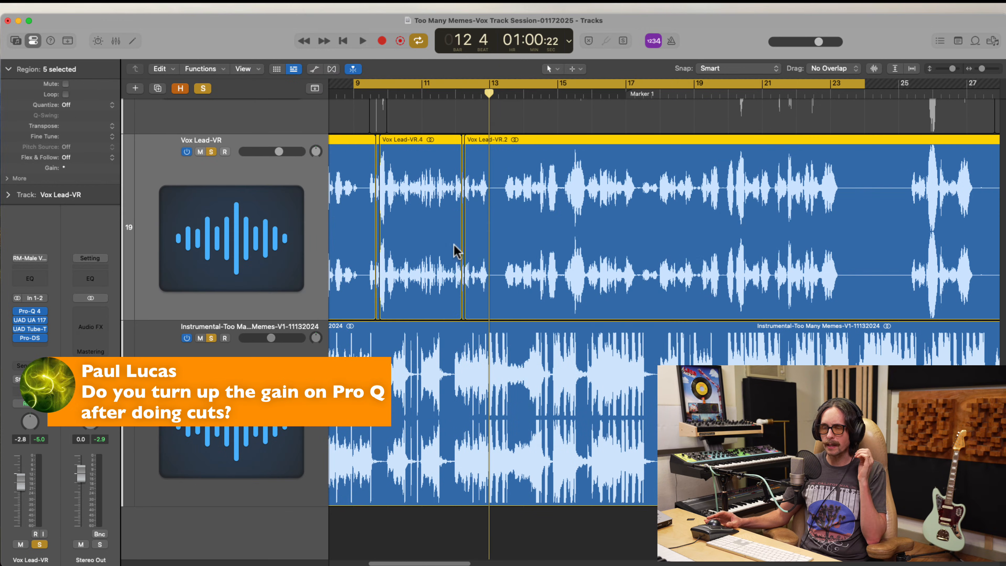
pyautogui.keyDown('ctrl'); pyautogui.keyDown('alt'); pyautogui.click(462, 279); pyautogui.keyUp('alt'); pyautogui.keyUp('ctrl')
pyautogui.keyDown('ctrl'); pyautogui.keyDown('alt'); pyautogui.click(462, 279); pyautogui.keyUp('alt'); pyautogui.keyUp('ctrl')
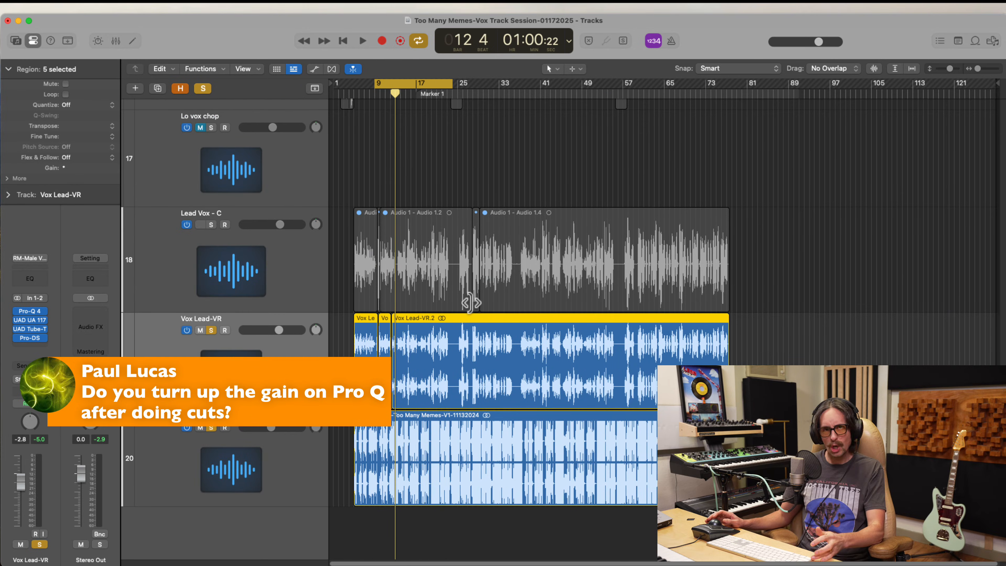
# Extend the start of the cycle range back to bar 5
pyautogui.moveTo(497, 295); pyautogui.dragTo(319, 436)
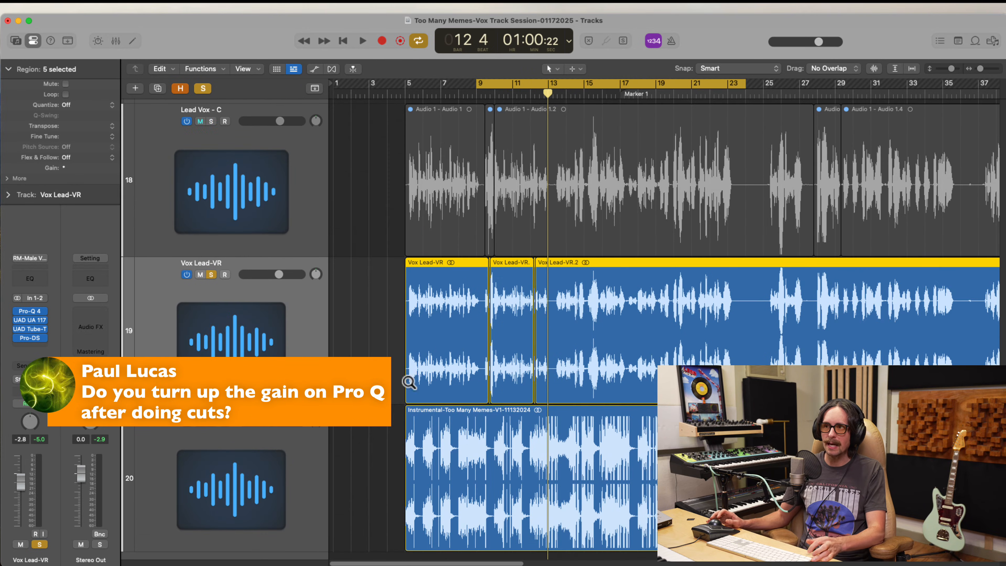
pyautogui.keyDown('ctrl'); pyautogui.keyDown('alt'); pyautogui.click(424, 364); pyautogui.keyUp('alt'); pyautogui.keyUp('ctrl')
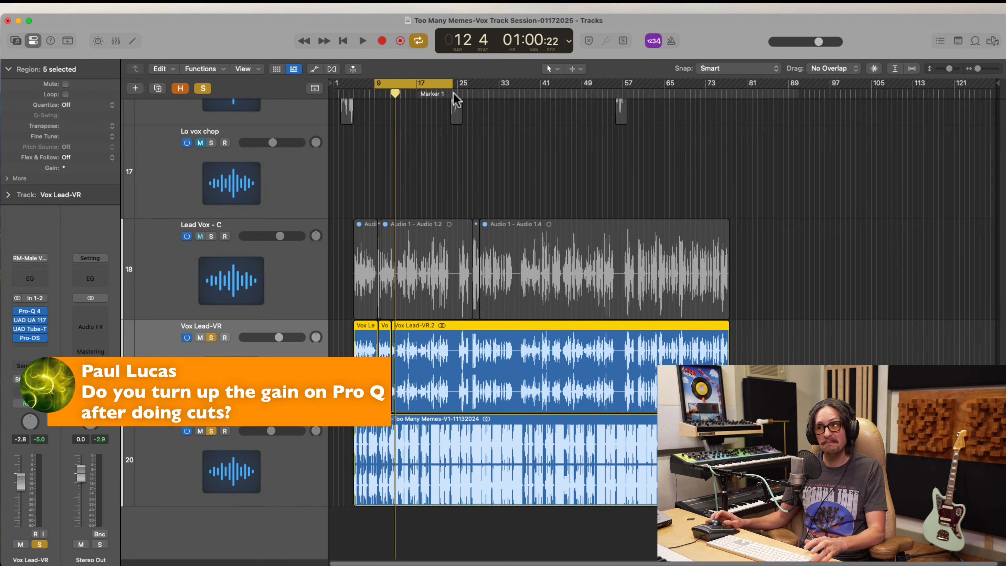
pyautogui.moveTo(374, 85); pyautogui.dragTo(353, 93)
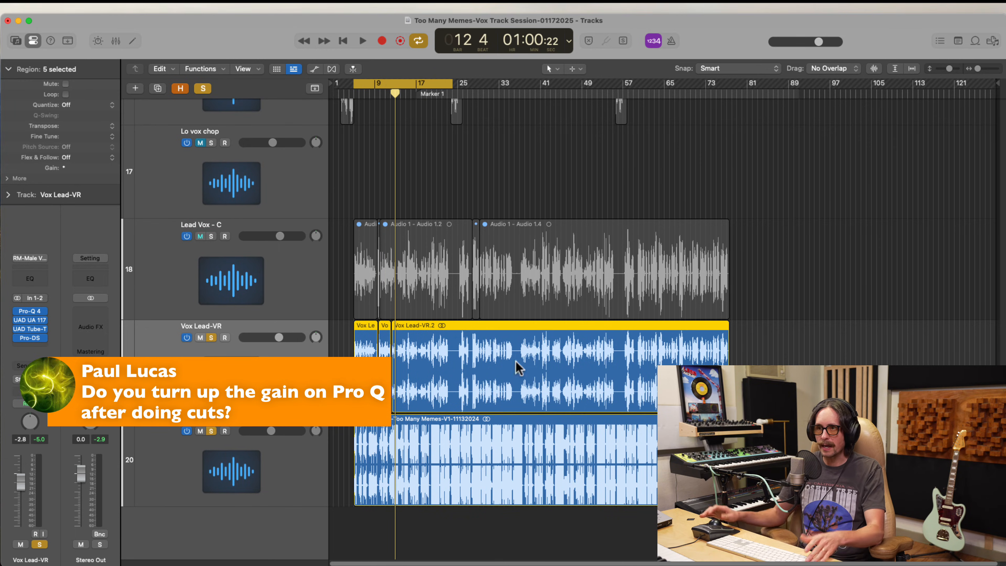
# Unsolo Vox Lead-VR and the instrumental, and unmute the muted vocal and harmony tracks while keeping Lead Vox - C silent
pyautogui.keyDown('ctrl'); pyautogui.keyDown('alt'); pyautogui.click(509, 515); pyautogui.keyUp('alt'); pyautogui.keyUp('ctrl')
pyautogui.keyDown('ctrl'); pyautogui.keyDown('alt'); pyautogui.click(509, 517); pyautogui.keyUp('alt'); pyautogui.keyUp('ctrl')
pyautogui.keyDown('ctrl'); pyautogui.keyDown('alt'); pyautogui.click(508, 515); pyautogui.keyUp('alt'); pyautogui.keyUp('ctrl')
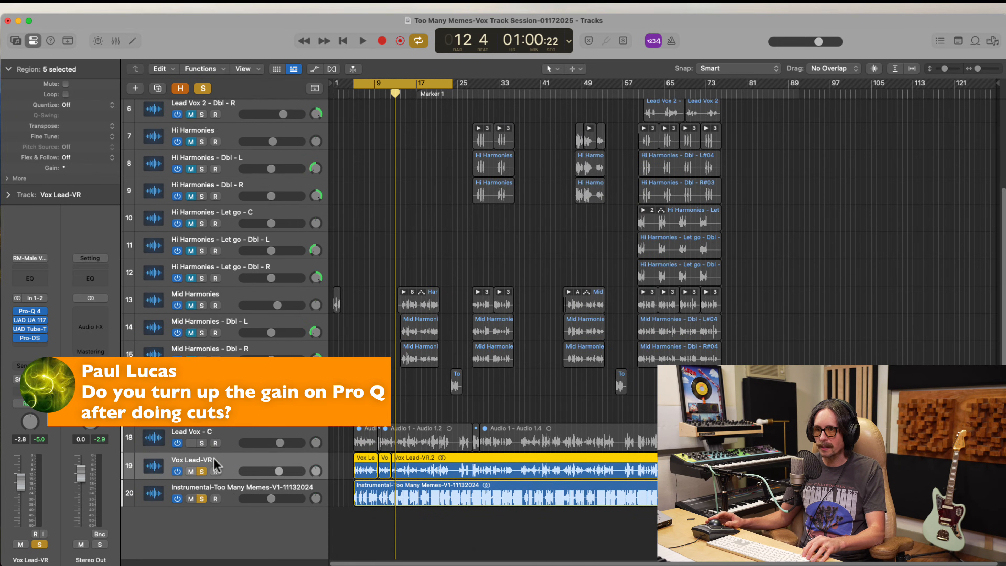
pyautogui.click(202, 471)
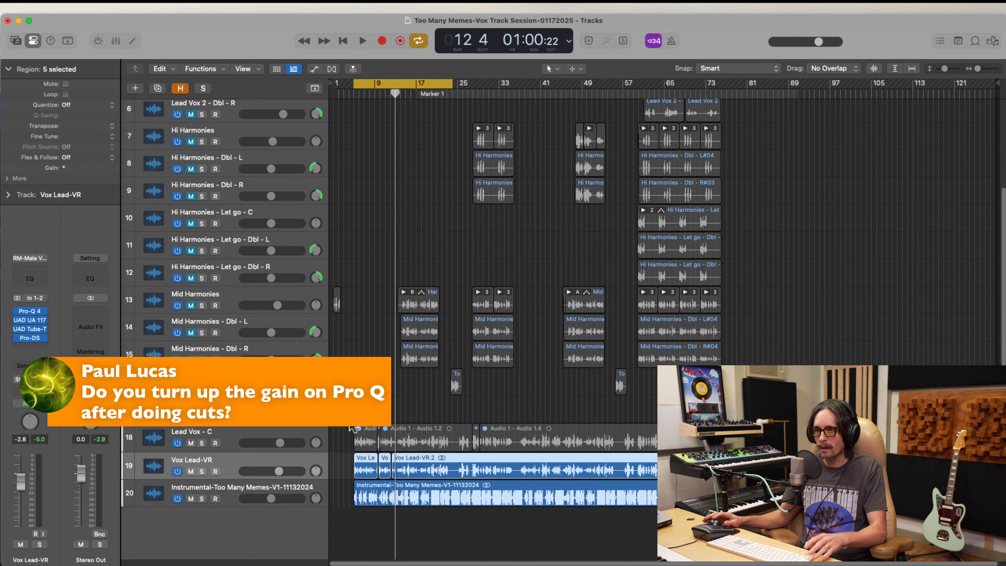
pyautogui.click(178, 122)
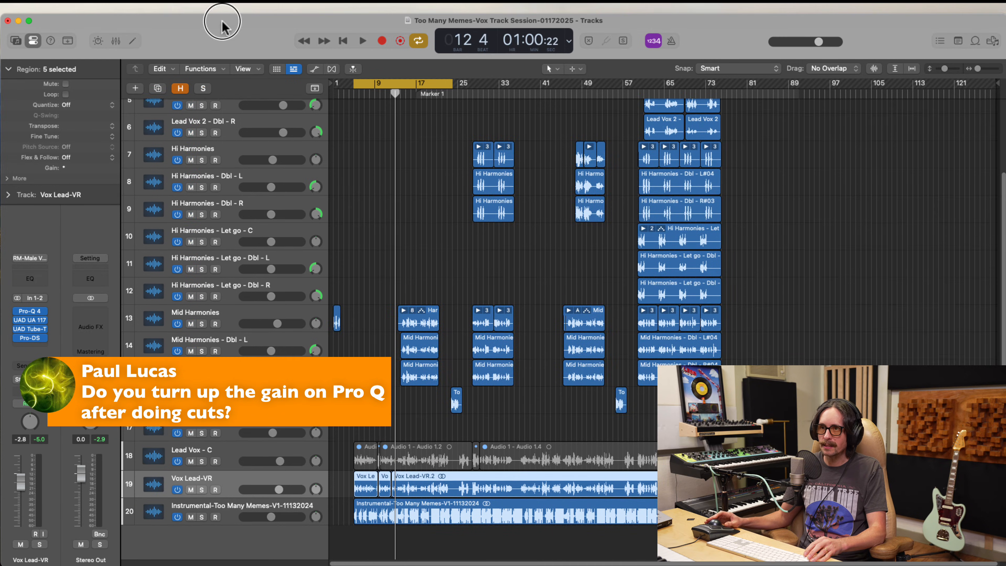
# Move the Lead Vox - Dbl - L and Lead Vox - Dbl - R tracks together below the Lo vox chop track
pyautogui.scroll(4, 391, 191)
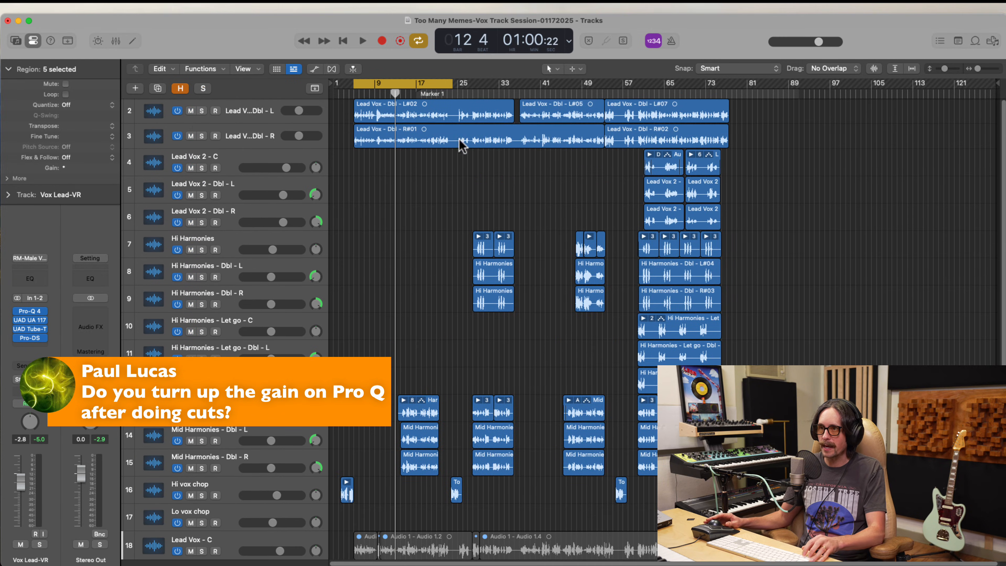
pyautogui.moveTo(463, 122); pyautogui.dragTo(304, 136)
pyautogui.keyDown('ctrl'); pyautogui.keyDown('alt'); pyautogui.click(426, 171); pyautogui.keyUp('alt'); pyautogui.keyUp('ctrl')
pyautogui.keyDown('ctrl'); pyautogui.keyDown('alt'); pyautogui.click(427, 171); pyautogui.keyUp('alt'); pyautogui.keyUp('ctrl')
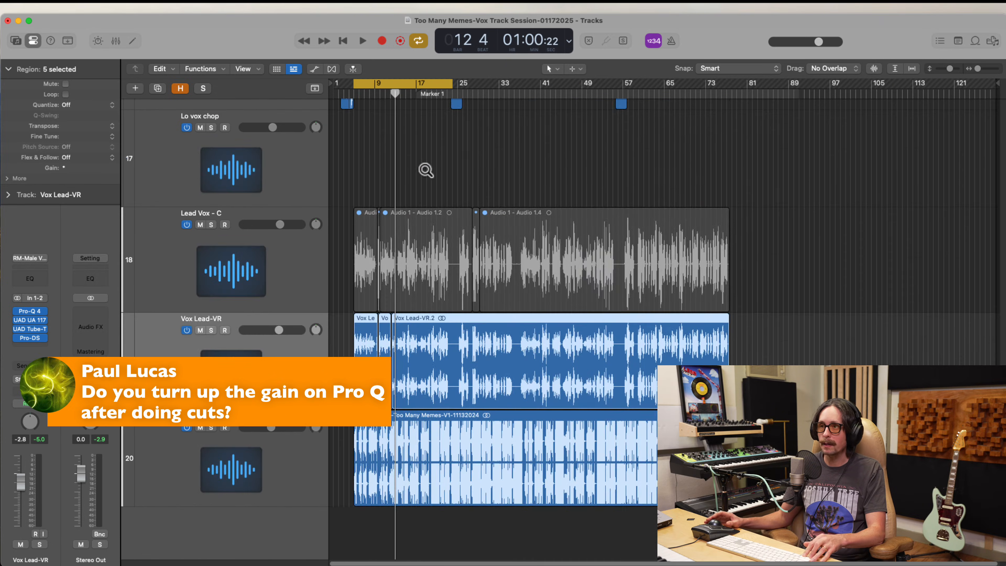
pyautogui.keyDown('ctrl'); pyautogui.keyDown('alt'); pyautogui.click(405, 198); pyautogui.keyUp('alt'); pyautogui.keyUp('ctrl')
pyautogui.keyDown('ctrl'); pyautogui.keyDown('alt'); pyautogui.click(405, 198); pyautogui.keyUp('alt'); pyautogui.keyUp('ctrl')
pyautogui.keyDown('ctrl'); pyautogui.keyDown('alt'); pyautogui.click(405, 198); pyautogui.keyUp('alt'); pyautogui.keyUp('ctrl')
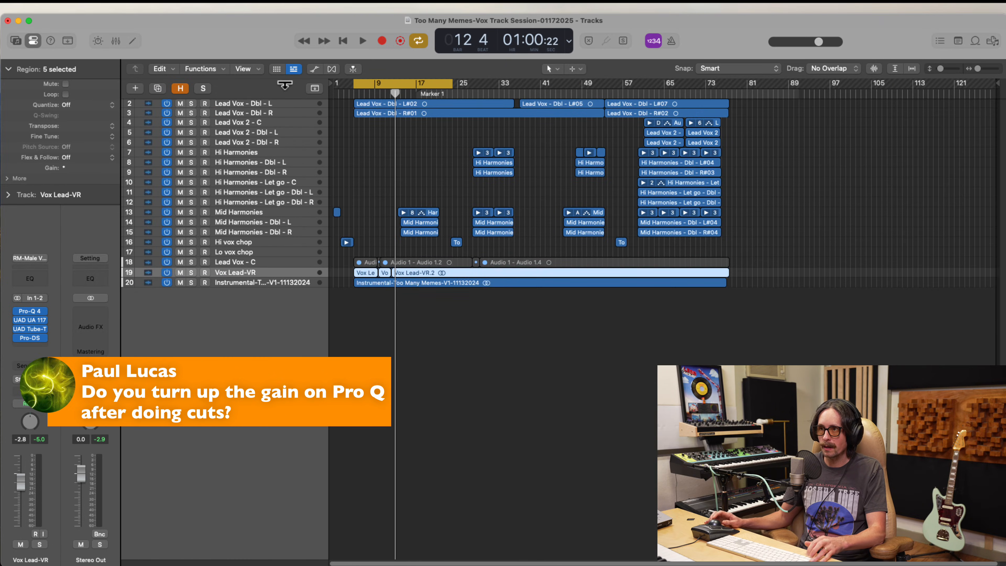
pyautogui.click(239, 103)
pyautogui.keyDown('shift'); pyautogui.click(239, 113); pyautogui.keyUp('shift')
pyautogui.moveTo(242, 104); pyautogui.dragTo(246, 255)
# Move both lead vocal double tracks between Lead Vox - C and Vox Lead-VR
pyautogui.moveTo(523, 213); pyautogui.dragTo(307, 280)
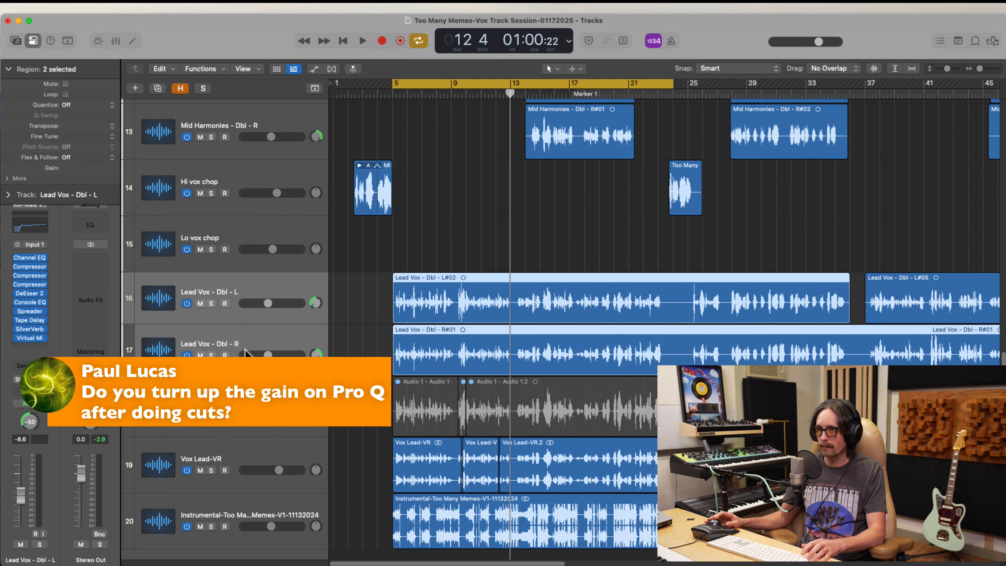
pyautogui.moveTo(242, 344); pyautogui.dragTo(246, 419)
pyautogui.keyDown('ctrl'); pyautogui.keyDown('alt'); pyautogui.click(572, 381); pyautogui.keyUp('alt'); pyautogui.keyUp('ctrl')
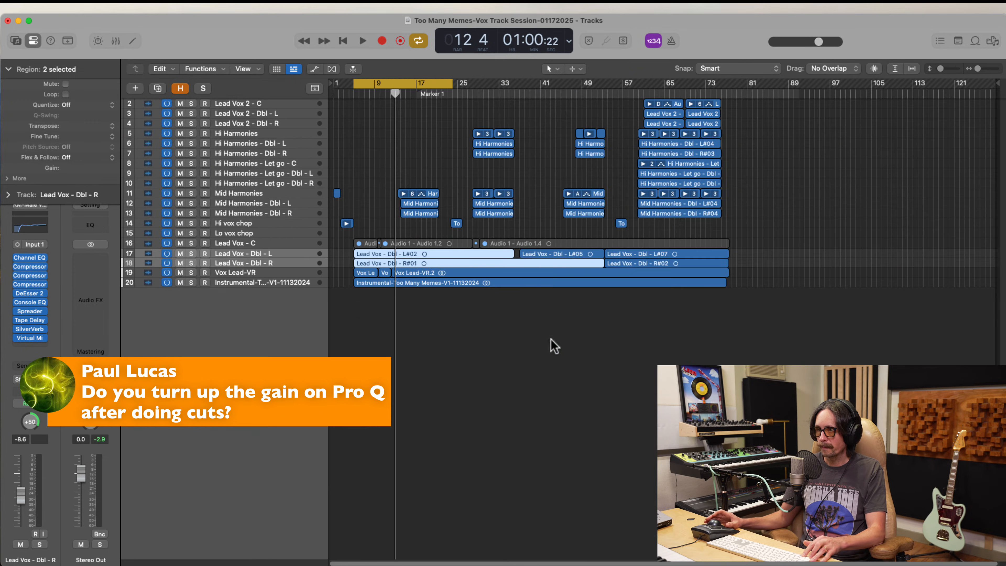
pyautogui.moveTo(491, 219); pyautogui.dragTo(288, 344)
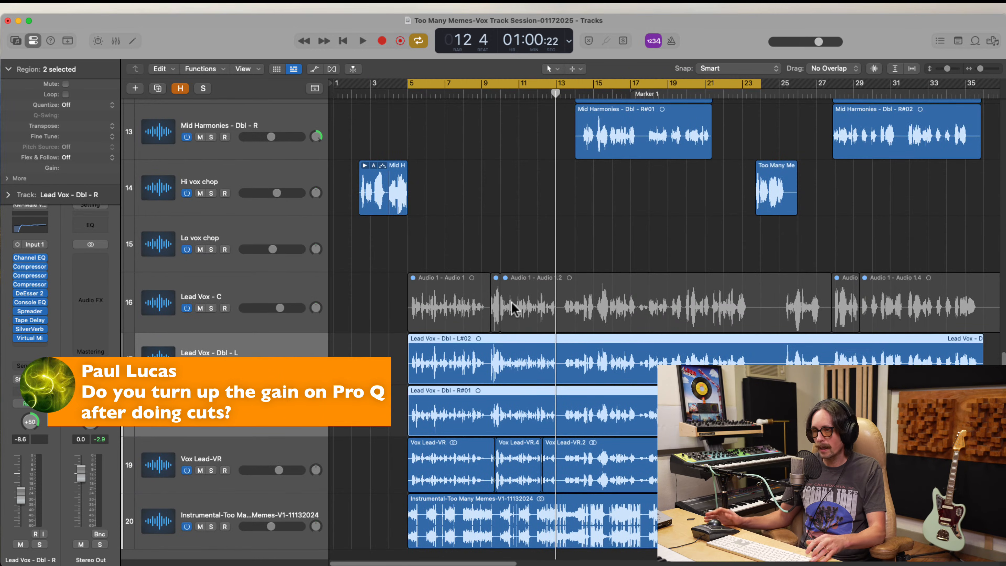
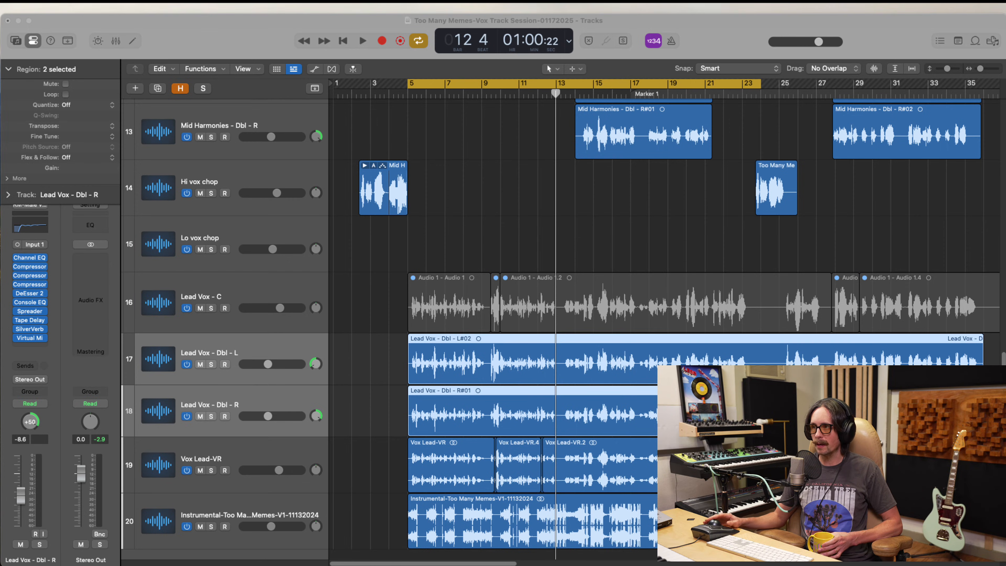
# Play the mix and lower both lead vocal double tracks to -14.2 dB
pyautogui.click(330, 240)
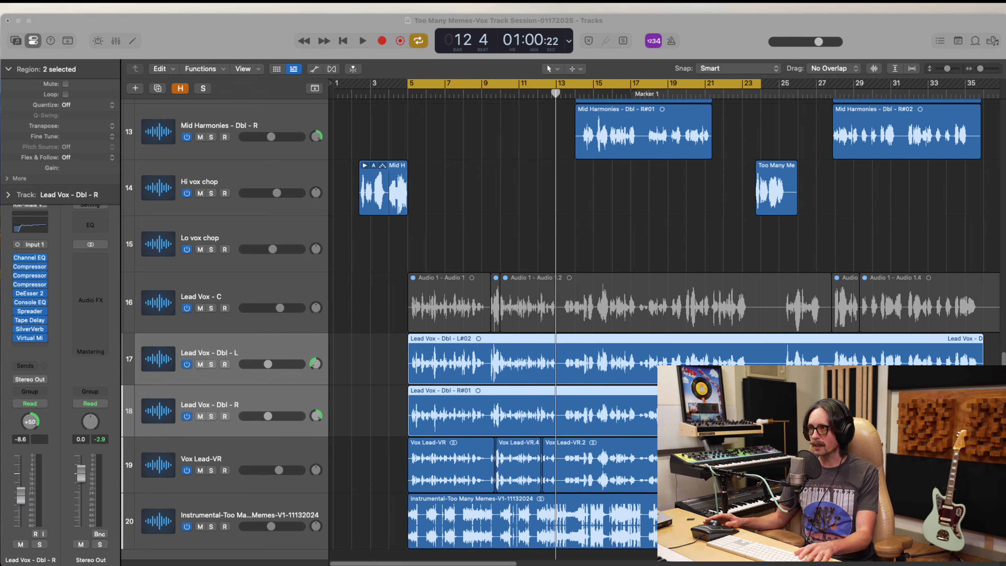
pyautogui.click(243, 31)
pyautogui.scroll(-2, 482, 333)
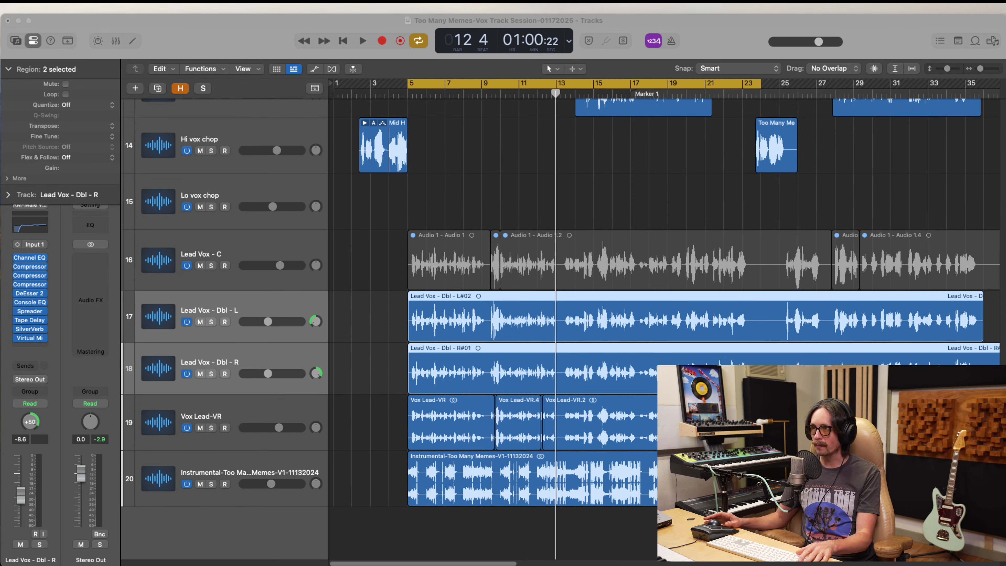
pyautogui.click(191, 31)
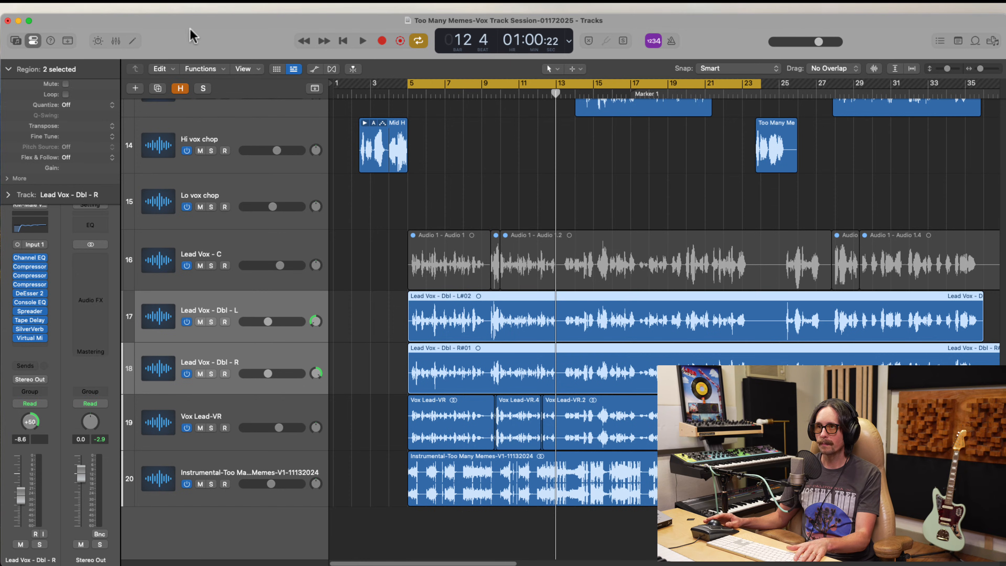
pyautogui.press('space')
pyautogui.moveTo(274, 316); pyautogui.dragTo(255, 323)
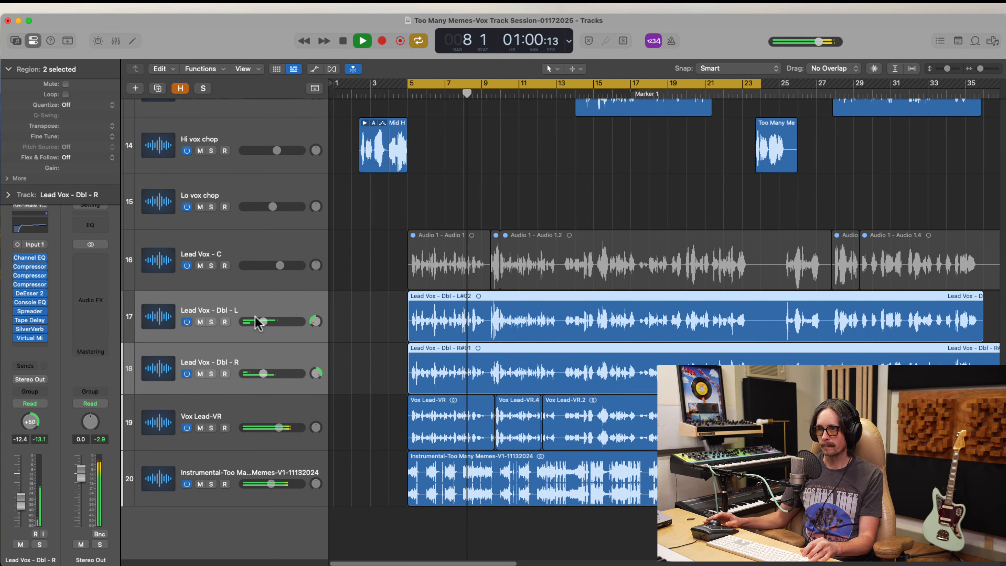
pyautogui.moveTo(262, 321); pyautogui.dragTo(261, 321)
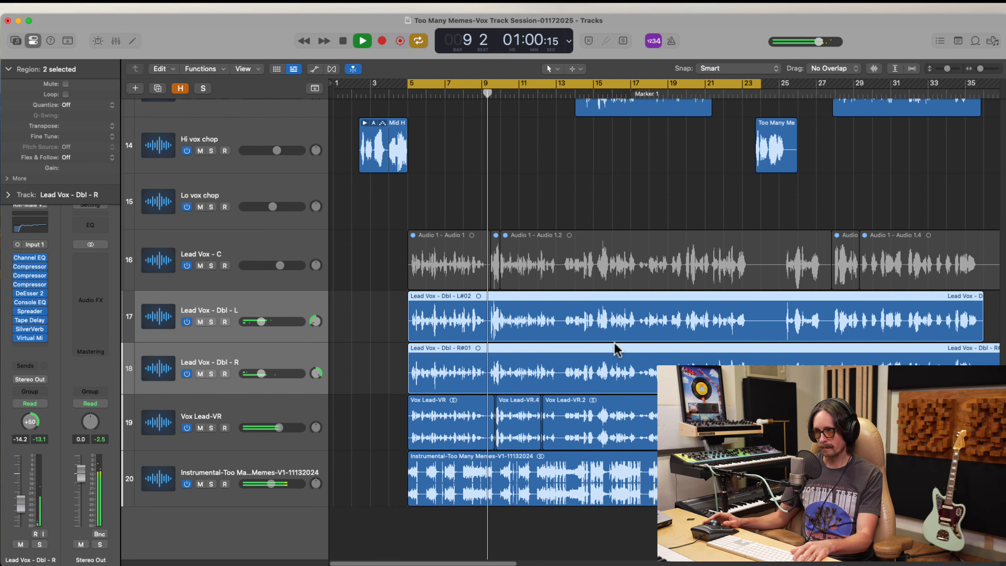
# Raise the Vox Lead-VR volume to -2.0 dB while listening to the mix, and stop playback
pyautogui.click(280, 428)
pyautogui.moveTo(283, 430); pyautogui.dragTo(285, 430)
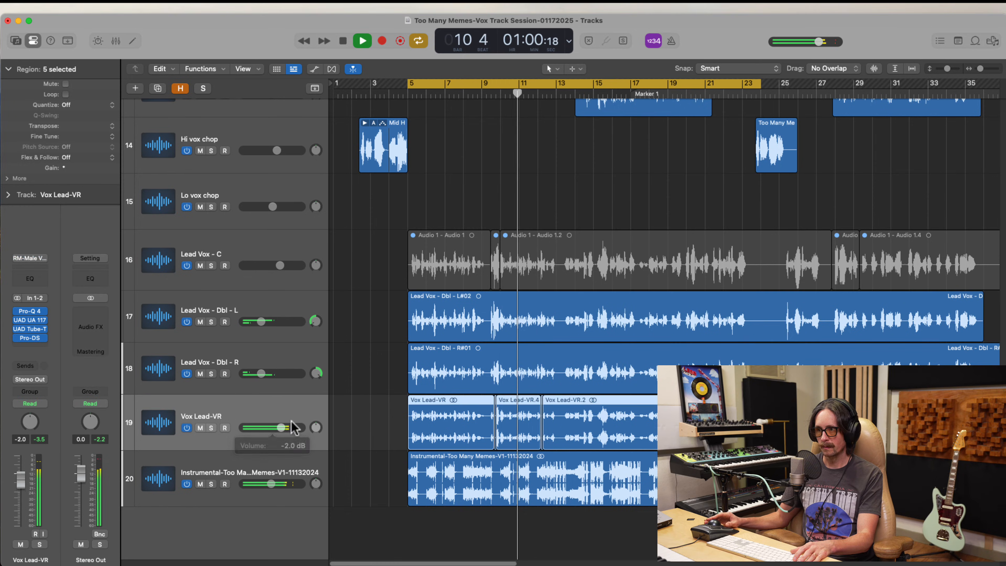
pyautogui.keyDown('ctrl'); pyautogui.keyDown('alt'); pyautogui.click(569, 409); pyautogui.keyUp('alt'); pyautogui.keyUp('ctrl')
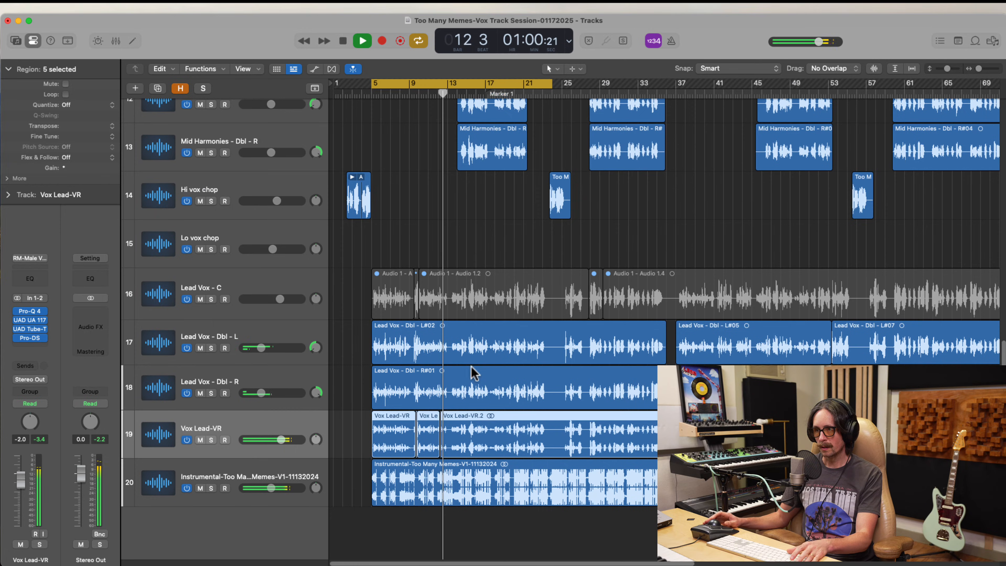
pyautogui.press('space')
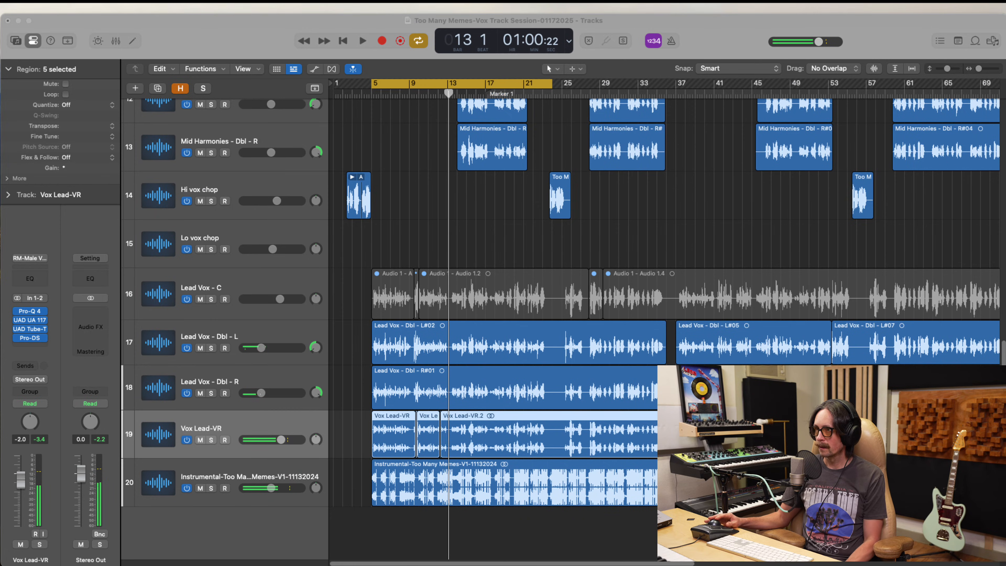
# Mute both lead vocal double tracks and restart playback from the beginning of the cycle range at bar 5
pyautogui.click(322, 165)
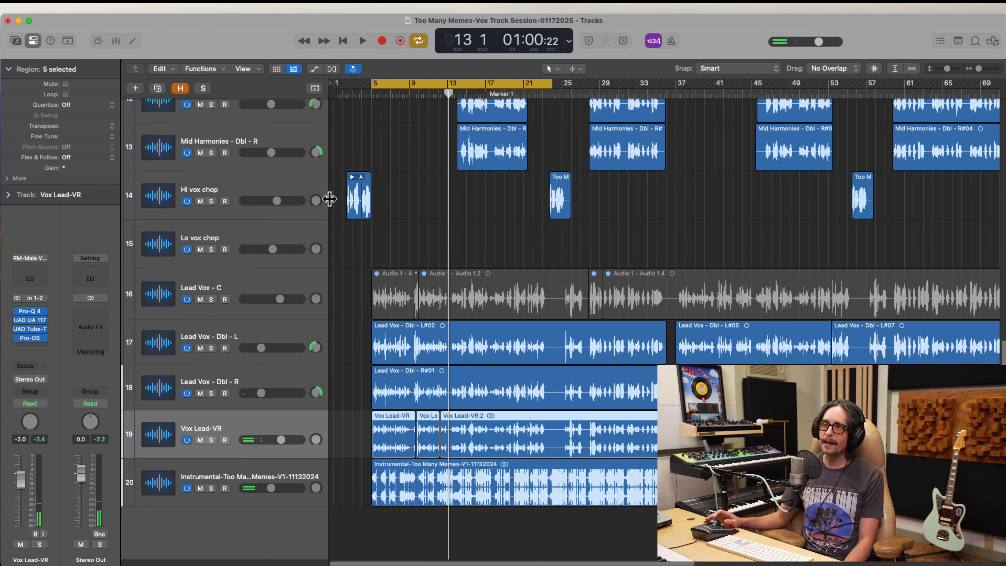
pyautogui.click(209, 377)
pyautogui.keyDown('shift'); pyautogui.click(217, 338); pyautogui.keyUp('shift')
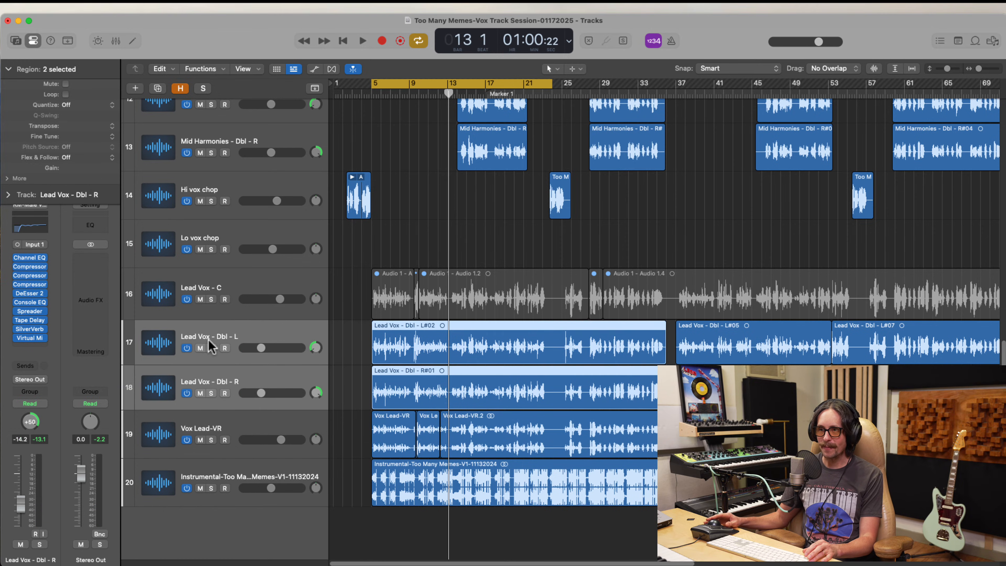
pyautogui.click(201, 348)
pyautogui.press('Return')
pyautogui.press('space')
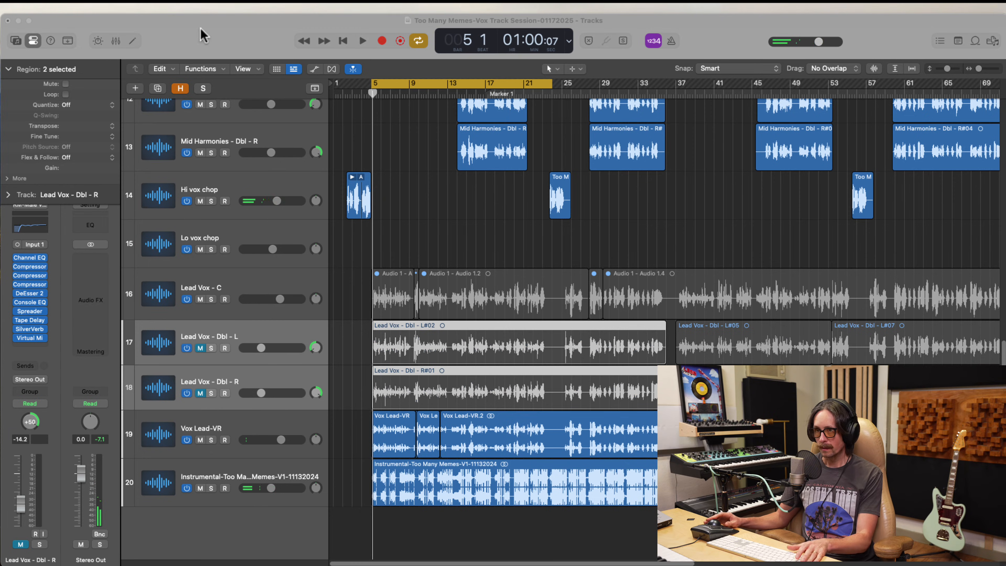
# Bypass all four Vox Lead-VR inserts during playback and raise the channel fader to 0.9 dB to match levels
pyautogui.click(218, 428)
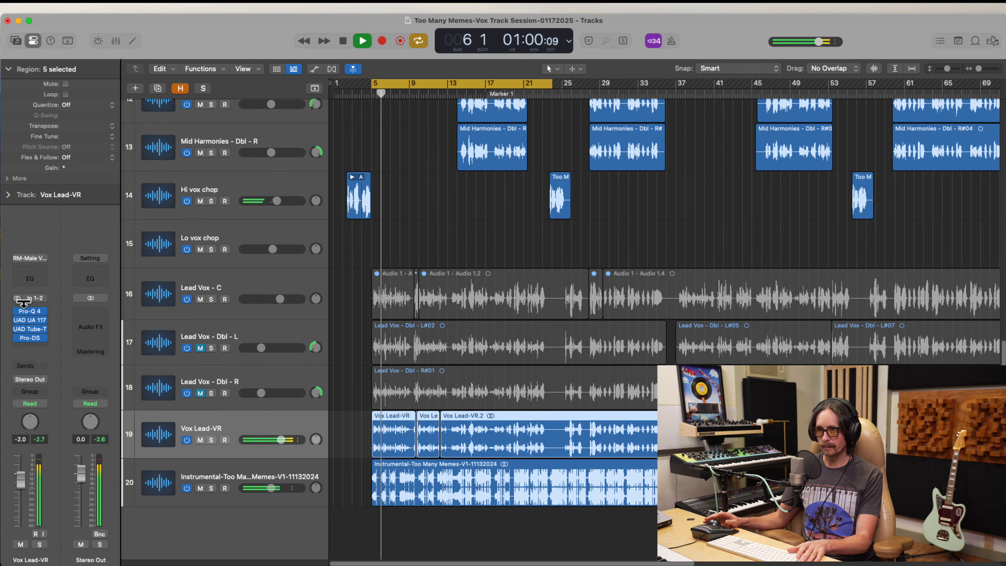
pyautogui.moveTo(17, 312); pyautogui.dragTo(17, 341)
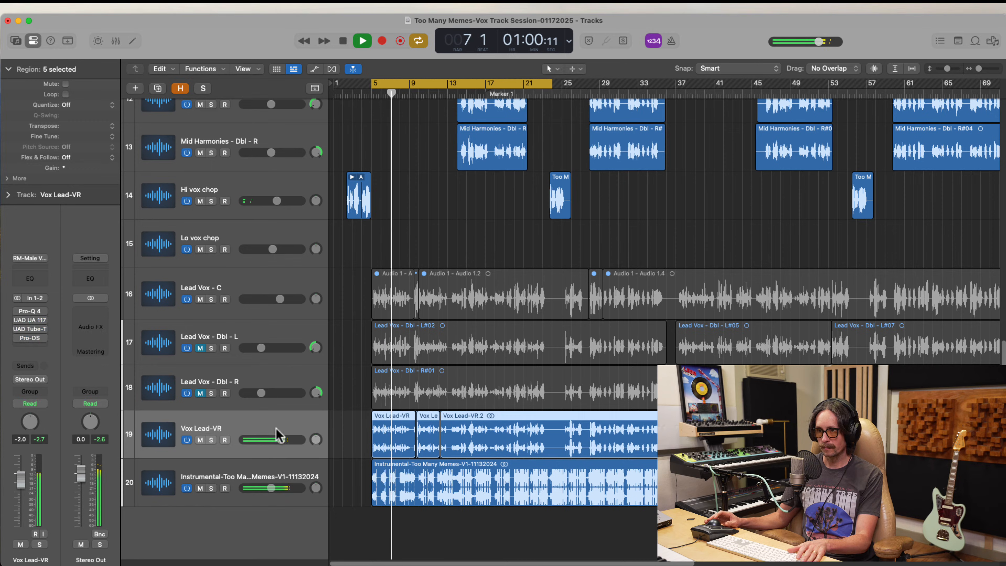
pyautogui.moveTo(20, 480)
pyautogui.mouseDown()
pyautogui.moveTo(23, 466)
pyautogui.moveTo(21, 480)
pyautogui.mouseUp()
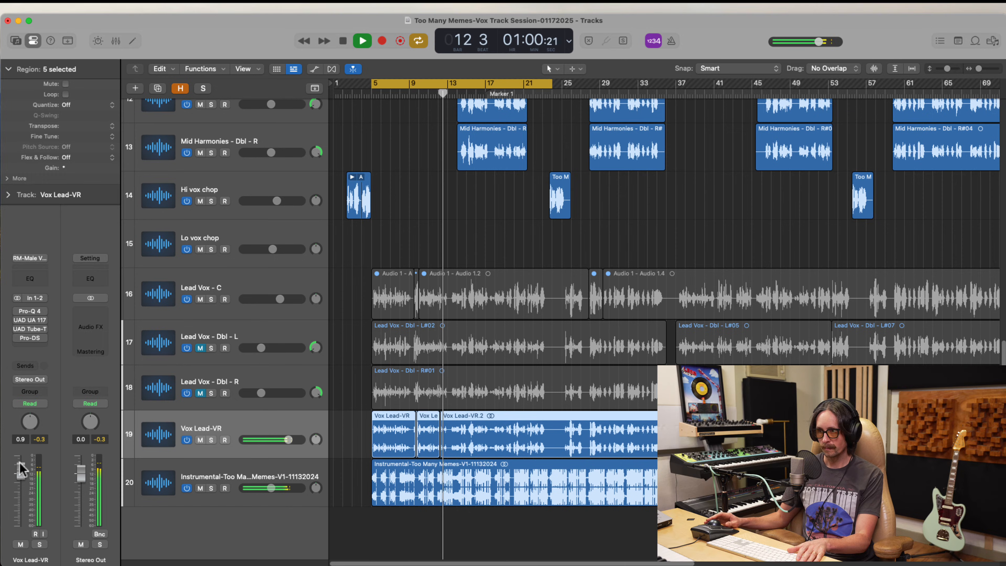
# Re-enable the four Vox Lead-VR inserts and set the channel fader to -1.6 dB while playing the processed vocal
pyautogui.press('space')
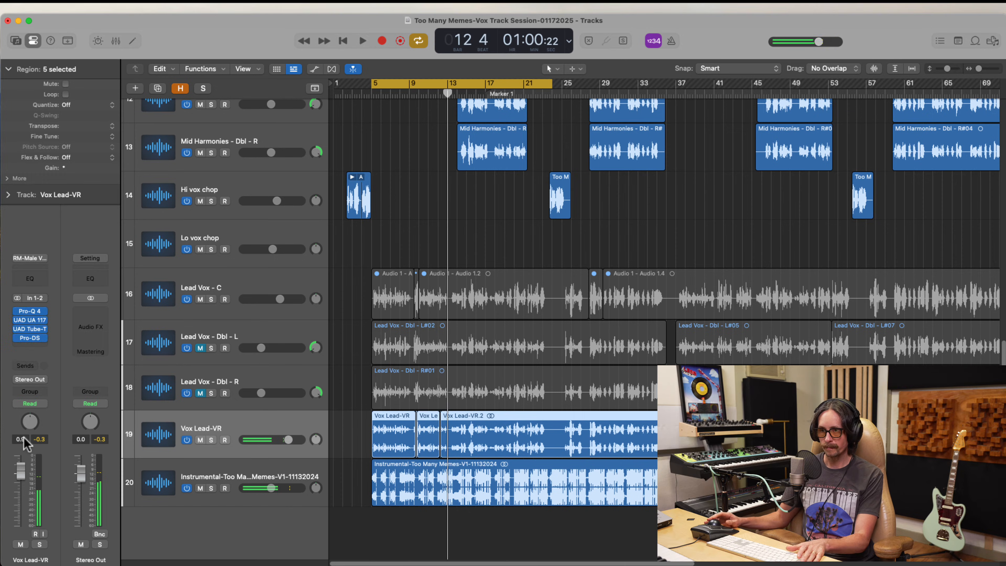
pyautogui.press('space')
pyautogui.moveTo(20, 469); pyautogui.dragTo(18, 483)
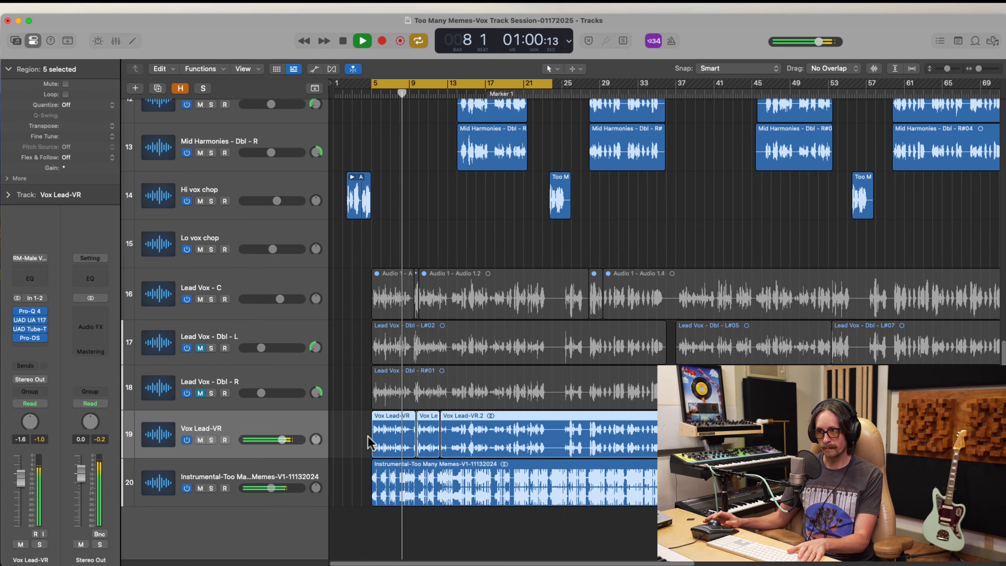
pyautogui.press('space')
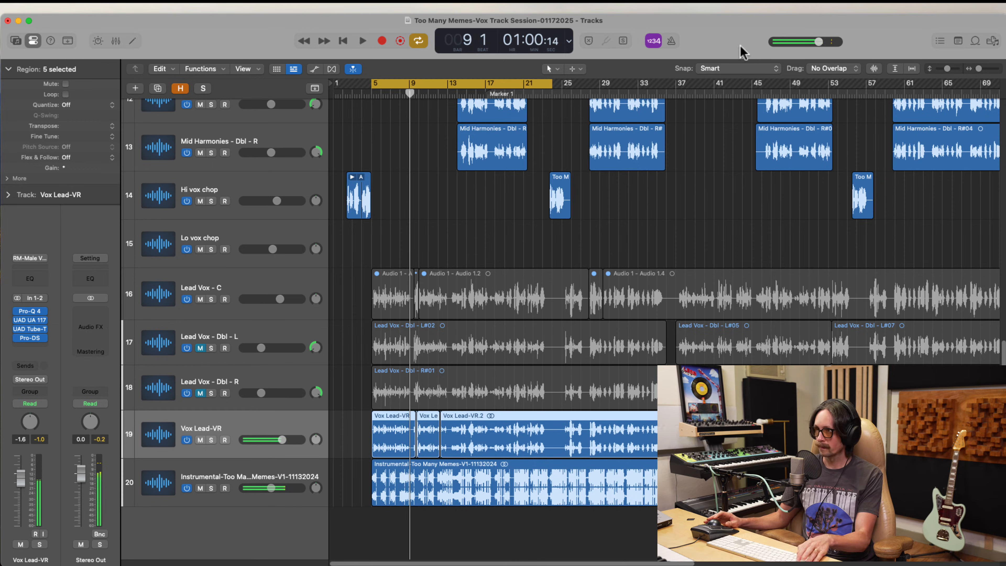
# Save the session and set the cycle range to bars 9 through 25
pyautogui.press('super+s')
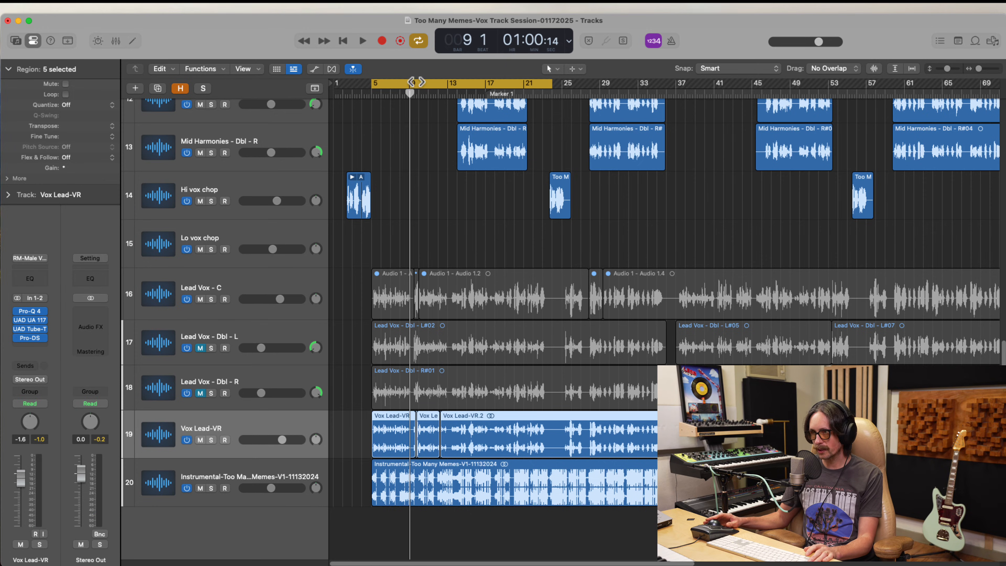
pyautogui.moveTo(416, 82); pyautogui.dragTo(566, 97)
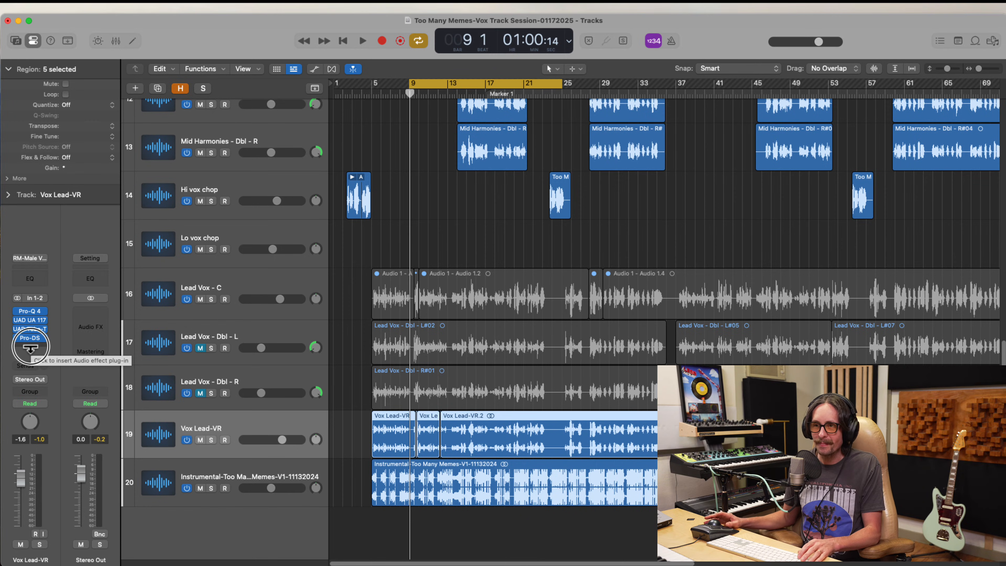
# Insert a stereo MixWave Pultec EQP-1S3 after Pro-DS on Vox Lead-VR and reposition its plug-in window
pyautogui.click(31, 348)
pyautogui.moveTo(84, 327)
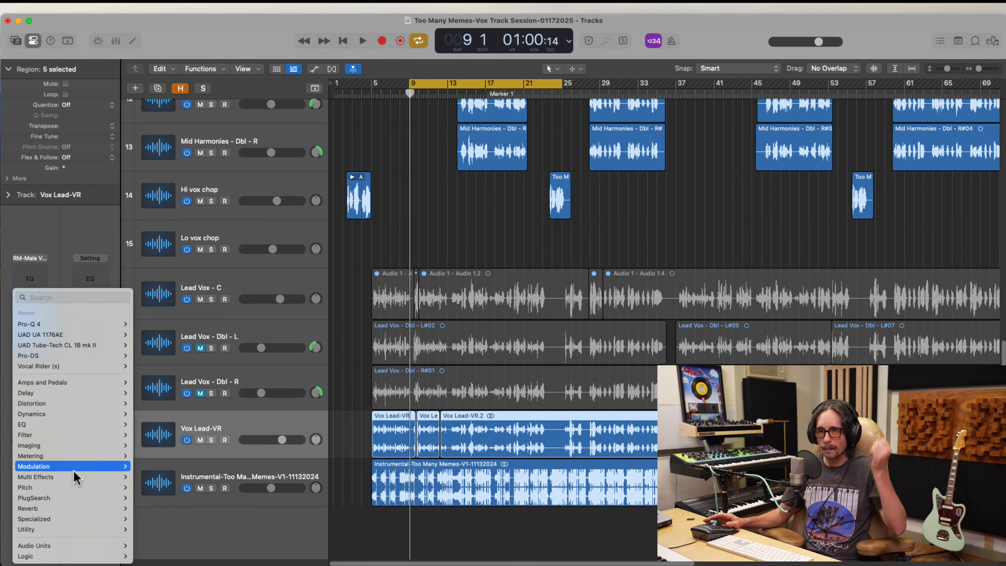
pyautogui.moveTo(99, 546)
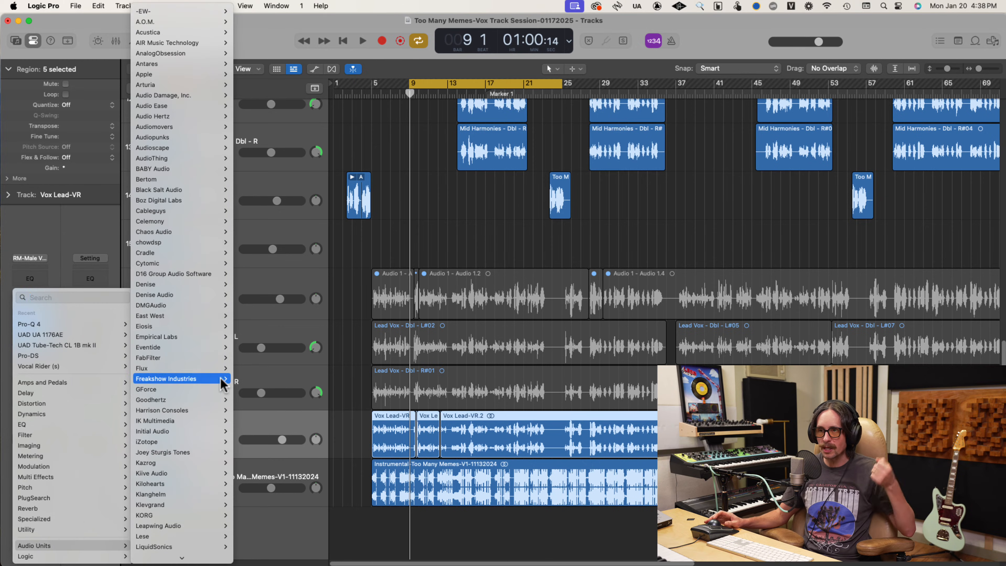
pyautogui.scroll(-5, 213, 207)
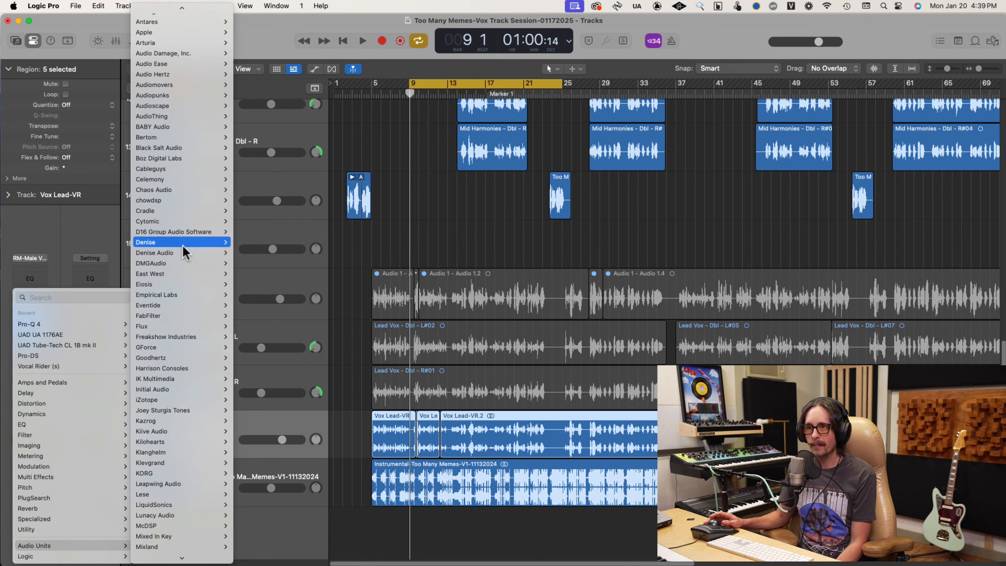
pyautogui.moveTo(208, 350)
pyautogui.scroll(-6, 207, 357)
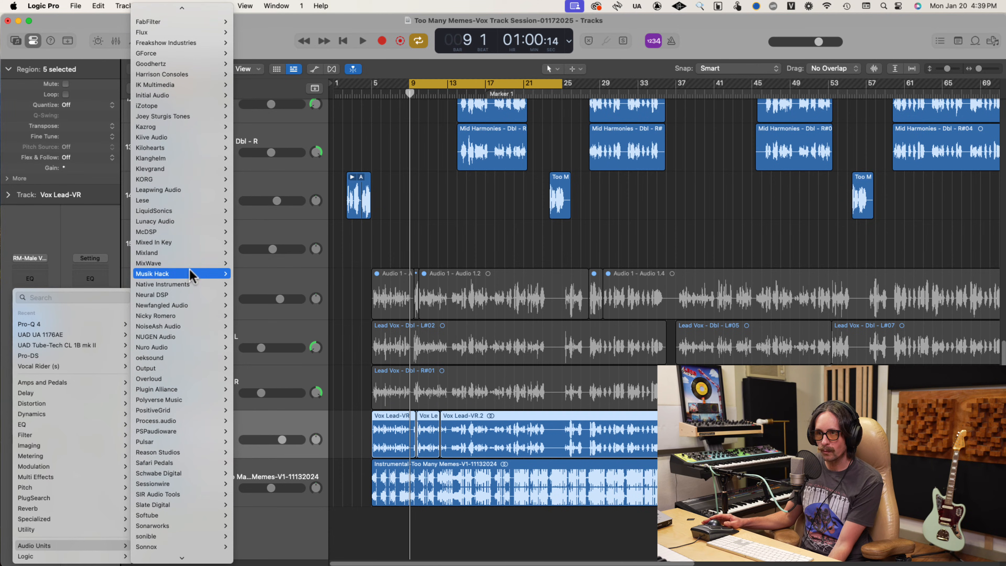
pyautogui.moveTo(198, 263)
pyautogui.moveTo(310, 422)
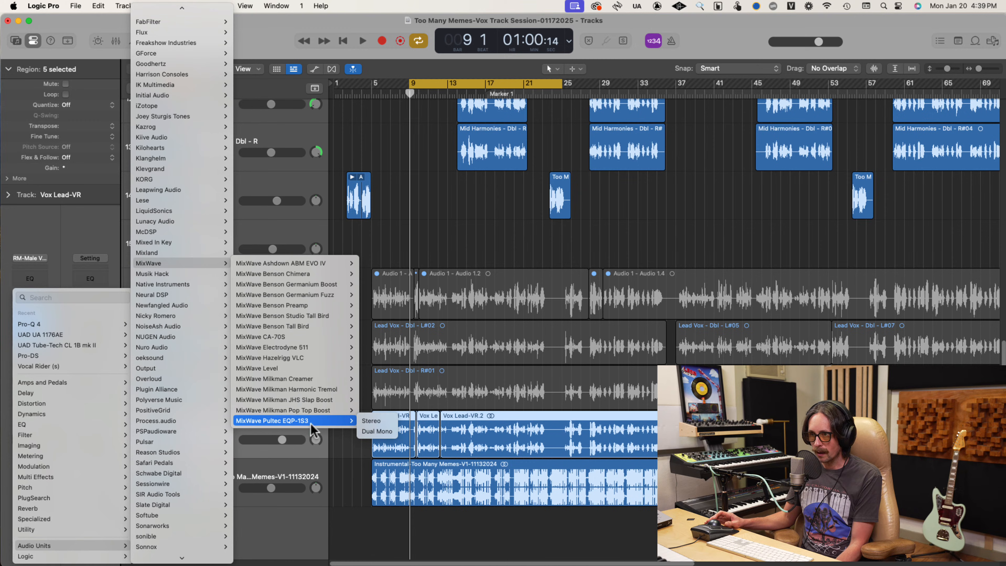
pyautogui.click(370, 421)
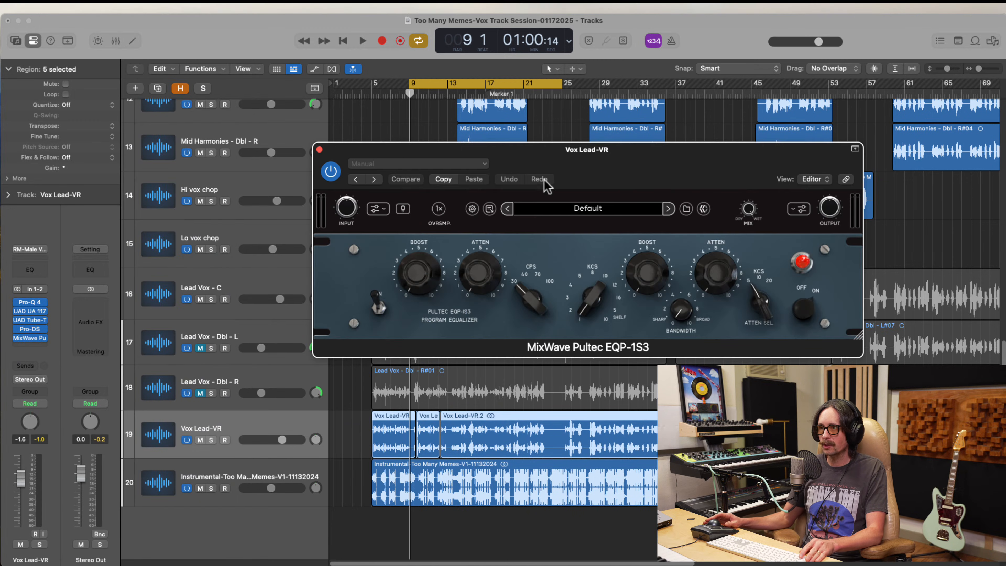
pyautogui.moveTo(570, 192); pyautogui.dragTo(406, 198)
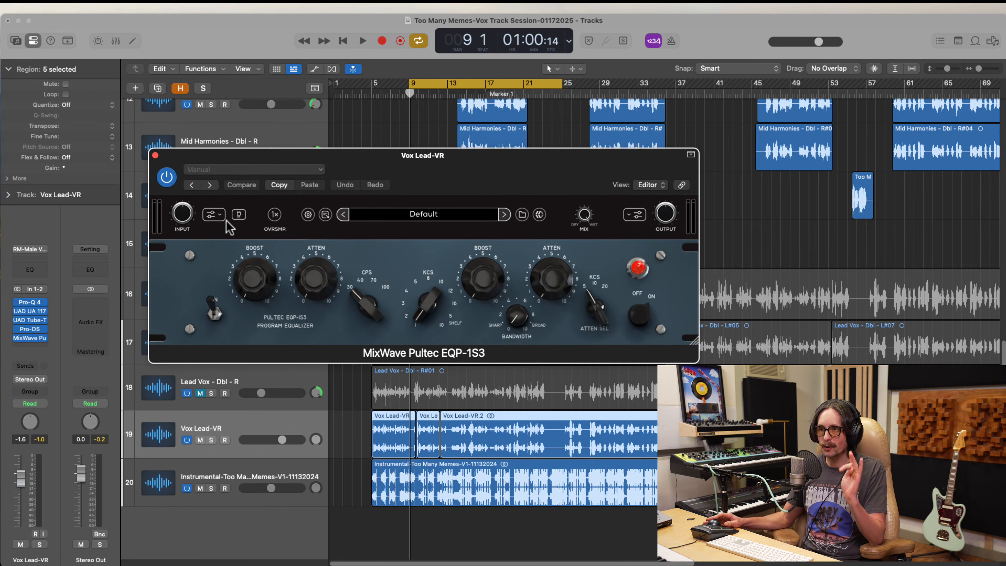
# Examine the Pultec's input filter and its high-pass and low-pass controls, leaving the filter off
pyautogui.click(219, 215)
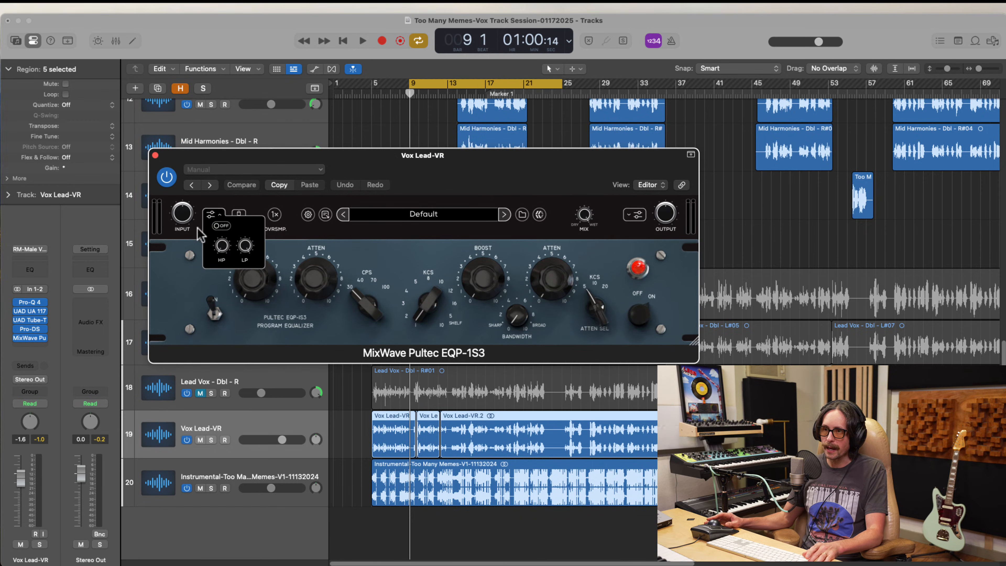
pyautogui.click(219, 214)
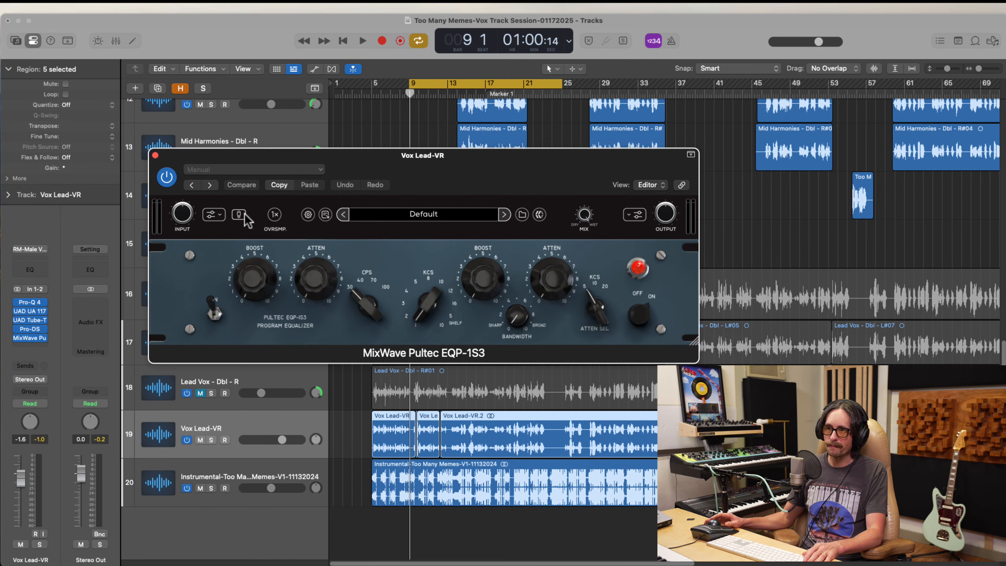
pyautogui.click(218, 215)
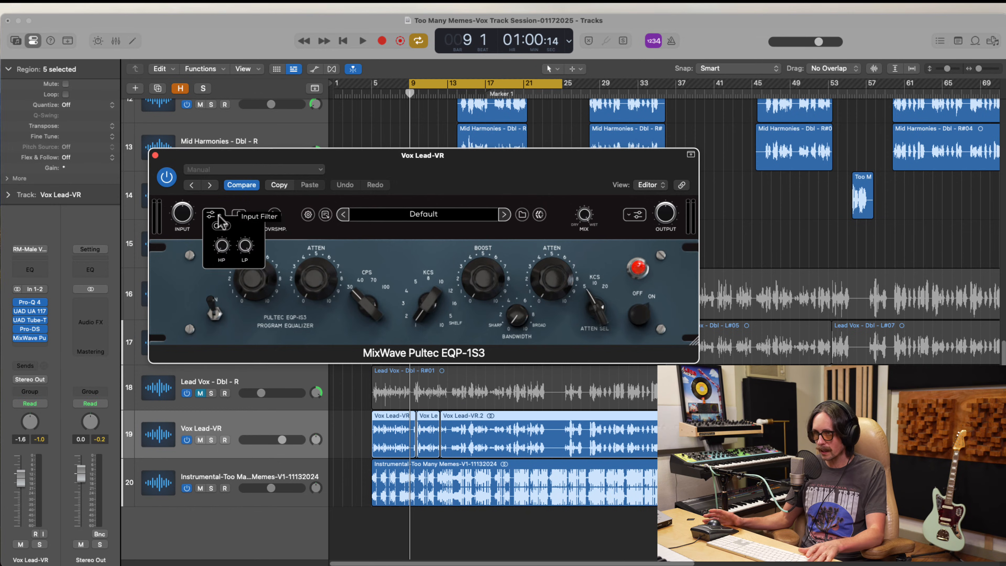
pyautogui.moveTo(221, 257); pyautogui.dragTo(224, 224)
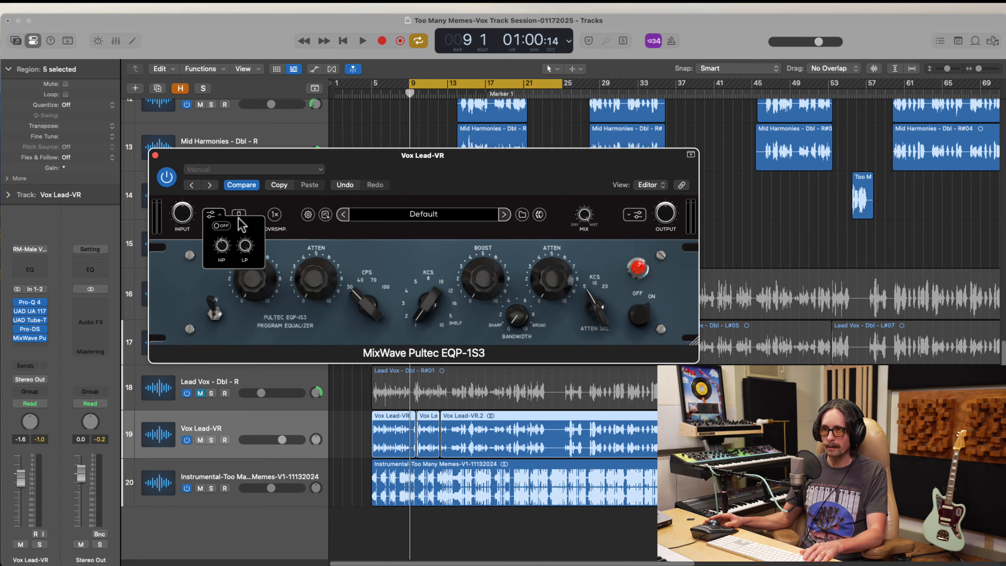
pyautogui.click(214, 215)
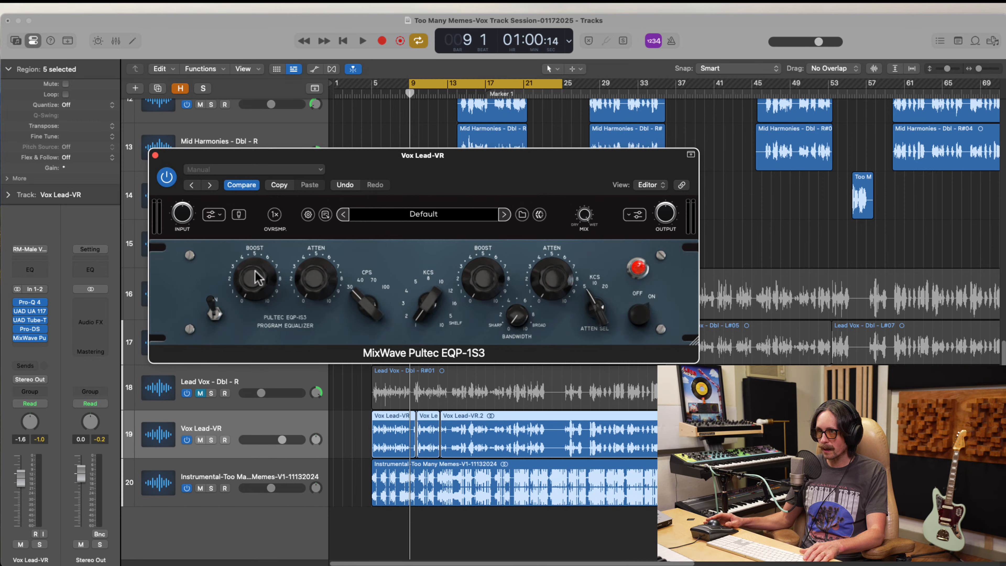
# Adjust the Pultec's low-frequency attenuation and boost at 30 Hz, and start playback from bar 9
pyautogui.moveTo(315, 279); pyautogui.dragTo(323, 238)
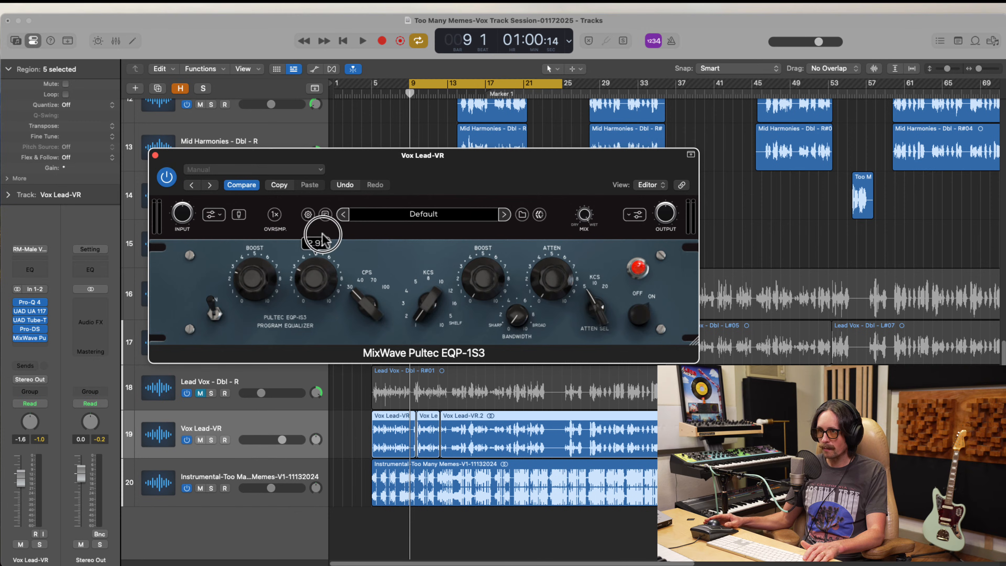
pyautogui.moveTo(253, 271); pyautogui.dragTo(315, 283)
pyautogui.moveTo(362, 307)
pyautogui.mouseDown()
pyautogui.moveTo(364, 292)
pyautogui.moveTo(359, 299)
pyautogui.mouseUp()
pyautogui.press('super+Tab')
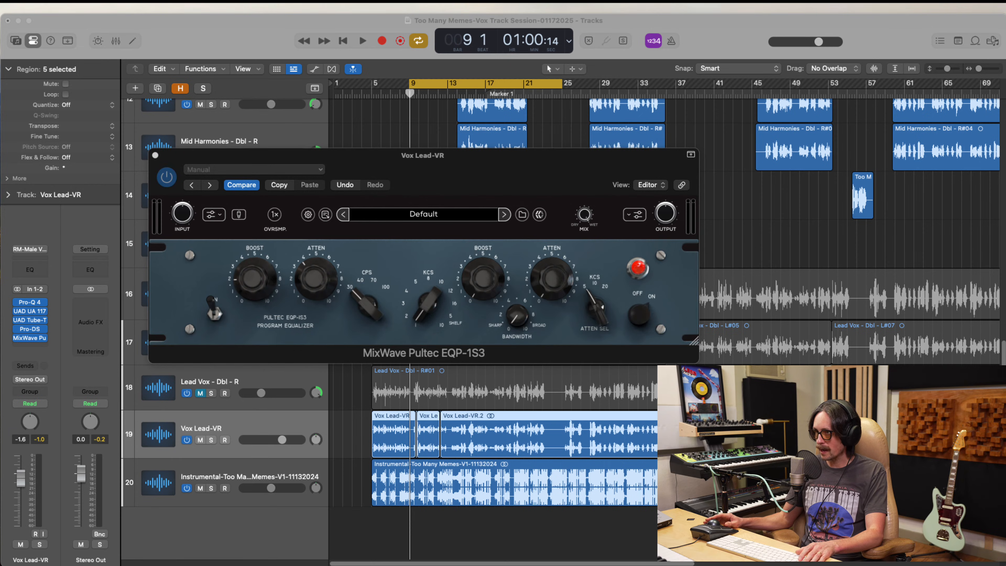
pyautogui.press('super+Tab')
pyautogui.press('space')
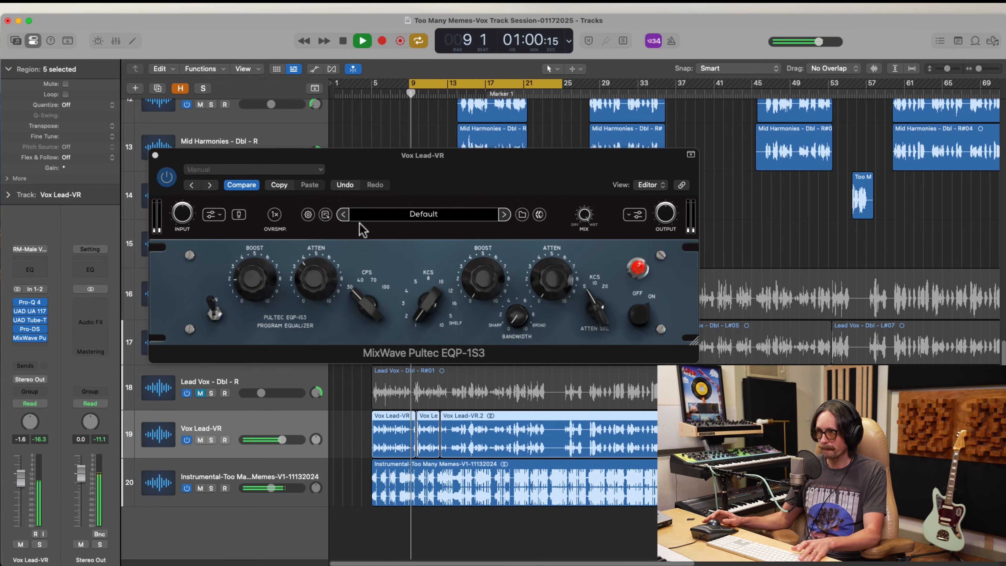
# Refine the Pultec's low boost during playback, with the low attenuation at 2.94 and the frequency at 30 Hz
pyautogui.moveTo(325, 281); pyautogui.dragTo(340, 224)
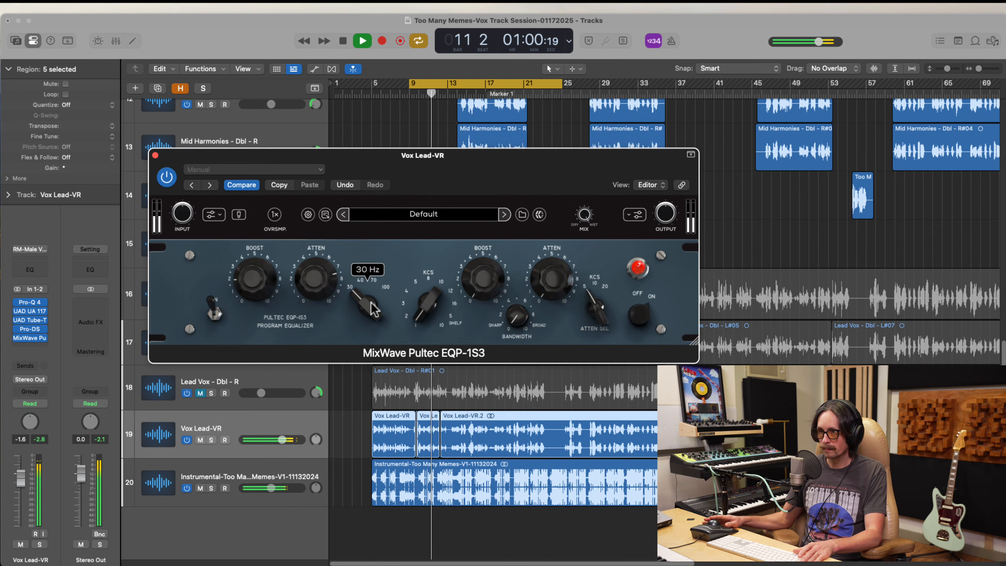
pyautogui.moveTo(372, 294); pyautogui.dragTo(371, 293)
pyautogui.moveTo(316, 278); pyautogui.dragTo(306, 336)
pyautogui.moveTo(363, 310); pyautogui.dragTo(366, 333)
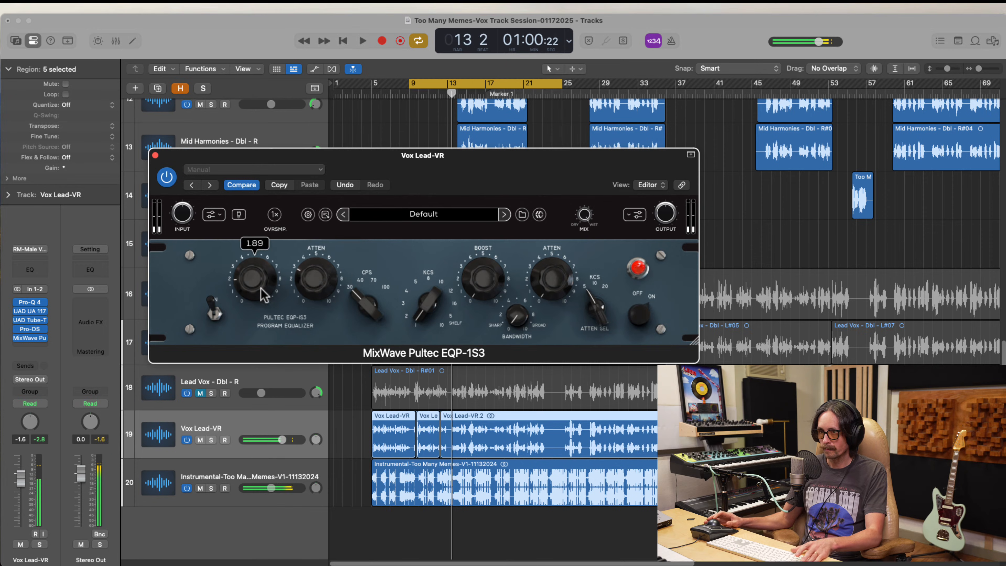
pyautogui.moveTo(255, 279); pyautogui.dragTo(258, 255)
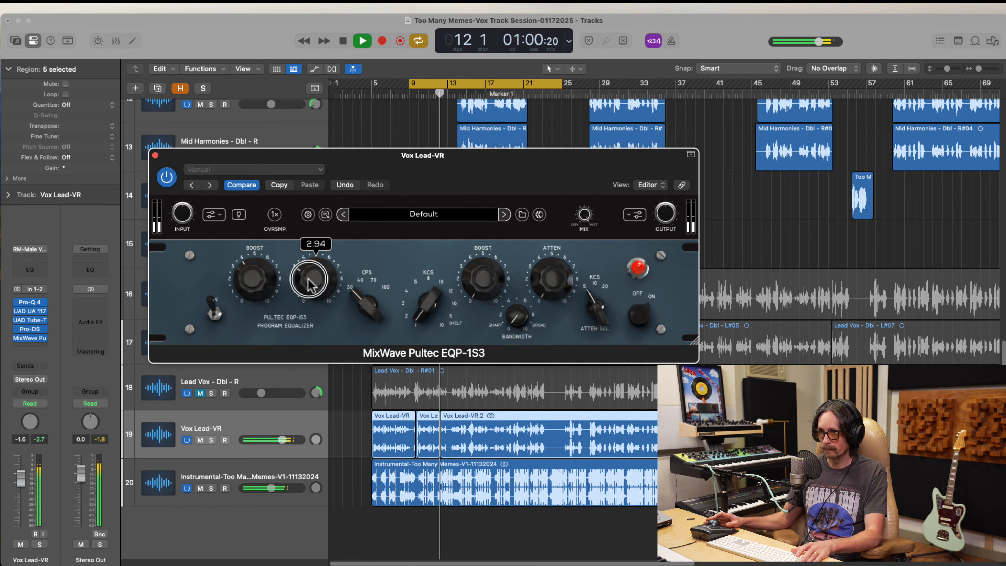
# Audition the Pultec option beside the input filter by switching it on, replaying from bar 9, and switching it off
pyautogui.click(240, 216)
pyautogui.press('space')
pyautogui.press('space')
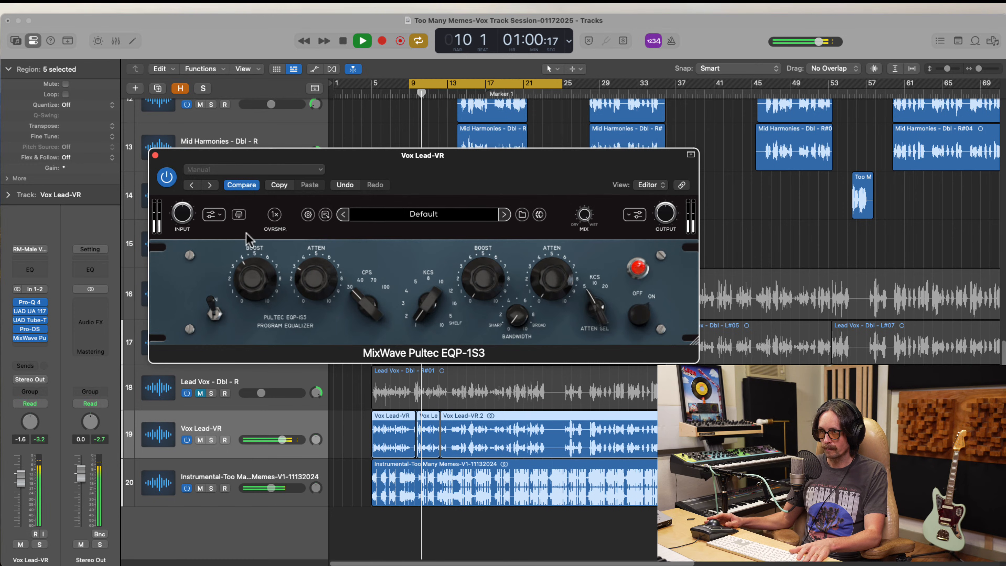
pyautogui.click(244, 216)
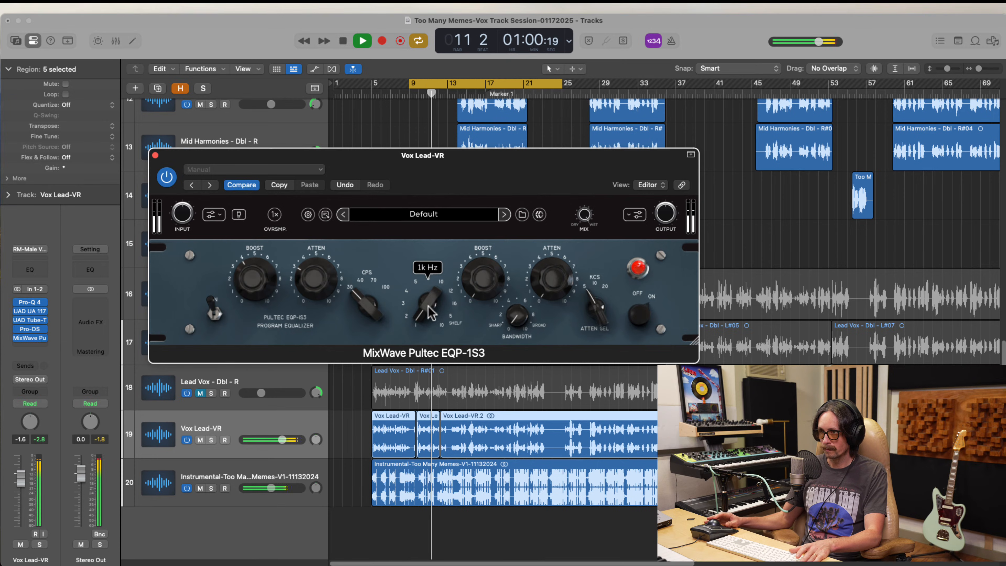
# Stop playback, examine the Pro-Q 4 low-cut curve on Vox Lead-VR, and close that plug-in
pyautogui.press('space')
pyautogui.press('super+Tab')
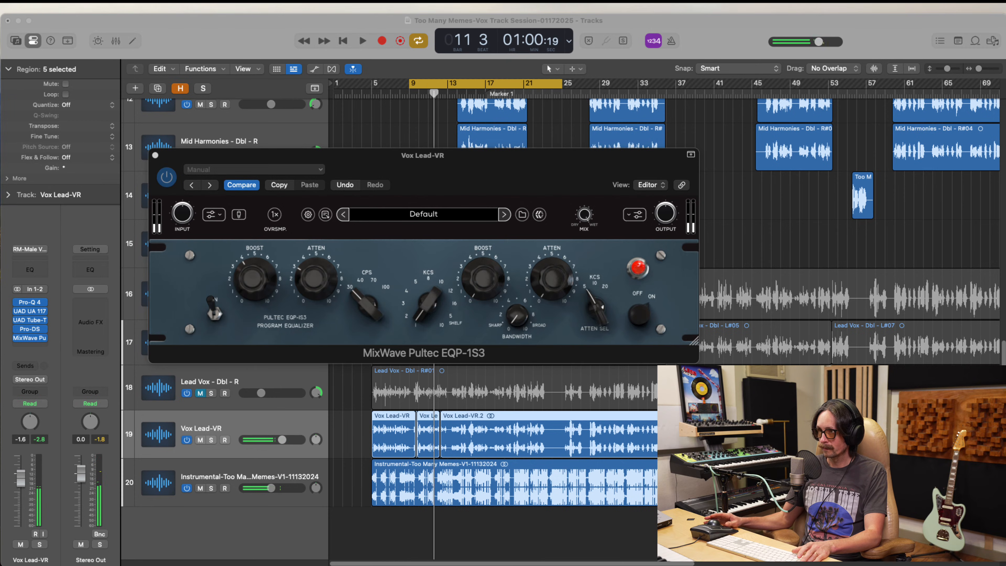
pyautogui.click(226, 39)
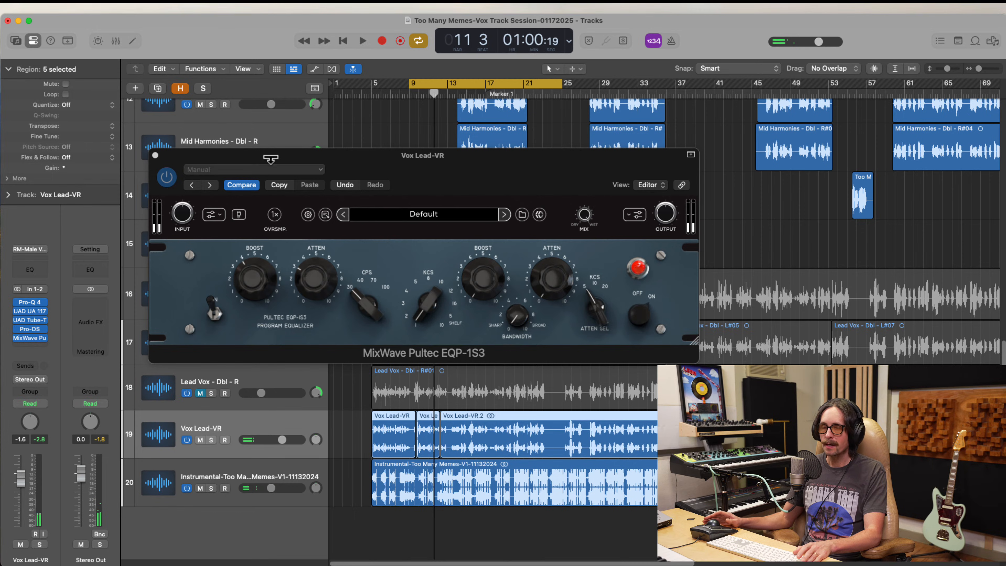
pyautogui.click(251, 284)
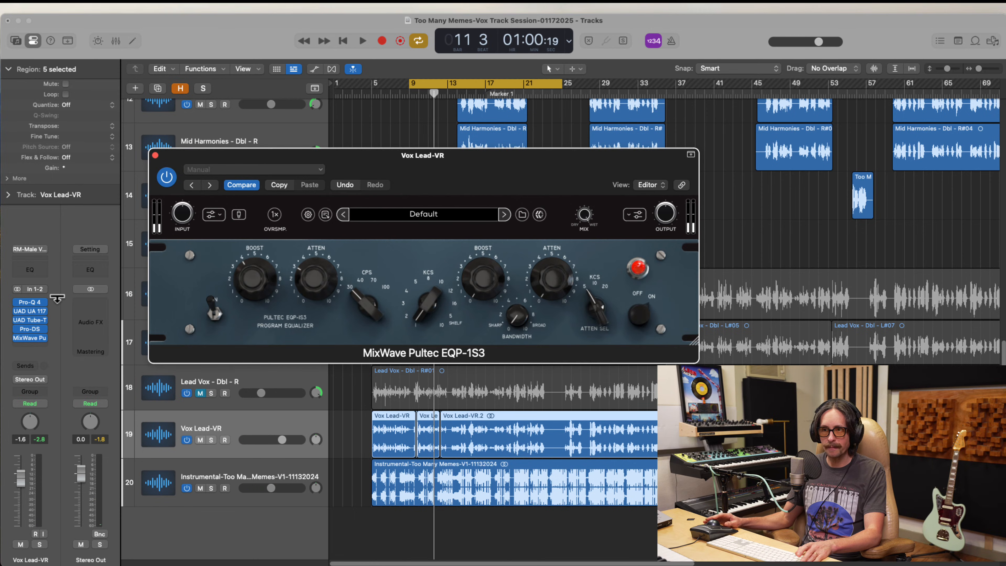
pyautogui.click(29, 302)
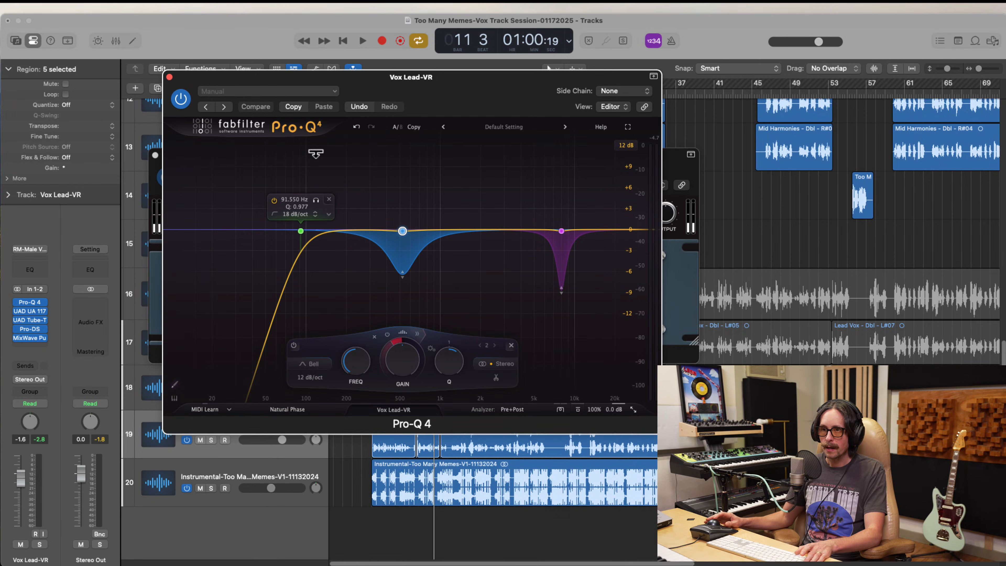
pyautogui.click(169, 77)
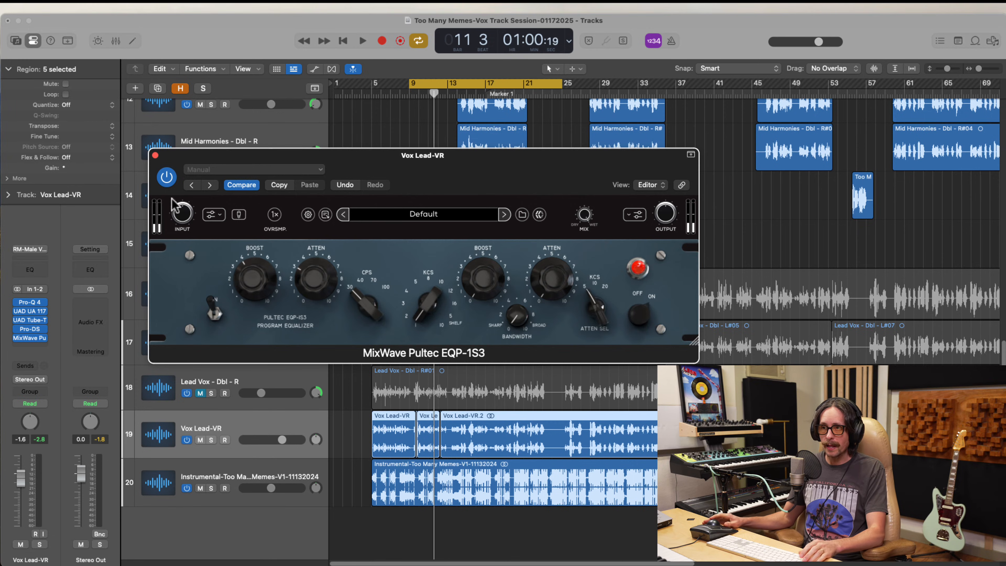
# Compare the vocal with the Pultec bypassed and active while playing from bar 9, and close it with the insert enabled
pyautogui.press('super+Tab')
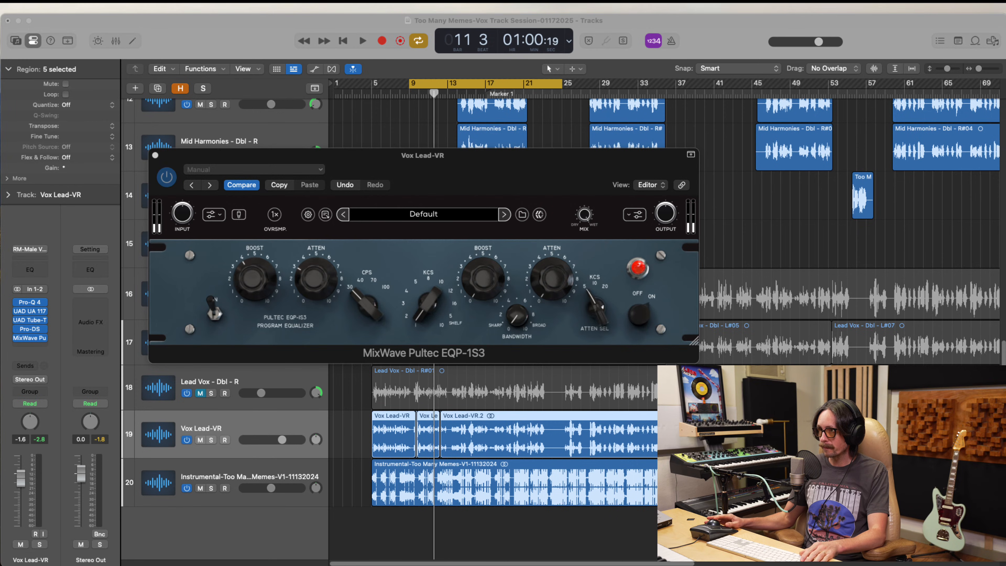
pyautogui.press('super+Tab')
pyautogui.press('space')
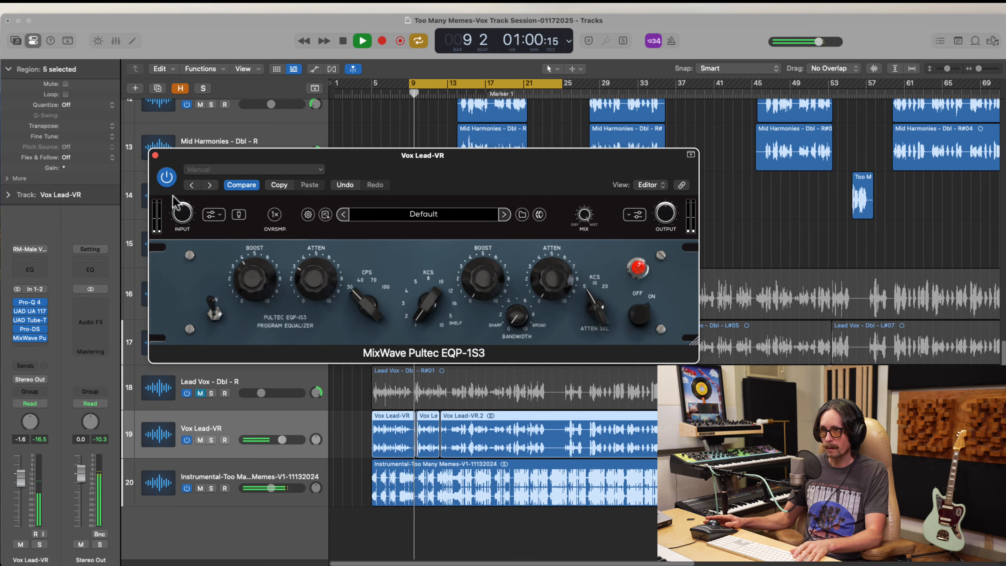
pyautogui.click(166, 177)
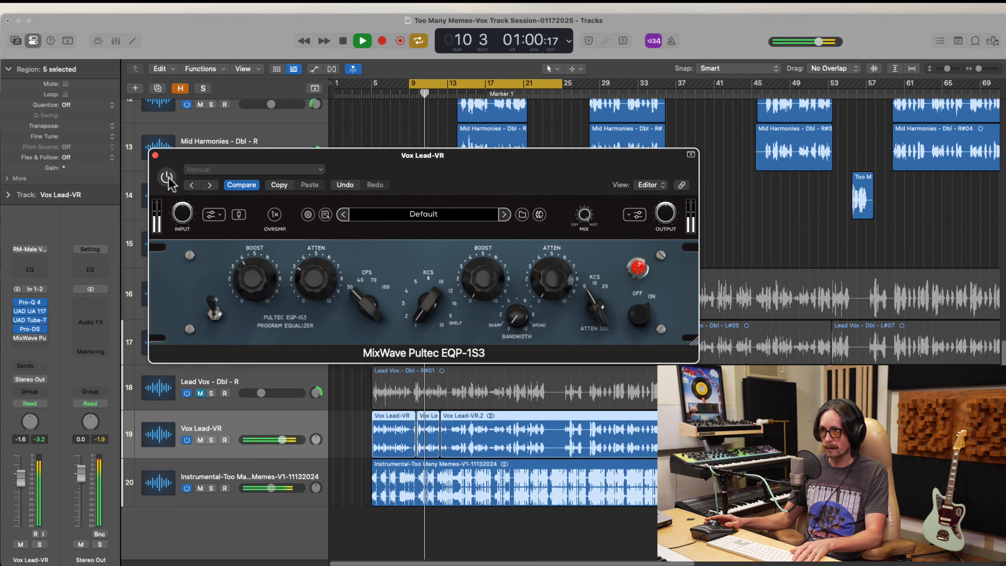
pyautogui.click(167, 177)
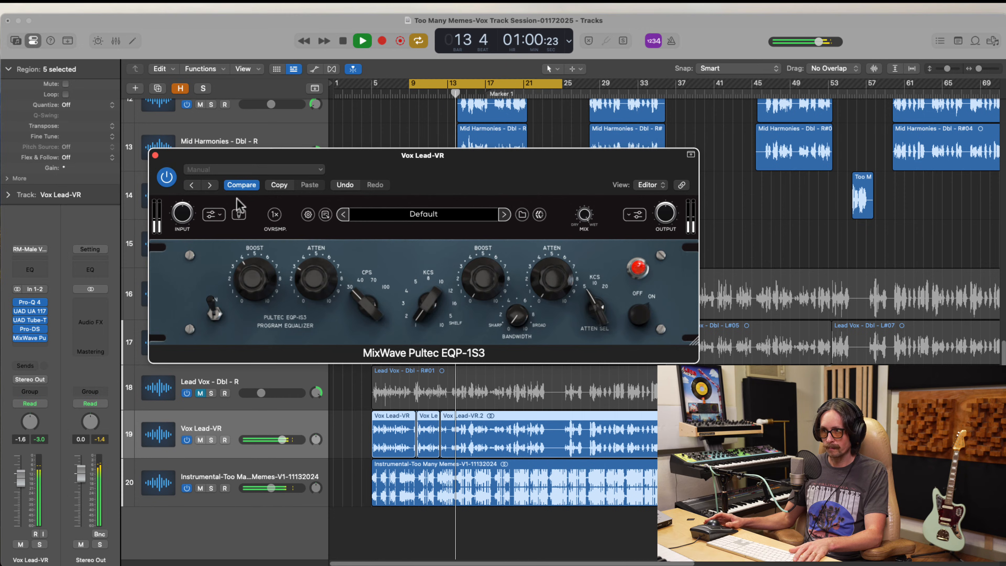
pyautogui.click(167, 177)
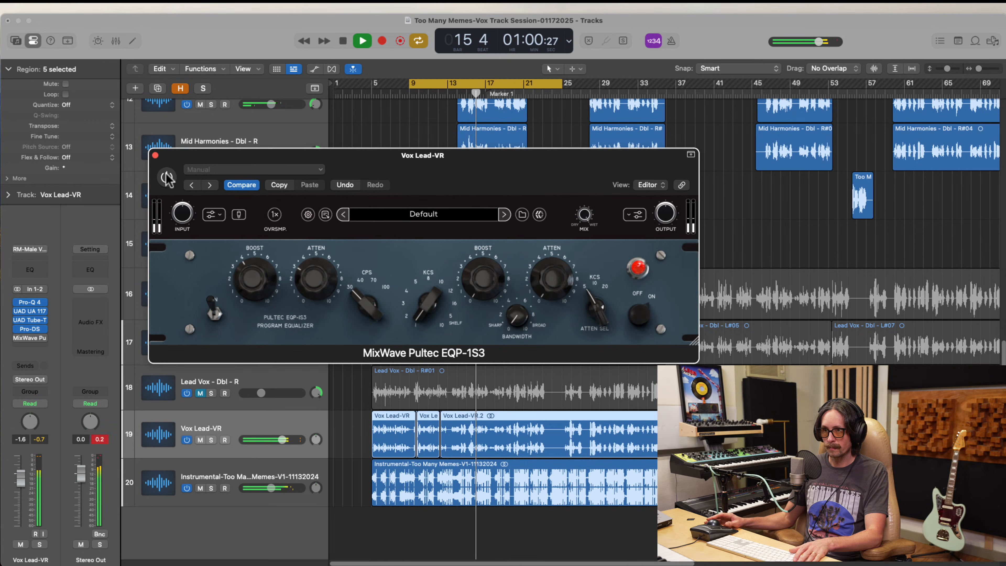
pyautogui.click(167, 177)
pyautogui.click(155, 155)
# Mute the three Mid Harmonies tracks and return to the Vox Lead-VR track with playback restarted from bar 9
pyautogui.scroll(3, 500, 178)
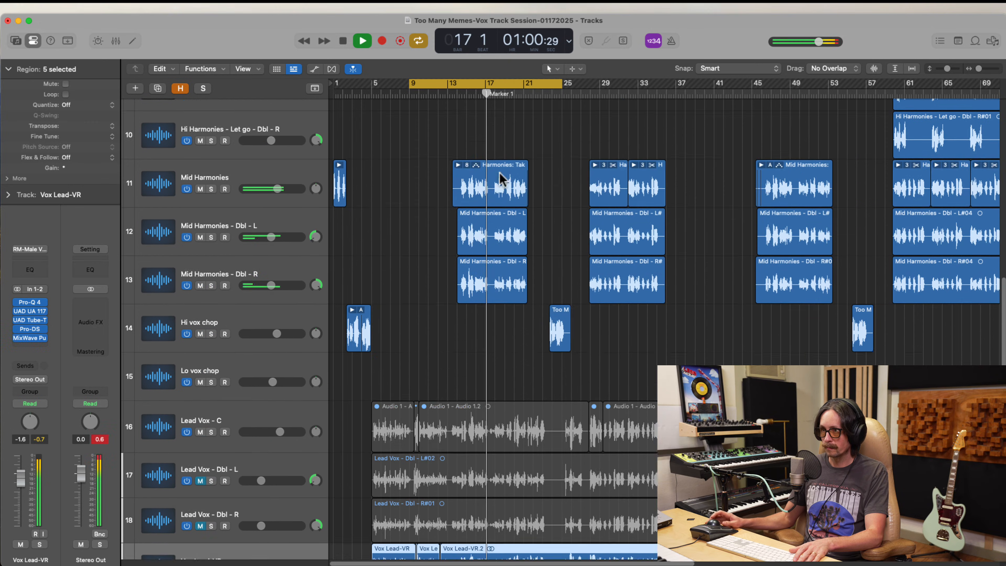
pyautogui.scroll(3, 500, 178)
pyautogui.click(234, 232)
pyautogui.keyDown('shift'); pyautogui.click(218, 338); pyautogui.keyUp('shift')
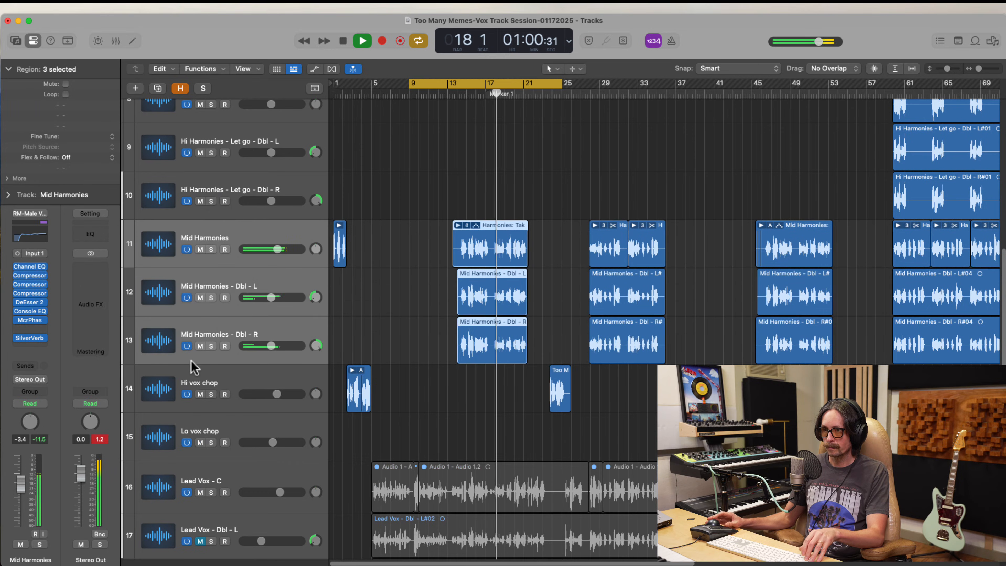
pyautogui.click(197, 351)
pyautogui.keyDown('shift'); pyautogui.click(238, 232); pyautogui.keyUp('shift')
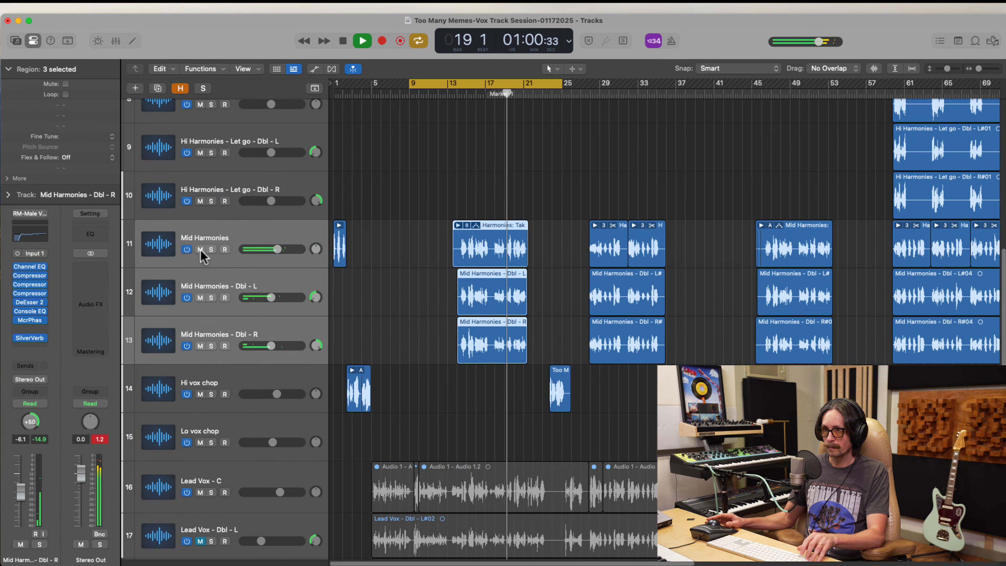
pyautogui.click(201, 248)
pyautogui.scroll(-8, 437, 279)
pyautogui.press('space')
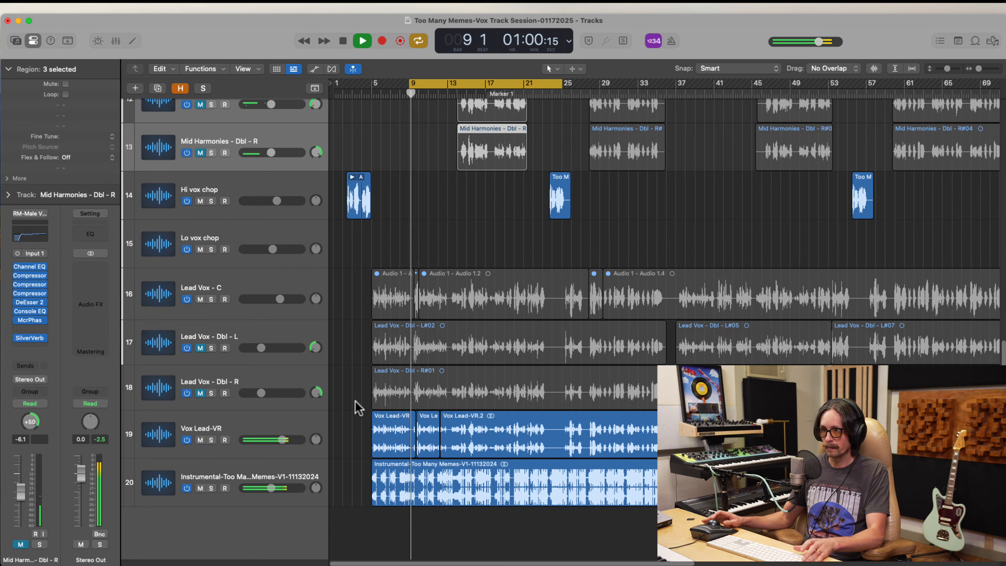
pyautogui.click(234, 437)
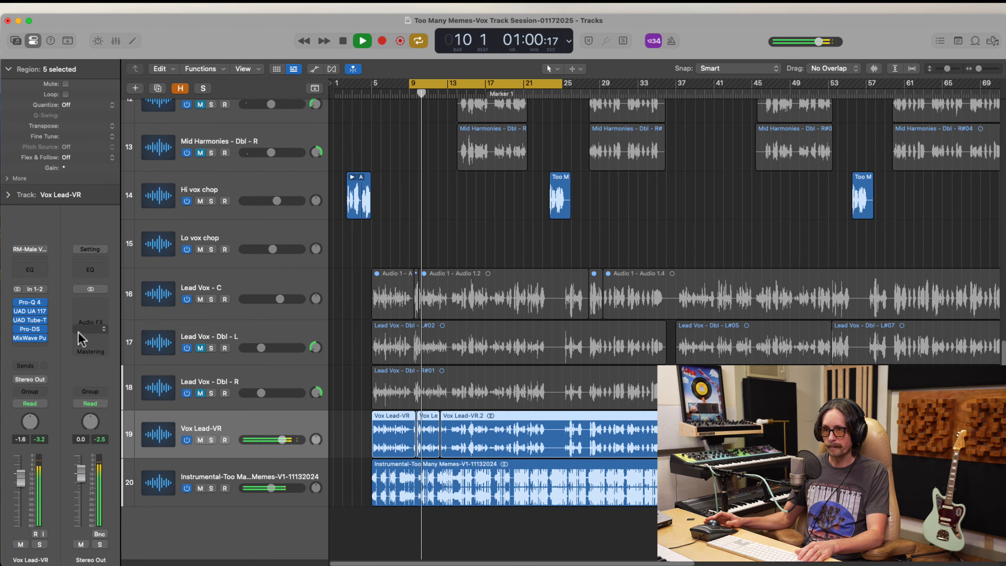
# Open the Pultec on Vox Lead-VR, compare it bypassed and active during playback, and stop with it bypassed
pyautogui.click(29, 338)
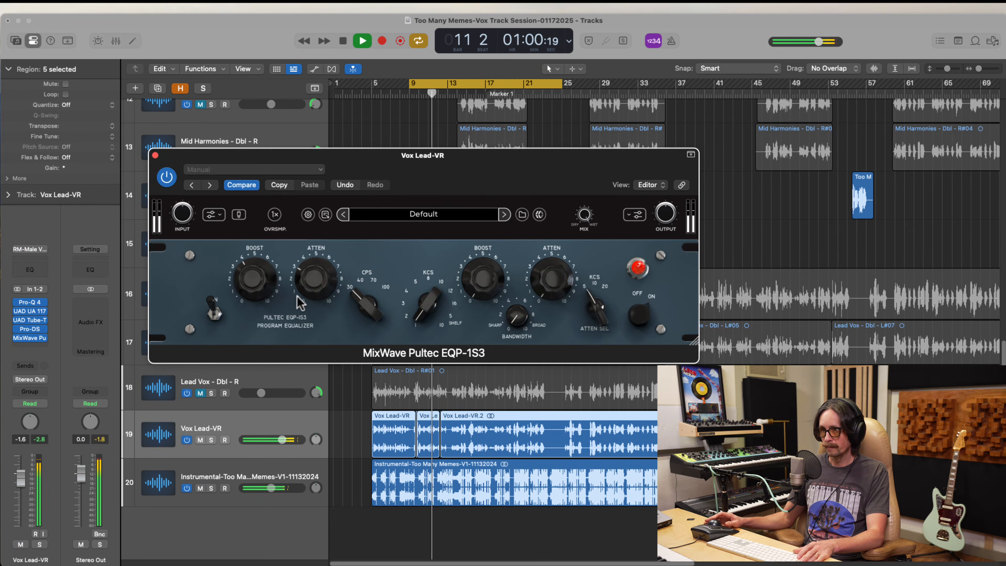
pyautogui.click(165, 183)
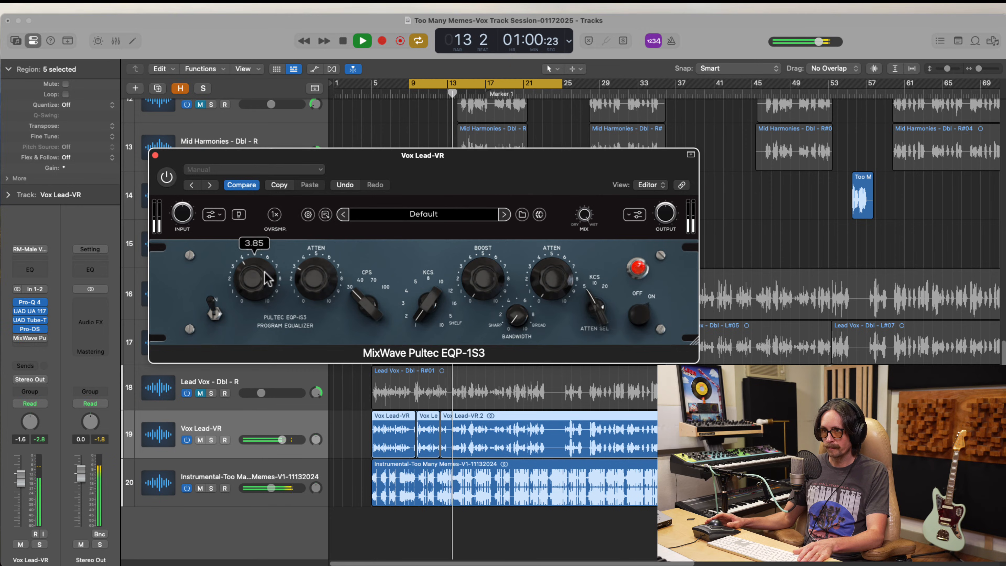
pyautogui.moveTo(263, 275); pyautogui.dragTo(310, 289)
pyautogui.click(166, 177)
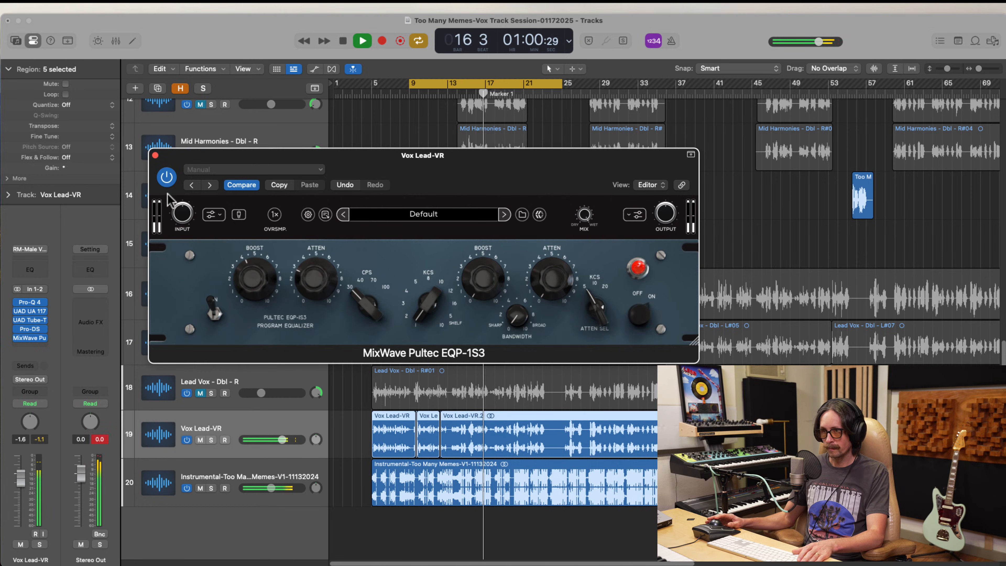
pyautogui.click(167, 177)
pyautogui.press('space')
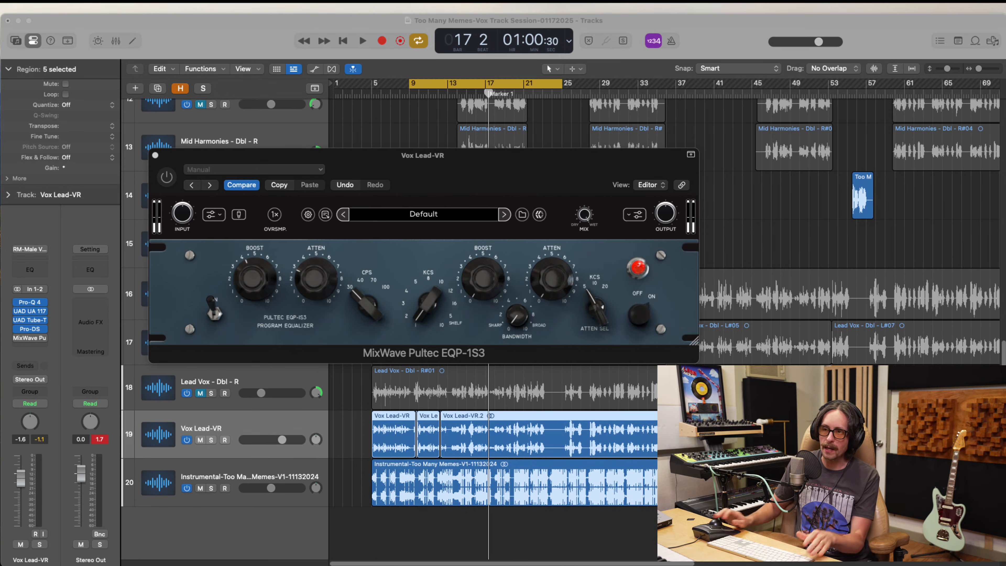
# Solo the Vox Lead-VR track and start playback from bar 9 with the Pultec bypassed
pyautogui.click(370, 187)
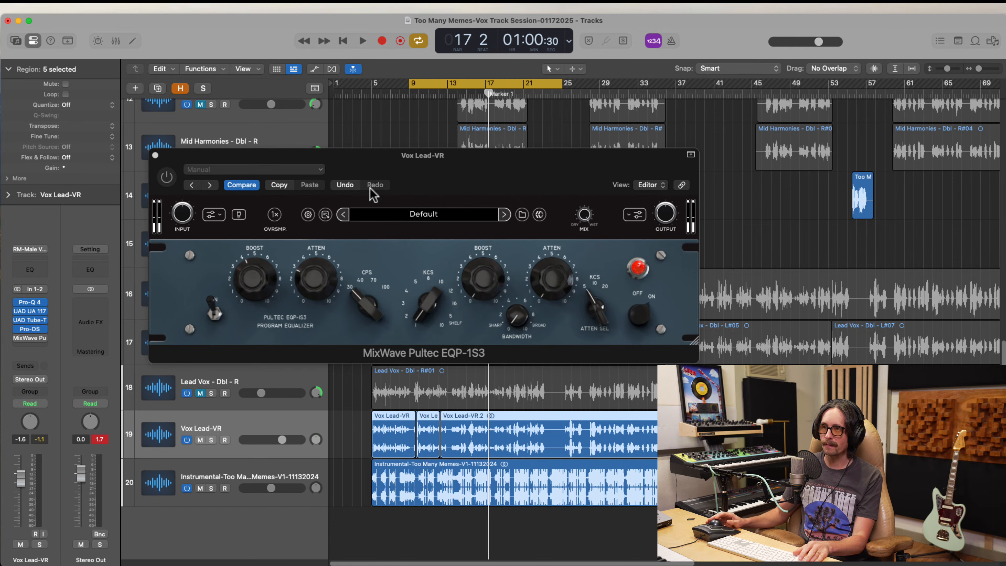
pyautogui.click(239, 428)
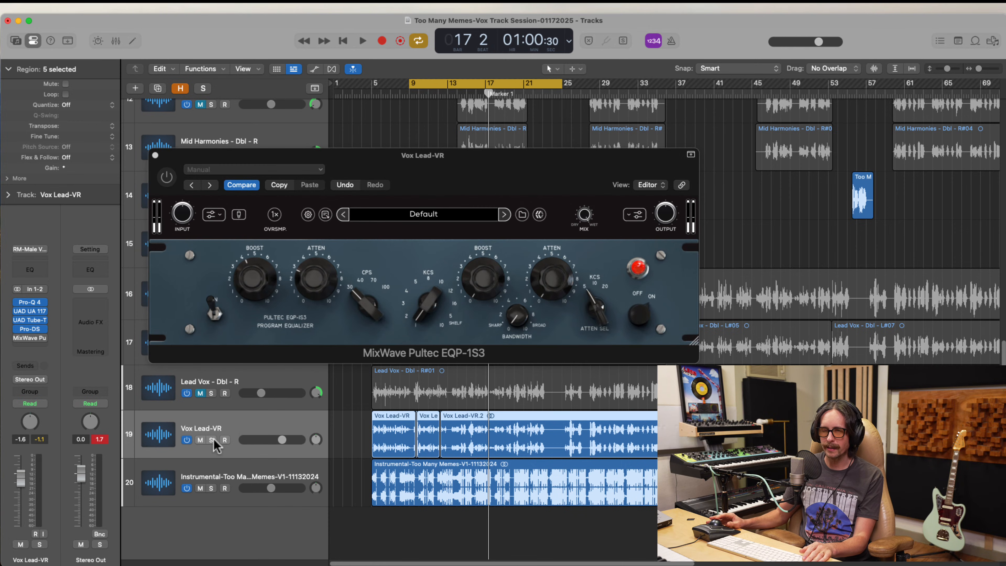
pyautogui.click(212, 440)
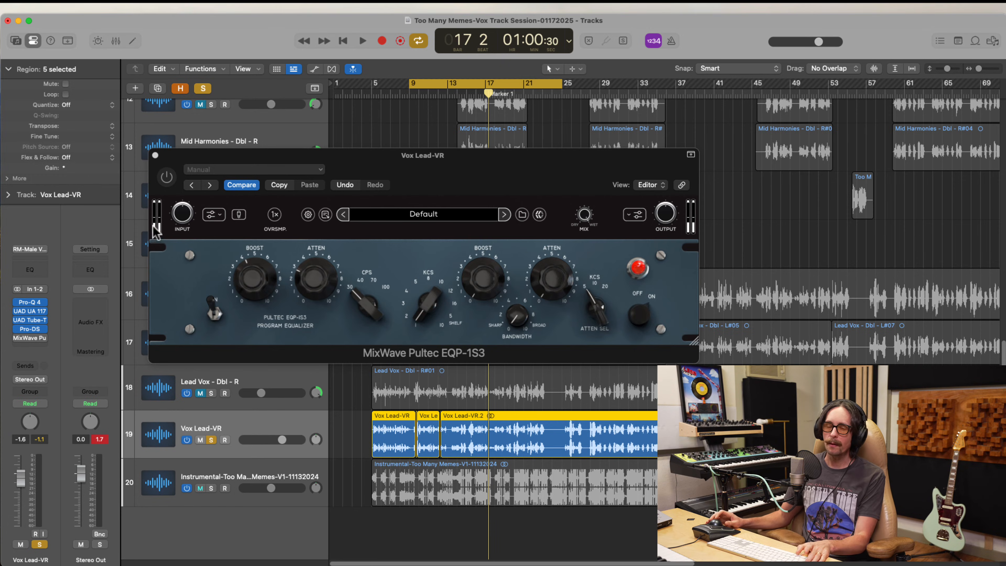
pyautogui.press('super+Tab')
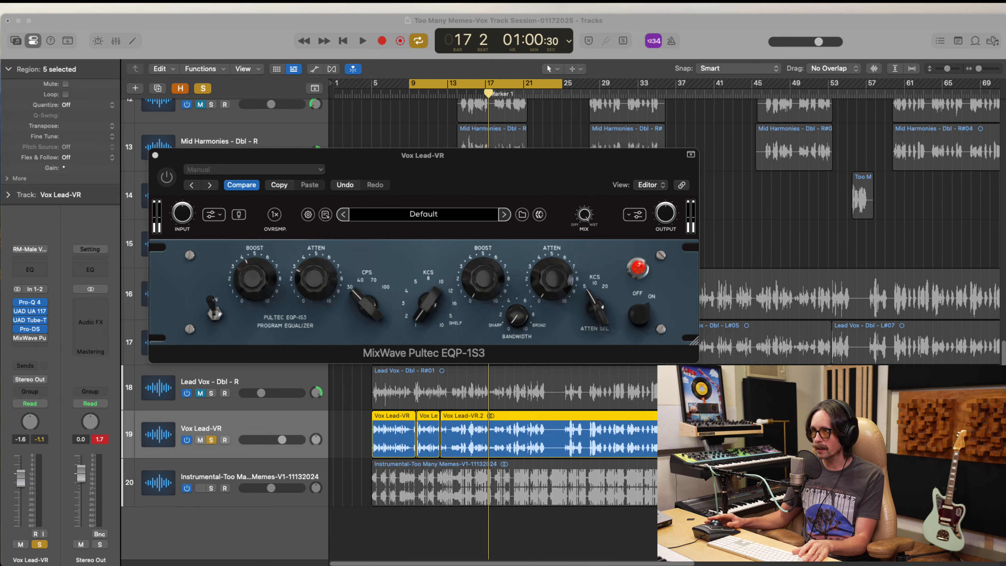
pyautogui.press('super+Tab')
pyautogui.press('space')
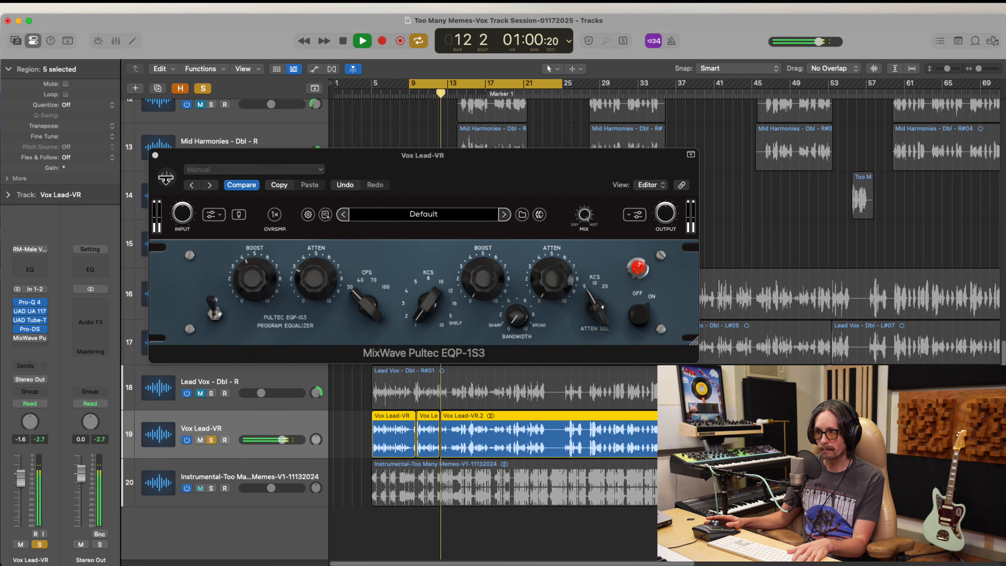
# Switch the Pultec on and replay the soloed vocal from bar 9 before stopping
pyautogui.press('space')
pyautogui.click(166, 178)
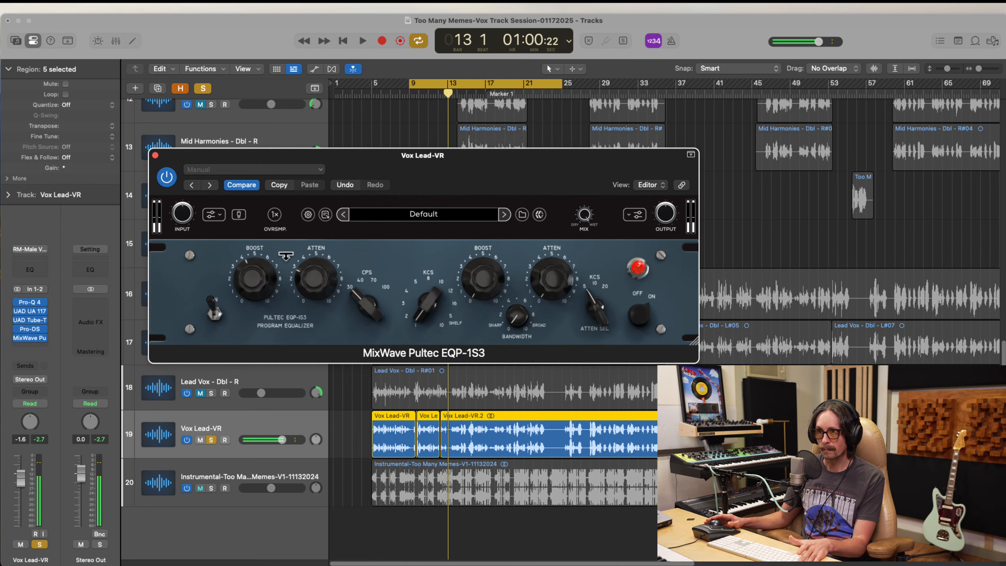
pyautogui.press('space')
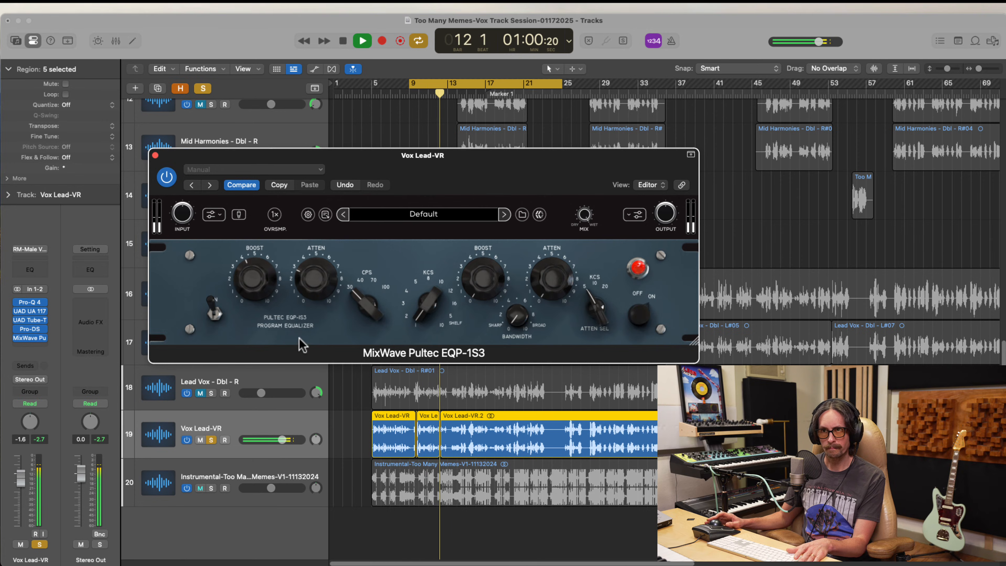
pyautogui.press('space')
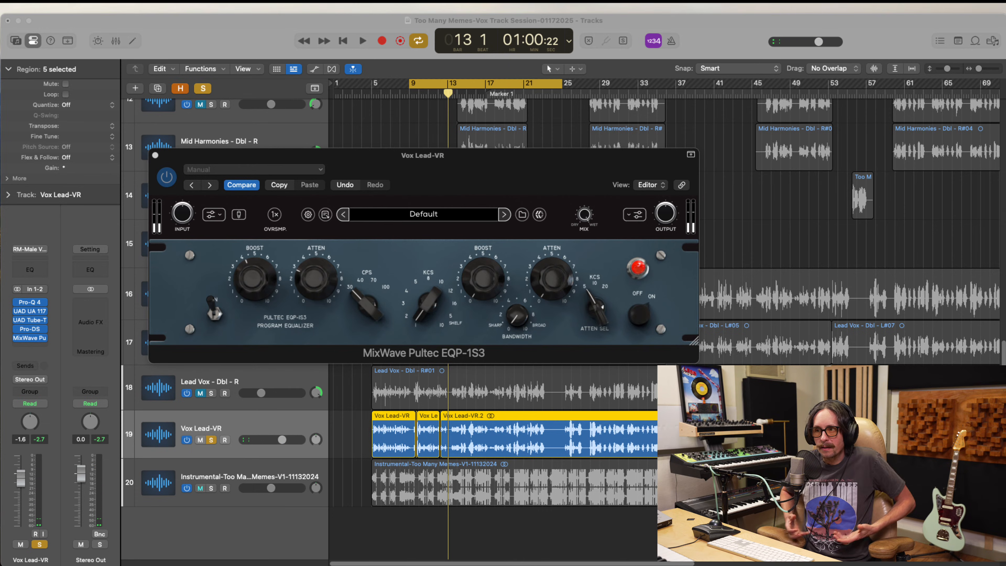
# Set the Pultec's low boost to about 3.84 during playback, compare against bypass, and stop with the plug-in active
pyautogui.click(343, 323)
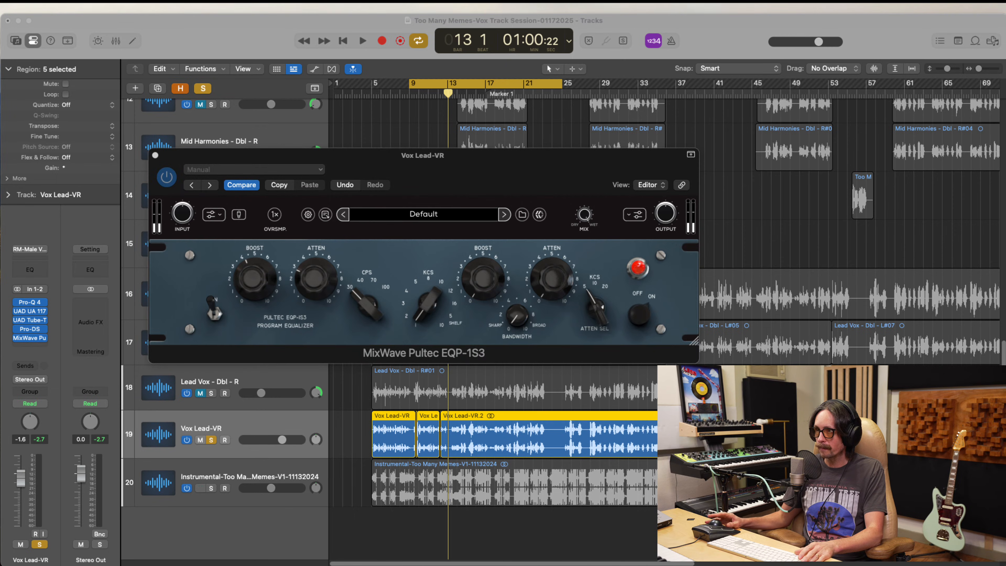
pyautogui.press('space')
pyautogui.moveTo(251, 281)
pyautogui.mouseDown()
pyautogui.moveTo(249, 212)
pyautogui.moveTo(244, 282)
pyautogui.mouseUp()
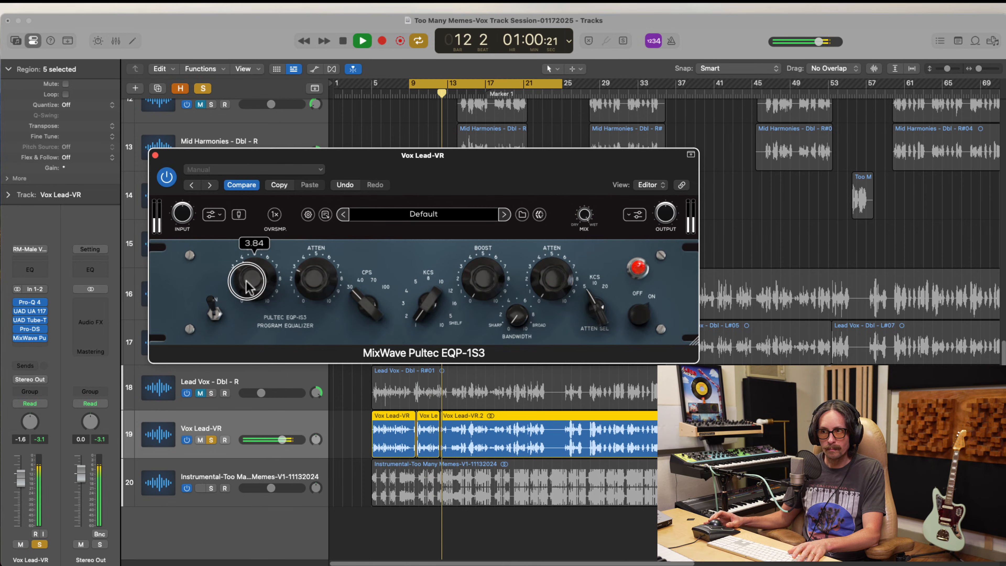
pyautogui.click(166, 178)
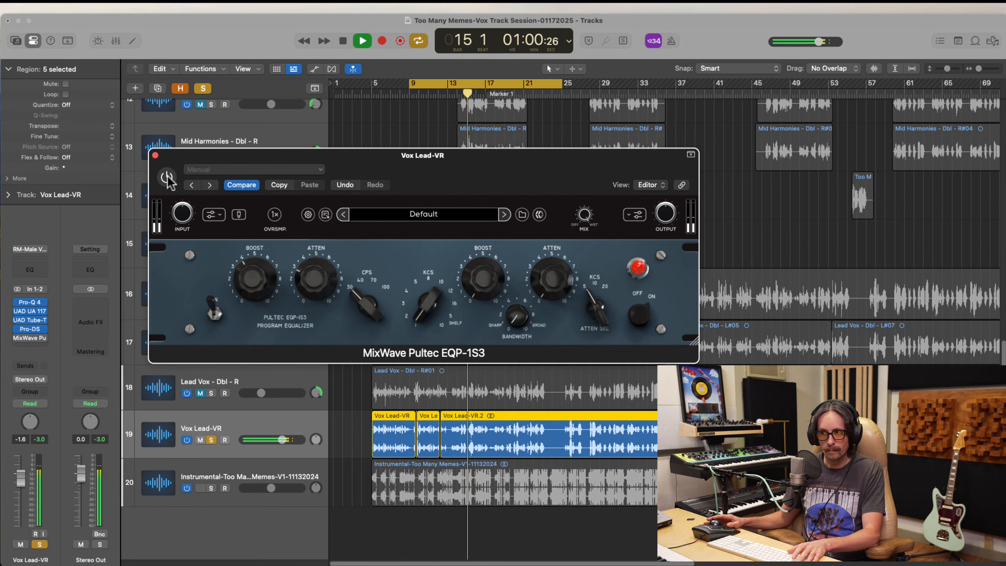
pyautogui.click(167, 178)
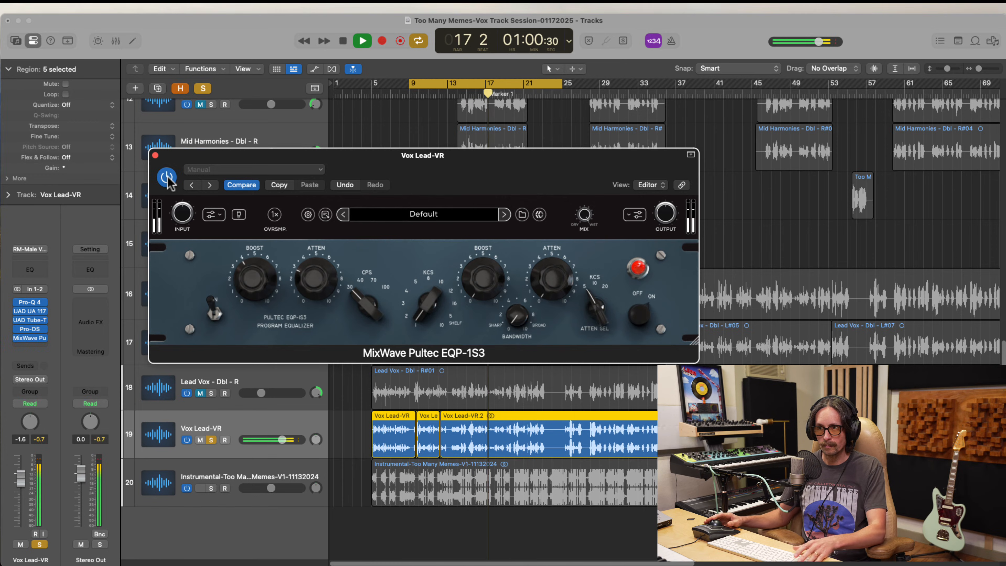
pyautogui.press('space')
pyautogui.press('super+Tab')
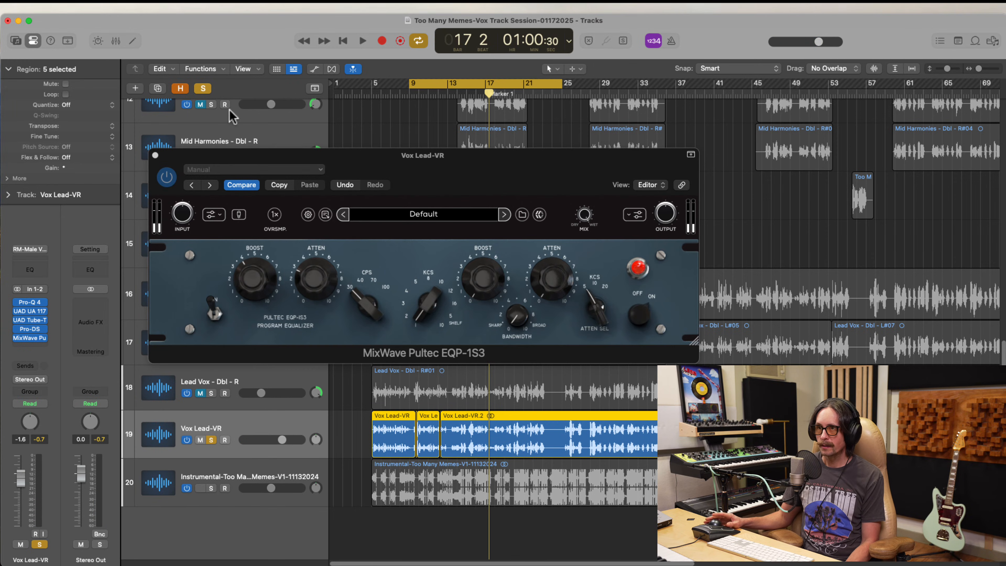
# Set the Pultec's high-boost frequency to 12 kHz and its bandwidth to about 6.4
pyautogui.click(390, 313)
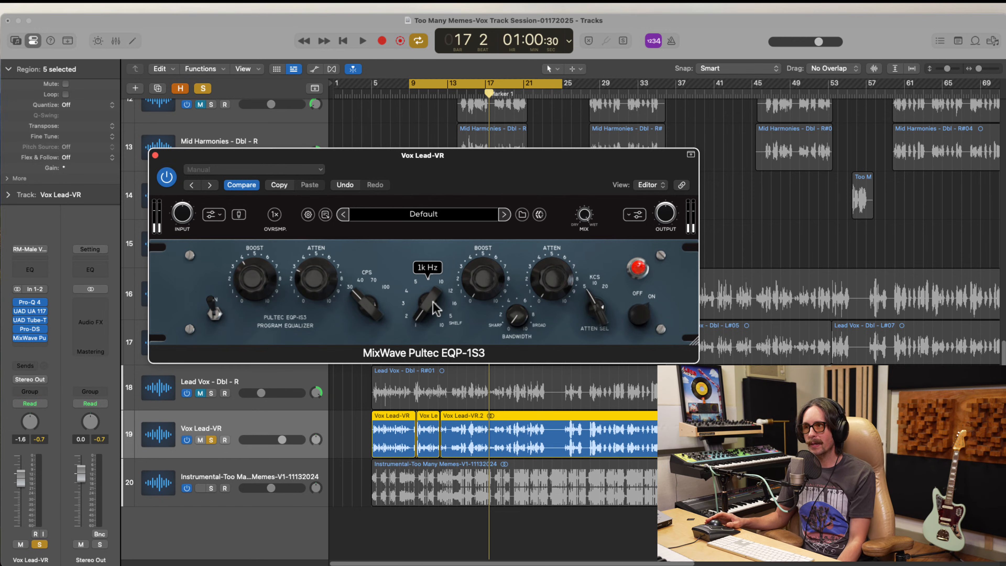
pyautogui.moveTo(433, 303); pyautogui.dragTo(444, 225)
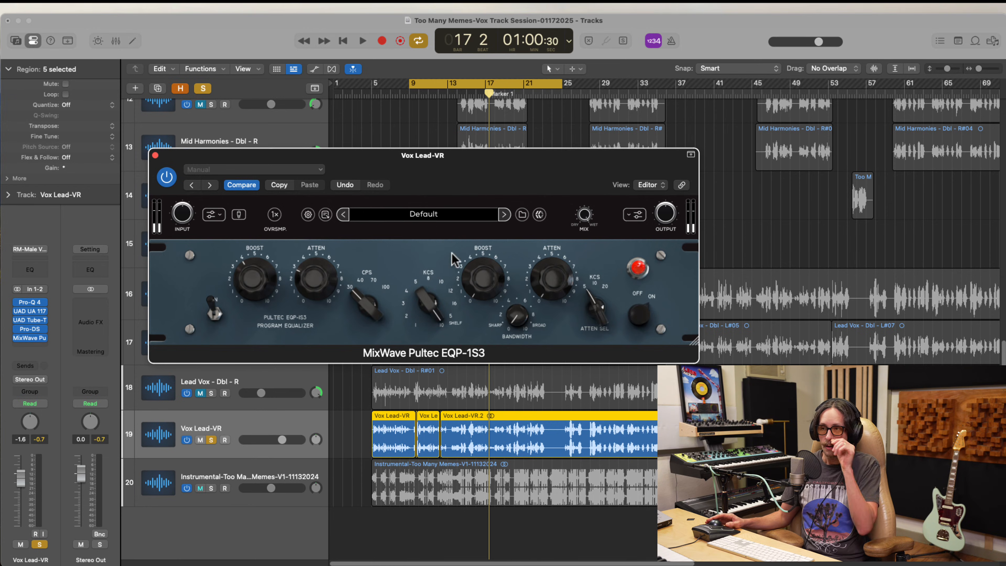
pyautogui.moveTo(440, 290)
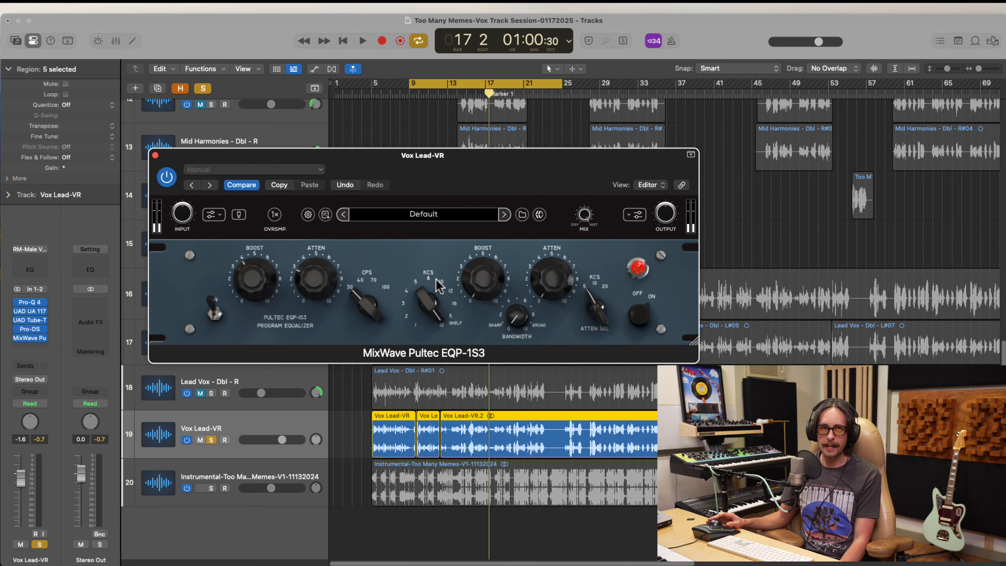
pyautogui.moveTo(427, 298); pyautogui.dragTo(428, 320)
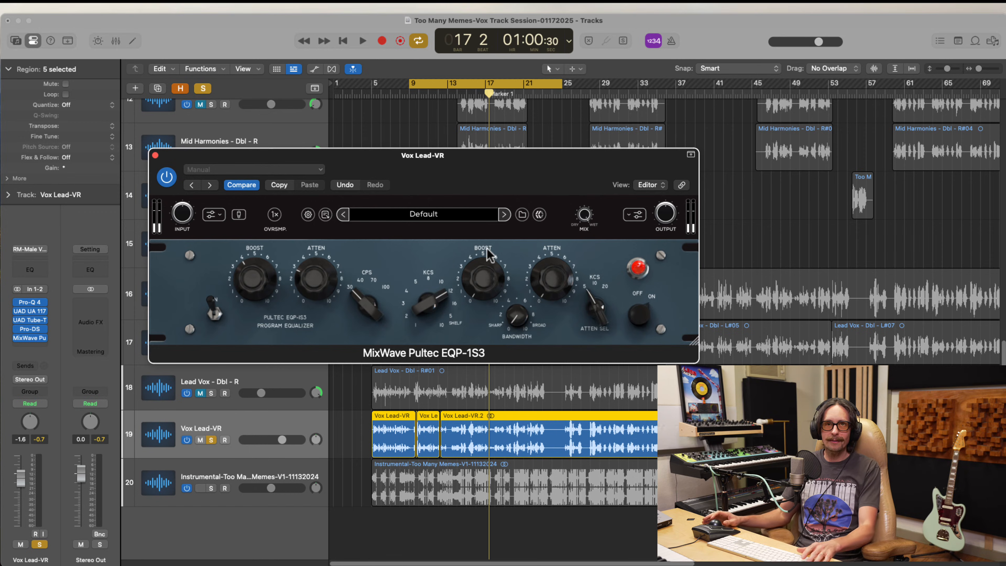
pyautogui.moveTo(480, 284)
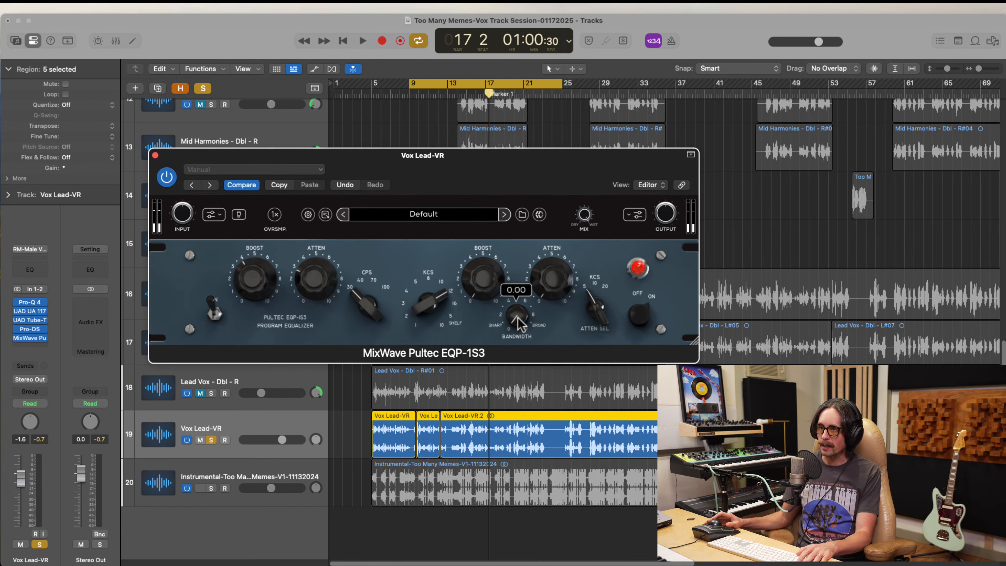
pyautogui.moveTo(520, 323); pyautogui.dragTo(523, 235)
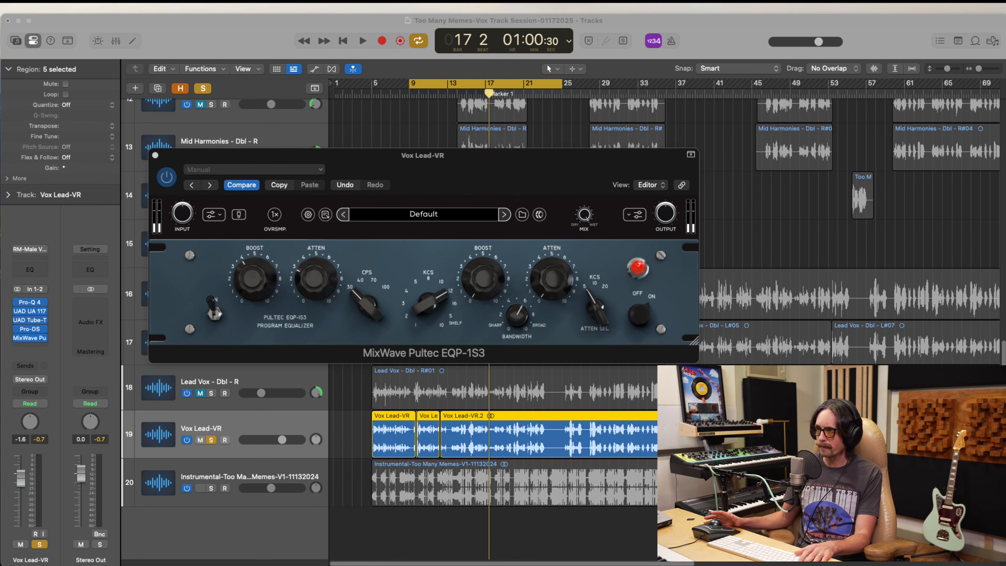
# Raise the high boost and change its frequency to 16 kHz while playing the soloed vocal from bar 9
pyautogui.click(259, 93)
pyautogui.press('space')
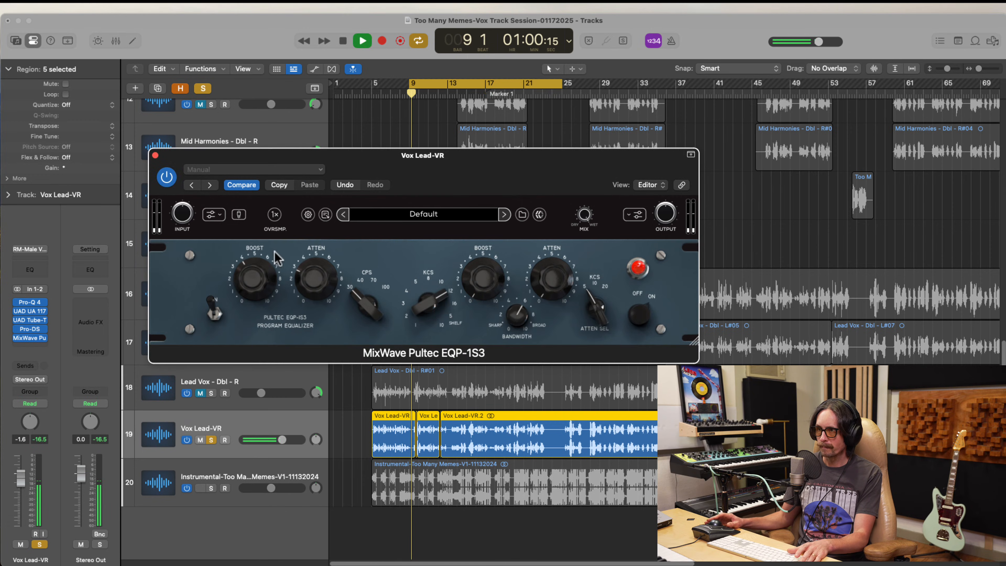
pyautogui.moveTo(476, 280); pyautogui.dragTo(502, 198)
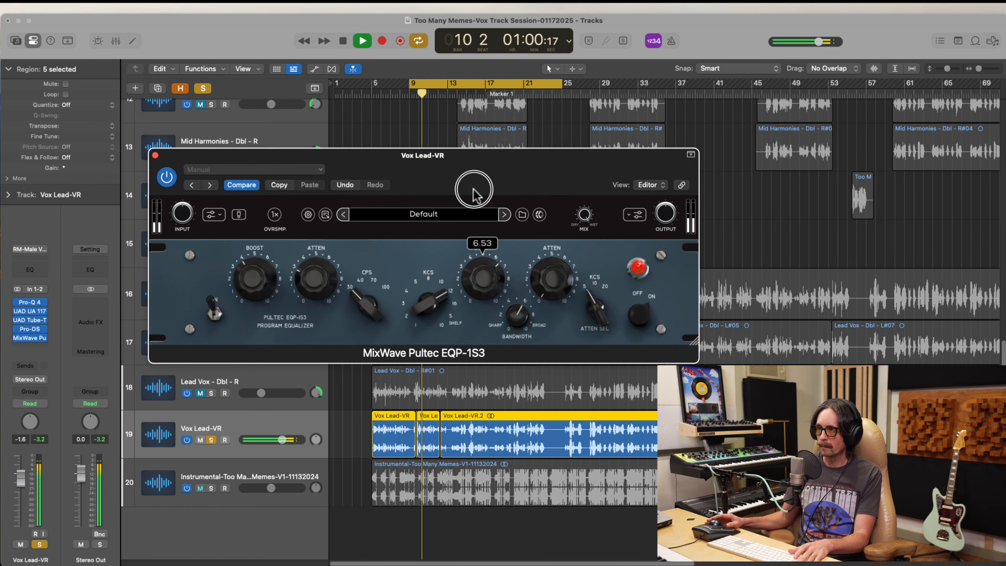
pyautogui.moveTo(419, 305)
pyautogui.mouseDown()
pyautogui.moveTo(419, 290)
pyautogui.moveTo(421, 312)
pyautogui.mouseUp()
pyautogui.moveTo(488, 277); pyautogui.dragTo(488, 270)
pyautogui.press('space')
pyautogui.press('super+Tab')
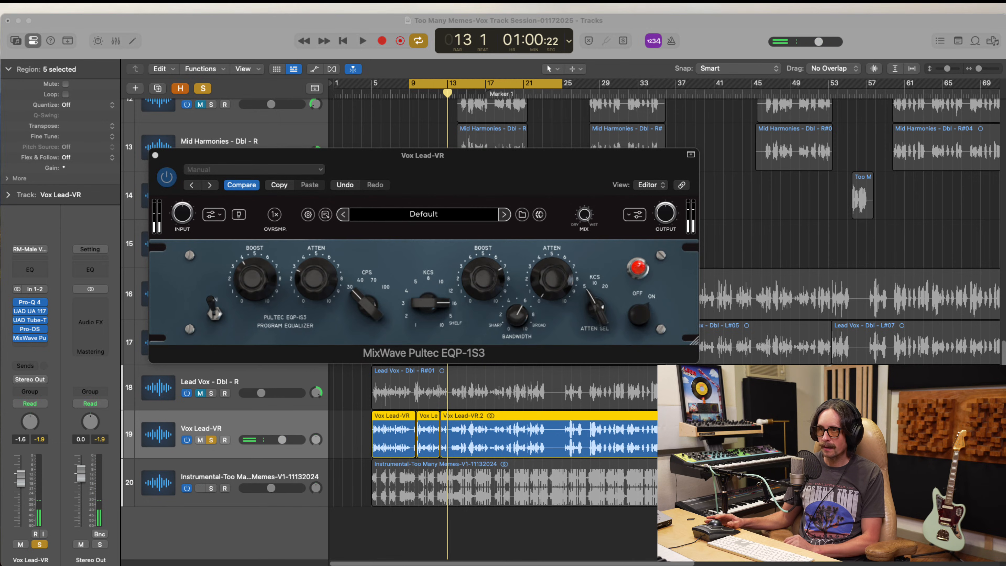
# Broaden the Pultec's high-boost bandwidth while auditioning the soloed vocal from bar 9, and stop playback
pyautogui.click(455, 280)
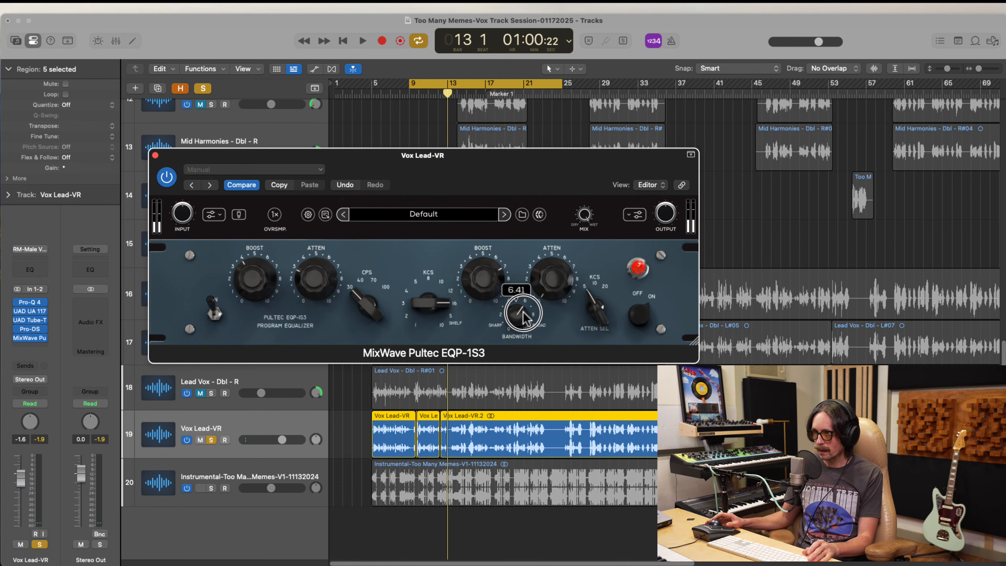
pyautogui.moveTo(523, 311); pyautogui.dragTo(523, 301)
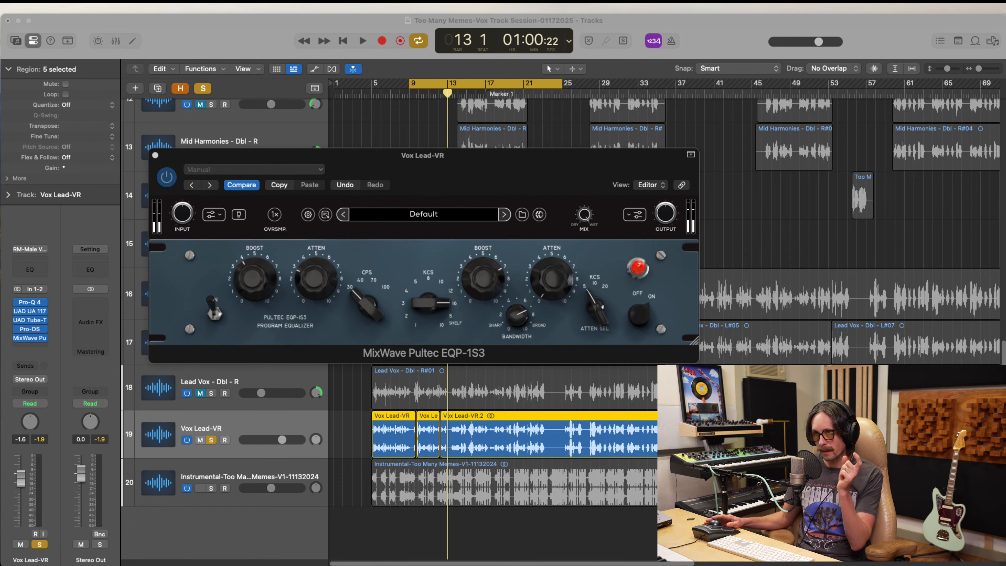
pyautogui.click(212, 39)
pyautogui.press('space')
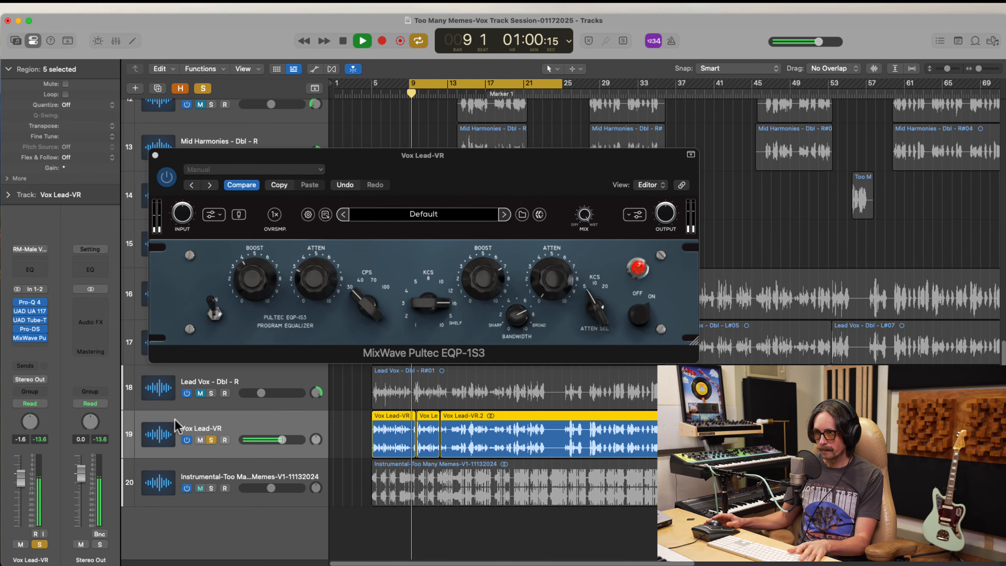
pyautogui.moveTo(515, 310)
pyautogui.mouseDown()
pyautogui.moveTo(516, 245)
pyautogui.moveTo(507, 388)
pyautogui.moveTo(509, 313)
pyautogui.mouseUp()
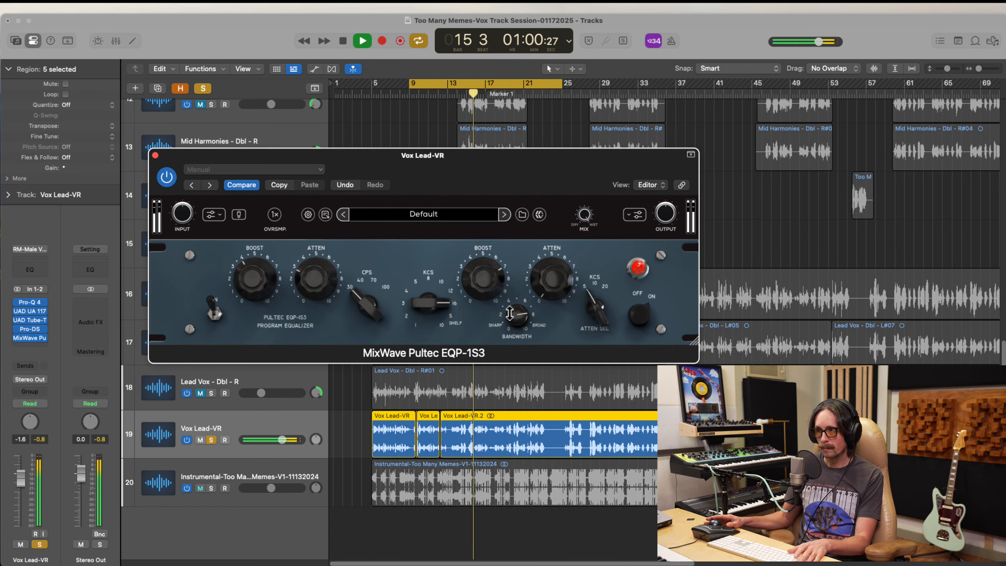
pyautogui.moveTo(432, 306)
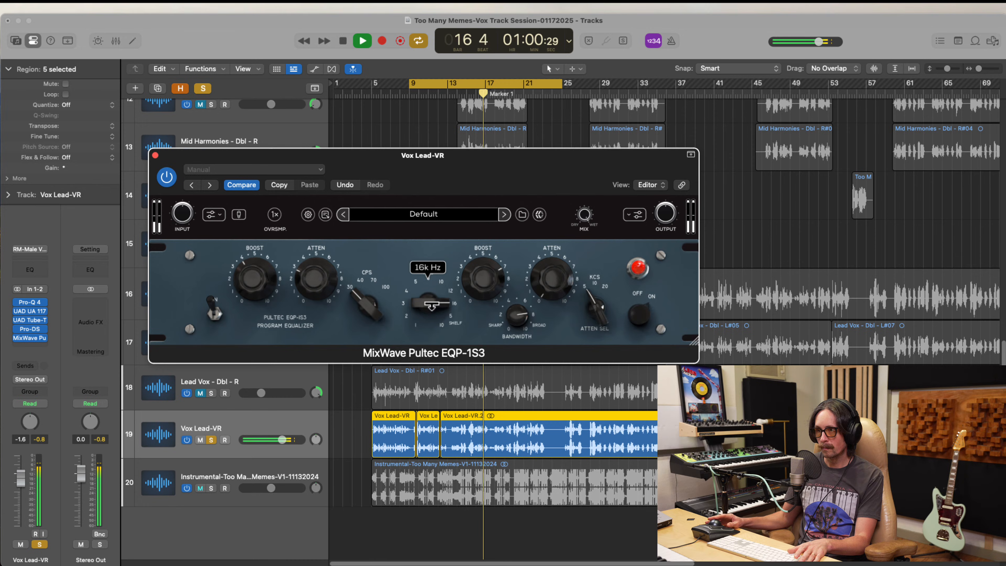
pyautogui.press('space')
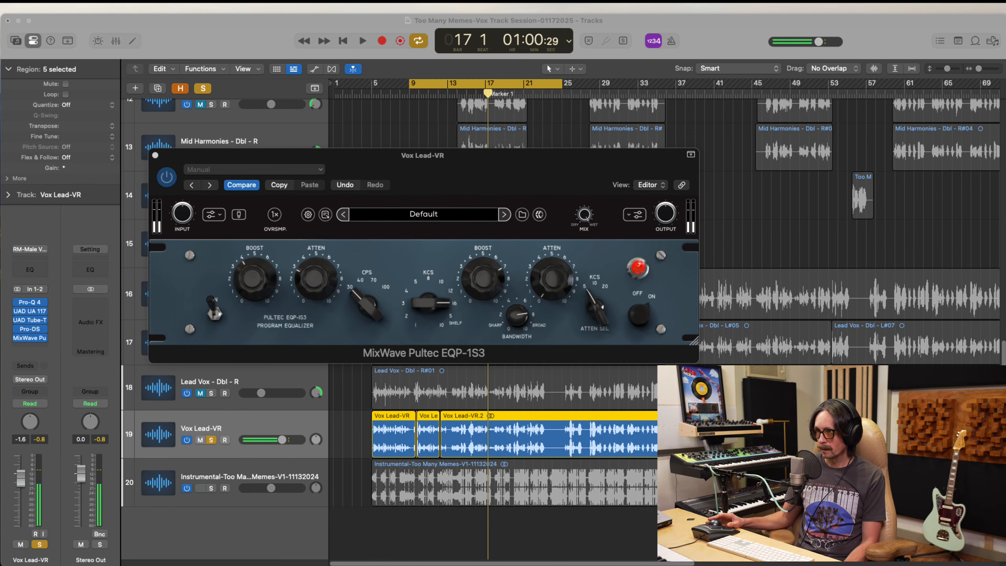
# Replay from bar 9 and switch the Pultec's high-boost frequency to the 5k Shelf setting
pyautogui.click(431, 308)
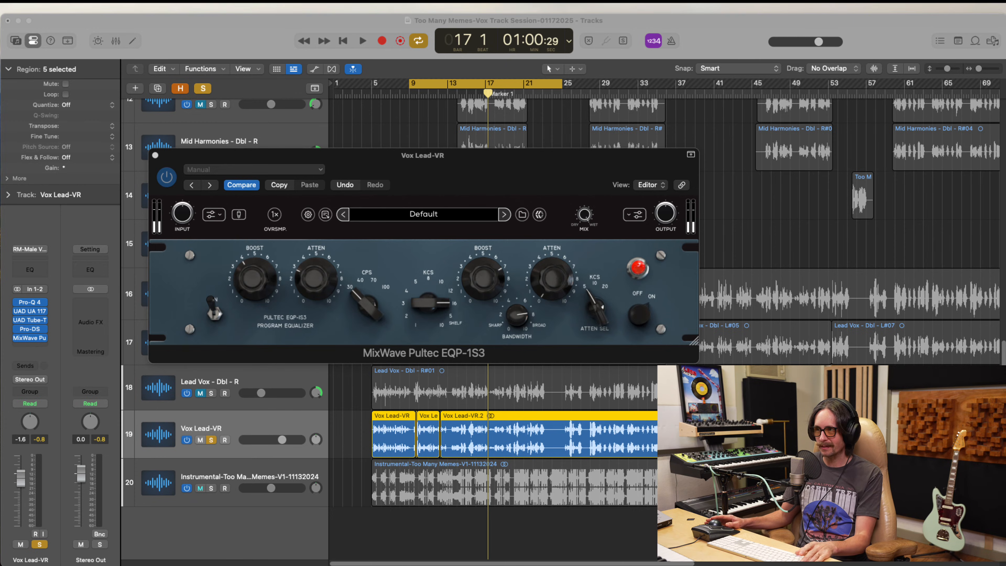
pyautogui.click(460, 299)
pyautogui.press('space')
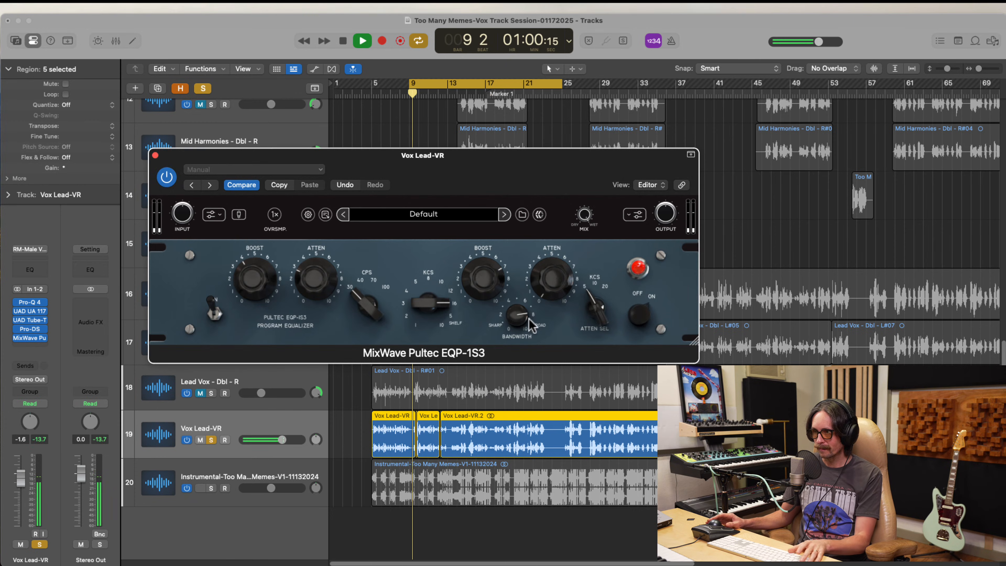
pyautogui.click(433, 303)
pyautogui.moveTo(432, 302); pyautogui.dragTo(433, 315)
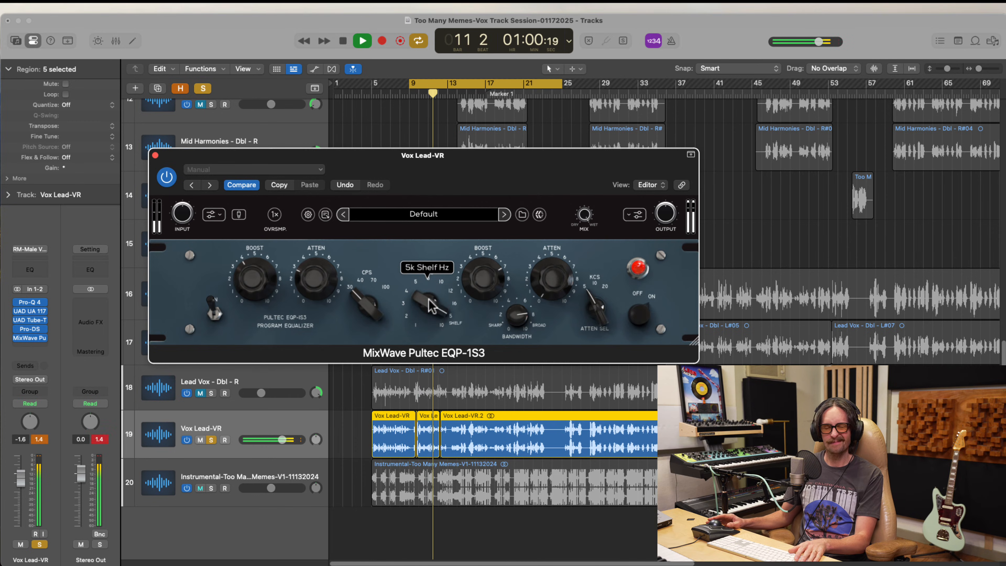
# Set the Pultec's high-boost frequency to 16 kHz and stop playback
pyautogui.moveTo(424, 316); pyautogui.dragTo(423, 310)
pyautogui.press('space')
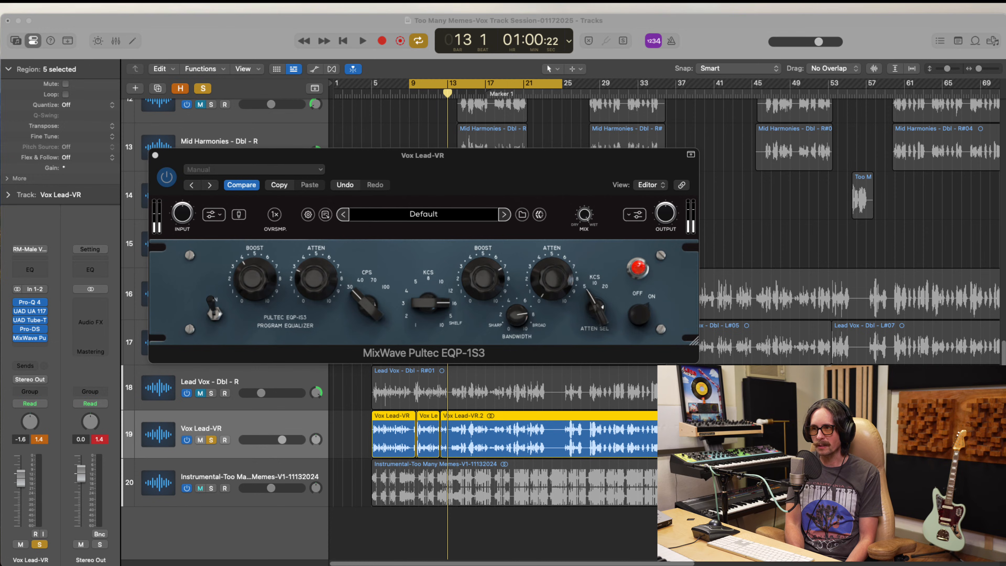
pyautogui.click(679, 38)
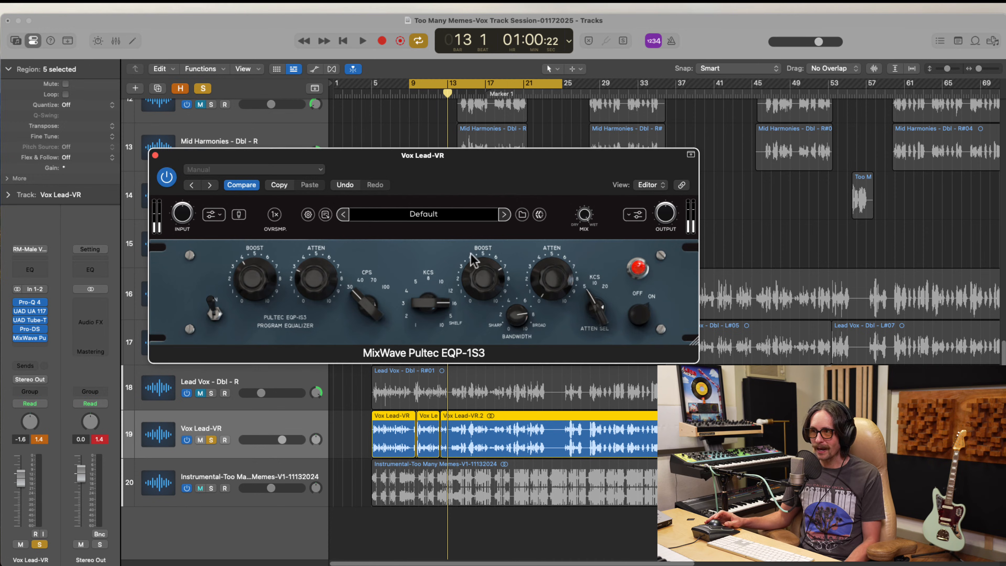
pyautogui.moveTo(450, 305)
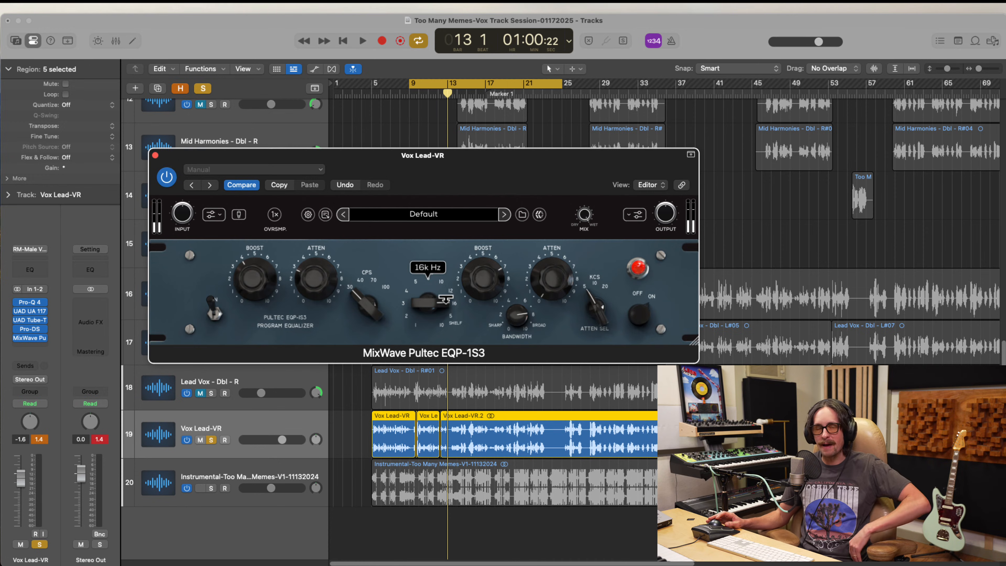
# Audition a shelf setting for the Pultec's high-boost frequency from bar 9, and return the frequency to 16 kHz
pyautogui.moveTo(431, 304); pyautogui.dragTo(435, 223)
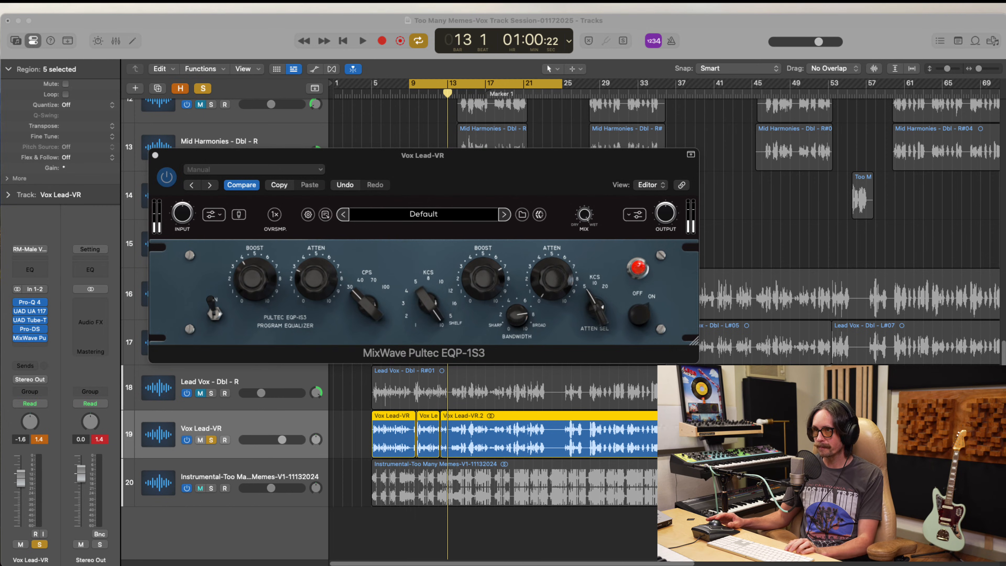
pyautogui.click(231, 31)
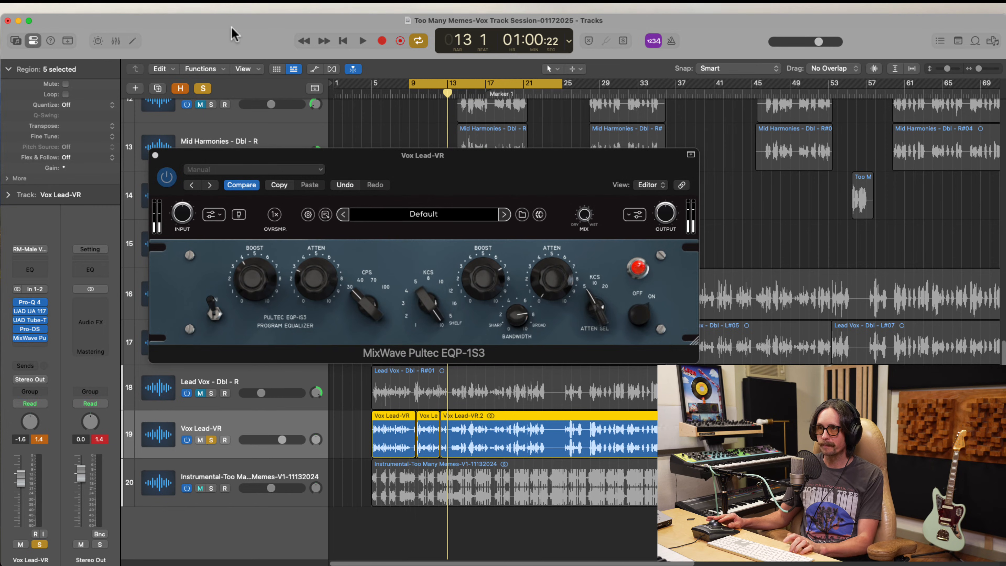
pyautogui.press('space')
pyautogui.click(427, 292)
pyautogui.press('space')
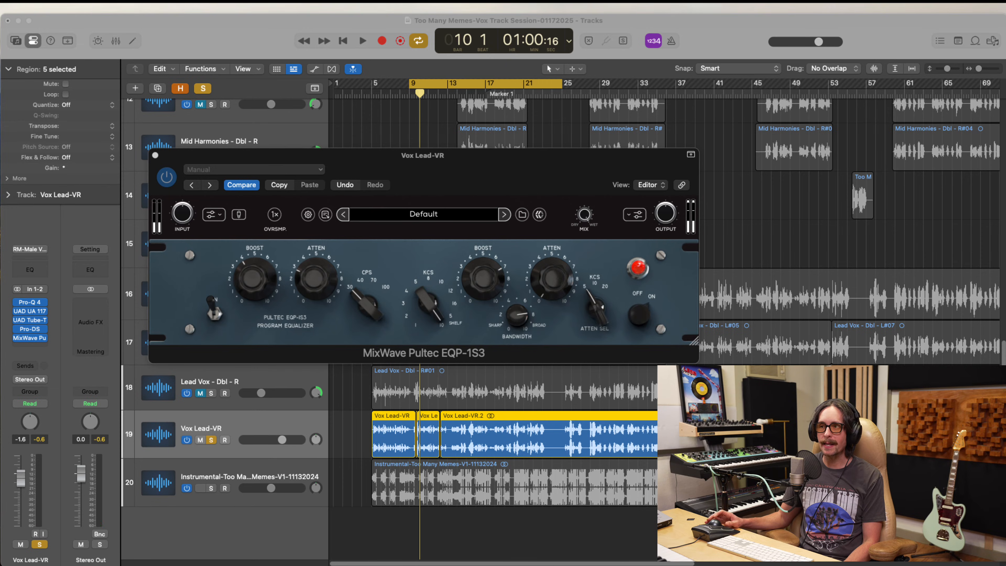
pyautogui.click(249, 33)
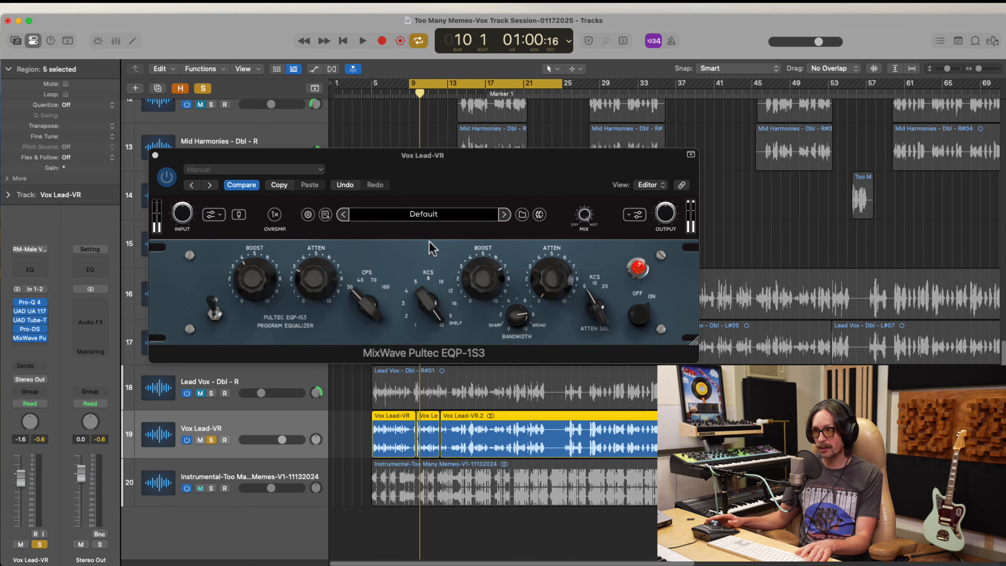
pyautogui.click(441, 310)
pyautogui.moveTo(422, 297); pyautogui.dragTo(452, 313)
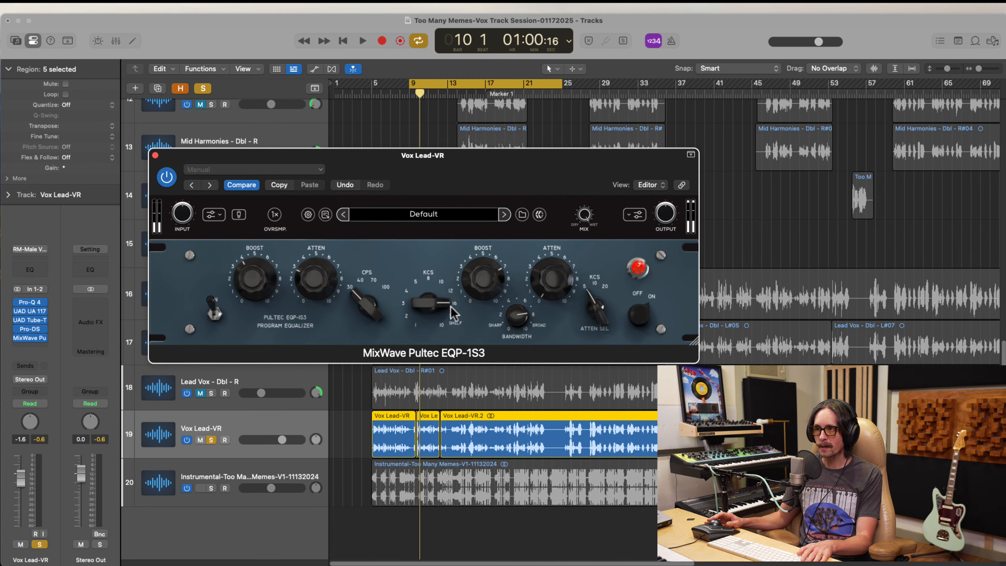
# Play the soloed vocal from bar 9 and lower the Pultec's high-boost amount
pyautogui.moveTo(498, 279)
pyautogui.press('super+Tab')
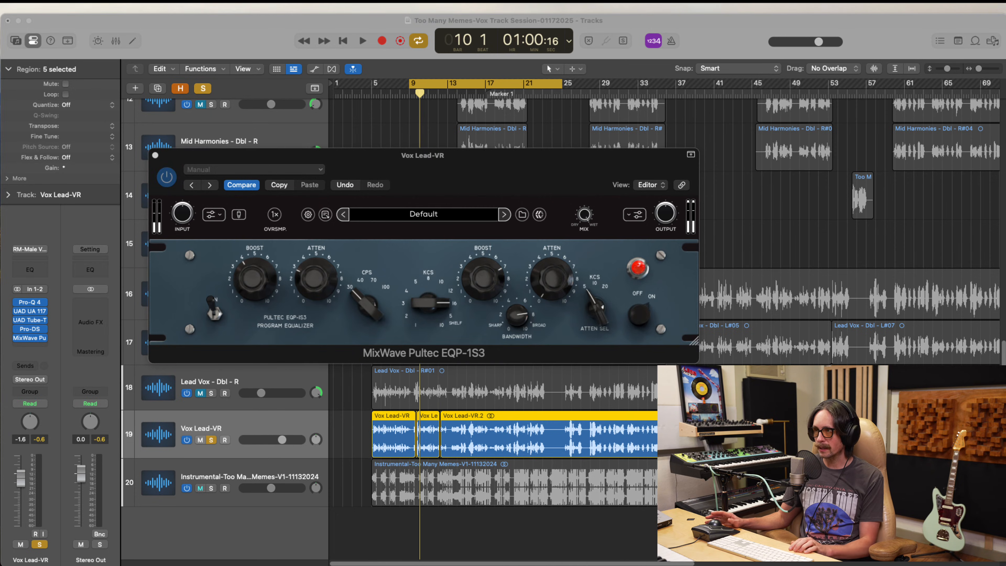
pyautogui.press('space')
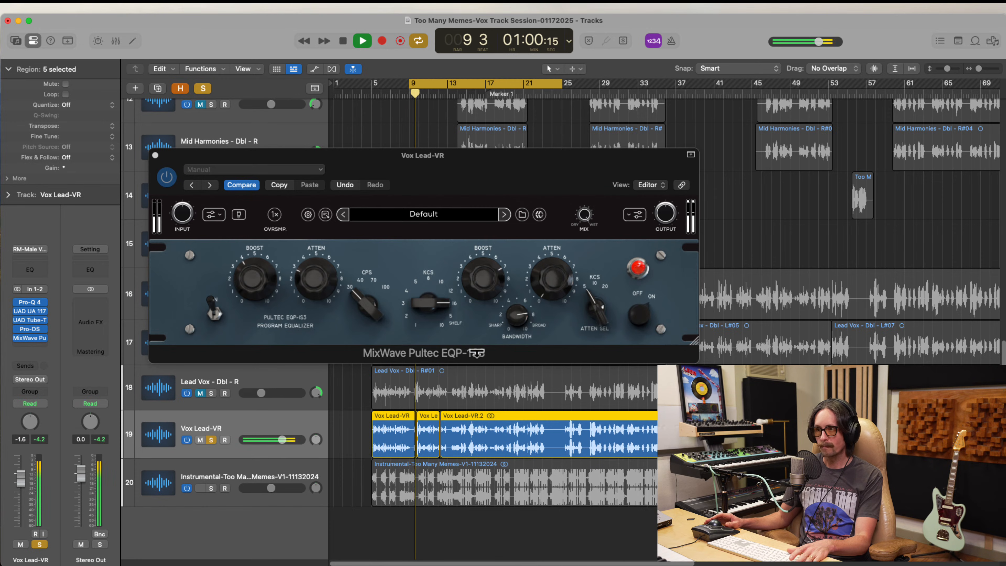
pyautogui.click(486, 291)
pyautogui.moveTo(486, 290); pyautogui.dragTo(478, 319)
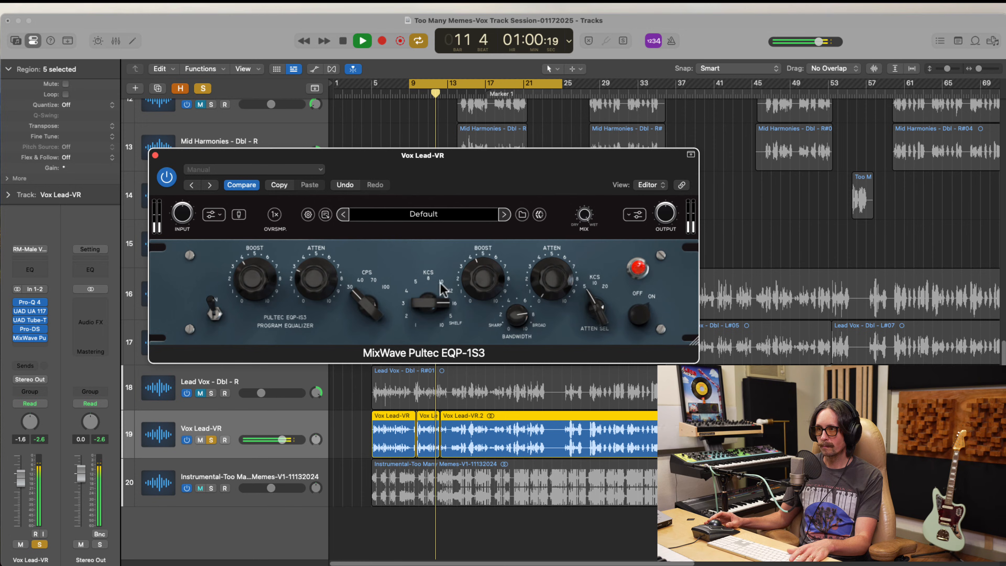
# Bypass the Pultec on the soloed vocal, replay from bar 9, and re-enable it to compare the sound
pyautogui.moveTo(170, 206)
pyautogui.click(168, 175)
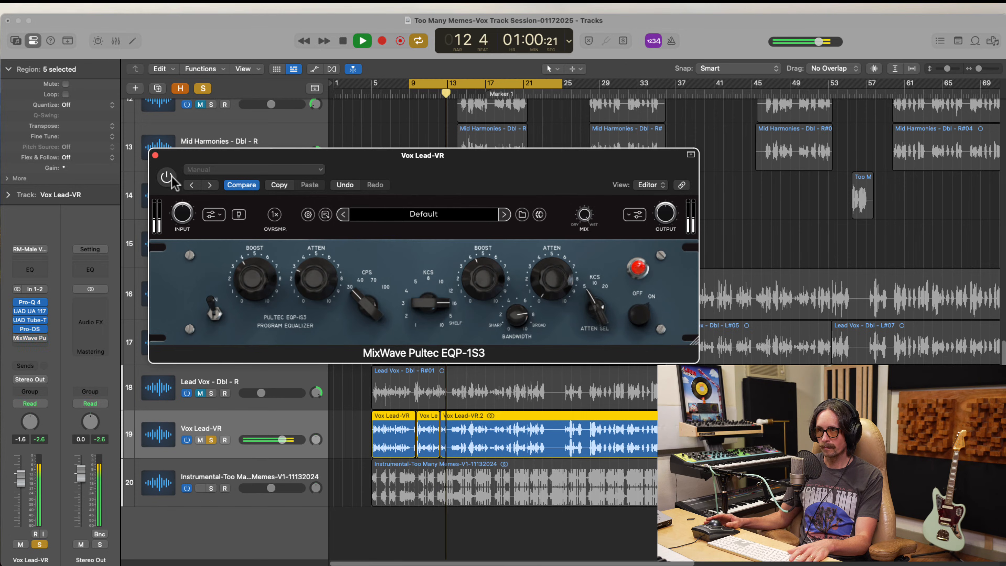
pyautogui.press('space')
pyautogui.press('space')
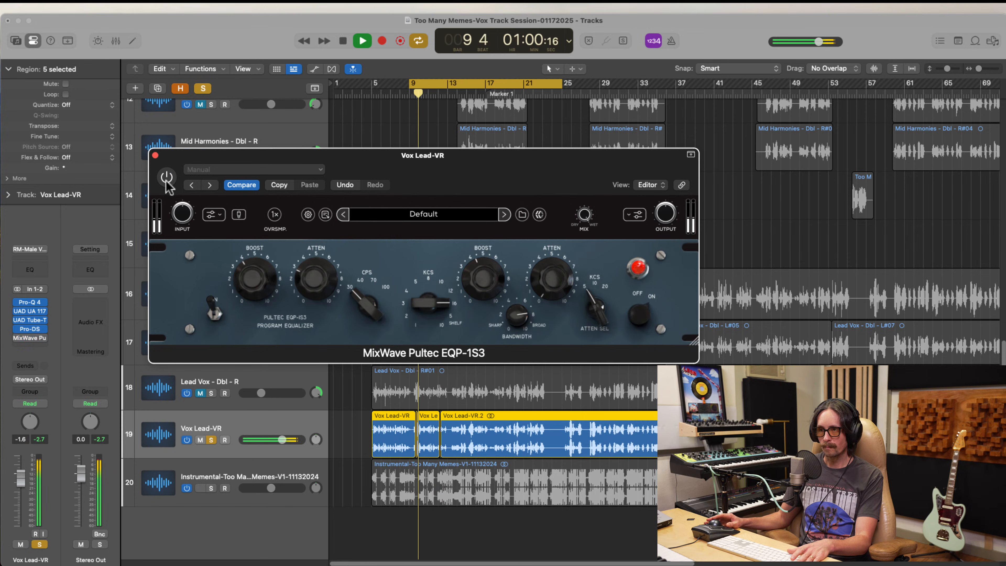
pyautogui.click(167, 178)
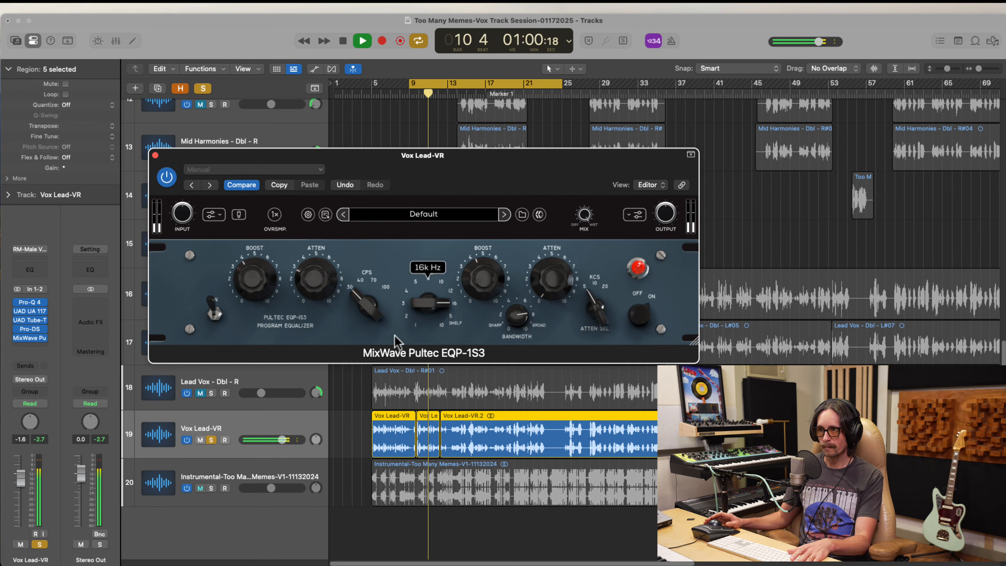
# Solo the instrumental track alongside the lead vocal and fine-tune the Pultec's bandwidth and high boost during playback
pyautogui.click(210, 488)
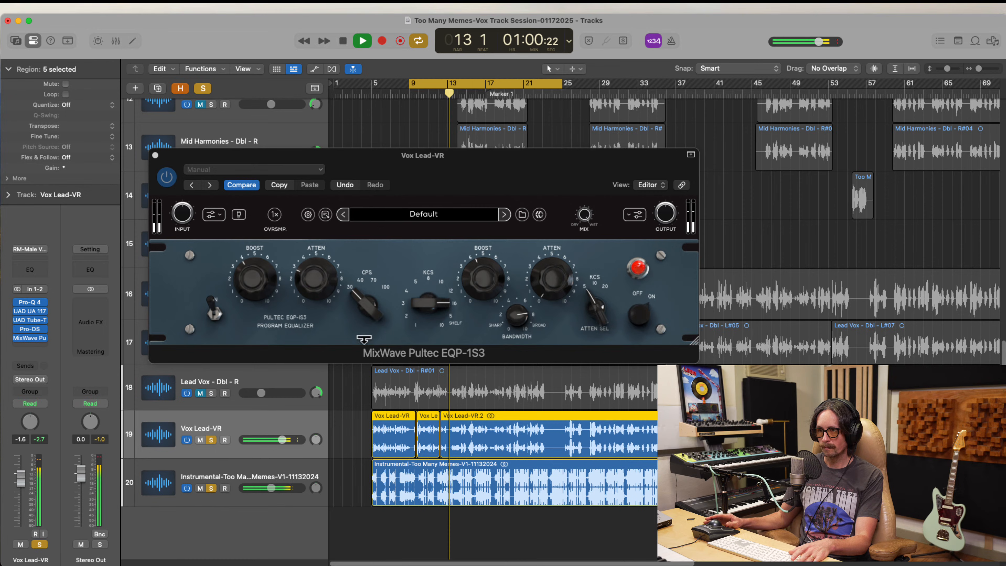
pyautogui.click(482, 277)
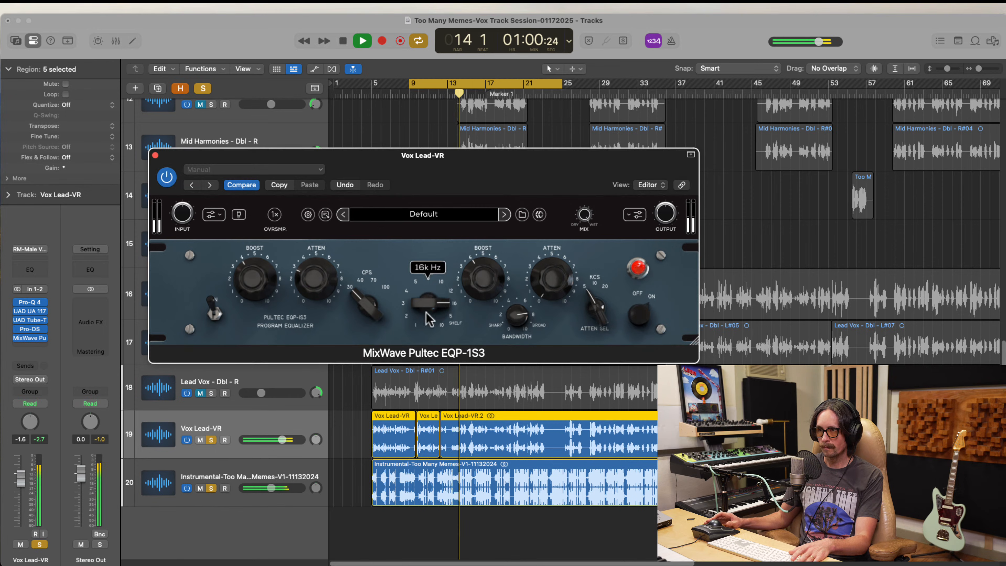
pyautogui.moveTo(517, 316); pyautogui.dragTo(521, 323)
pyautogui.moveTo(490, 289); pyautogui.dragTo(492, 287)
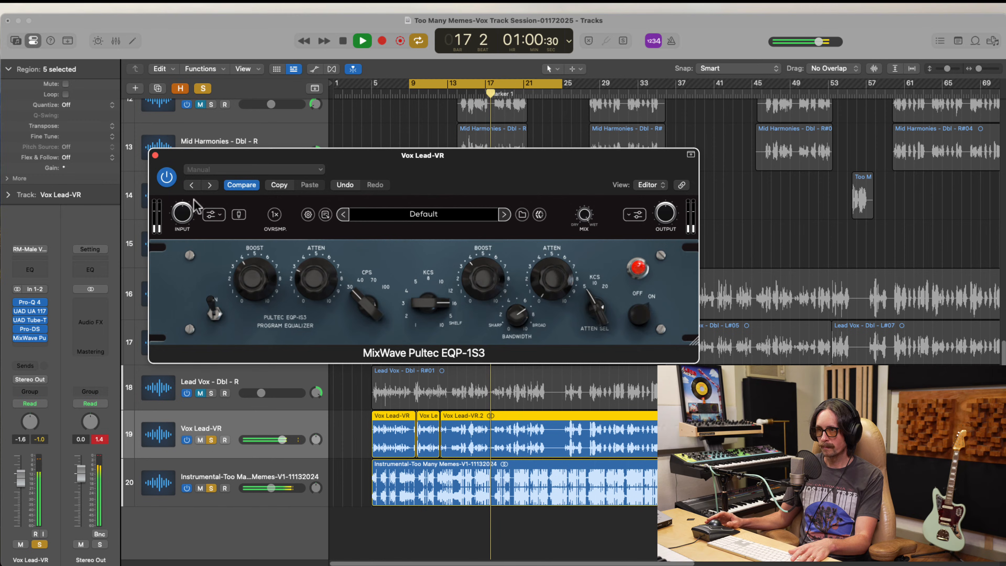
# Compare the vocal against the instrumental with the Pultec bypassed and enabled, leave it enabled, and stop playback
pyautogui.click(166, 179)
pyautogui.click(166, 179)
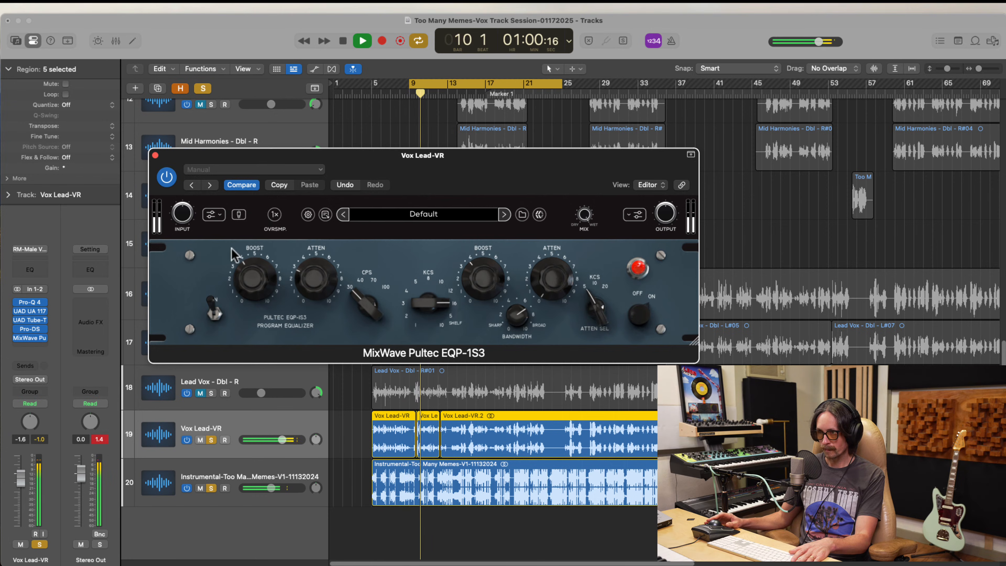
pyautogui.click(167, 177)
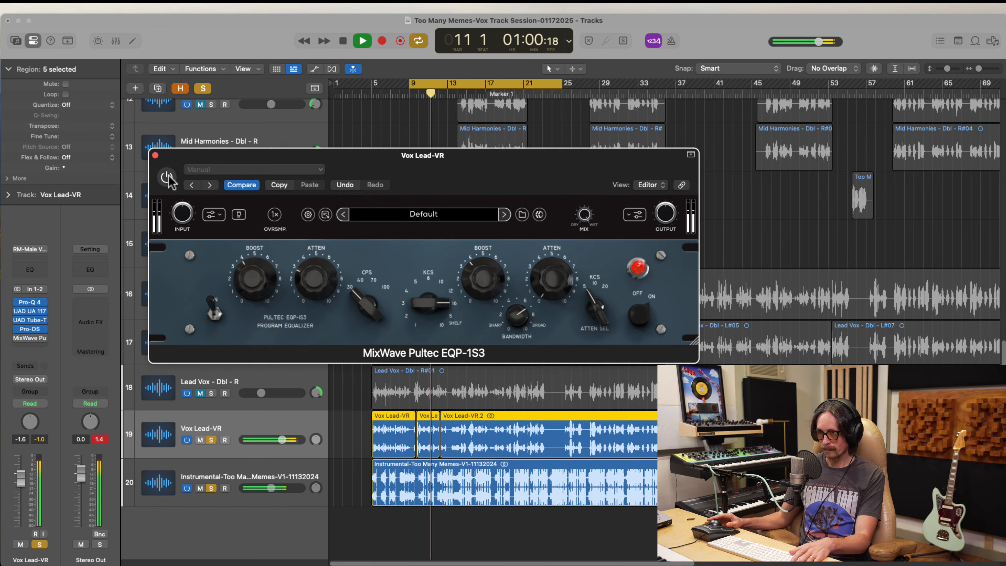
pyautogui.click(167, 176)
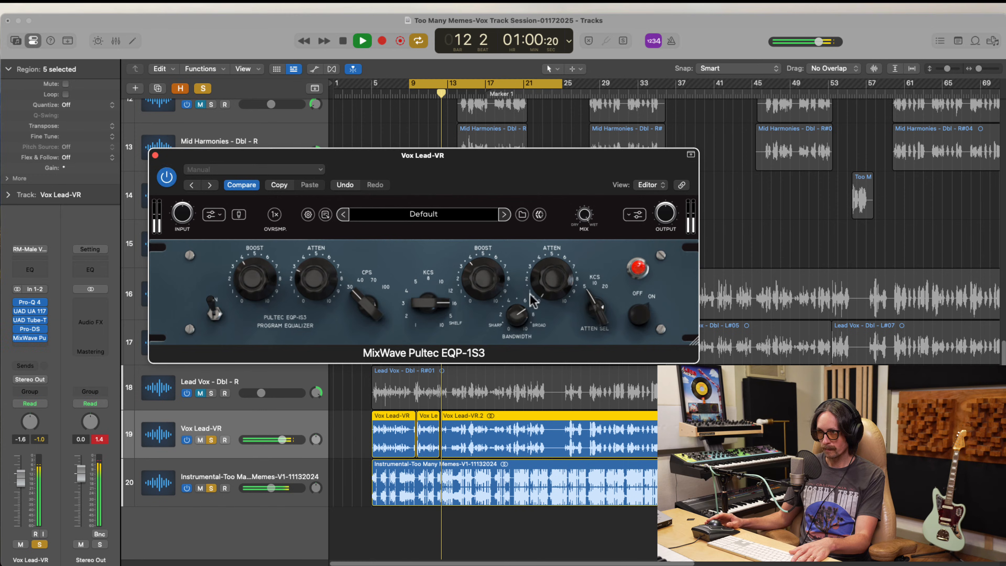
pyautogui.press('space')
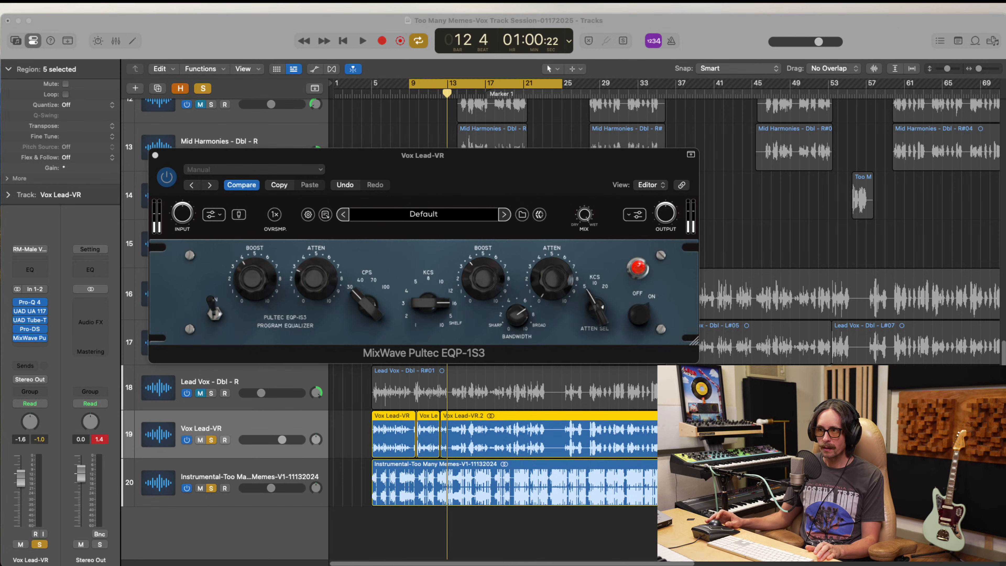
pyautogui.click(411, 283)
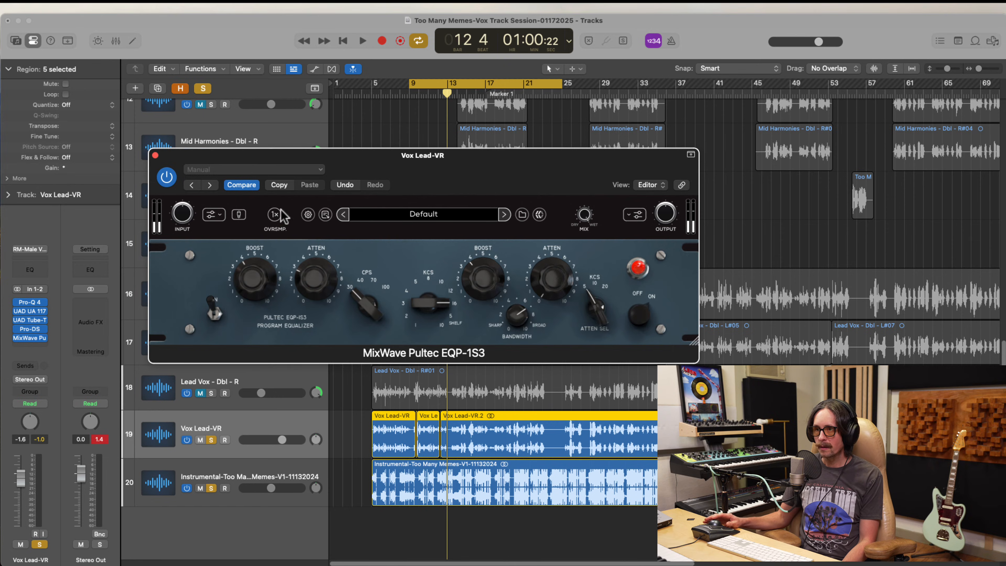
# Play the cycled section and compare the lead vocal with the Pultec EQ bypassed and active
pyautogui.moveTo(587, 222)
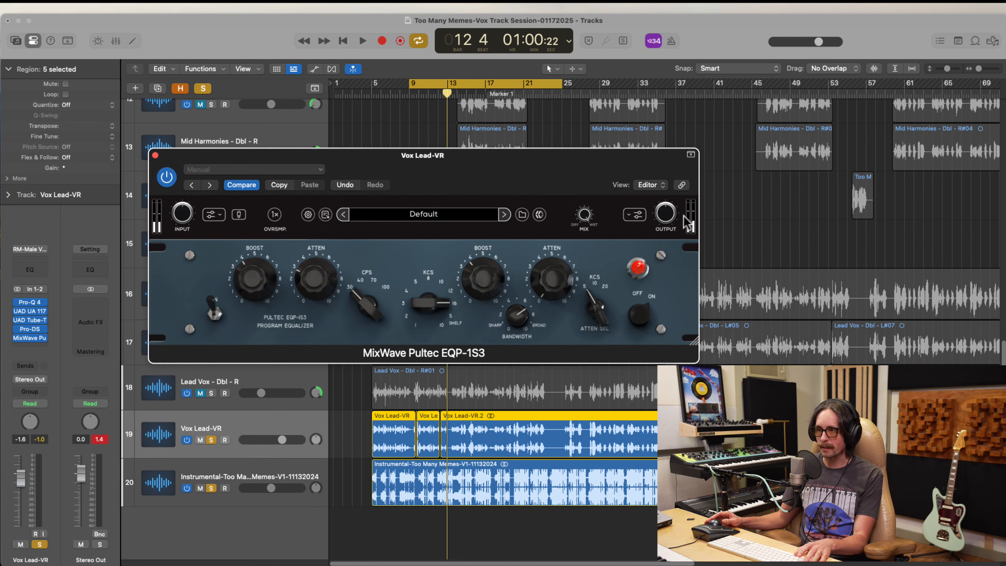
pyautogui.press('super+Tab')
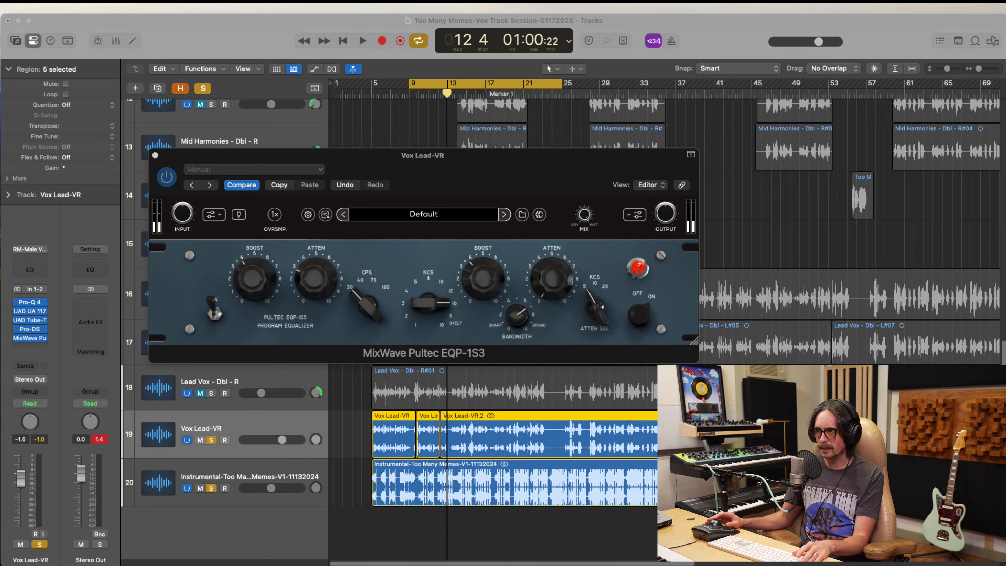
pyautogui.click(393, 275)
pyautogui.press('space')
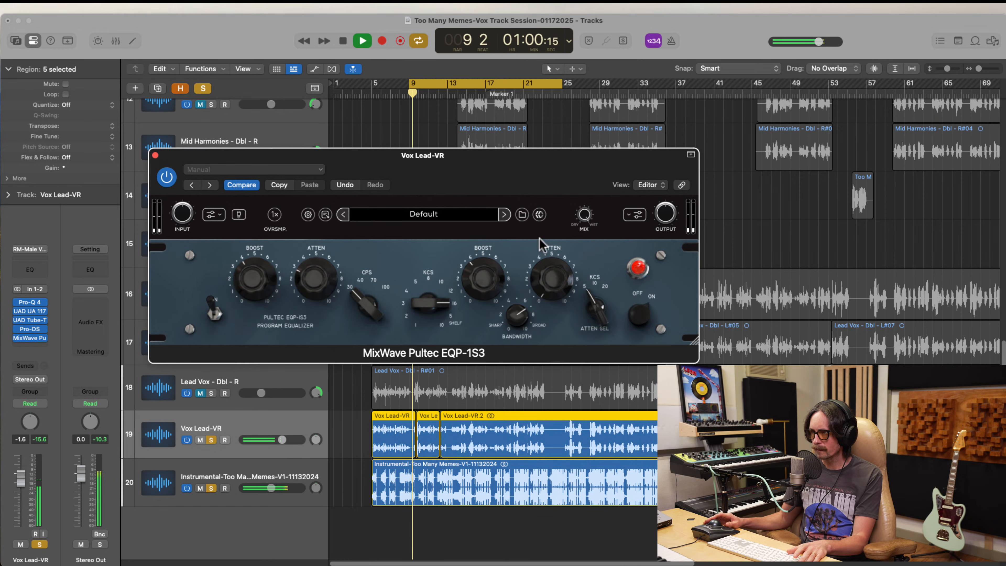
pyautogui.moveTo(582, 215); pyautogui.dragTo(563, 263)
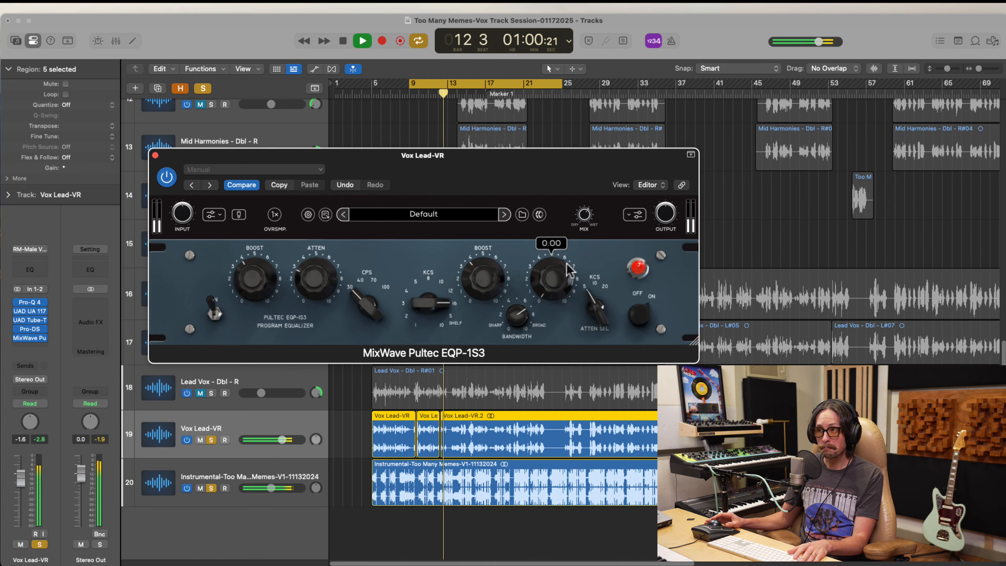
pyautogui.click(165, 177)
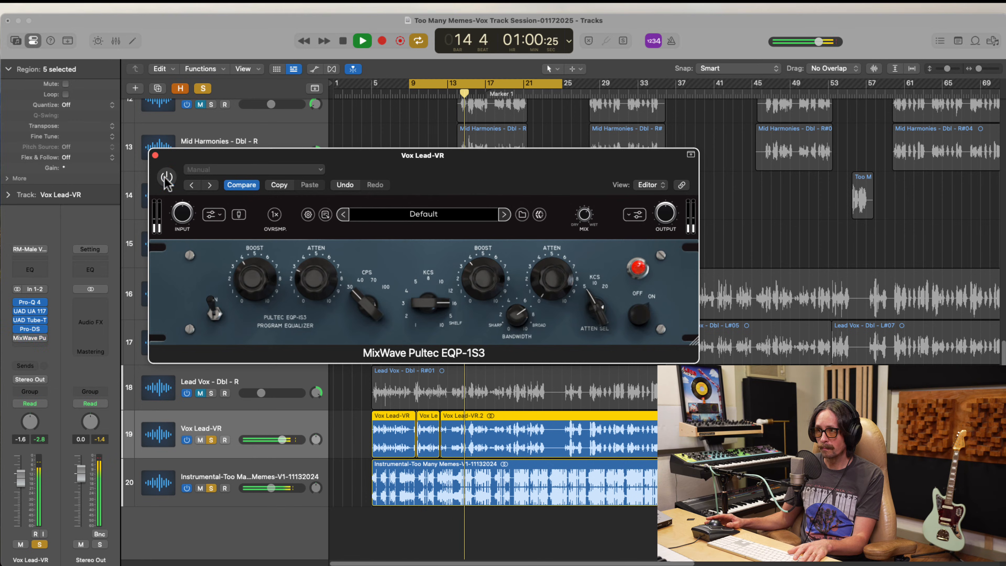
pyautogui.click(167, 179)
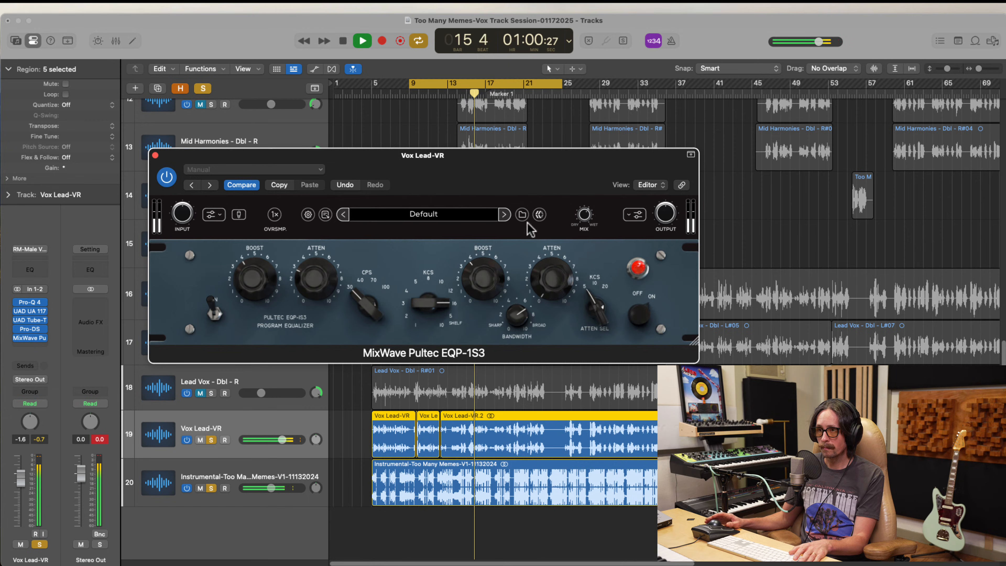
# Try different dry/wet mix amounts on the Pultec EQ while the lead vocal plays with the instrumental
pyautogui.moveTo(582, 210)
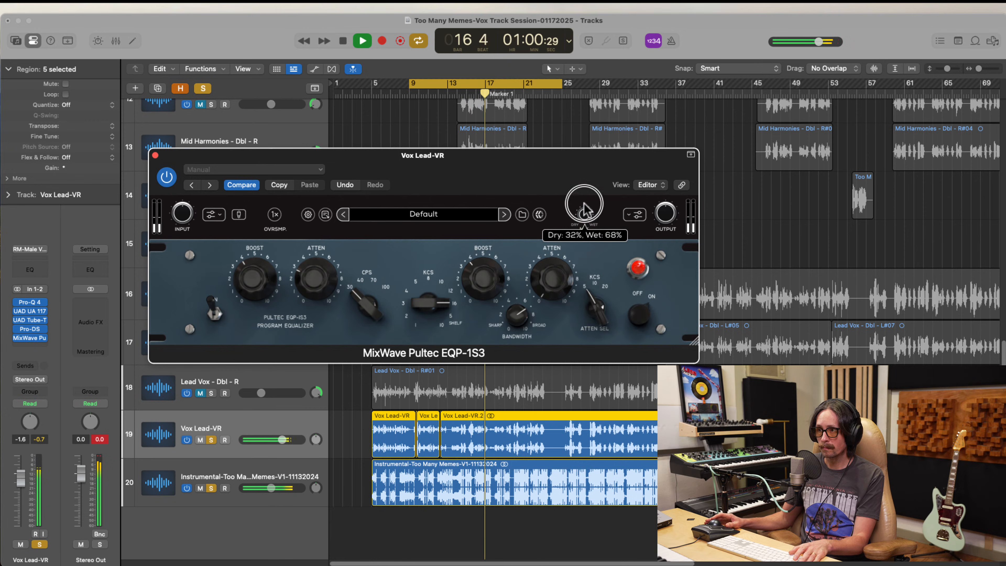
pyautogui.moveTo(583, 214); pyautogui.dragTo(591, 153)
pyautogui.moveTo(585, 218); pyautogui.dragTo(574, 254)
# Solo only the Vox Lead-VR track and restart playback from the start of the cycled section
pyautogui.keyDown('alt'); pyautogui.click(212, 440); pyautogui.keyUp('alt')
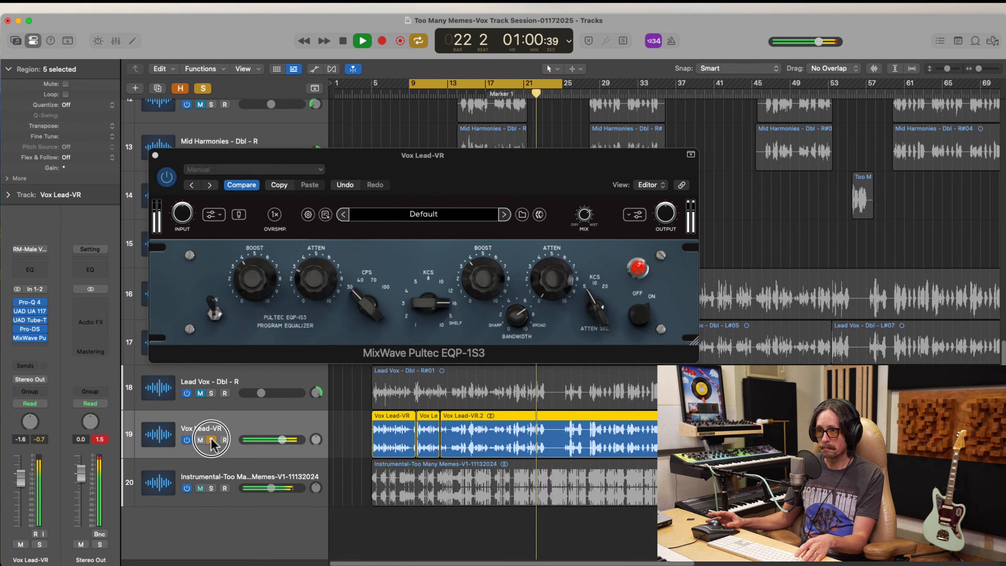
pyautogui.press('space')
pyautogui.press('space')
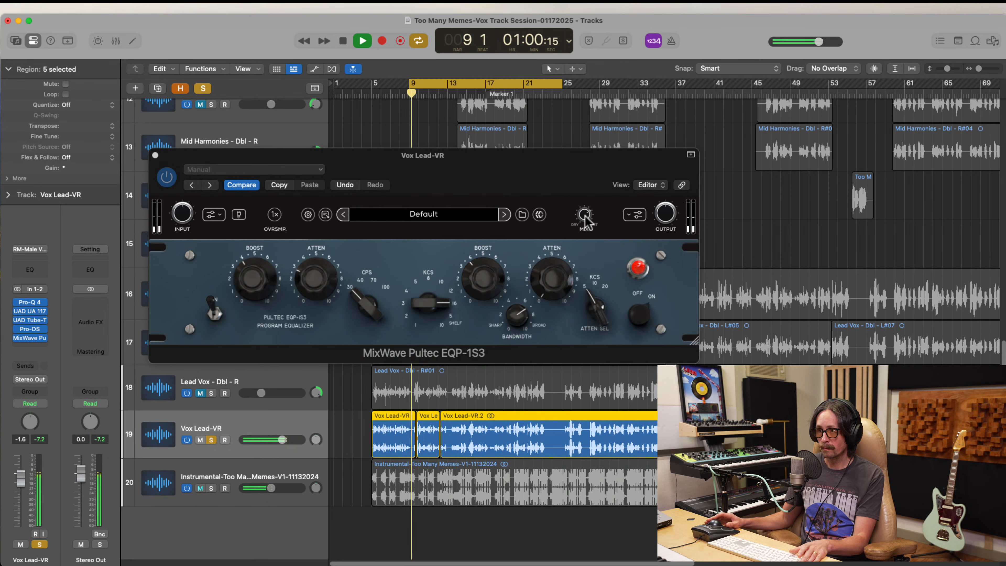
# Compare the Pultec EQ at 100% wet with a partial dry/wet blend on the soloed vocal, and stop playback
pyautogui.click(585, 216)
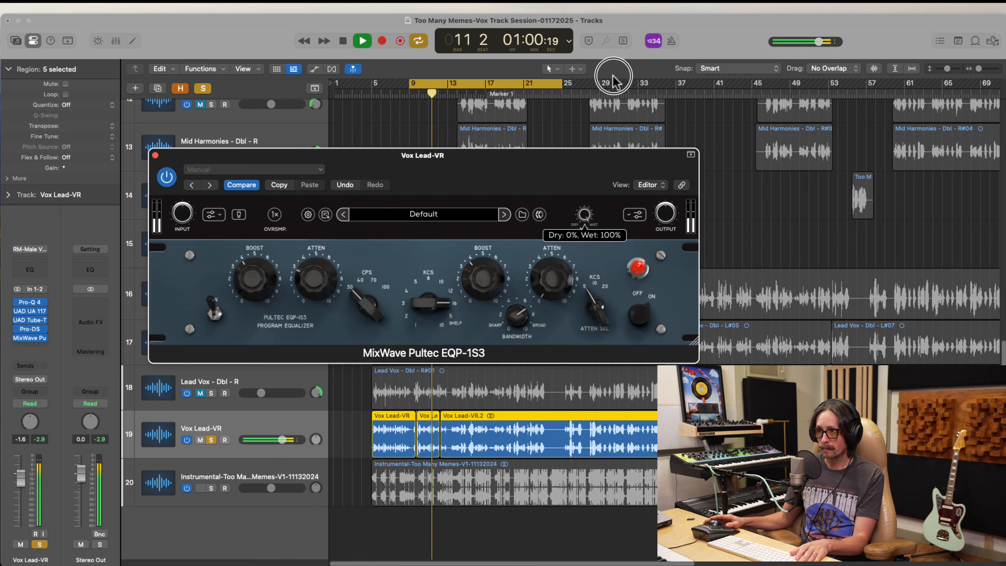
pyautogui.moveTo(589, 214)
pyautogui.moveTo(587, 214); pyautogui.dragTo(579, 236)
pyautogui.press('space')
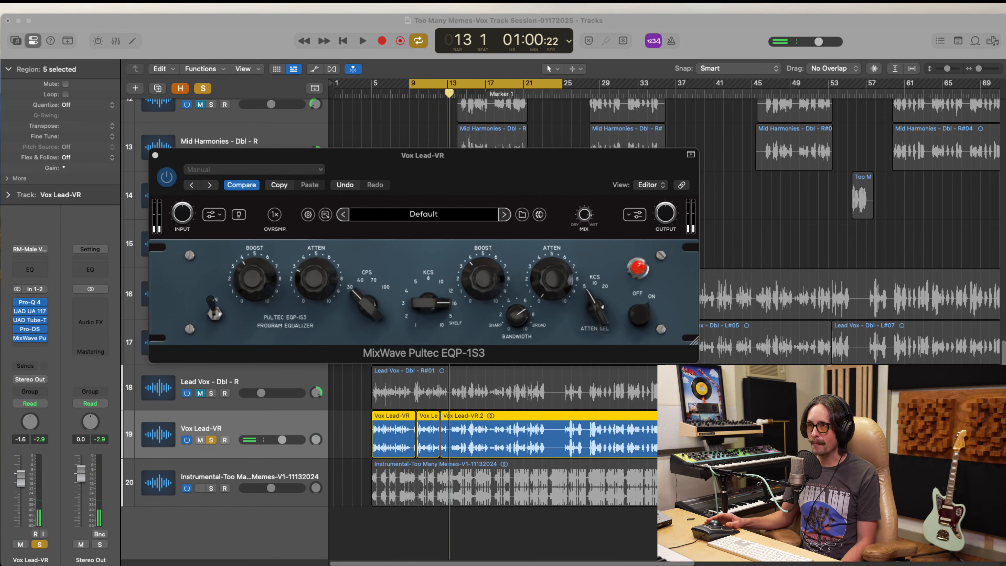
pyautogui.click(229, 41)
pyautogui.click(549, 239)
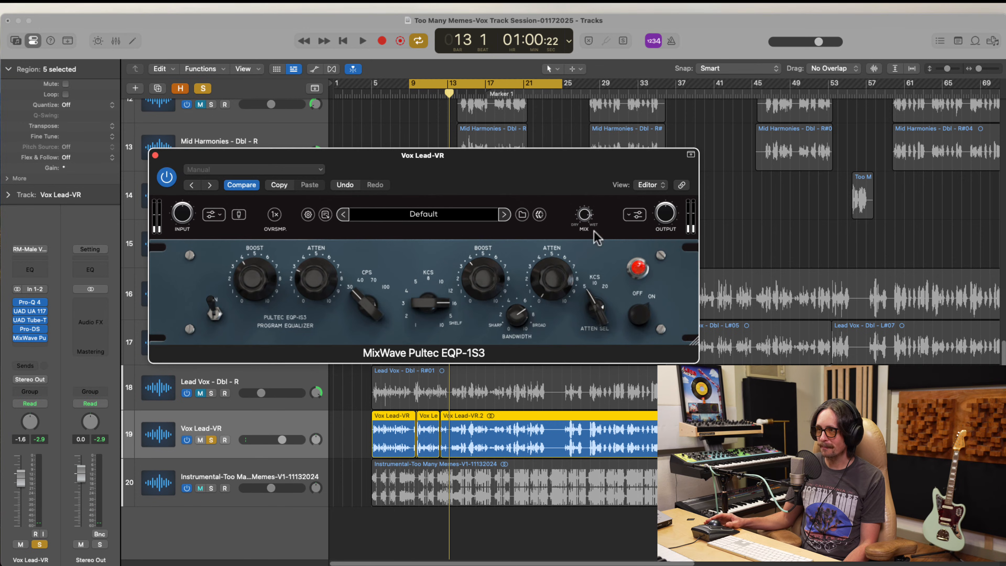
pyautogui.moveTo(586, 218); pyautogui.dragTo(586, 221)
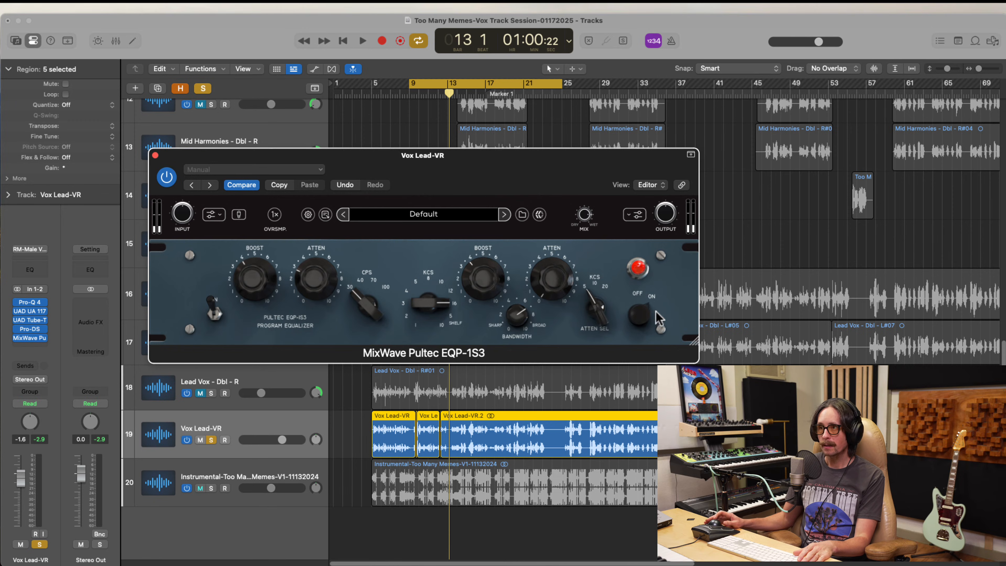
# Switch the attenuation selector to 20 kHz and adjust the high-frequency attenuation while the soloed vocal plays
pyautogui.moveTo(595, 308)
pyautogui.moveTo(602, 304); pyautogui.dragTo(633, 172)
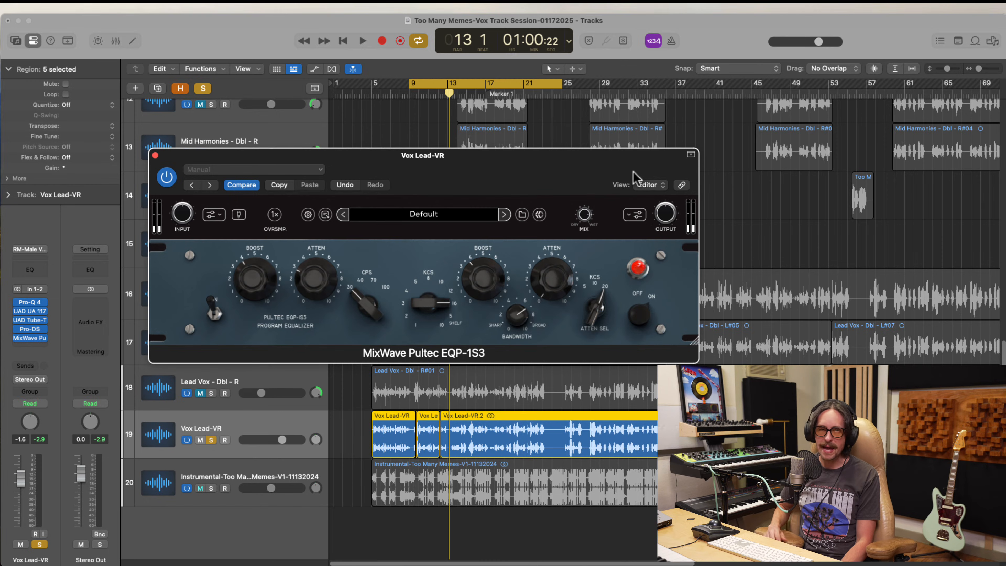
pyautogui.moveTo(570, 287)
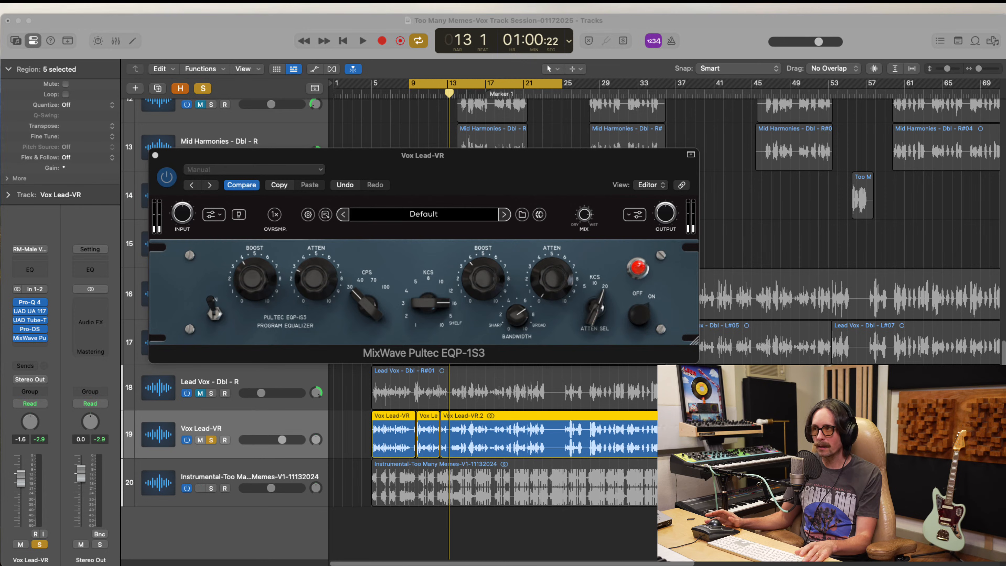
pyautogui.click(447, 355)
pyautogui.press('space')
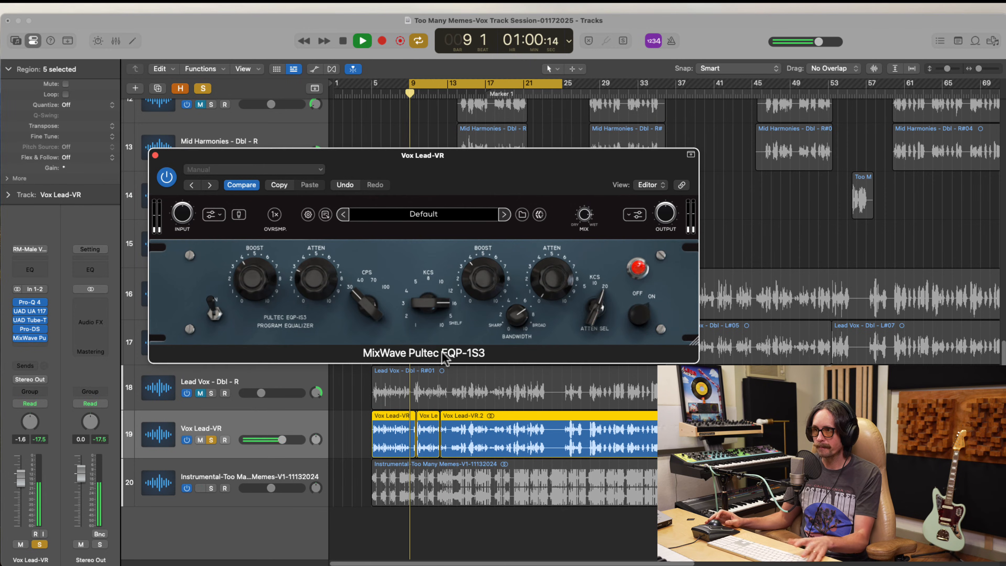
pyautogui.moveTo(554, 285); pyautogui.dragTo(535, 265)
# Compare the soloed vocal with the Pultec EQ repeatedly bypassed and re-enabled, and stop playback
pyautogui.click(167, 179)
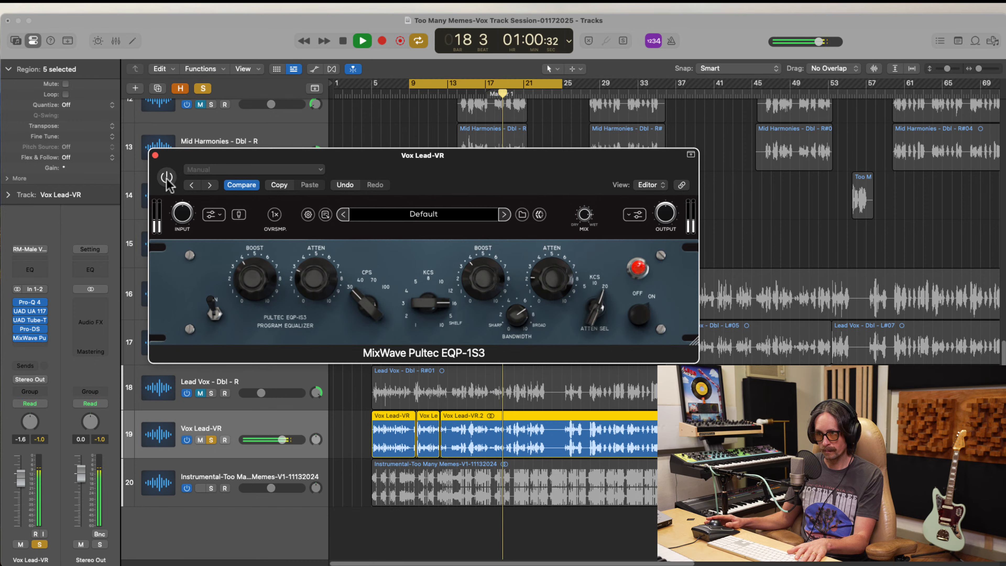
pyautogui.click(166, 178)
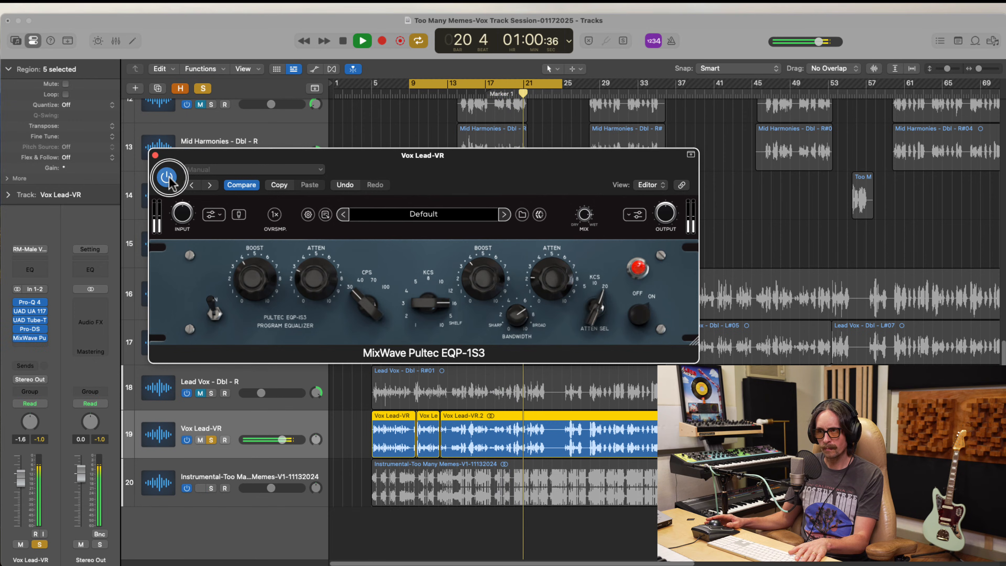
pyautogui.click(167, 178)
pyautogui.click(167, 178)
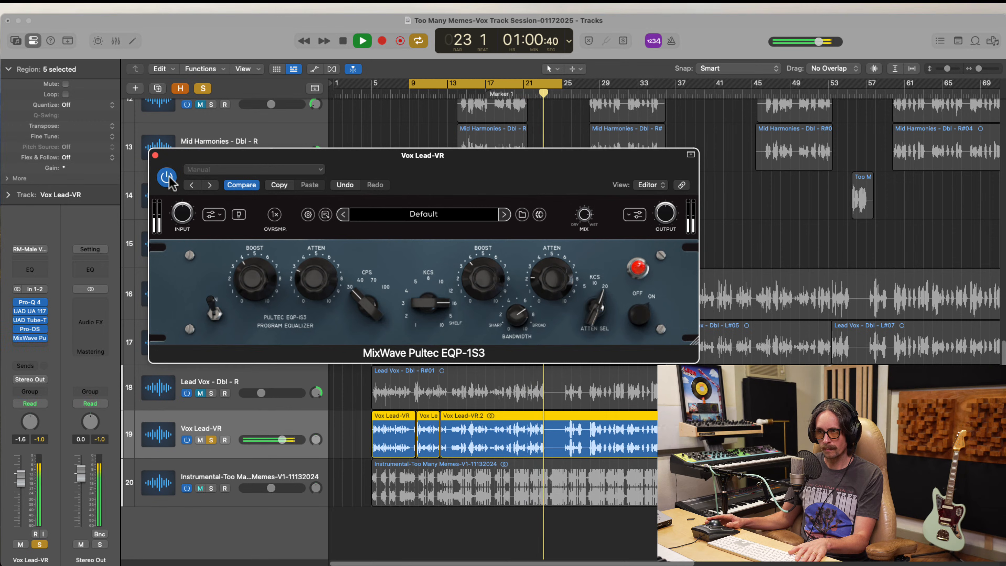
pyautogui.press('space')
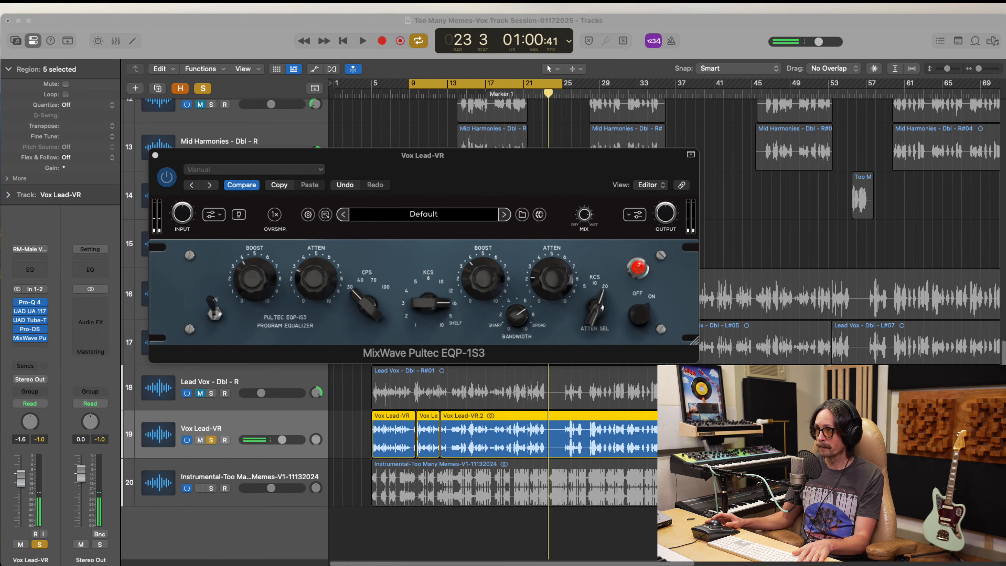
# Replay the soloed vocal and adjust the EQ's high-frequency boost, bandwidth and attenuation by ear
pyautogui.click(445, 291)
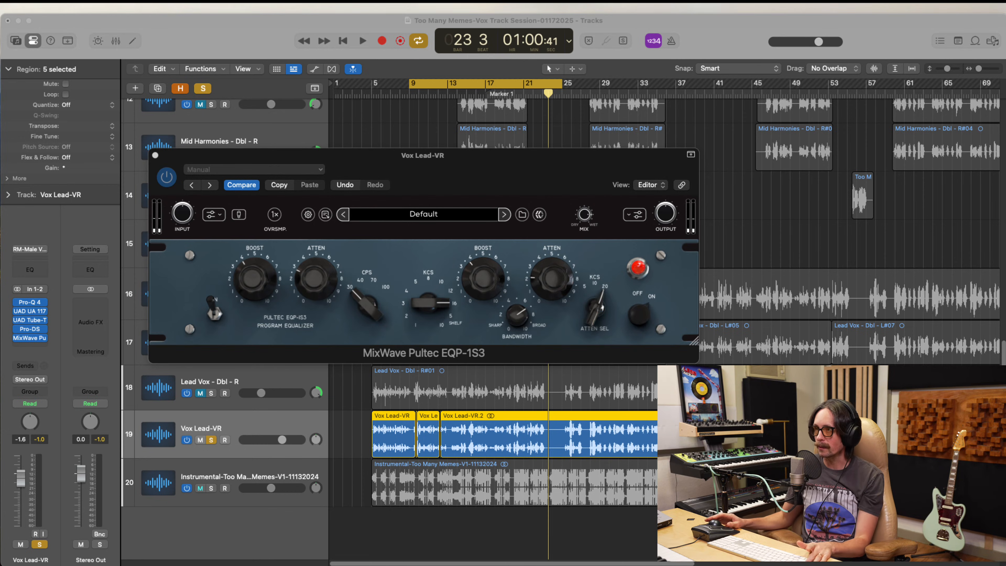
pyautogui.press('space')
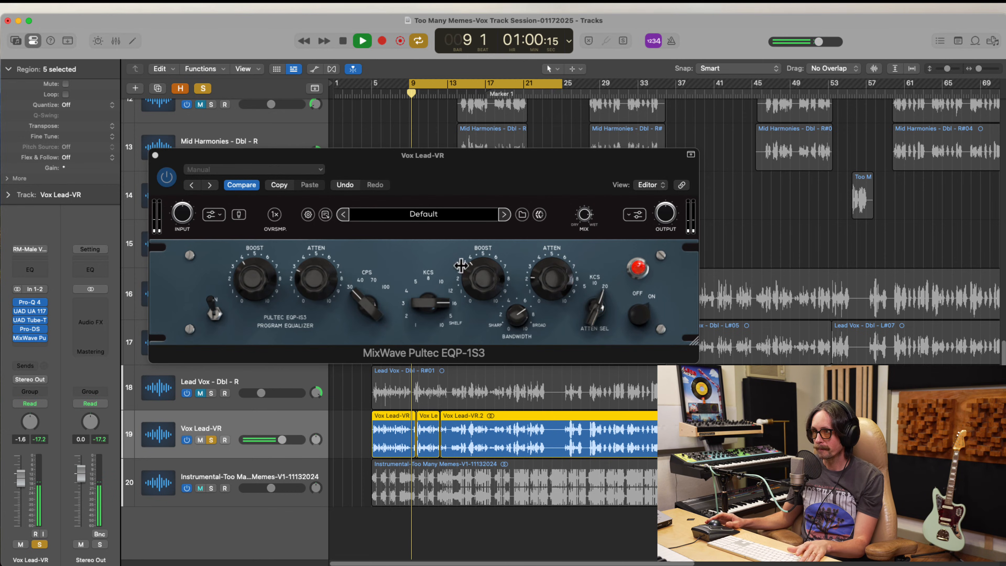
pyautogui.moveTo(461, 266); pyautogui.dragTo(493, 228)
pyautogui.moveTo(517, 310); pyautogui.dragTo(517, 291)
pyautogui.moveTo(543, 259); pyautogui.dragTo(537, 371)
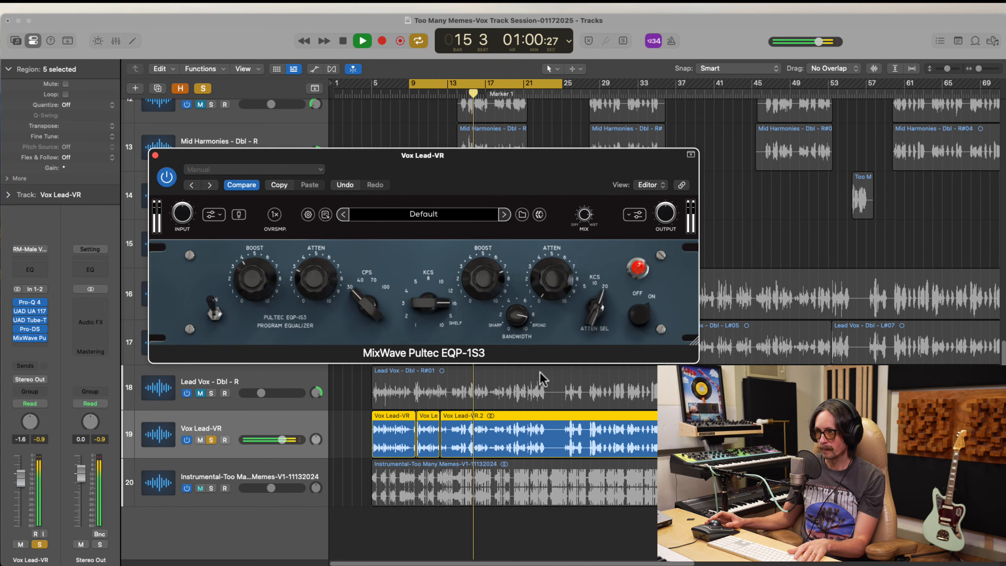
pyautogui.moveTo(552, 287); pyautogui.dragTo(554, 256)
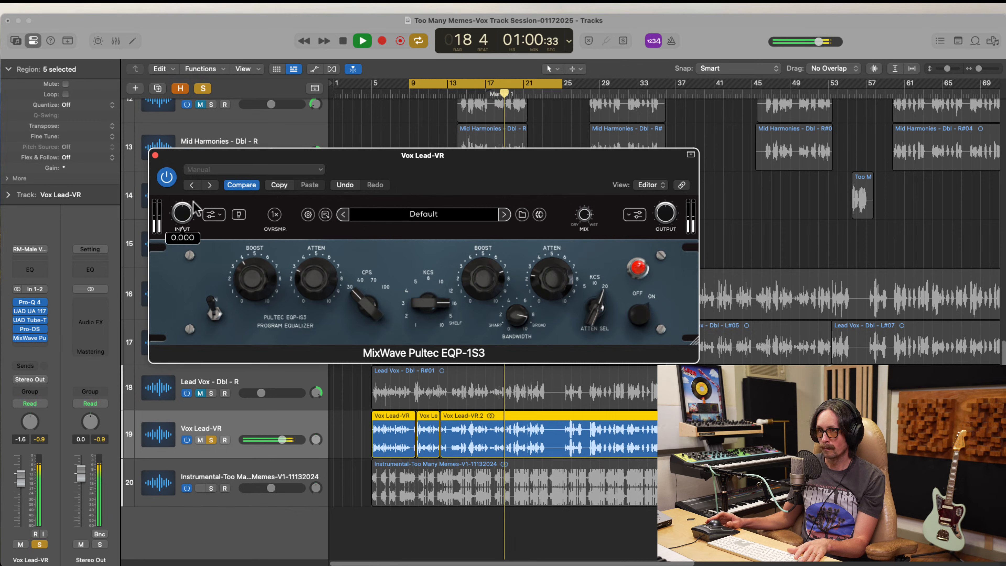
# Bypass the Pultec EQ and unsolo the Vox Lead-VR track so the vocal plays with the instrumental
pyautogui.moveTo(177, 179); pyautogui.dragTo(176, 179)
pyautogui.click(167, 178)
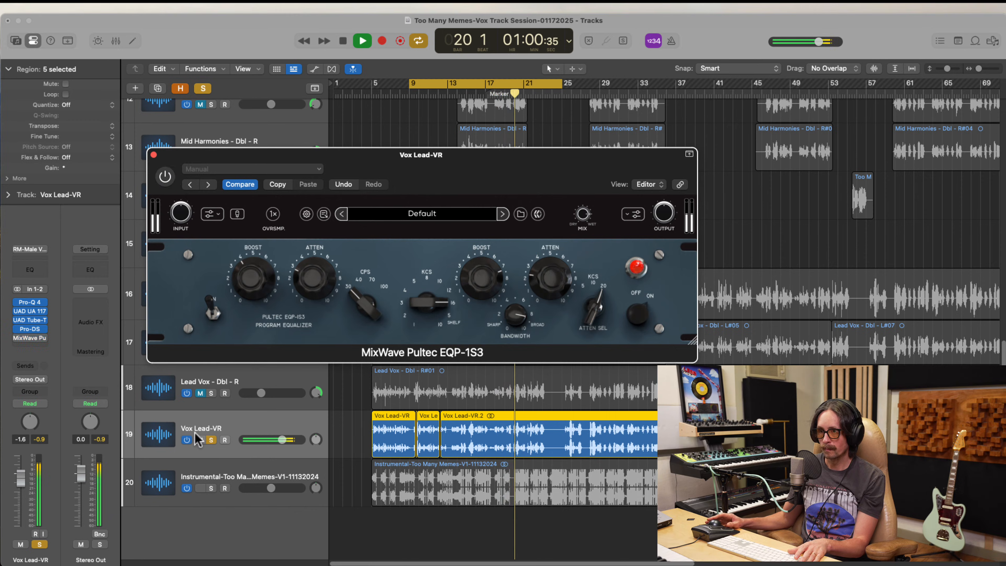
pyautogui.click(211, 440)
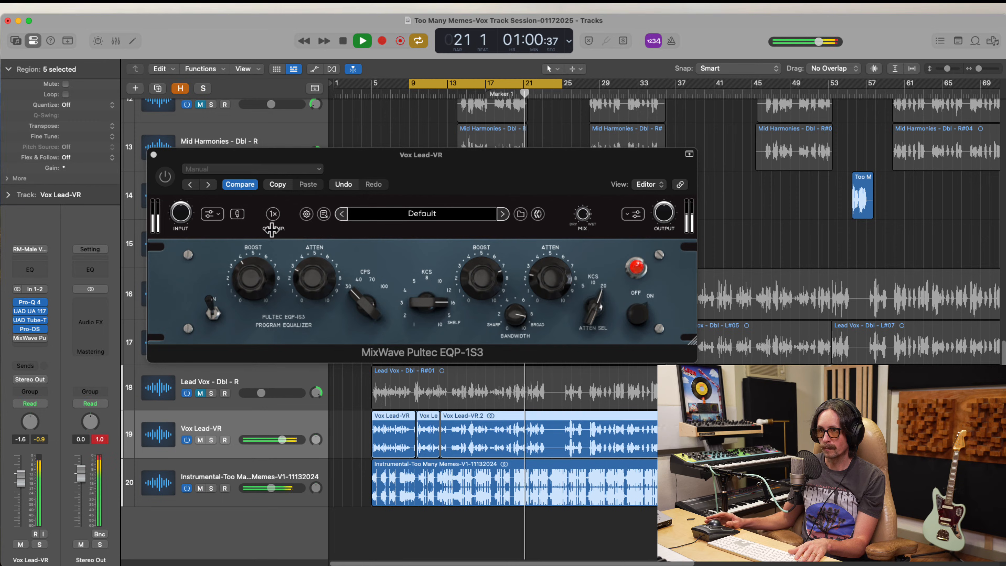
# Set the high-frequency boost to about 8.90 and adjust the attenuation and bandwidth against the instrumental
pyautogui.click(550, 278)
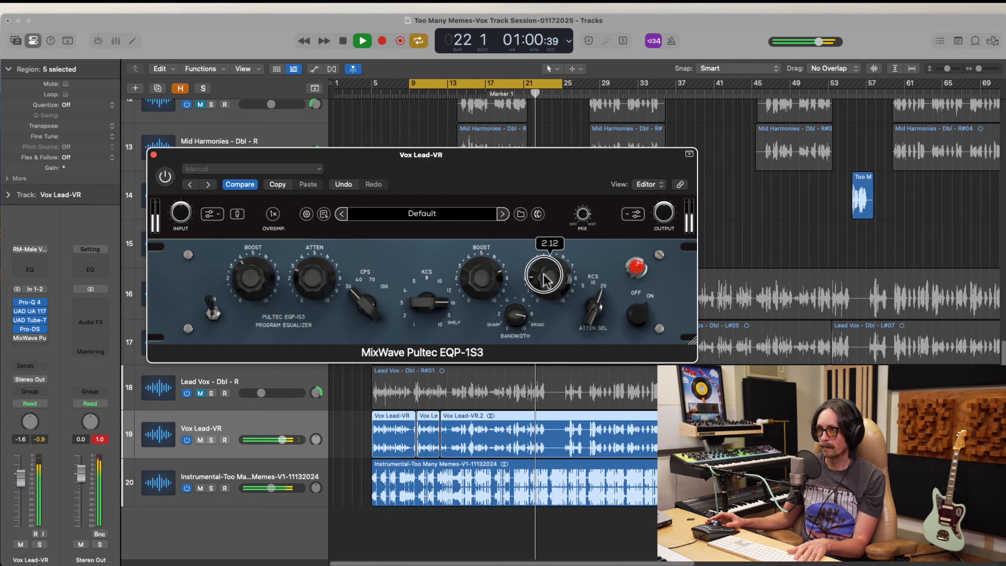
pyautogui.moveTo(490, 275); pyautogui.dragTo(488, 240)
pyautogui.press('space')
pyautogui.press('space')
pyautogui.click(520, 316)
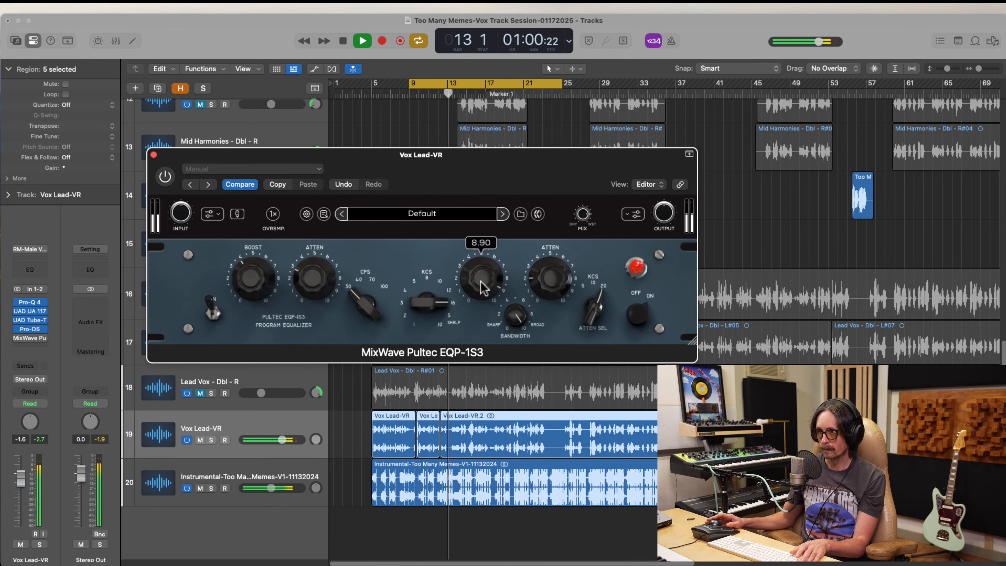
# Fine-tune the high attenuation to about 1.42 and the high-frequency boost, replaying the section with the instrumental
pyautogui.moveTo(563, 280); pyautogui.dragTo(563, 286)
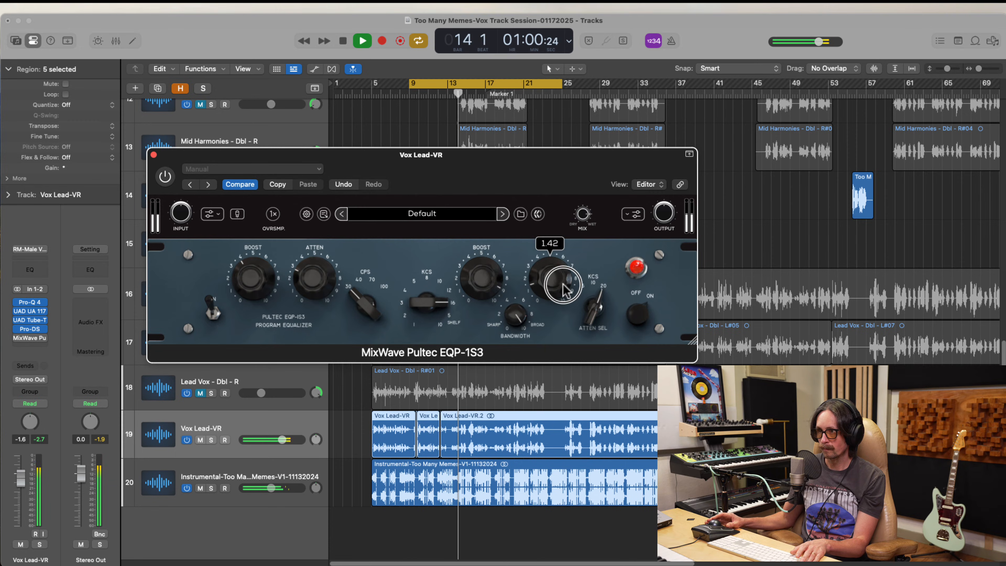
pyautogui.moveTo(489, 283); pyautogui.dragTo(517, 335)
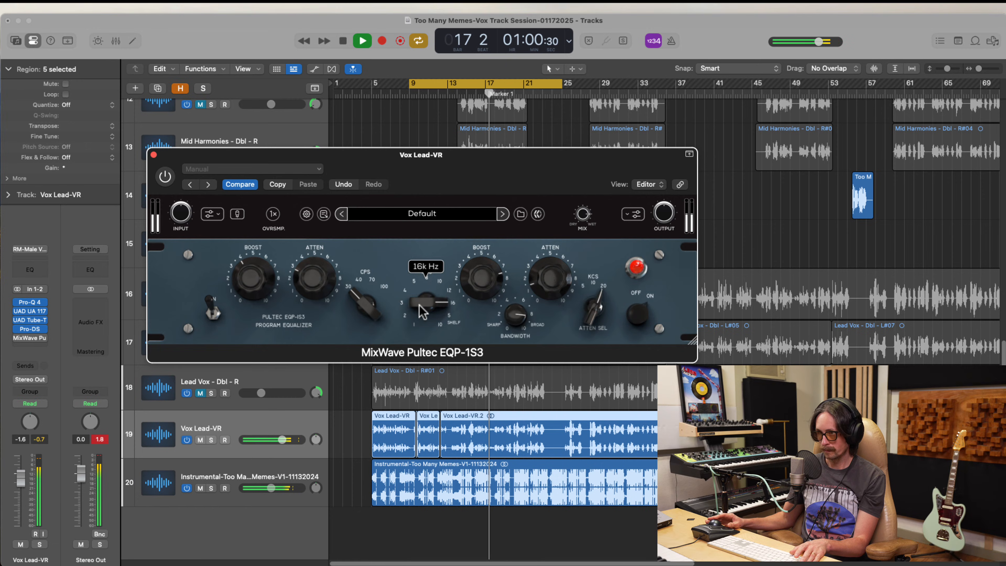
pyautogui.moveTo(425, 290); pyautogui.dragTo(425, 316)
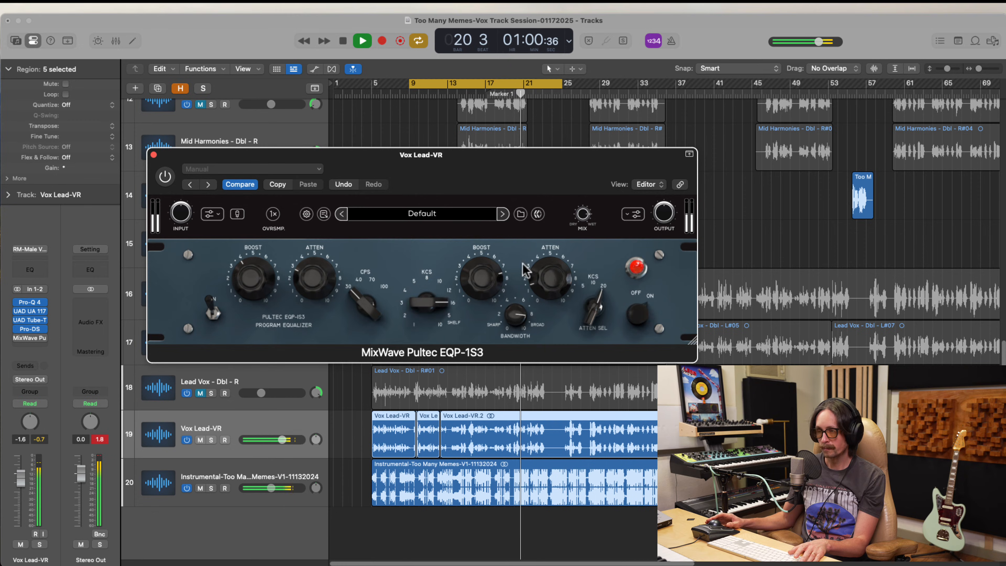
pyautogui.moveTo(546, 283); pyautogui.dragTo(546, 281)
pyautogui.press('space')
pyautogui.press('space')
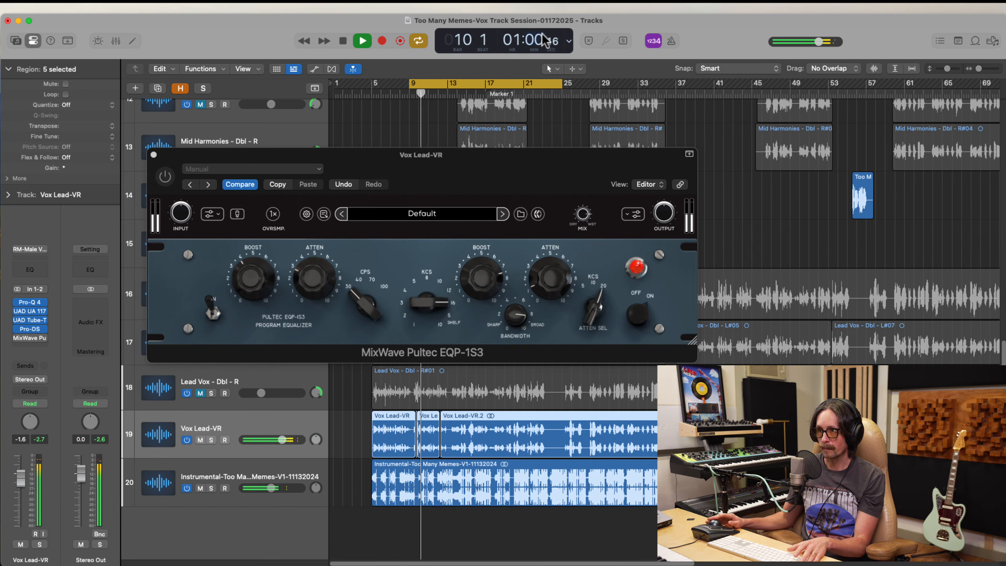
pyautogui.press('space')
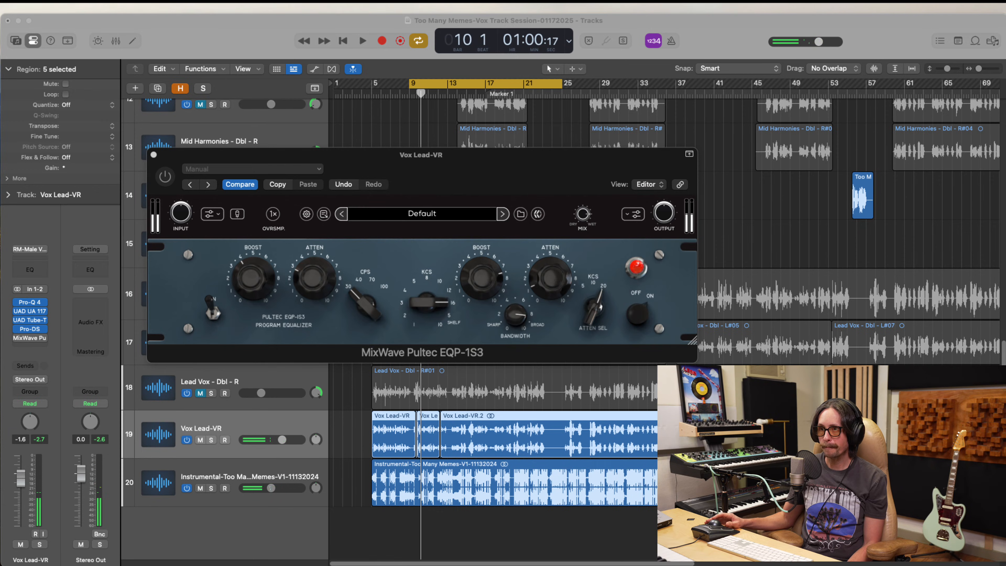
# Re-enable the bypassed Pultec EQ on the lead vocal
pyautogui.click(36, 69)
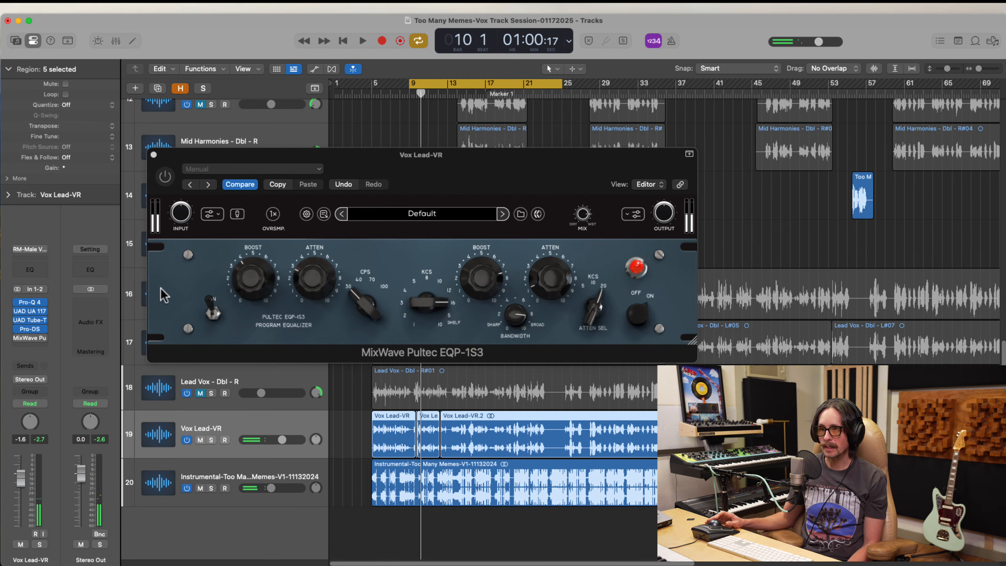
pyautogui.click(167, 177)
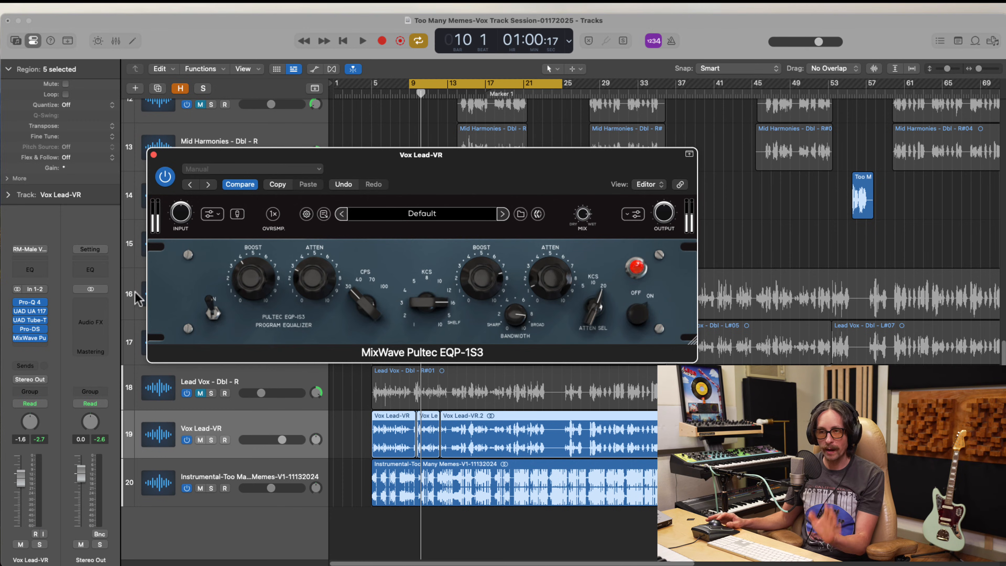
# Close the Pultec EQ window and enlarge the lead vocal and instrumental tracks in the arrangement
pyautogui.click(154, 154)
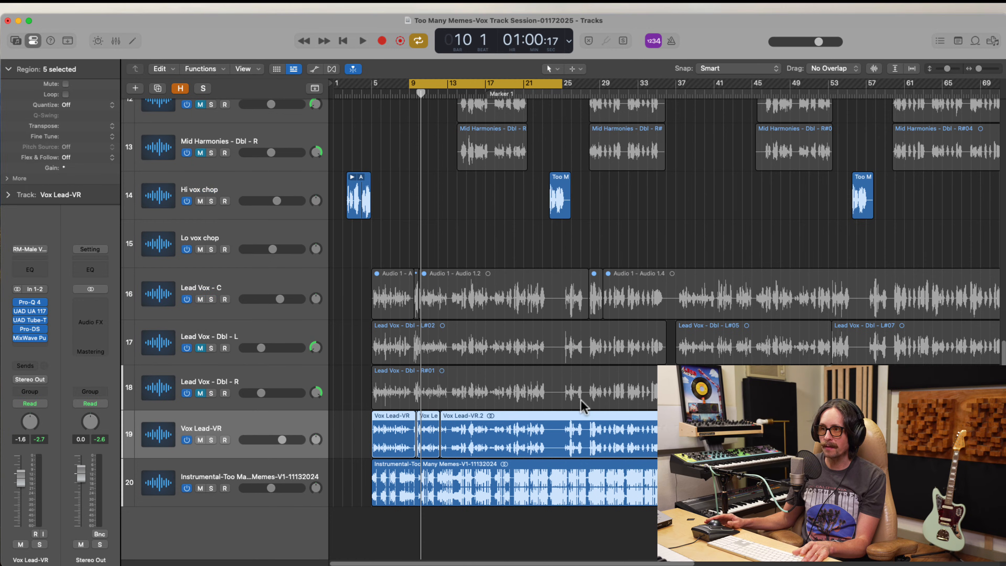
pyautogui.keyDown('ctrl'); pyautogui.keyDown('alt'); pyautogui.click(502, 425); pyautogui.keyUp('alt'); pyautogui.keyUp('ctrl')
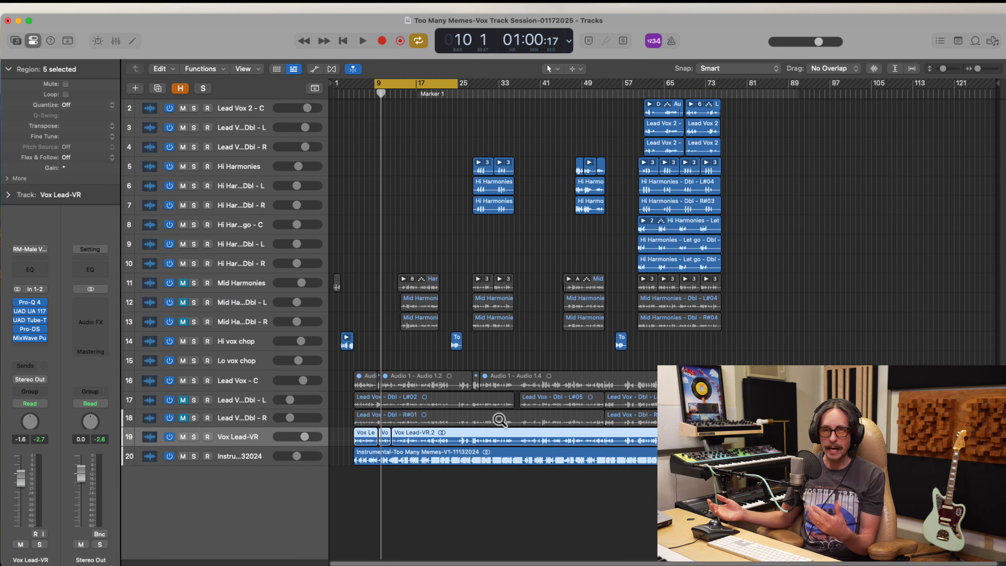
pyautogui.moveTo(509, 288); pyautogui.dragTo(357, 463)
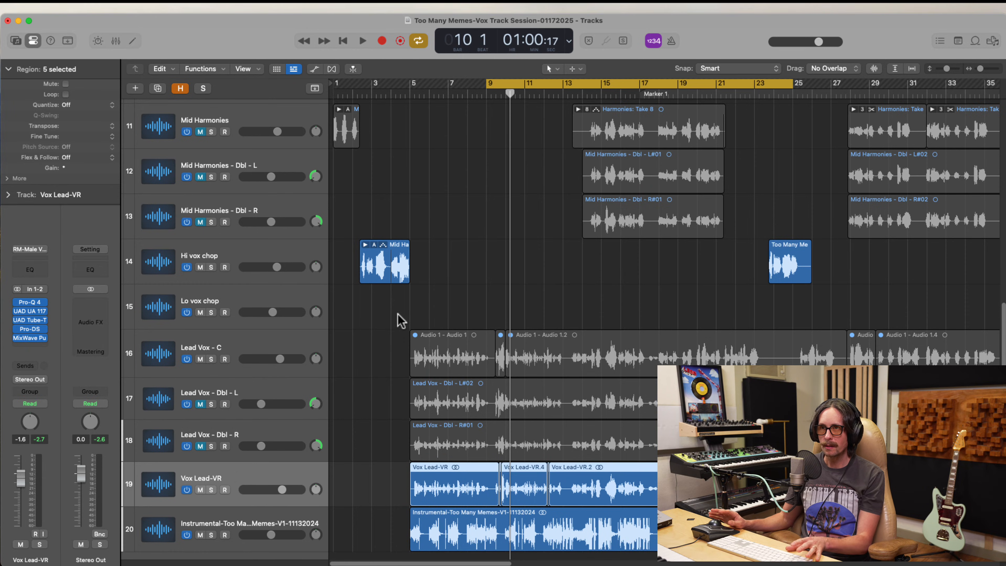
pyautogui.keyDown('ctrl'); pyautogui.keyDown('alt'); pyautogui.click(520, 314); pyautogui.keyUp('alt'); pyautogui.keyUp('ctrl')
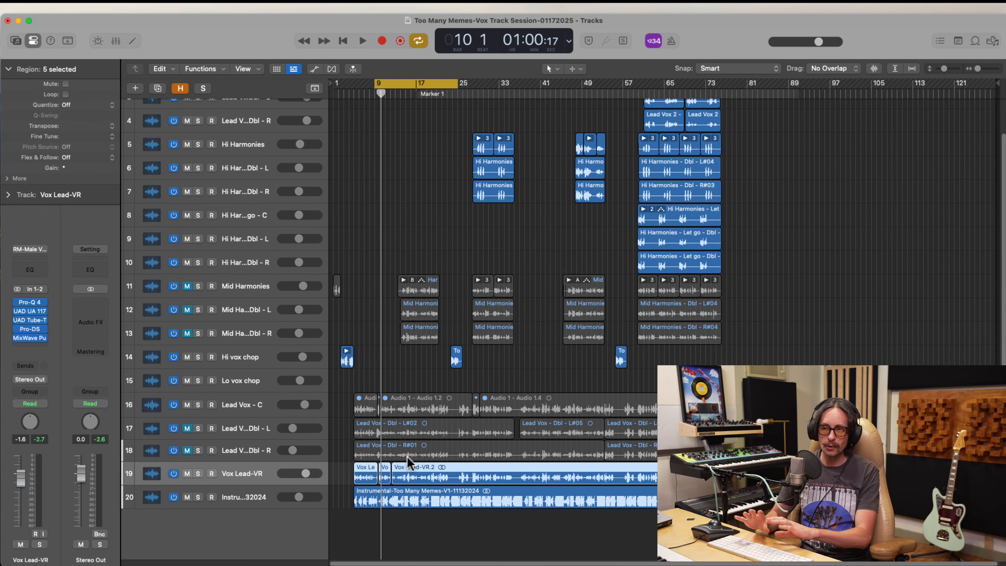
pyautogui.moveTo(447, 441); pyautogui.dragTo(337, 503)
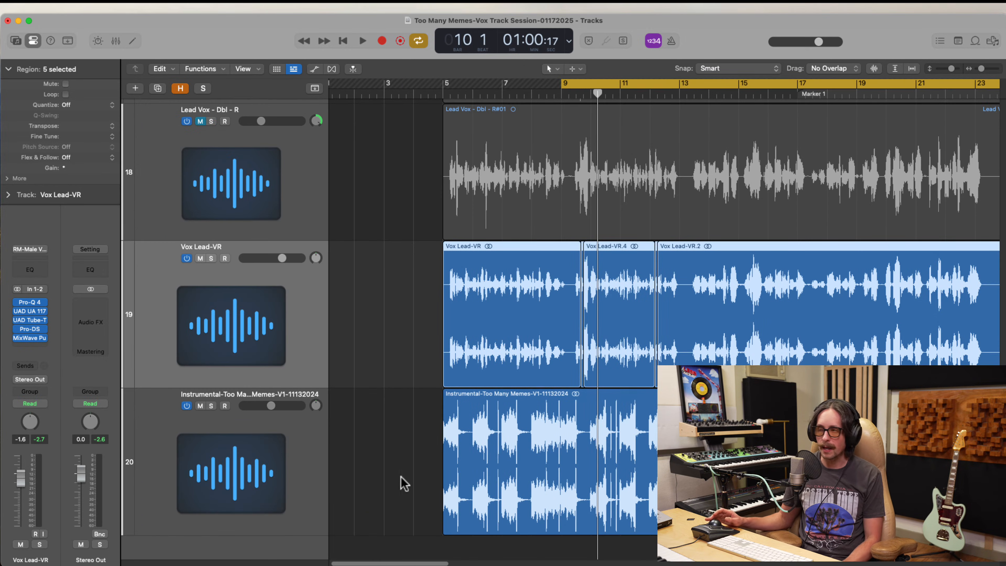
pyautogui.keyDown('ctrl'); pyautogui.keyDown('alt'); pyautogui.click(560, 364); pyautogui.keyUp('alt'); pyautogui.keyUp('ctrl')
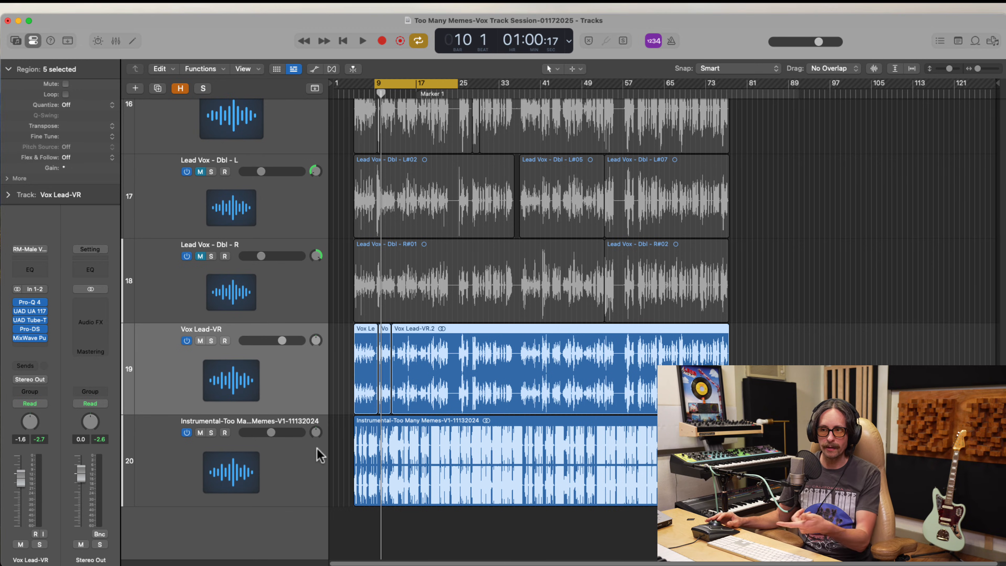
# Select the Vox Lead-VR track's regions and recolor them magenta
pyautogui.click(299, 463)
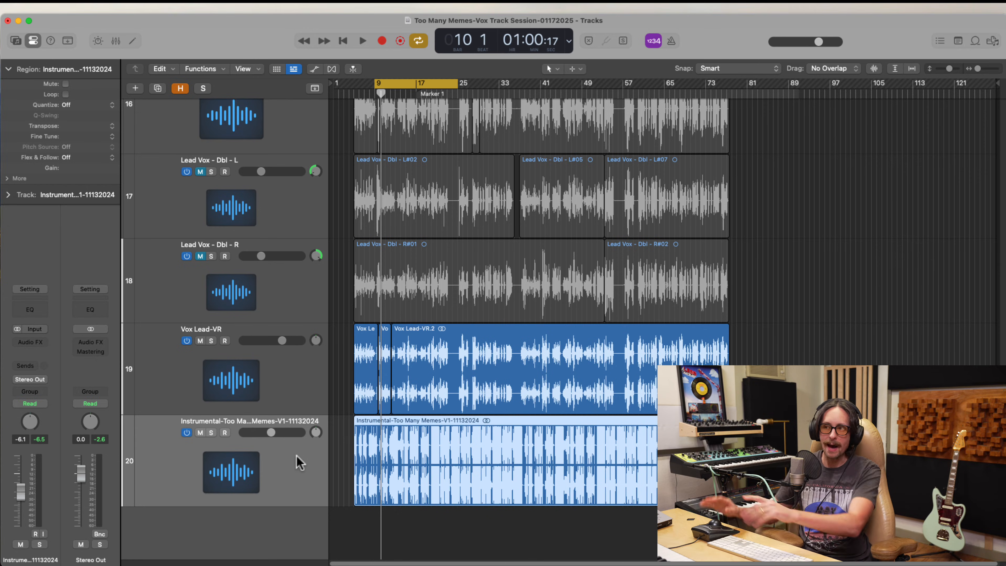
pyautogui.click(290, 385)
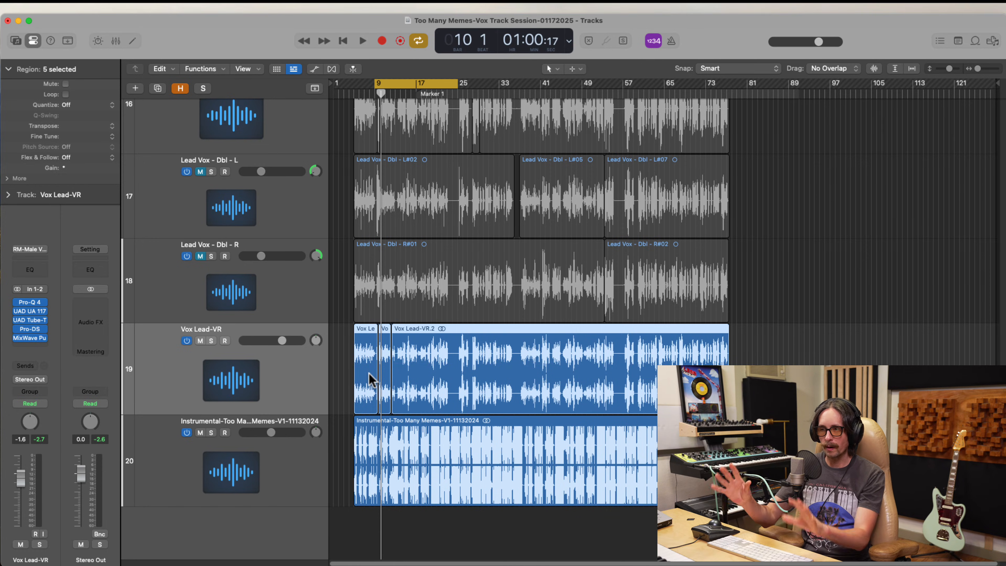
pyautogui.hotkey('alt', 'c')
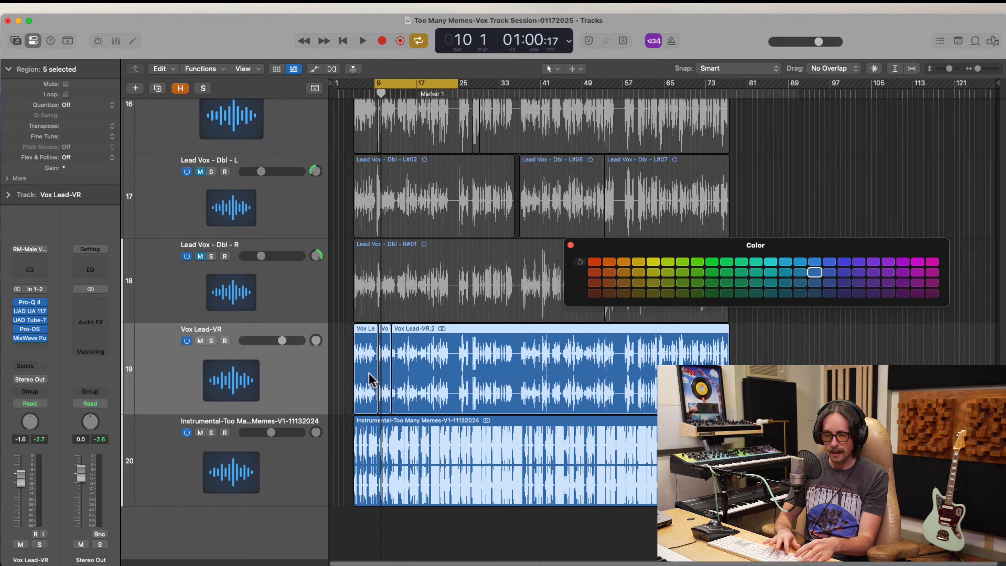
pyautogui.click(911, 260)
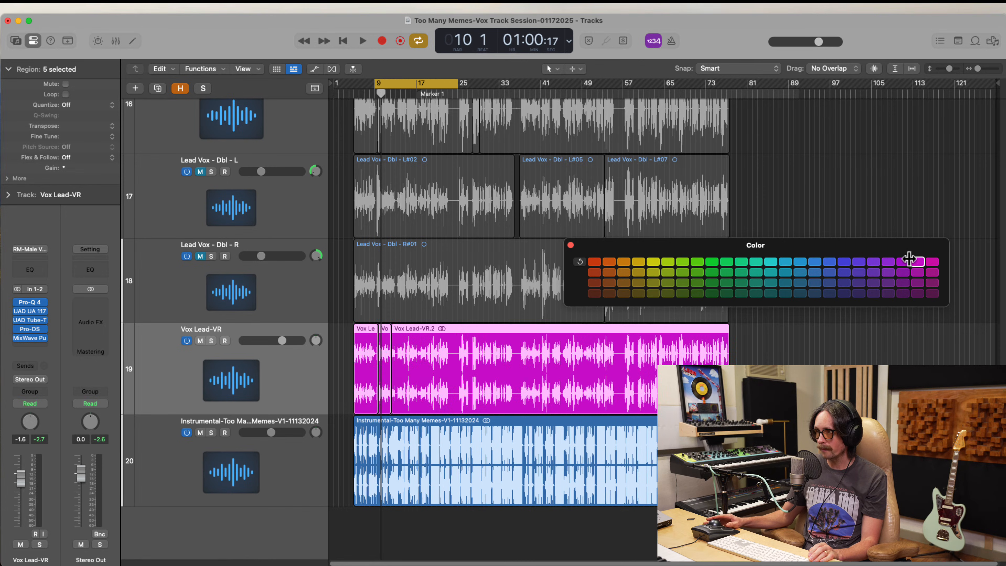
pyautogui.click(571, 246)
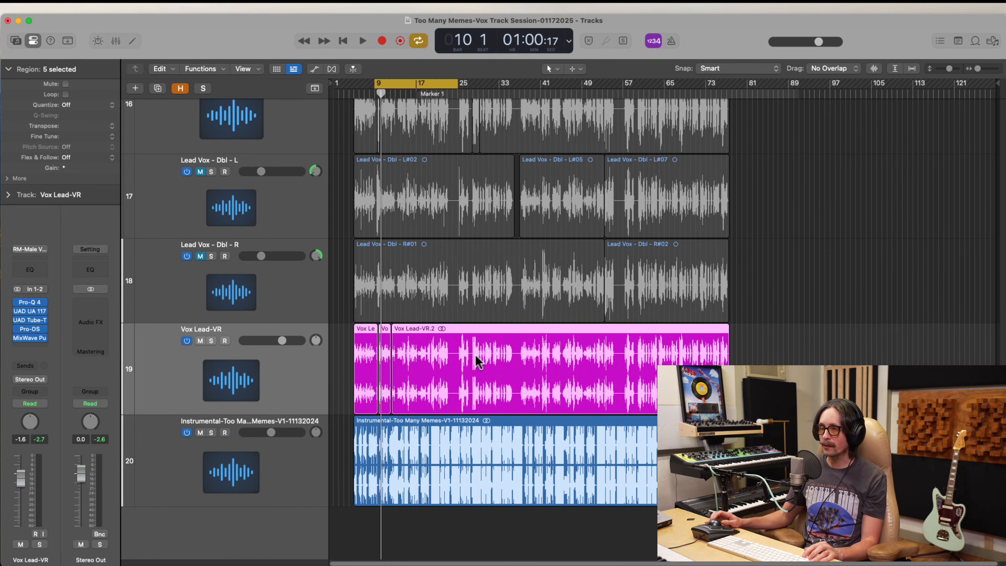
# Review the Lead Vox - Dbl L and R tracks together, and return to the Vox Lead-VR track
pyautogui.scroll(-2, 476, 355)
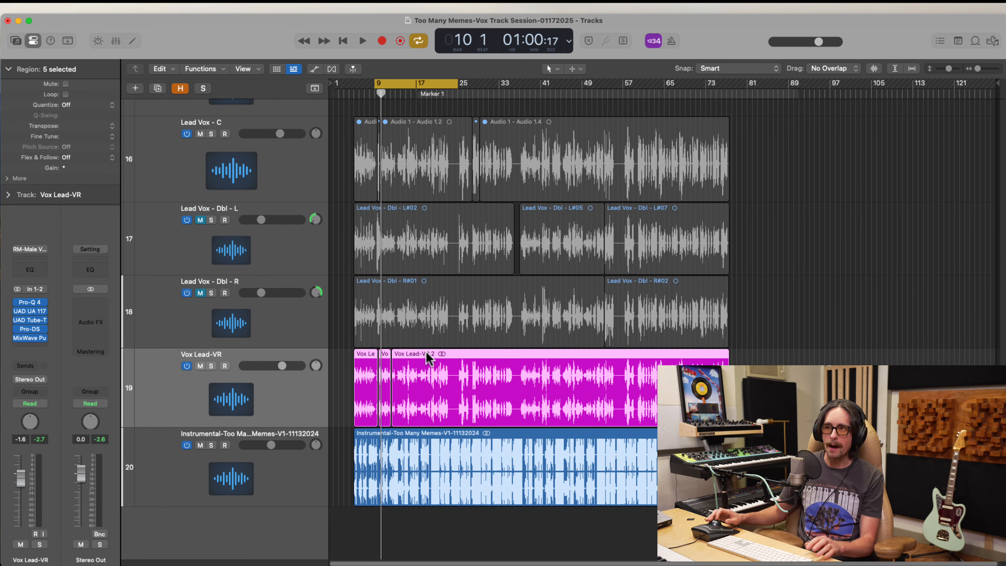
pyautogui.click(264, 317)
pyautogui.keyDown('shift'); pyautogui.click(229, 242); pyautogui.keyUp('shift')
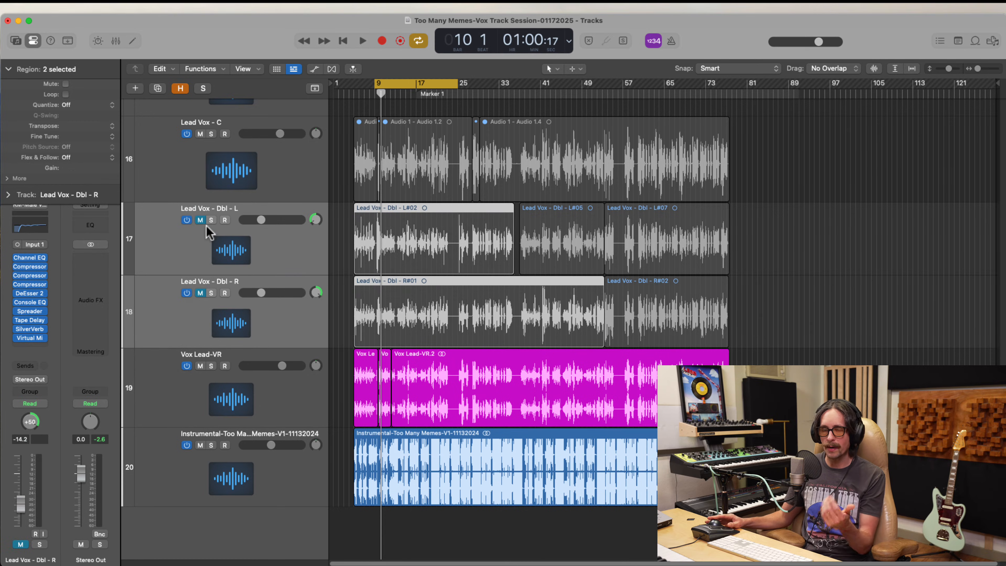
pyautogui.click(270, 414)
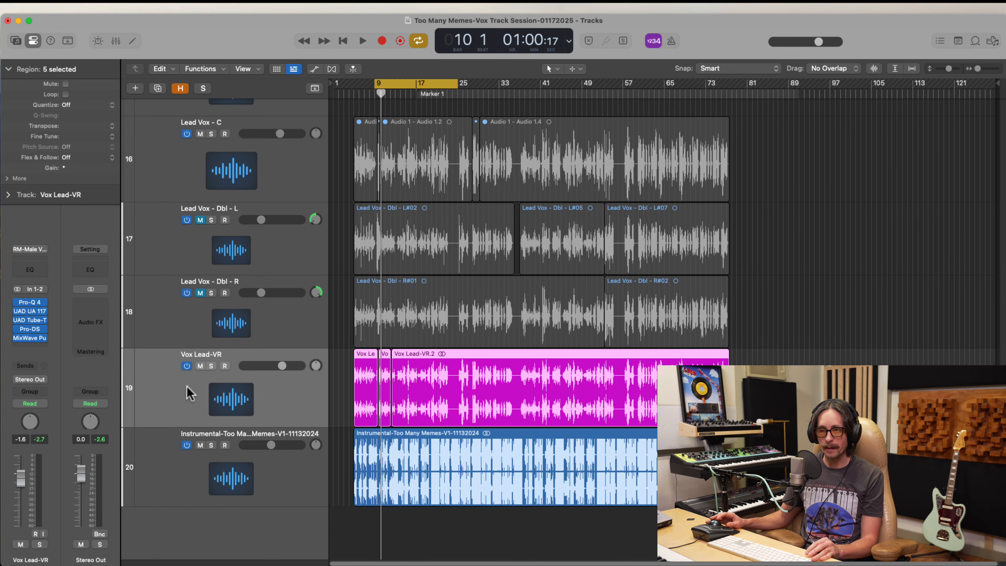
pyautogui.click(35, 346)
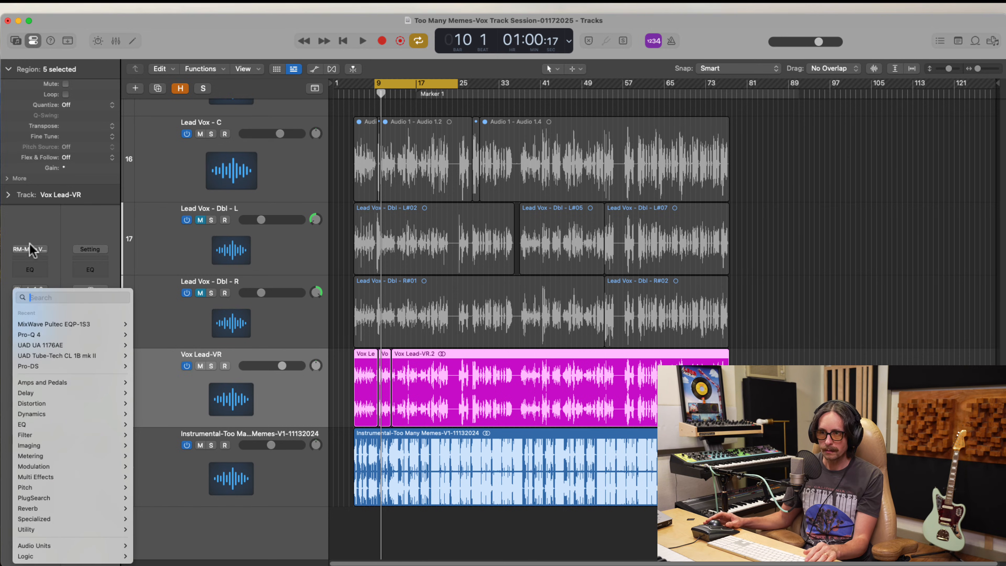
pyautogui.click(30, 231)
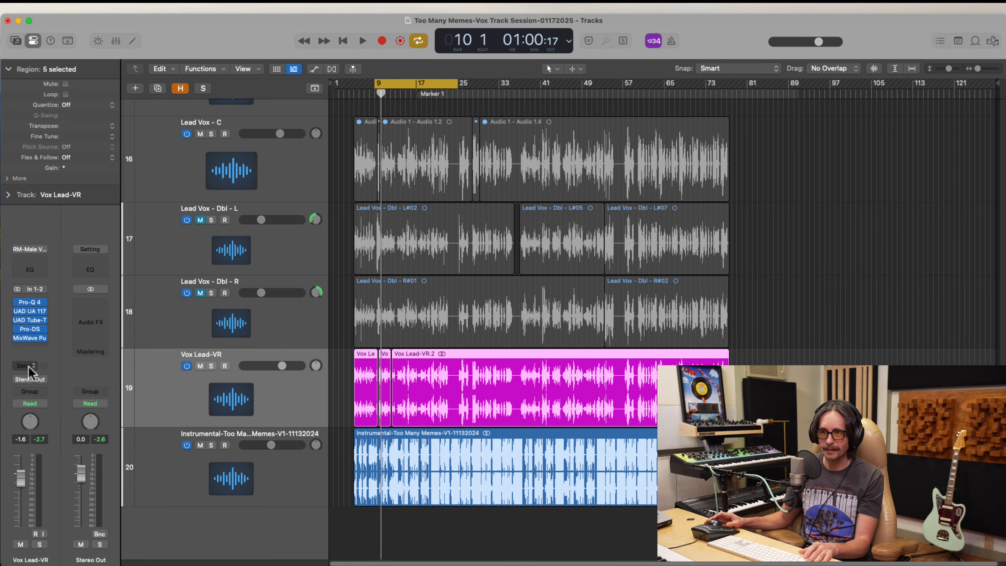
pyautogui.click(29, 368)
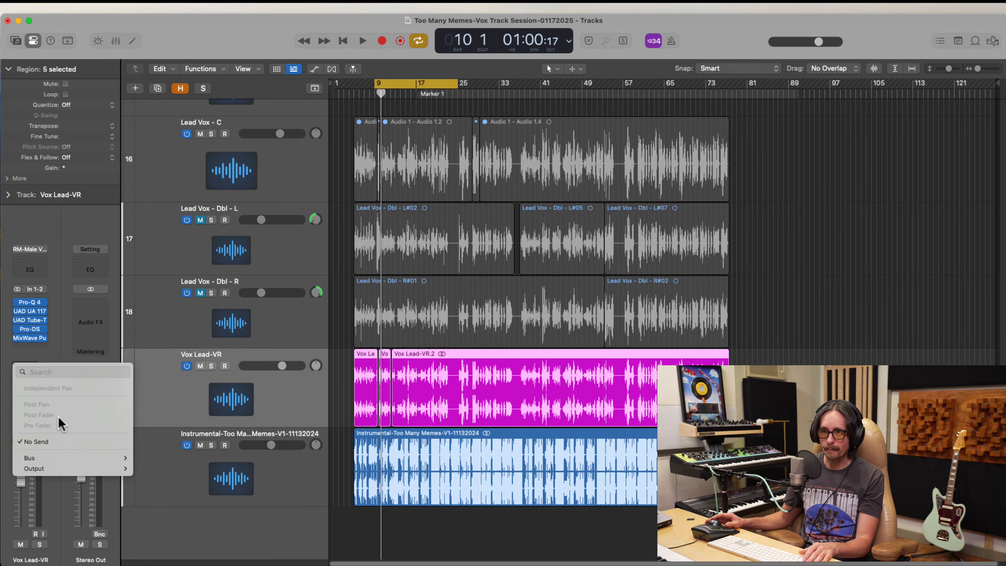
pyautogui.click(62, 338)
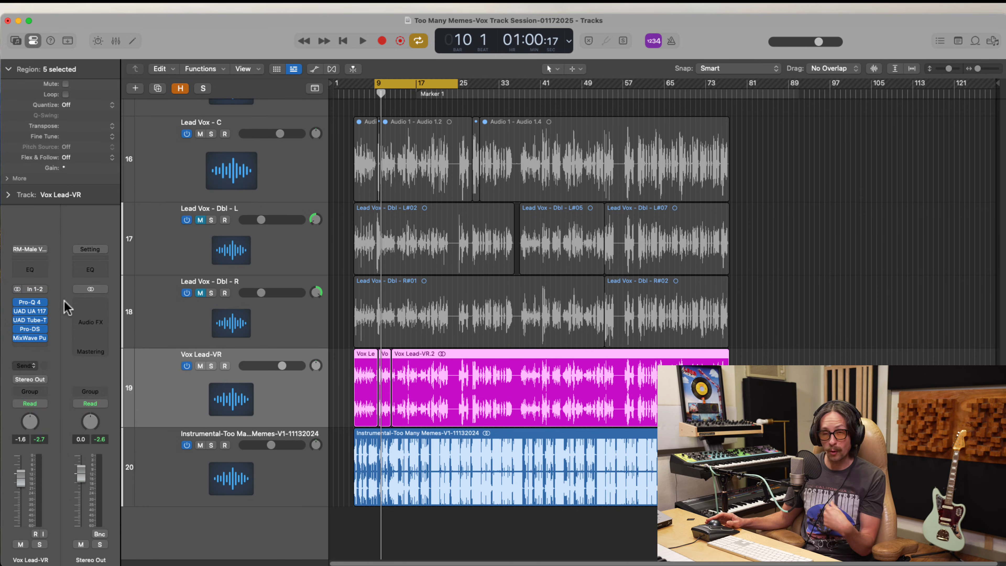
# Search the plug-ins for Valhalla and insert ValhallaVintageVerb after the Pultec EQ on the Vox Lead-VR track
pyautogui.click(34, 346)
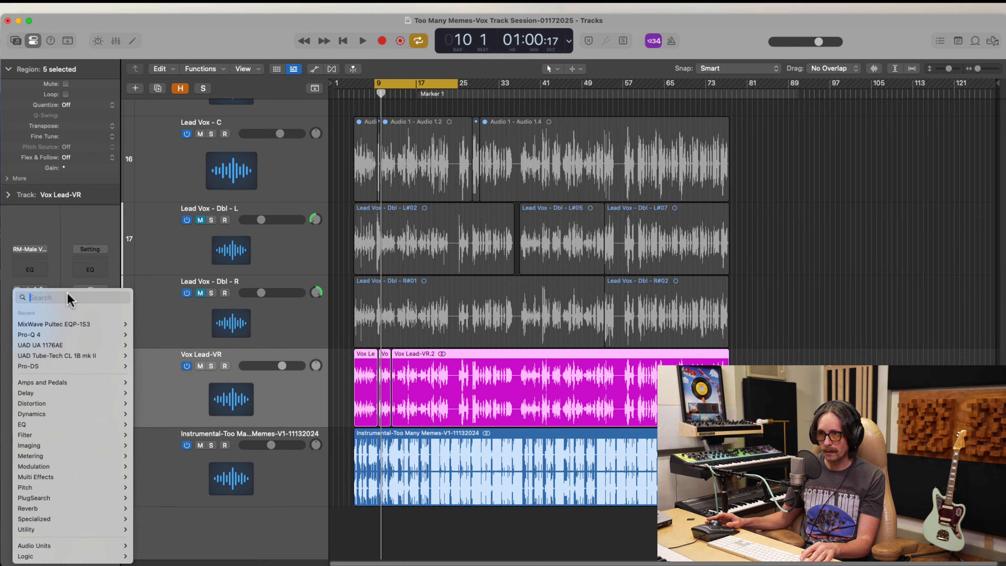
pyautogui.write('valhall')
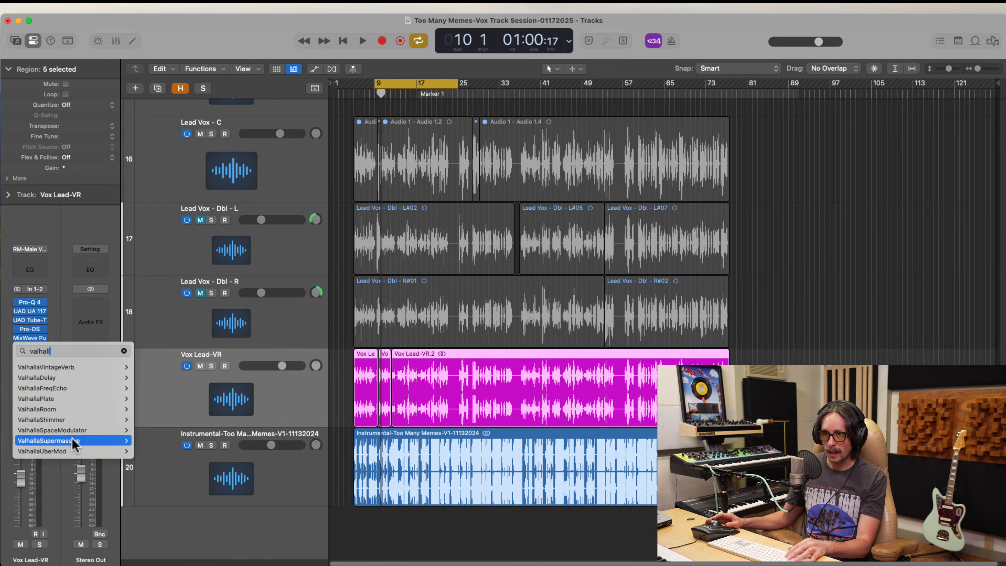
pyautogui.click(81, 368)
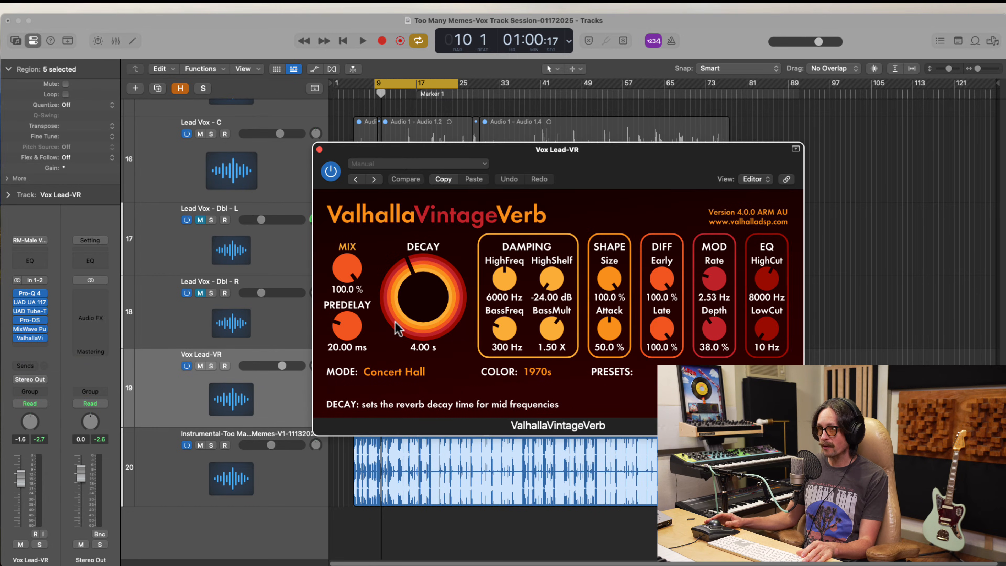
# Set the reverb's decay to 2.63 s, mix to 14.8% and predelay to 30.78 ms, and switch the transport display to Custom
pyautogui.moveTo(432, 314); pyautogui.dragTo(421, 306)
pyautogui.moveTo(348, 272); pyautogui.dragTo(356, 391)
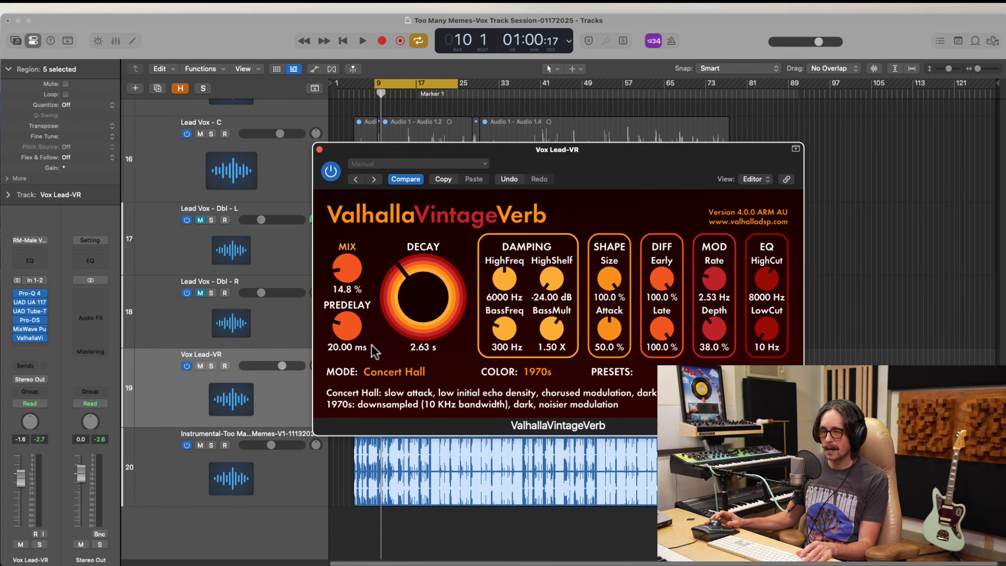
pyautogui.moveTo(347, 330); pyautogui.dragTo(348, 322)
pyautogui.click(568, 40)
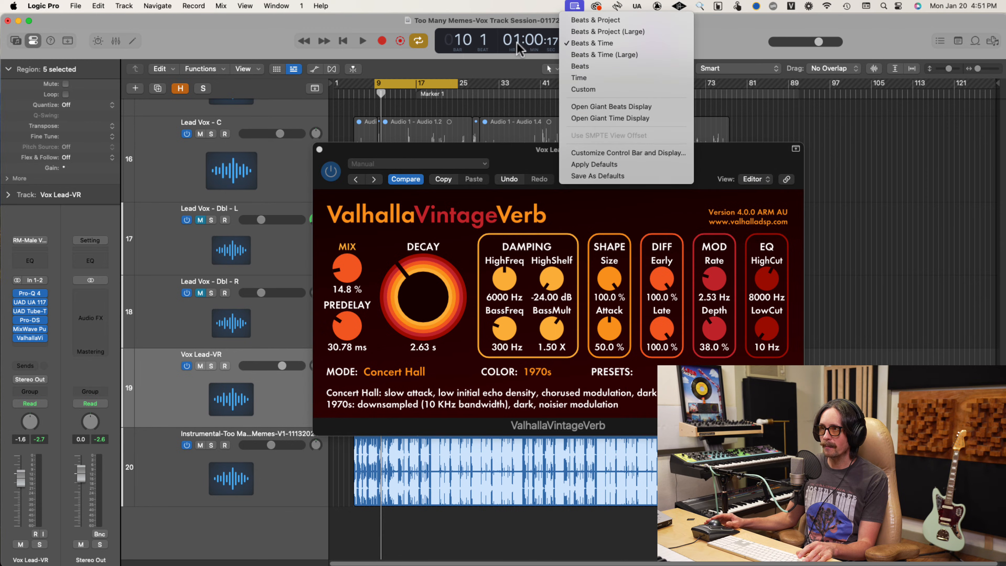
pyautogui.click(590, 89)
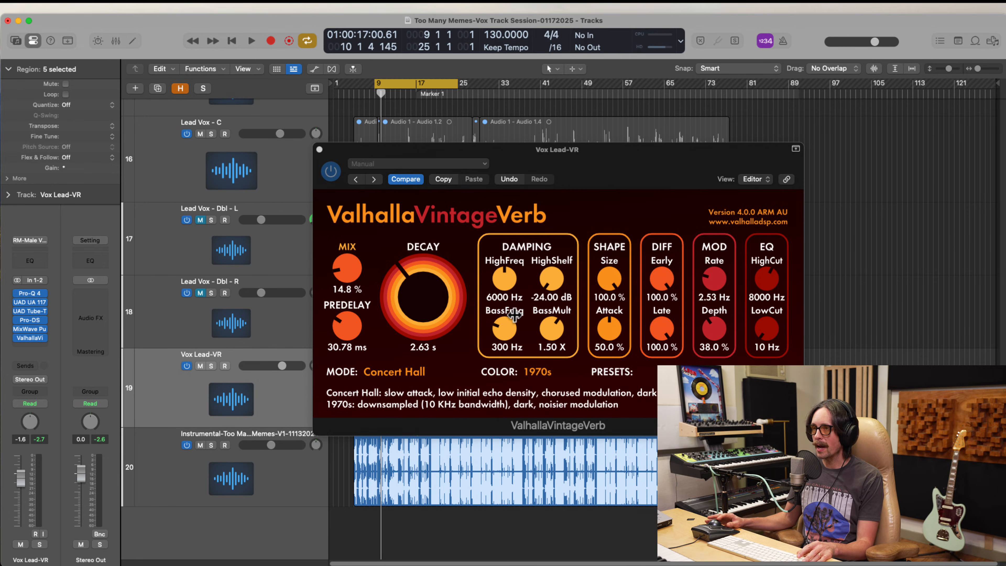
# Set the reverb mode to Smooth Plate and its color to NOW
pyautogui.click(394, 371)
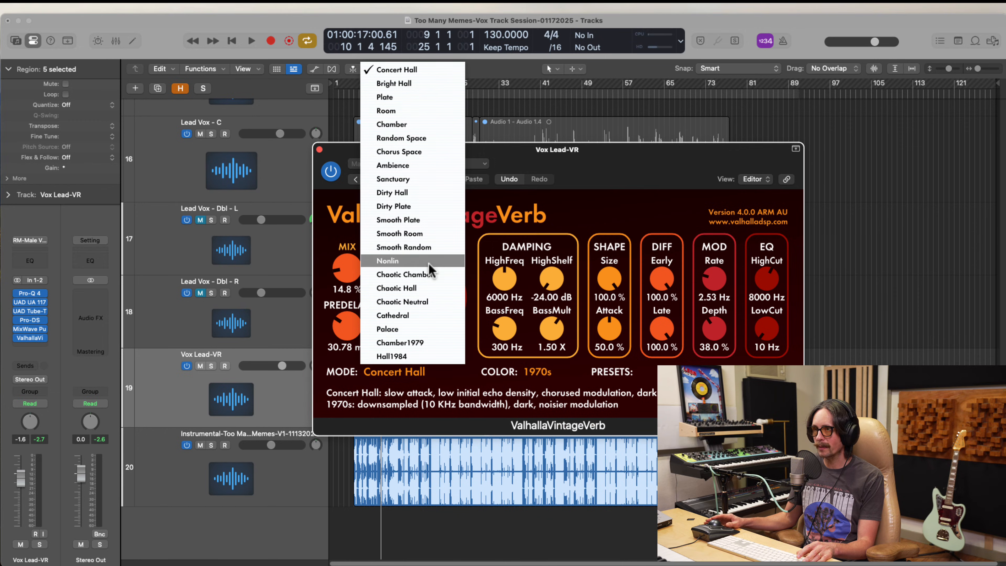
pyautogui.click(417, 220)
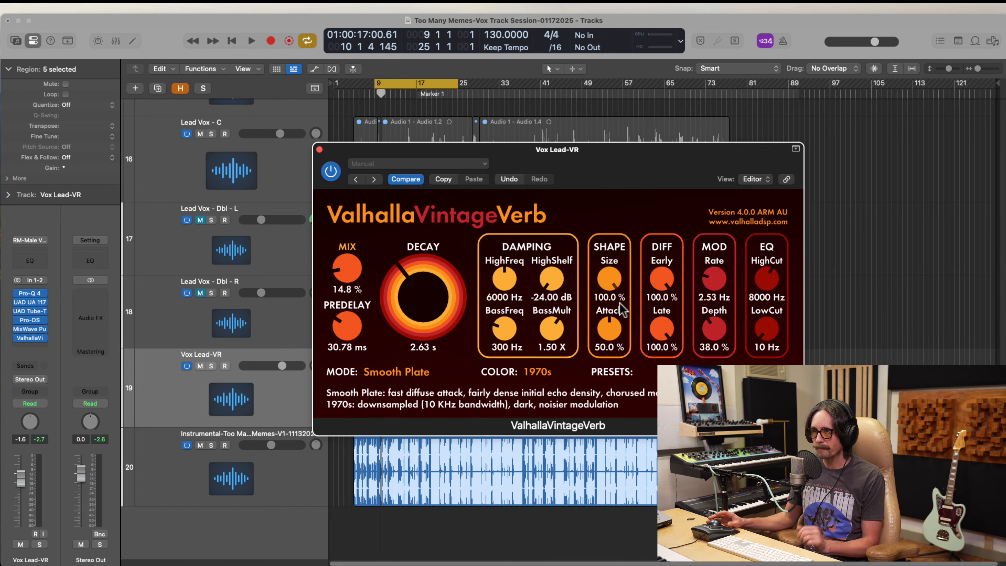
pyautogui.click(545, 373)
pyautogui.click(550, 400)
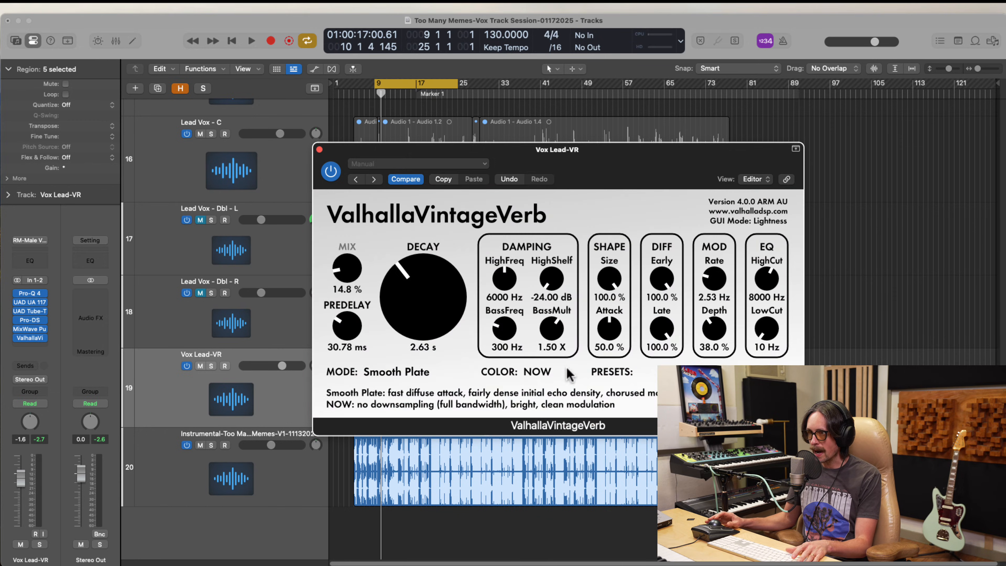
# Set the reverb's BassFreq damping to 1390 Hz, BassMult to 1.21 X and LowCut to 230 Hz
pyautogui.moveTo(504, 328); pyautogui.dragTo(510, 266)
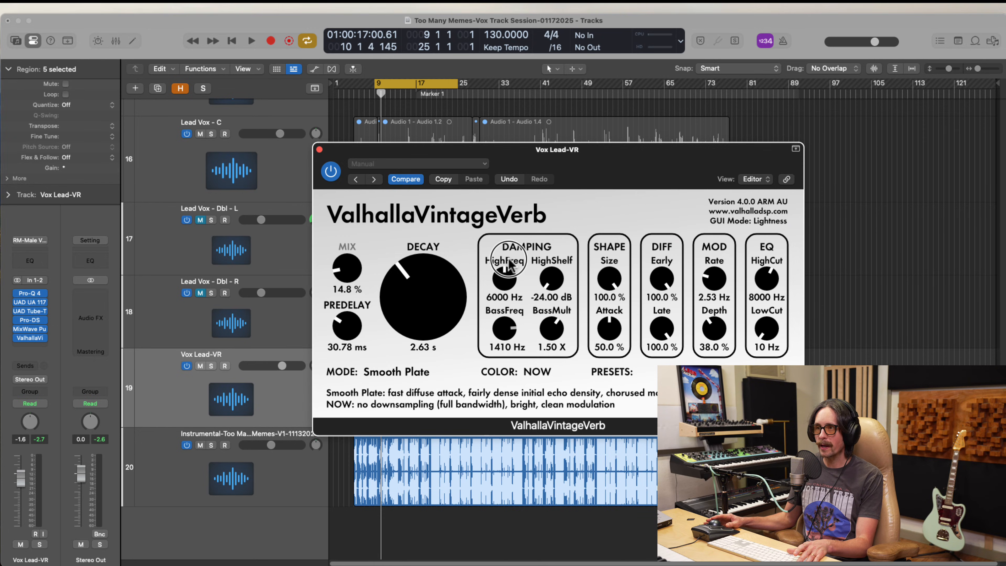
pyautogui.moveTo(550, 323); pyautogui.dragTo(551, 344)
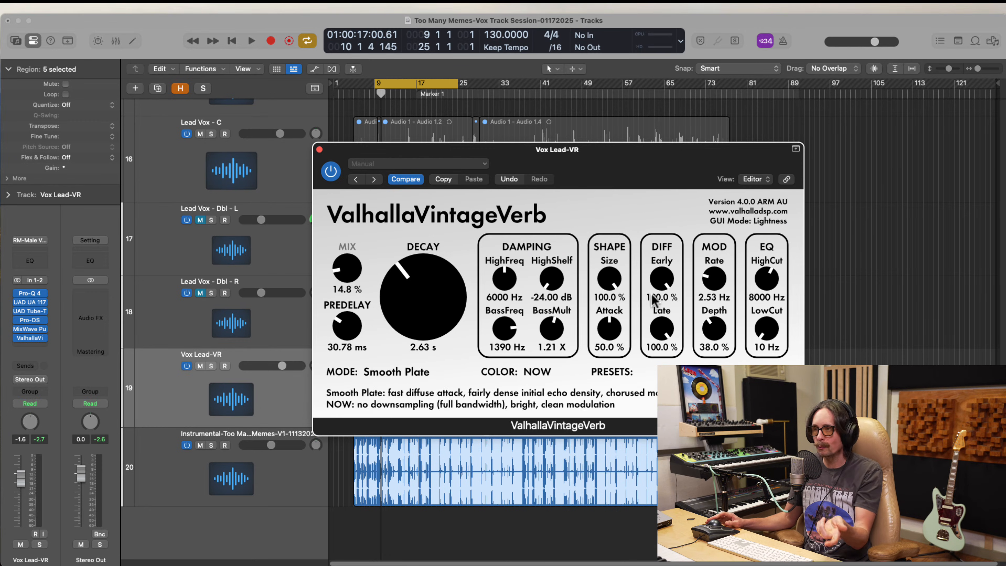
pyautogui.moveTo(770, 329); pyautogui.dragTo(774, 314)
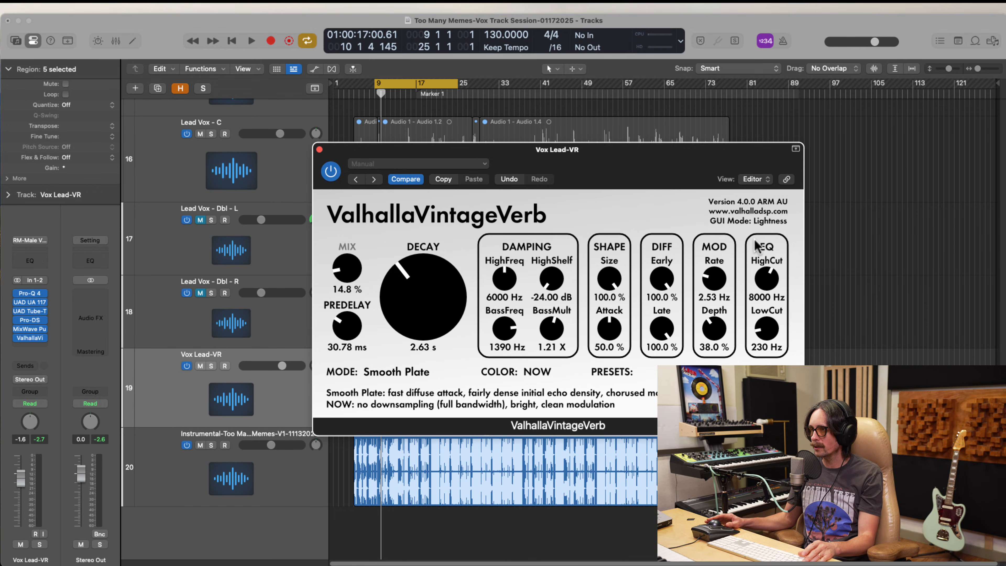
# Reduce the reverb's Size to 54.1% and set its HighCut to 6190 Hz
pyautogui.moveTo(612, 288); pyautogui.dragTo(608, 349)
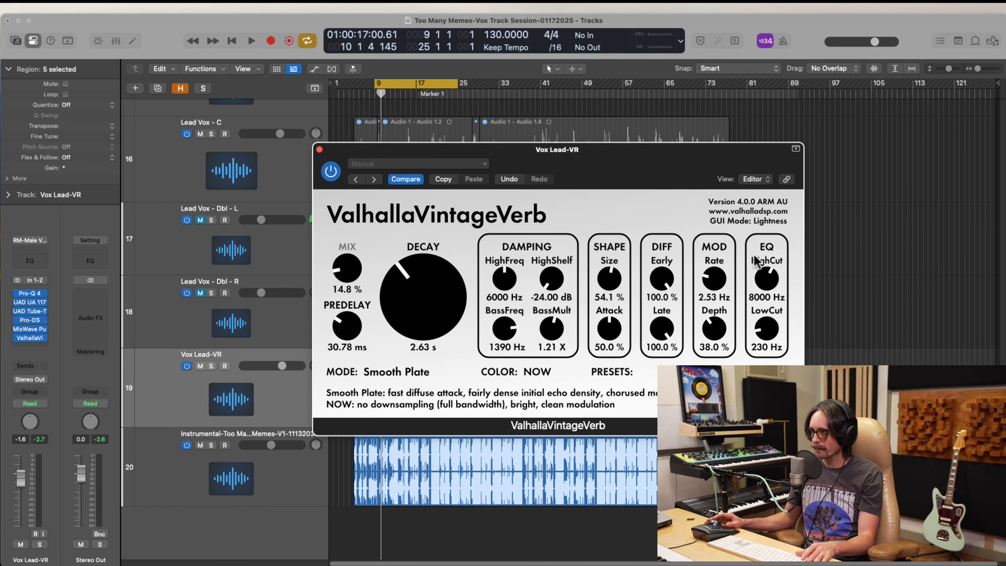
pyautogui.moveTo(767, 277); pyautogui.dragTo(776, 268)
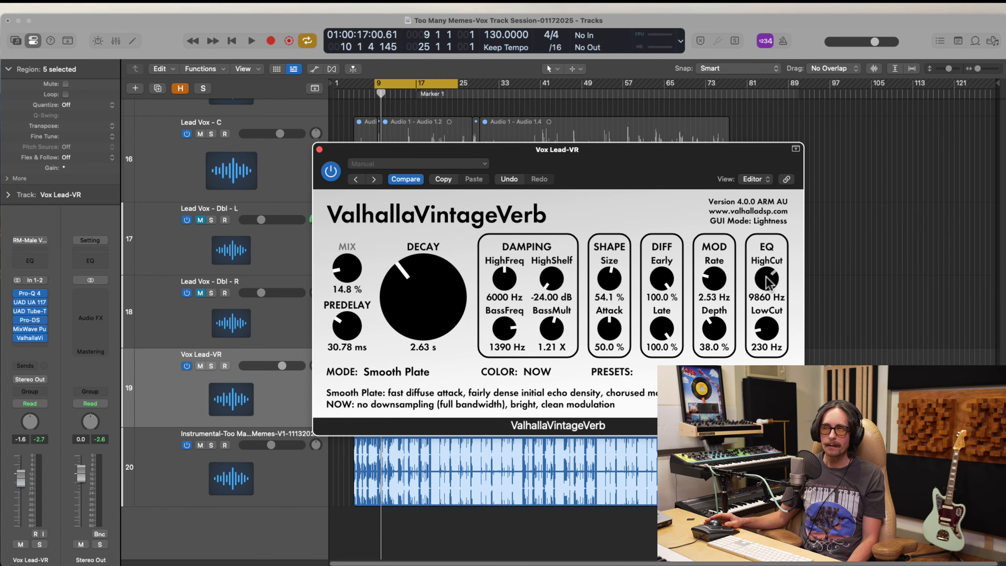
pyautogui.moveTo(768, 282)
pyautogui.mouseDown()
pyautogui.moveTo(767, 305)
pyautogui.moveTo(771, 277)
pyautogui.mouseUp()
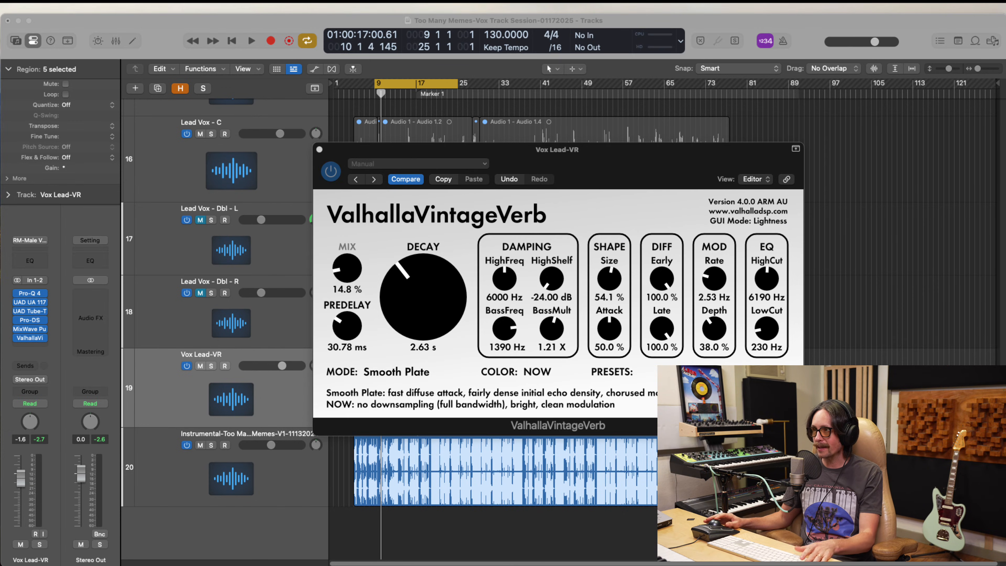
pyautogui.click(177, 27)
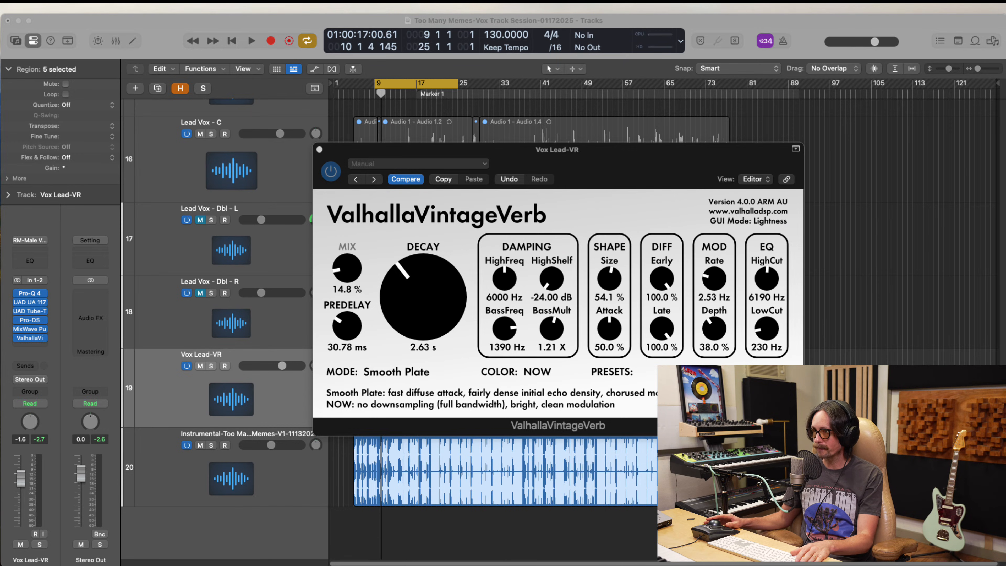
pyautogui.click(165, 25)
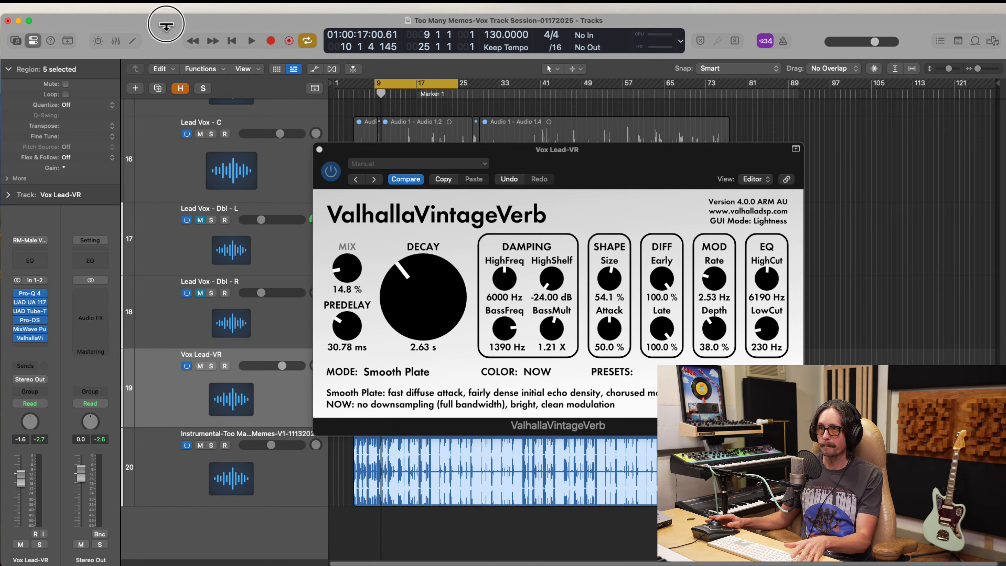
# Play the mix and set the plate reverb's mix to 11.8%, predelay to 29.37 ms and decay to 2.52 s
pyautogui.press('space')
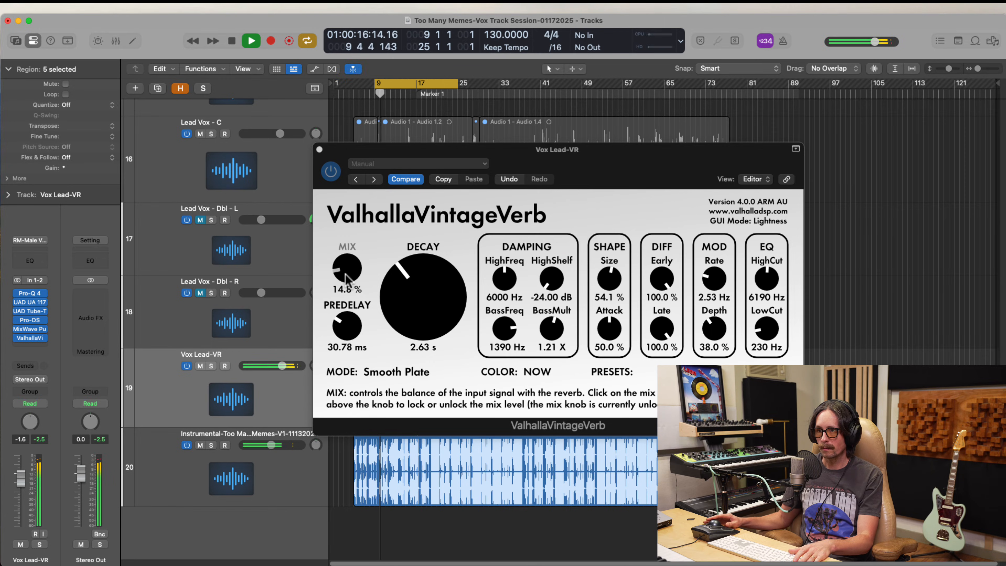
pyautogui.moveTo(349, 272); pyautogui.dragTo(351, 279)
pyautogui.moveTo(353, 324); pyautogui.dragTo(352, 327)
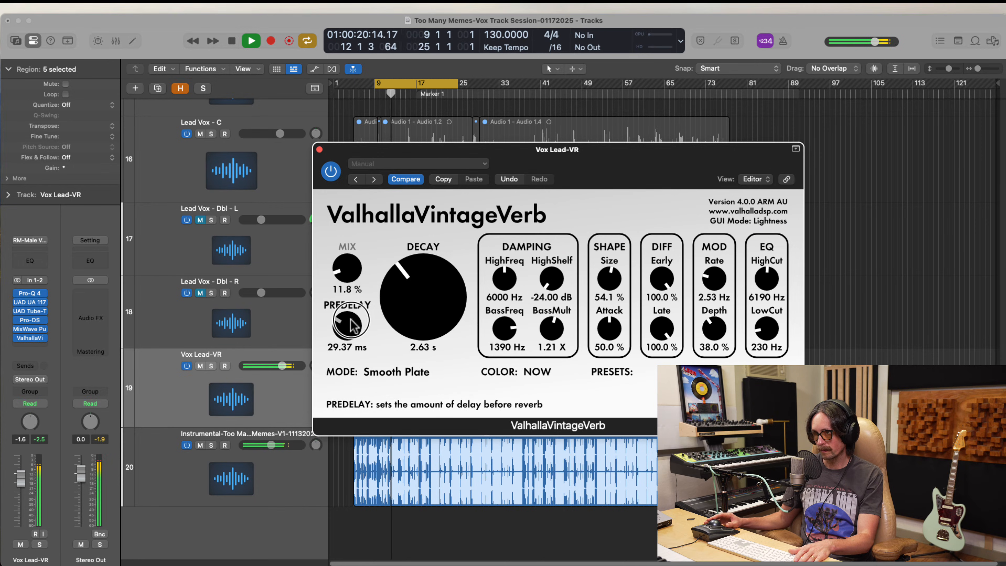
pyautogui.moveTo(417, 312); pyautogui.dragTo(417, 318)
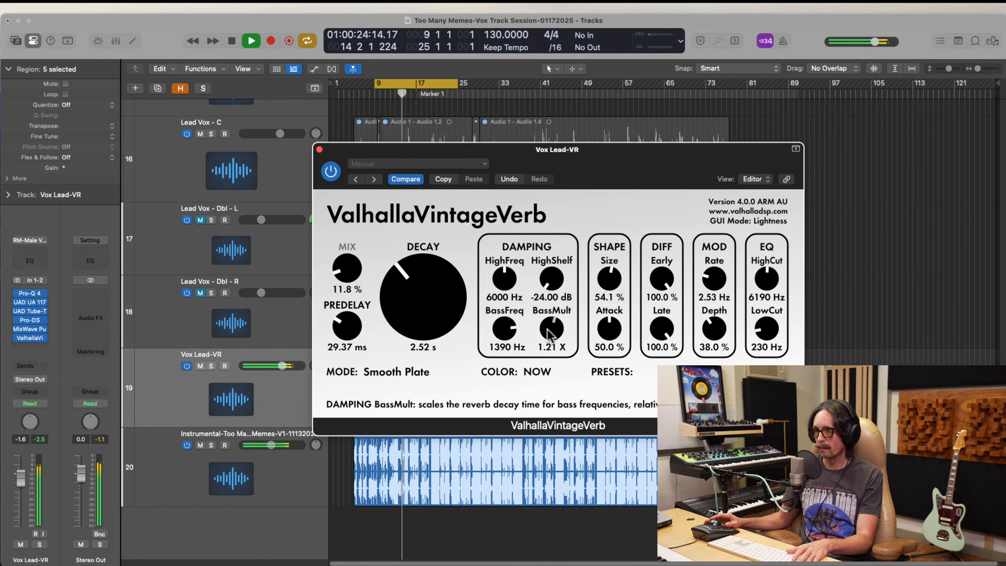
# Set the plate reverb's BassMult to 1.38 X, HighFreq damping to 5280 Hz and HighCut to 6360 Hz, and stop playback
pyautogui.moveTo(550, 329); pyautogui.dragTo(550, 340)
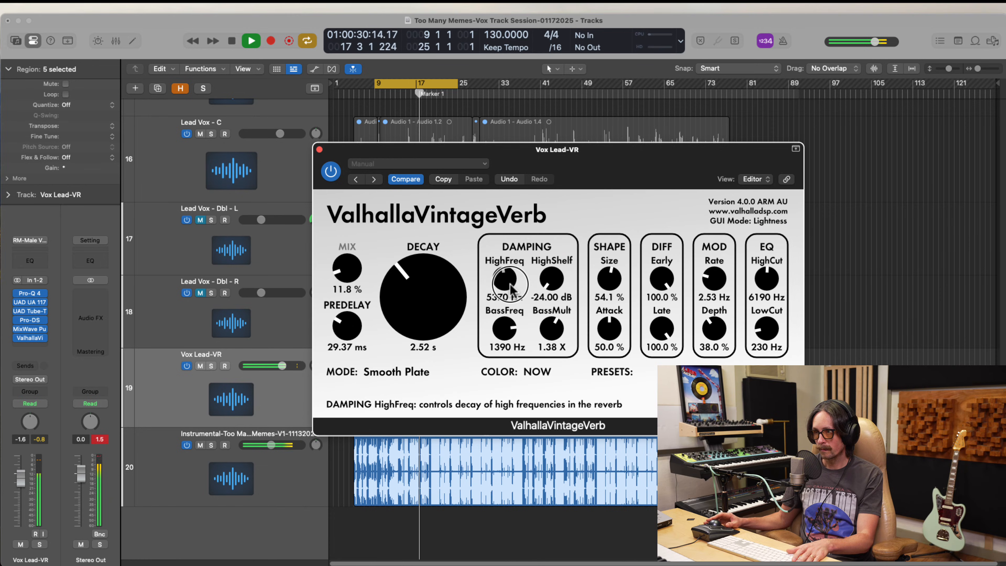
pyautogui.moveTo(509, 280); pyautogui.dragTo(509, 283)
pyautogui.moveTo(753, 284); pyautogui.dragTo(754, 279)
pyautogui.press('space')
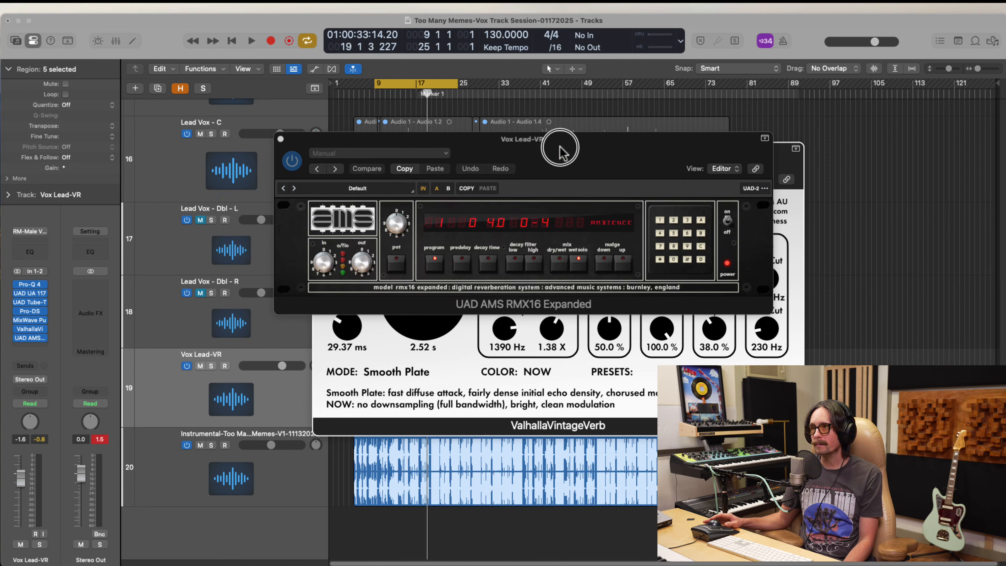
# Move the UAD AMS RMX16 reverb window aside and set its dry/wet mix to 10.0, keeping the Ambience program
pyautogui.moveTo(556, 146); pyautogui.dragTo(387, 180)
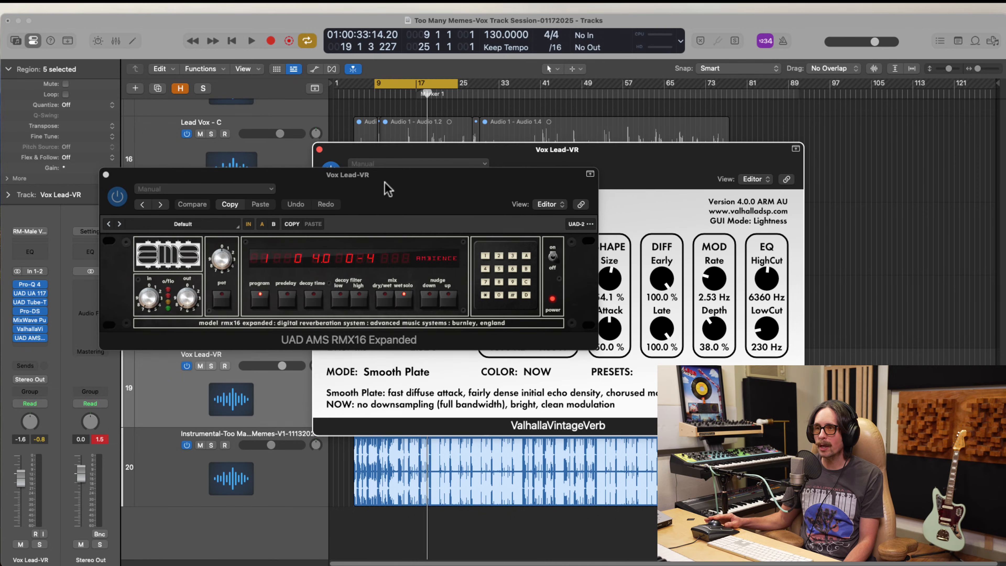
pyautogui.click(174, 224)
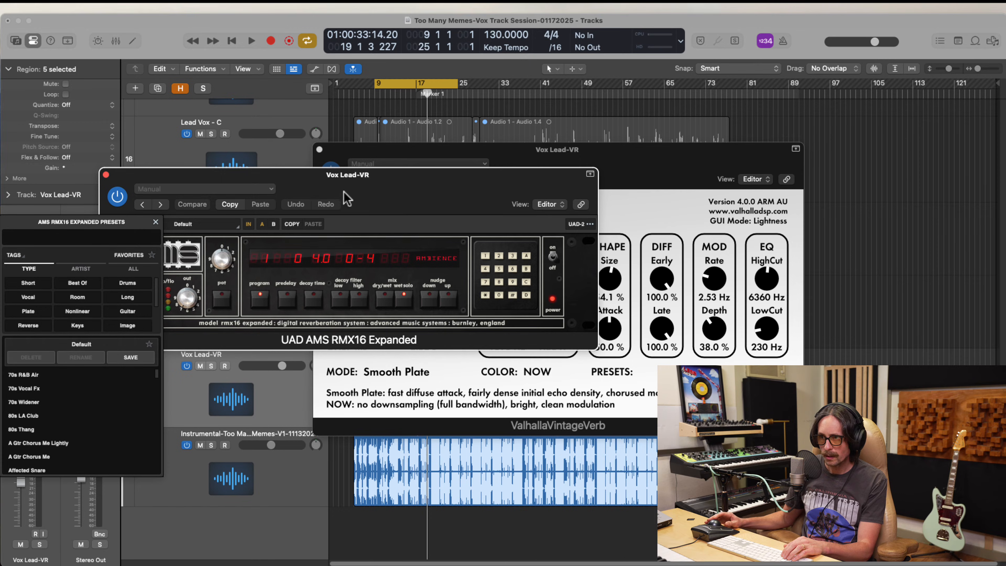
pyautogui.click(437, 259)
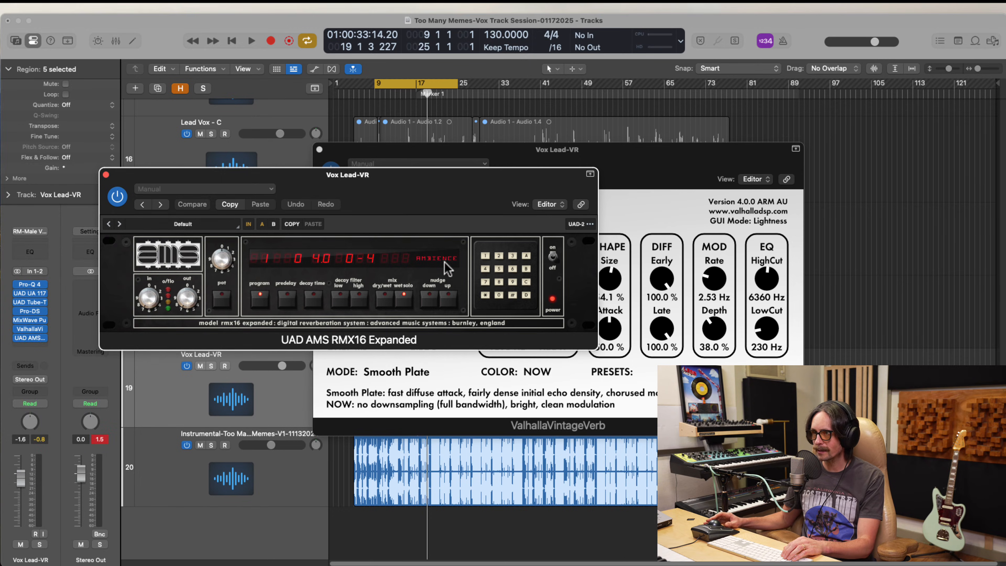
pyautogui.click(400, 296)
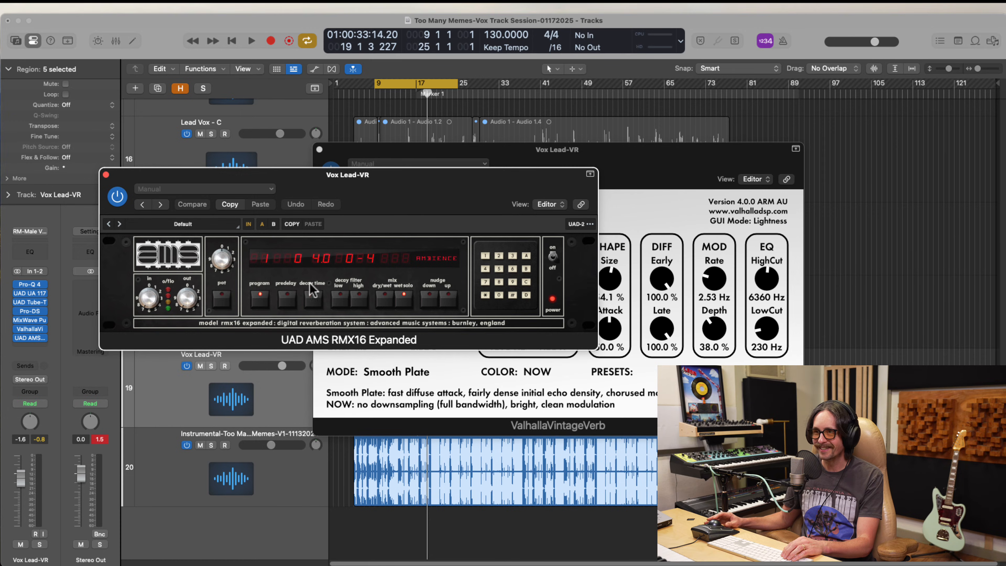
pyautogui.click(383, 300)
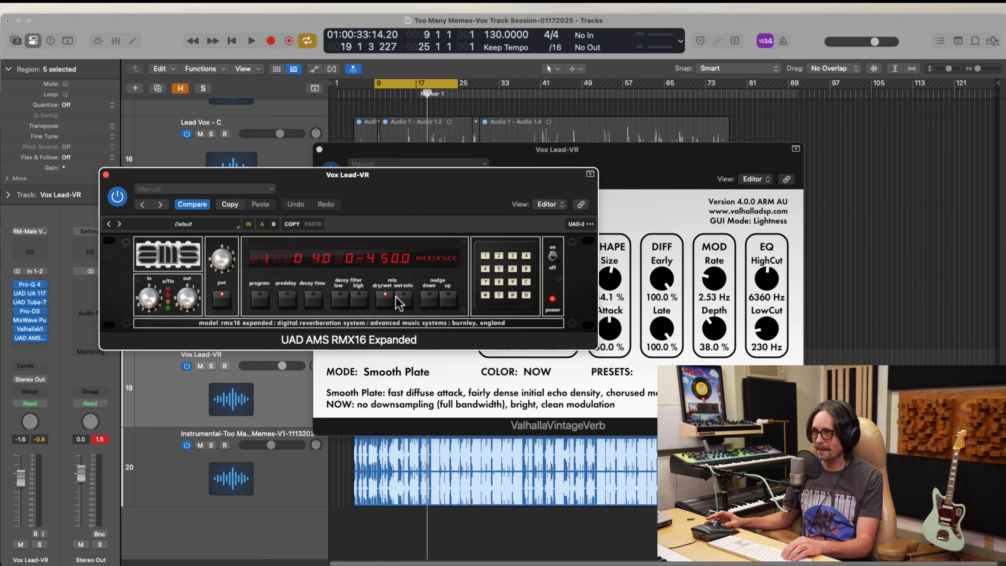
pyautogui.click(429, 302)
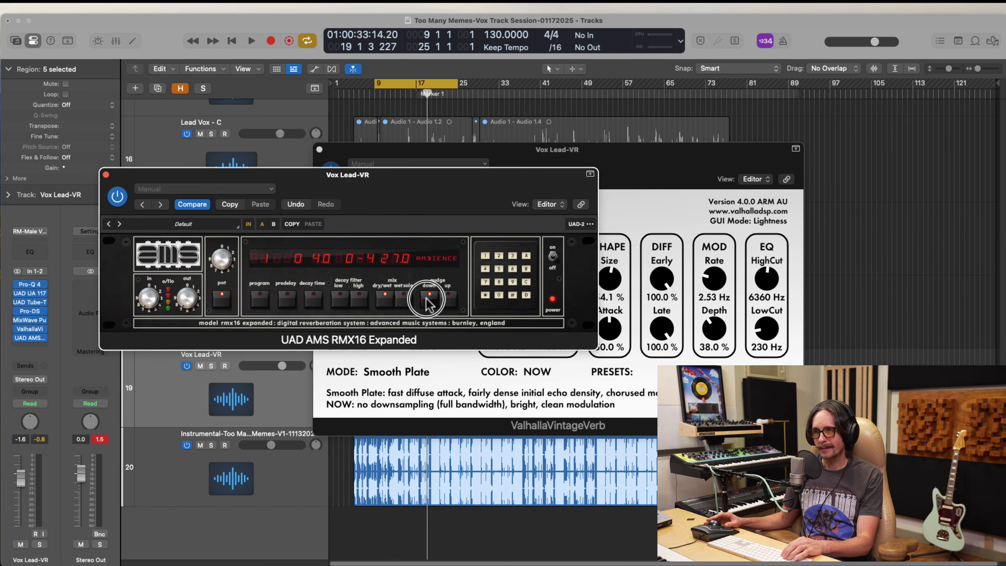
pyautogui.click(427, 298)
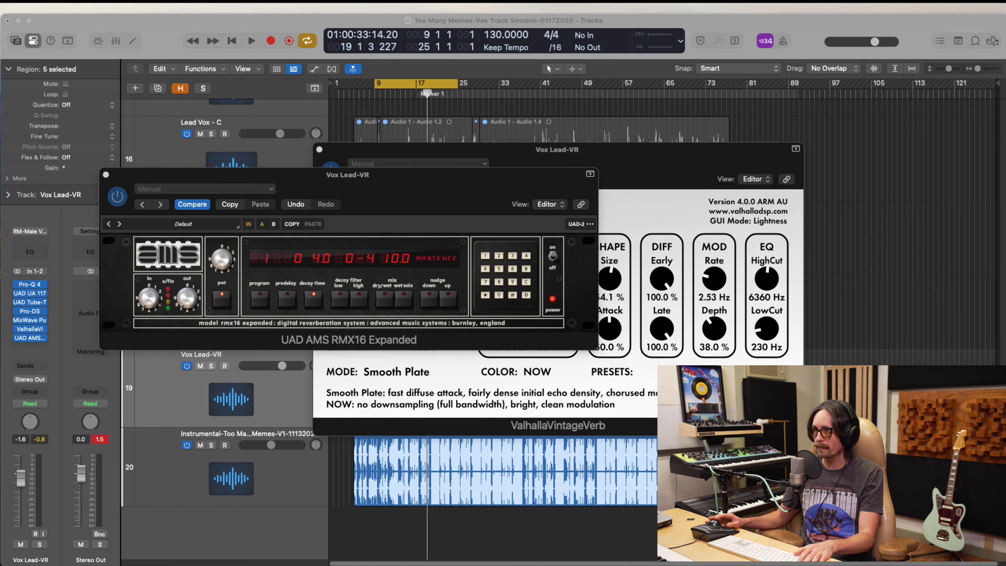
# Play the mix, raise the RMX16's dry/wet mix to 11.0 and close its window
pyautogui.click(65, 355)
pyautogui.press('space')
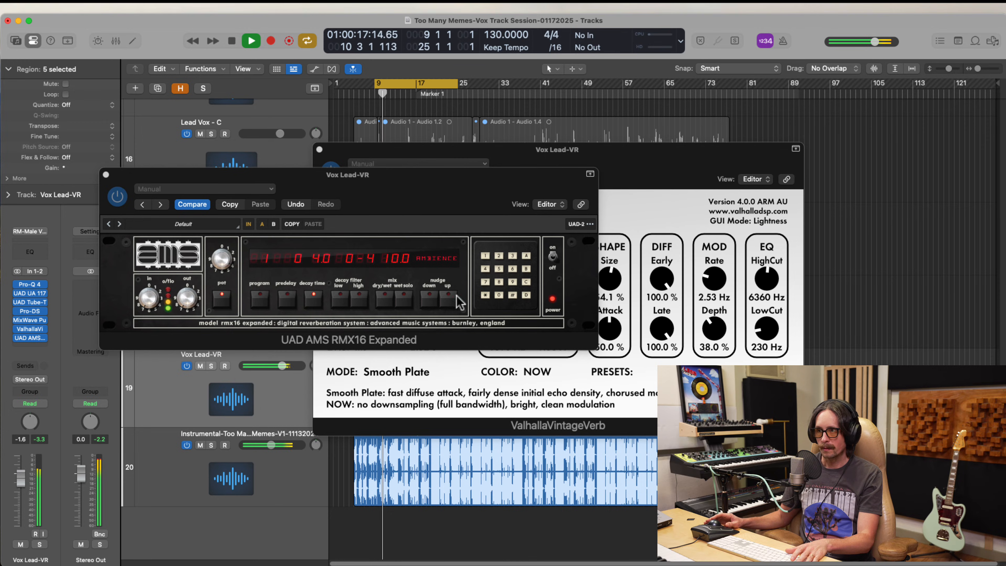
pyautogui.click(384, 300)
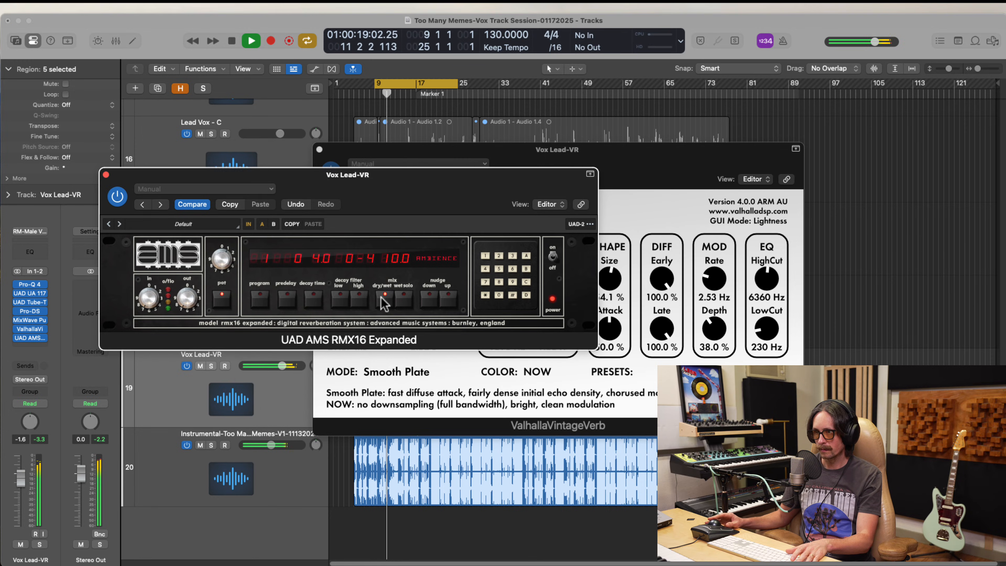
pyautogui.click(448, 301)
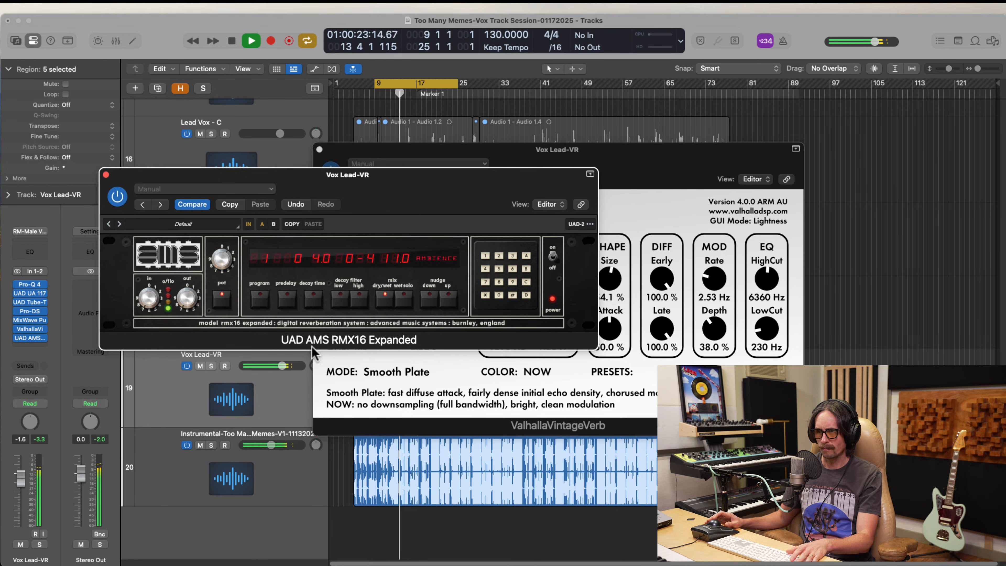
pyautogui.click(106, 175)
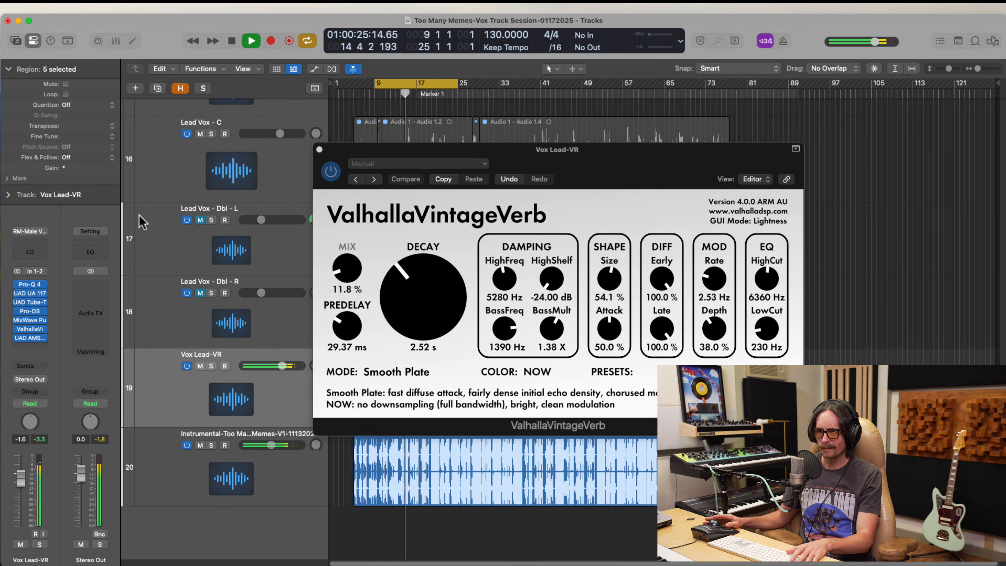
# Solo the Vox Lead-VR track and set the ValhallaVintageVerb predelay to 26.89 ms
pyautogui.click(211, 365)
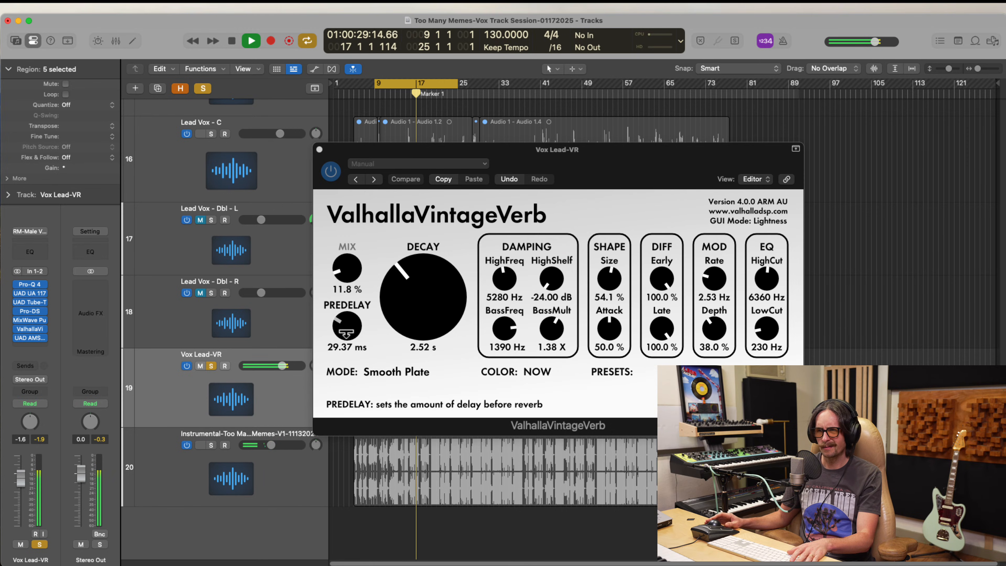
pyautogui.moveTo(346, 328); pyautogui.dragTo(344, 332)
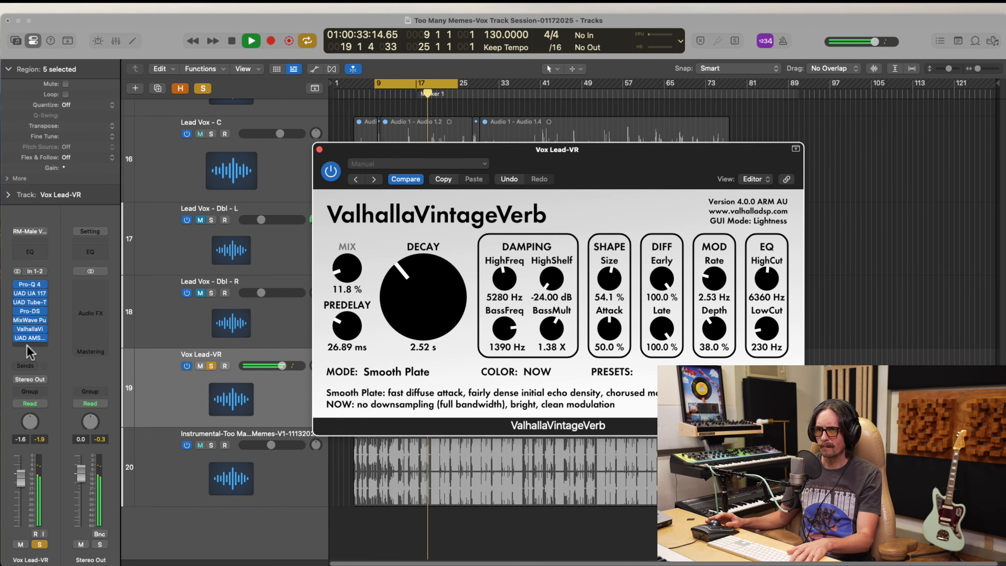
# Compare the soloed vocal with the ValhallaVintageVerb and RMX16 inserts bypassed and active during playback, leaving both active
pyautogui.click(17, 339)
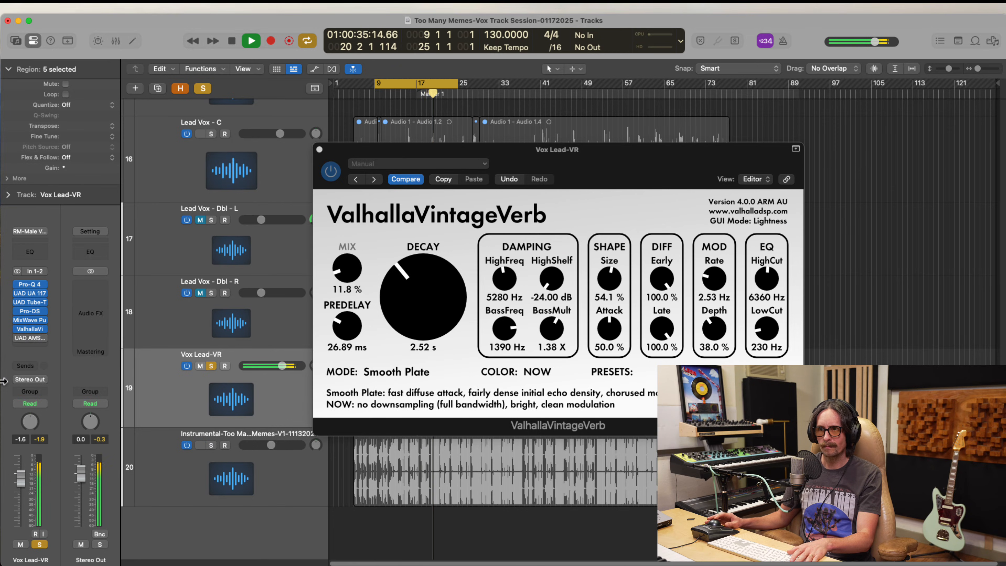
pyautogui.rightClick(19, 330)
pyautogui.click(18, 330)
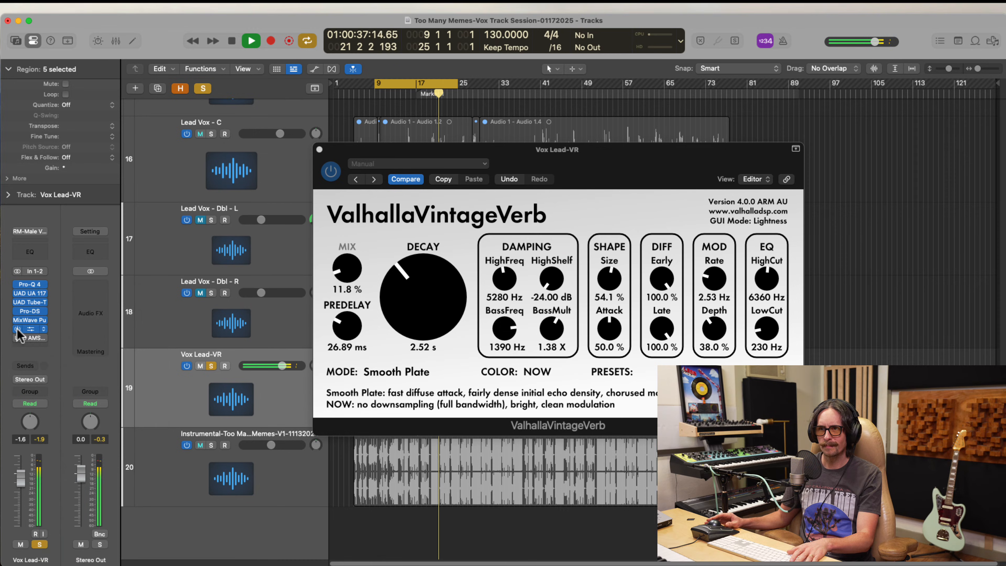
pyautogui.click(17, 329)
pyautogui.press('space')
pyautogui.press('space')
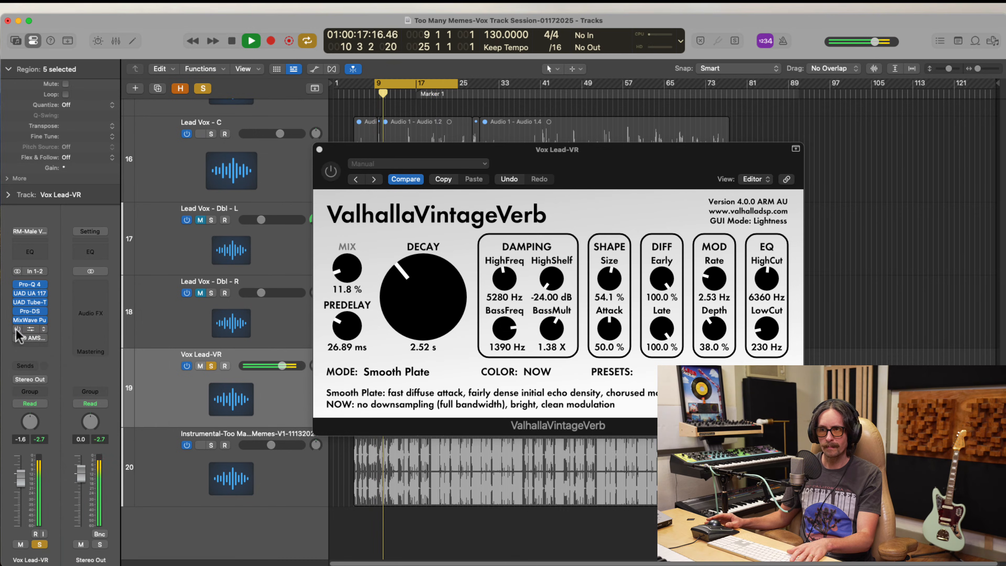
pyautogui.click(17, 329)
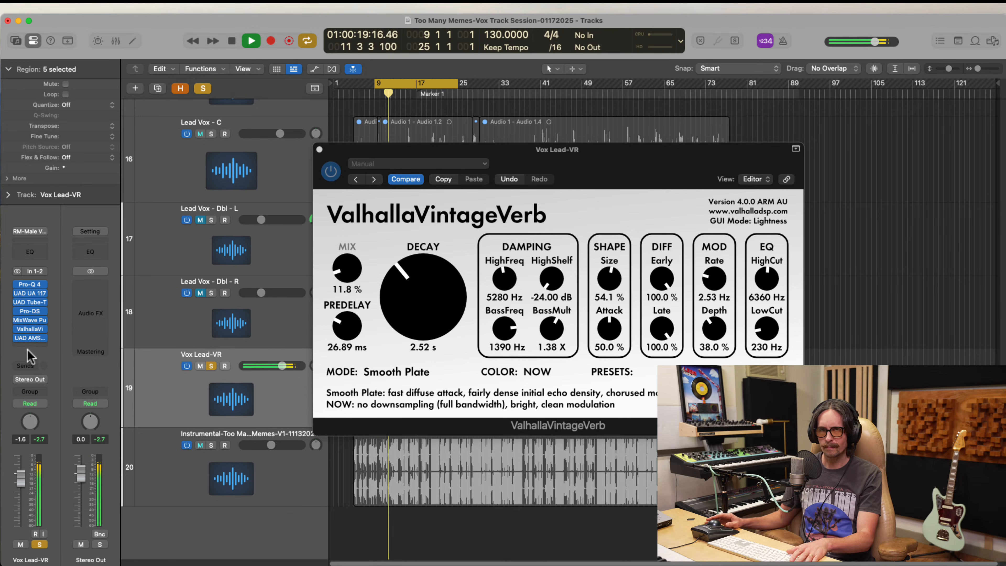
pyautogui.moveTo(31, 330)
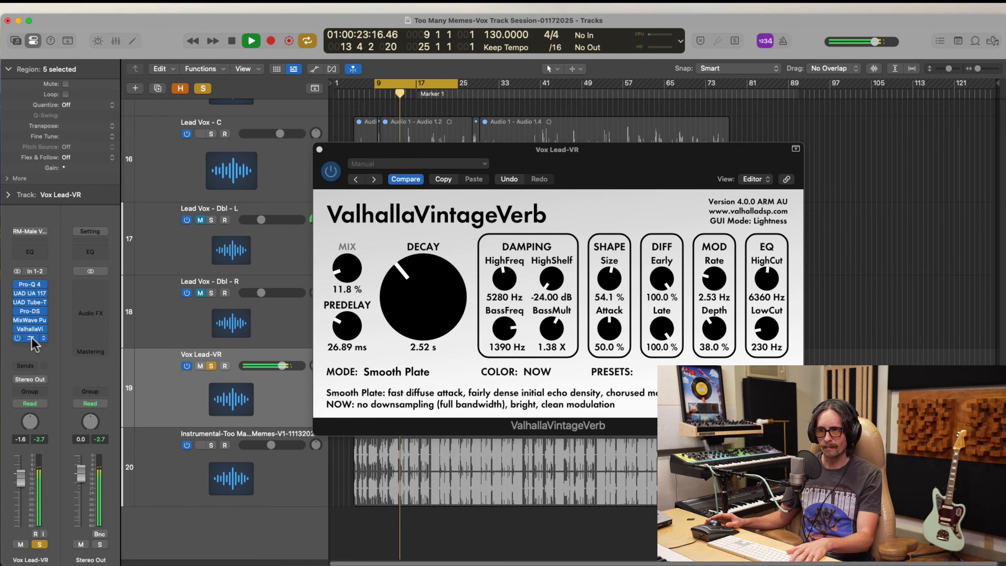
pyautogui.click(16, 331)
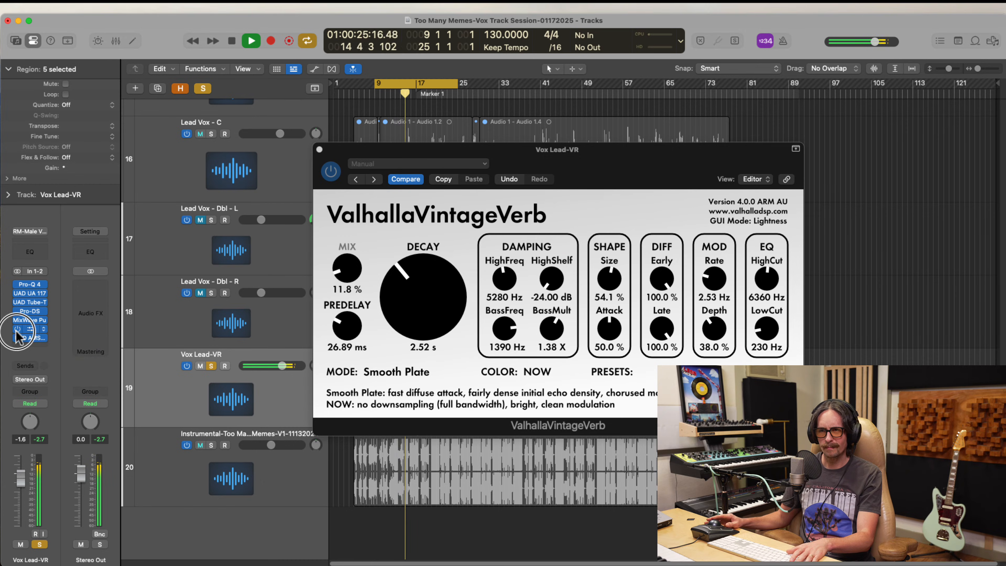
pyautogui.click(18, 339)
pyautogui.click(19, 328)
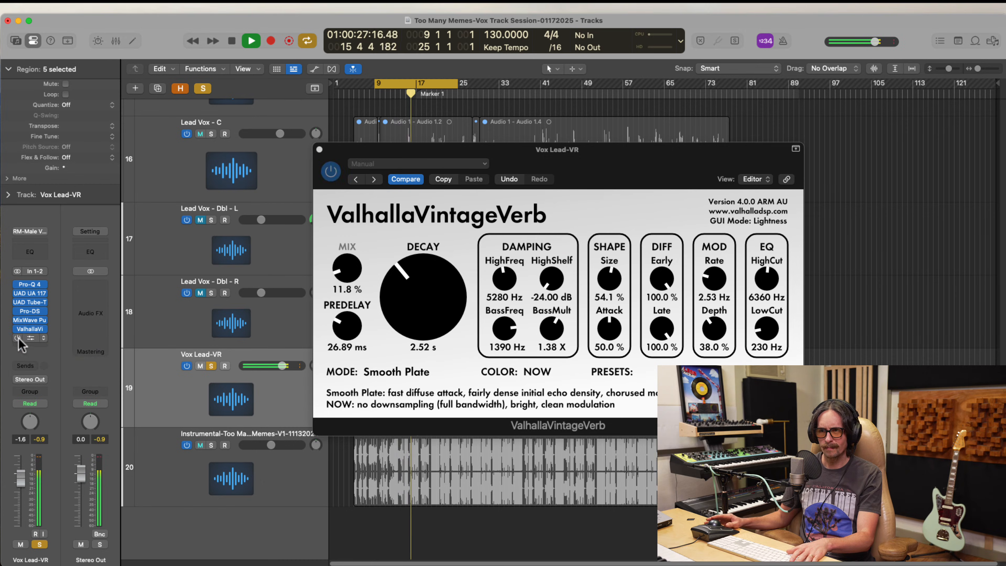
pyautogui.click(18, 338)
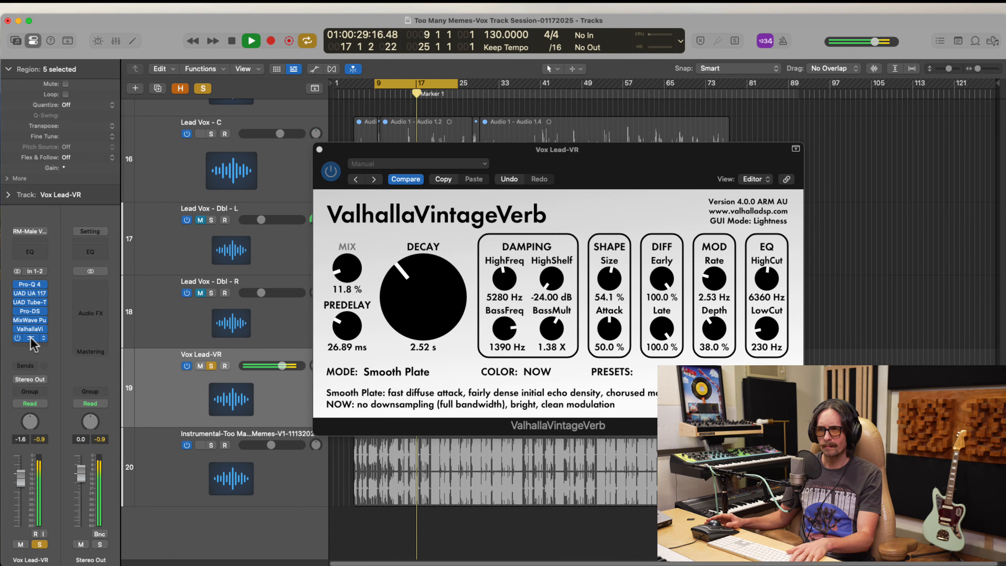
# Reopen the RMX16 reverb, stop playback and set its predelay to 20
pyautogui.click(31, 337)
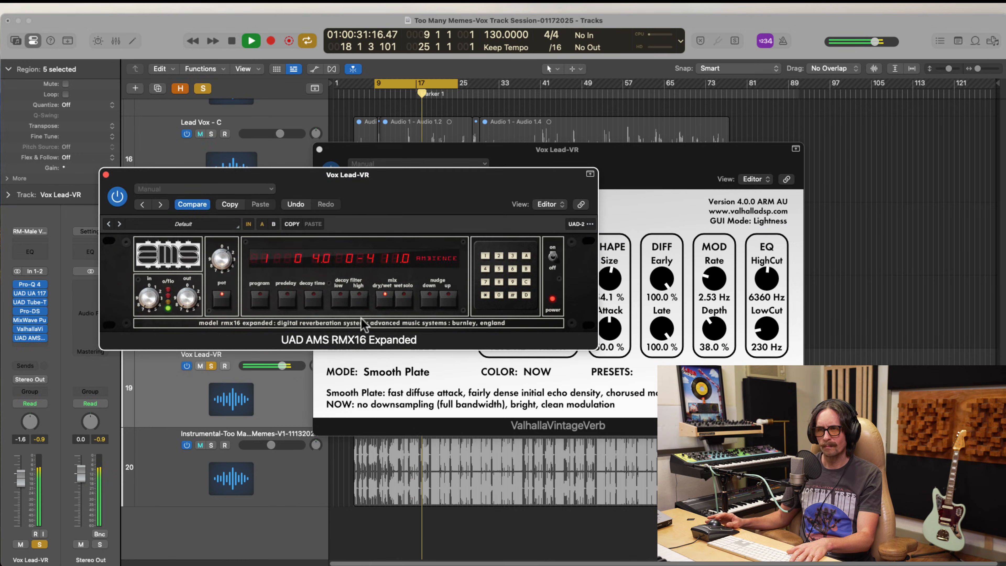
pyautogui.press('space')
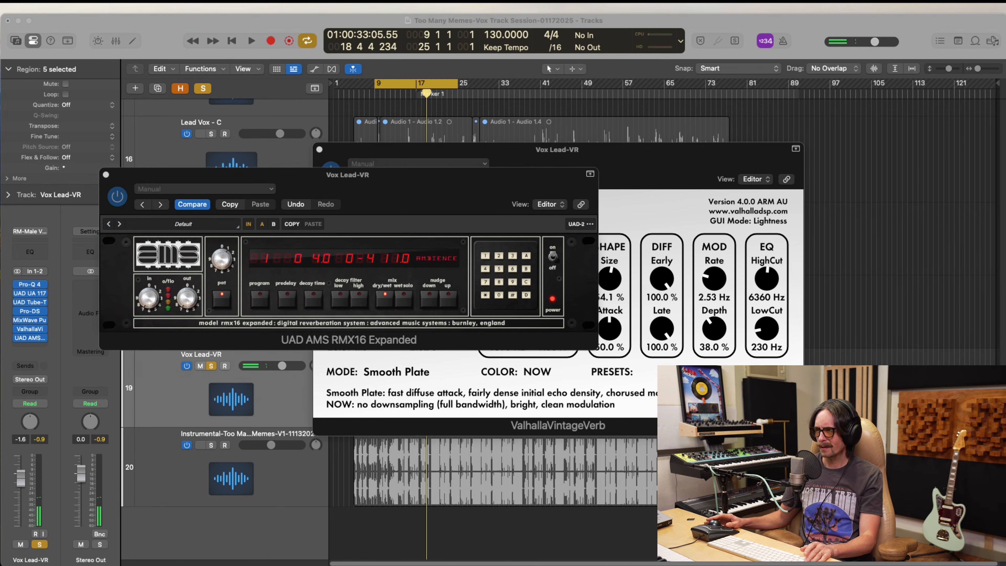
pyautogui.click(152, 43)
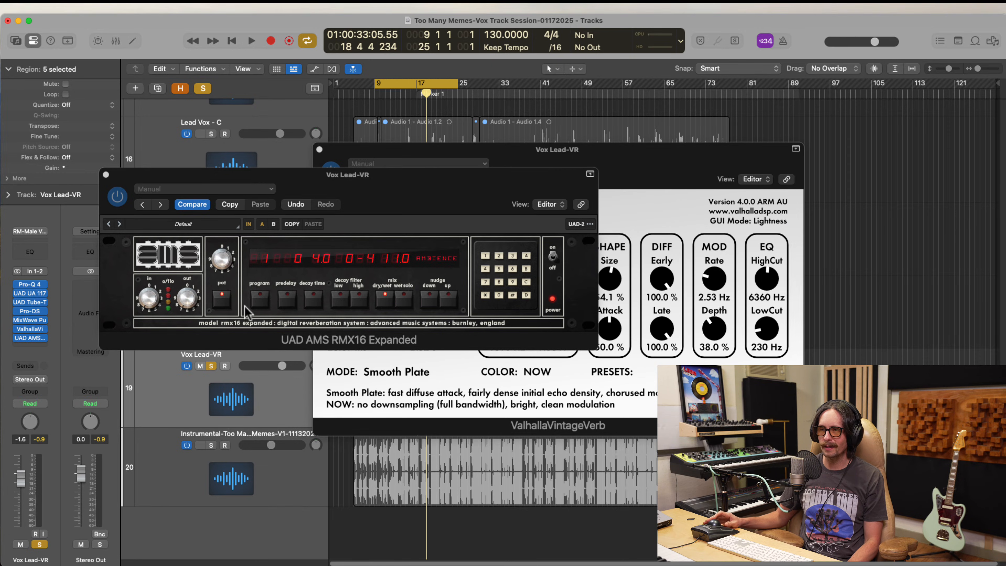
pyautogui.click(287, 298)
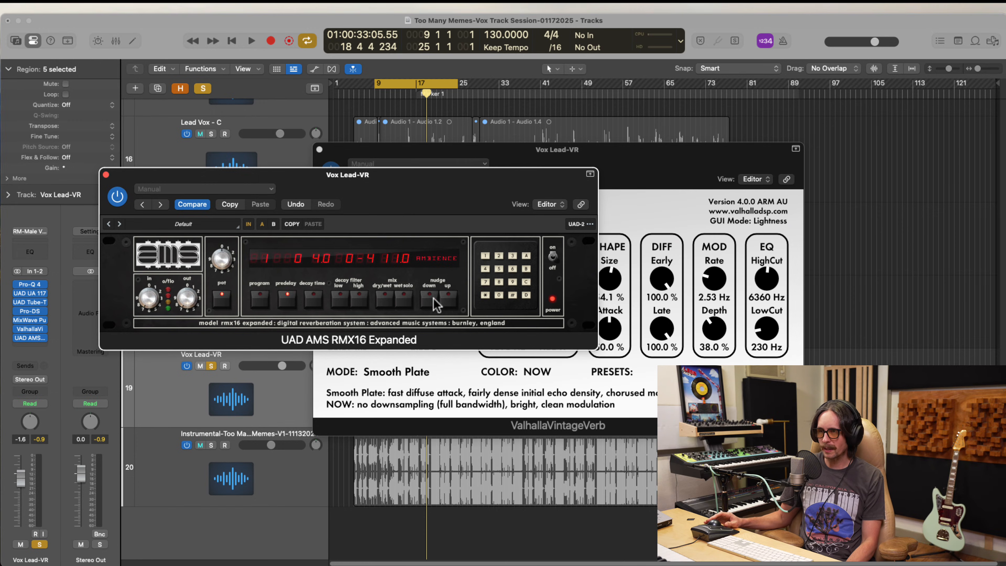
pyautogui.click(448, 298)
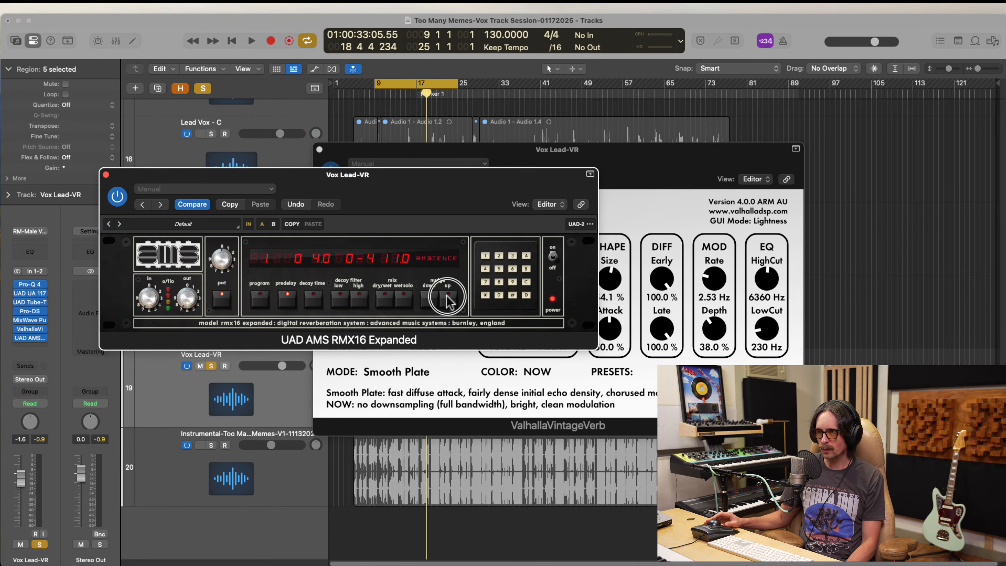
pyautogui.click(431, 301)
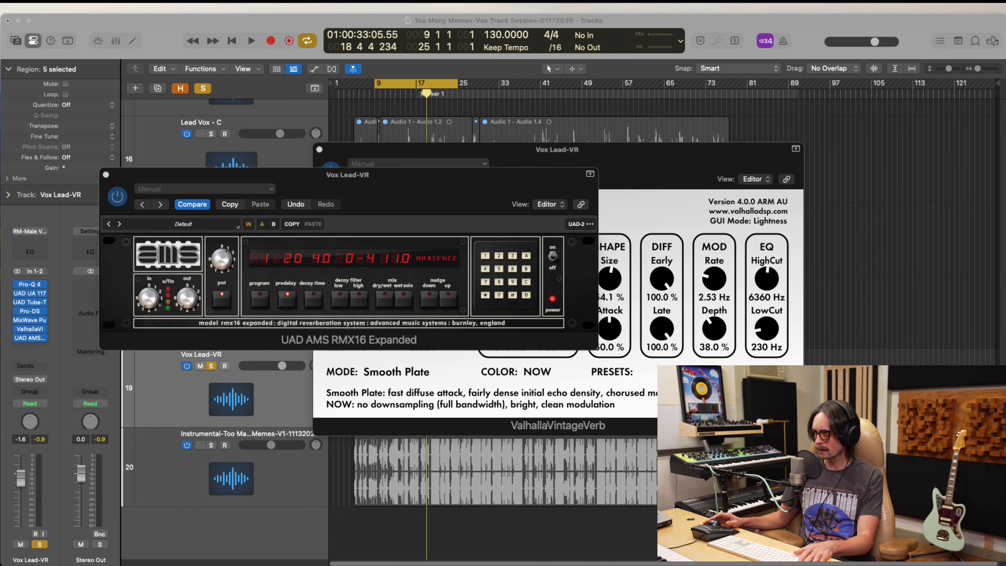
# Play the soloed vocal, close the ValhallaVintageVerb window and raise the RMX16's predelay to 30
pyautogui.press('space')
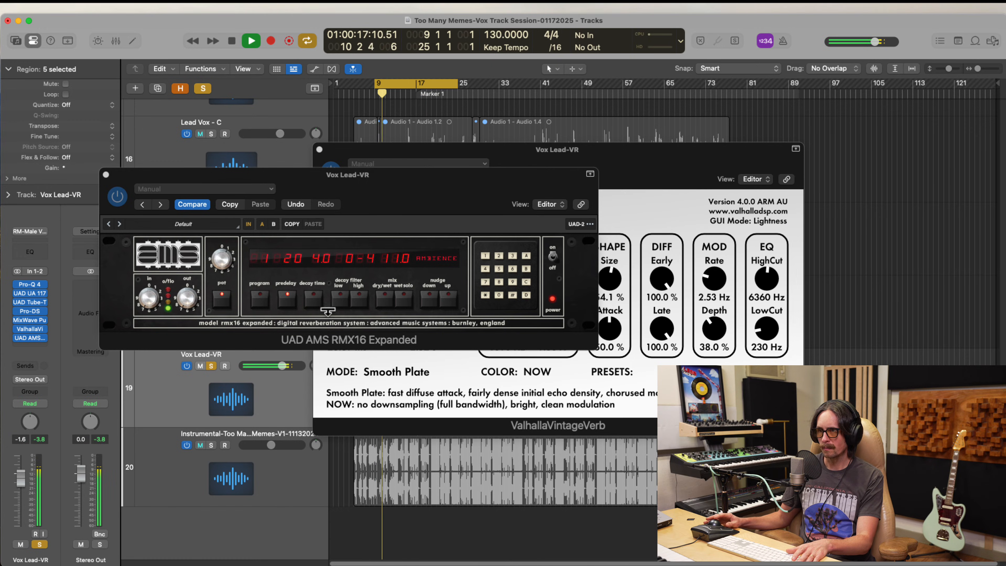
pyautogui.click(30, 329)
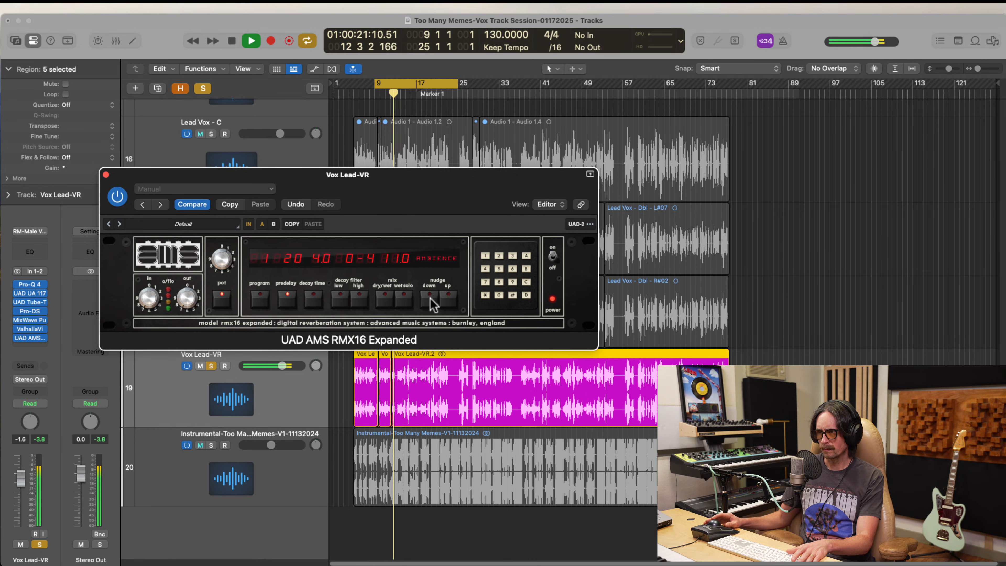
pyautogui.click(441, 299)
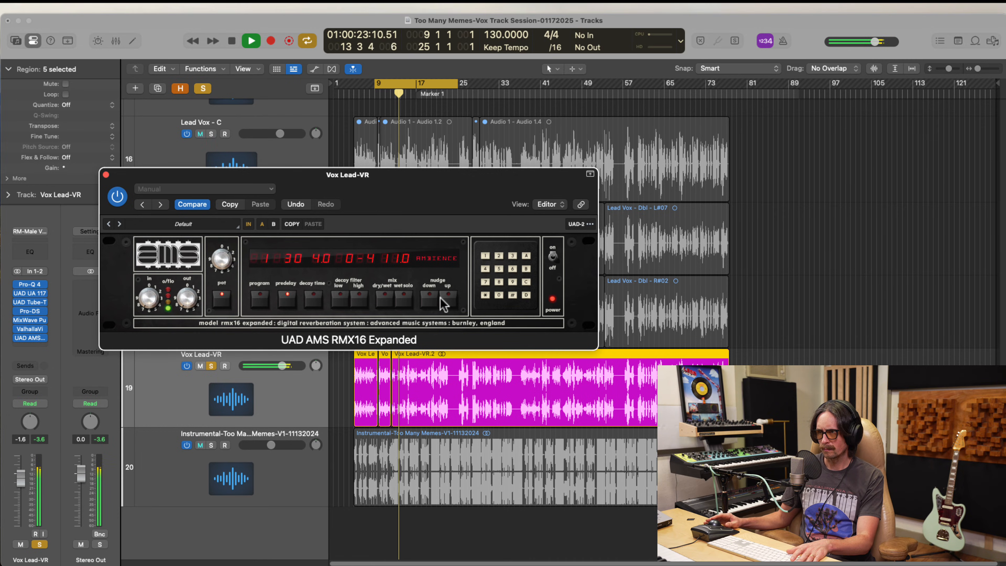
# Lower the RMX16 reverb's decay time to 3.5 while the soloed vocal plays
pyautogui.click(316, 298)
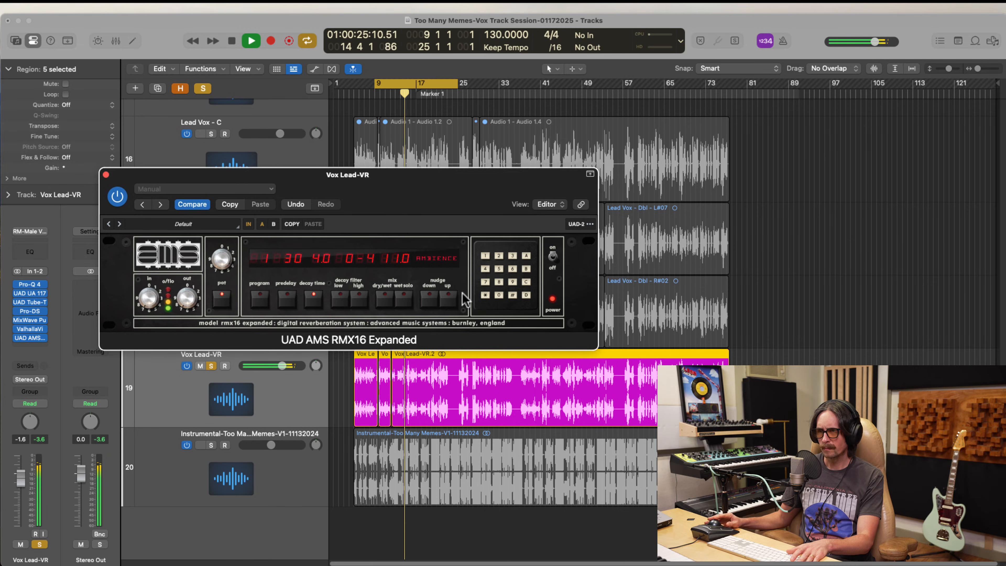
pyautogui.click(430, 300)
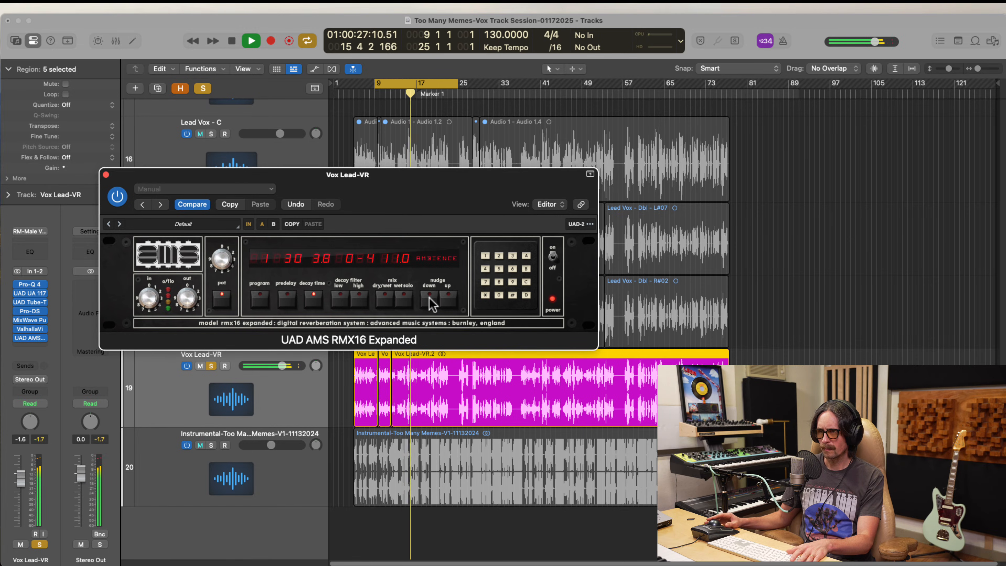
pyautogui.click(431, 302)
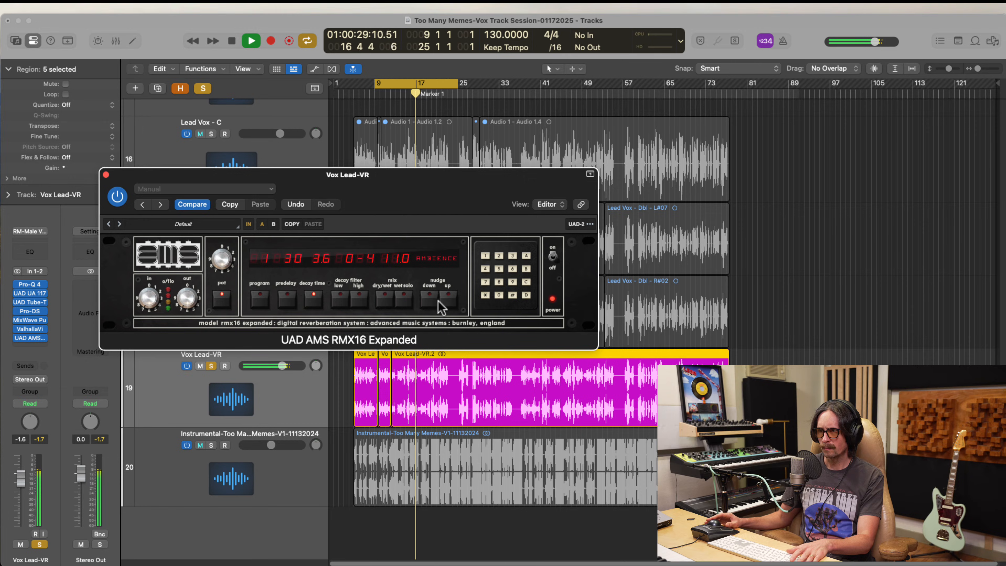
pyautogui.click(432, 300)
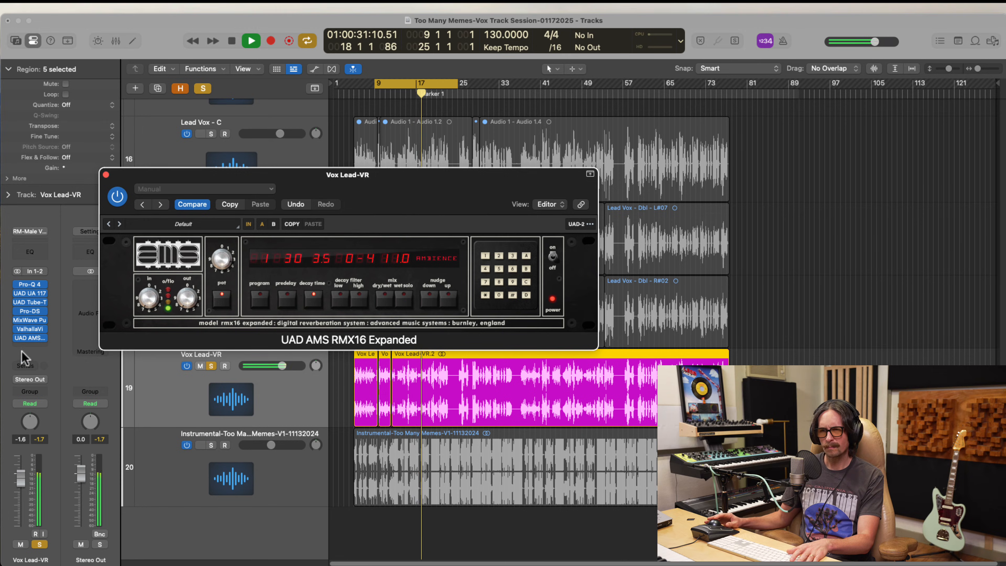
# Compare the soloed vocal with both reverb inserts bypassed and active, stop playback and close the RMX16 window
pyautogui.click(18, 338)
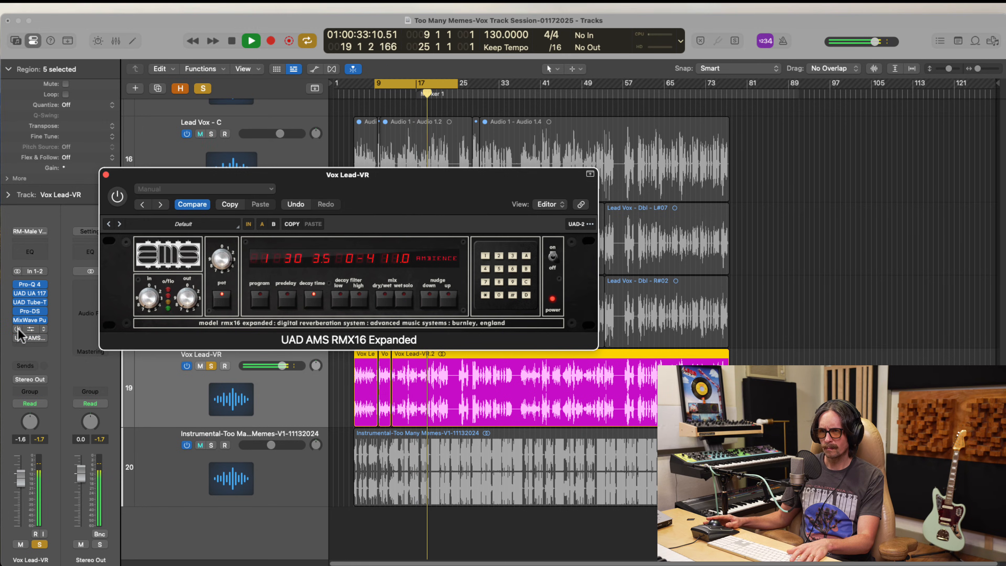
pyautogui.click(18, 328)
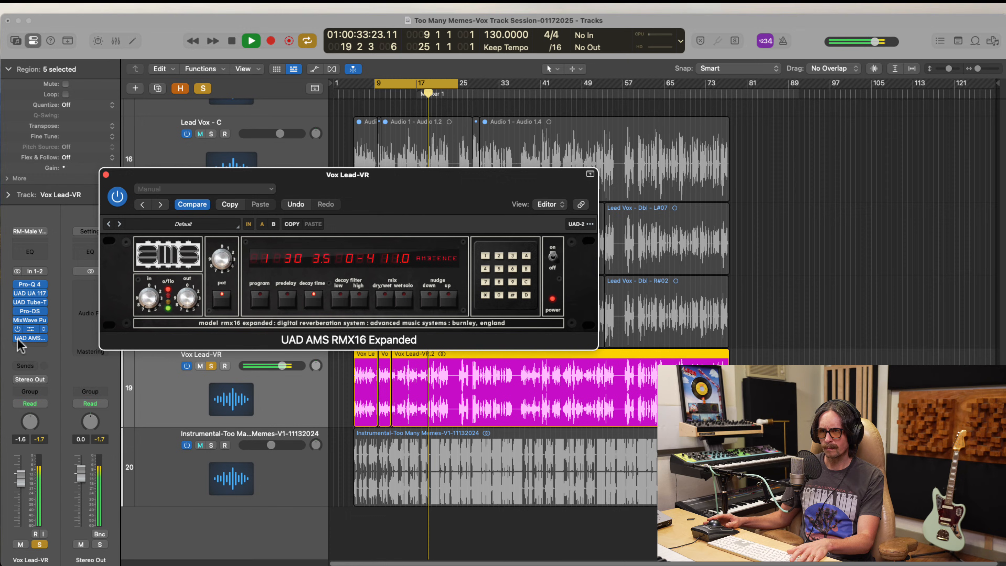
pyautogui.click(233, 385)
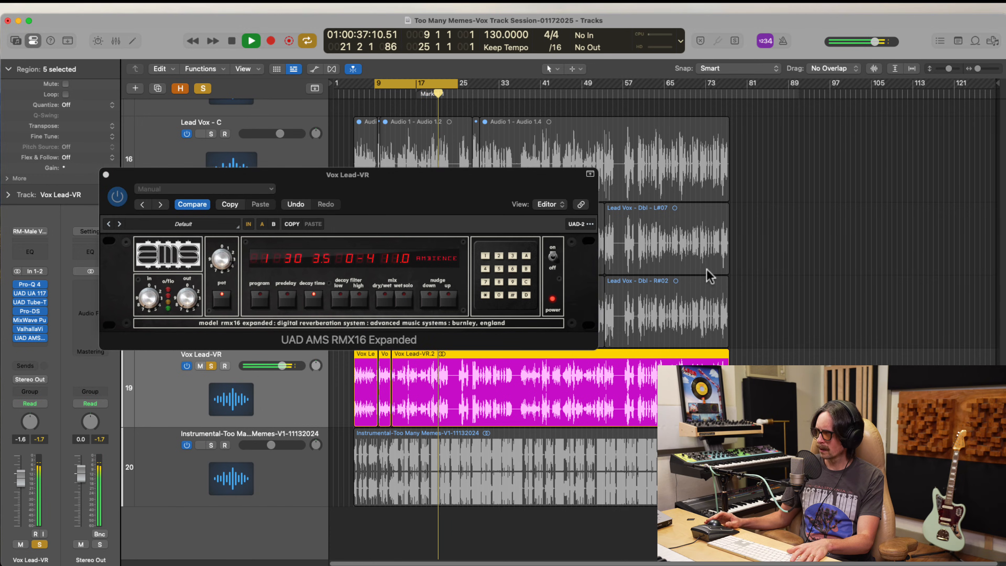
pyautogui.press('space')
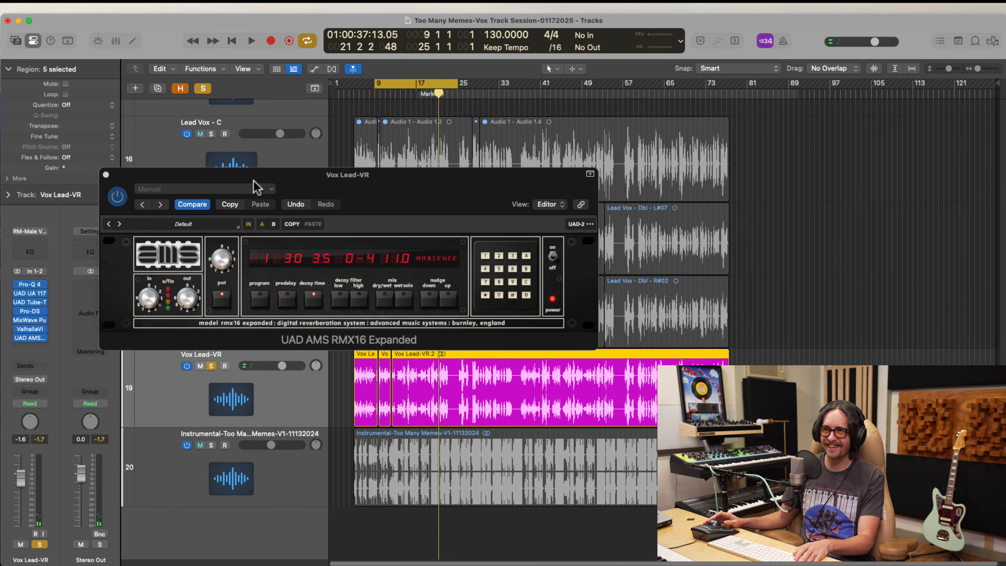
pyautogui.click(106, 174)
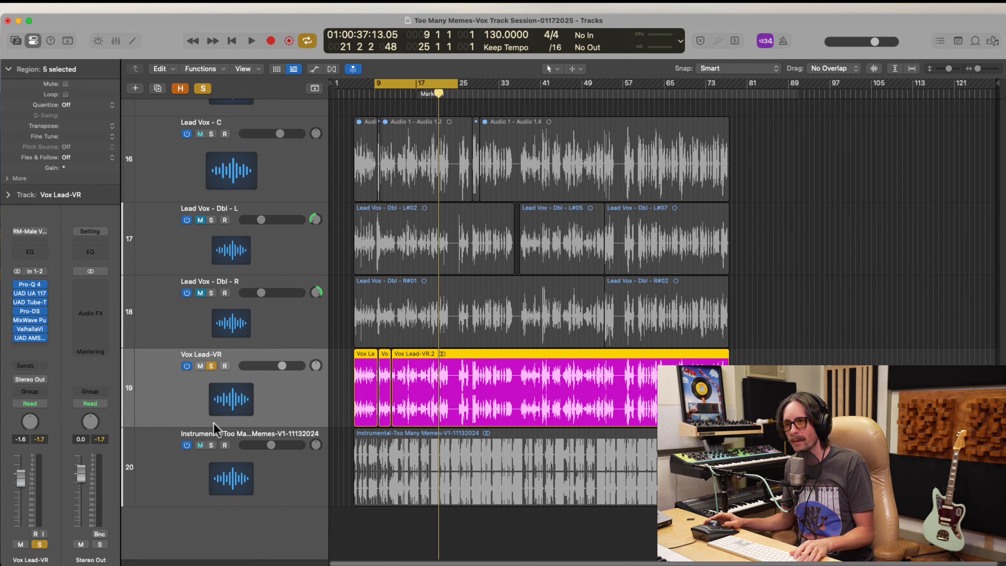
# Solo the instrumental alongside the vocal, start playback and set the lead vocal's ValhallaVintageVerb mix to 11.0%
pyautogui.click(212, 445)
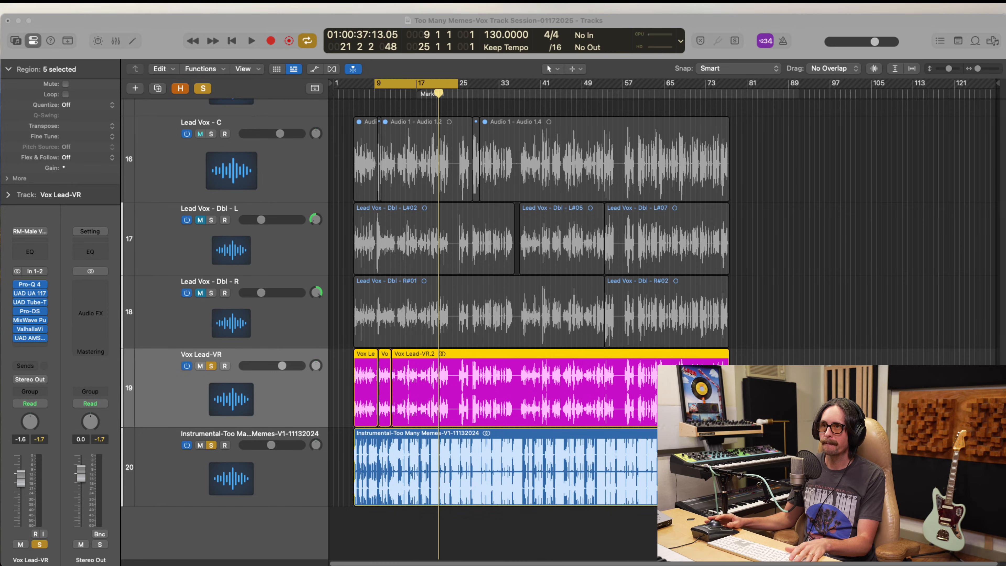
pyautogui.press('space')
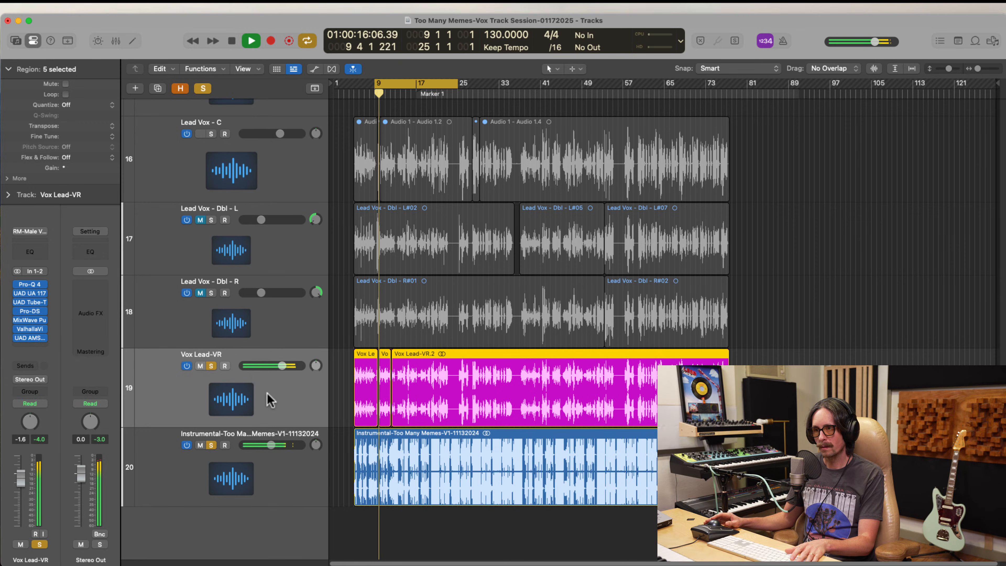
pyautogui.click(29, 329)
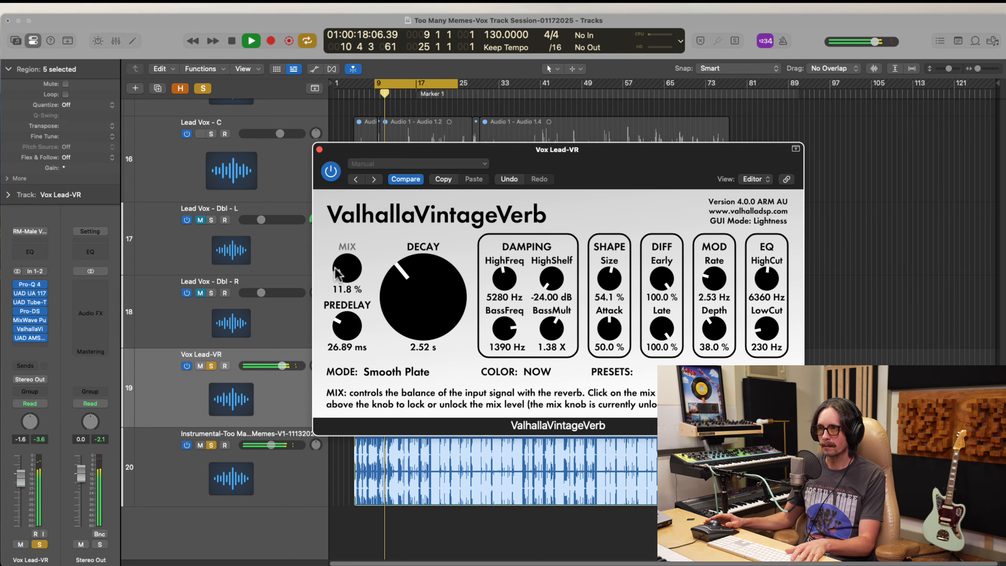
pyautogui.moveTo(336, 273); pyautogui.dragTo(367, 282)
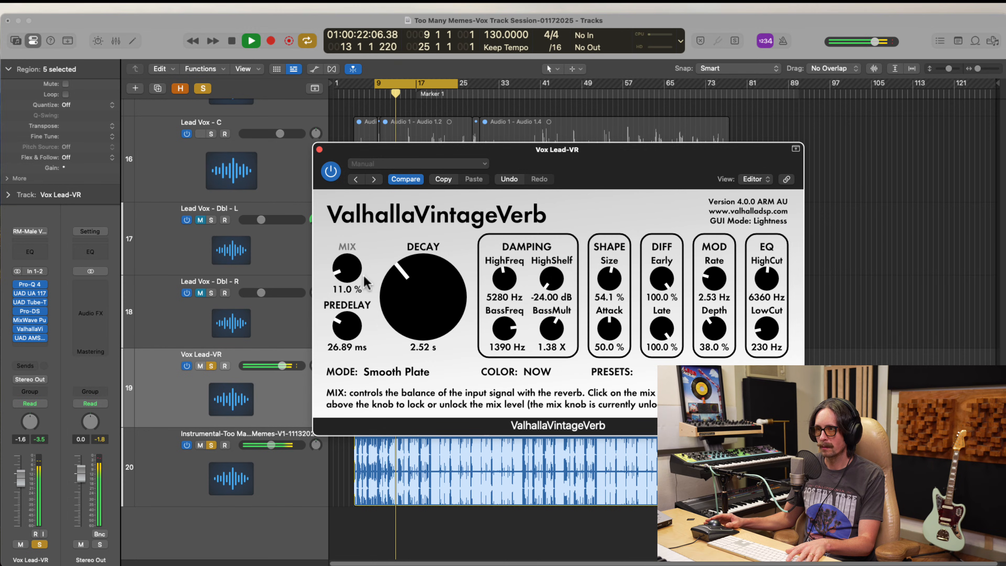
# Set the ValhallaVintageVerb size to 51.8%, predelay to 23.30 ms and low cut to 210 Hz, and stop playback
pyautogui.moveTo(606, 276); pyautogui.dragTo(607, 276)
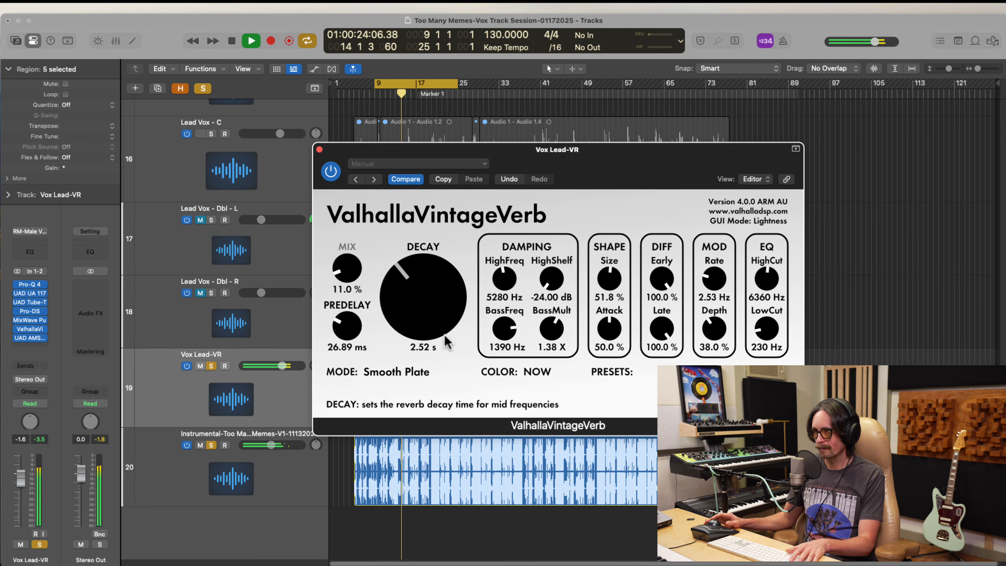
pyautogui.moveTo(347, 326); pyautogui.dragTo(345, 336)
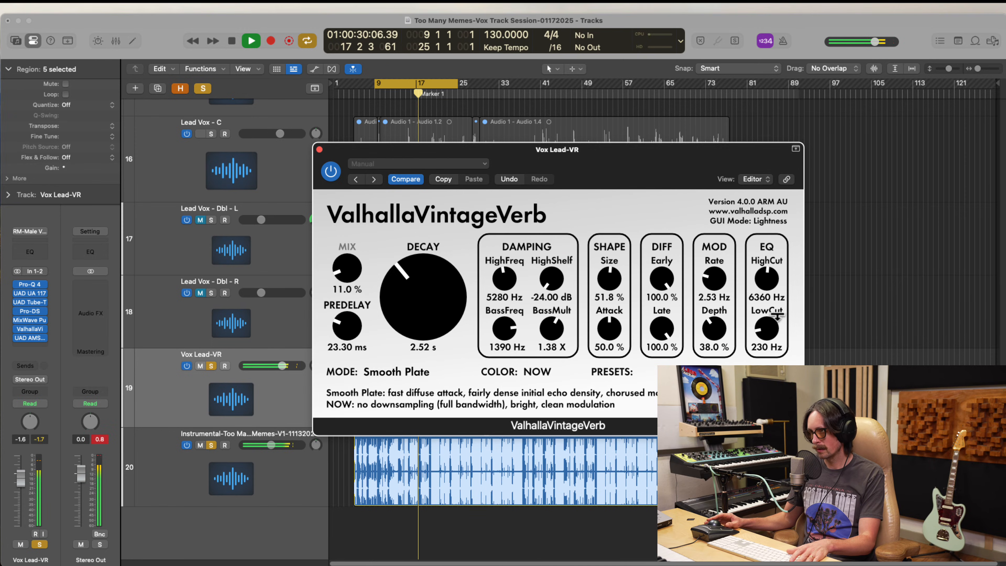
pyautogui.moveTo(770, 329); pyautogui.dragTo(768, 333)
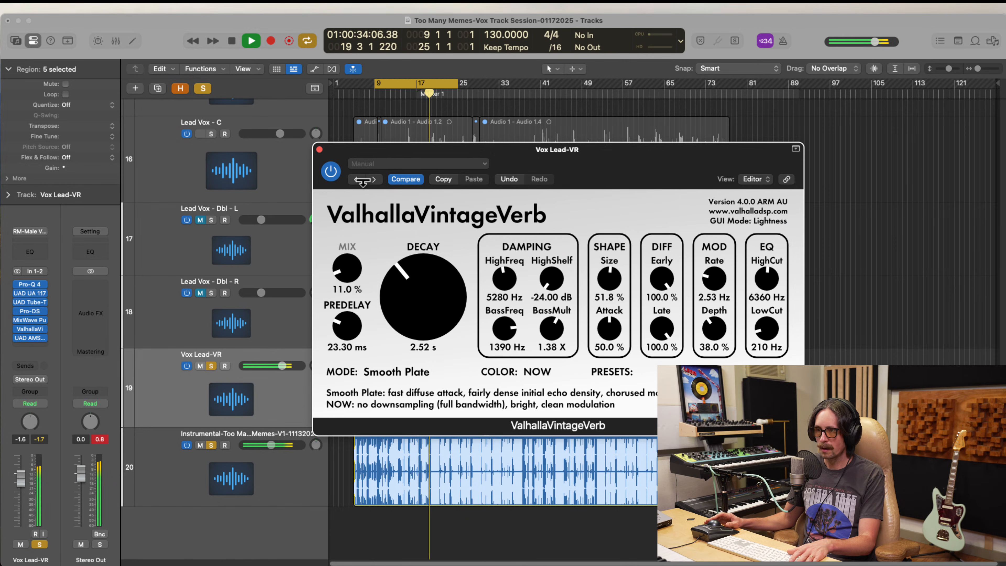
pyautogui.press('space')
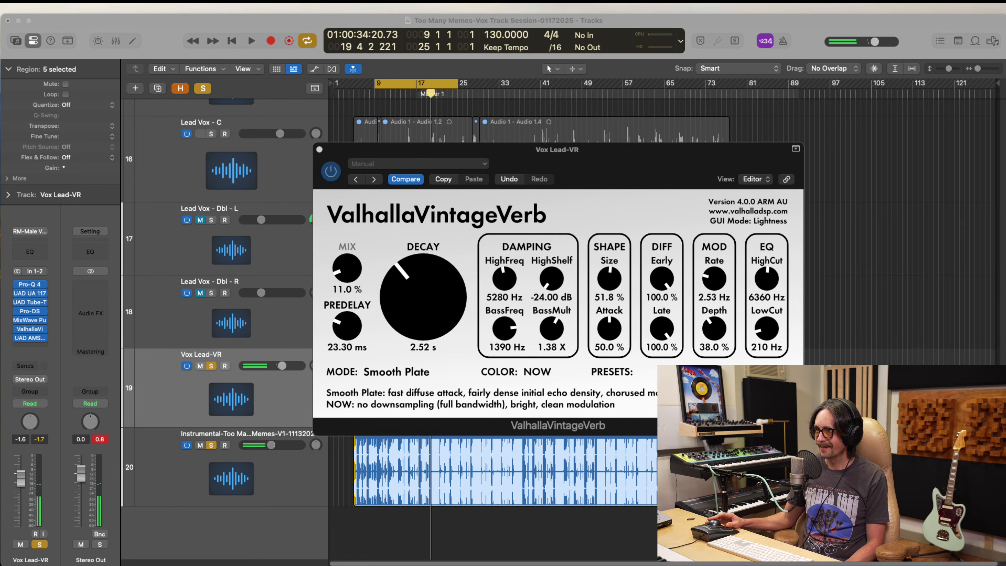
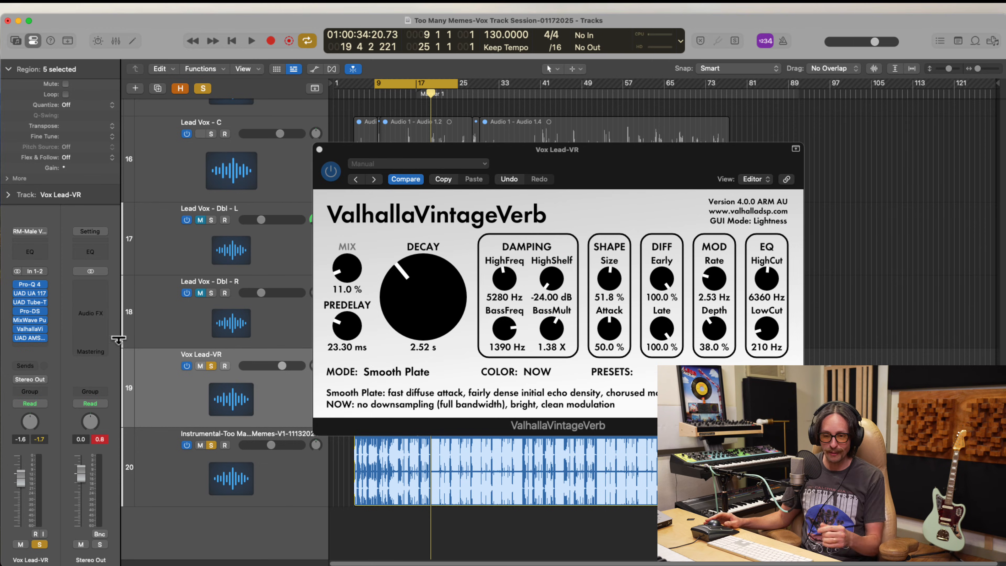
pyautogui.click(319, 151)
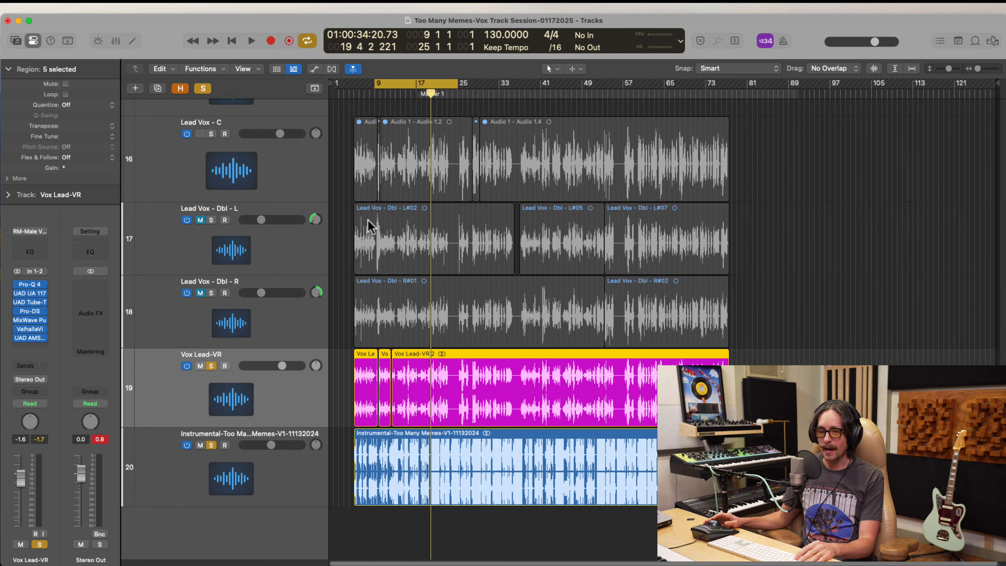
# Add a Bus 6 send to the Vox Lead-VR channel in the mixer and name its new aux channel Vox Reverb
pyautogui.press('x')
pyautogui.hscroll(2, 808, 273)
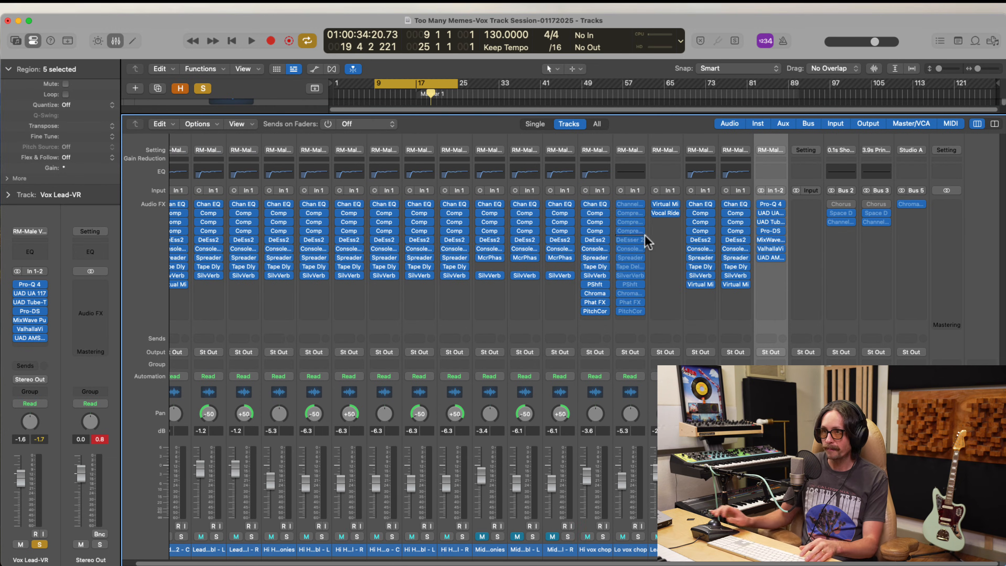
pyautogui.click(136, 88)
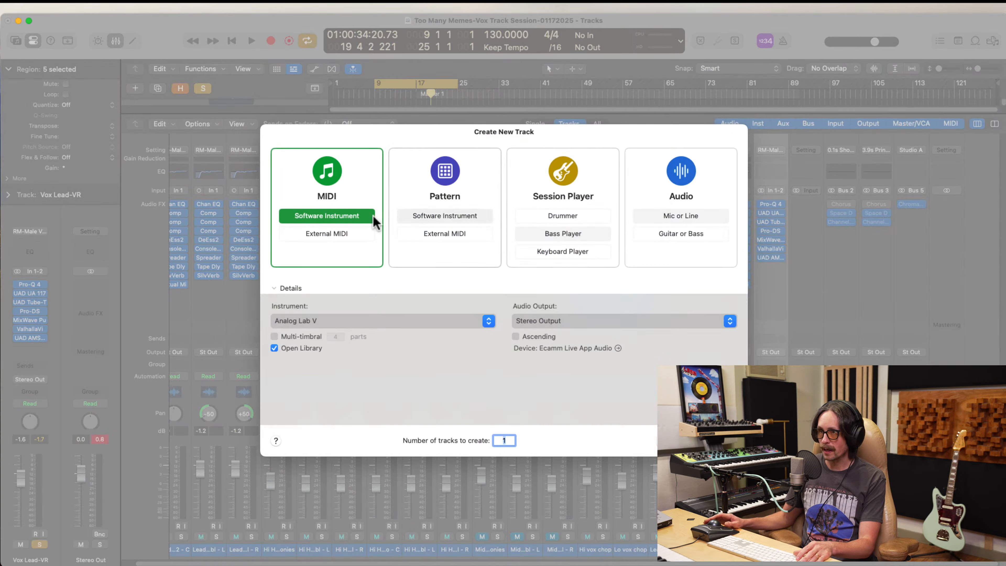
pyautogui.click(676, 441)
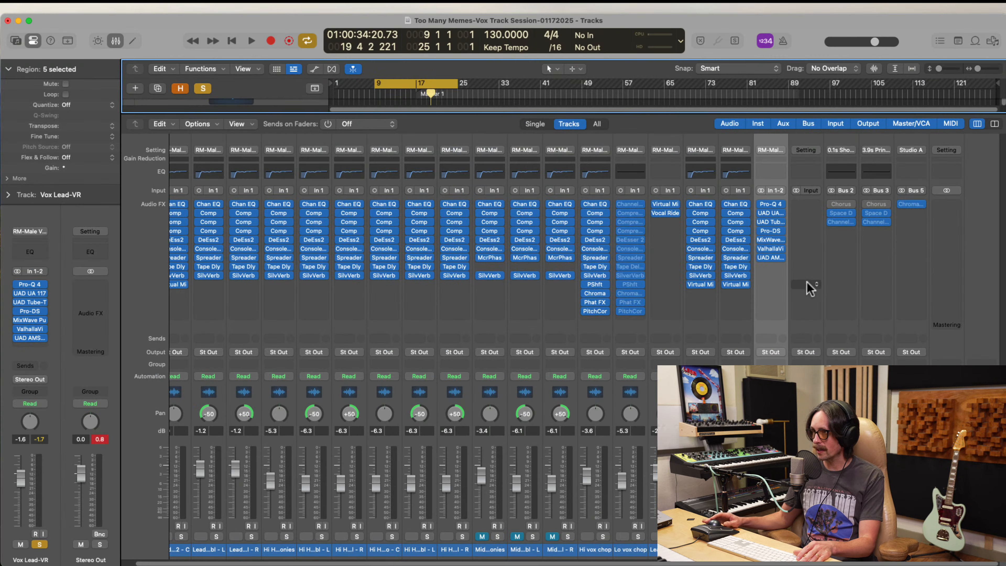
pyautogui.click(770, 338)
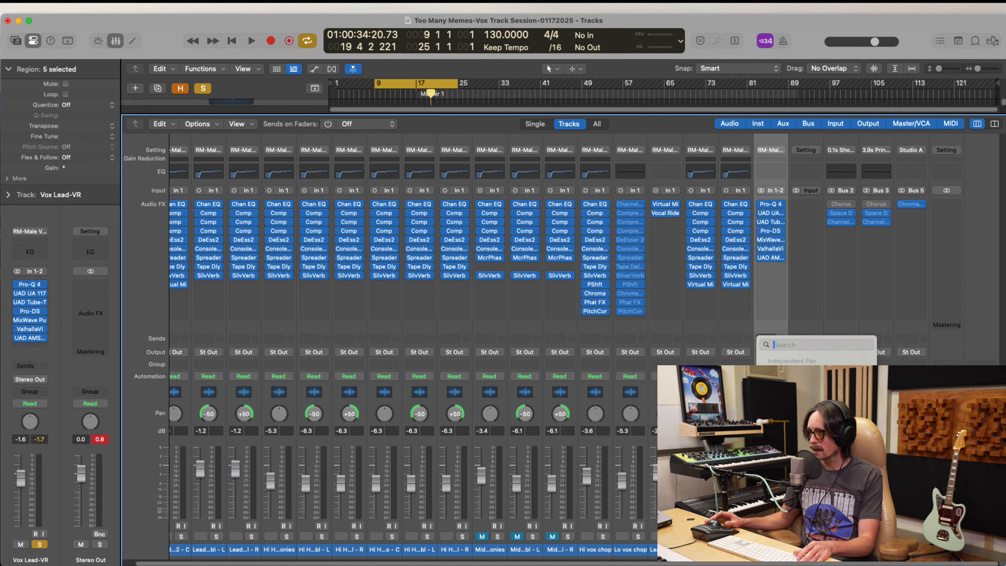
pyautogui.moveTo(776, 420)
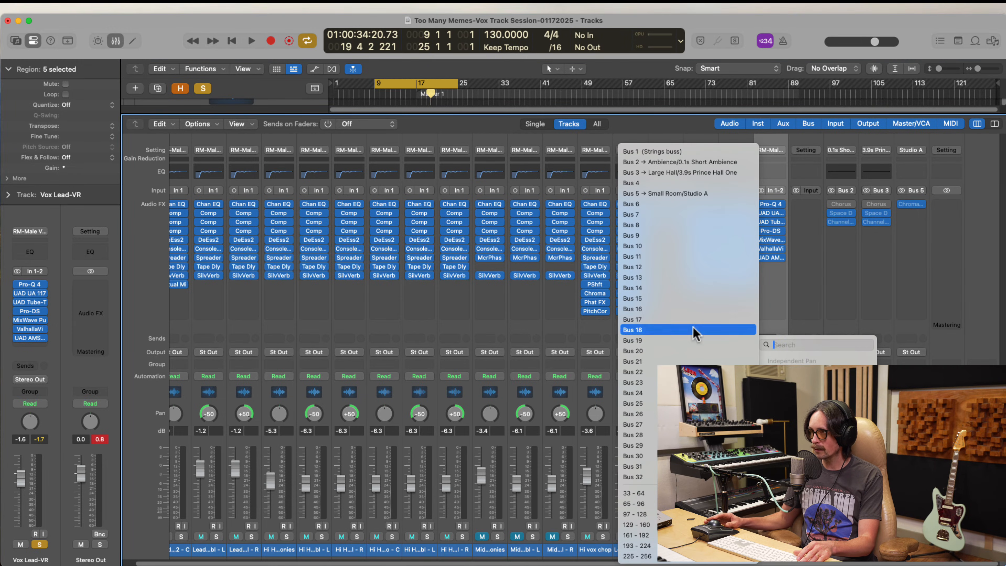
pyautogui.click(680, 204)
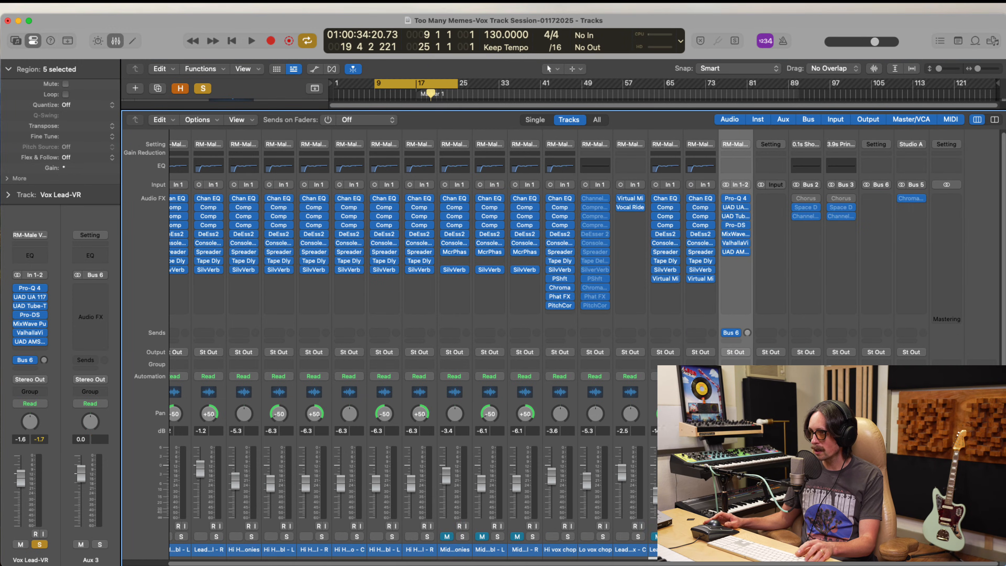
pyautogui.doubleClick(876, 549)
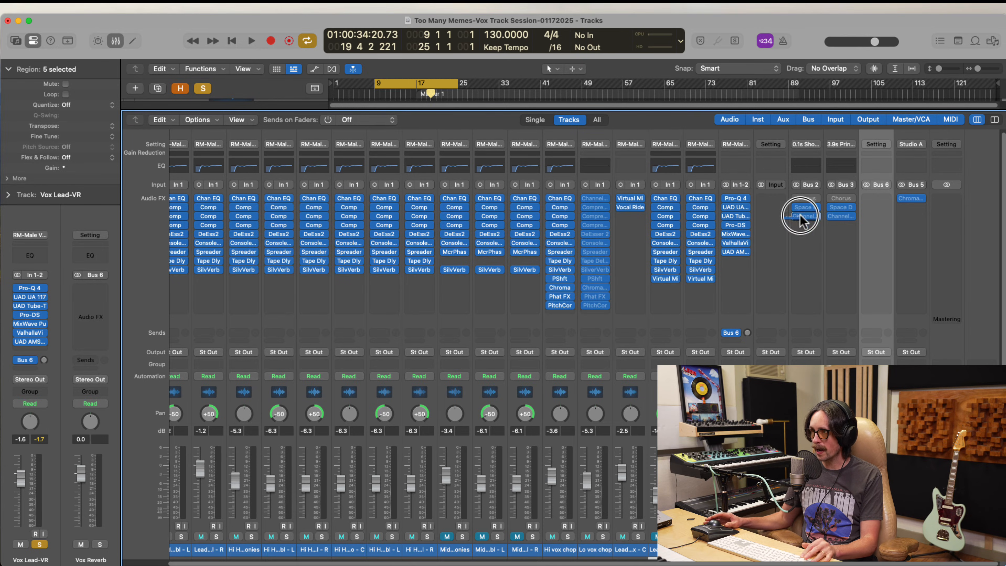
# Copy the lead vocal's ValhallaVintageVerb to the Vox Reverb channel and set the copy's mix to 100%
pyautogui.moveTo(875, 196); pyautogui.dragTo(876, 197)
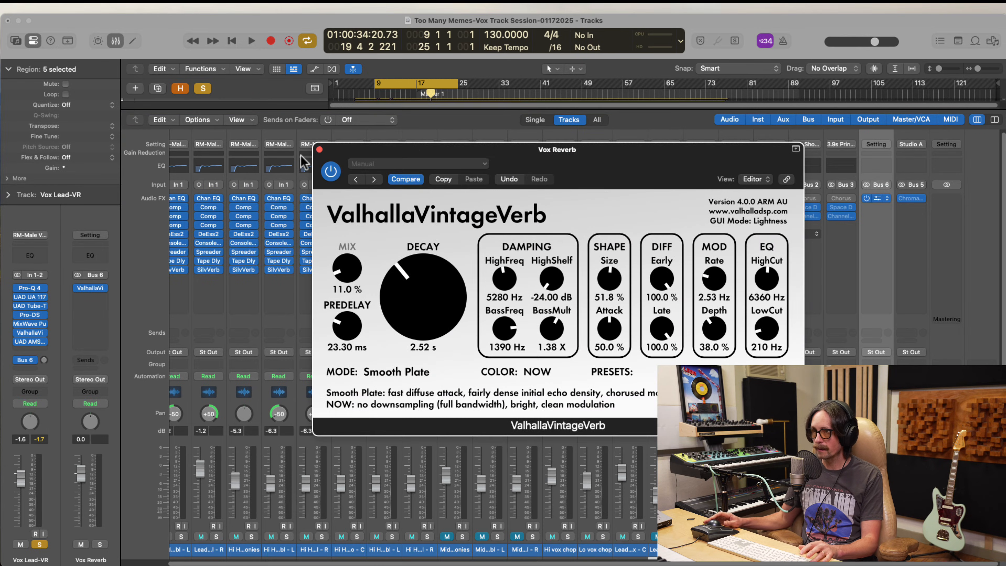
pyautogui.moveTo(347, 270); pyautogui.dragTo(348, 96)
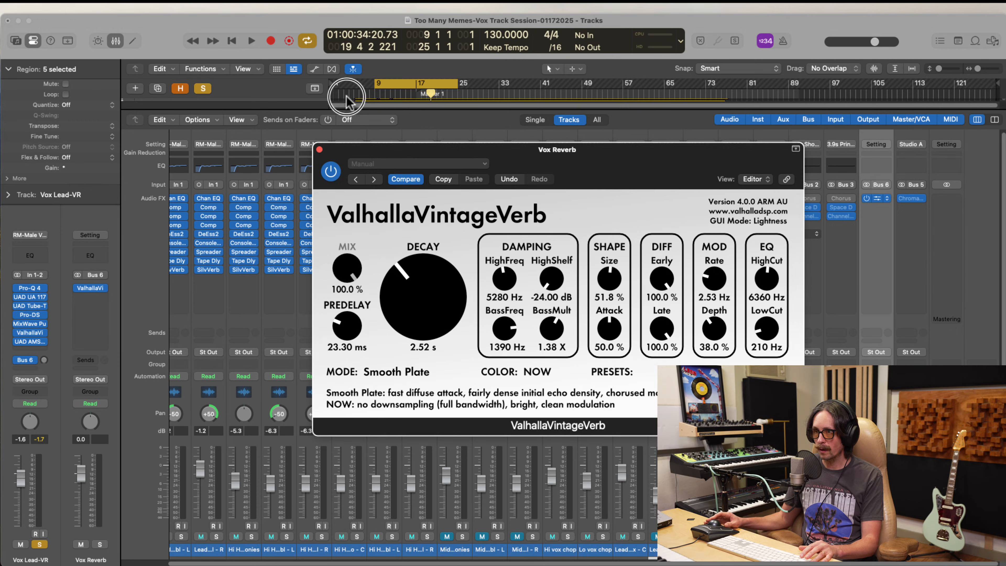
pyautogui.click(318, 149)
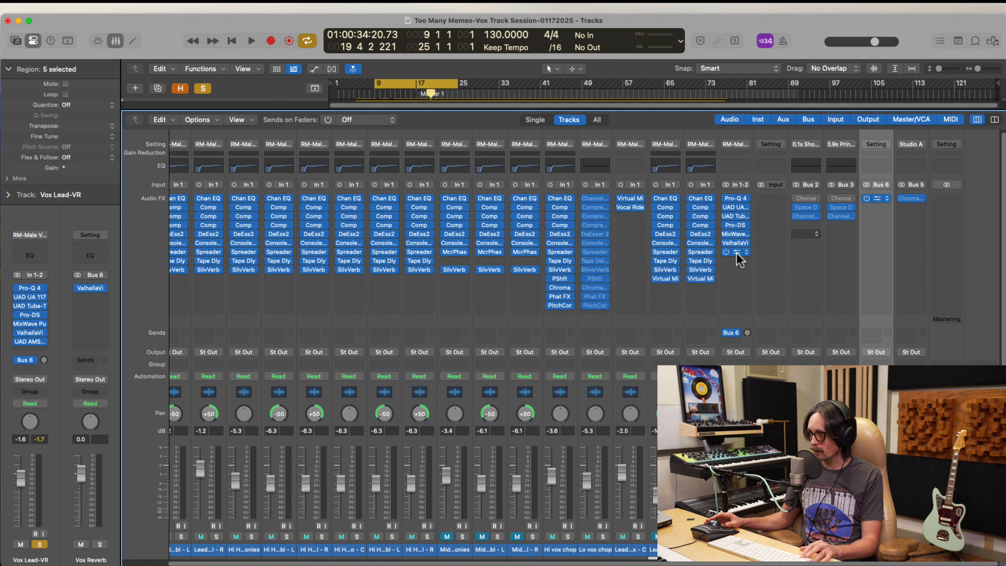
# Copy the lead vocal's RMX16 insert below ValhallaVintageVerb on the Vox Reverb channel and review both copies' settings
pyautogui.moveTo(873, 209); pyautogui.dragTo(876, 207)
pyautogui.click(877, 207)
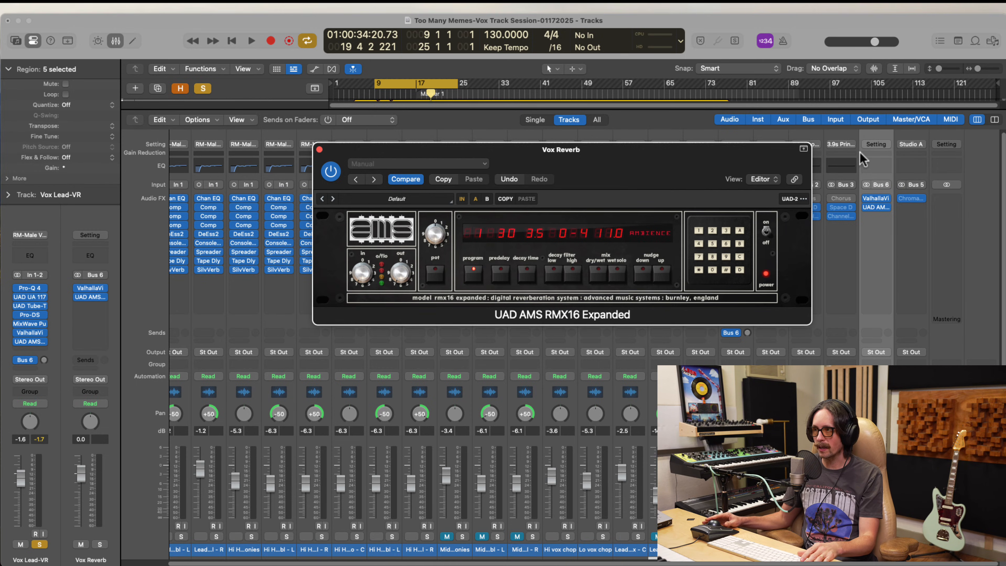
pyautogui.click(876, 198)
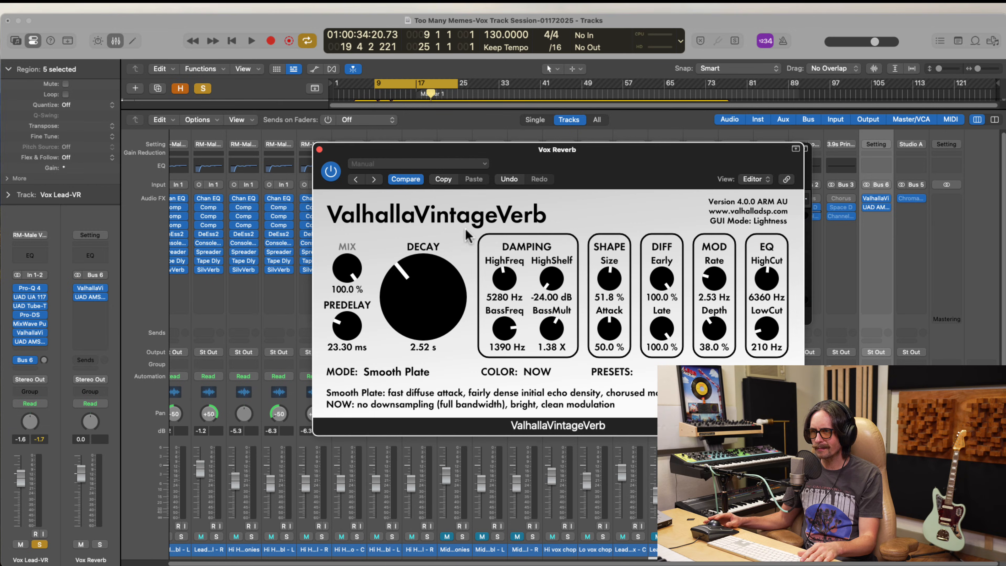
pyautogui.click(319, 150)
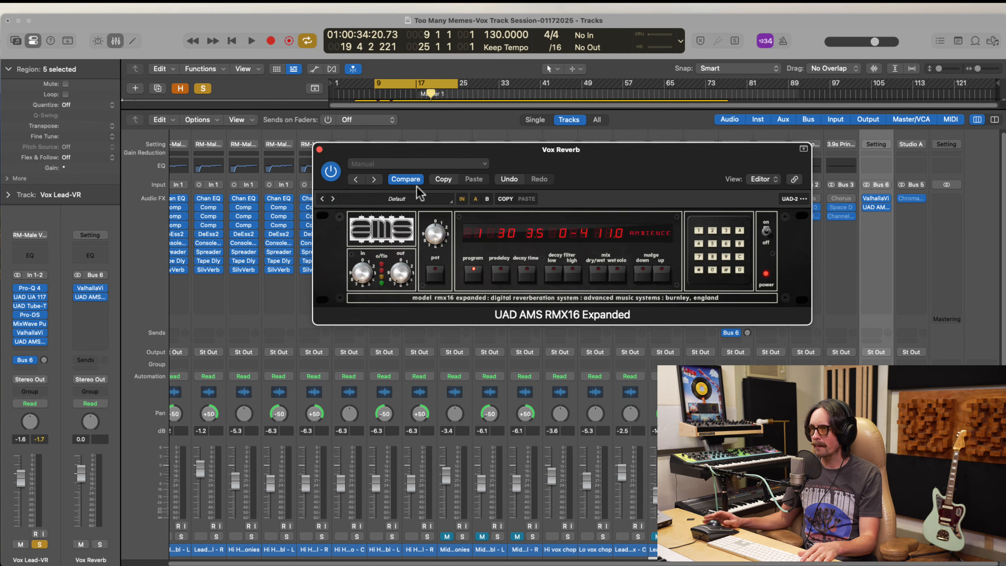
pyautogui.click(319, 150)
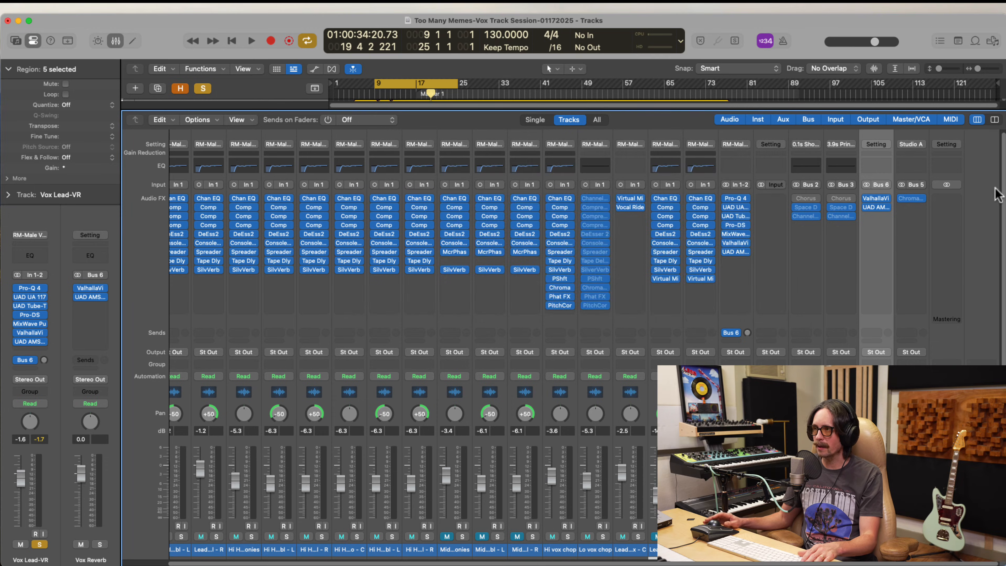
# Raise the dry/wet mix of the RMX16 on the Vox Reverb channel to 44.0 and close the plug-in
pyautogui.click(876, 207)
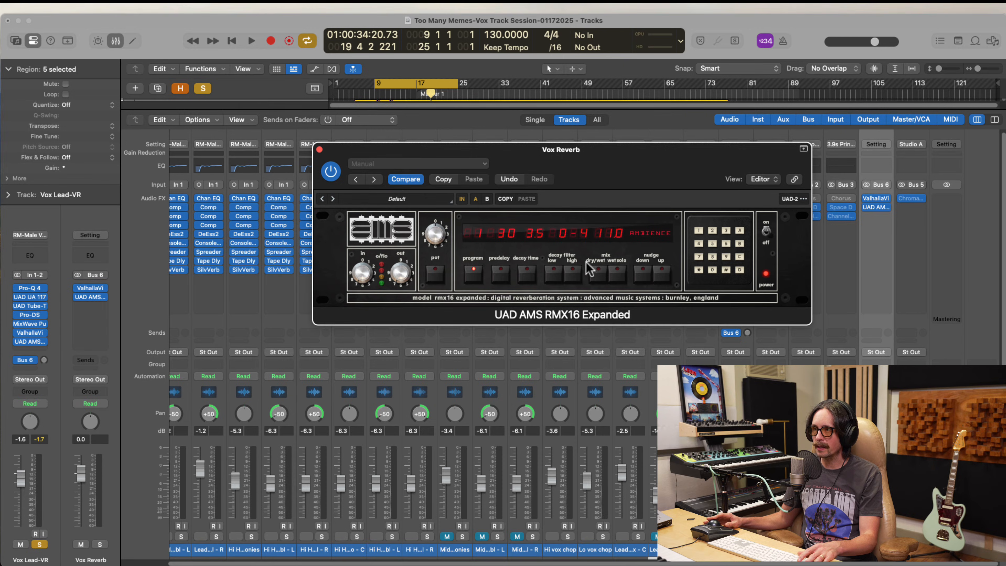
pyautogui.click(597, 275)
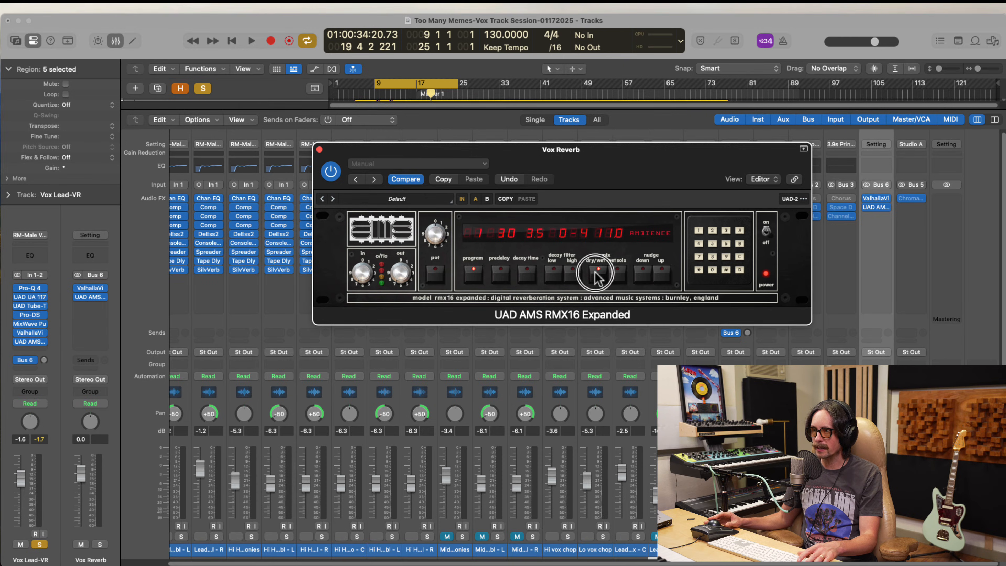
pyautogui.click(661, 274)
pyautogui.click(662, 274)
pyautogui.click(662, 274)
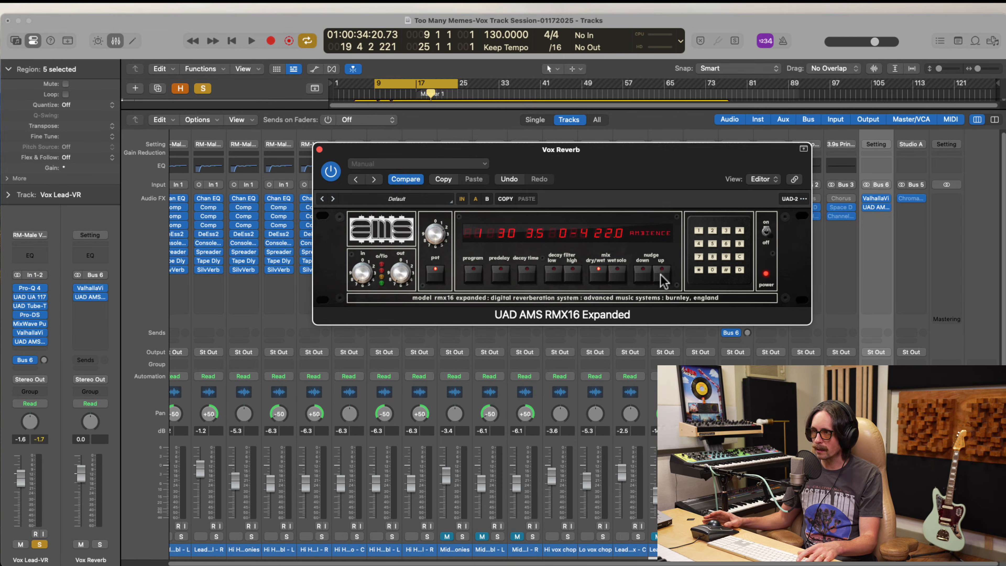
pyautogui.click(661, 274)
pyautogui.click(661, 274)
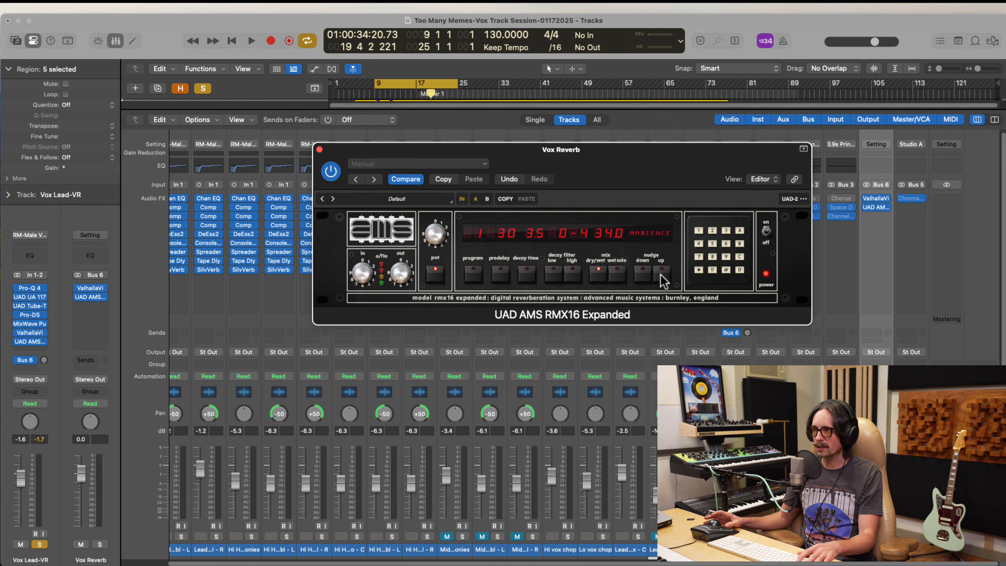
pyautogui.click(662, 274)
pyautogui.click(661, 274)
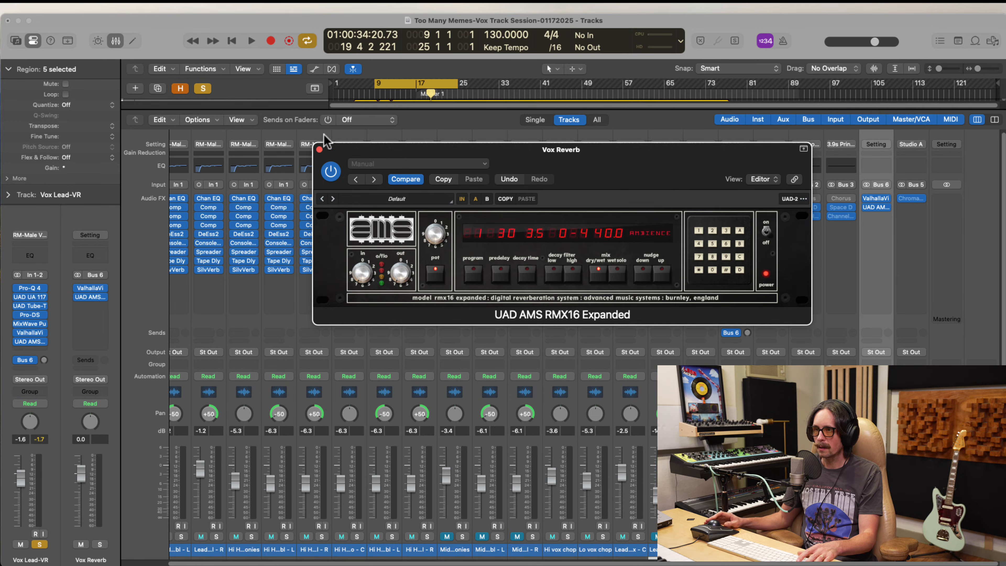
pyautogui.click(320, 150)
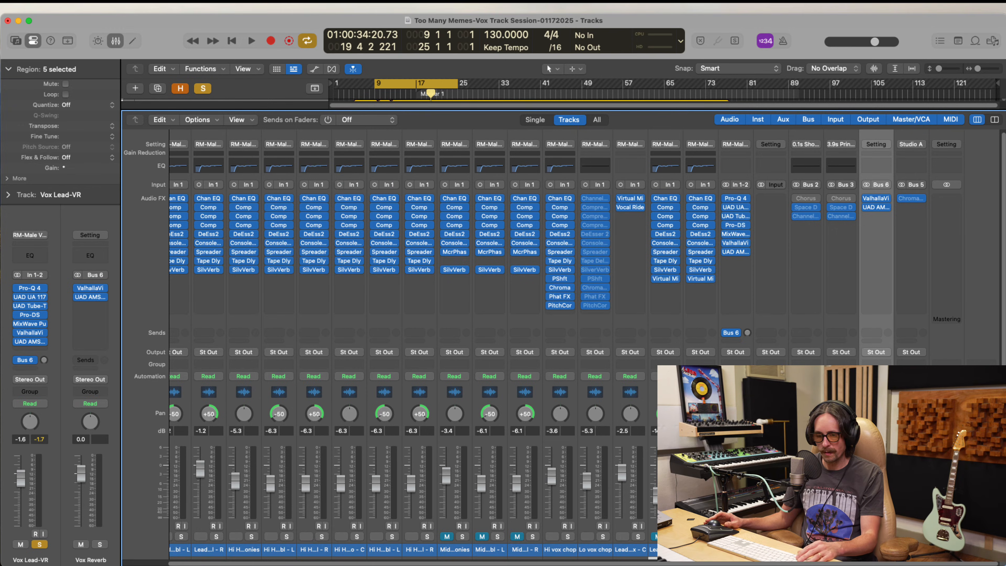
# Select the Lead Vox - Dbl - L and R tracks, then remove their Virtual Mix Rack and bypass SilverVerb
pyautogui.press('x')
pyautogui.scroll(1, 390, 449)
pyautogui.click(230, 337)
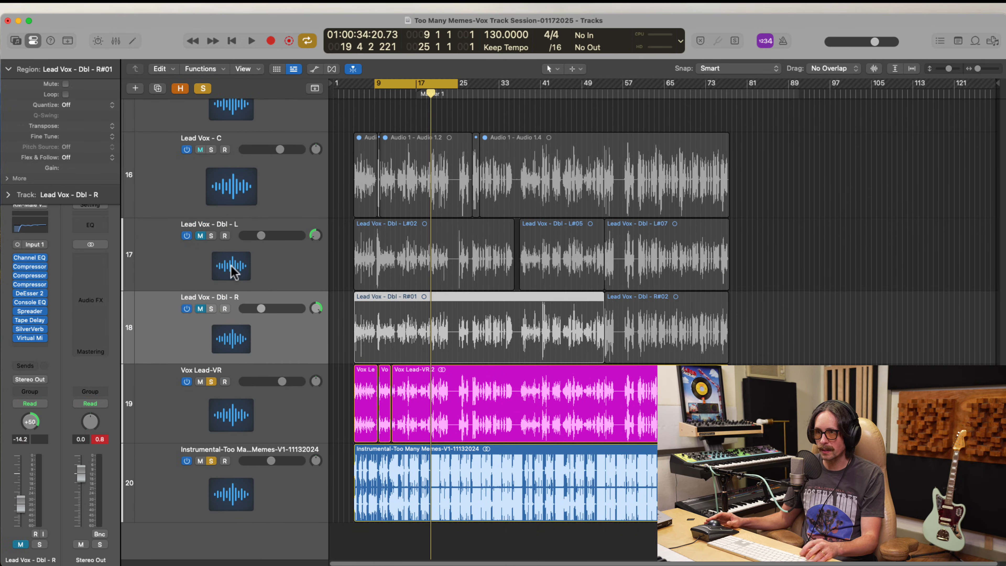
pyautogui.keyDown('shift'); pyautogui.click(232, 265); pyautogui.keyUp('shift')
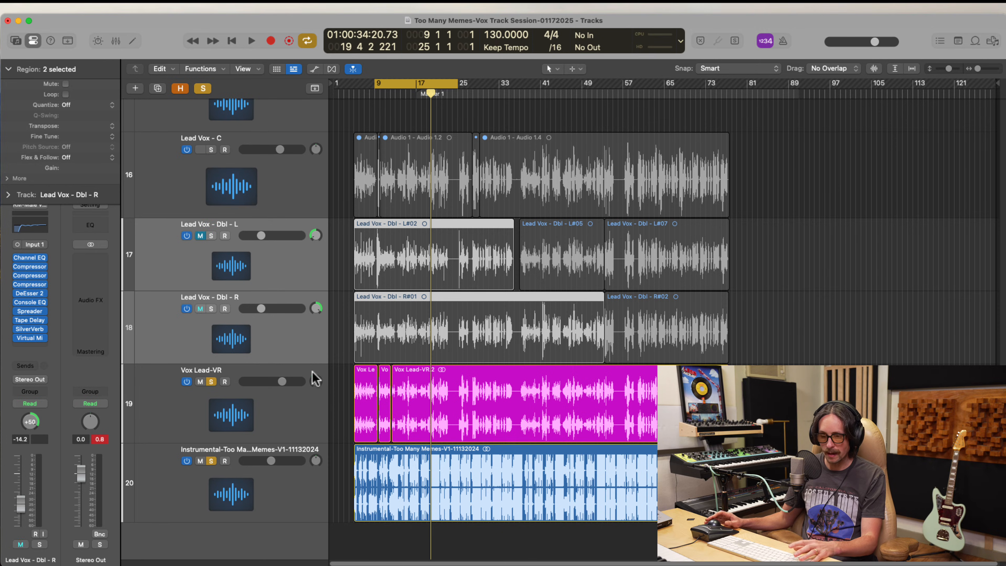
pyautogui.press('x')
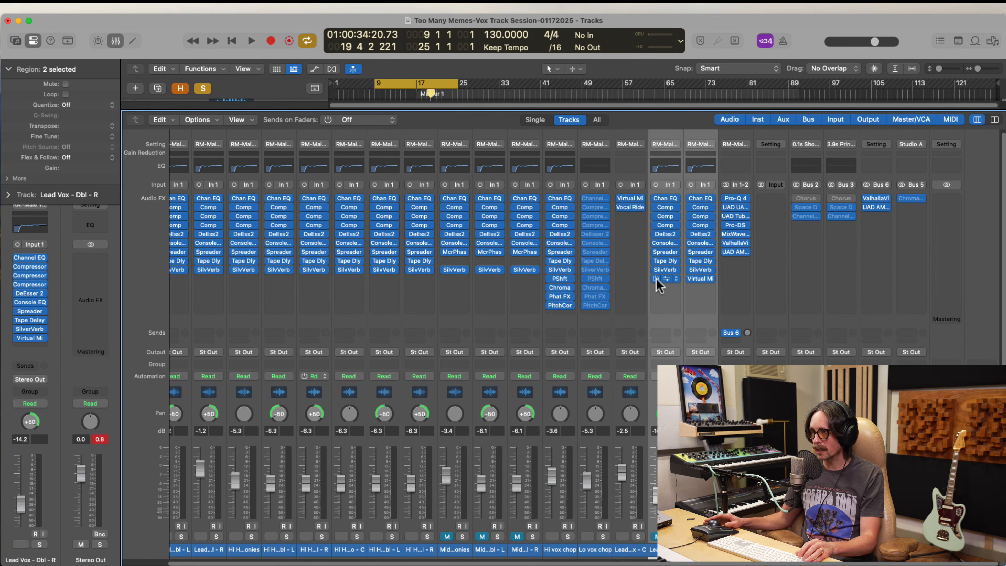
pyautogui.click(701, 279)
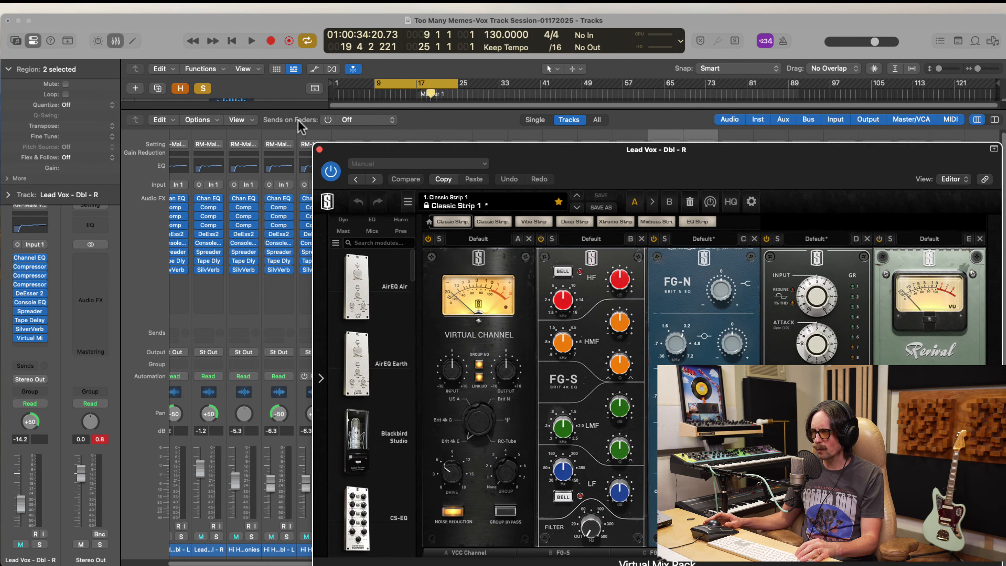
pyautogui.click(319, 150)
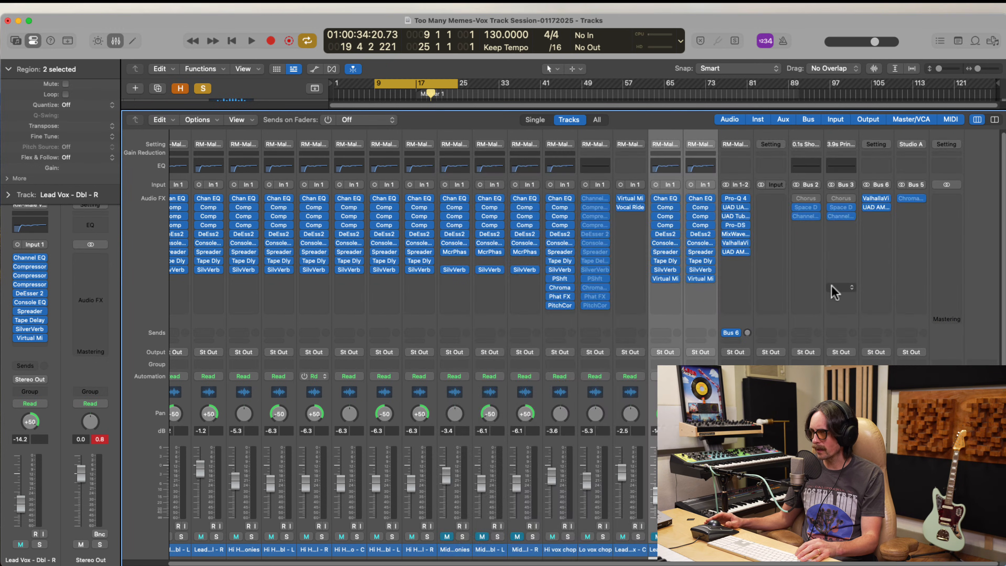
pyautogui.click(710, 280)
pyautogui.click(735, 297)
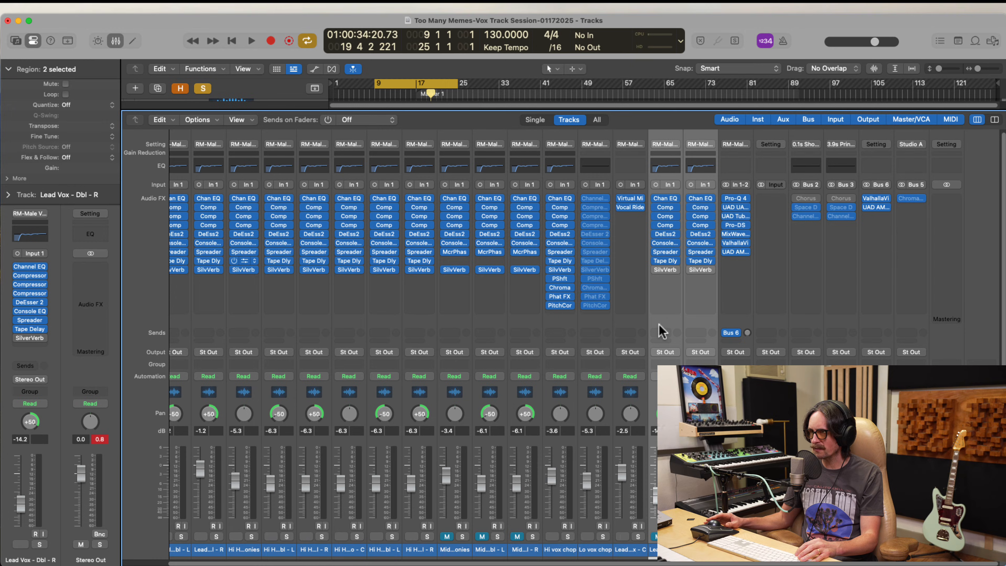
# Add a Bus 6 send to both Lead Vox double channels and raise the send level
pyautogui.click(663, 351)
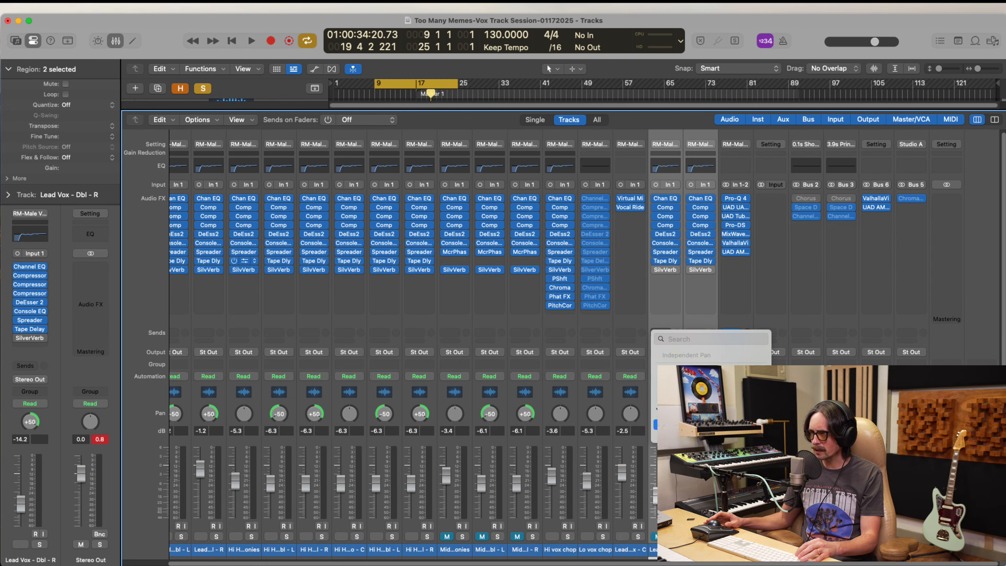
pyautogui.moveTo(689, 424)
pyautogui.click(839, 204)
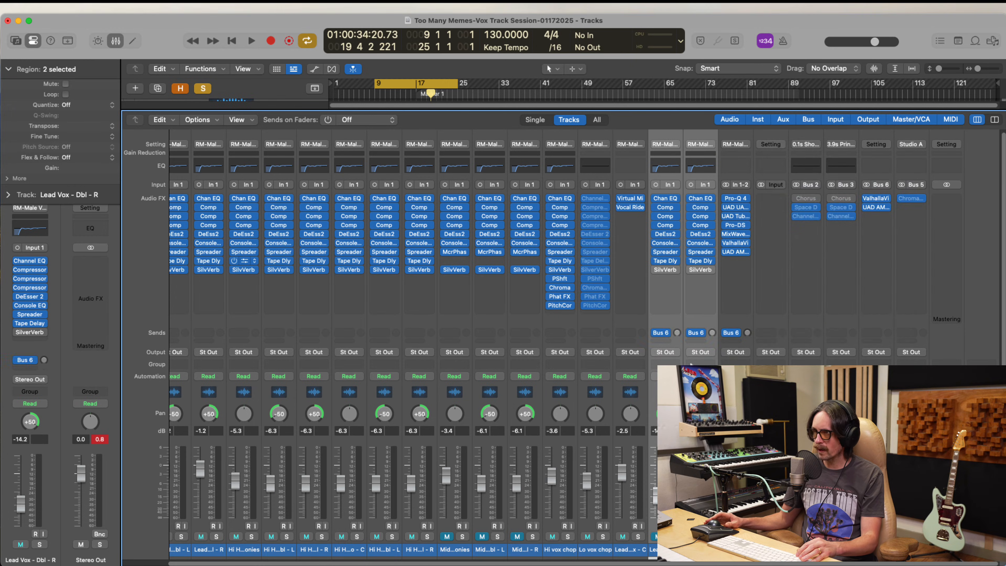
pyautogui.moveTo(671, 315); pyautogui.dragTo(676, 279)
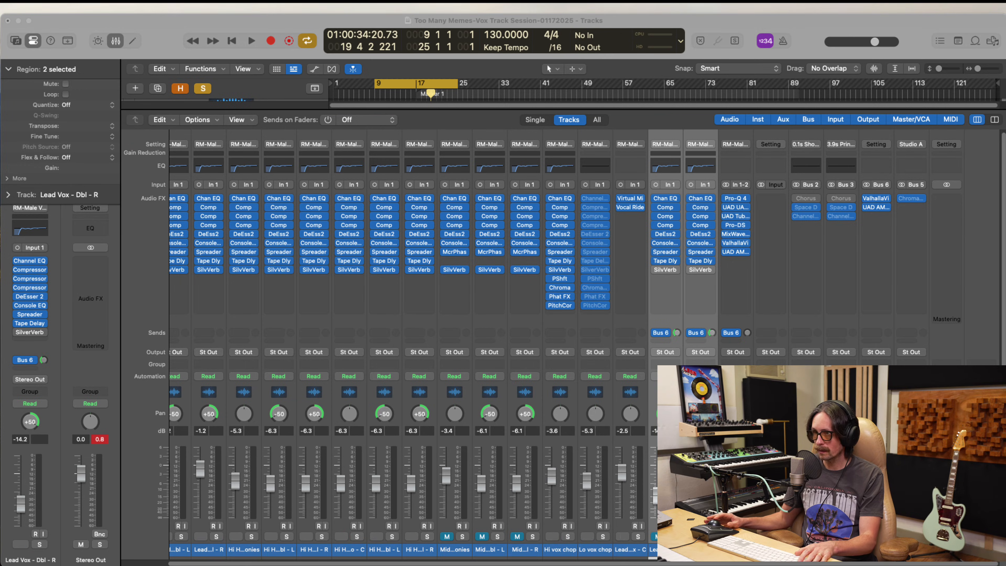
# Unmute both Lead Vox double tracks and take Vox Lead-VR and the instrumental out of solo
pyautogui.press('x')
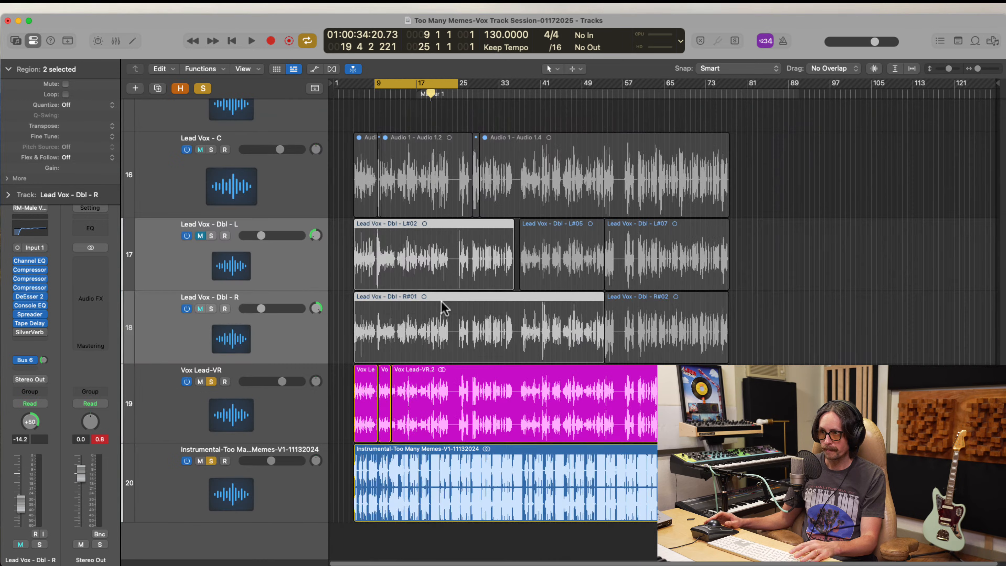
pyautogui.moveTo(794, 259); pyautogui.dragTo(356, 325)
pyautogui.hotkey('ctrl', 'm')
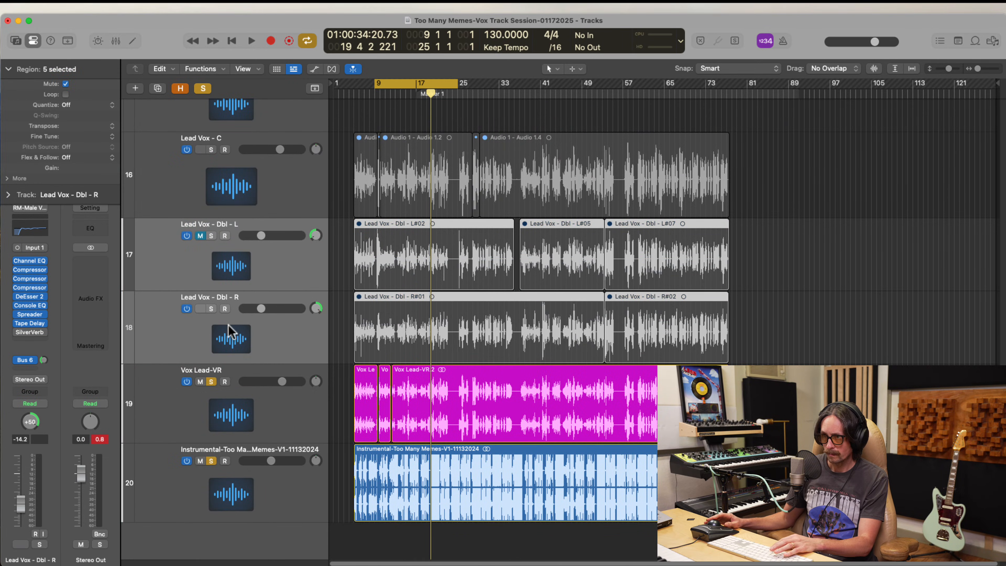
pyautogui.click(200, 236)
pyautogui.moveTo(210, 380); pyautogui.dragTo(208, 475)
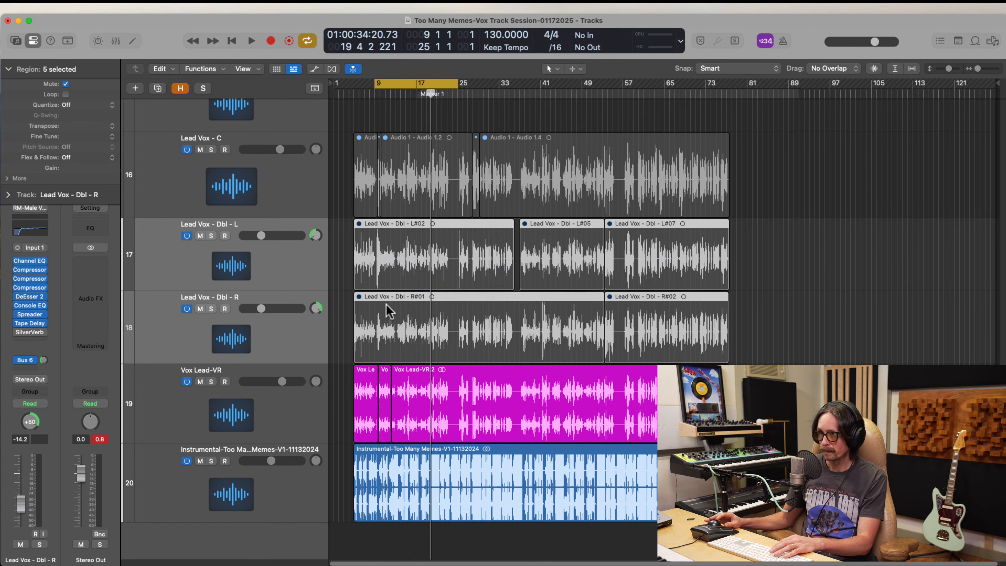
pyautogui.hotkey('ctrl', 'm')
pyautogui.hotkey('ctrl', 'b')
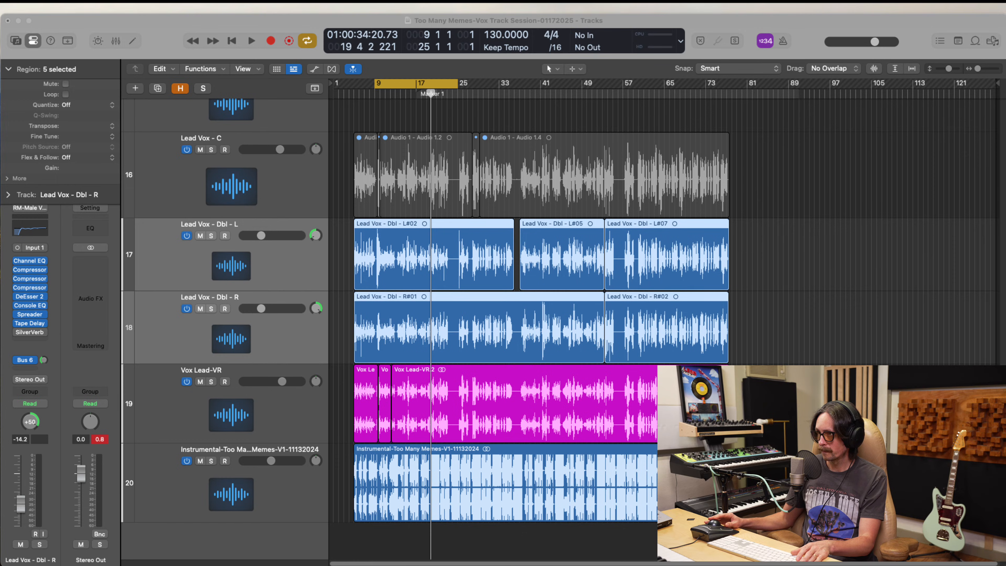
# Play the cycle range with both Lead Vox doubles selected and set their volume to -13.2 dB
pyautogui.press('space')
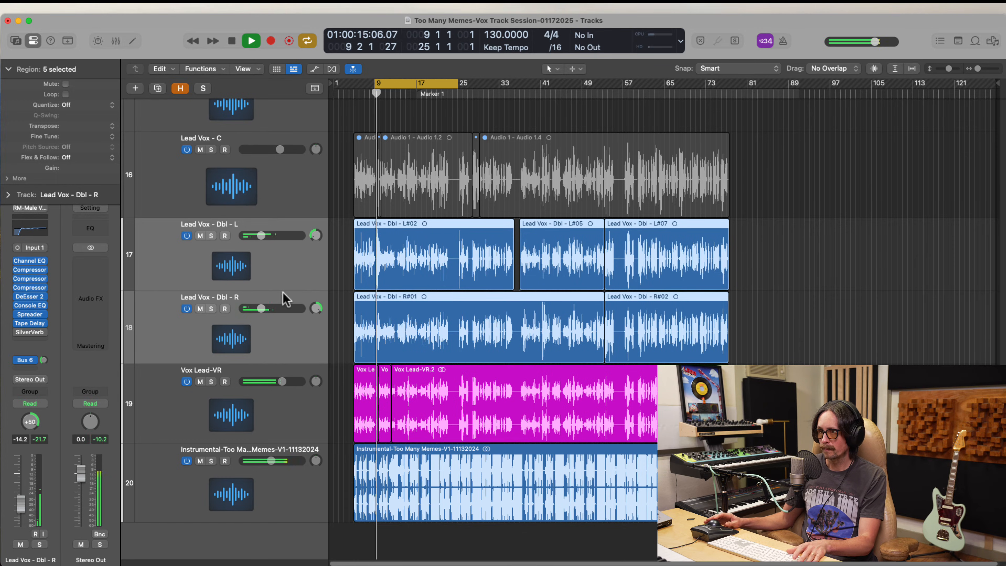
pyautogui.click(249, 270)
pyautogui.keyDown('shift'); pyautogui.click(259, 320); pyautogui.keyUp('shift')
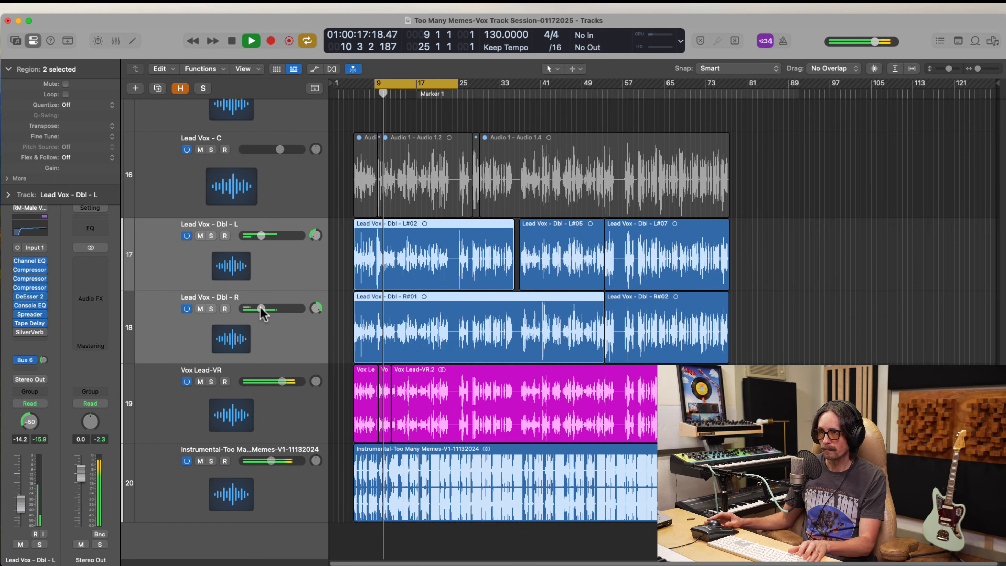
pyautogui.click(261, 313)
pyautogui.moveTo(261, 309); pyautogui.dragTo(262, 311)
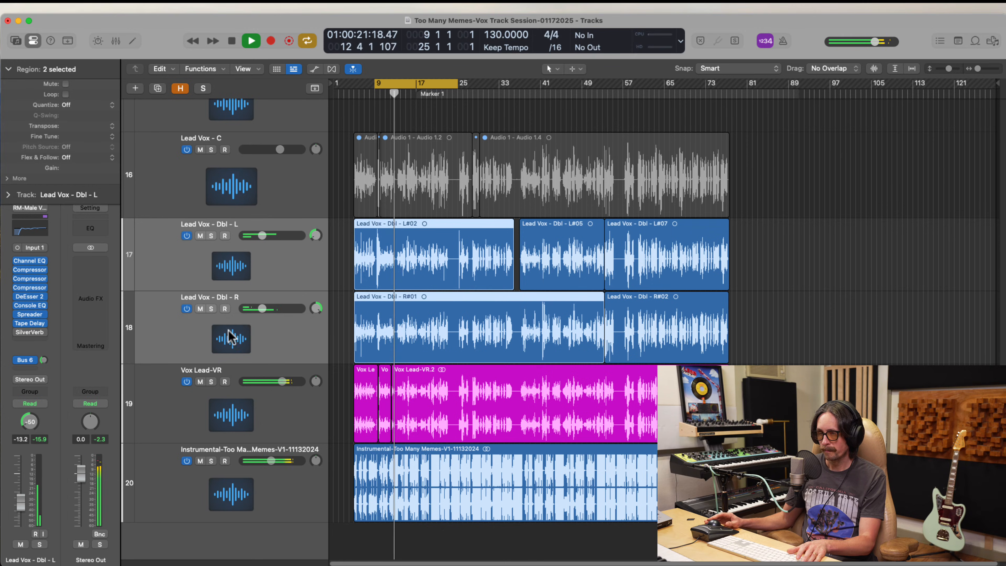
pyautogui.click(230, 335)
pyautogui.keyDown('shift'); pyautogui.click(248, 275); pyautogui.keyUp('shift')
pyautogui.press('space')
pyautogui.press('space')
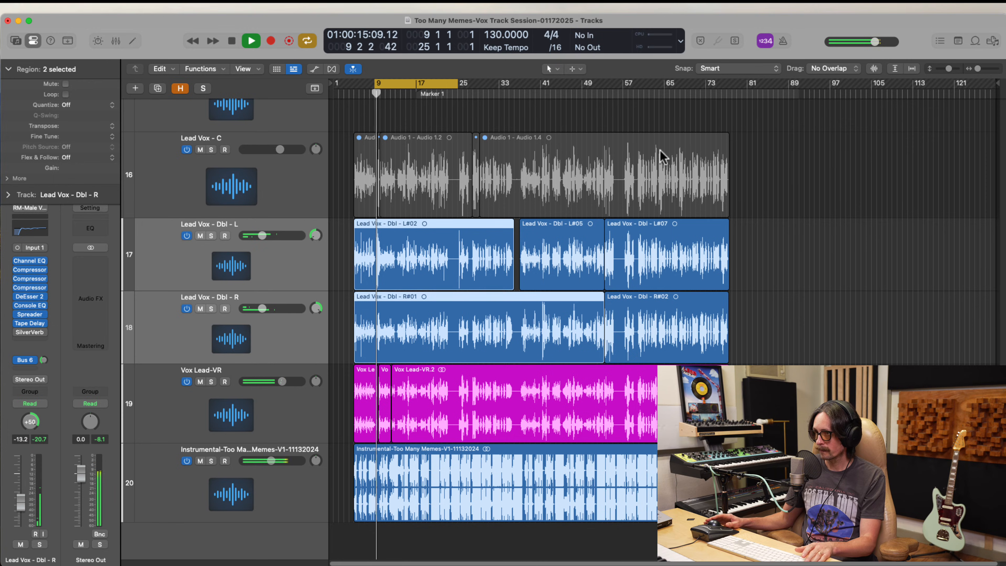
# Solo both Lead Vox doubles during playback, adjust their Bus 6 send level, and stop playback
pyautogui.click(212, 235)
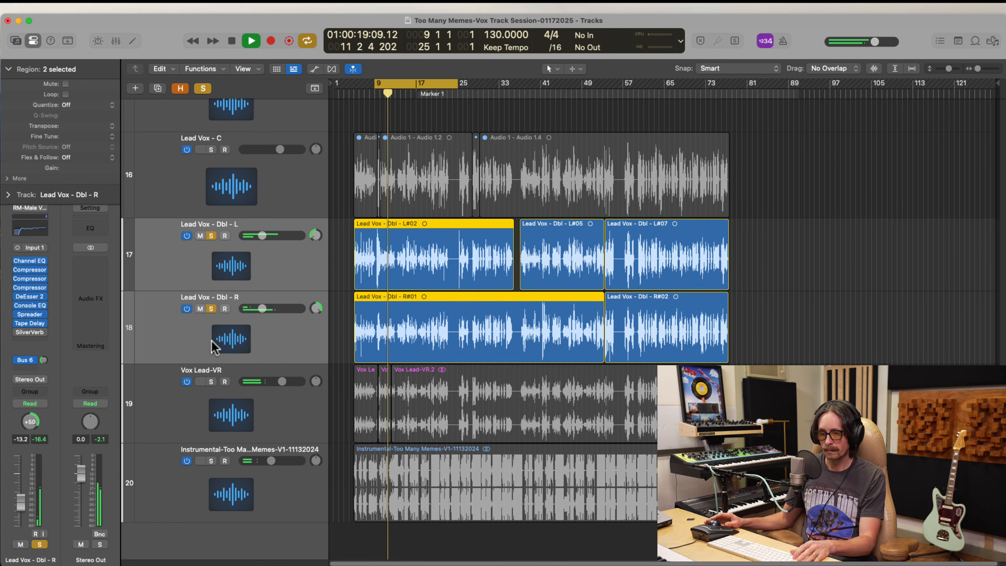
pyautogui.press('x')
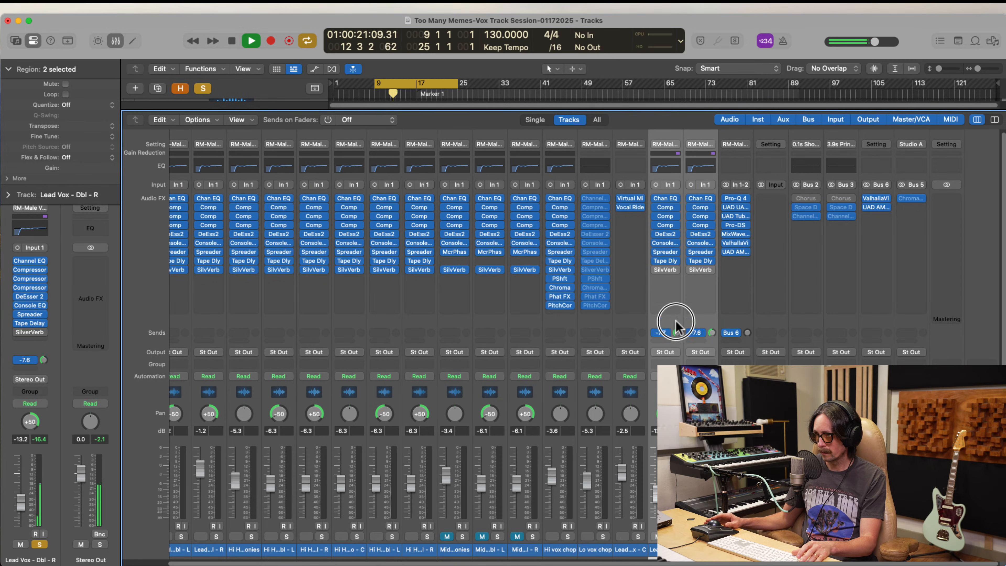
pyautogui.moveTo(676, 321)
pyautogui.mouseDown()
pyautogui.moveTo(678, 279)
pyautogui.moveTo(674, 326)
pyautogui.mouseUp()
pyautogui.press('space')
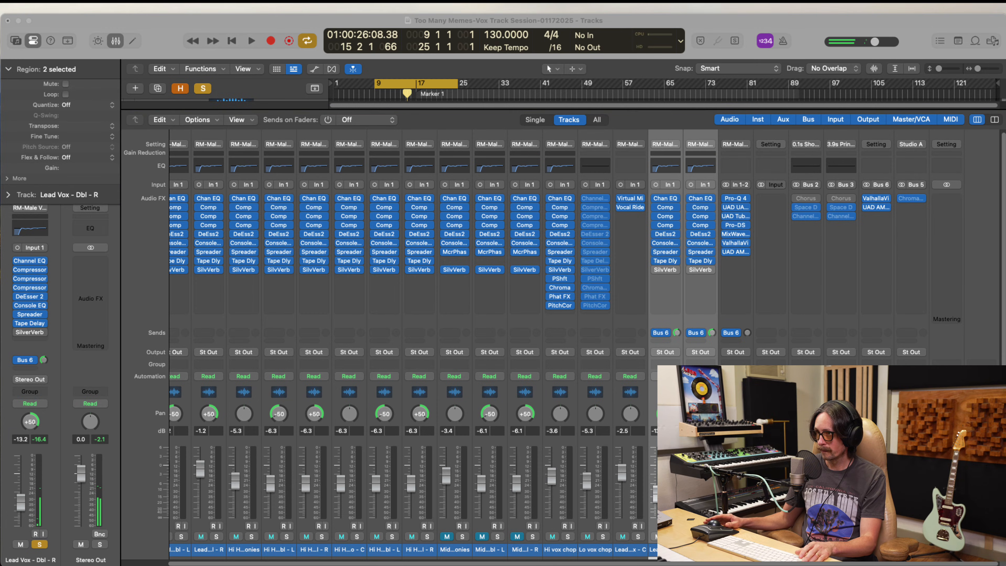
# Remove all the audio effect inserts from both Lead Vox double channels, keeping the Bus 6 sends
pyautogui.click(185, 238)
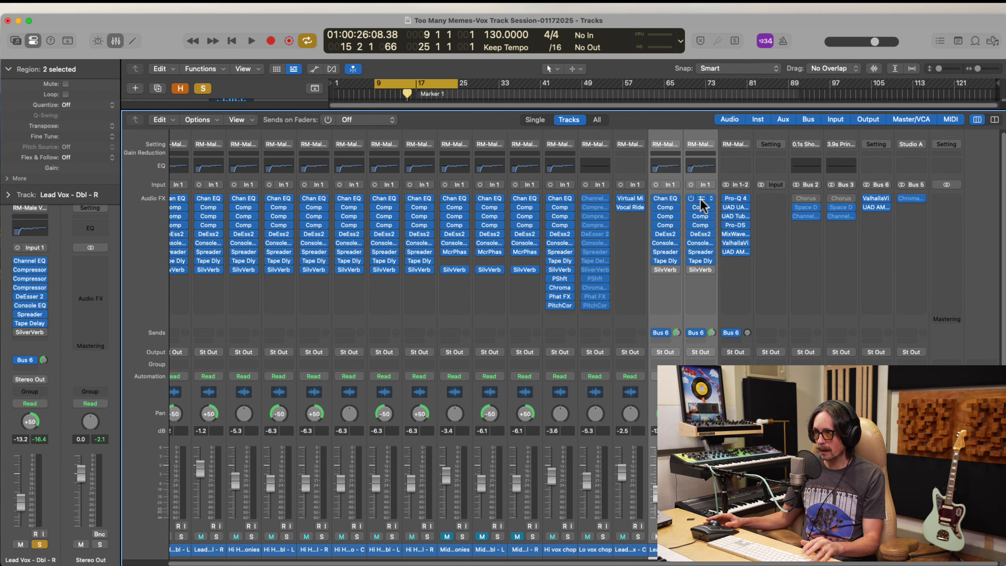
pyautogui.click(690, 198)
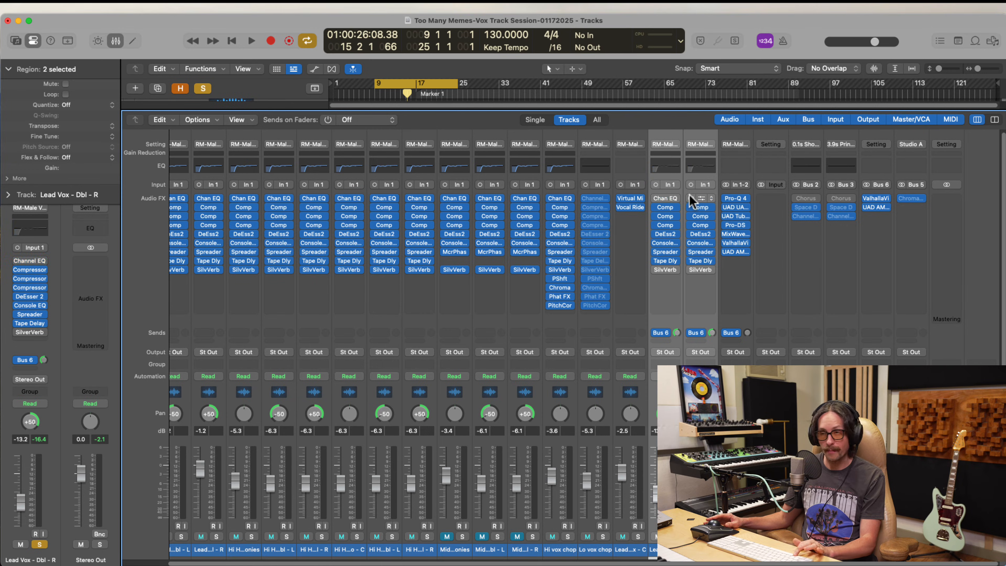
pyautogui.moveTo(701, 207); pyautogui.dragTo(707, 243)
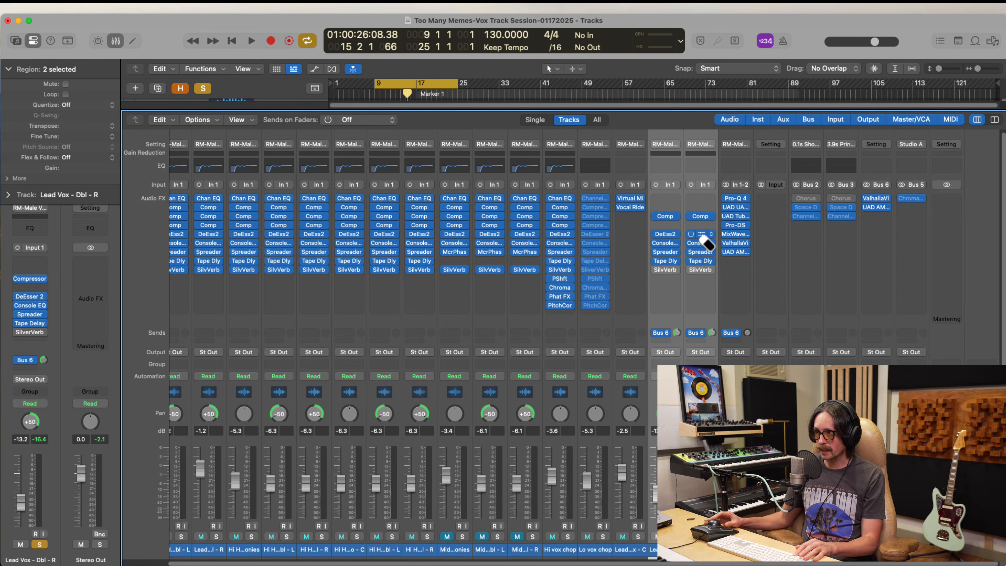
pyautogui.keyDown('ctrl'); pyautogui.keyDown('super'); pyautogui.click(701, 236); pyautogui.keyUp('super'); pyautogui.keyUp('ctrl')
pyautogui.keyDown('ctrl'); pyautogui.keyDown('super'); pyautogui.click(701, 217); pyautogui.keyUp('super'); pyautogui.keyUp('ctrl')
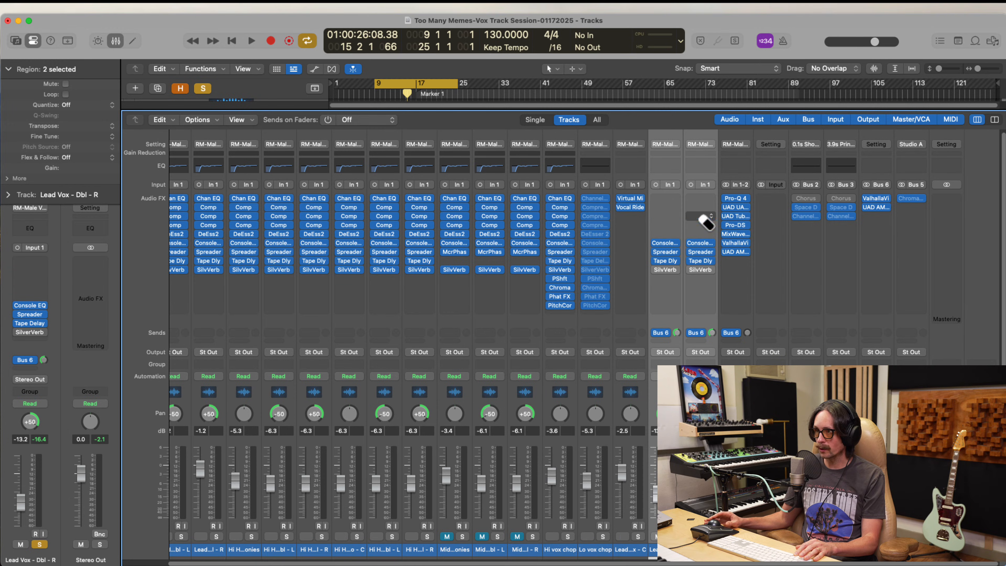
pyautogui.keyDown('ctrl'); pyautogui.keyDown('super'); pyautogui.click(700, 242); pyautogui.keyUp('super'); pyautogui.keyUp('ctrl')
pyautogui.keyDown('ctrl'); pyautogui.keyDown('super'); pyautogui.click(700, 252); pyautogui.keyUp('super'); pyautogui.keyUp('ctrl')
pyautogui.keyDown('ctrl'); pyautogui.keyDown('super'); pyautogui.click(700, 261); pyautogui.keyUp('super'); pyautogui.keyUp('ctrl')
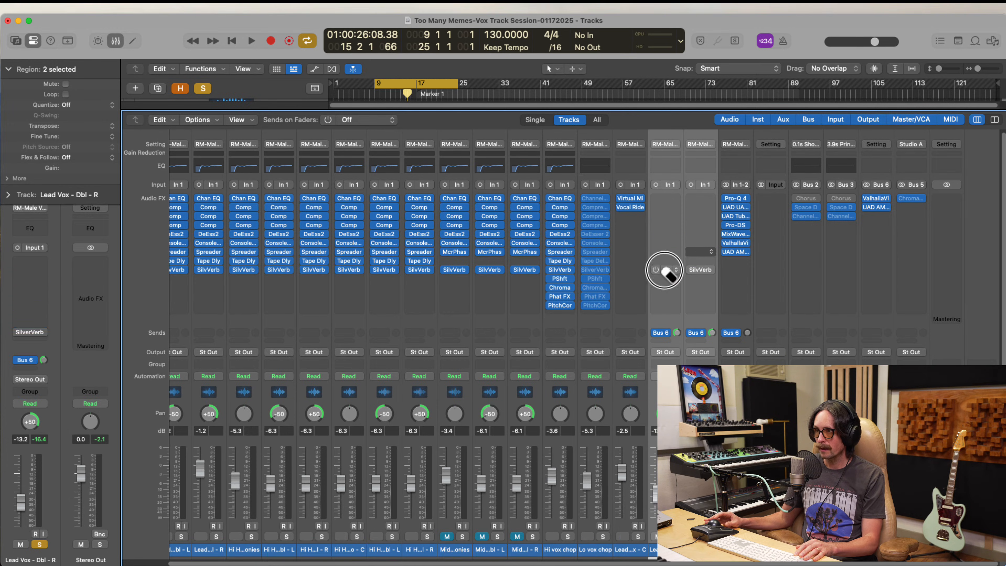
pyautogui.keyDown('ctrl'); pyautogui.keyDown('super'); pyautogui.click(702, 271); pyautogui.keyUp('super'); pyautogui.keyUp('ctrl')
pyautogui.hotkey('ctrl', 'space')
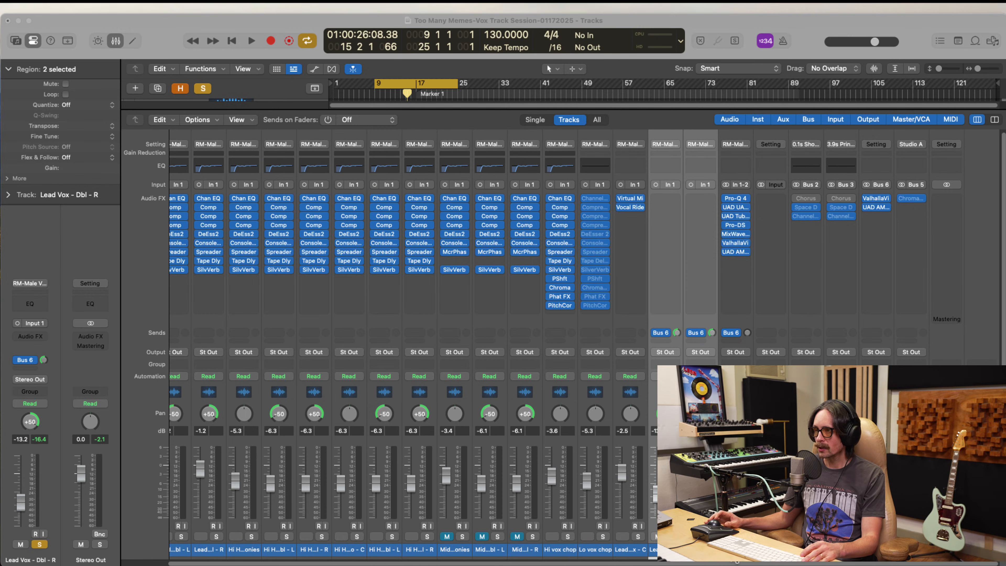
pyautogui.click(734, 551)
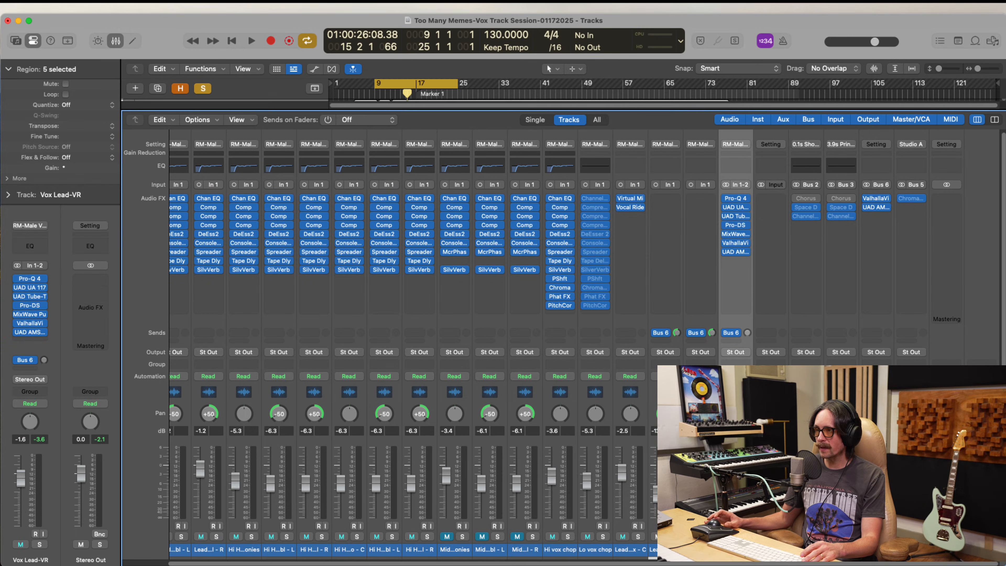
pyautogui.click(733, 144)
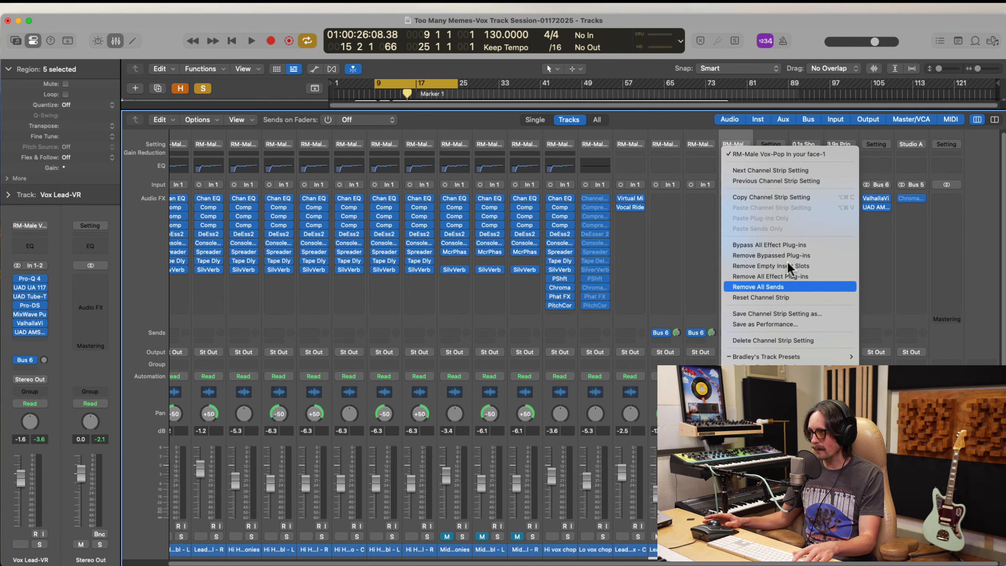
pyautogui.click(786, 313)
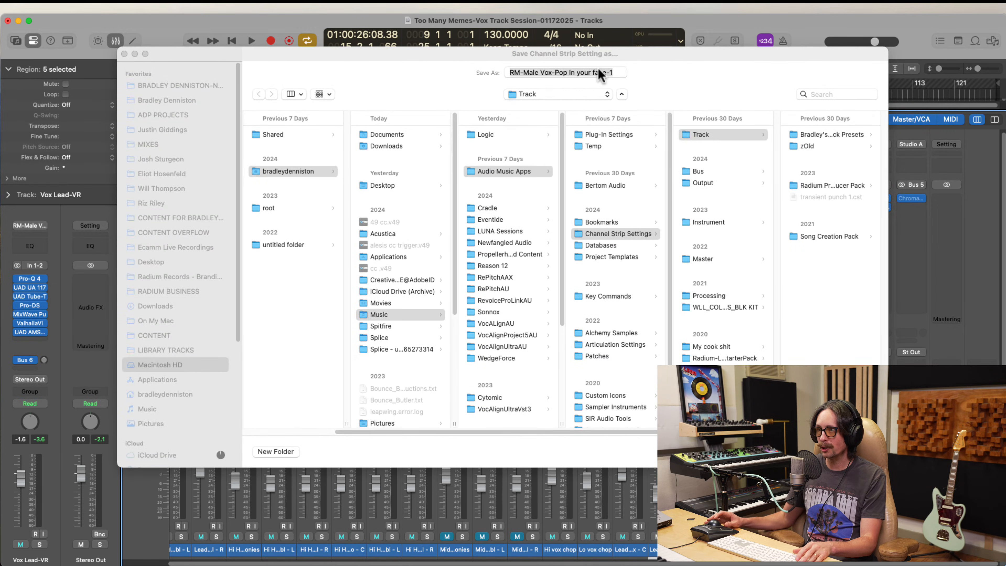
pyautogui.click(577, 72)
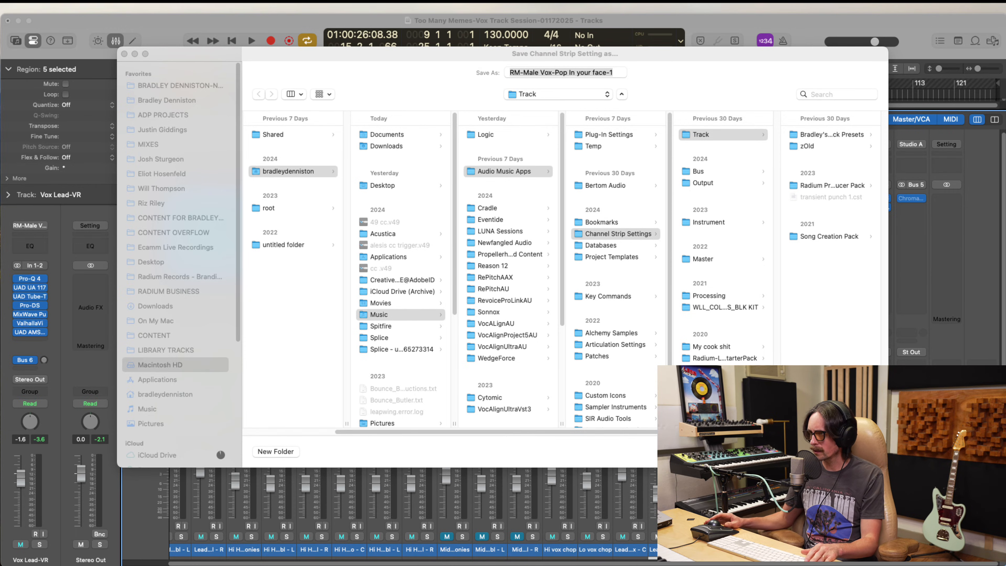
pyautogui.press('Return')
# Close the mixer, then hide UAD Console and return to Logic Pro's tracks area
pyautogui.press('x')
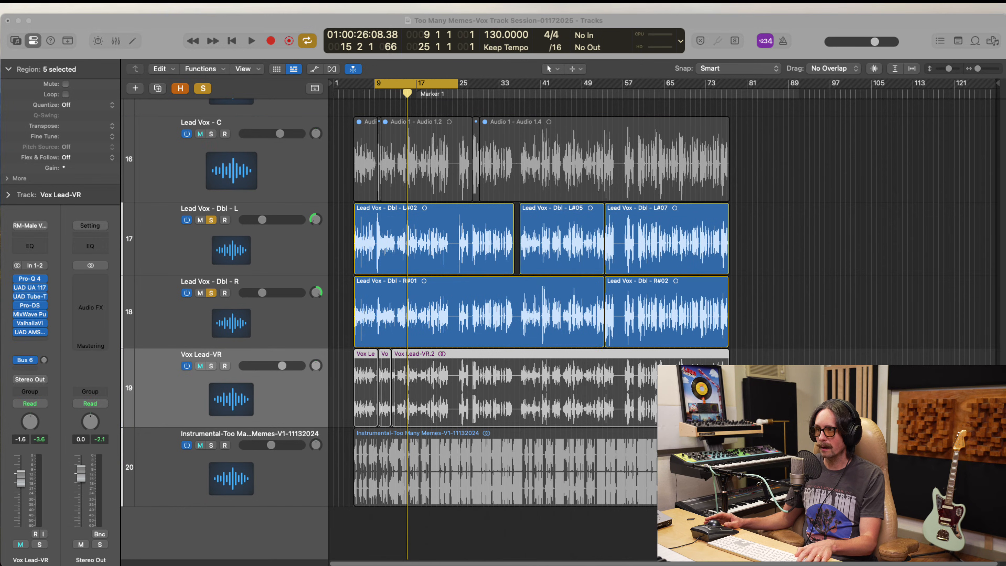
pyautogui.press('super+Tab')
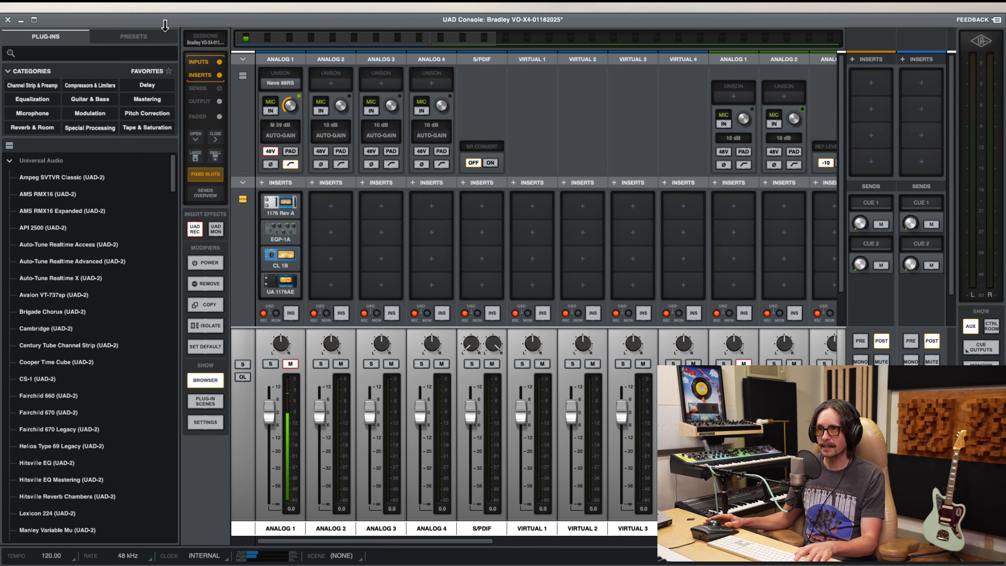
pyautogui.press('super+h')
pyautogui.press('super+Tab')
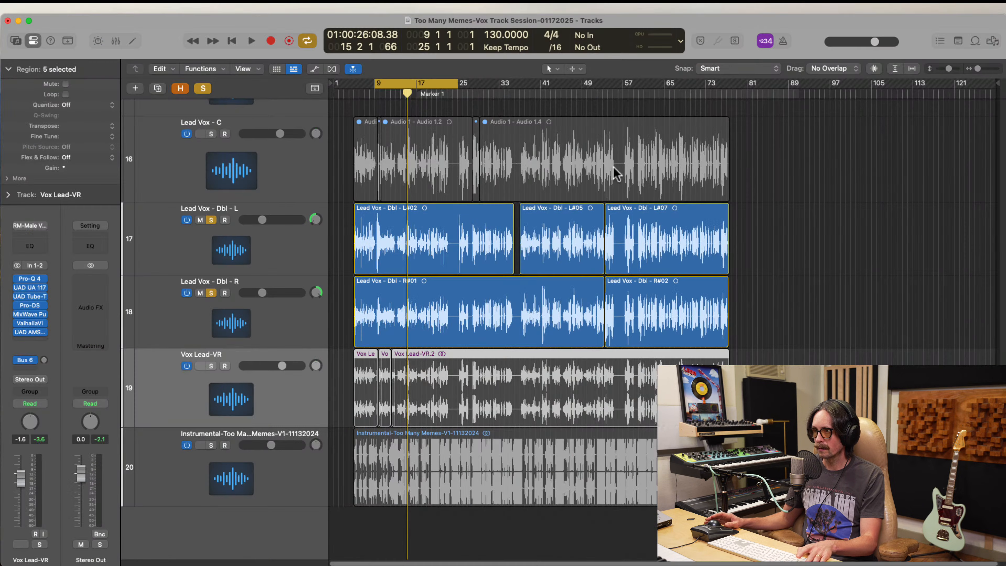
# Select the Vox Lead-VR track and solo it together with the soloed doubles
pyautogui.click(232, 243)
pyautogui.click(228, 387)
pyautogui.click(211, 366)
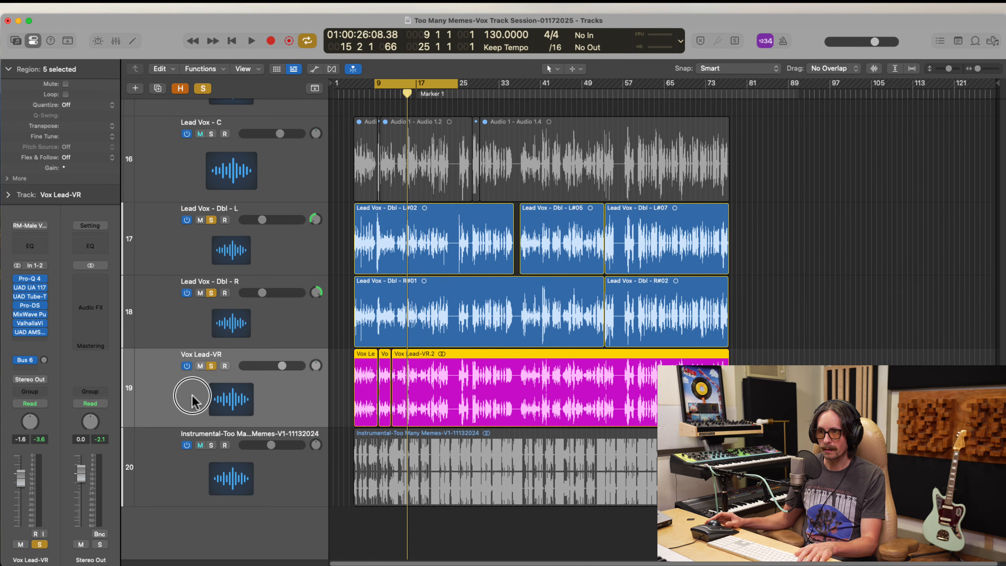
# Save Vox Lead-VR's channel strip setting in the personal presets' Vocal folder, naming it with the artist's name followed by "Too many memes Vox-1"
pyautogui.click(34, 225)
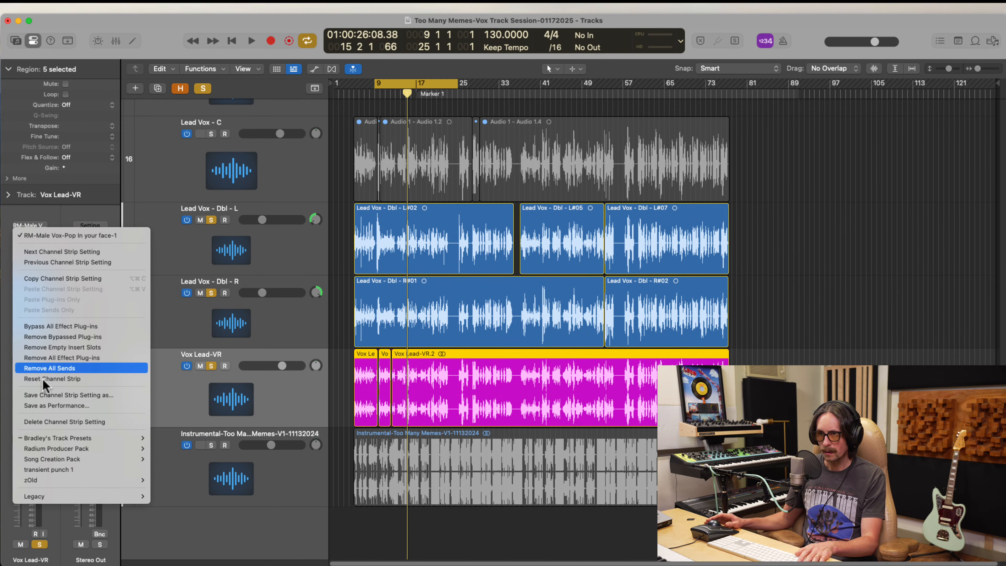
pyautogui.click(551, 383)
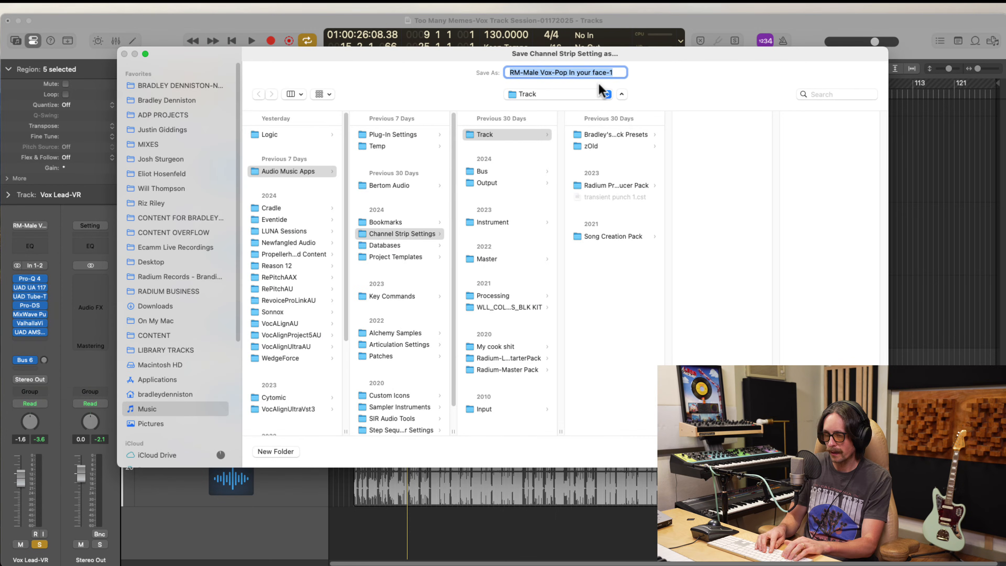
pyautogui.write('Jos')
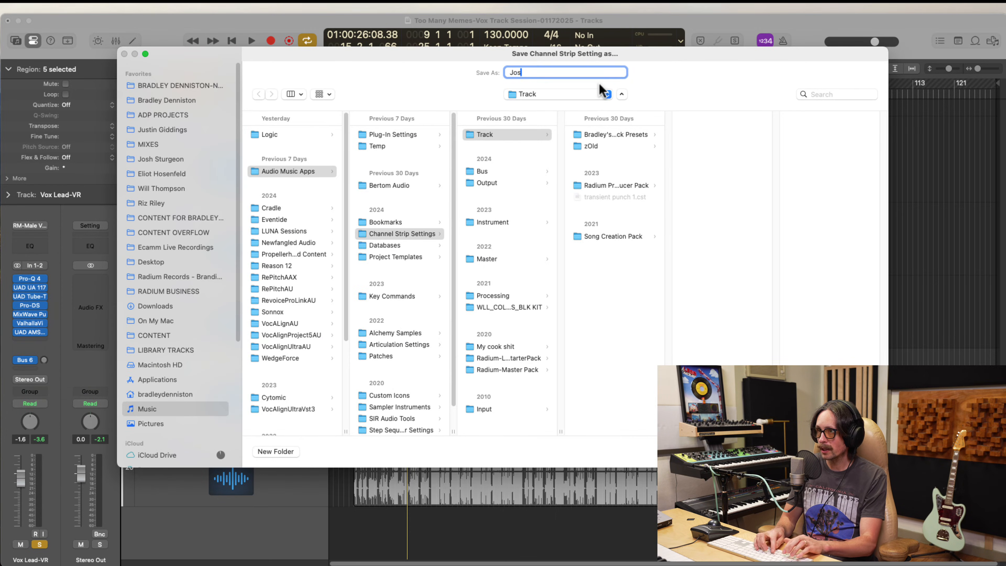
pyautogui.write('h S-Too ')
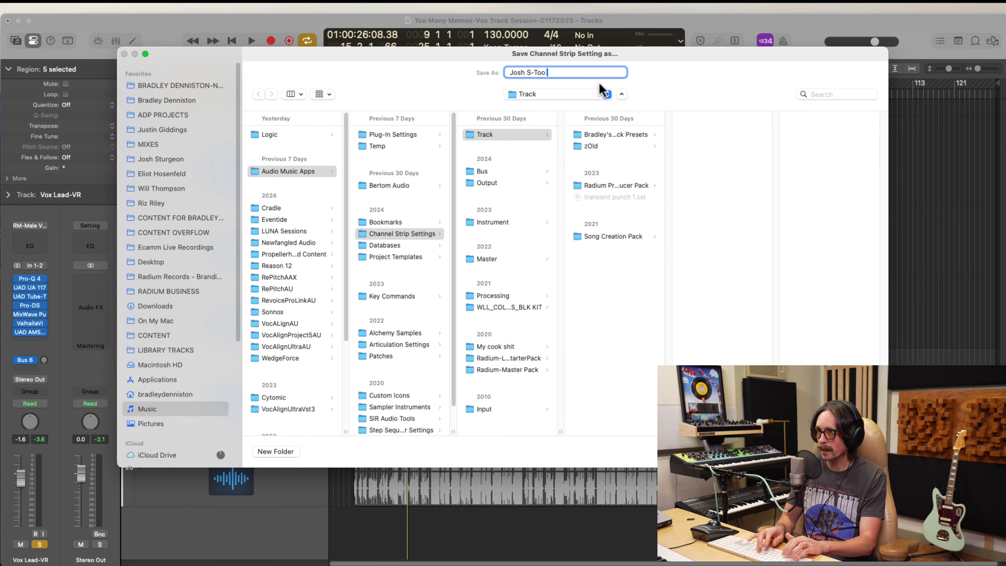
pyautogui.write('many memes Vox-1')
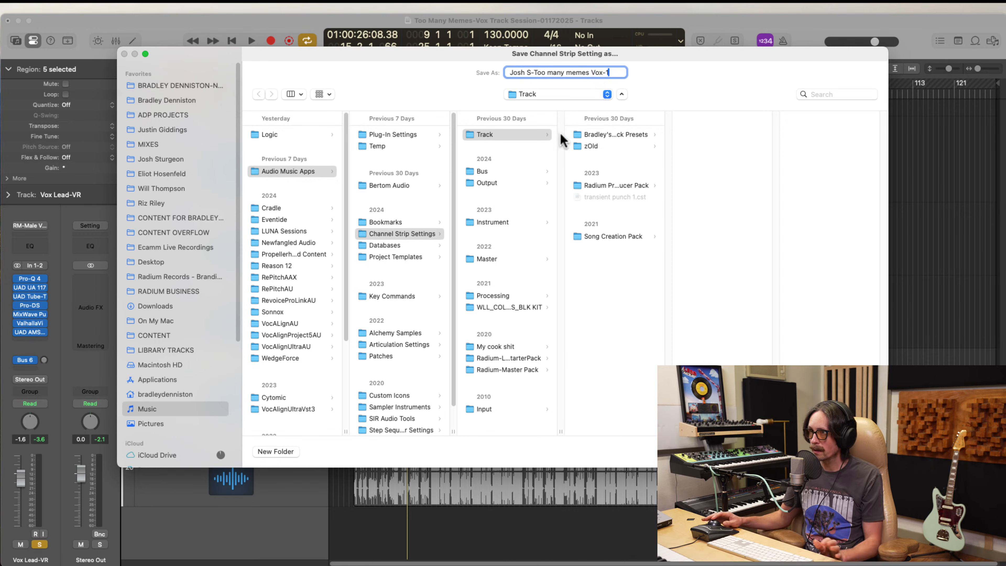
pyautogui.click(613, 134)
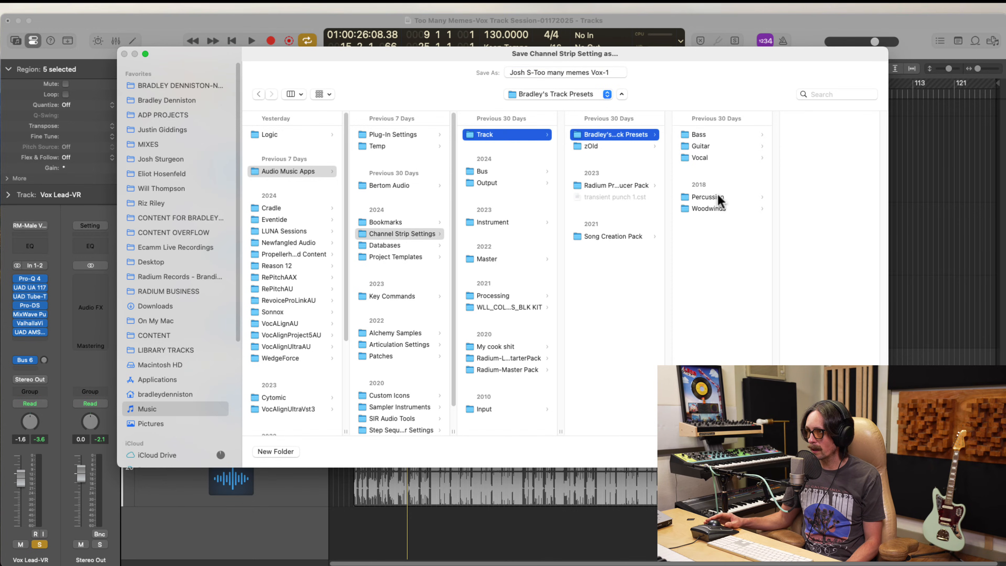
pyautogui.click(711, 157)
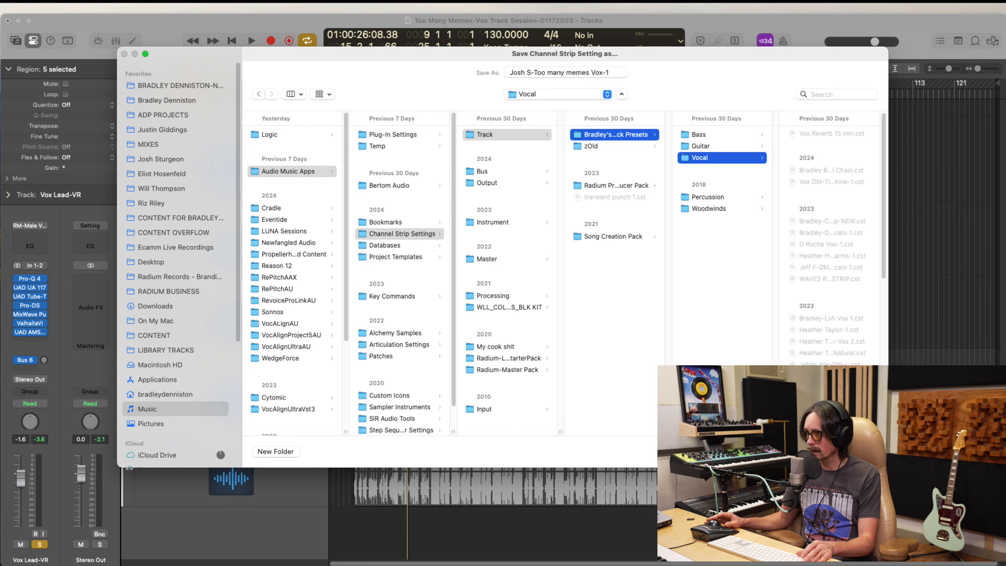
pyautogui.press('Return')
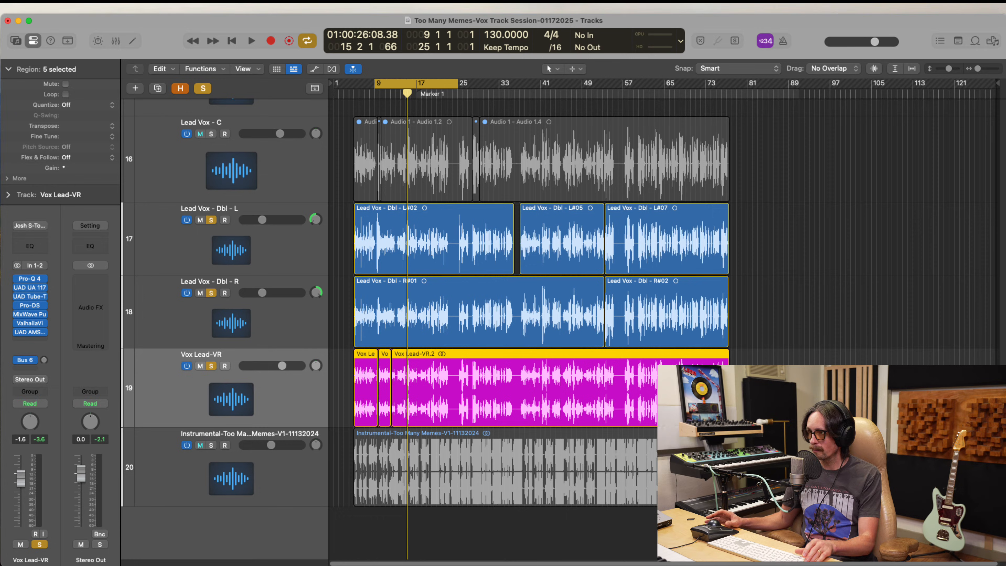
# Load the newly saved "Too many memes Vox-1" vocal channel strip setting on Lead Vox - Dbl - L
pyautogui.click(194, 258)
pyautogui.click(15, 284)
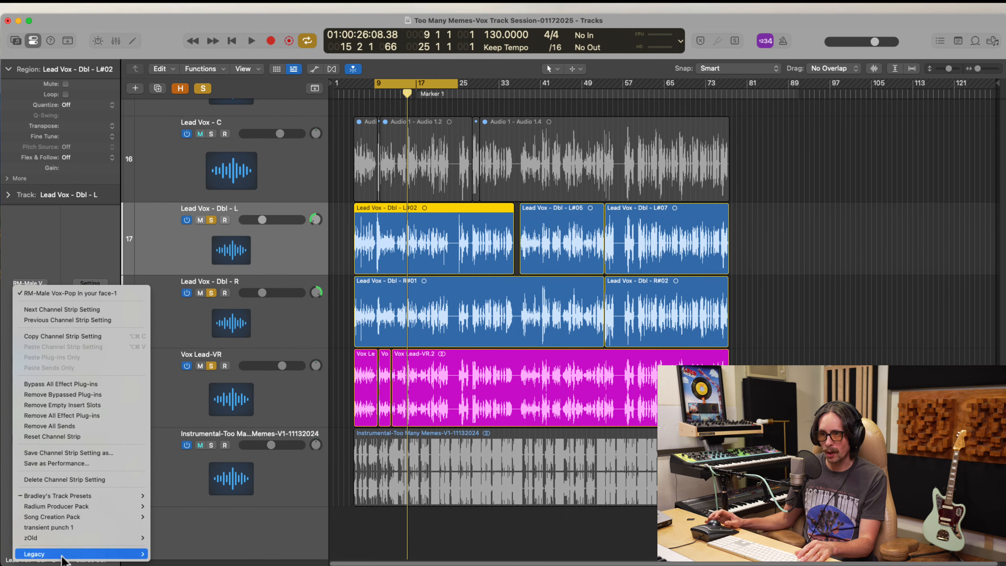
pyautogui.moveTo(99, 501)
pyautogui.moveTo(166, 527)
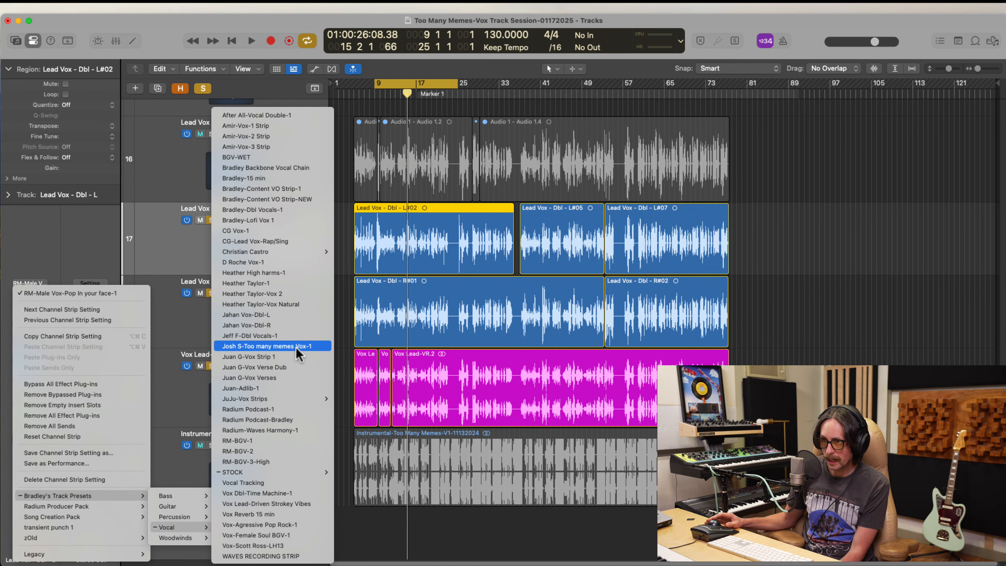
pyautogui.click(277, 346)
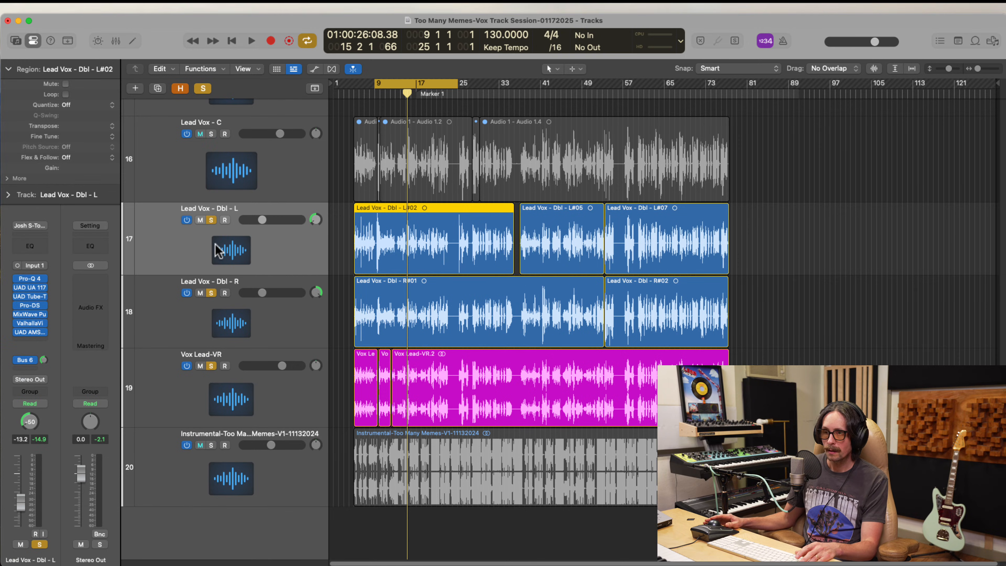
# Load the same "Too many memes Vox-1" vocal channel strip setting on Lead Vox - Dbl - R
pyautogui.click(198, 321)
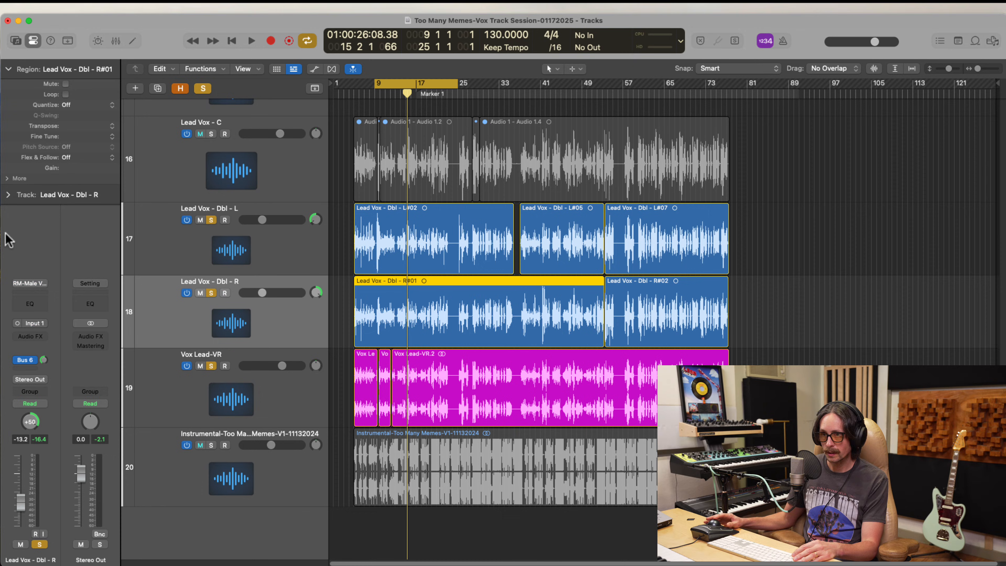
pyautogui.click(34, 283)
pyautogui.moveTo(109, 498)
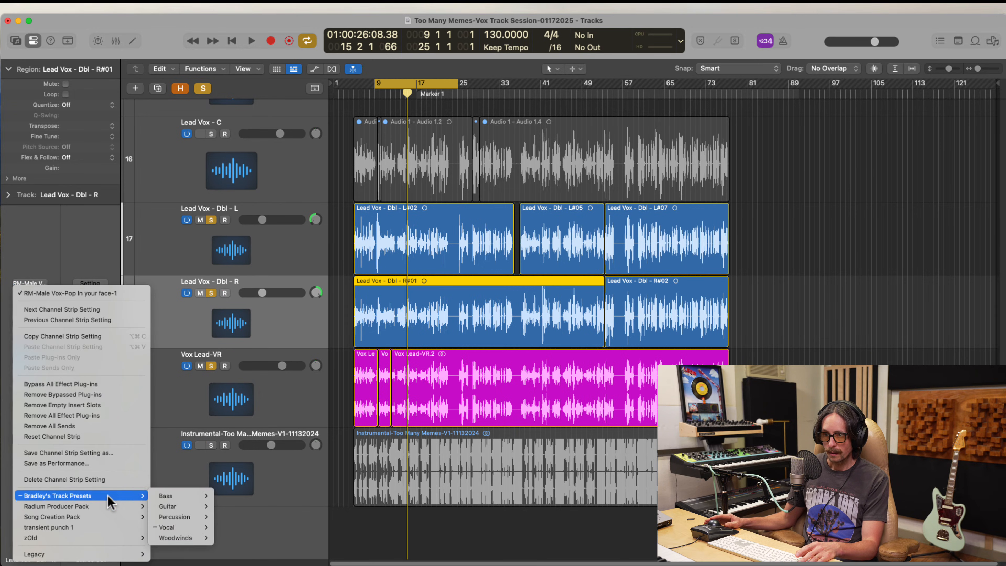
pyautogui.moveTo(182, 527)
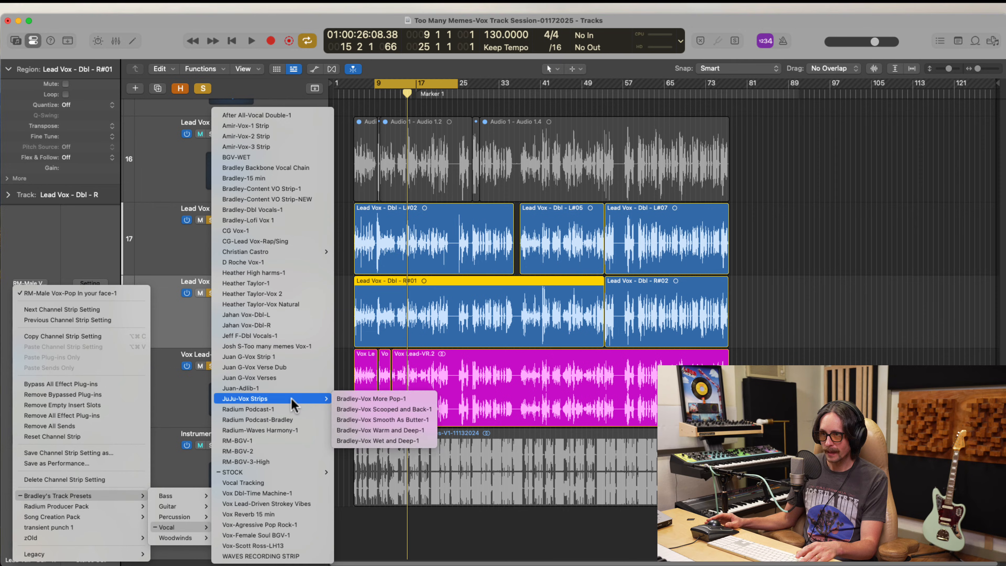
pyautogui.click(301, 346)
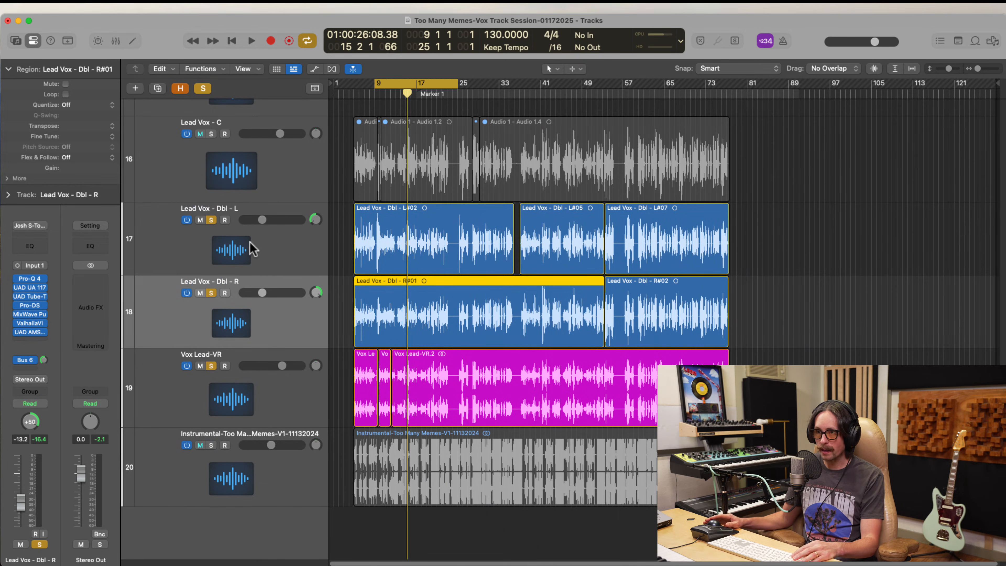
# Play the cycle range with both Lead Vox doubles selected, lower their volume to -14.2 dB, and stop playback
pyautogui.click(253, 249)
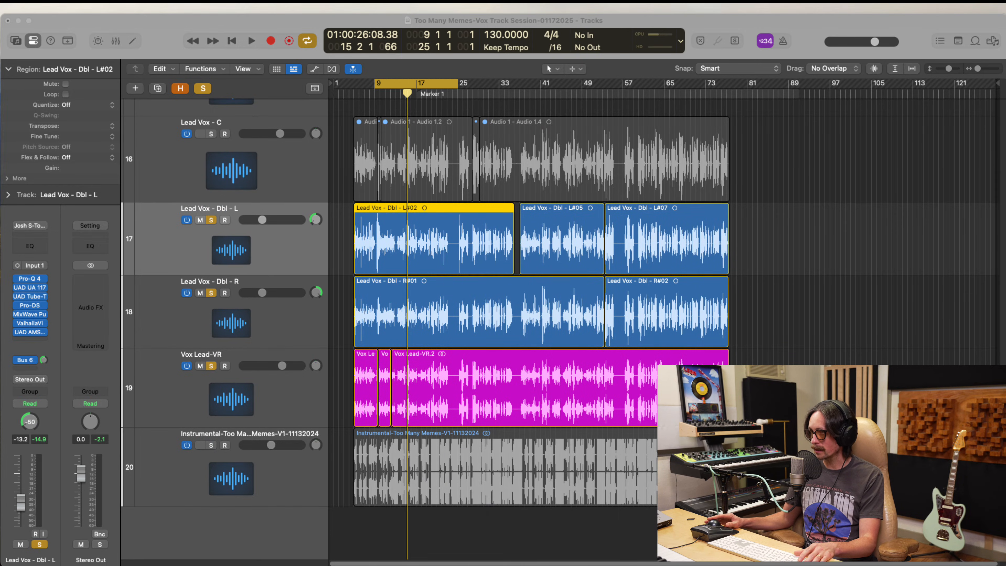
pyautogui.press('space')
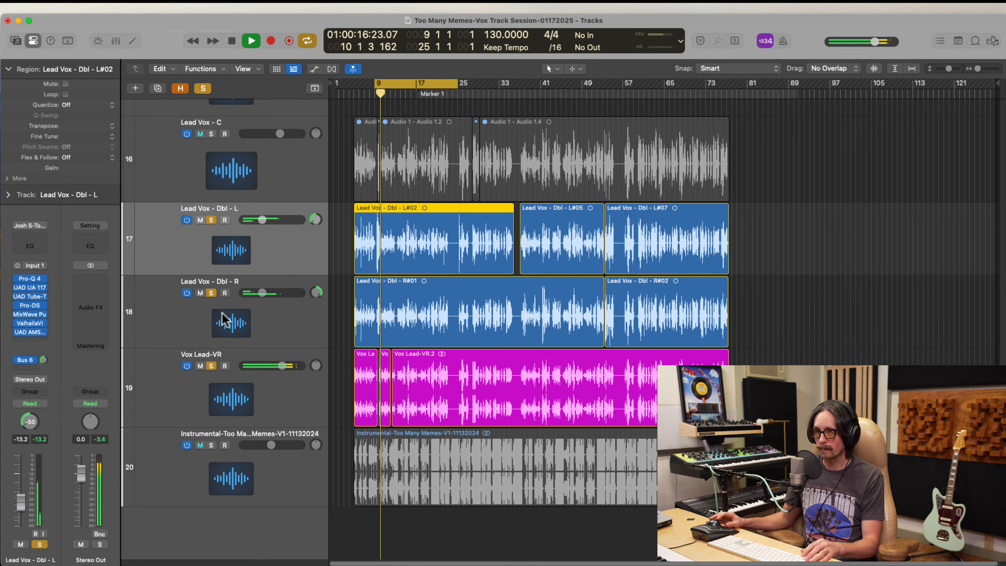
pyautogui.keyDown('shift'); pyautogui.click(232, 320); pyautogui.keyUp('shift')
pyautogui.moveTo(262, 219); pyautogui.dragTo(255, 219)
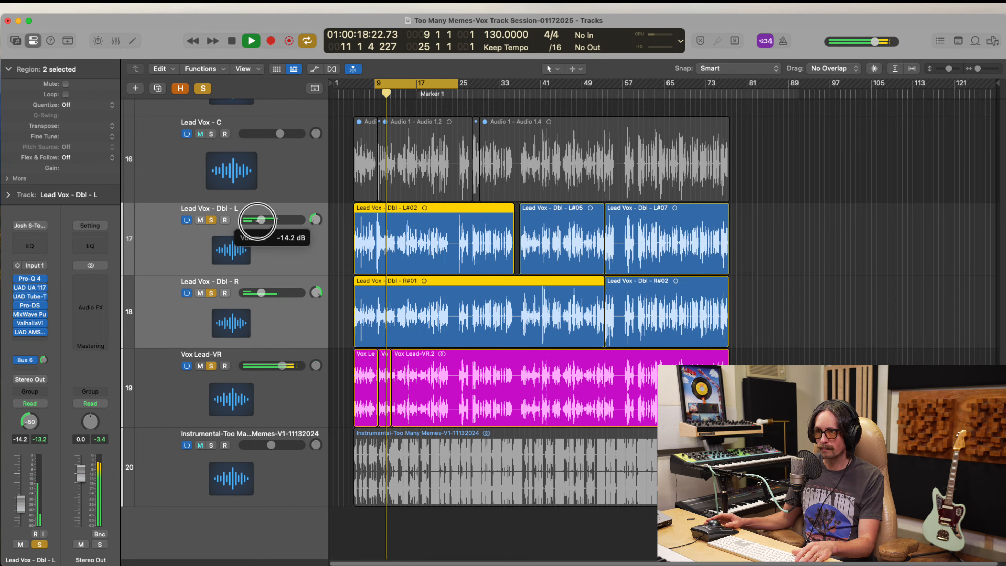
pyautogui.keyDown('shift'); pyautogui.click(366, 317); pyautogui.keyUp('shift')
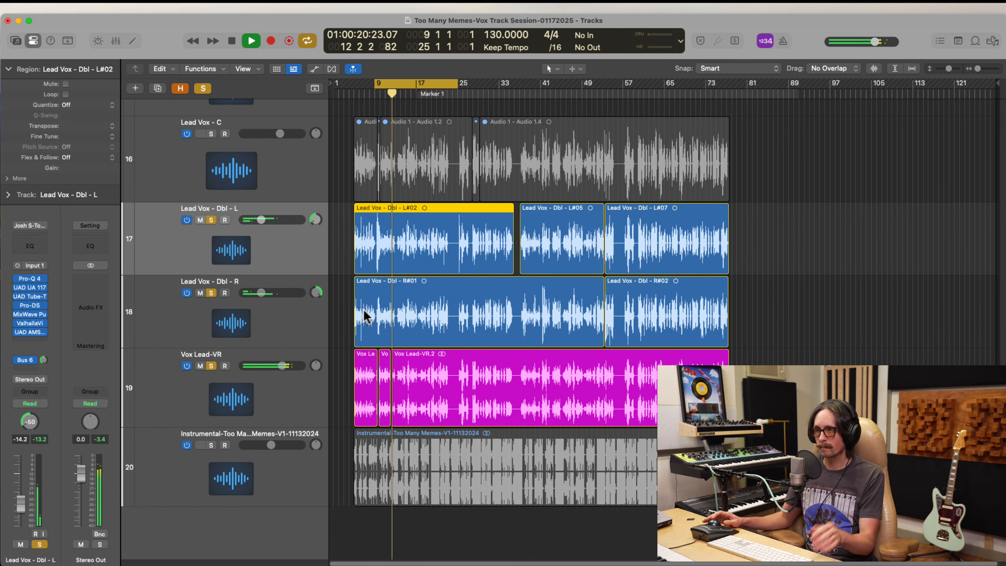
pyautogui.press('space')
pyautogui.click(1005, 162)
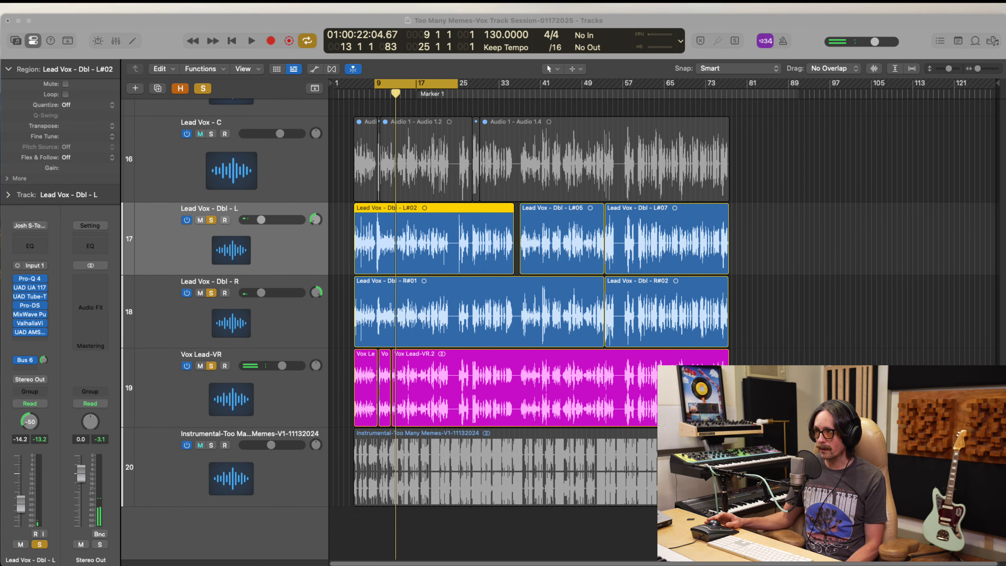
pyautogui.click(159, 25)
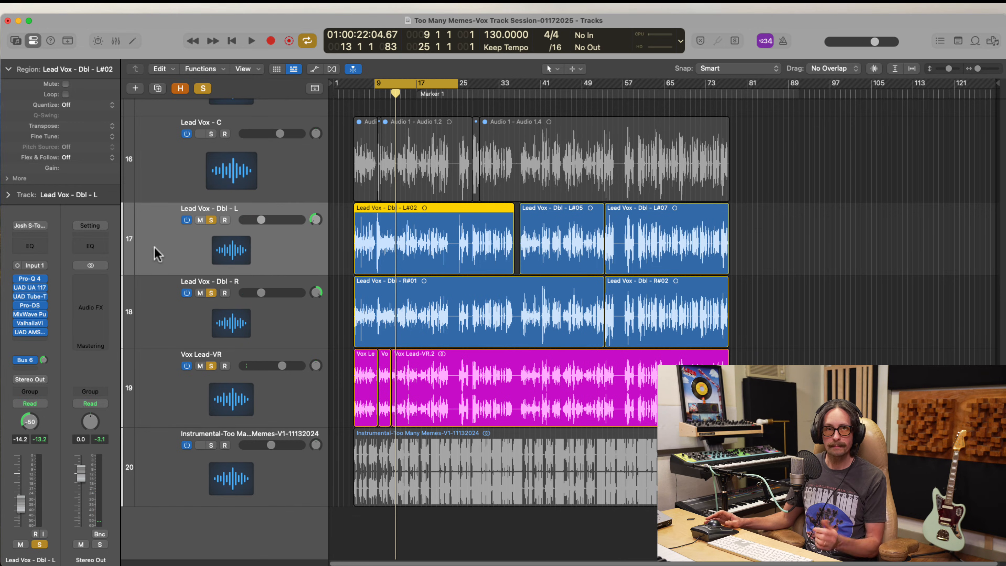
# Set the pan of Lead Vox - Dbl - L to -35 and open the mixer
pyautogui.click(270, 322)
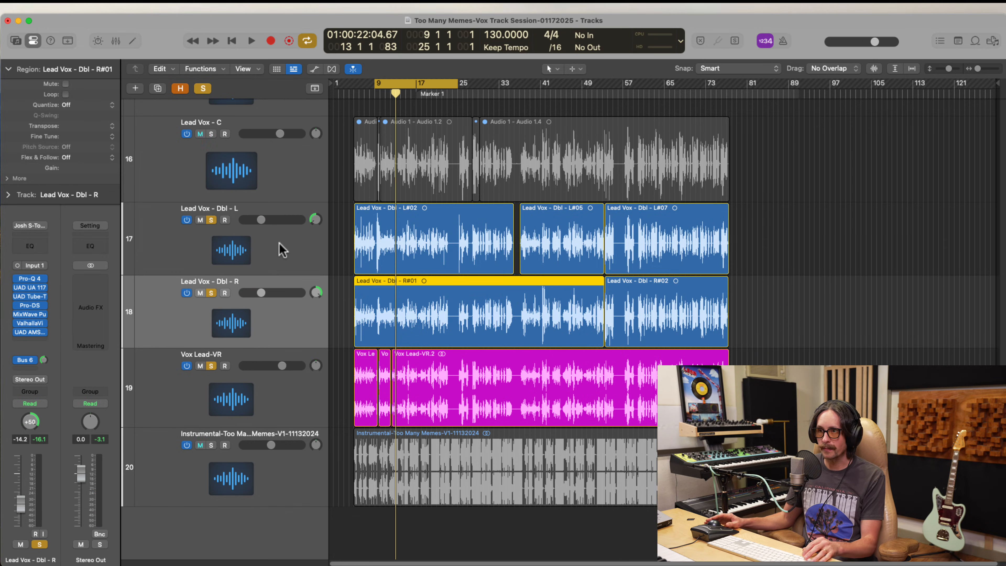
pyautogui.click(282, 250)
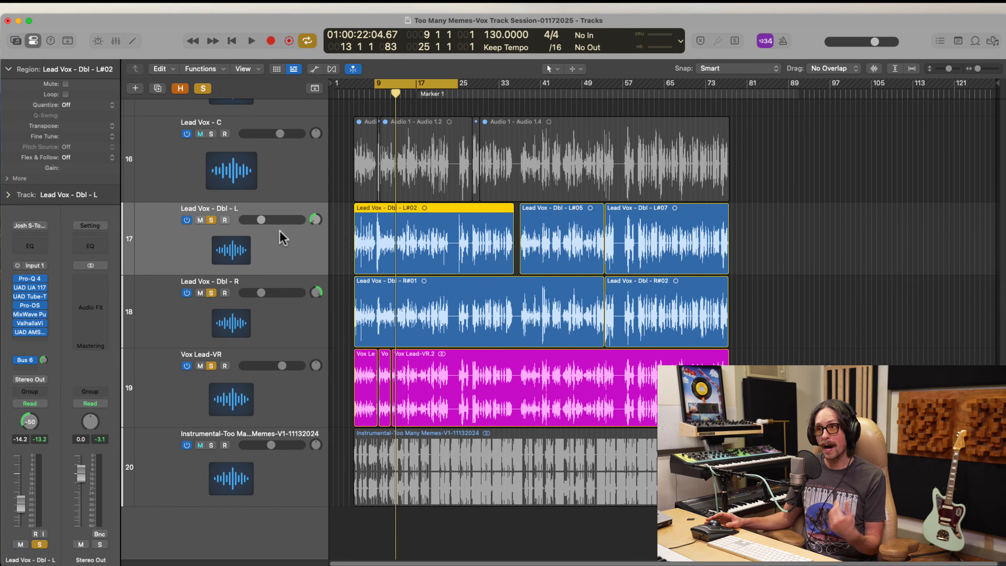
pyautogui.moveTo(318, 225)
pyautogui.mouseDown()
pyautogui.moveTo(321, 169)
pyautogui.moveTo(291, 169)
pyautogui.moveTo(308, 229)
pyautogui.mouseUp()
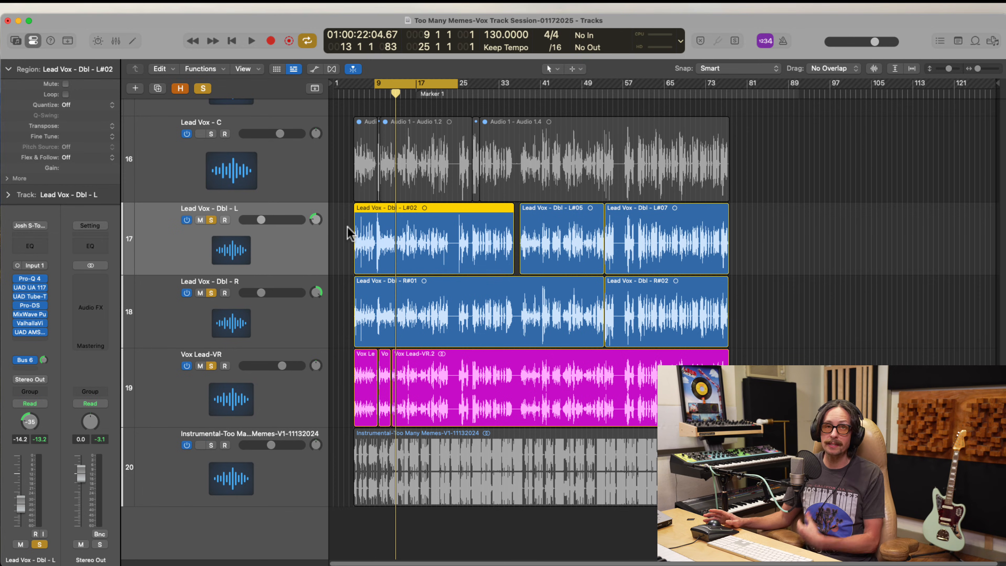
pyautogui.click(315, 220)
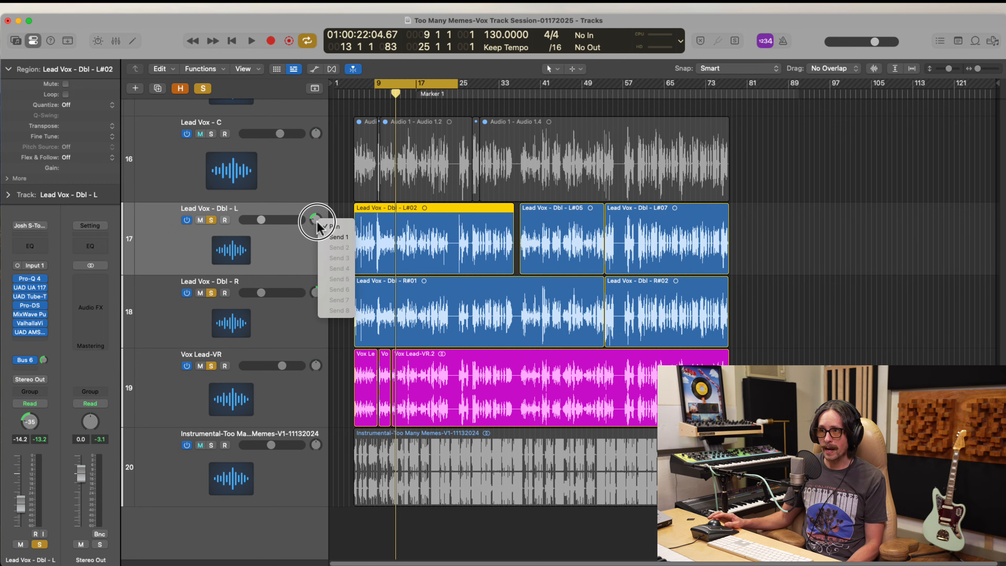
pyautogui.click(316, 219)
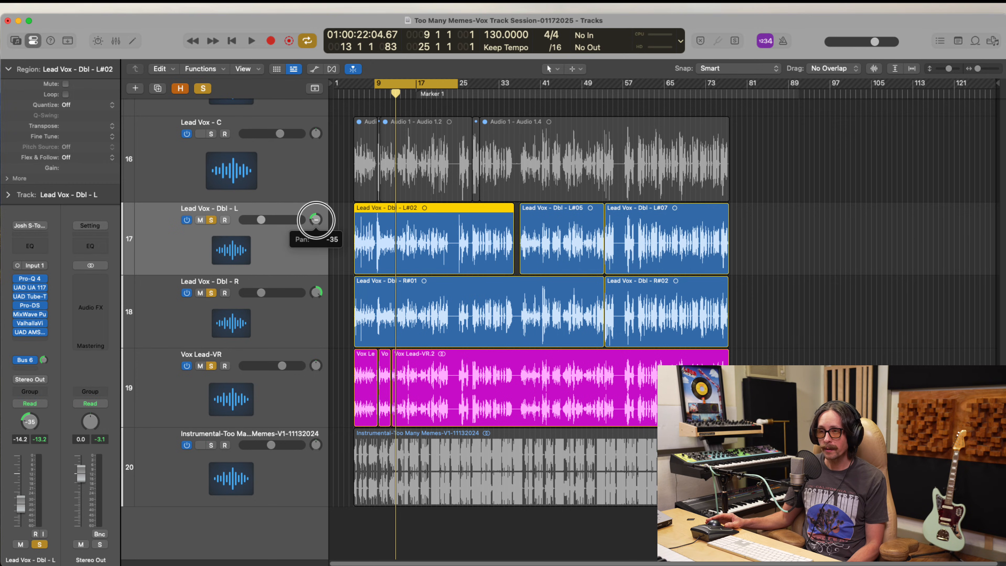
pyautogui.click(311, 219)
pyautogui.press('x')
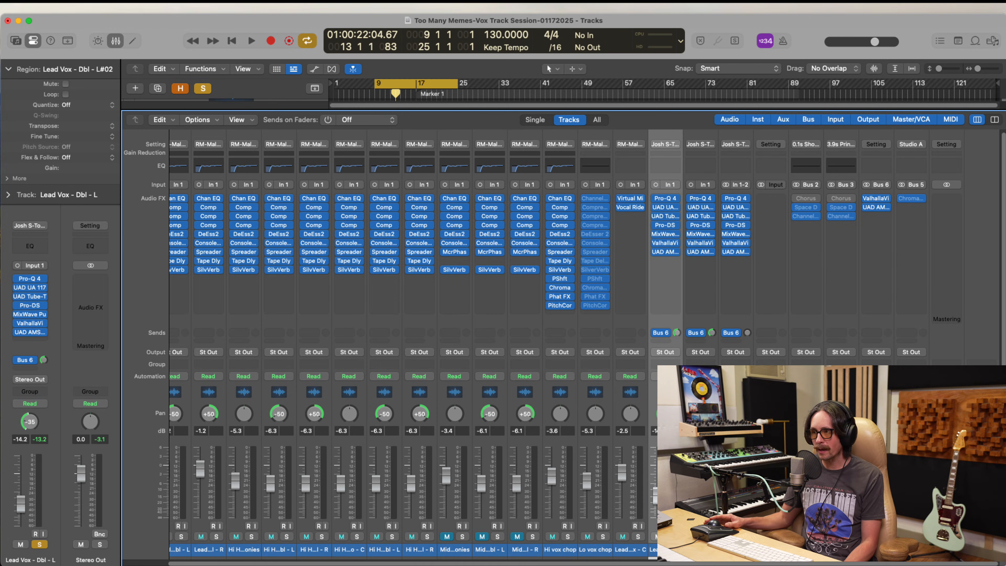
# Try narrower pan positions for Lead Vox - Dbl - L in the mixer, settle on -26, and close the mixer
pyautogui.moveTo(665, 413); pyautogui.dragTo(667, 391)
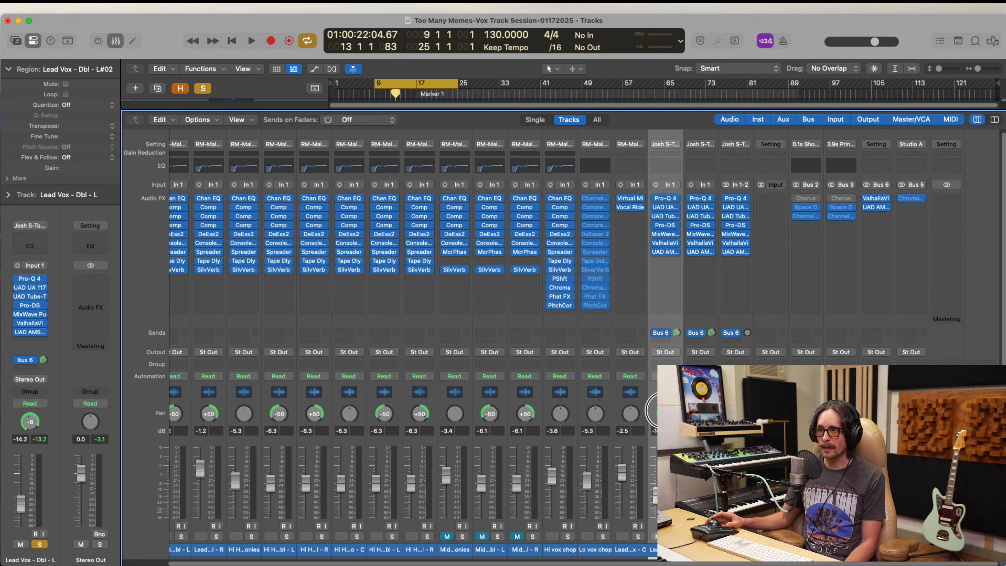
pyautogui.moveTo(652, 411); pyautogui.dragTo(652, 431)
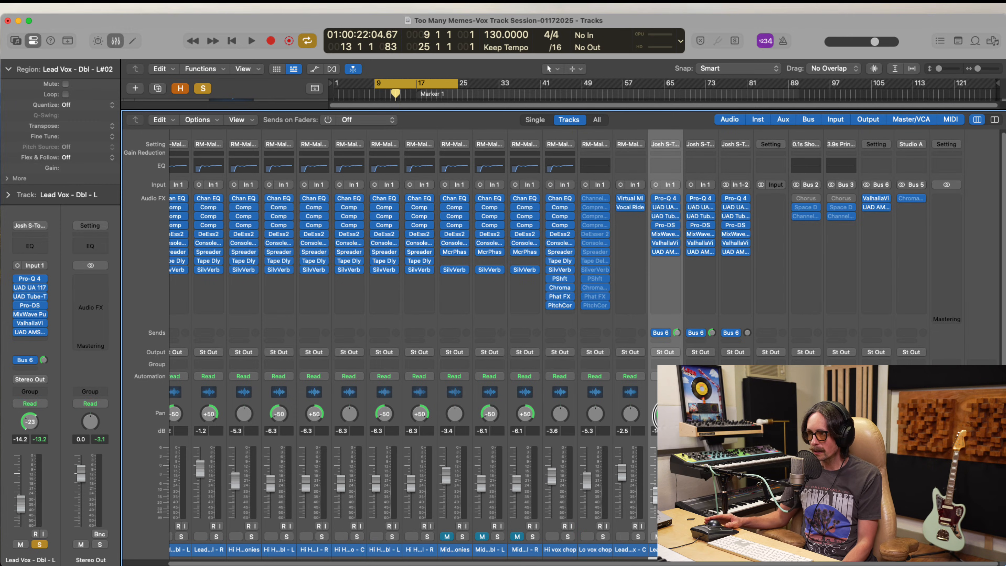
pyautogui.moveTo(653, 432); pyautogui.dragTo(654, 435)
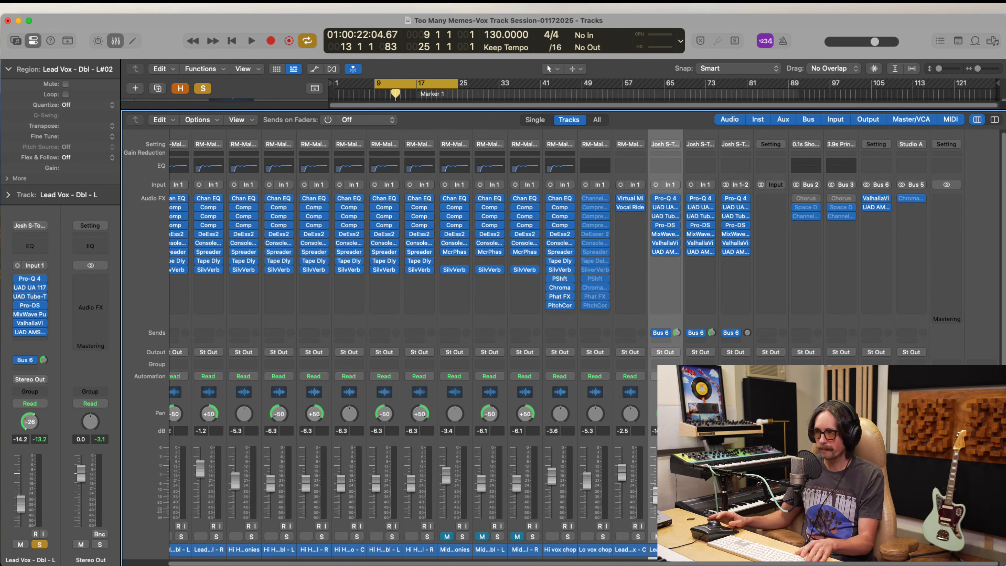
pyautogui.press('x')
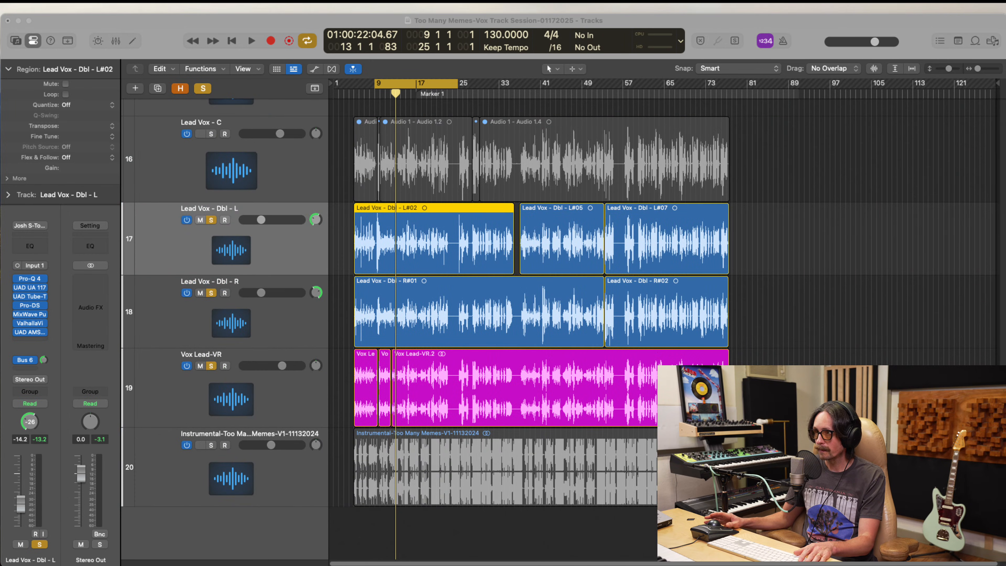
# Play the cycle range and set the pan of Lead Vox - Dbl - L to -30 and Lead Vox - Dbl - R to +30
pyautogui.press('space')
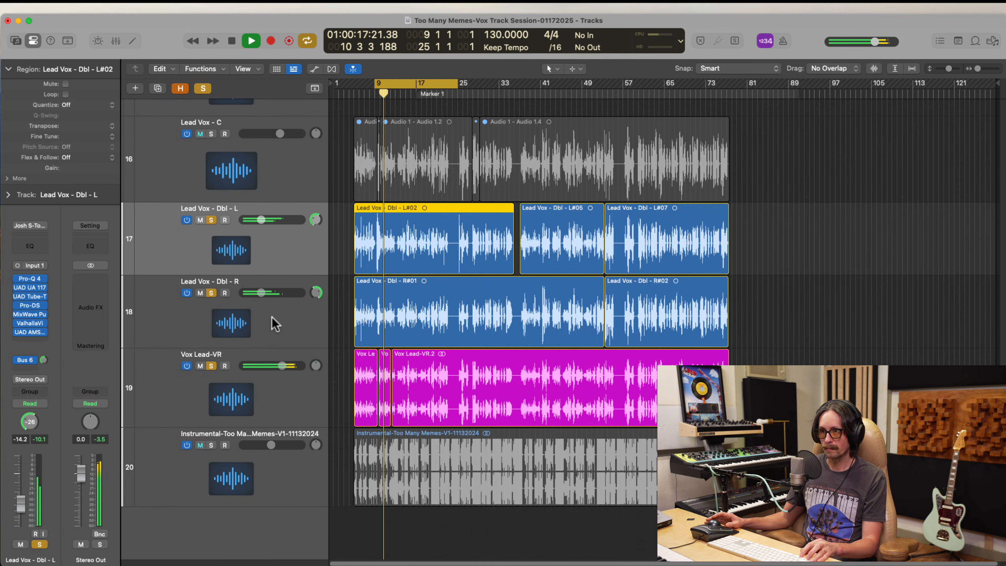
pyautogui.moveTo(315, 219); pyautogui.dragTo(316, 224)
pyautogui.moveTo(315, 292); pyautogui.dragTo(316, 292)
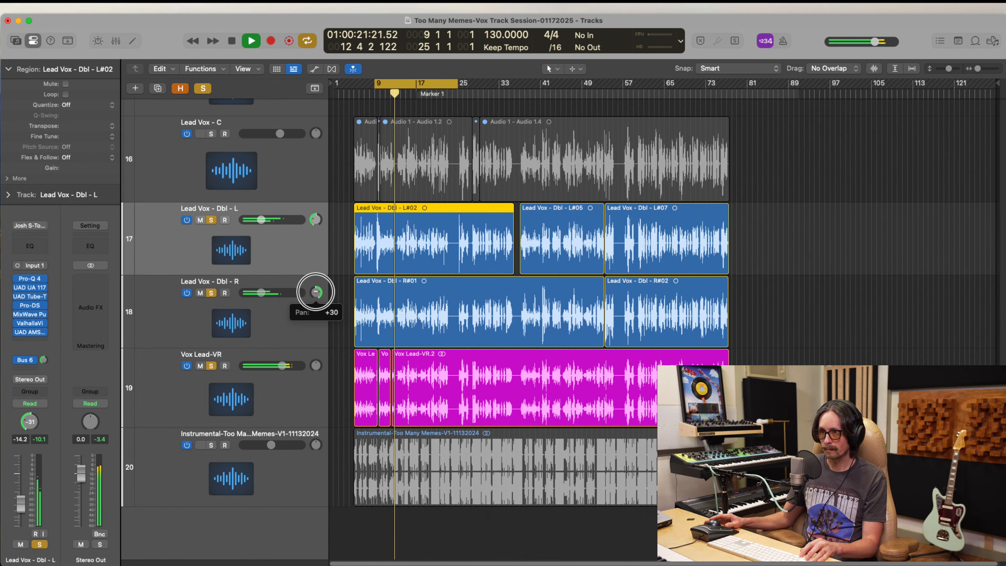
pyautogui.moveTo(316, 220); pyautogui.dragTo(316, 219)
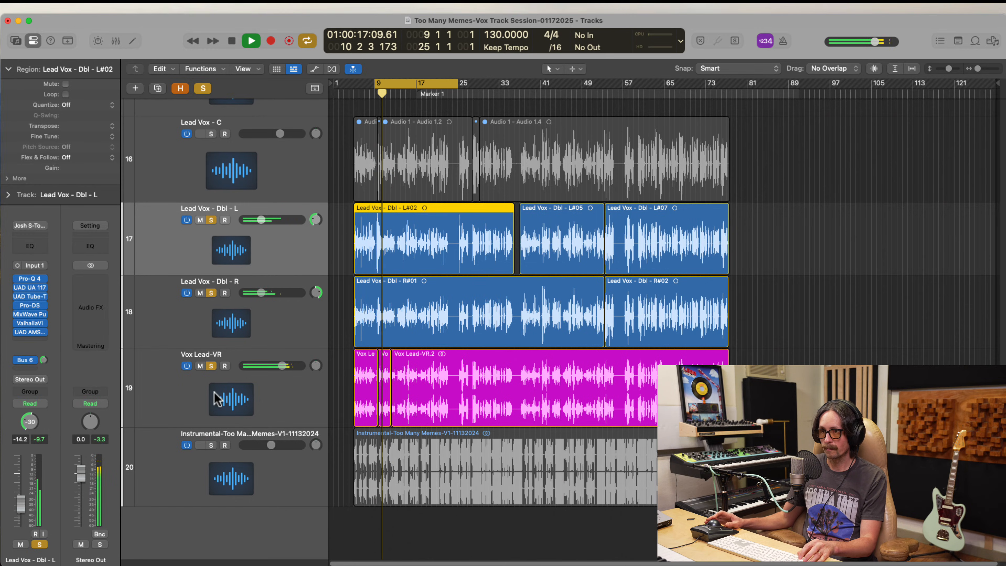
# Add the instrumental track to the solo playback, lower both Lead Vox doubles together to -16.4 dB, and stop playback
pyautogui.click(211, 445)
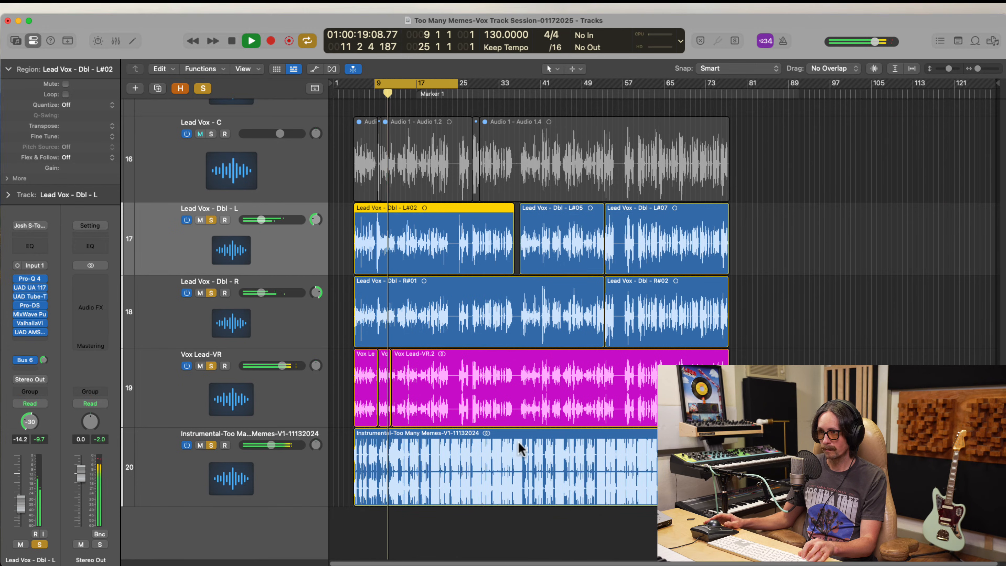
pyautogui.click(281, 319)
pyautogui.keyDown('shift'); pyautogui.click(269, 242); pyautogui.keyUp('shift')
pyautogui.moveTo(261, 220); pyautogui.dragTo(257, 219)
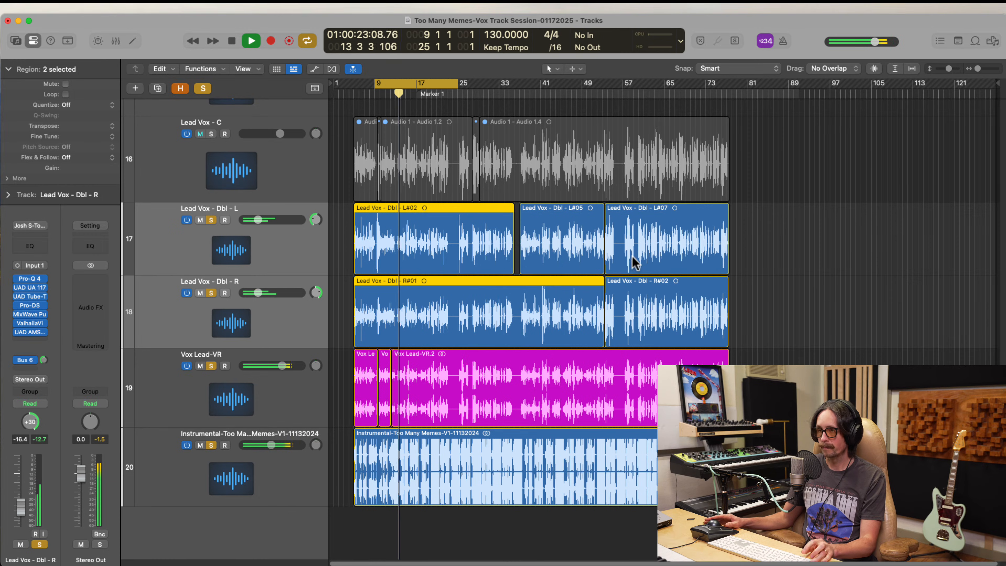
pyautogui.scroll(3, 432, 218)
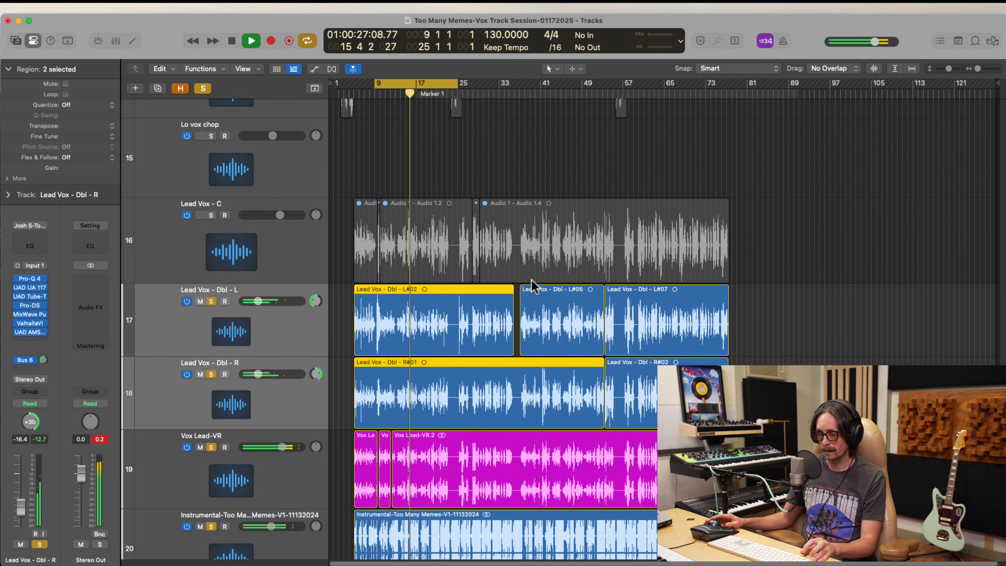
pyautogui.press('z')
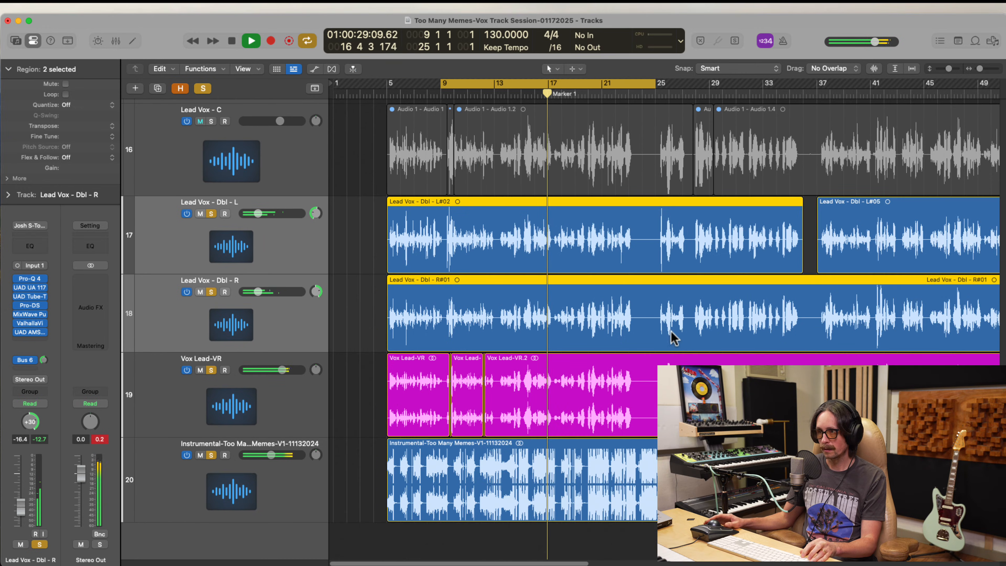
pyautogui.press('space')
pyautogui.press('z')
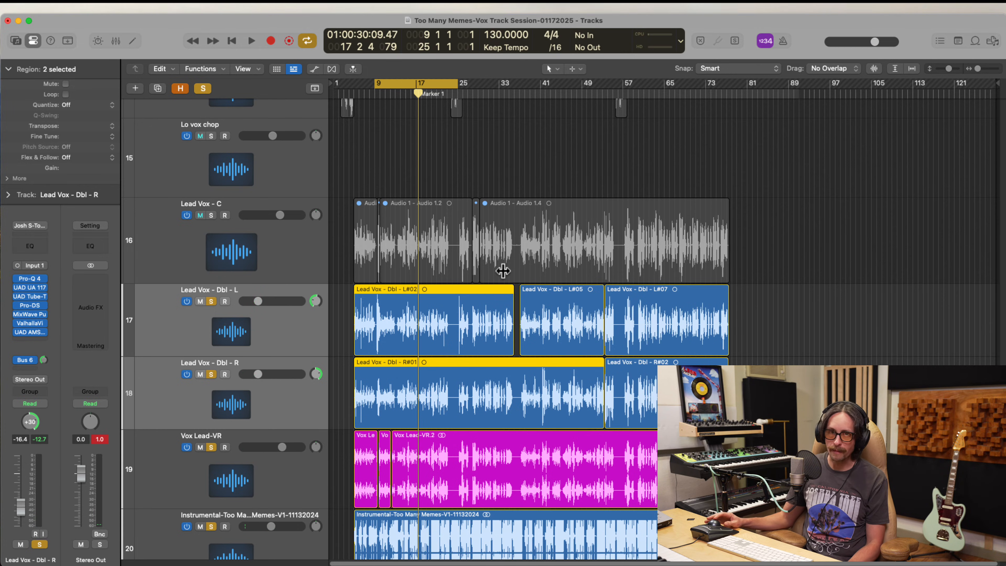
# Inspect the waveforms of both Lead Vox doubles and the UAD UA 1176AE compressor on Lead Vox - Dbl - R
pyautogui.moveTo(433, 295); pyautogui.dragTo(321, 381)
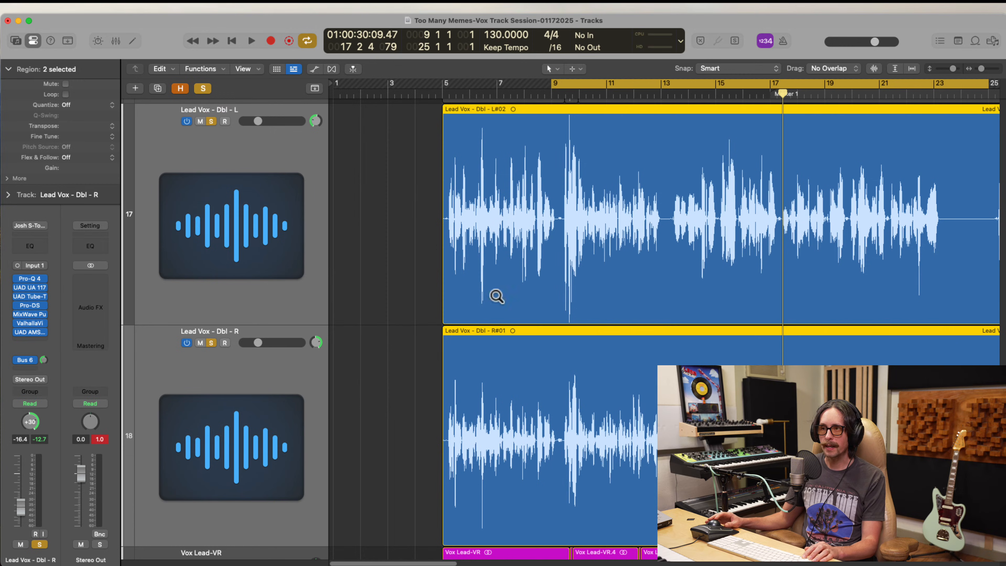
pyautogui.keyDown('ctrl'); pyautogui.keyDown('alt'); pyautogui.click(525, 277); pyautogui.keyUp('alt'); pyautogui.keyUp('ctrl')
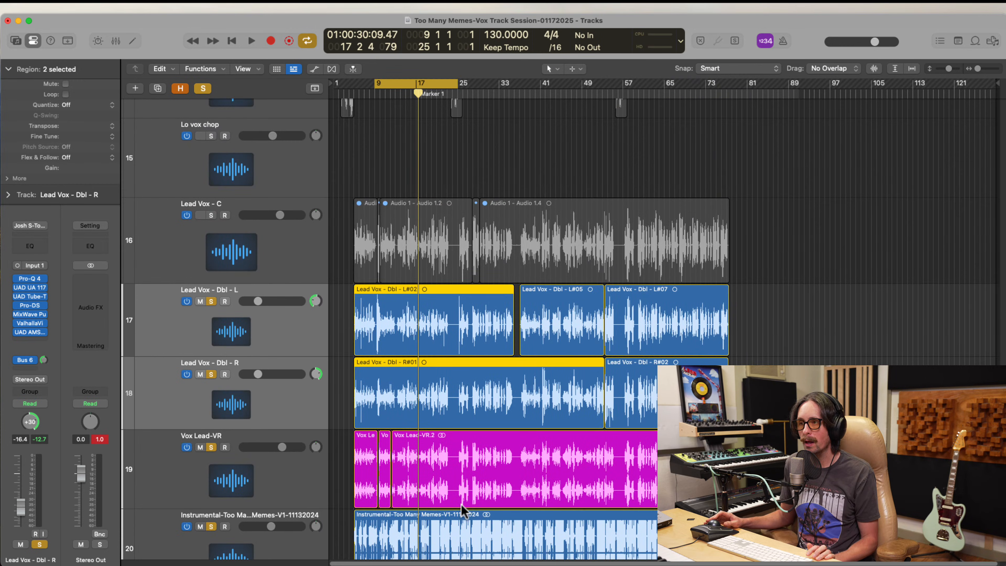
pyautogui.scroll(-3, 467, 379)
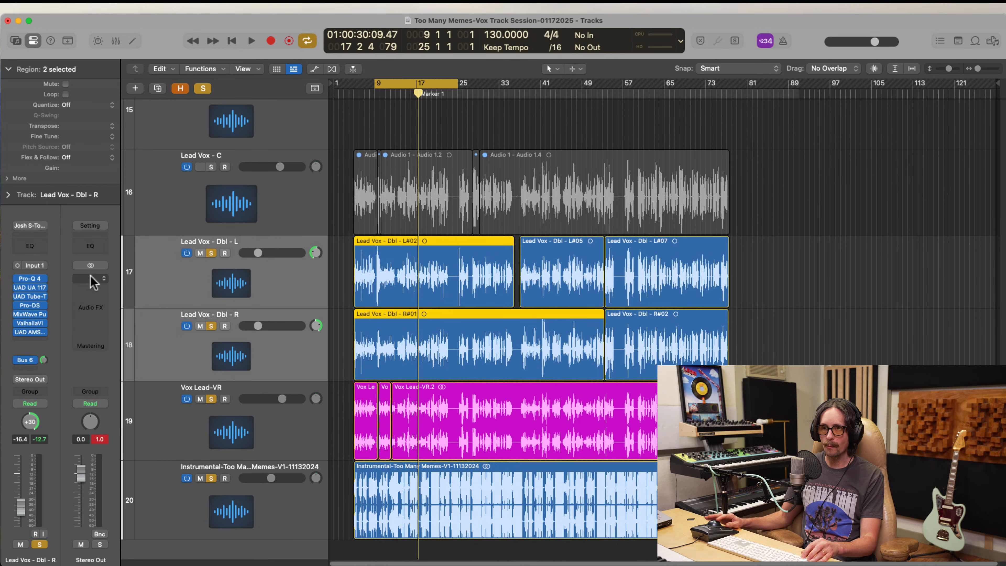
pyautogui.click(34, 286)
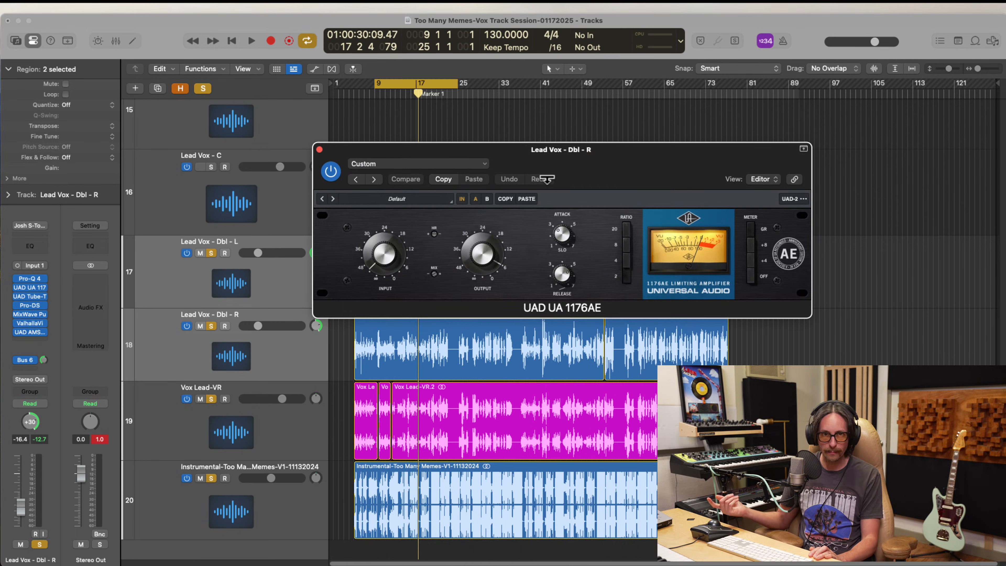
pyautogui.click(320, 150)
# Set the cycle range to bars 25 to 30 and magnify the doubles' vocal peak just after bar 25
pyautogui.moveTo(489, 272); pyautogui.dragTo(354, 533)
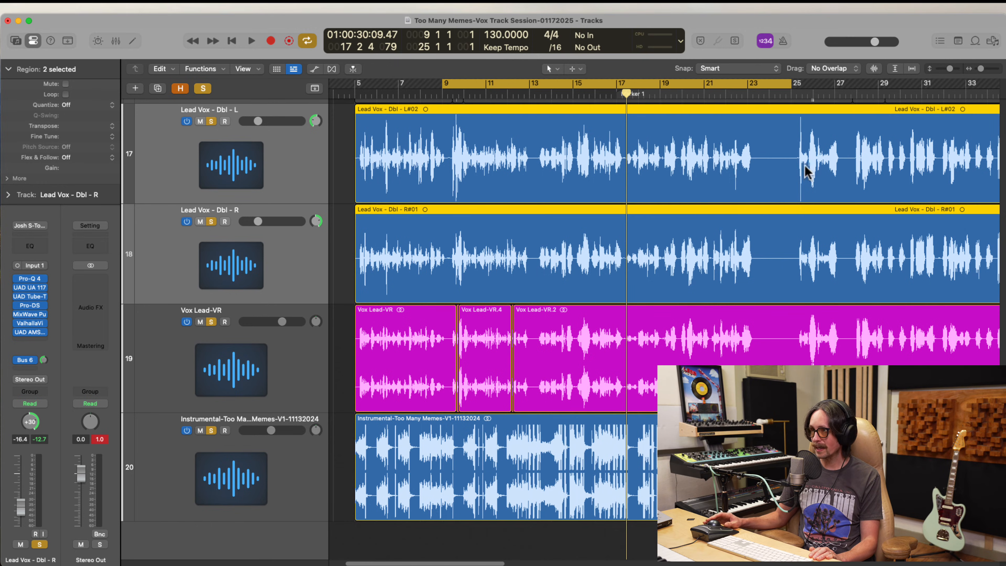
pyautogui.hscroll(10, 804, 175)
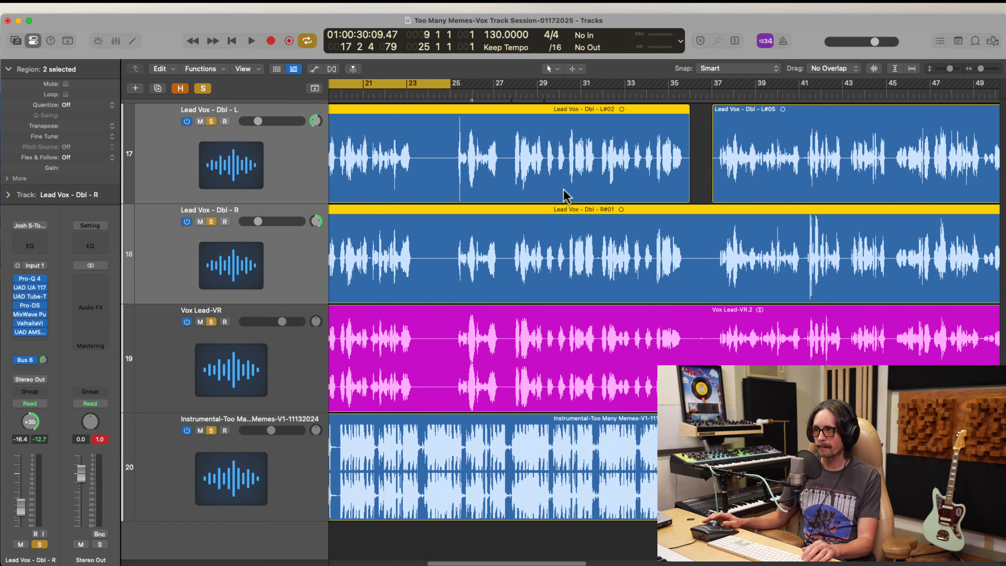
pyautogui.moveTo(456, 82); pyautogui.dragTo(560, 87)
pyautogui.moveTo(419, 145); pyautogui.dragTo(515, 316)
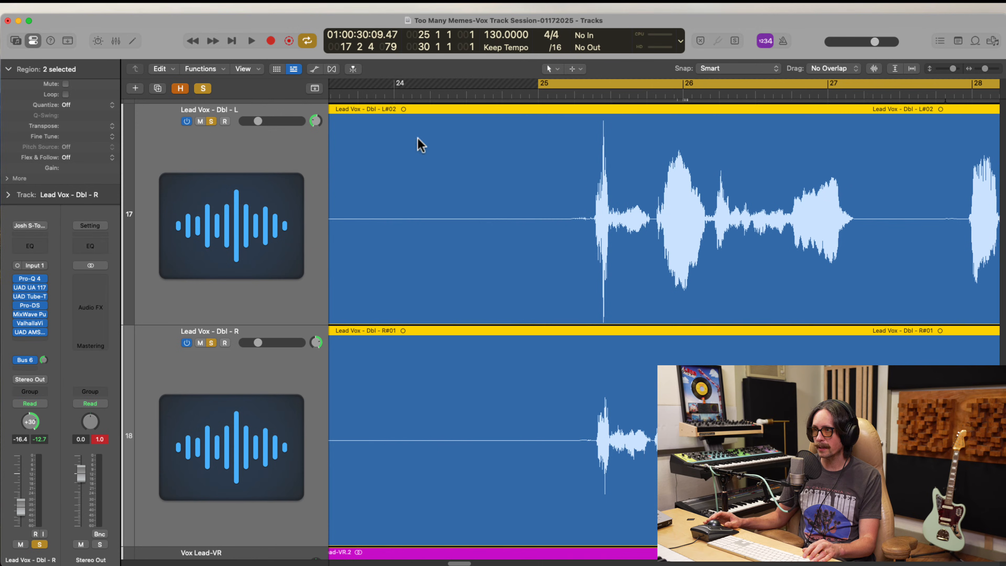
# Select Lead Vox - Dbl - L, listen to the start of the new cycle range, and stop playback
pyautogui.click(215, 171)
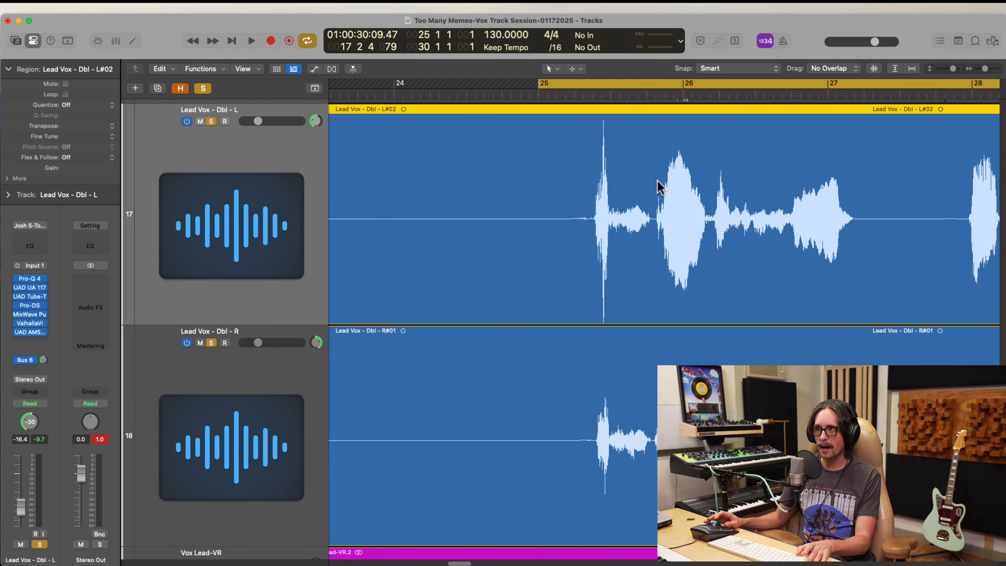
pyautogui.press('super+Tab')
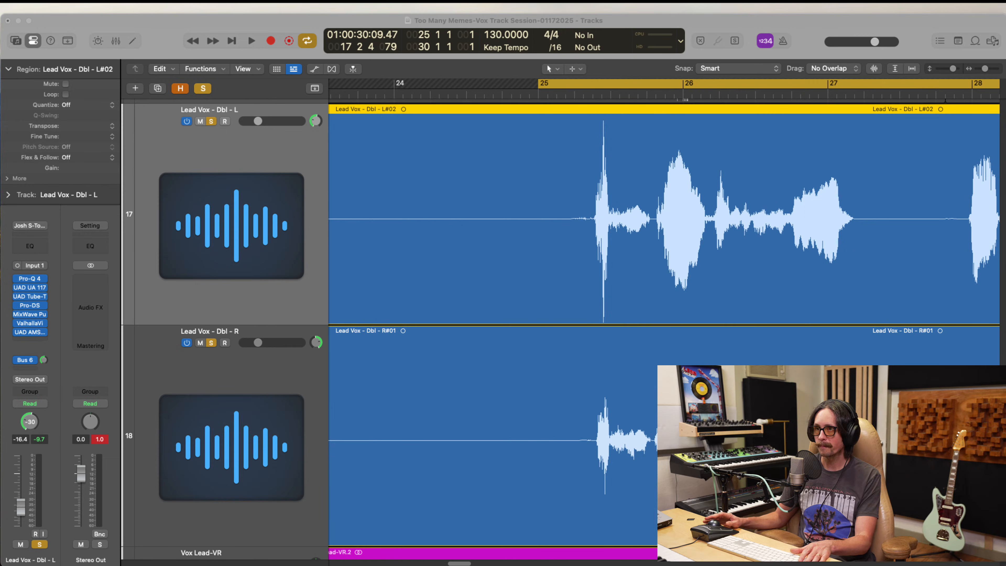
pyautogui.press('super+Tab')
pyautogui.press('space')
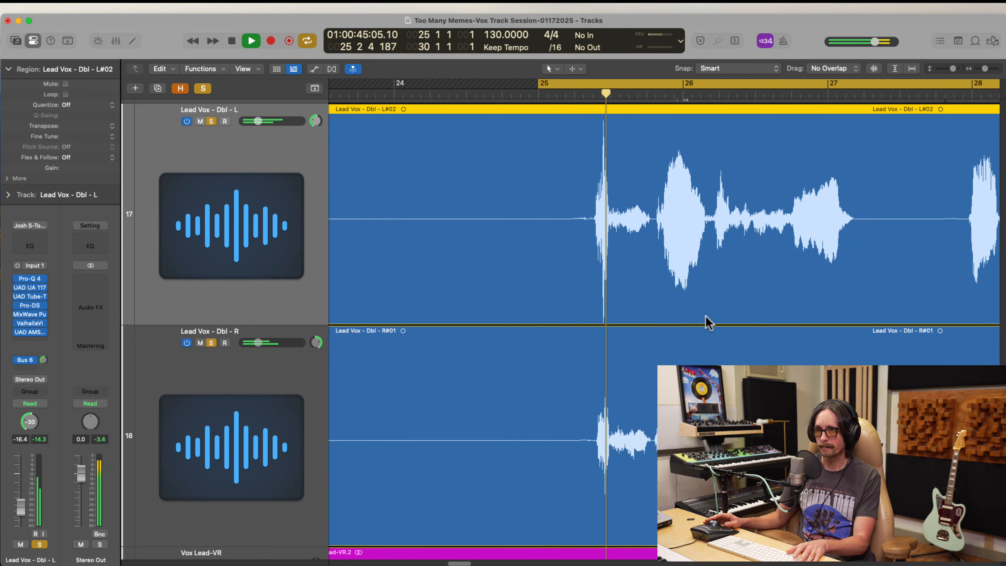
pyautogui.press('space')
pyautogui.press('super+Tab')
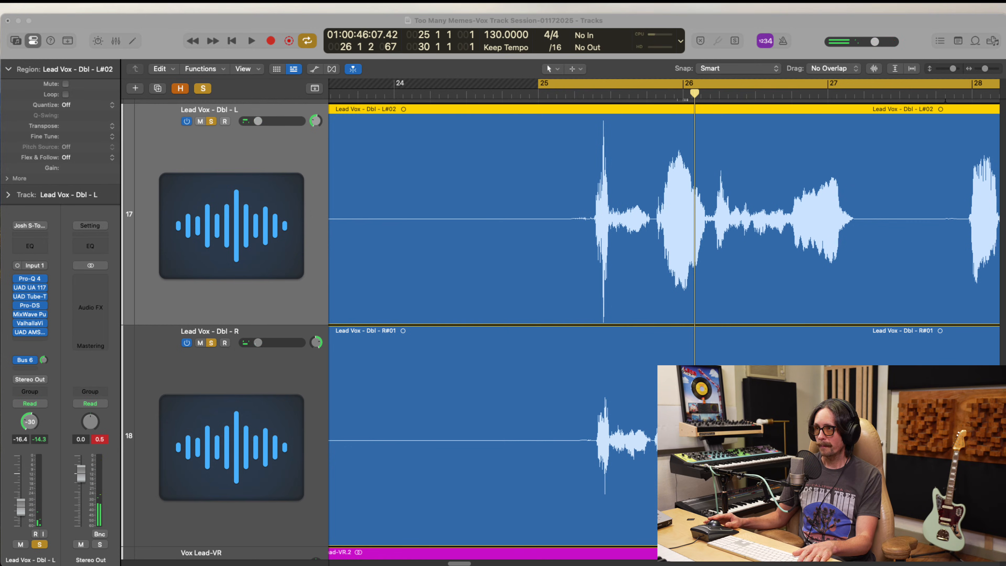
pyautogui.press('super+Tab')
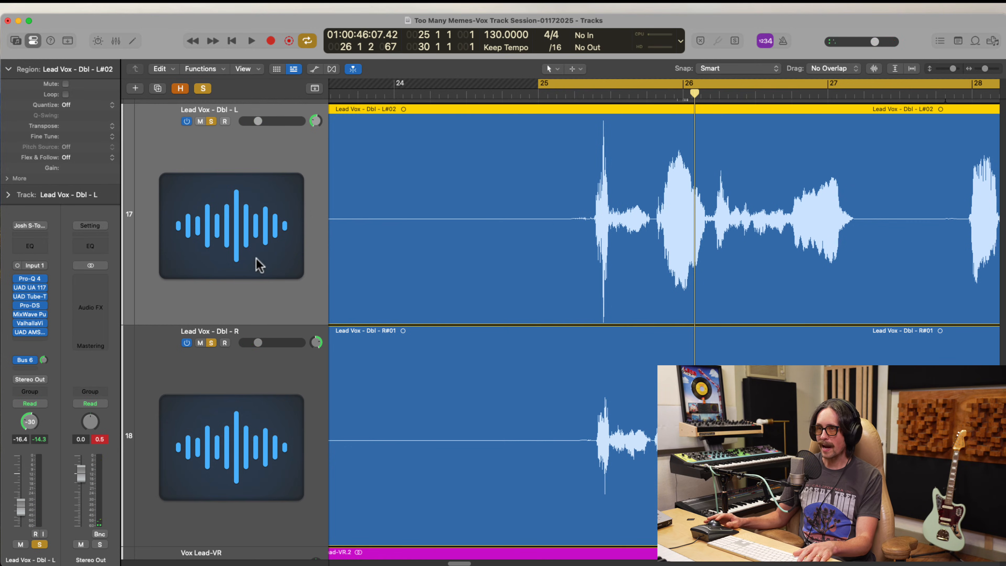
# Bypass the ValhallaVi and UAD AMS inserts on both Lead Vox doubles, leaving their Bus 6 send in place
pyautogui.click(236, 418)
pyautogui.click(230, 222)
pyautogui.click(221, 400)
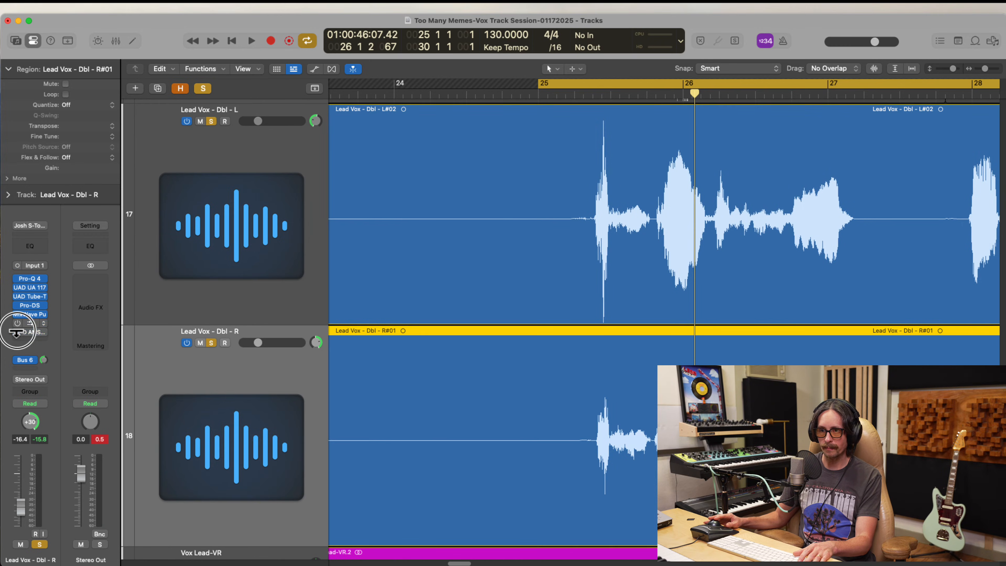
pyautogui.click(169, 253)
pyautogui.moveTo(17, 323); pyautogui.dragTo(17, 333)
pyautogui.click(29, 362)
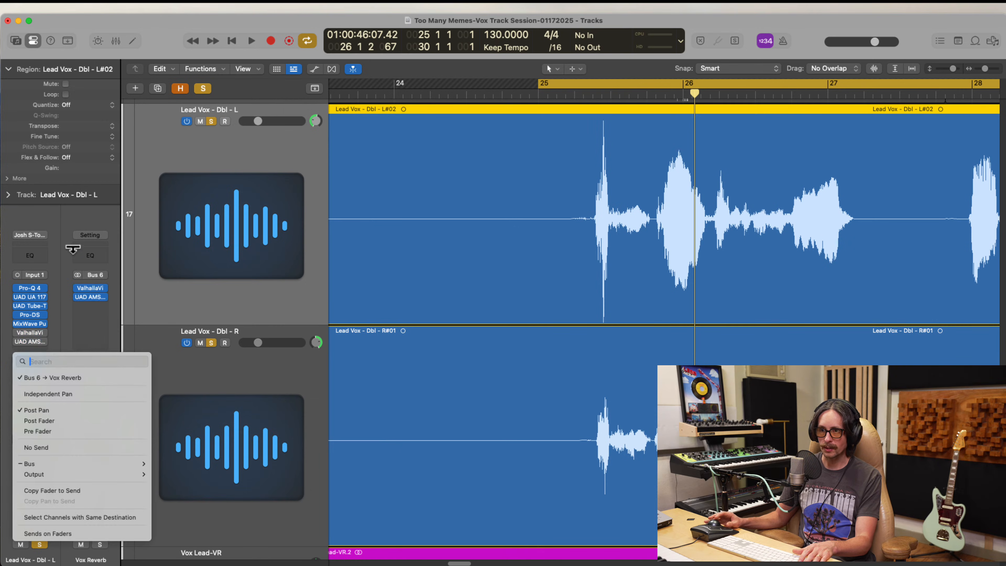
pyautogui.click(55, 305)
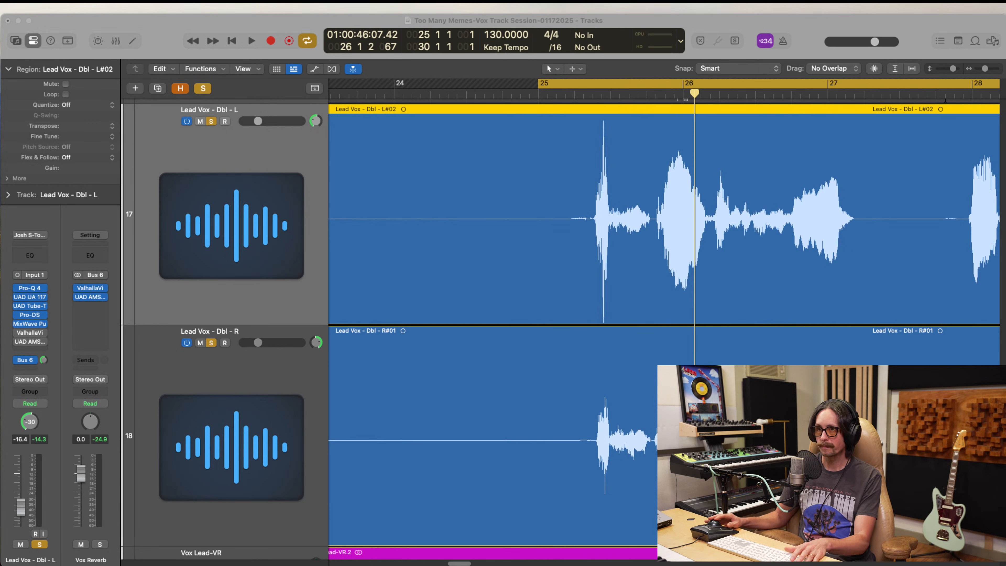
# Play the cycle range, select both Lead Vox doubles, and raise their volume together to -13.8 dB in the mixer
pyautogui.press('space')
pyautogui.keyDown('ctrl'); pyautogui.keyDown('alt'); pyautogui.click(667, 316); pyautogui.keyUp('alt'); pyautogui.keyUp('ctrl')
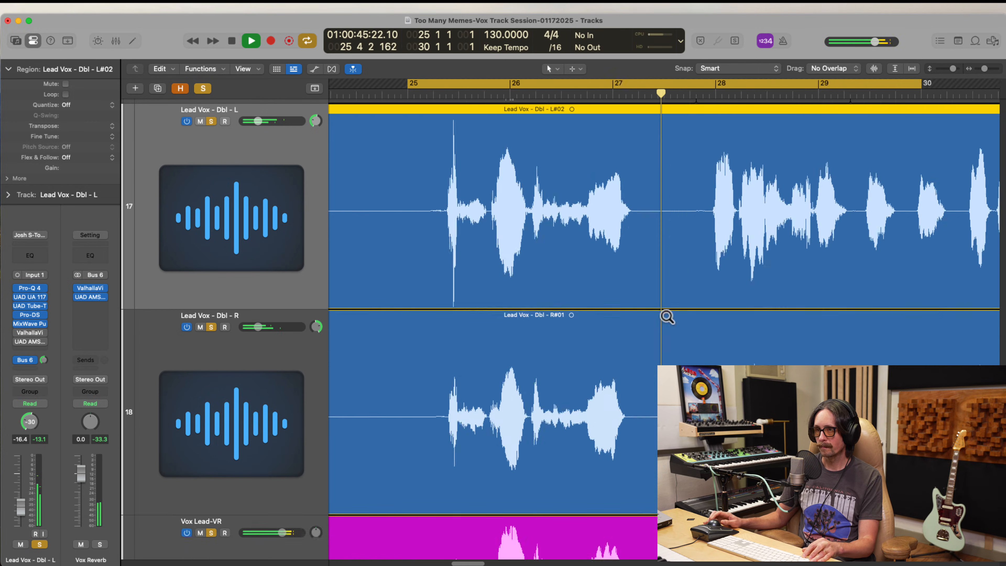
pyautogui.keyDown('ctrl'); pyautogui.keyDown('alt'); pyautogui.click(666, 316); pyautogui.keyUp('alt'); pyautogui.keyUp('ctrl')
pyautogui.keyDown('ctrl'); pyautogui.keyDown('alt'); pyautogui.click(403, 309); pyautogui.keyUp('alt'); pyautogui.keyUp('ctrl')
pyautogui.click(267, 361)
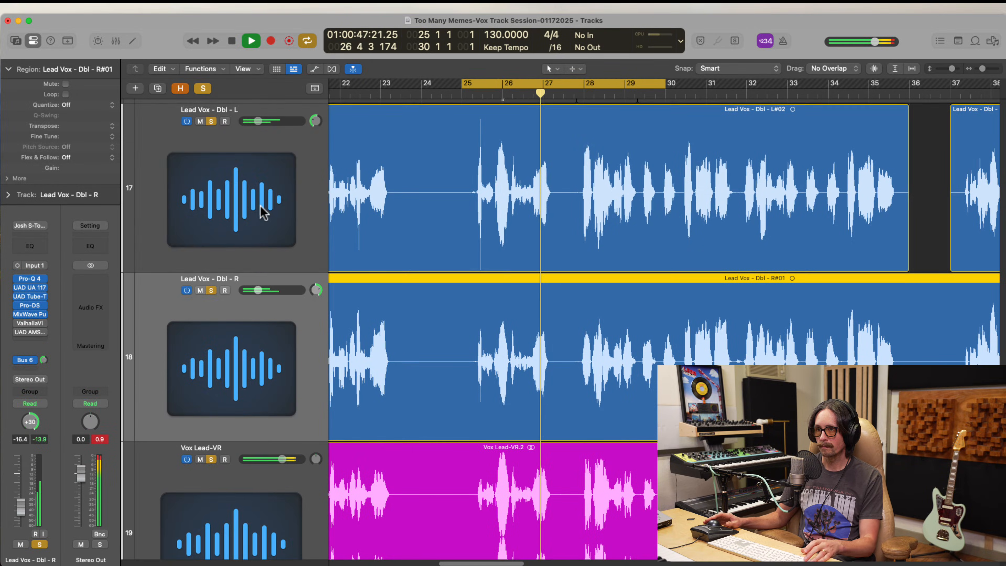
pyautogui.keyDown('shift'); pyautogui.click(264, 210); pyautogui.keyUp('shift')
pyautogui.press('x')
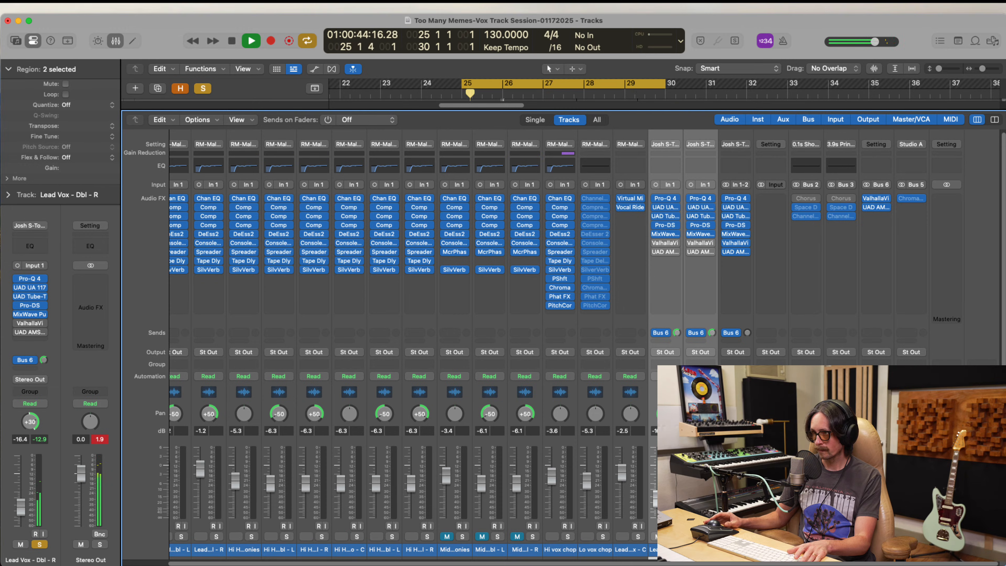
pyautogui.moveTo(656, 499); pyautogui.dragTo(656, 494)
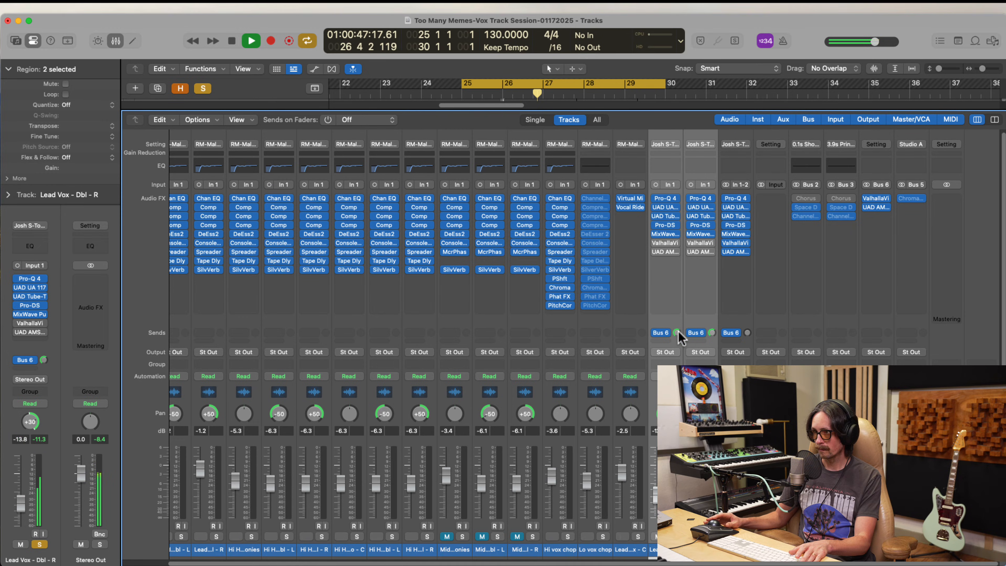
# Set the Bus 6 reverb send of both selected doubles to about -4.7 dB and stop playback
pyautogui.moveTo(677, 333)
pyautogui.mouseDown()
pyautogui.moveTo(679, 317)
pyautogui.moveTo(673, 351)
pyautogui.mouseUp()
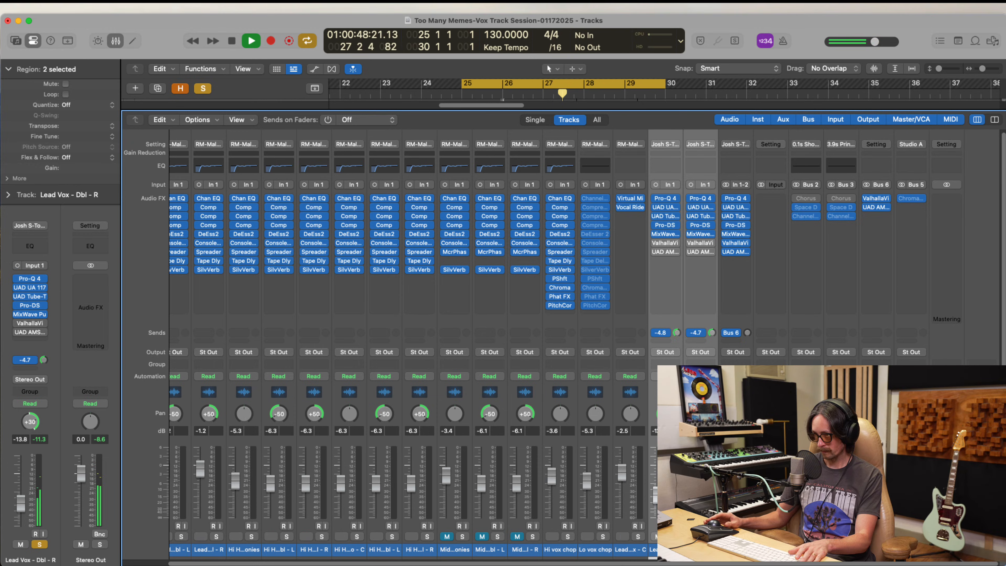
pyautogui.press('space')
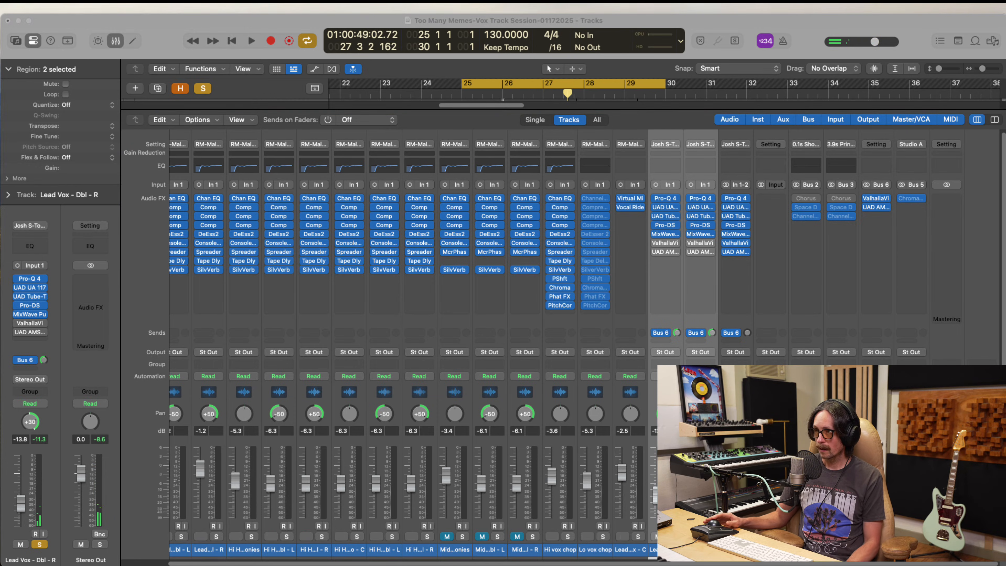
# In the Pro-Q 4 on Lead Vox - Dbl - L, reduce the 524 Hz band's dynamic cut and lower the low cut to about 52 Hz
pyautogui.click(443, 141)
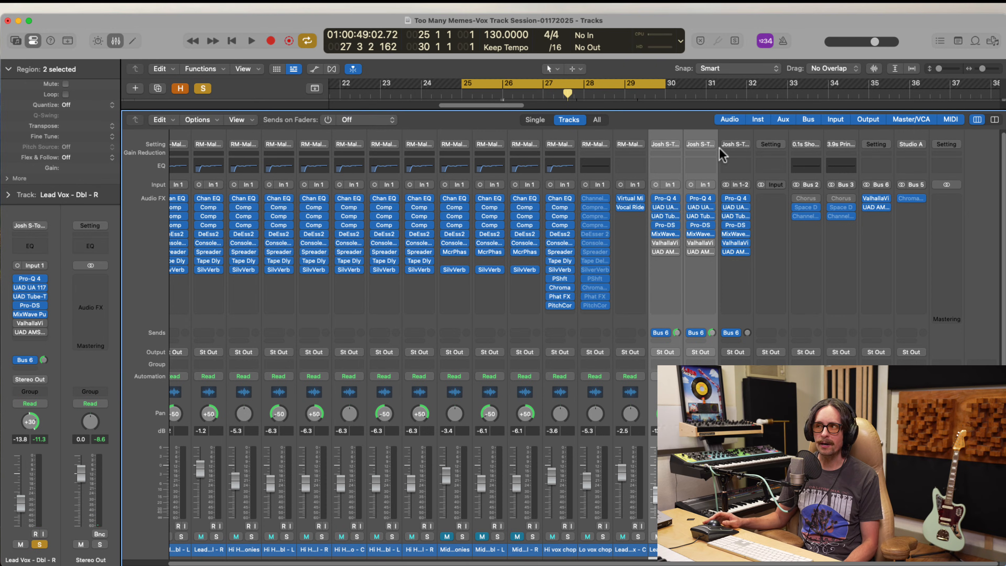
pyautogui.click(666, 198)
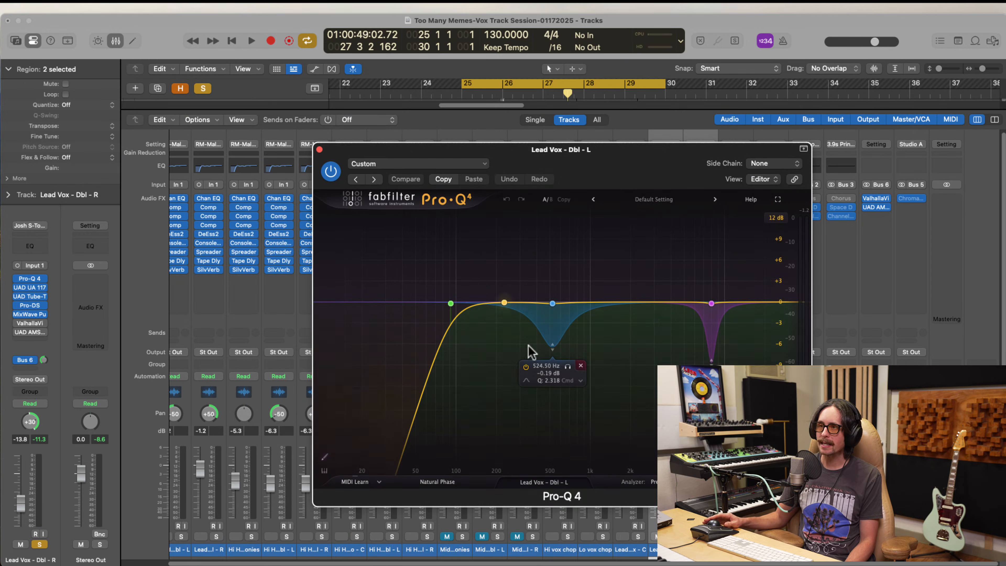
pyautogui.moveTo(551, 346); pyautogui.dragTo(551, 334)
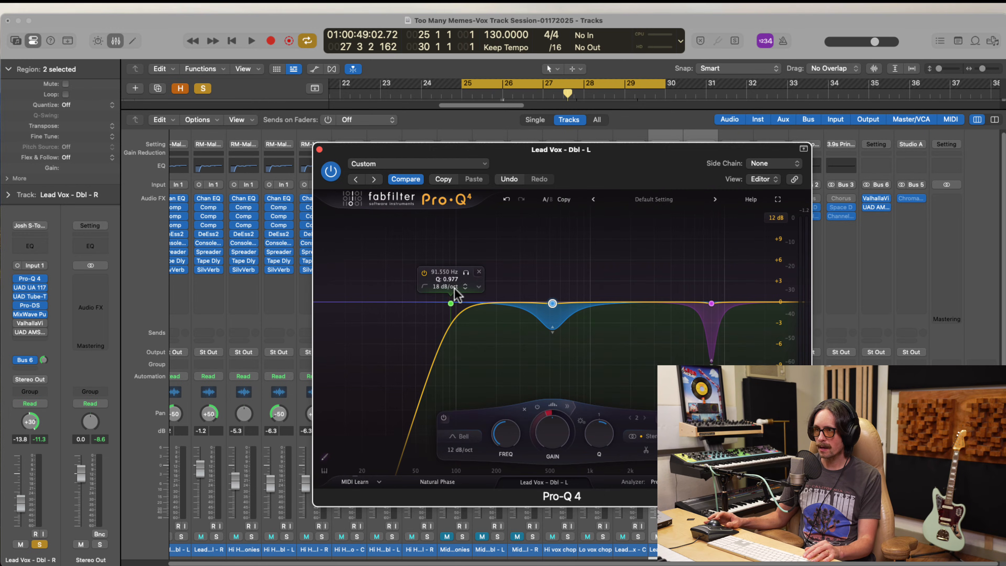
pyautogui.moveTo(450, 303); pyautogui.dragTo(418, 305)
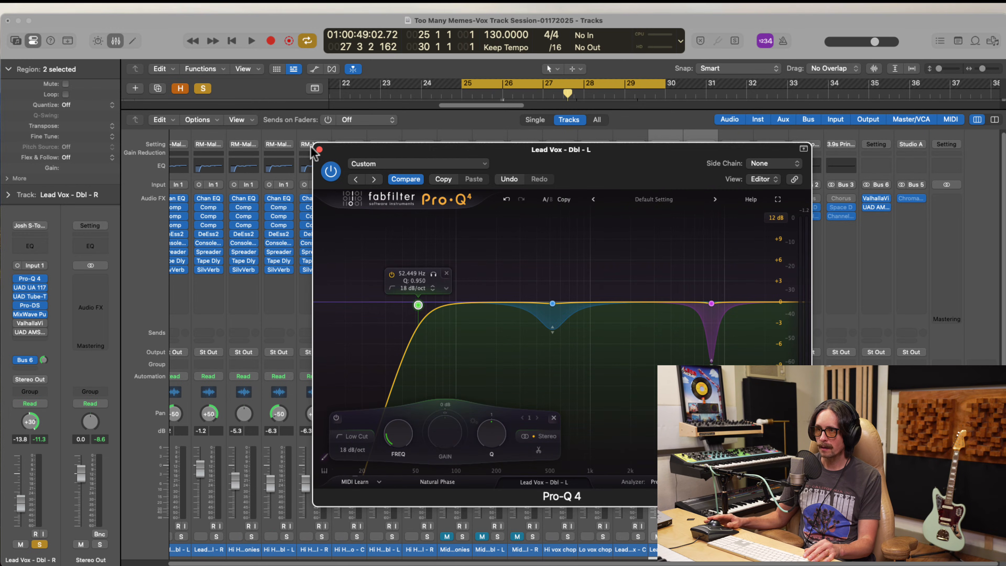
pyautogui.click(319, 149)
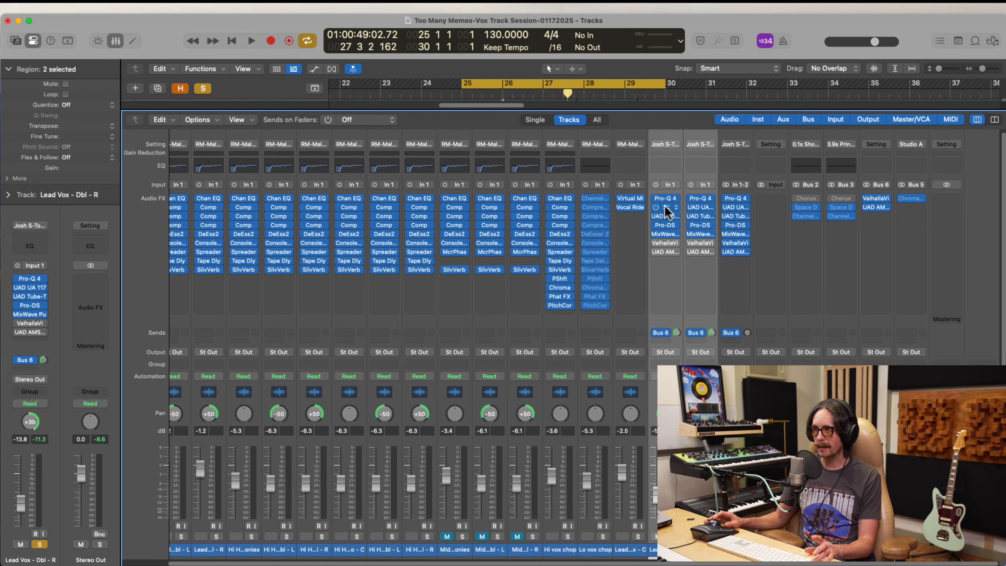
# Copy the adjusted Pro-Q 4 onto Lead Vox - Dbl - R and check the UA 1176AE settings on the left double
pyautogui.moveTo(666, 198); pyautogui.dragTo(698, 200)
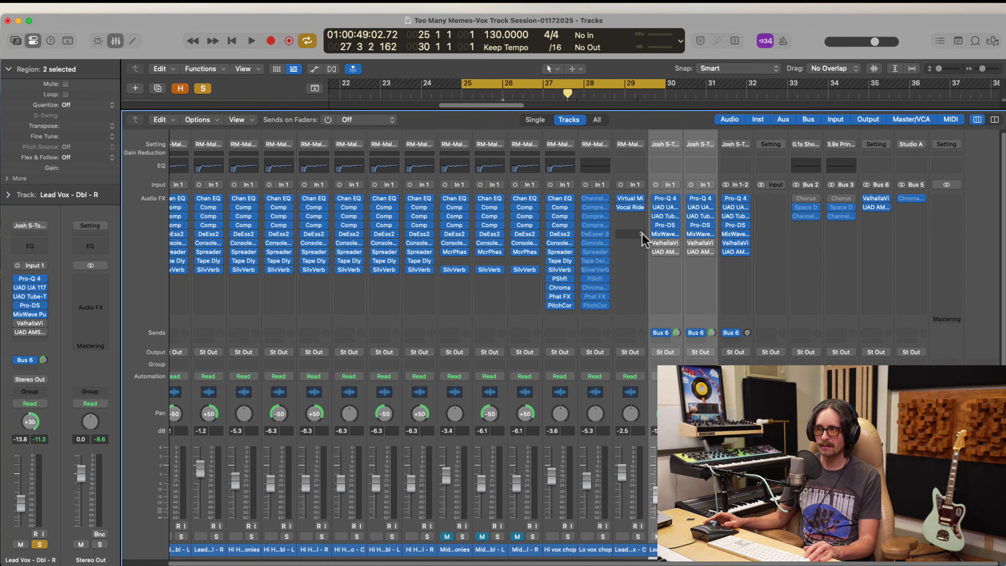
pyautogui.click(664, 206)
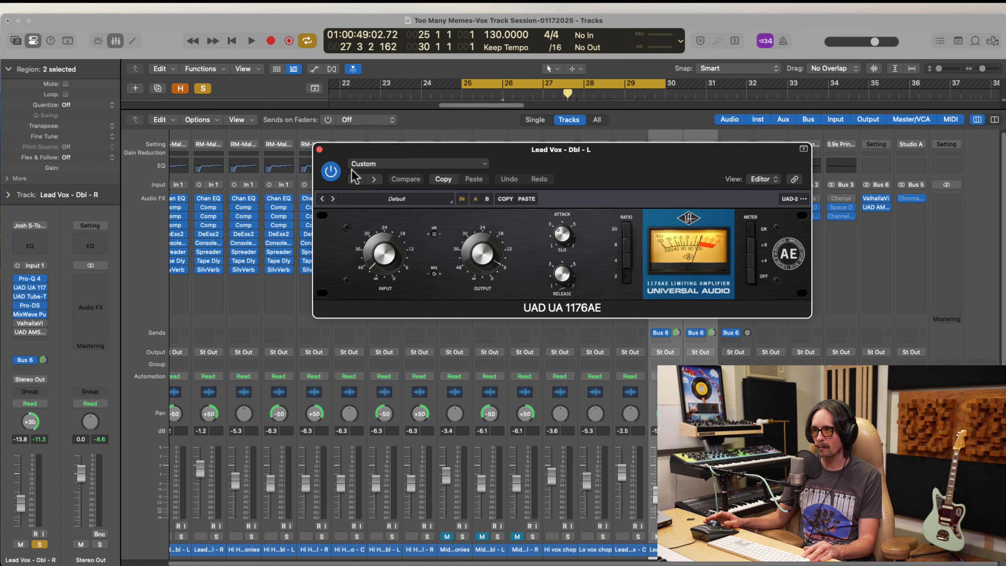
pyautogui.click(320, 149)
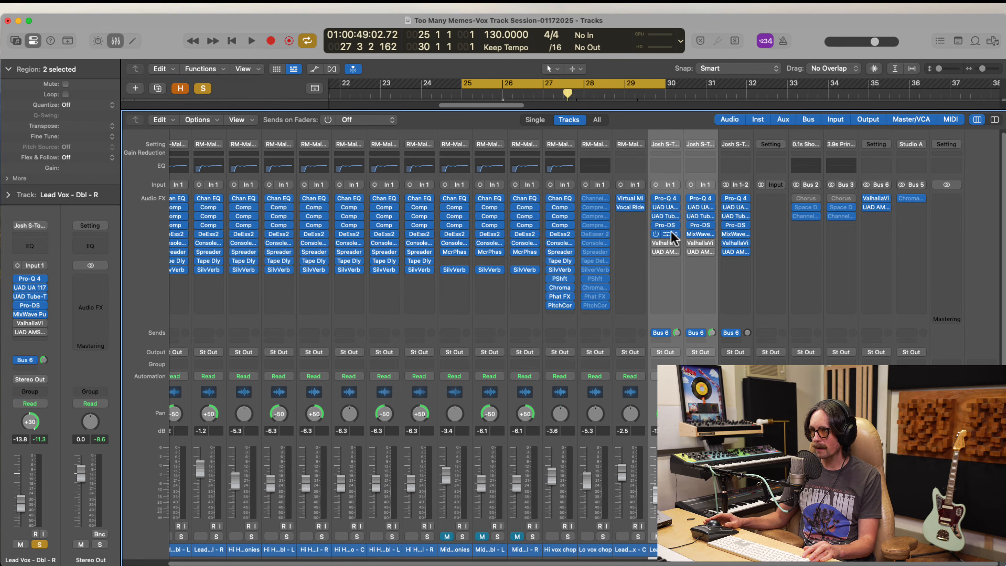
# Adjust the Pultec's low attenuation, high boost and high attenuation on Lead Vox - Dbl - L, and copy it and the UAD Tube-T to Dbl - R
pyautogui.click(666, 236)
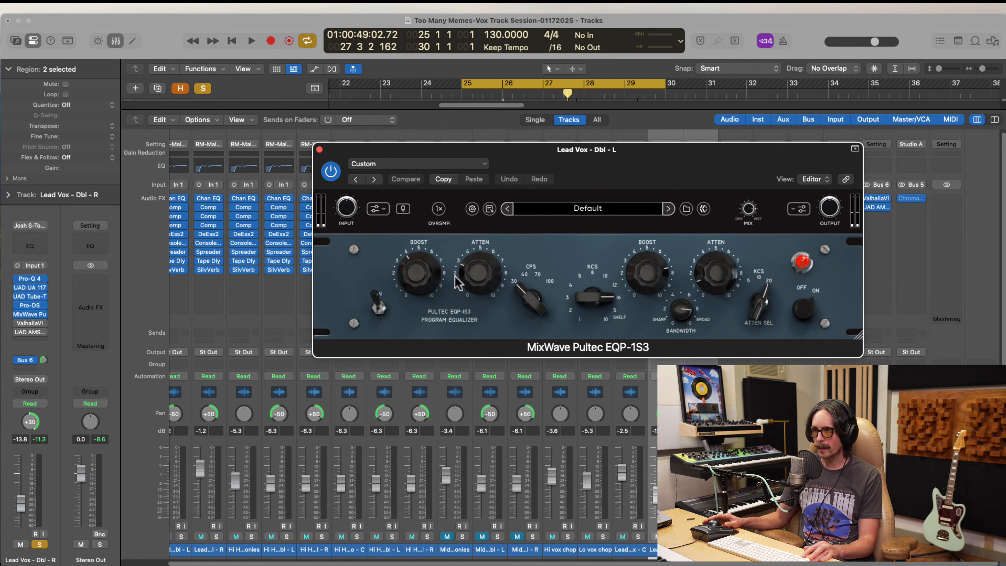
pyautogui.moveTo(480, 272); pyautogui.dragTo(476, 286)
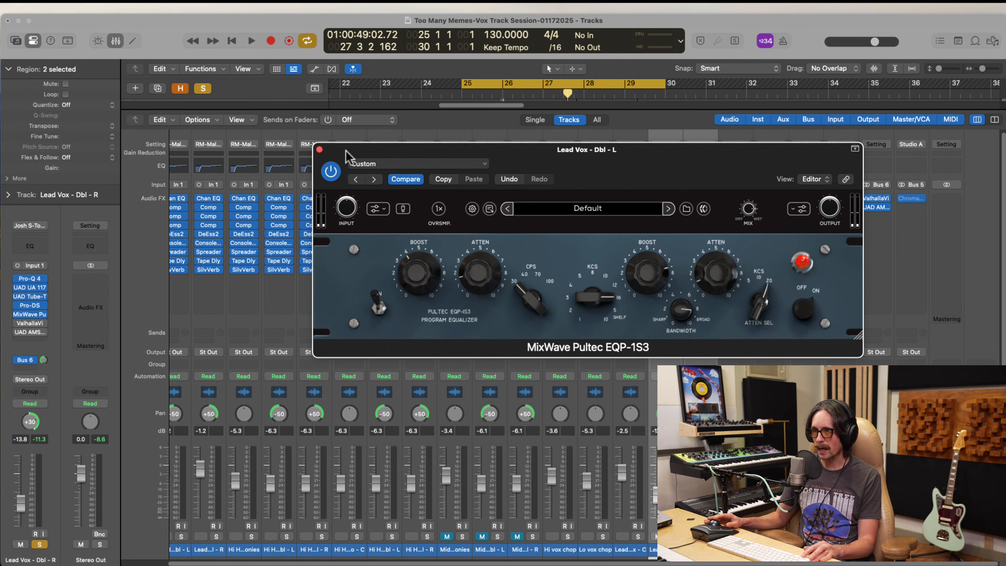
pyautogui.moveTo(656, 279); pyautogui.dragTo(647, 328)
pyautogui.moveTo(711, 275); pyautogui.dragTo(680, 328)
pyautogui.moveTo(649, 275); pyautogui.dragTo(651, 286)
pyautogui.click(320, 149)
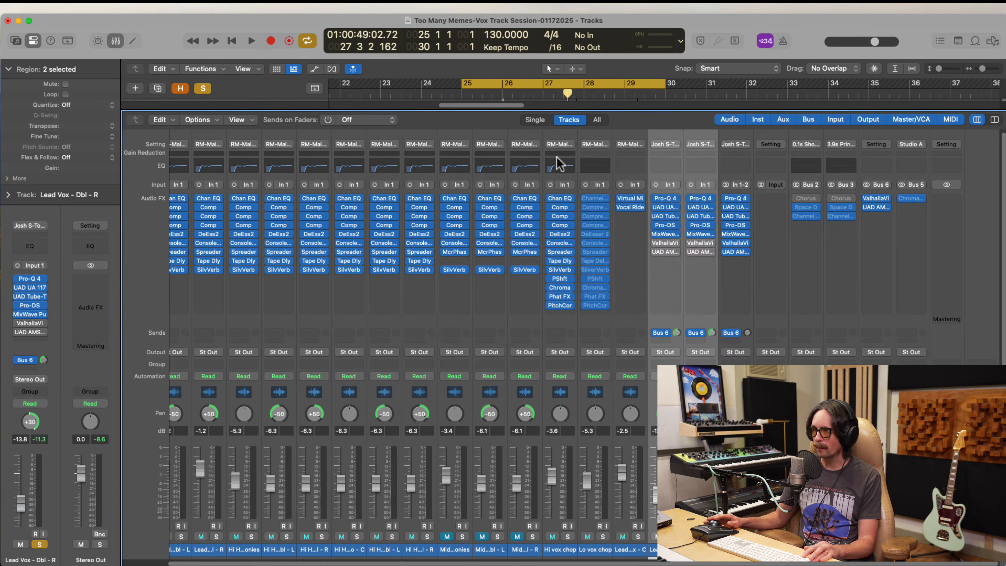
pyautogui.moveTo(665, 216); pyautogui.dragTo(688, 215)
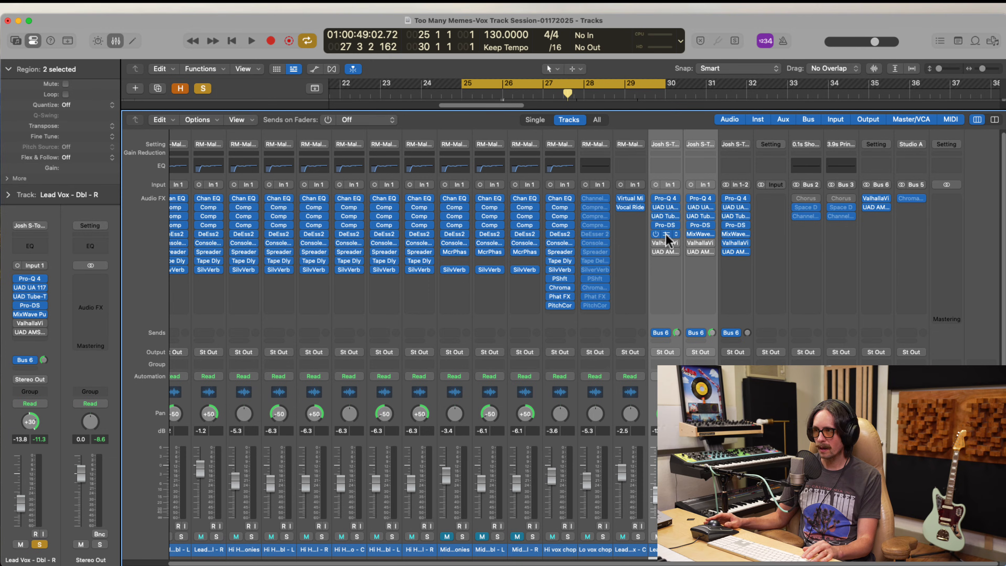
pyautogui.moveTo(666, 234); pyautogui.dragTo(694, 235)
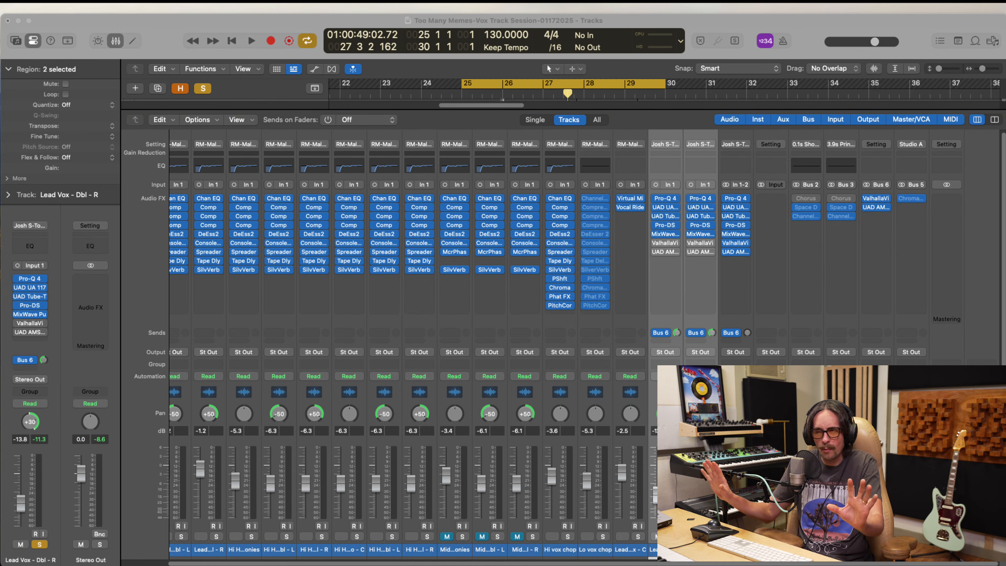
# Audition the soloed doubles in the cycle range, and clear their solo to hear them in the full mix
pyautogui.click(198, 162)
pyautogui.press('space')
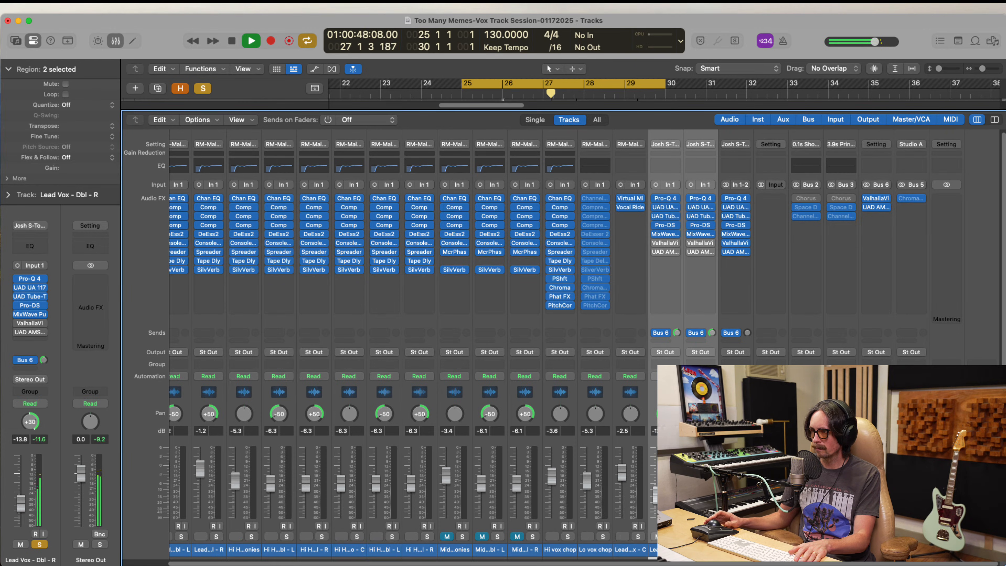
pyautogui.press('space')
pyautogui.press('space')
pyautogui.press('s')
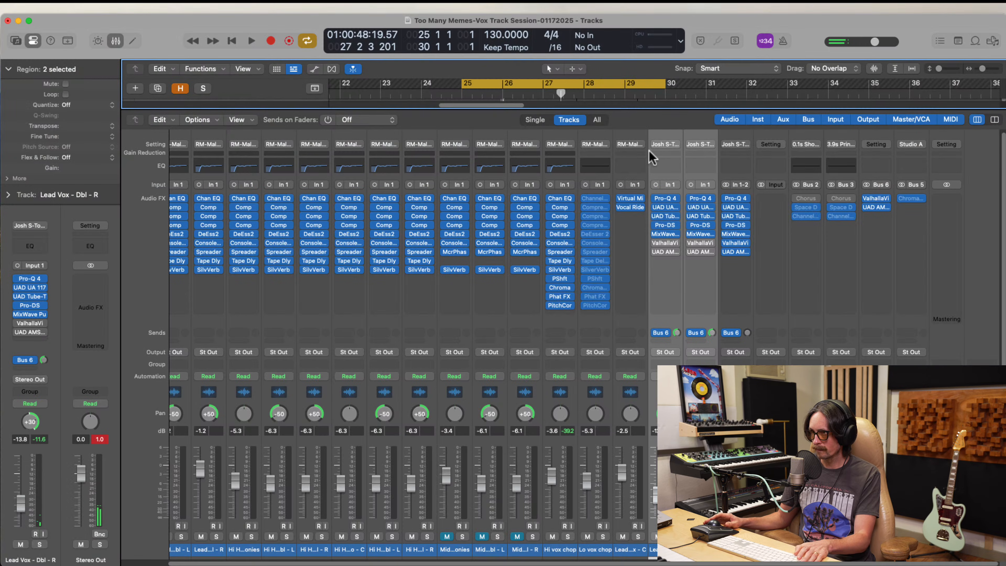
# Close the mixer to return to the arrangement, select the Vox Lead-VR track, and add a Bus 7 send to it
pyautogui.press('super+Tab')
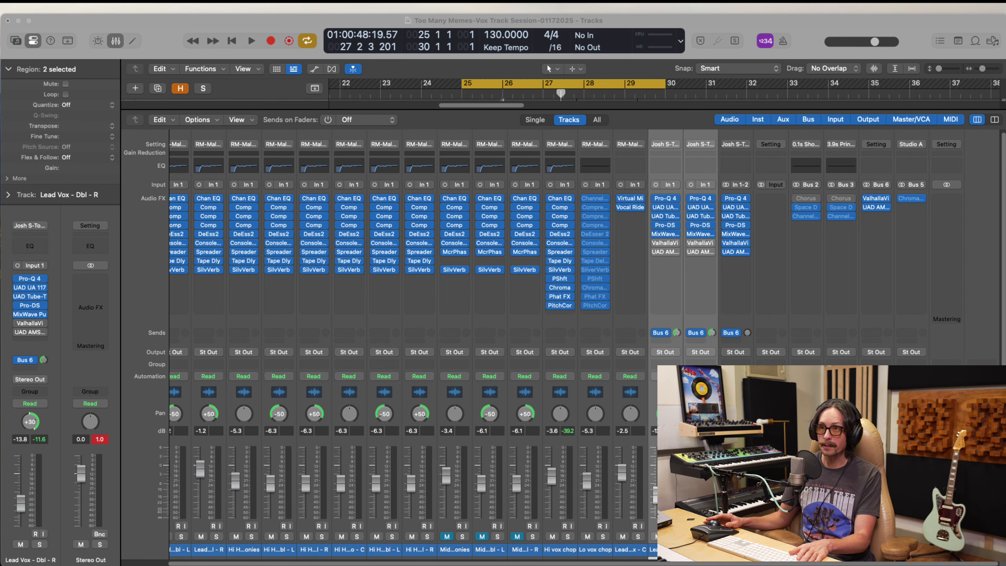
pyautogui.press('super+Tab')
pyautogui.press('x')
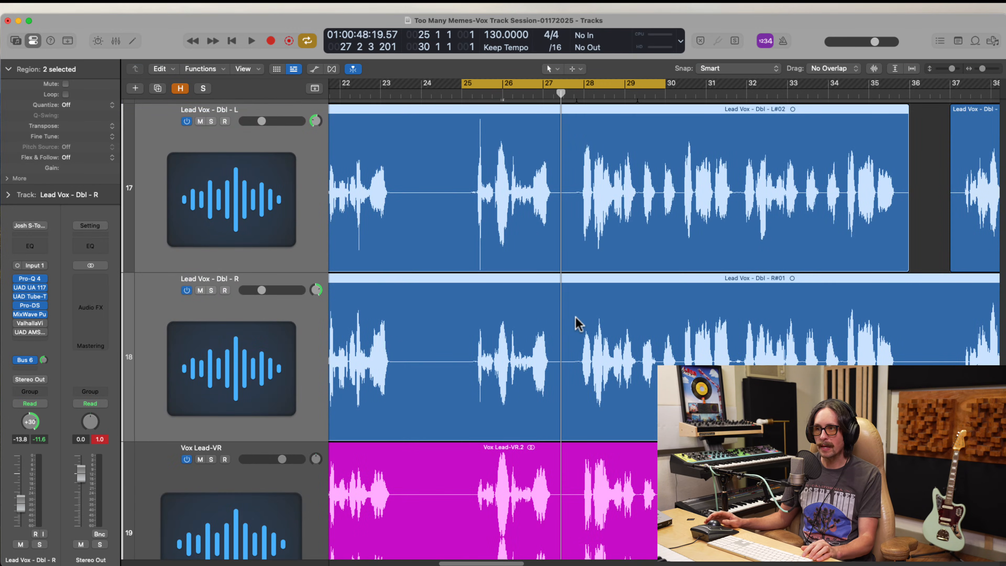
pyautogui.keyDown('ctrl'); pyautogui.keyDown('alt'); pyautogui.click(578, 321); pyautogui.keyUp('alt'); pyautogui.keyUp('ctrl')
pyautogui.keyDown('ctrl'); pyautogui.keyDown('alt'); pyautogui.click(577, 320); pyautogui.keyUp('alt'); pyautogui.keyUp('ctrl')
pyautogui.keyDown('ctrl'); pyautogui.keyDown('alt'); pyautogui.click(574, 314); pyautogui.keyUp('alt'); pyautogui.keyUp('ctrl')
pyautogui.keyDown('ctrl'); pyautogui.keyDown('alt'); pyautogui.click(566, 304); pyautogui.keyUp('alt'); pyautogui.keyUp('ctrl')
pyautogui.keyDown('ctrl'); pyautogui.keyDown('alt'); pyautogui.click(558, 297); pyautogui.keyUp('alt'); pyautogui.keyUp('ctrl')
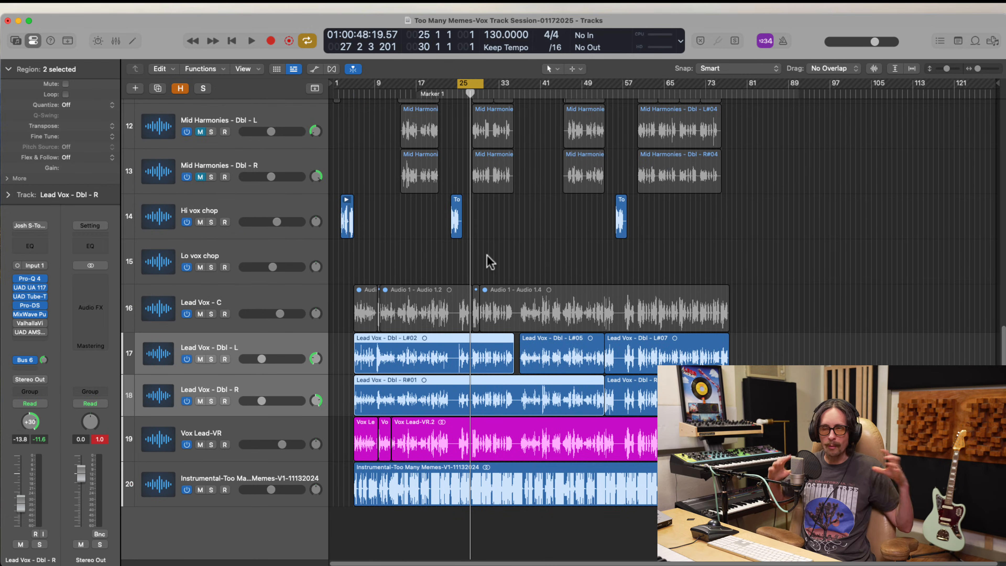
pyautogui.click(250, 443)
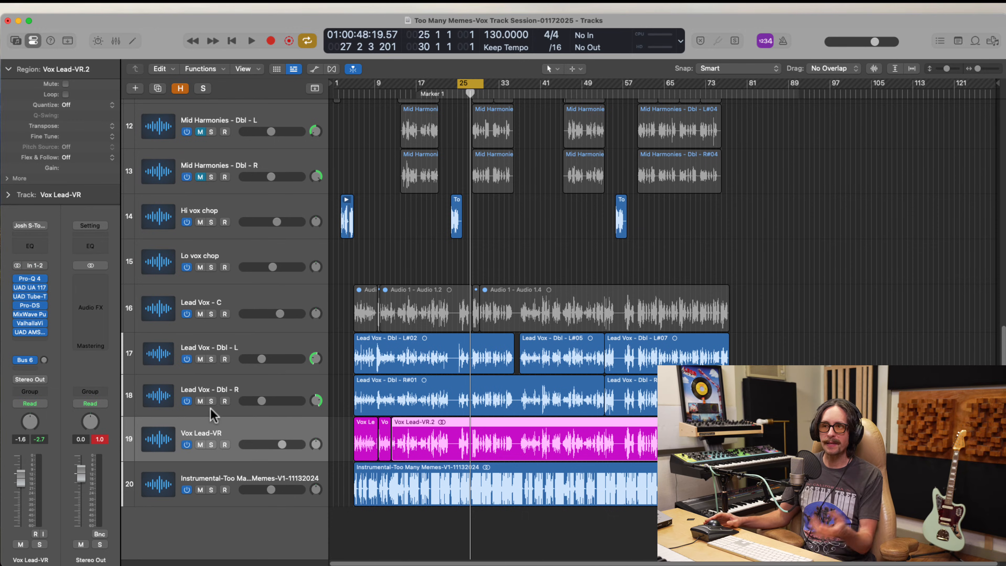
pyautogui.click(32, 370)
pyautogui.moveTo(52, 460)
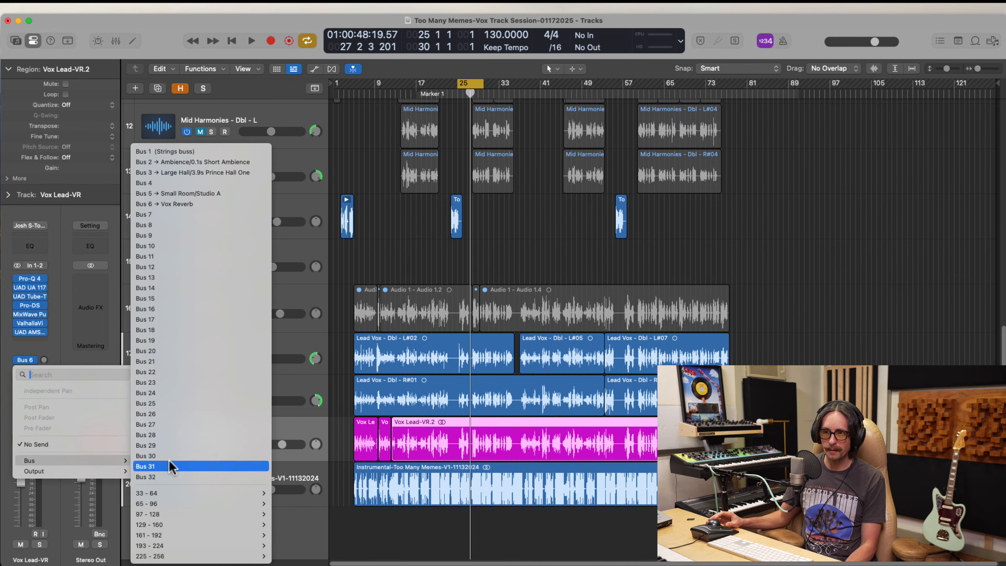
pyautogui.click(205, 214)
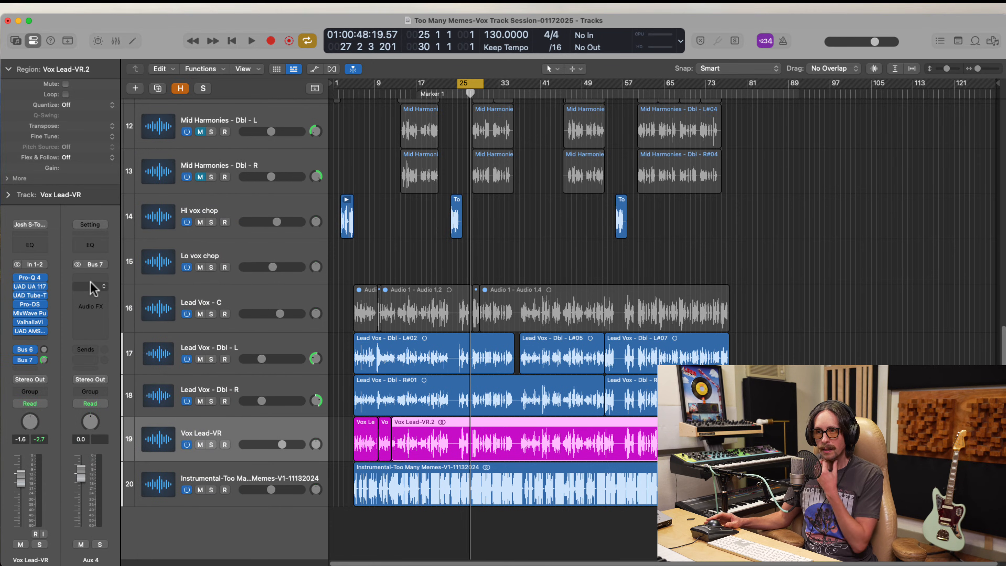
# Load the user vocal channel strip setting CG-Vocal Thickener on the new Bus 7 aux
pyautogui.click(96, 231)
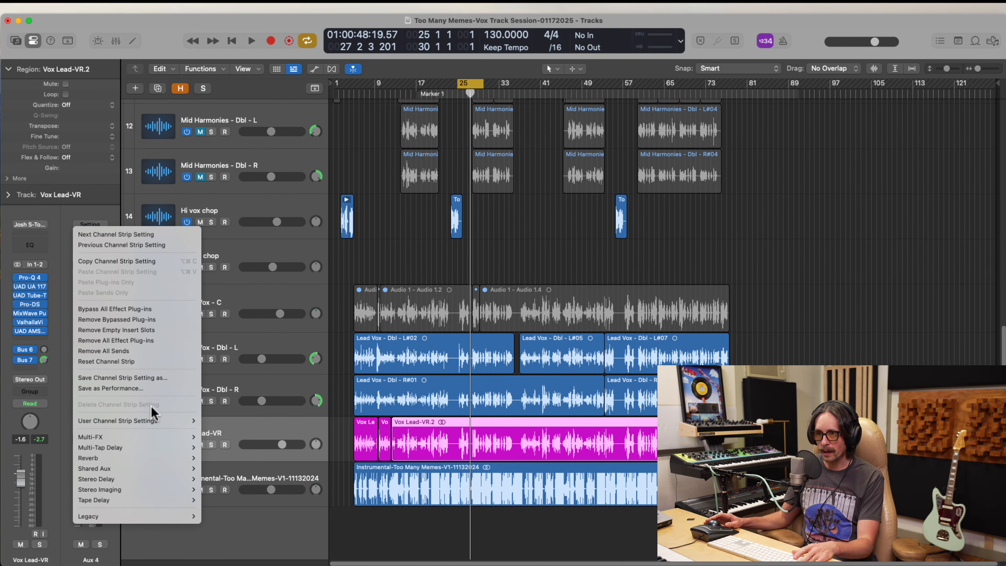
pyautogui.moveTo(155, 416)
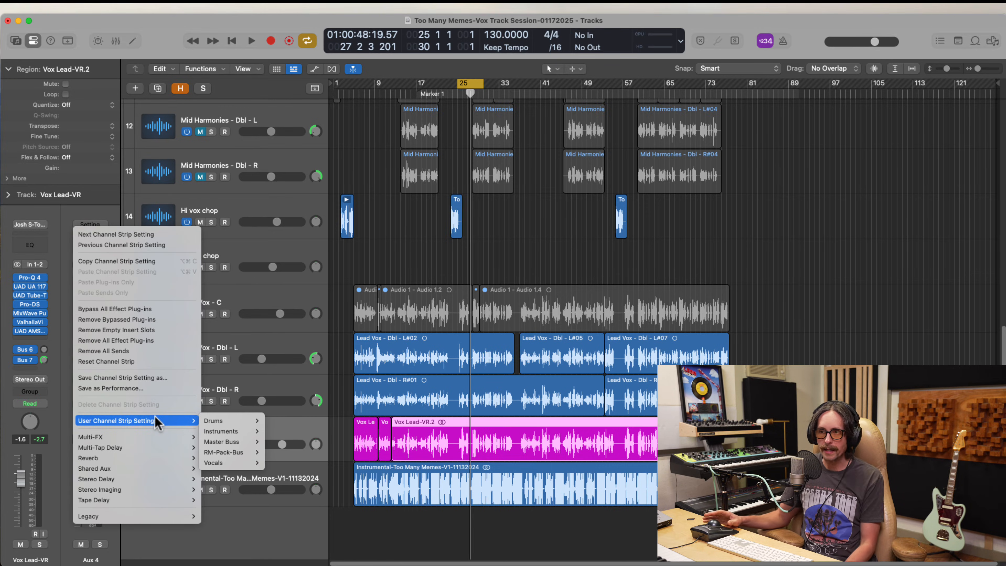
pyautogui.moveTo(232, 464)
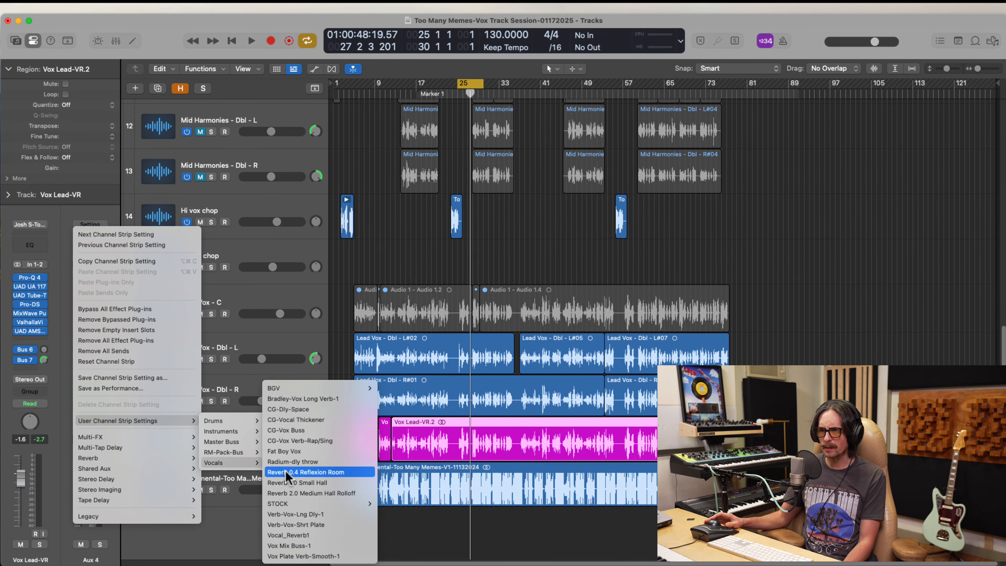
pyautogui.click(336, 420)
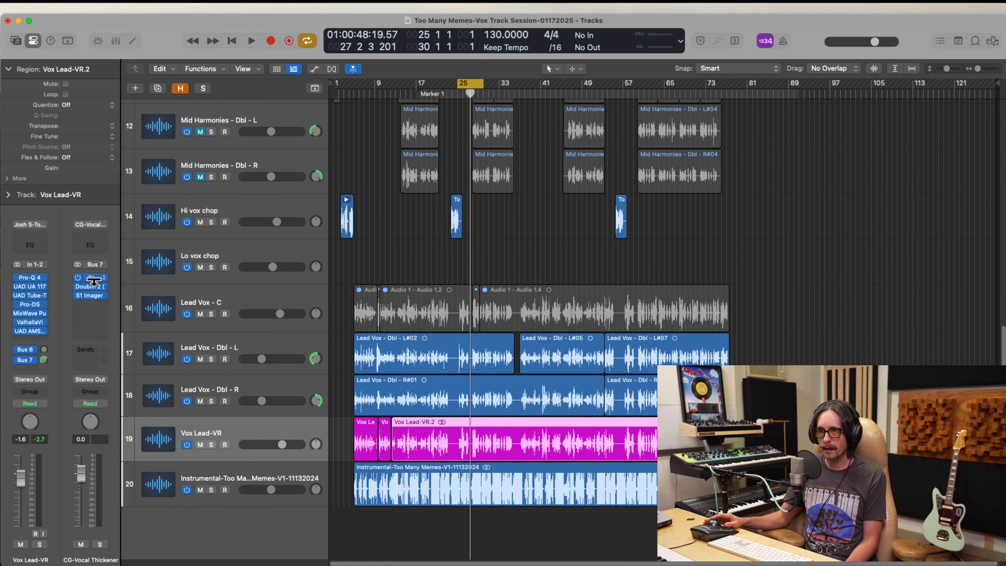
# In the aux's REQ 6, set a low cut at about 110 Hz on band 1 and a high cut below 8 kHz on band 6
pyautogui.click(92, 277)
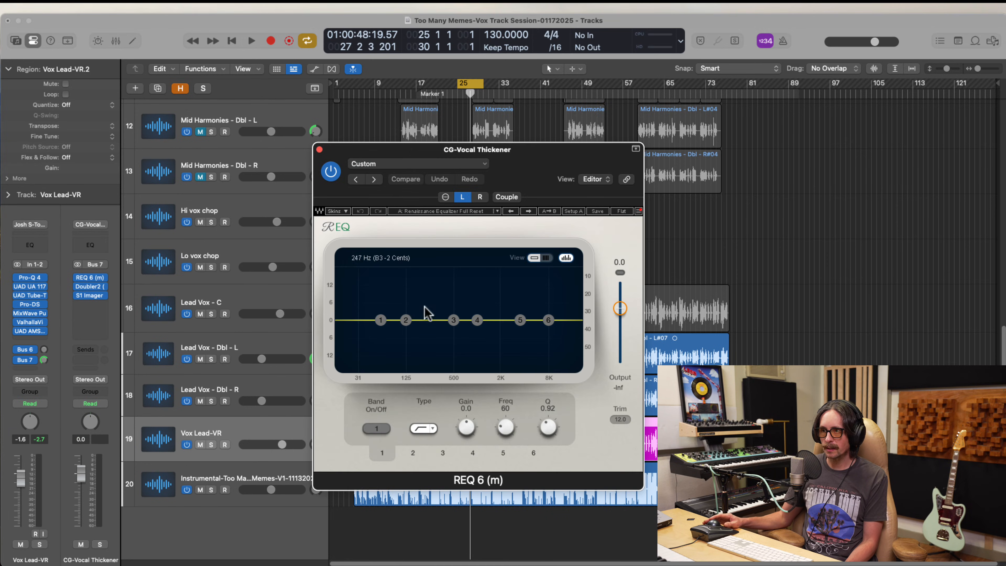
pyautogui.moveTo(382, 321)
pyautogui.mouseDown()
pyautogui.moveTo(381, 330)
pyautogui.moveTo(406, 335)
pyautogui.moveTo(401, 326)
pyautogui.mouseUp()
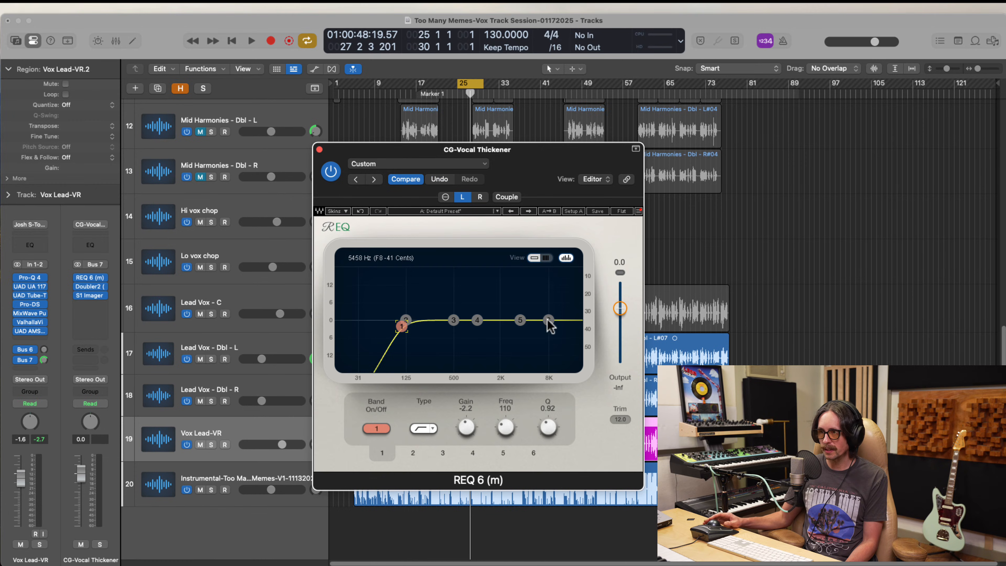
pyautogui.click(550, 320)
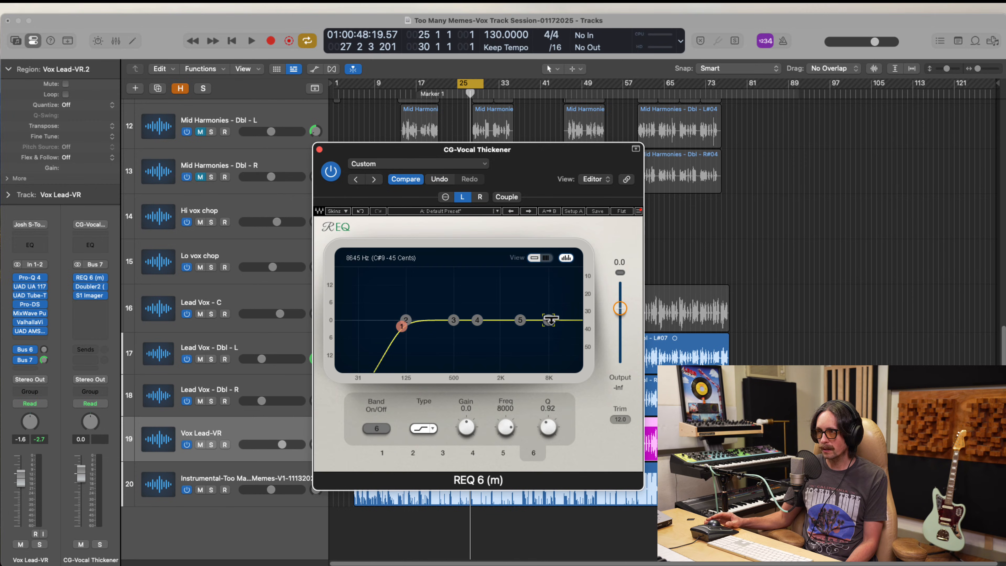
pyautogui.moveTo(549, 322); pyautogui.dragTo(549, 343)
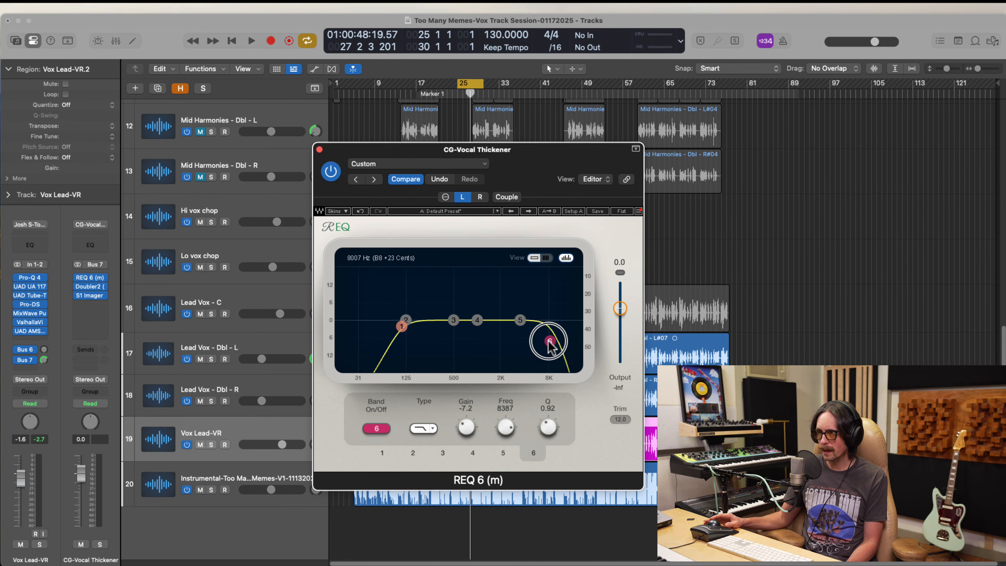
pyautogui.moveTo(549, 341); pyautogui.dragTo(525, 340)
# Raise band 1's low cut slightly, cut band 3 by about 3.1 dB at 497 Hz, and boost band 4 about 3.1 dB near 1034 Hz
pyautogui.moveTo(402, 326); pyautogui.dragTo(457, 364)
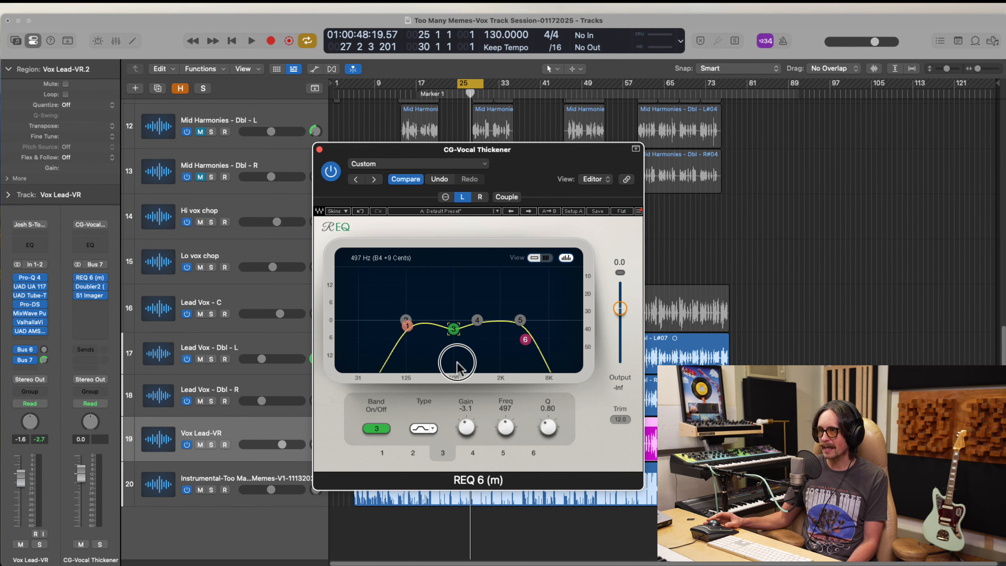
pyautogui.moveTo(477, 320)
pyautogui.mouseDown()
pyautogui.moveTo(486, 309)
pyautogui.moveTo(472, 312)
pyautogui.mouseUp()
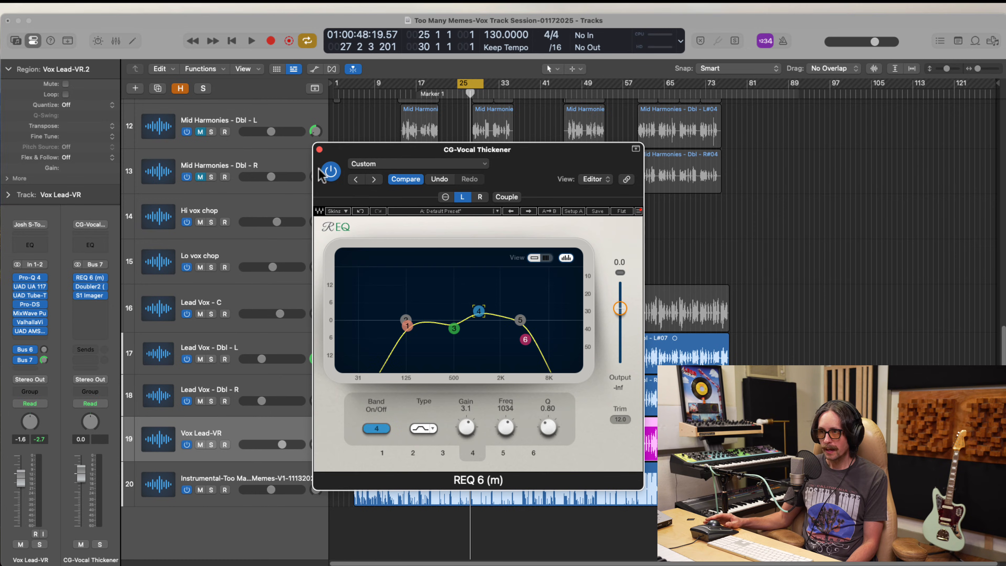
pyautogui.click(319, 150)
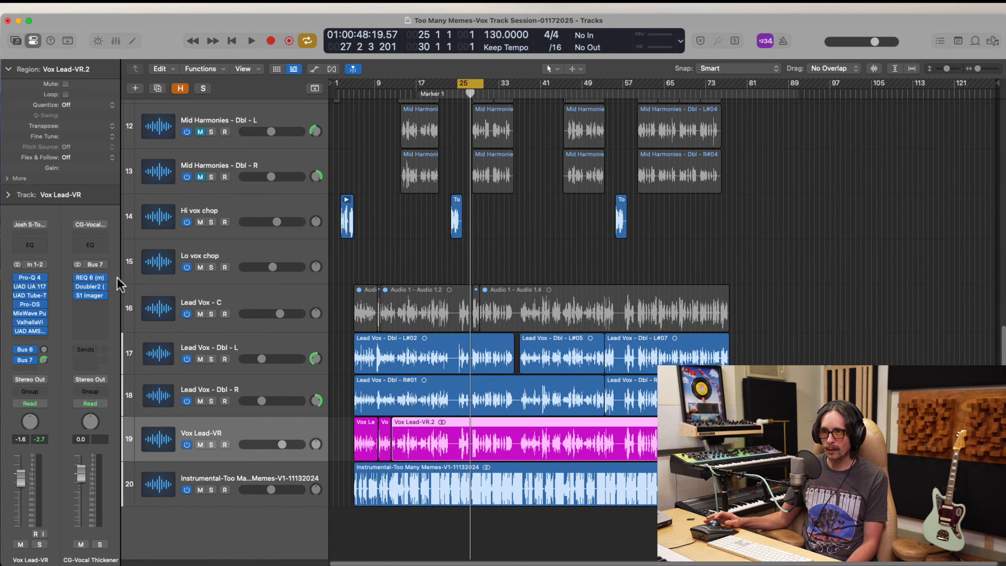
# Check the Doubler2 settings on the CG-Vocal Thickener aux and set the S1 Imager's width to about 1.97
pyautogui.click(91, 286)
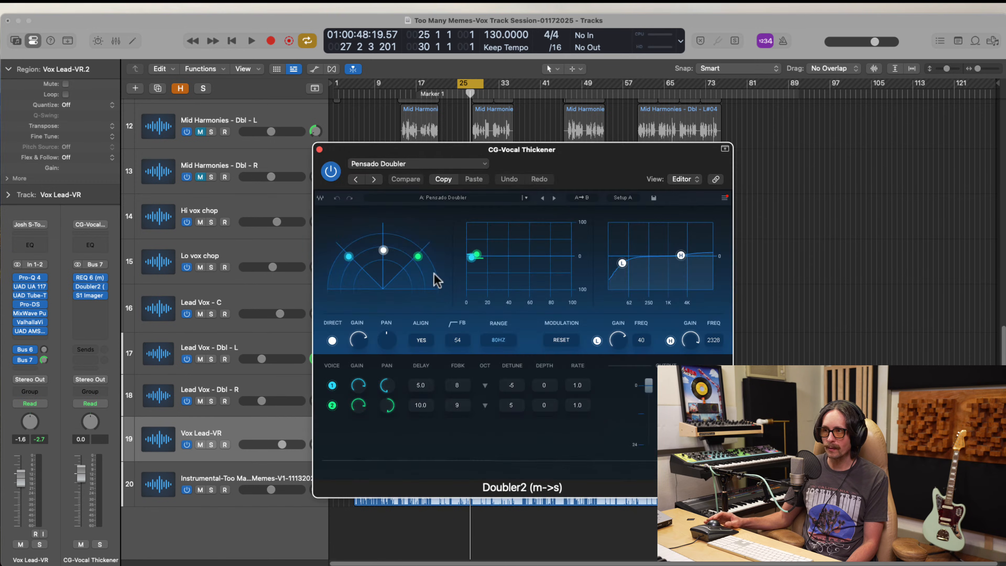
pyautogui.click(90, 297)
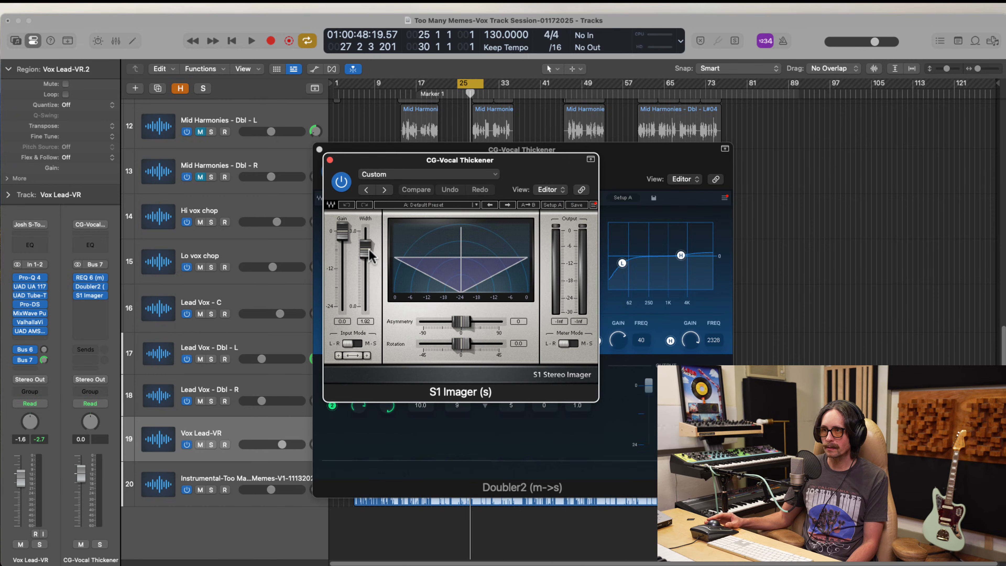
pyautogui.moveTo(370, 257); pyautogui.dragTo(370, 253)
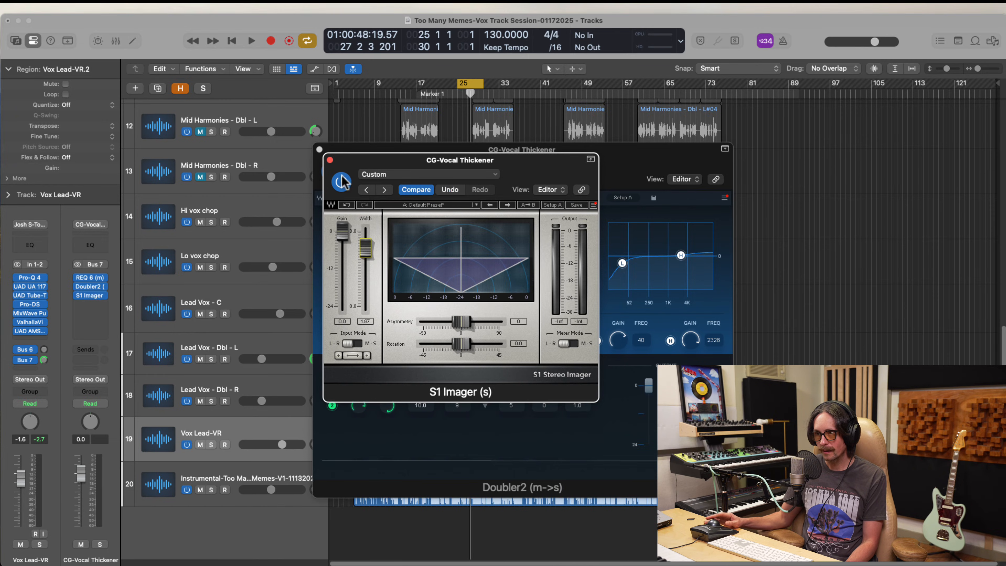
# Close the thickener aux's plug-in windows, solo Vox Lead-VR, and play it with its Bus 7 send turned fully down
pyautogui.click(330, 161)
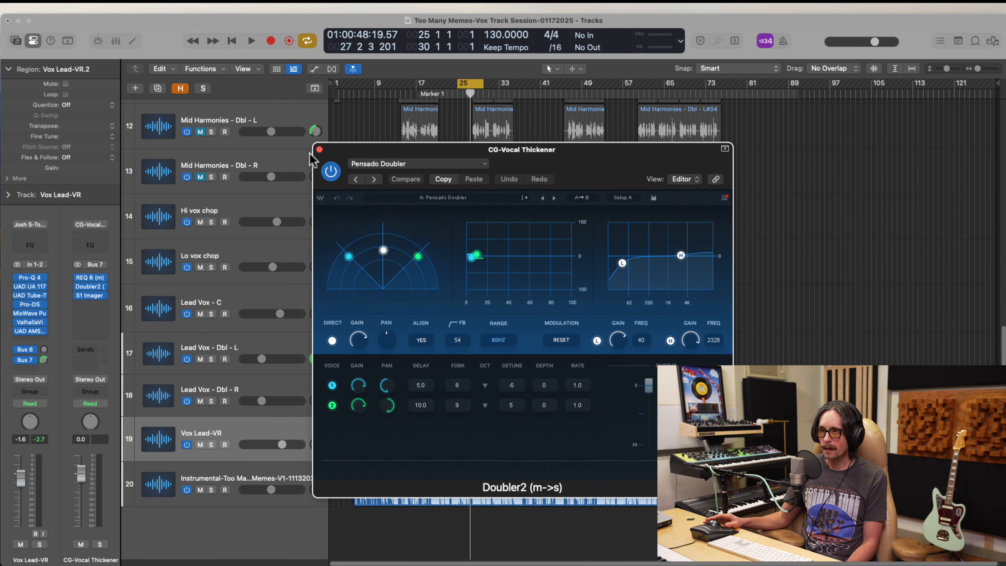
pyautogui.click(318, 150)
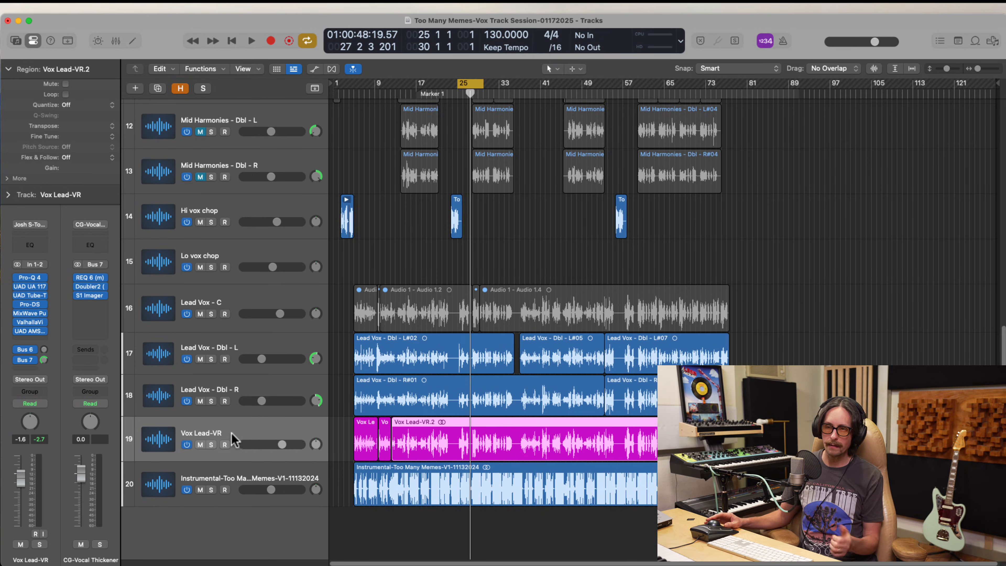
pyautogui.click(211, 445)
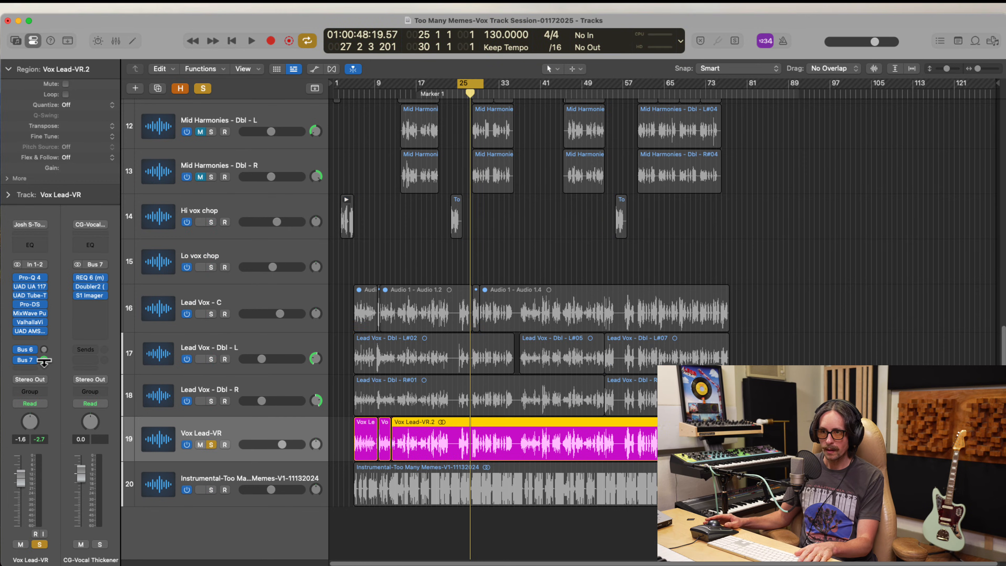
pyautogui.moveTo(44, 360); pyautogui.dragTo(46, 563)
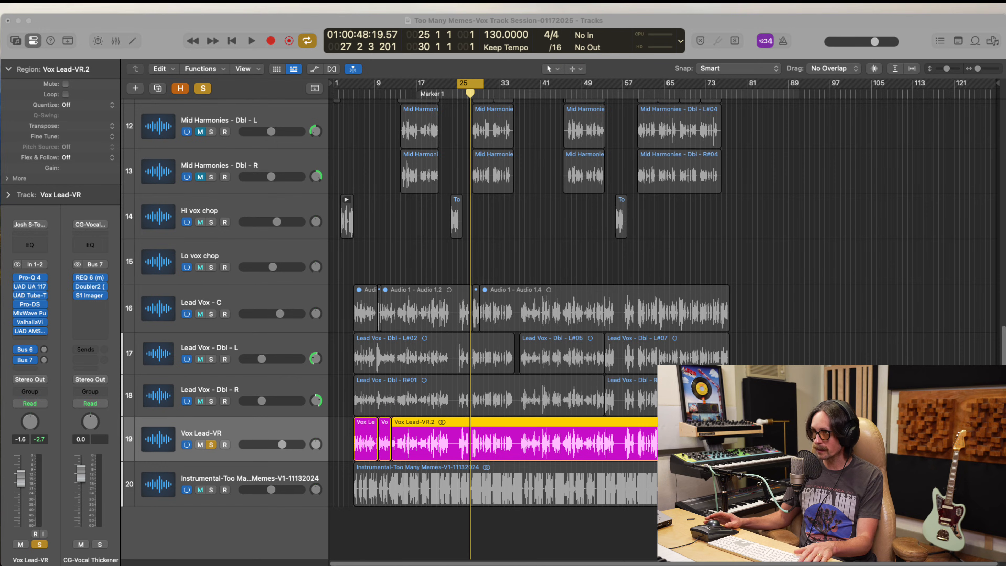
pyautogui.press('space')
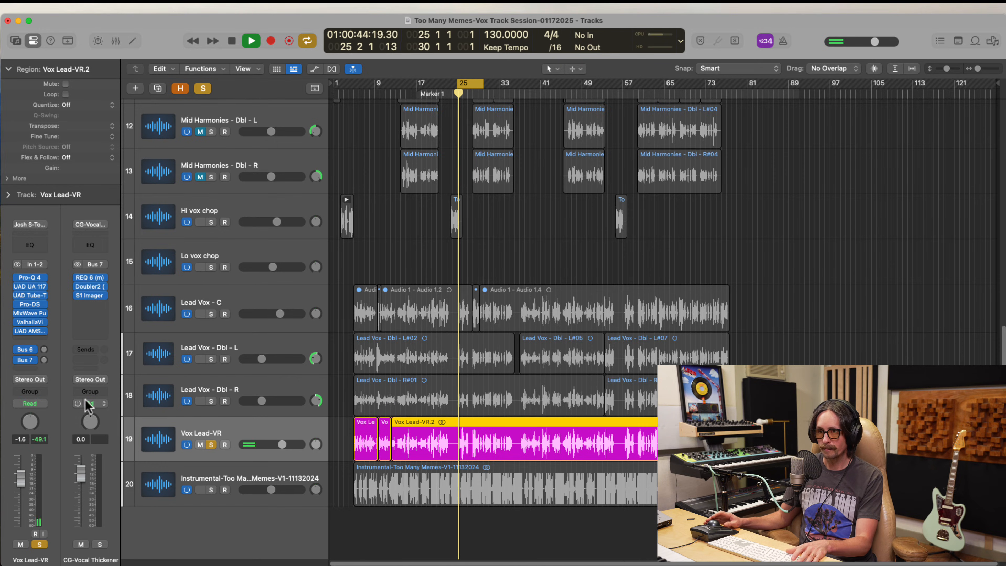
# While the soloed lead plays, adjust Vox Lead-VR's Bus 7 send to about -8.1 dB
pyautogui.moveTo(45, 360); pyautogui.dragTo(40, 294)
pyautogui.press('space')
pyautogui.press('space')
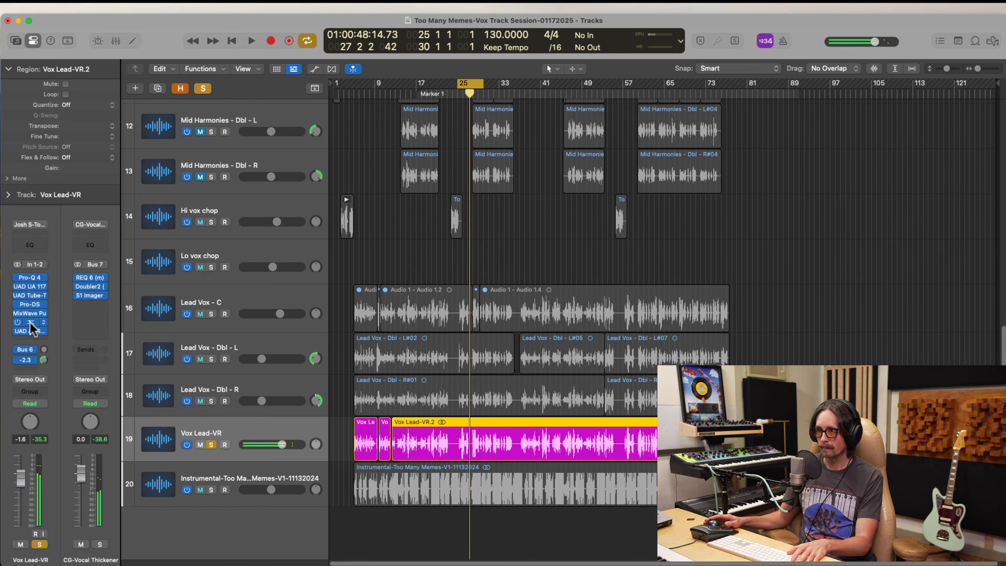
pyautogui.moveTo(44, 360); pyautogui.dragTo(38, 385)
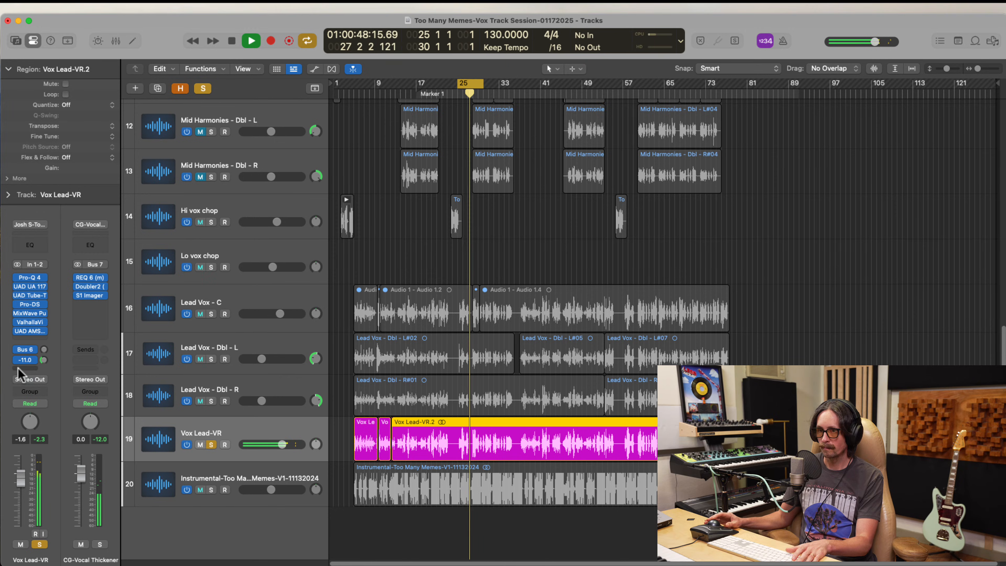
pyautogui.click(416, 92)
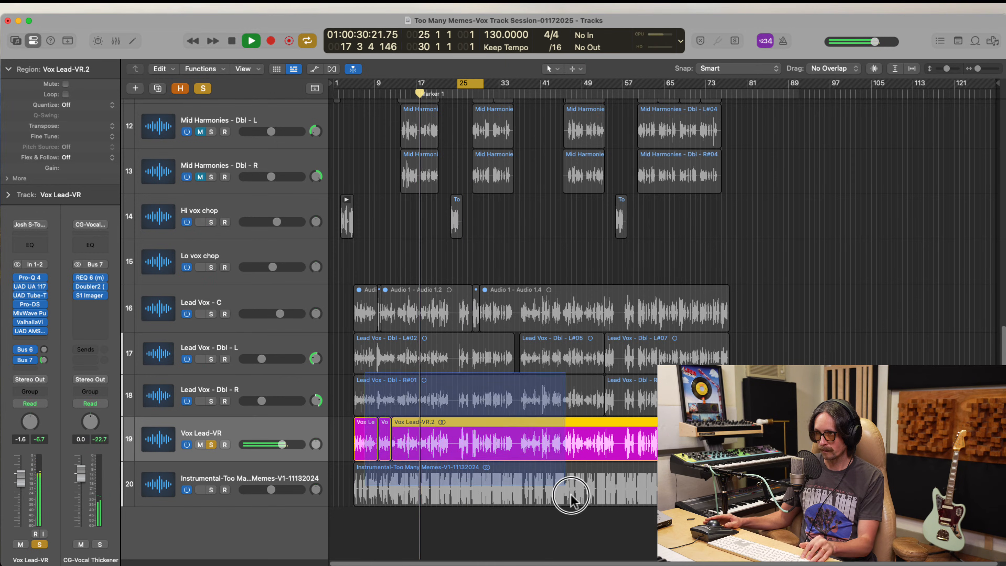
pyautogui.press('z')
pyautogui.moveTo(48, 364)
pyautogui.mouseDown()
pyautogui.moveTo(49, 317)
pyautogui.moveTo(42, 352)
pyautogui.mouseUp()
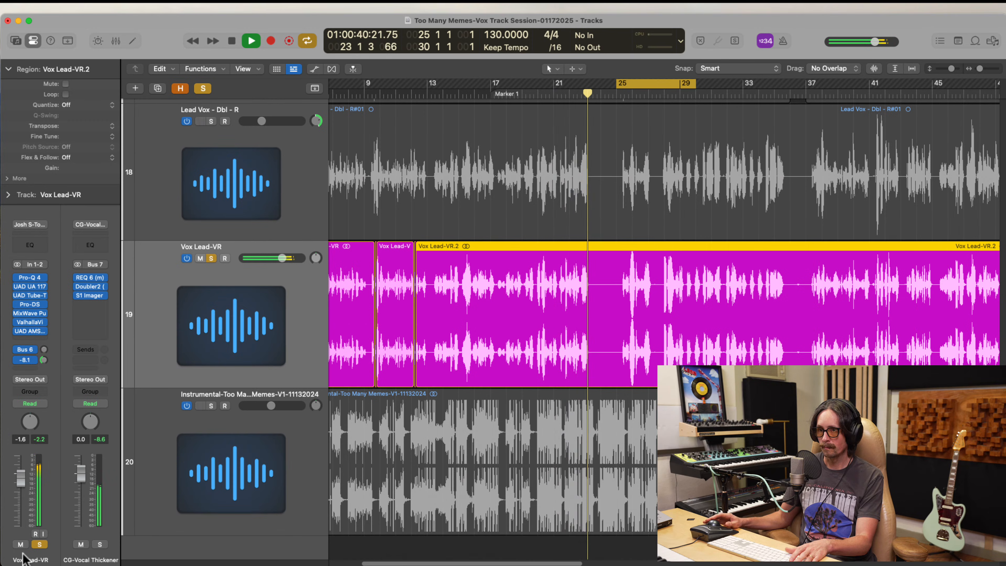
# Unsolo Vox Lead-VR, play it within the full mix, and turn off cycle playback
pyautogui.press('space')
pyautogui.click(39, 544)
pyautogui.press('space')
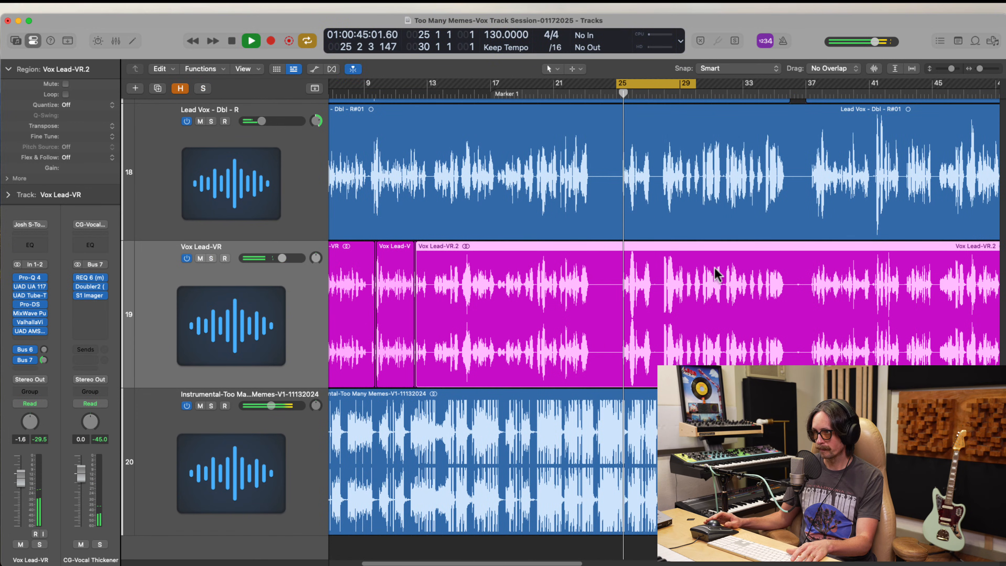
pyautogui.keyDown('ctrl'); pyautogui.keyDown('alt'); pyautogui.click(602, 314); pyautogui.keyUp('alt'); pyautogui.keyUp('ctrl')
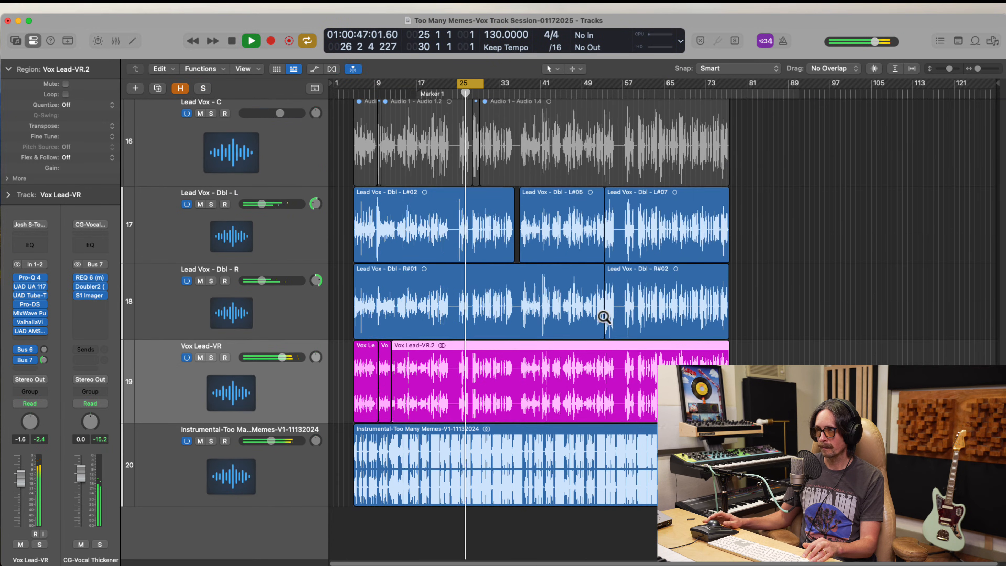
pyautogui.keyDown('ctrl'); pyautogui.keyDown('alt'); pyautogui.click(440, 219); pyautogui.keyUp('alt'); pyautogui.keyUp('ctrl')
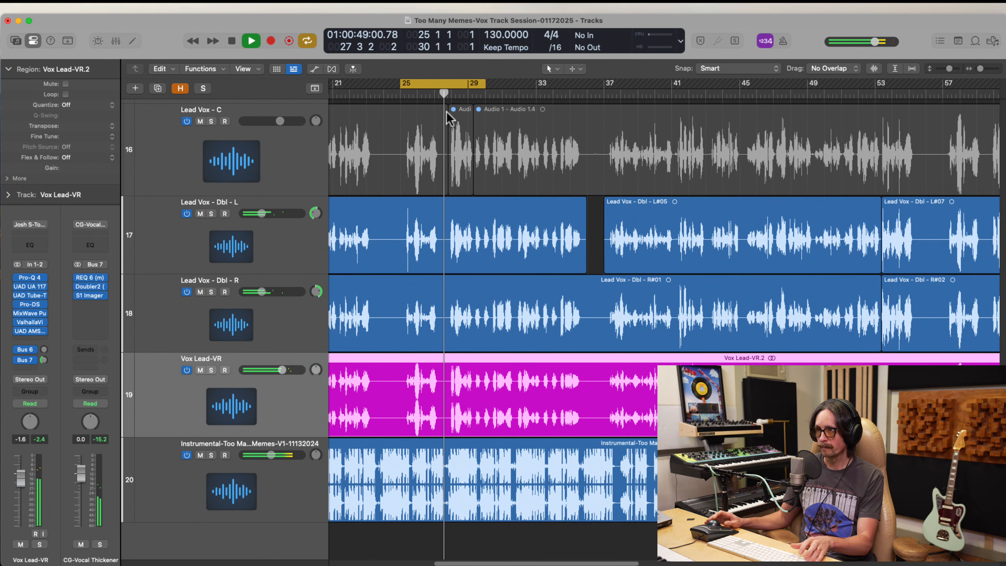
pyautogui.press('c')
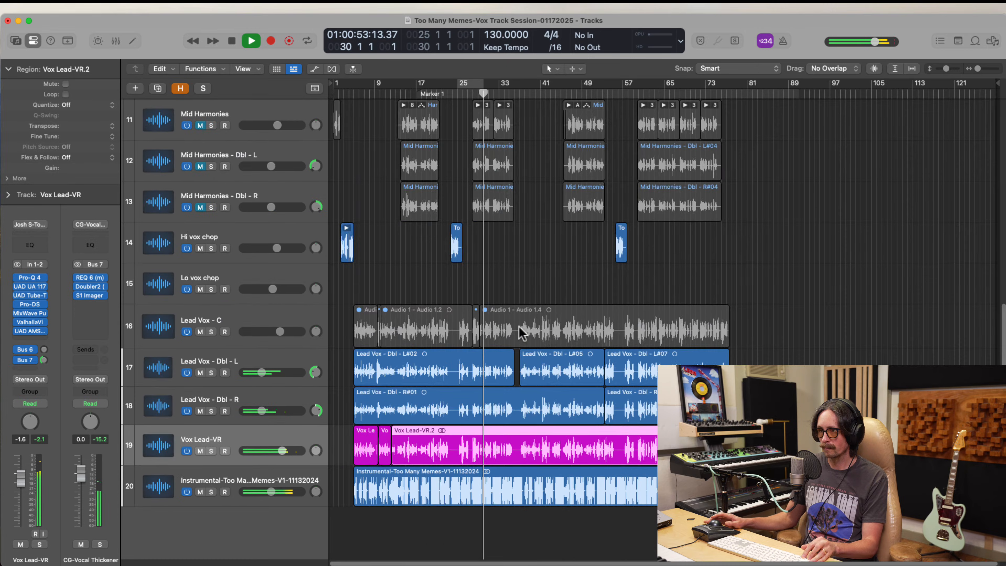
# Lower the volume of the main Hi Harmonies track by a few dB during playback
pyautogui.keyDown('ctrl'); pyautogui.keyDown('alt'); pyautogui.click(520, 329); pyautogui.keyUp('alt'); pyautogui.keyUp('ctrl')
pyautogui.keyDown('ctrl'); pyautogui.keyDown('alt'); pyautogui.click(520, 329); pyautogui.keyUp('alt'); pyautogui.keyUp('ctrl')
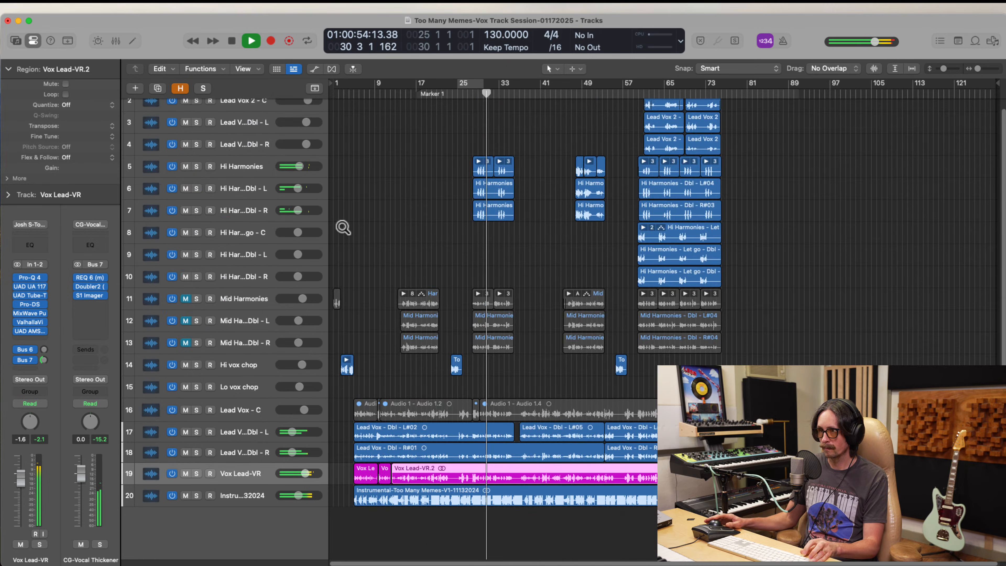
pyautogui.click(249, 165)
pyautogui.keyDown('shift'); pyautogui.click(249, 214); pyautogui.keyUp('shift')
pyautogui.moveTo(446, 137); pyautogui.dragTo(579, 278)
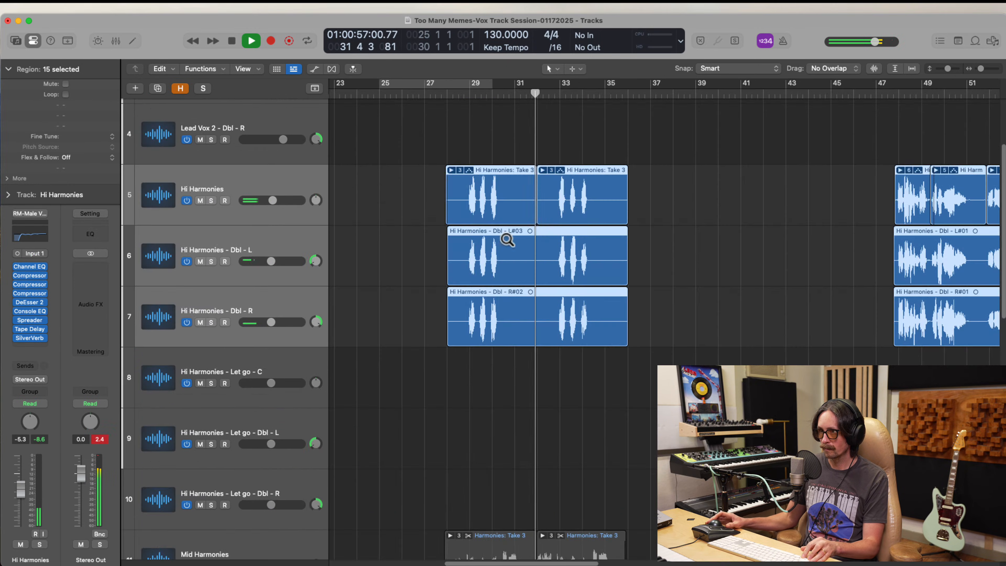
pyautogui.click(221, 193)
pyautogui.moveTo(273, 205); pyautogui.dragTo(254, 222)
# Set the Hi Harmonies left and right double tracks' volume to -10.0 dB together
pyautogui.click(248, 258)
pyautogui.keyDown('shift'); pyautogui.click(250, 301); pyautogui.keyUp('shift')
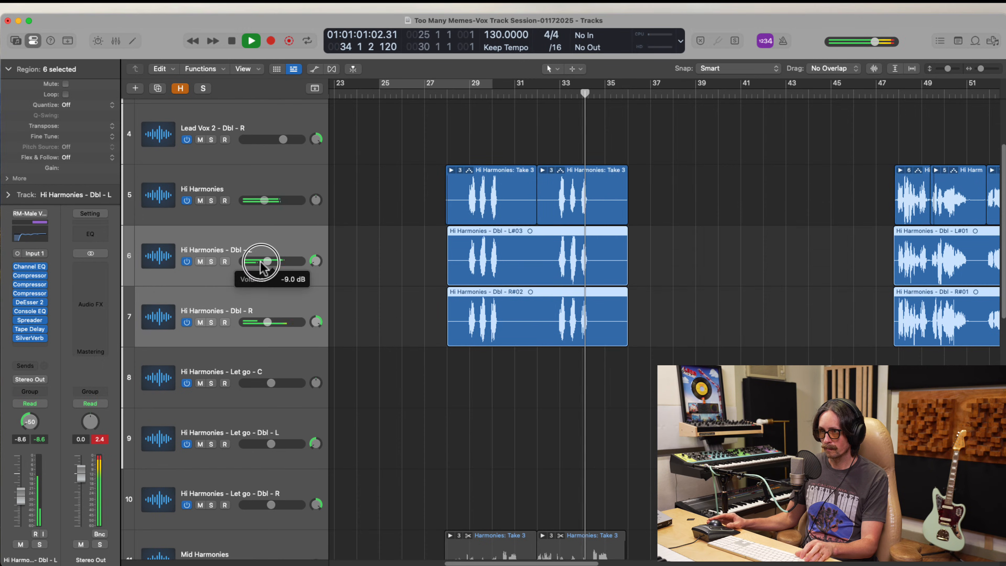
pyautogui.moveTo(271, 261); pyautogui.dragTo(266, 261)
# Listen to Vox Lead-VR and its doubles against the instrumental around bars 37 to 41, and stop playback
pyautogui.keyDown('ctrl'); pyautogui.keyDown('alt'); pyautogui.click(433, 288); pyautogui.keyUp('alt'); pyautogui.keyUp('ctrl')
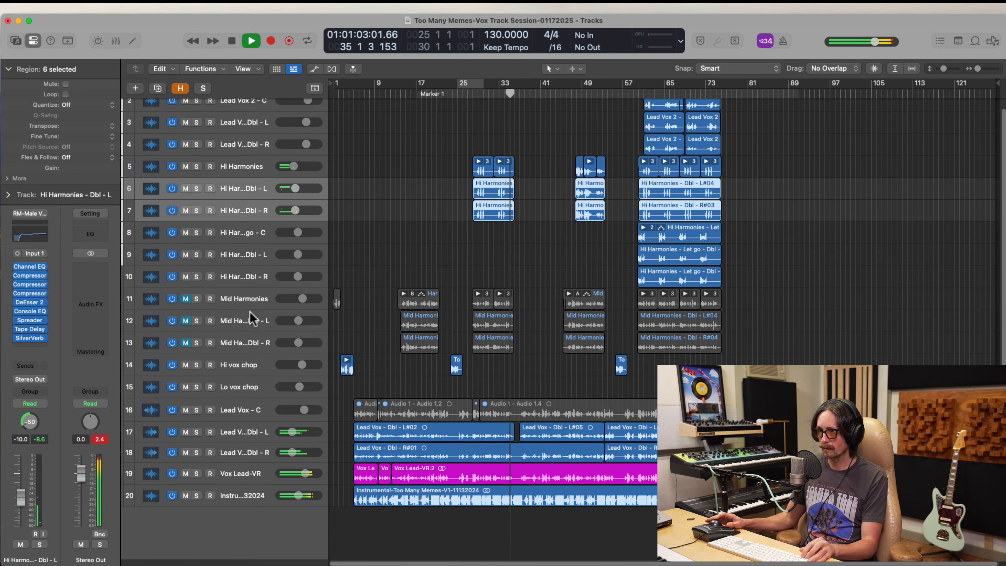
pyautogui.moveTo(468, 166); pyautogui.dragTo(552, 547)
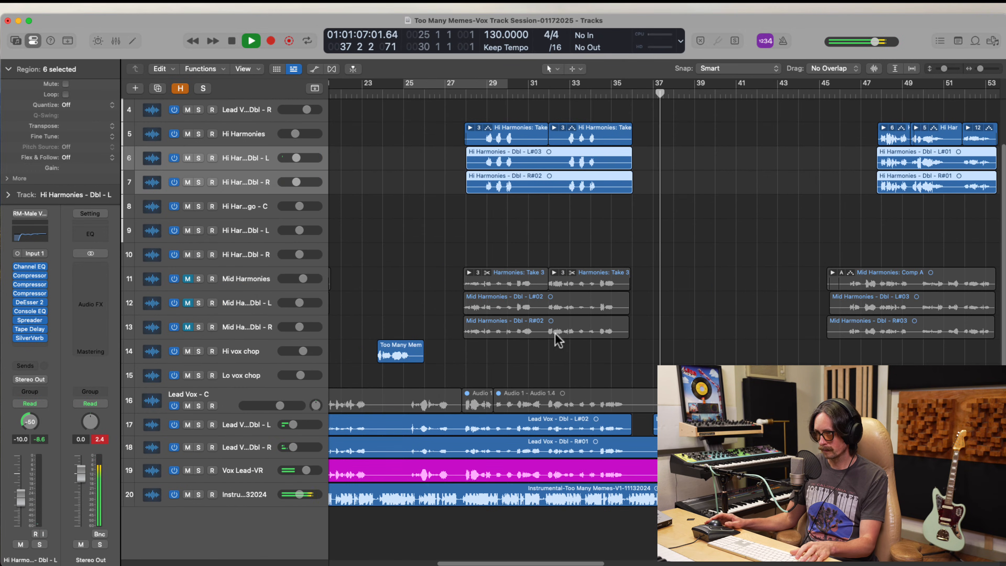
pyautogui.keyDown('ctrl'); pyautogui.keyDown('alt'); pyautogui.click(541, 449); pyautogui.keyUp('alt'); pyautogui.keyUp('ctrl')
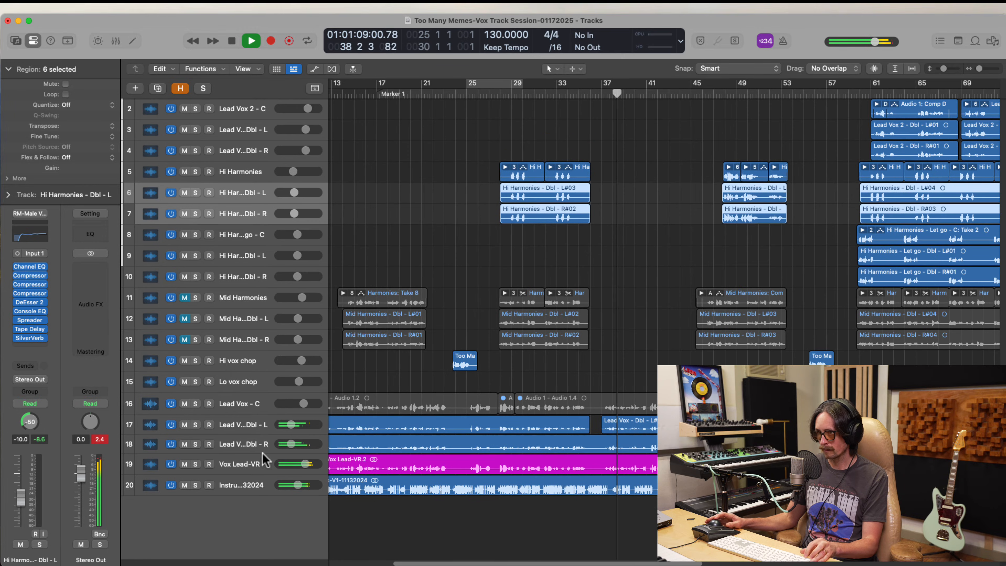
pyautogui.moveTo(579, 377); pyautogui.dragTo(644, 445)
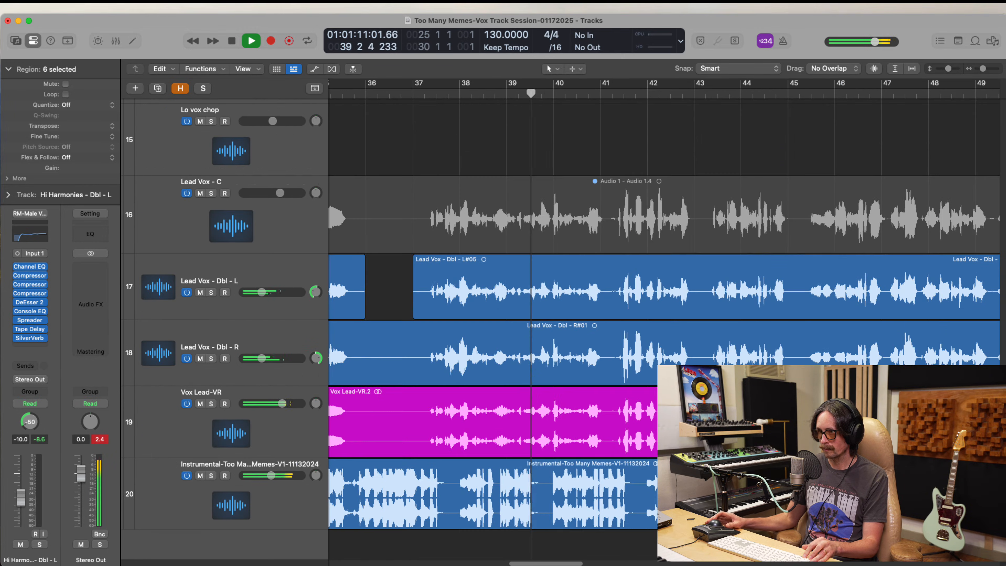
pyautogui.moveTo(400, 265); pyautogui.dragTo(556, 530)
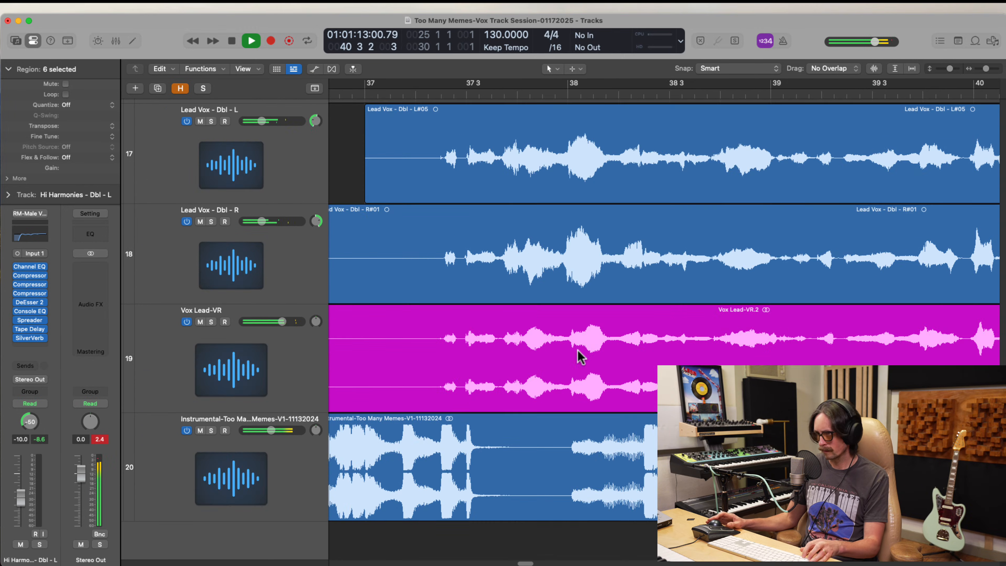
pyautogui.keyDown('ctrl'); pyautogui.keyDown('alt'); pyautogui.click(640, 344); pyautogui.keyUp('alt'); pyautogui.keyUp('ctrl')
pyautogui.press('space')
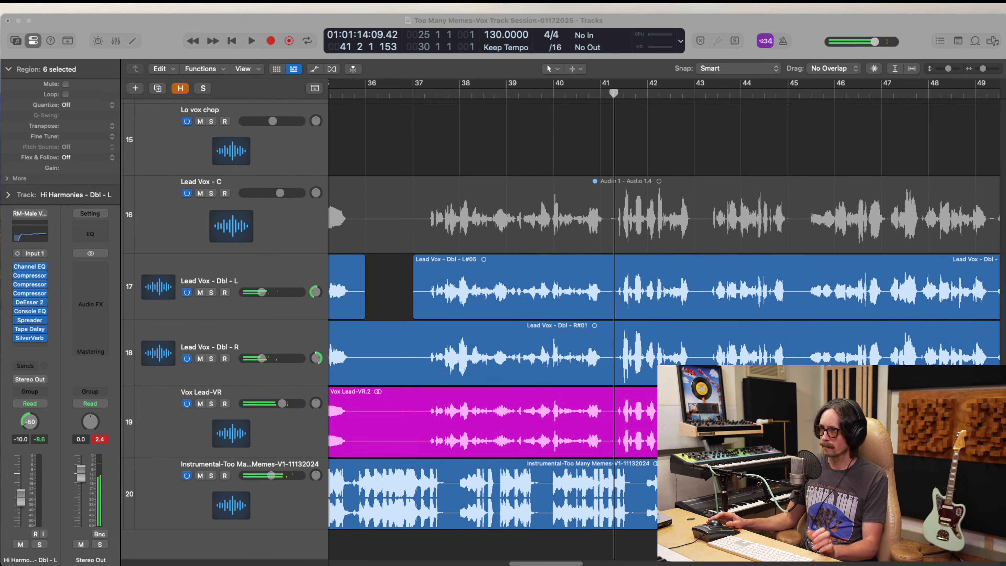